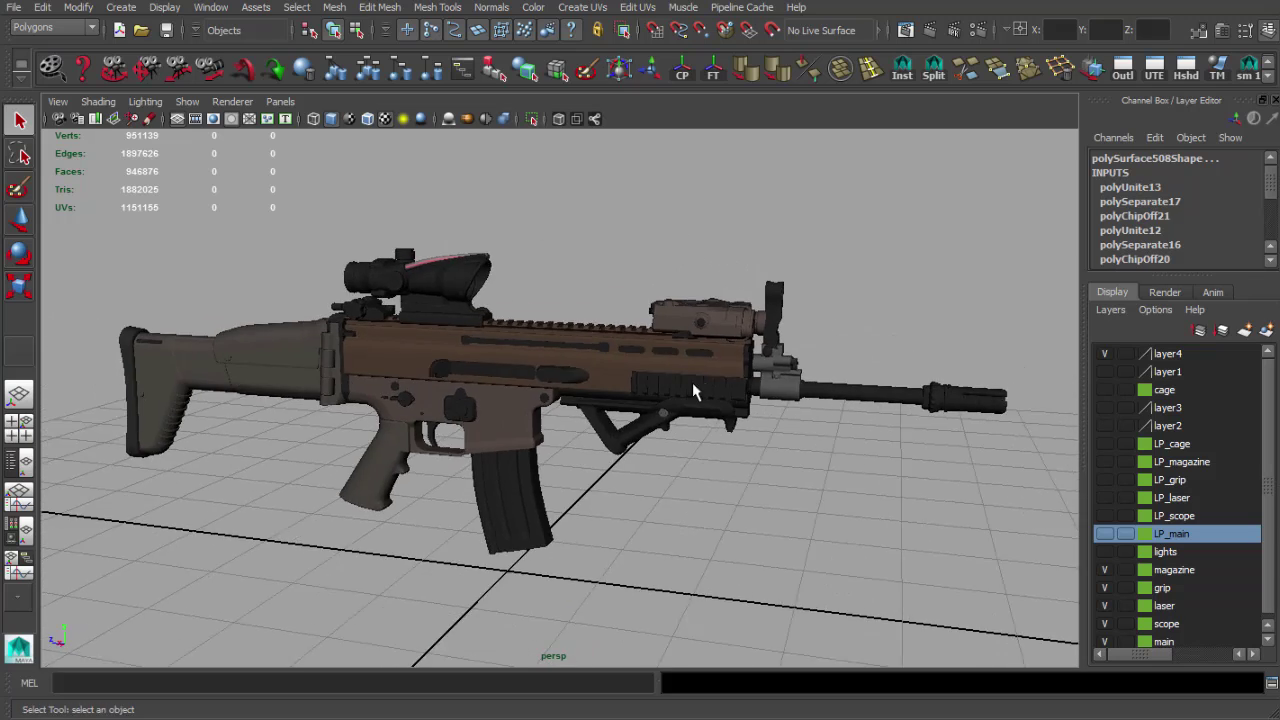
# Step: Examine the rifle model from both sides, up close and as a whole
pyautogui.moveTo(622, 378); pyautogui.dragTo(880, 363)
pyautogui.scroll(5, 838, 445)
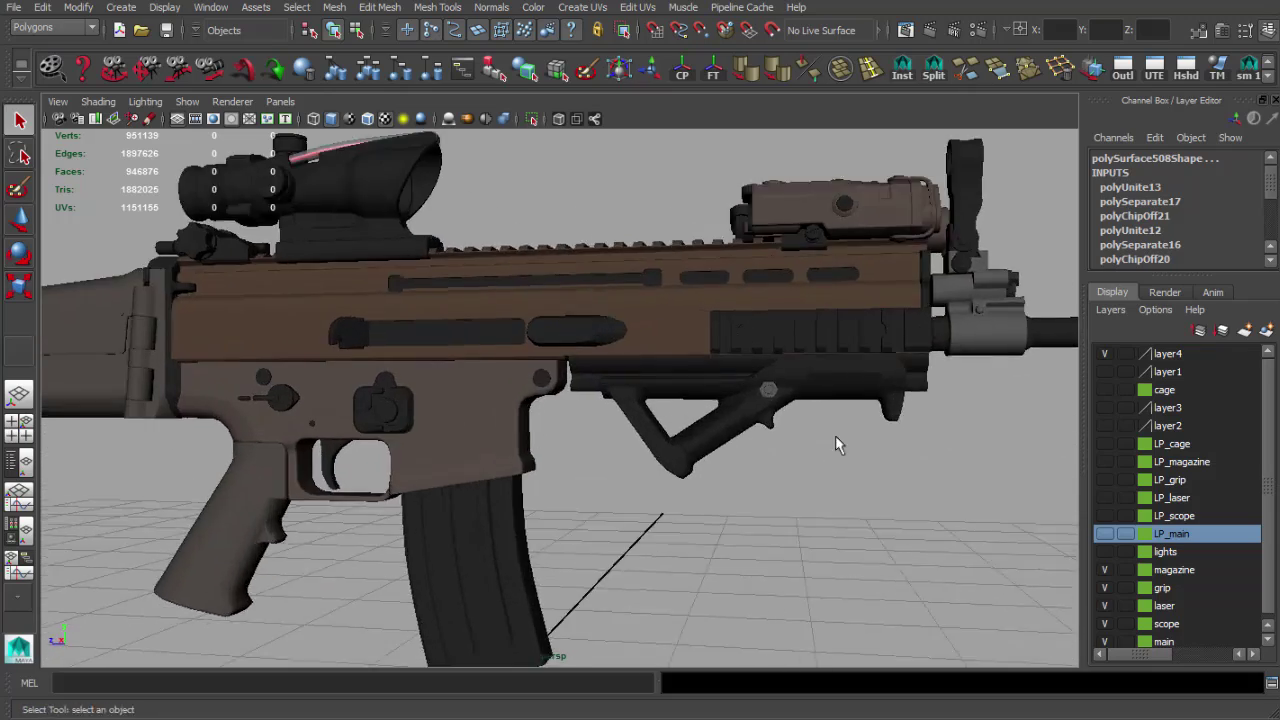
pyautogui.scroll(-4, 838, 445)
pyautogui.moveTo(688, 386); pyautogui.dragTo(643, 346)
pyautogui.click(586, 408)
pyautogui.click(556, 236)
pyautogui.scroll(-2, 612, 357)
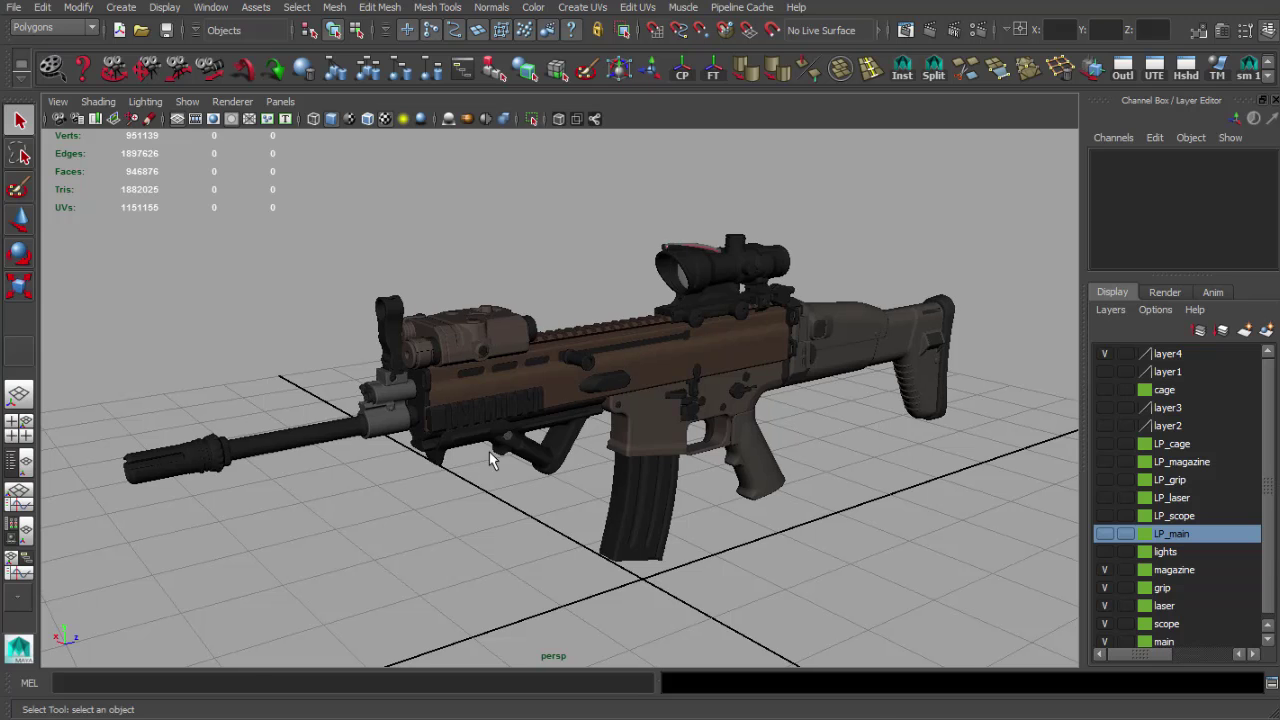
# Step: Switch to Photoshop and examine the rifle's coloured material mask, both as a whole and in close-up
pyautogui.hotkey('alt', 'Tab')
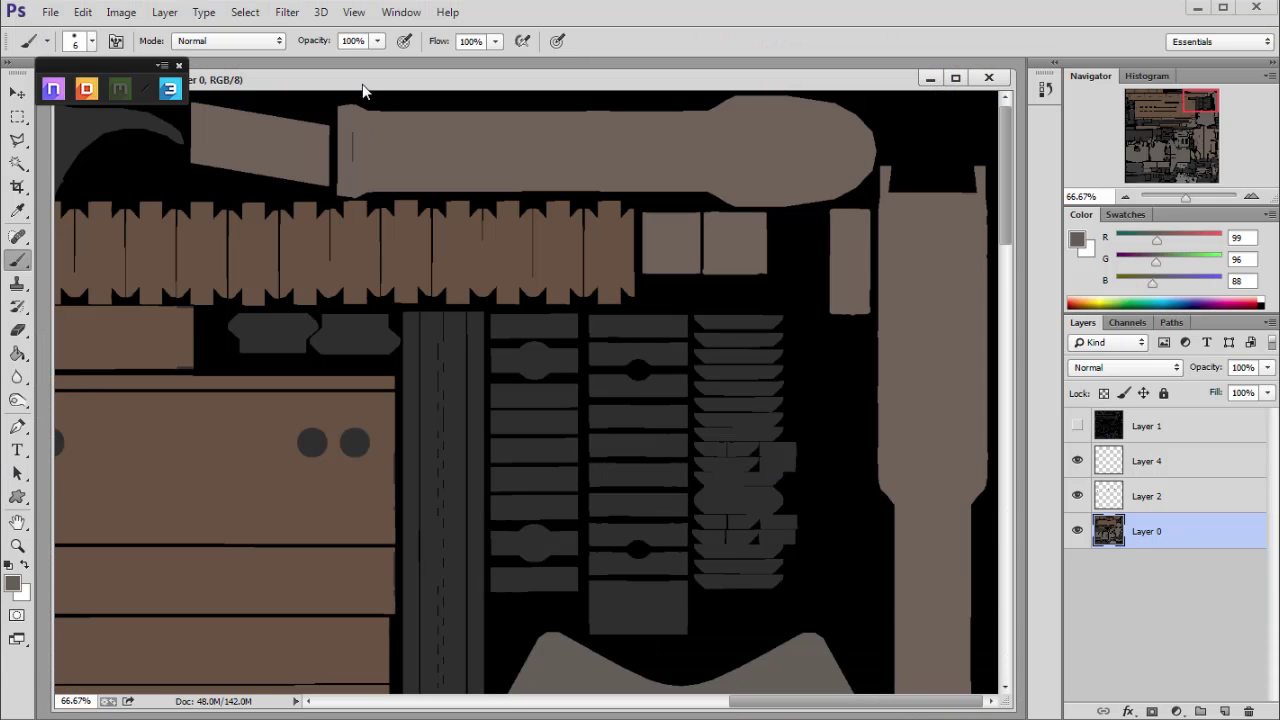
pyautogui.moveTo(360, 85); pyautogui.dragTo(364, 83)
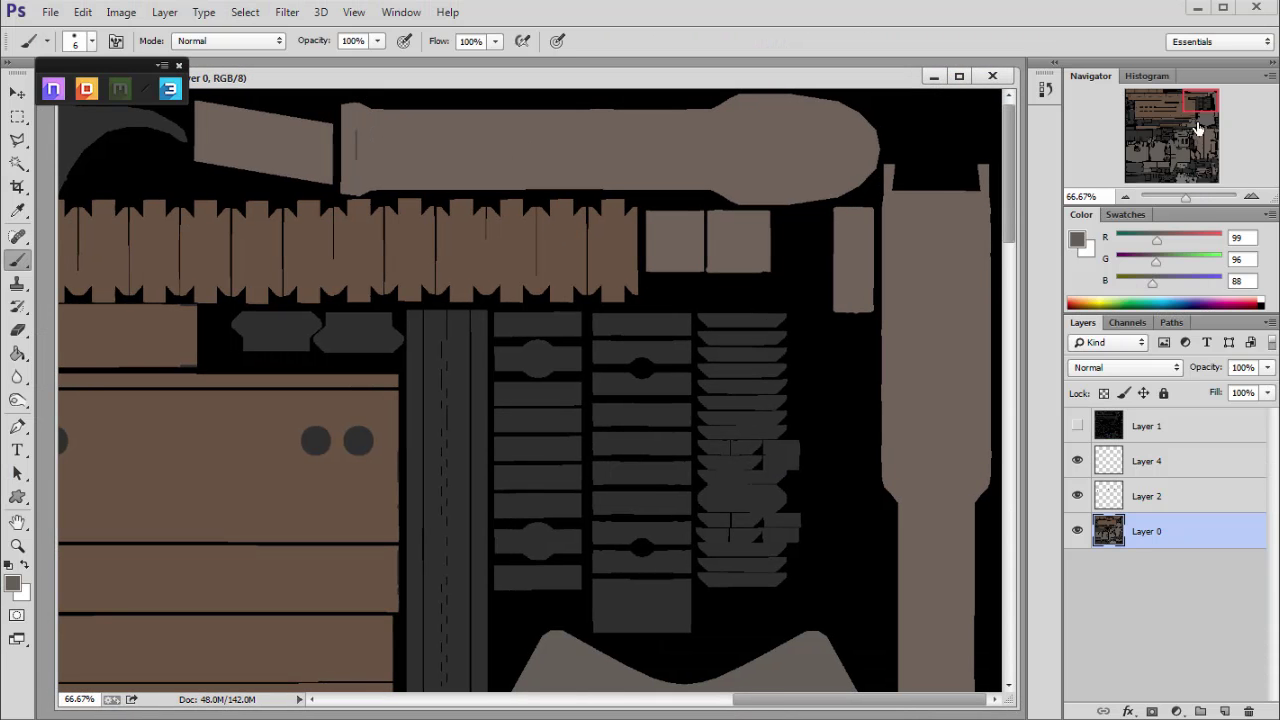
pyautogui.moveTo(1200, 106); pyautogui.dragTo(1201, 110)
pyautogui.click(1126, 197)
pyautogui.click(1126, 197)
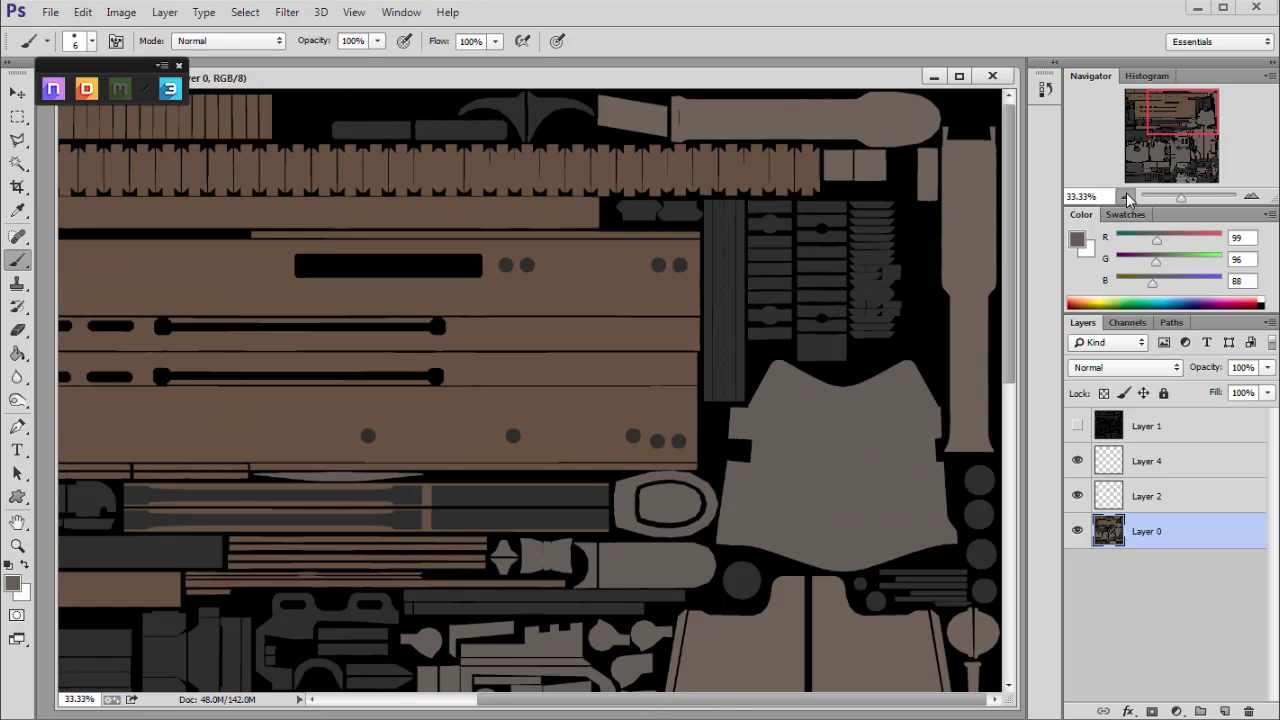
pyautogui.click(1126, 197)
pyautogui.moveTo(1145, 128)
pyautogui.mouseDown()
pyautogui.moveTo(1138, 178)
pyautogui.moveTo(1153, 112)
pyautogui.mouseUp()
pyautogui.click(1126, 197)
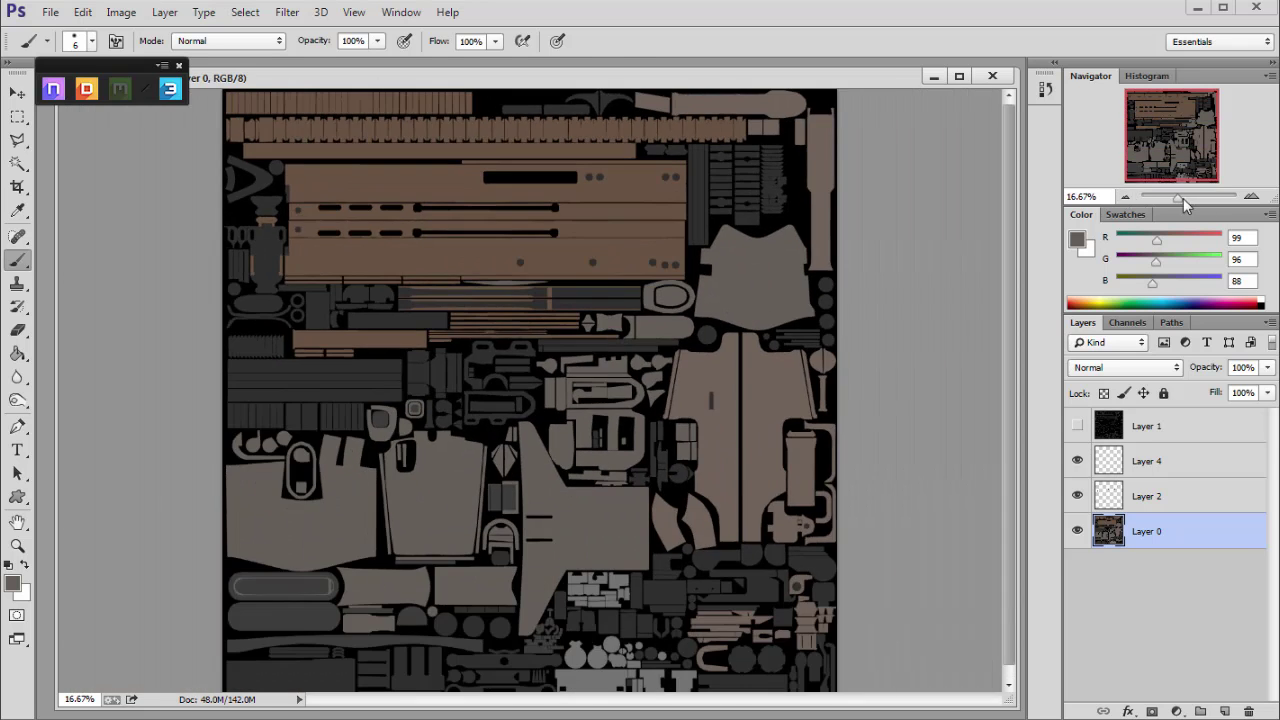
pyautogui.click(1252, 197)
pyautogui.click(1126, 197)
pyautogui.click(1252, 197)
pyautogui.click(1252, 197)
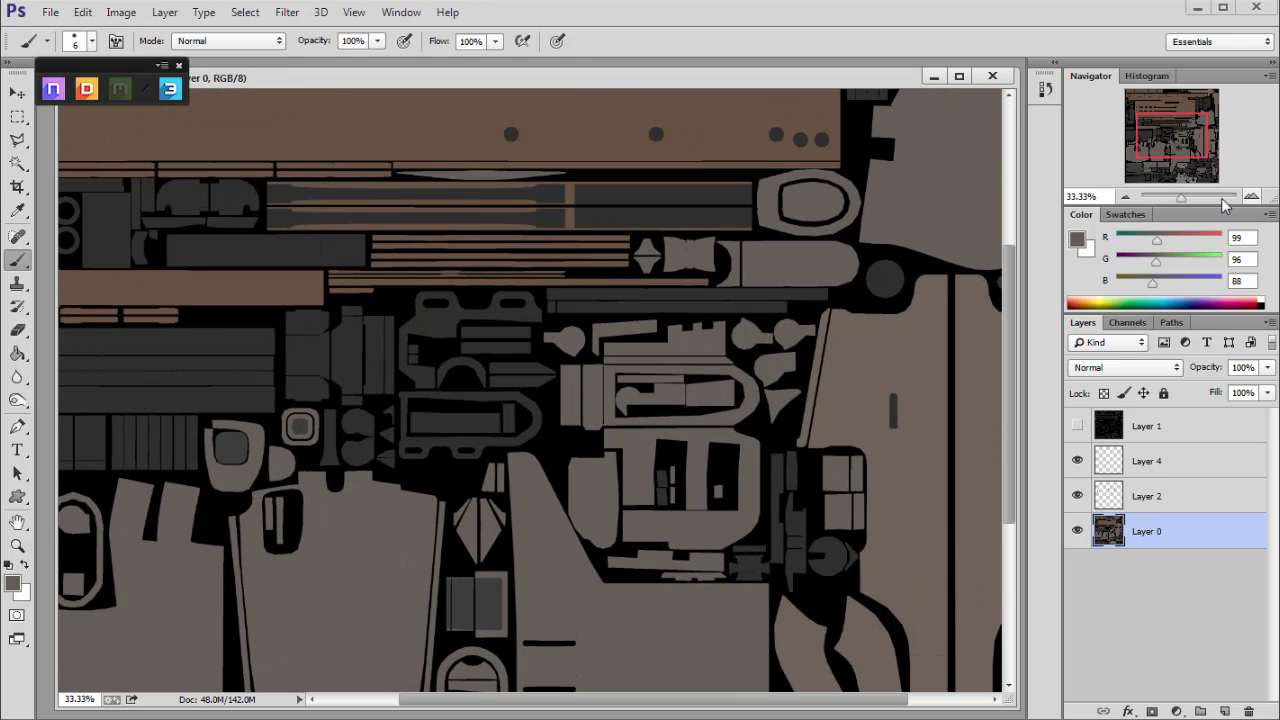
# Step: Close the mask document and load main_weapon_for_texturing.obj from the weapon project folder as the DDO Base Creator's mesh
pyautogui.click(993, 77)
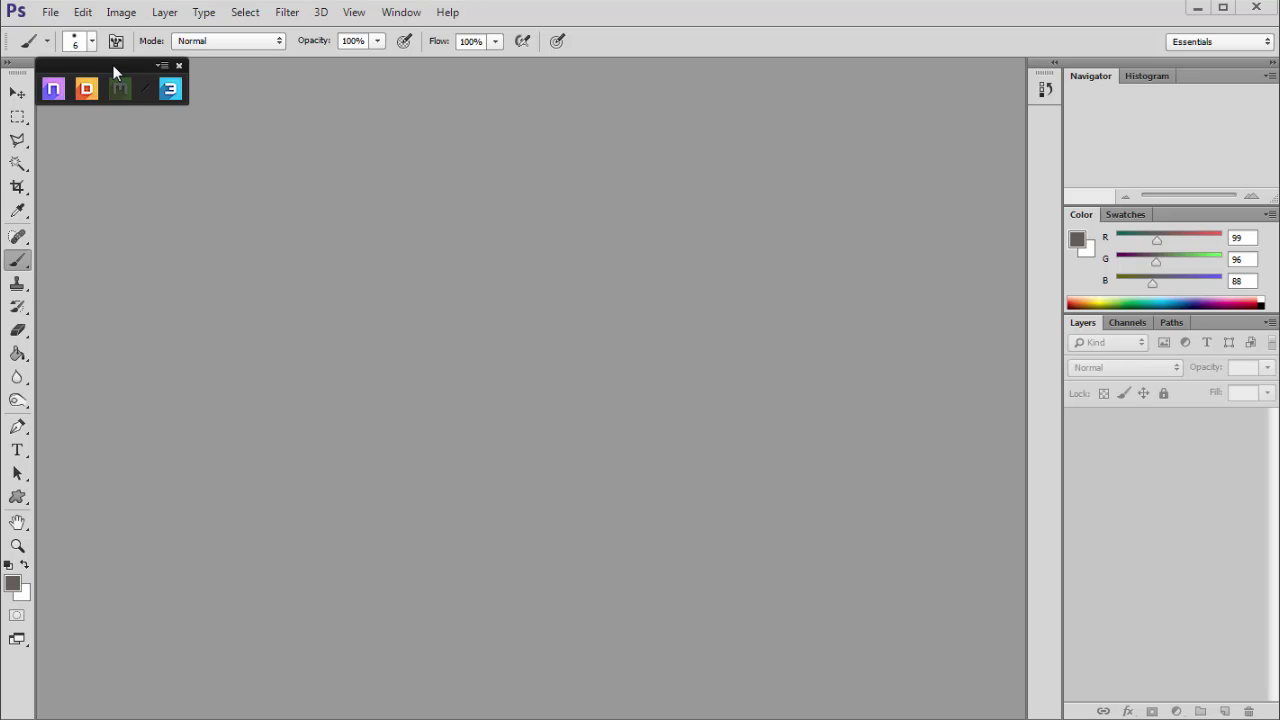
pyautogui.click(86, 93)
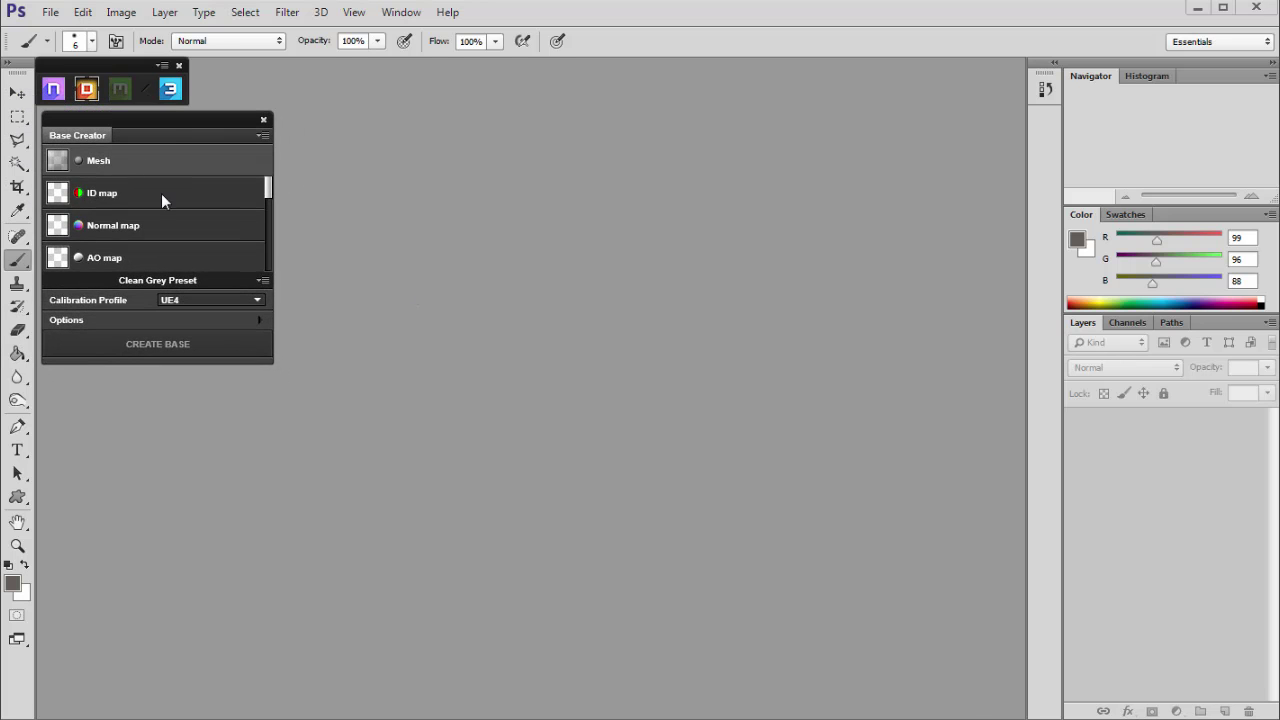
pyautogui.click(161, 193)
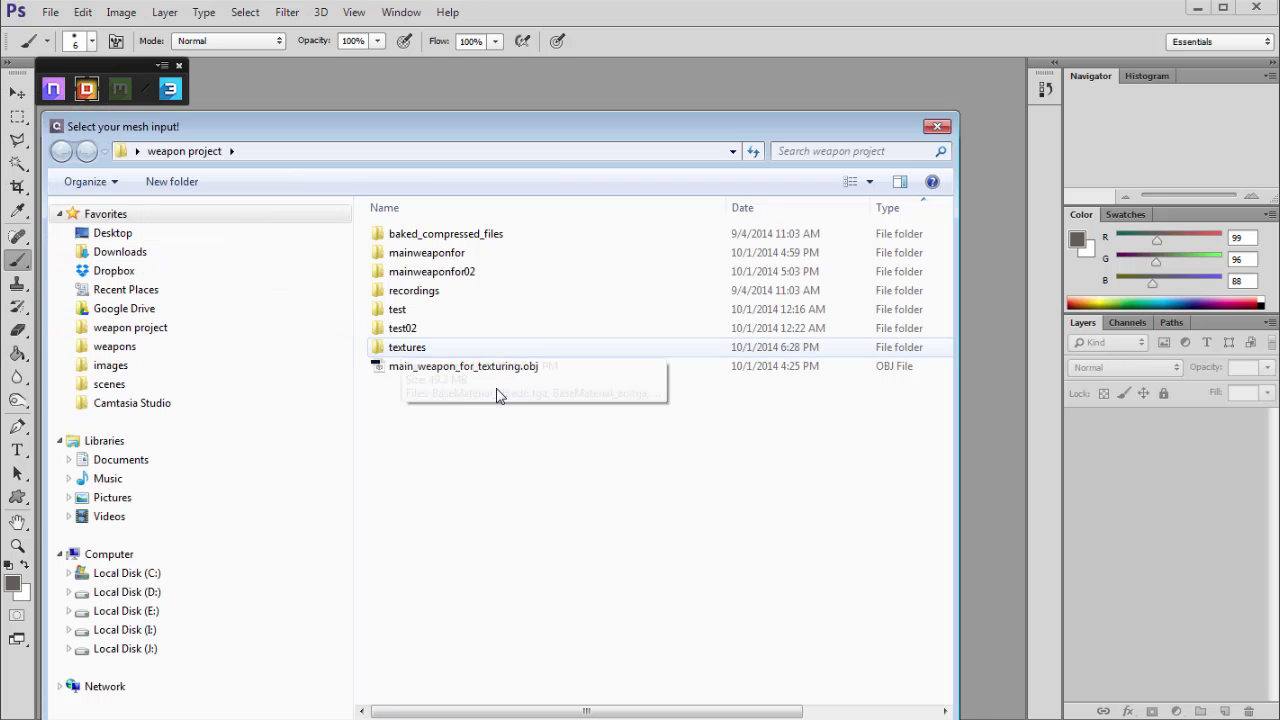
pyautogui.click(126, 330)
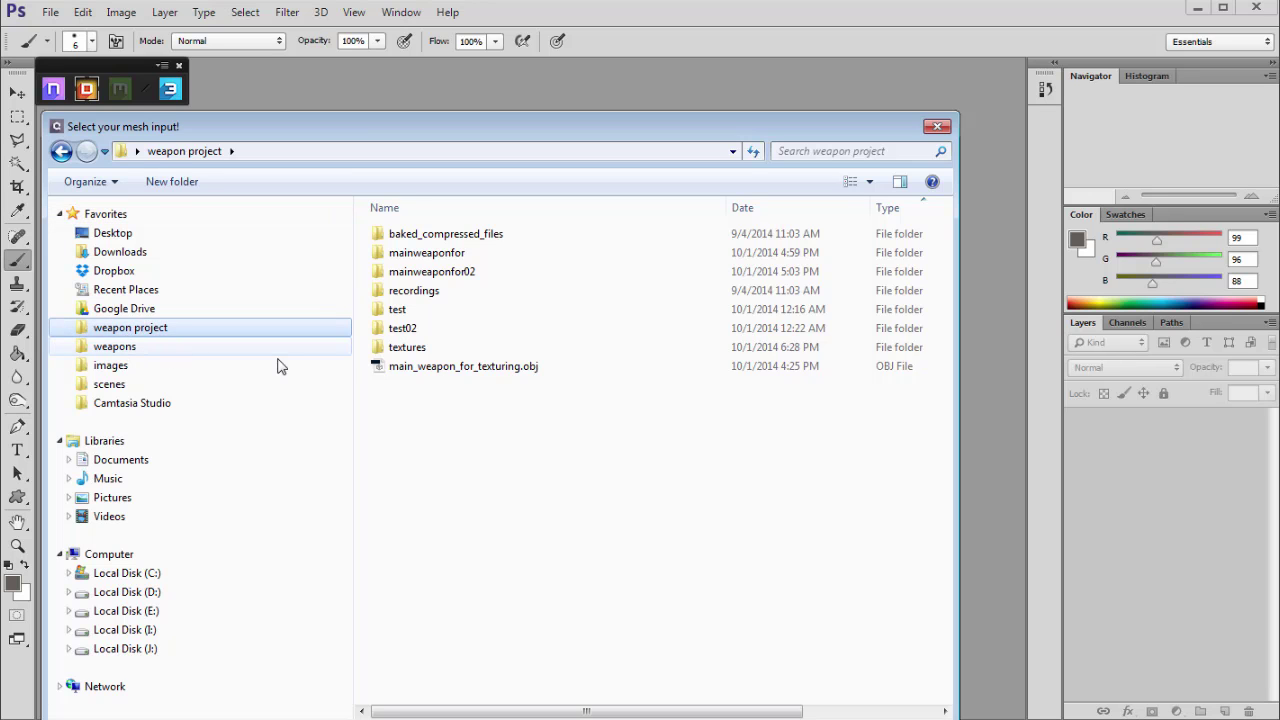
pyautogui.click(470, 368)
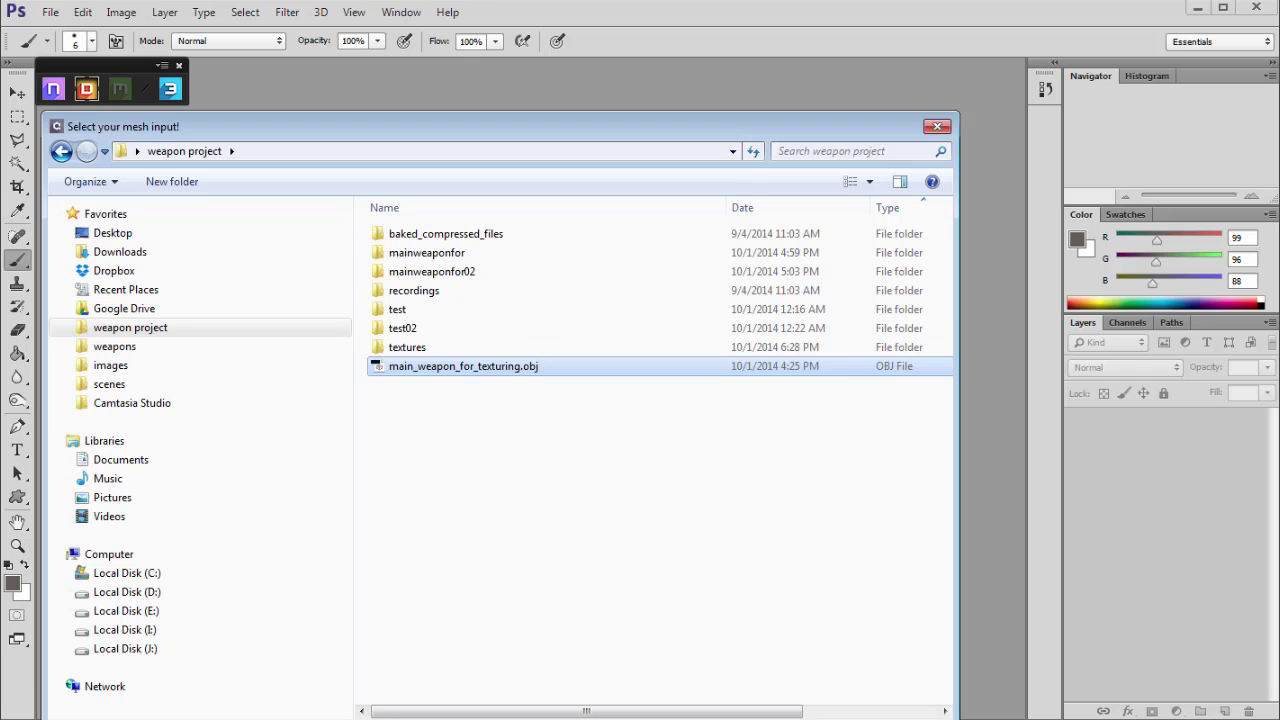
pyautogui.press('Return')
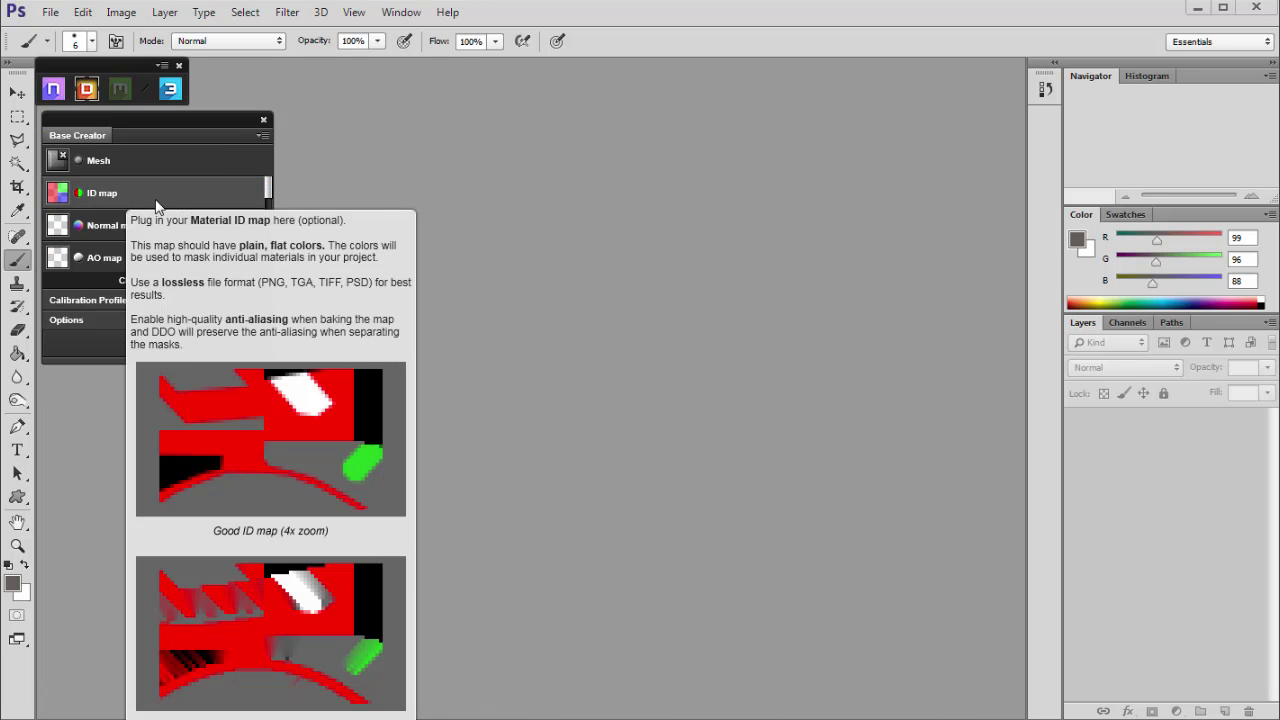
# Step: Load masks.tga from the weapon project folder as the ID map
pyautogui.click(158, 203)
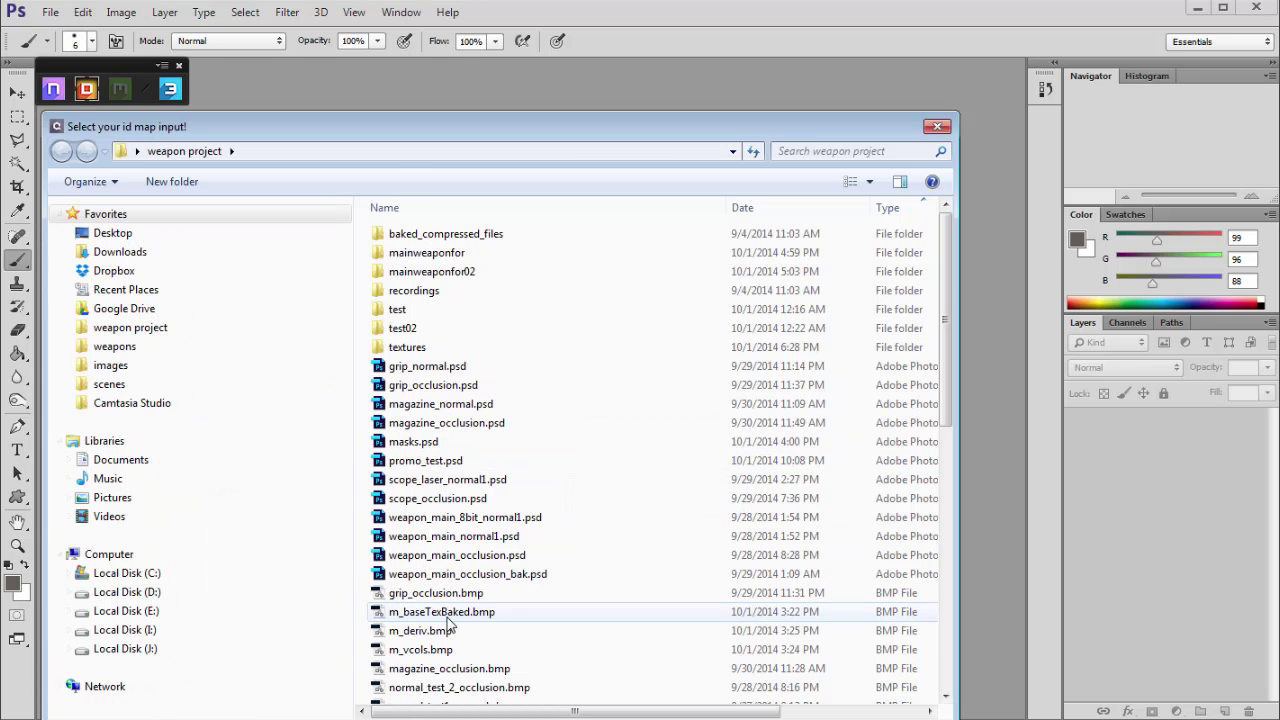
pyautogui.scroll(-10, 525, 612)
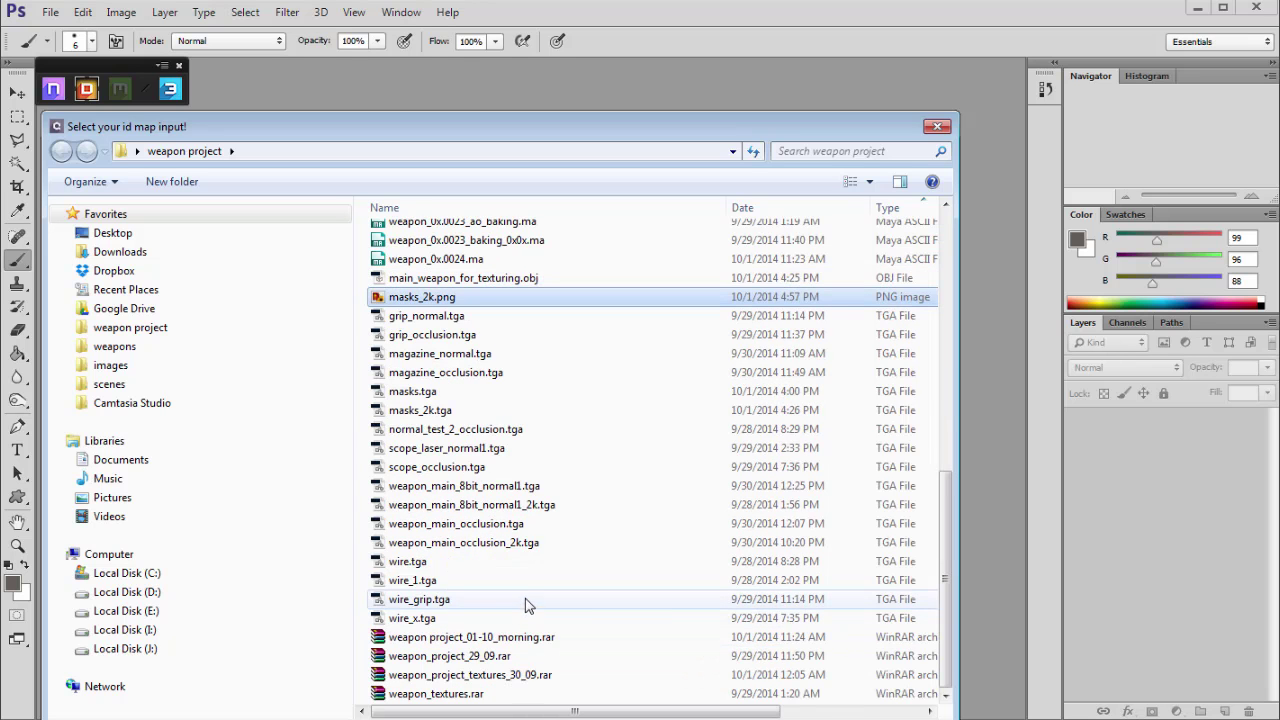
pyautogui.click(414, 395)
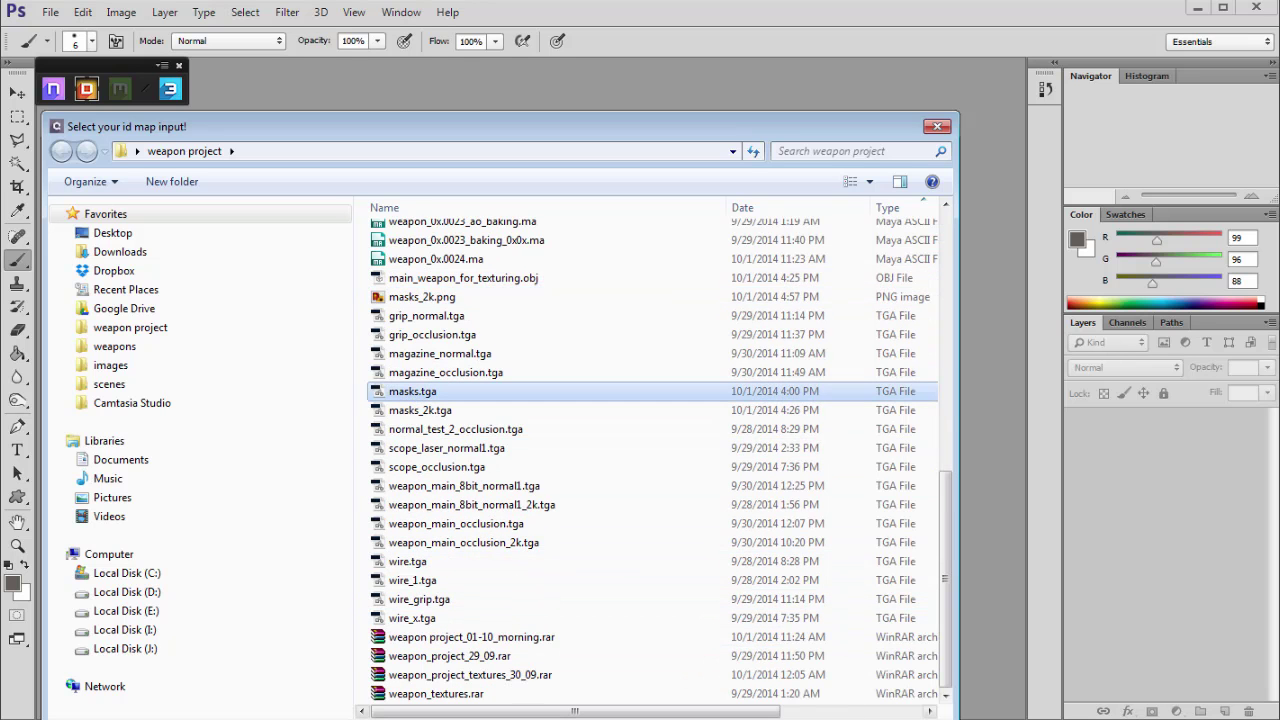
pyautogui.press('Return')
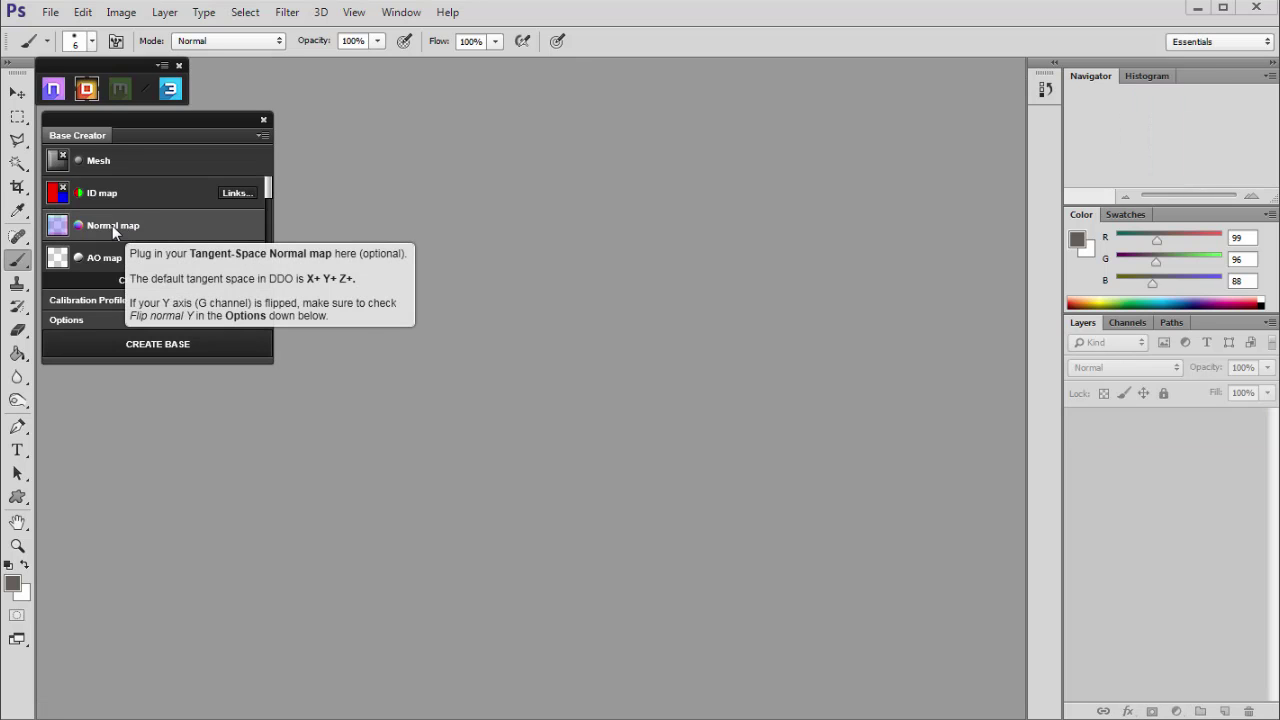
# Step: Load weapon_main_8bit_normal1.tga as the normal map
pyautogui.click(113, 228)
pyautogui.moveTo(945, 296); pyautogui.dragTo(931, 500)
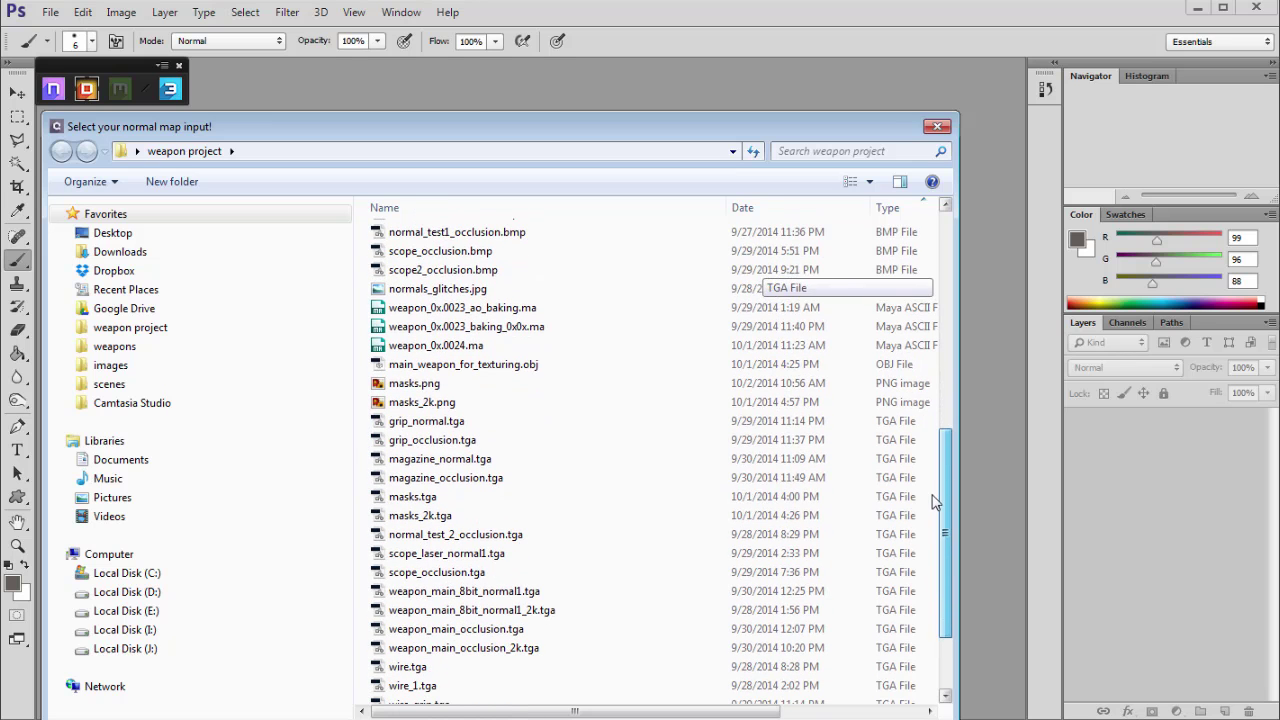
pyautogui.click(466, 593)
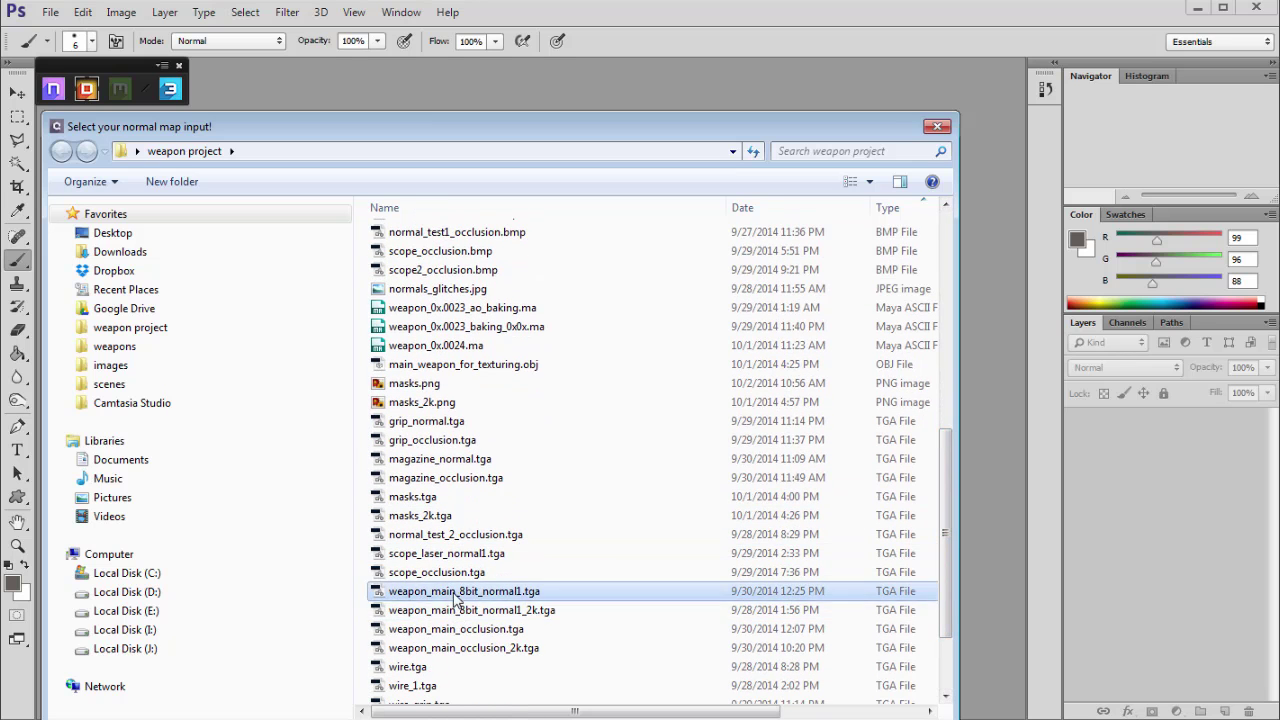
pyautogui.doubleClick(466, 593)
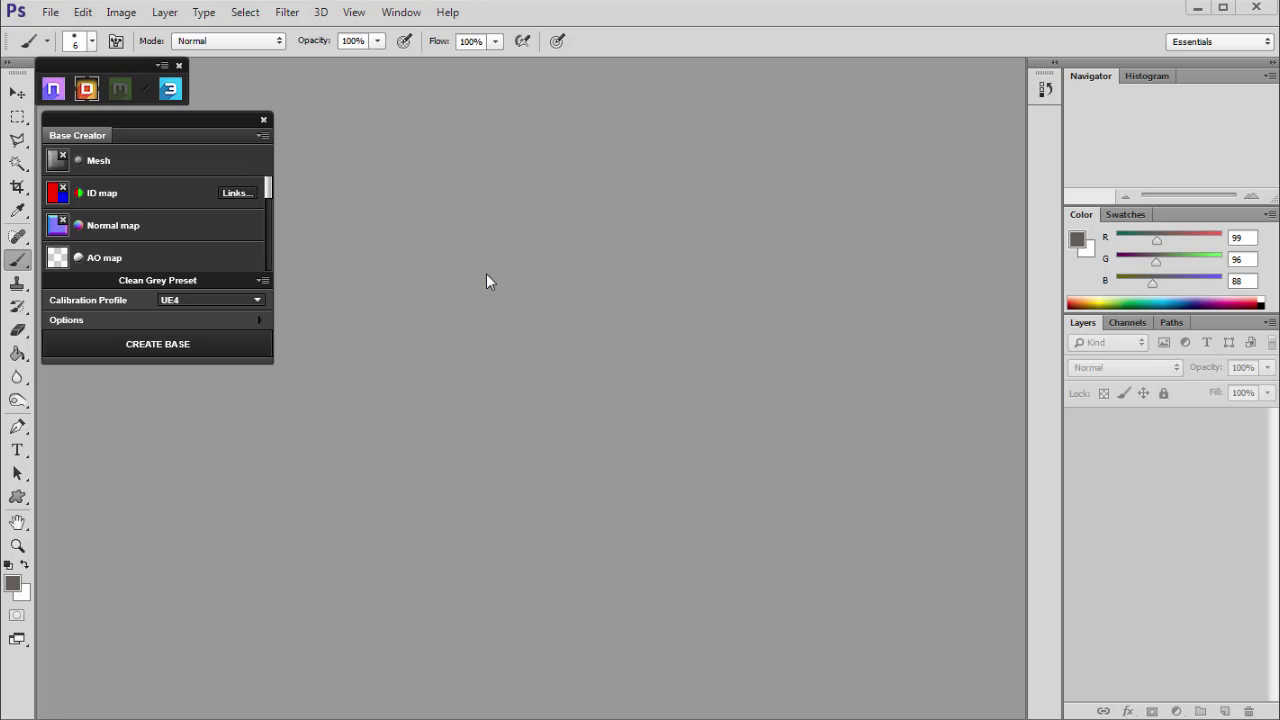
# Step: Load weapon_main_occlusion.tga as the AO map
pyautogui.click(136, 259)
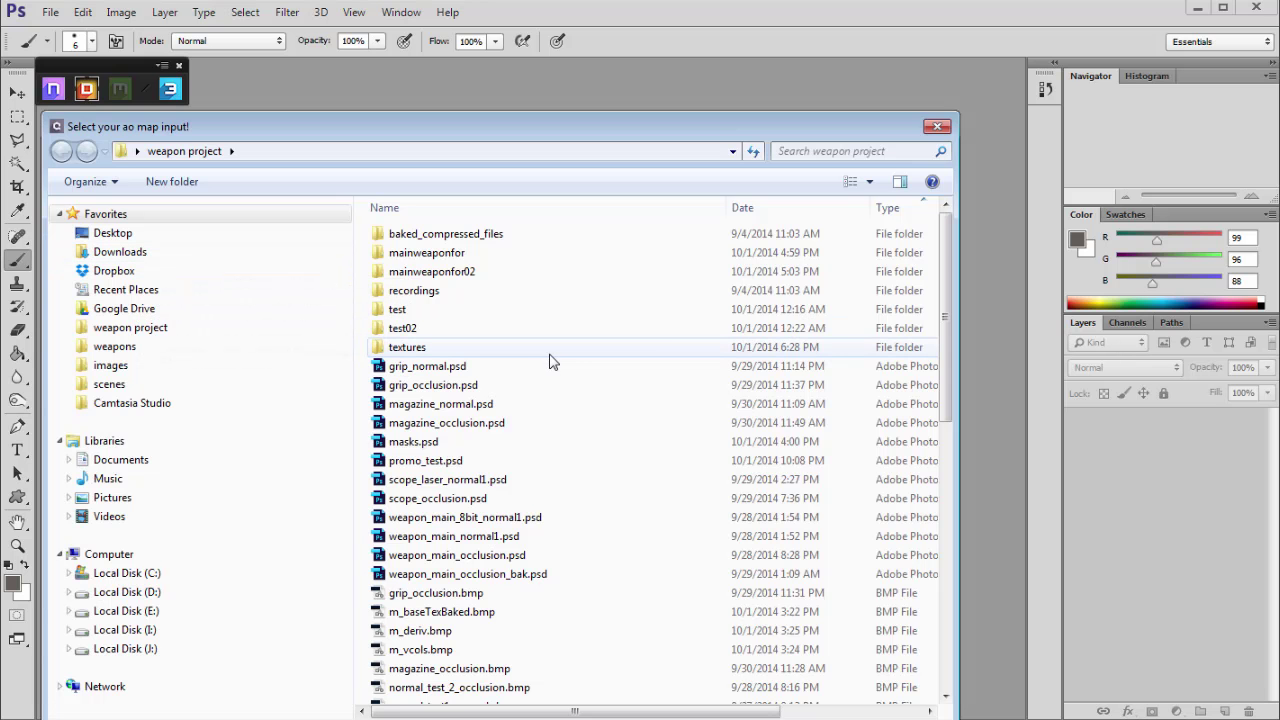
pyautogui.moveTo(947, 238); pyautogui.dragTo(953, 512)
pyautogui.click(456, 525)
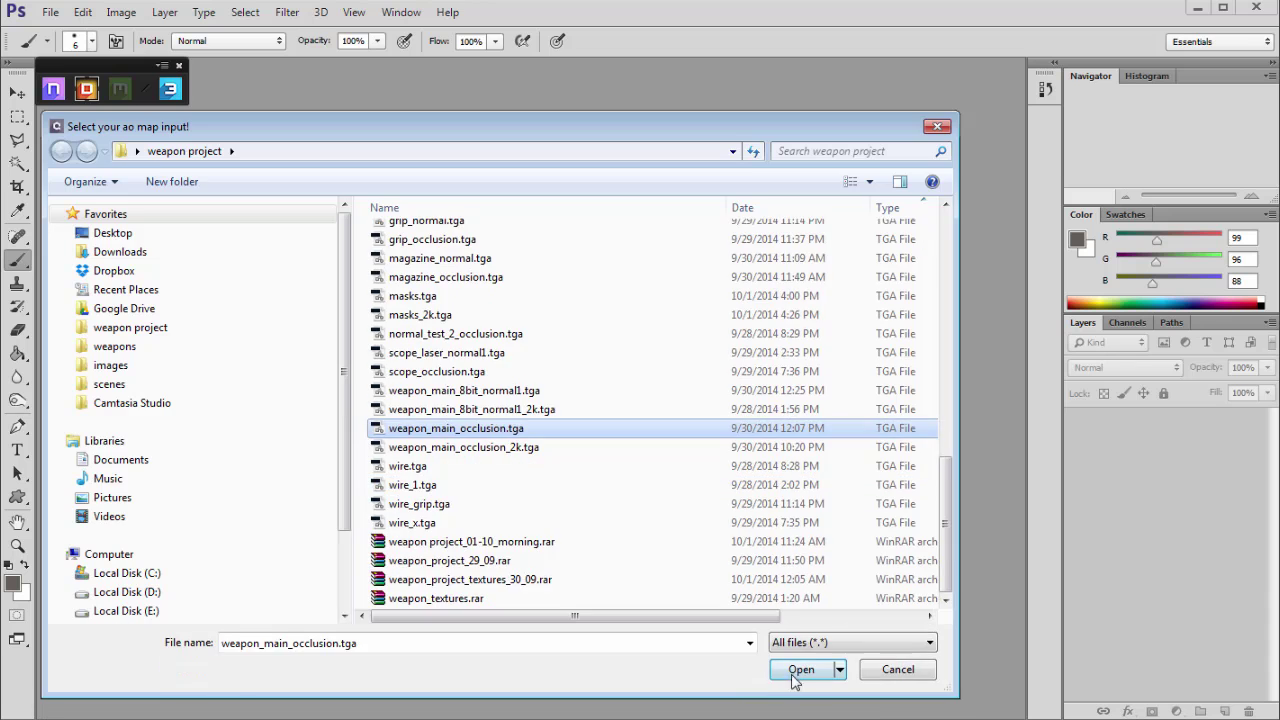
pyautogui.click(831, 636)
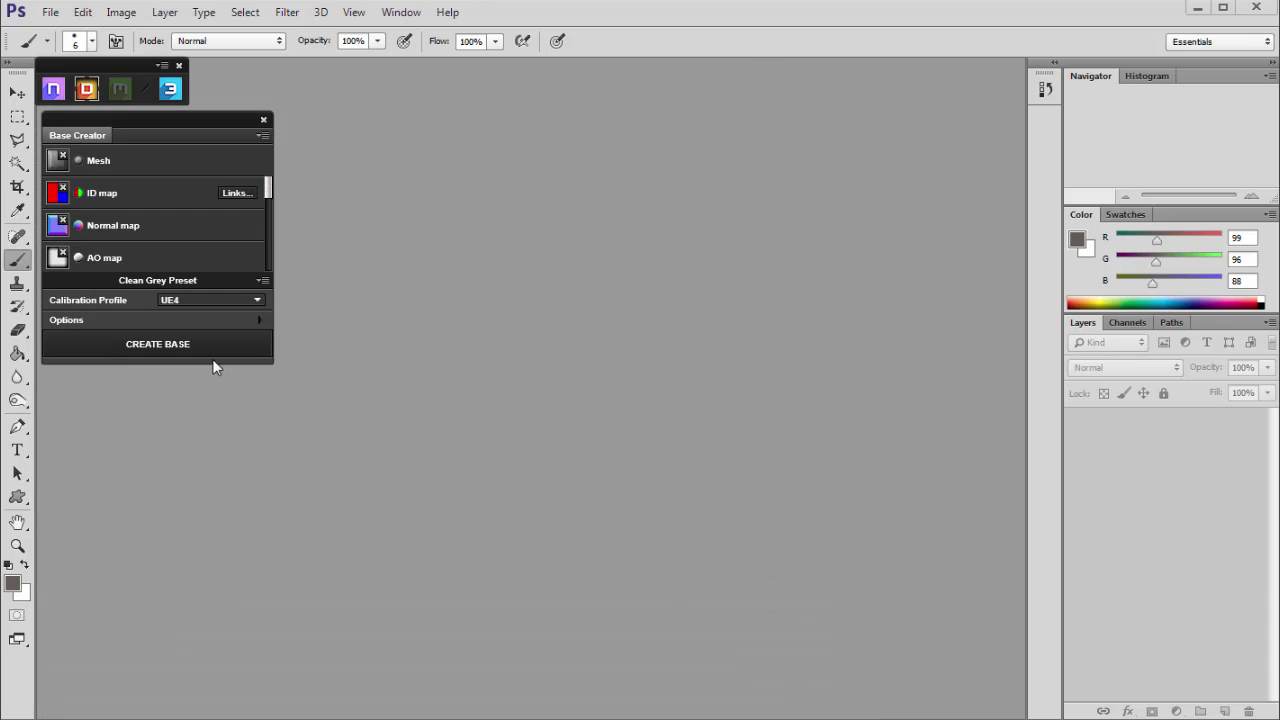
# Step: Enlarge the Base Creator, choose the UE4 calibration profile and expand the base creation options
pyautogui.moveTo(214, 362); pyautogui.dragTo(198, 478)
pyautogui.click(170, 419)
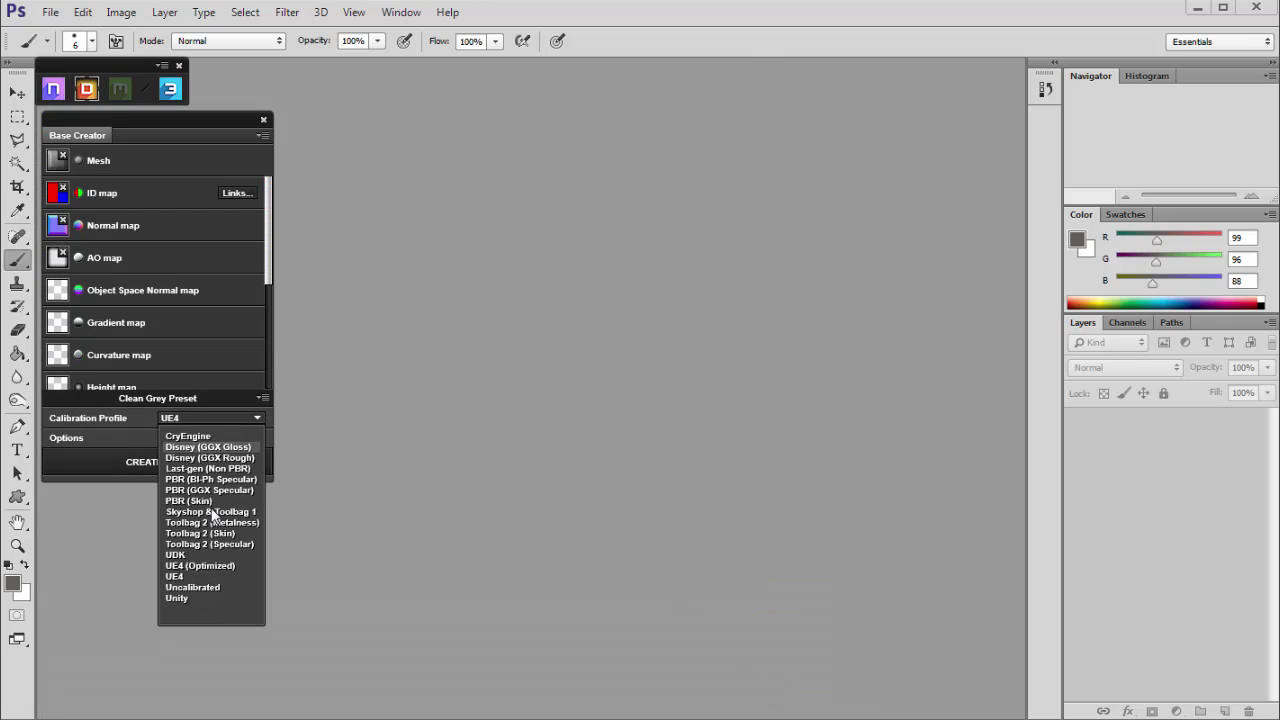
pyautogui.click(182, 579)
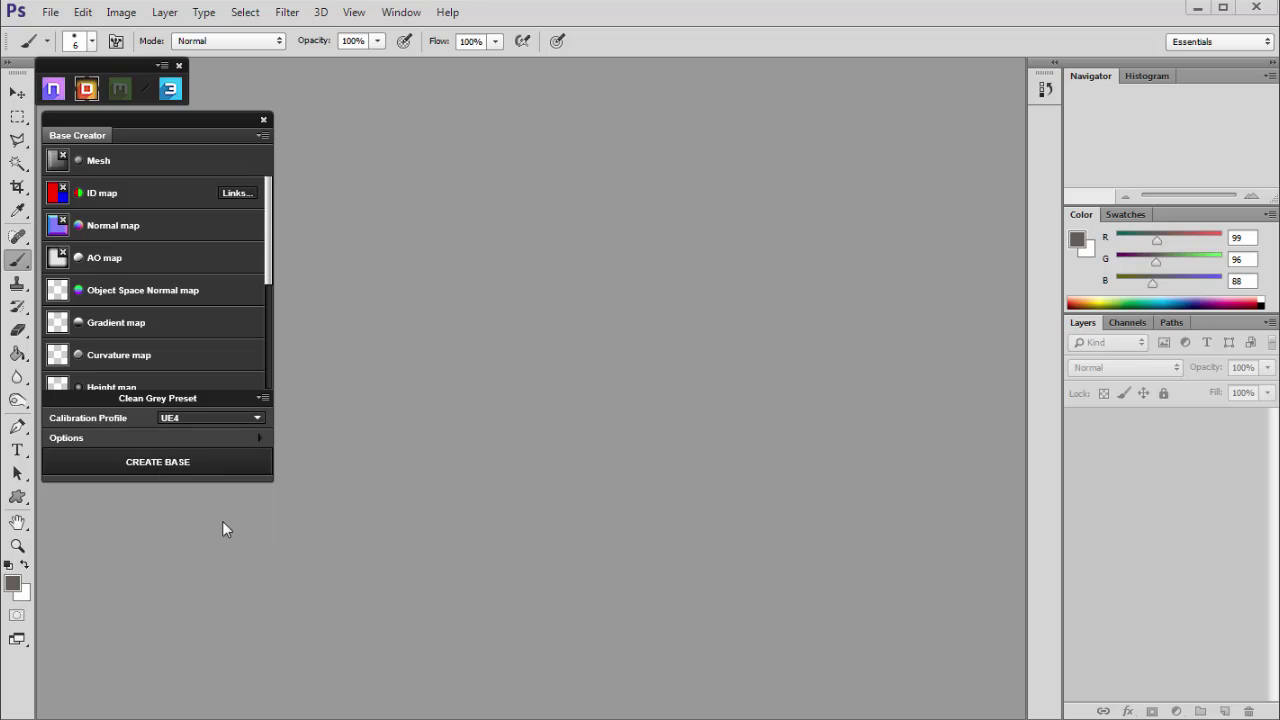
pyautogui.click(258, 439)
pyautogui.click(178, 476)
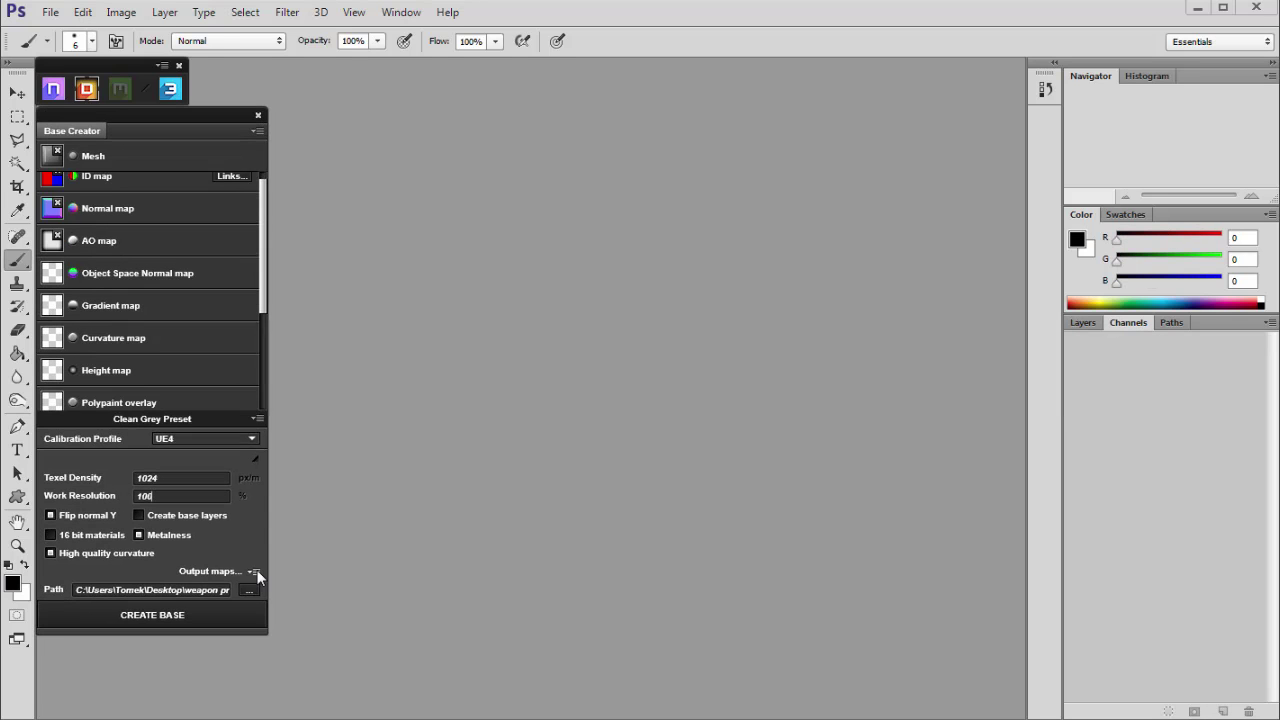
# Step: Switch the output maps from Albedo for Metalness and Metalness to Albedo, keeping Gloss, Ambient Occlusion and Normal
pyautogui.click(257, 570)
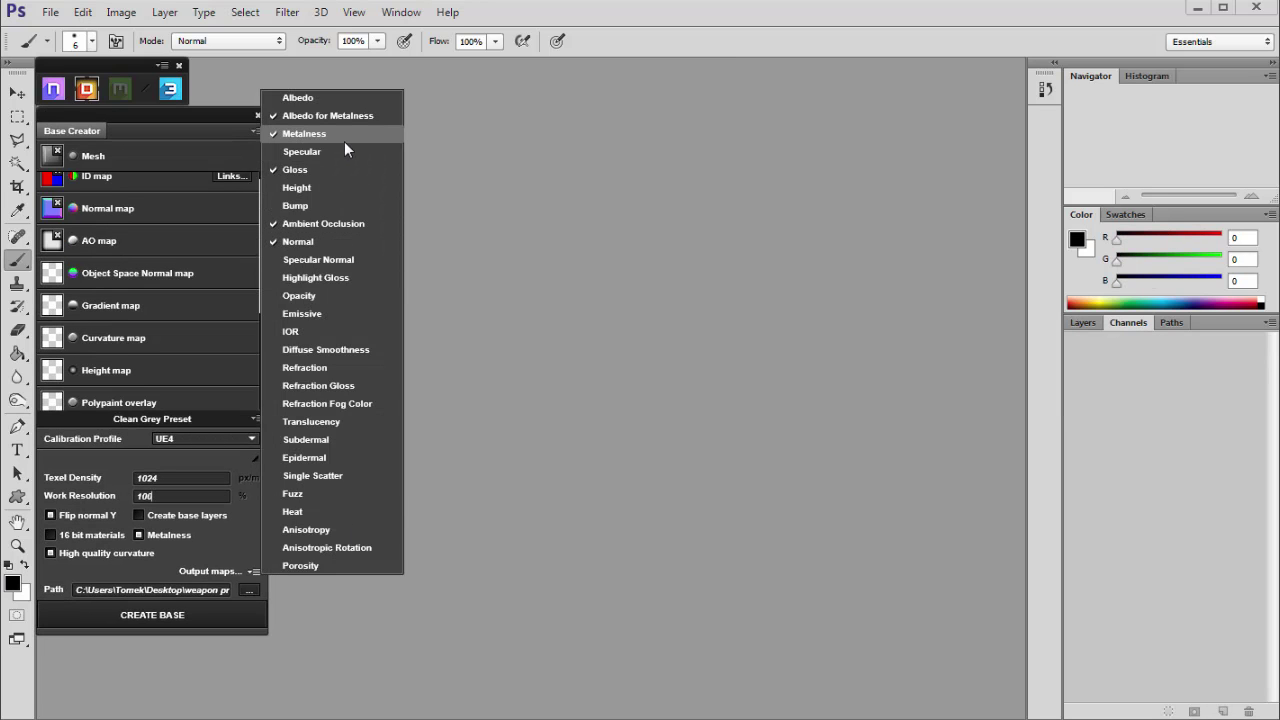
pyautogui.click(272, 115)
pyautogui.click(272, 135)
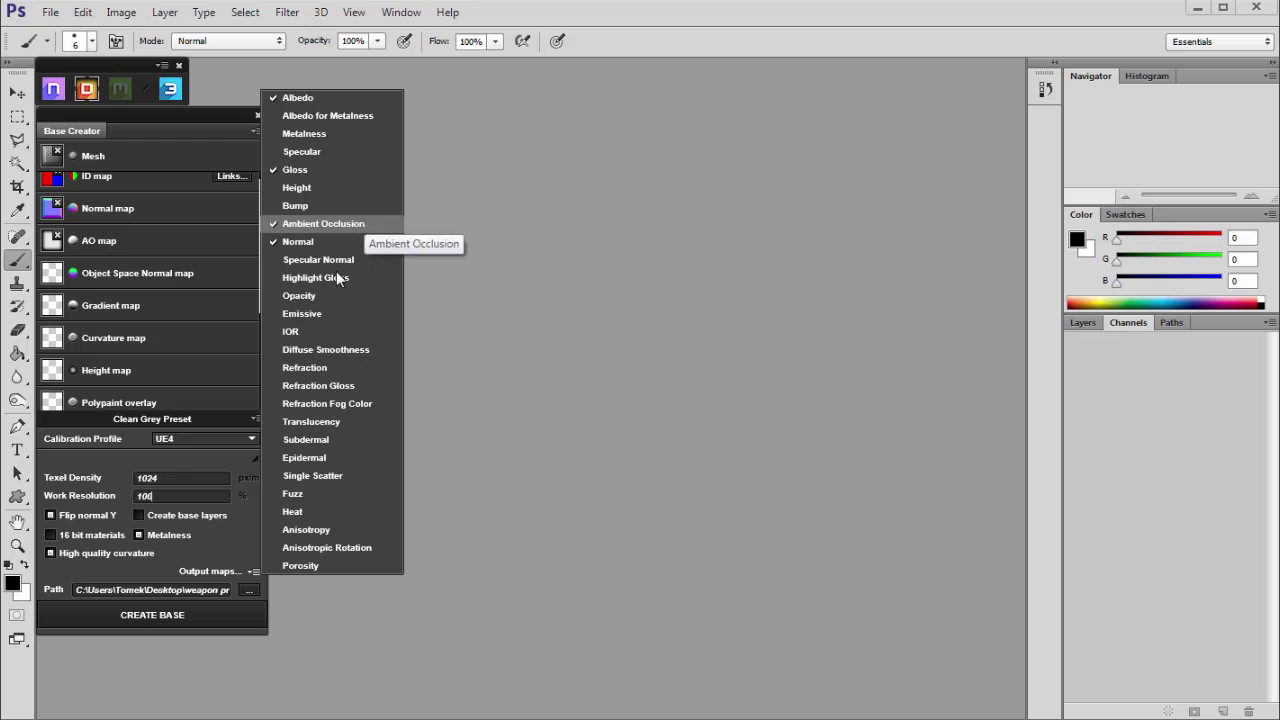
pyautogui.click(210, 555)
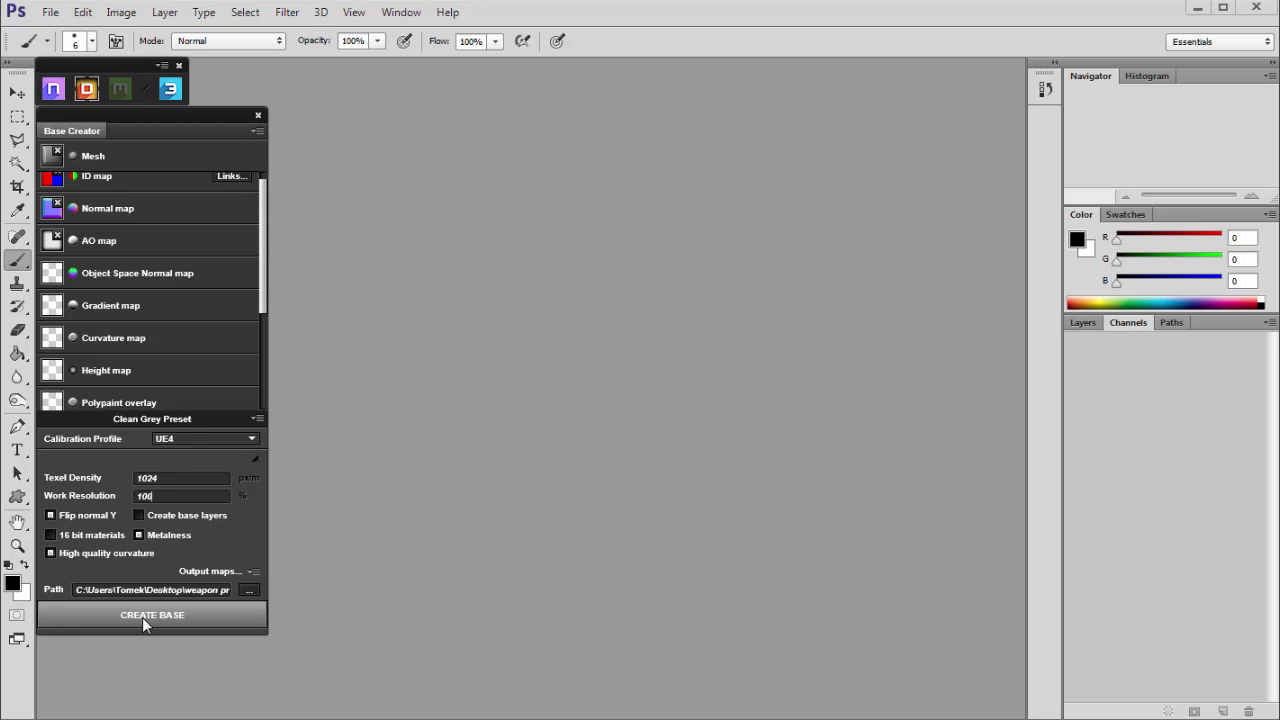
# Step: Open the ID map's link editor and assign the Gold metal material to the brown receiver colour
pyautogui.scroll(1, 257, 195)
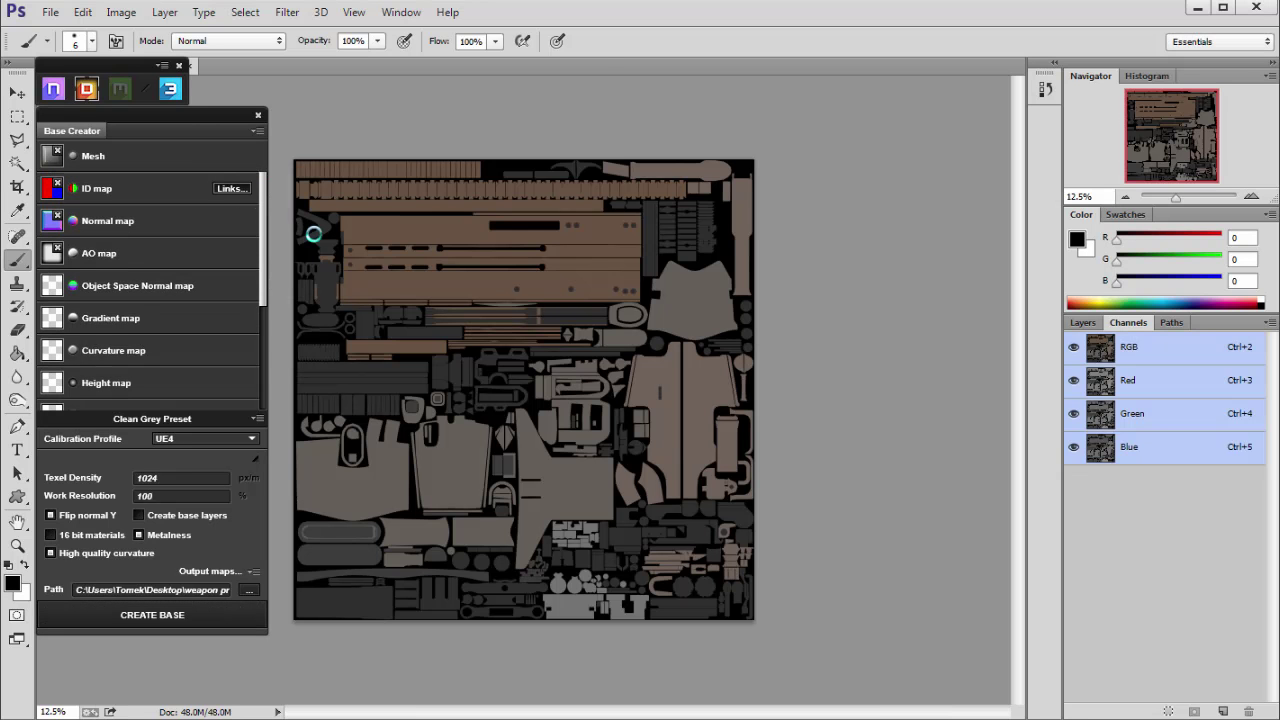
pyautogui.click(231, 188)
pyautogui.moveTo(495, 62); pyautogui.dragTo(658, 68)
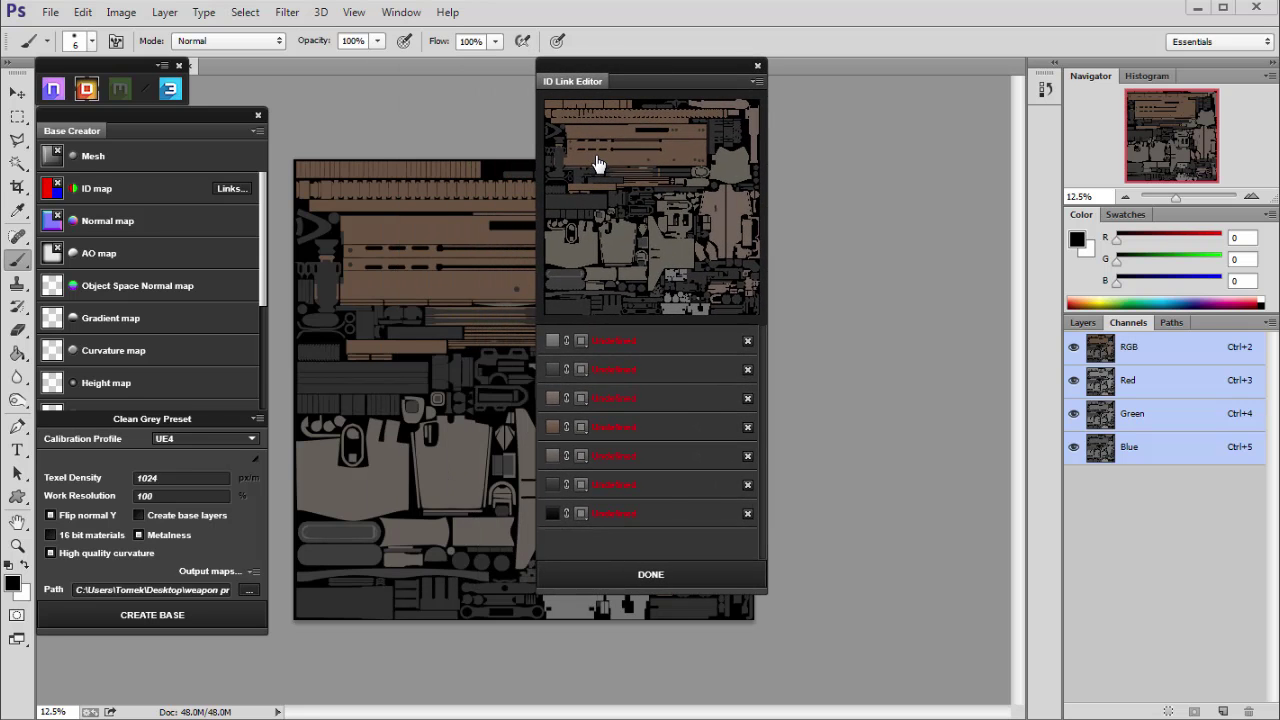
pyautogui.click(597, 163)
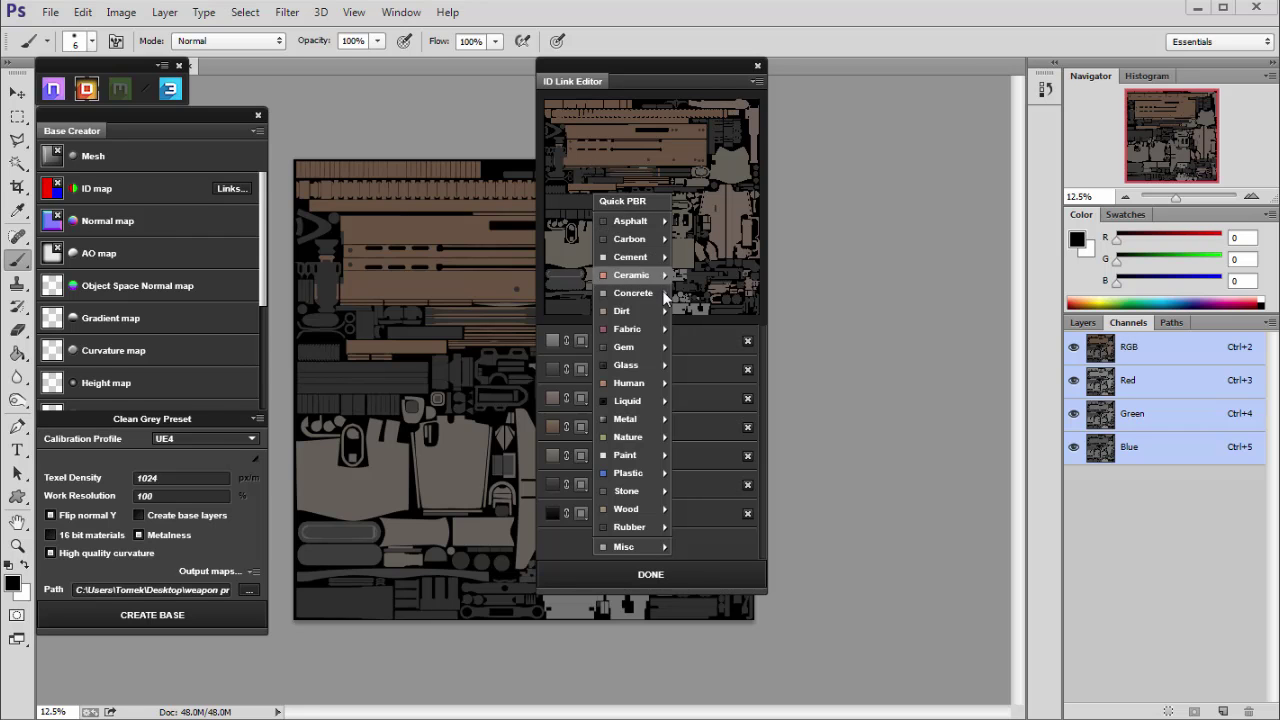
pyautogui.moveTo(644, 422)
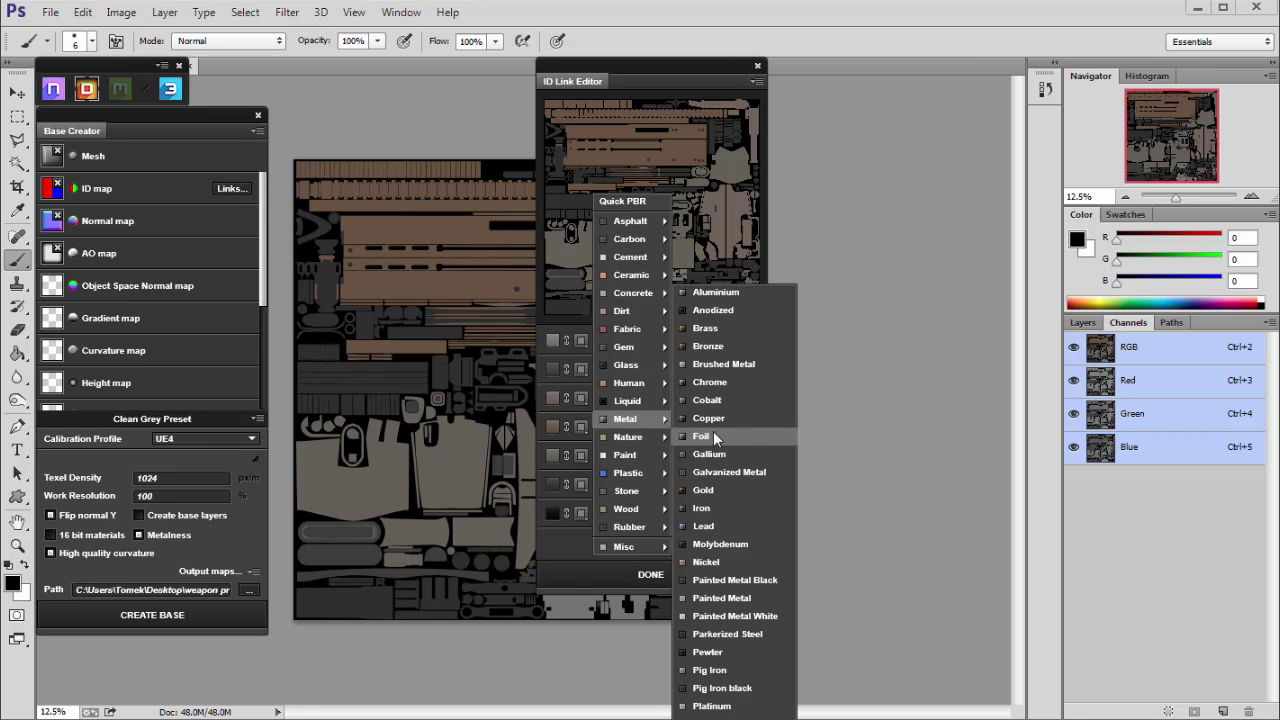
pyautogui.click(710, 489)
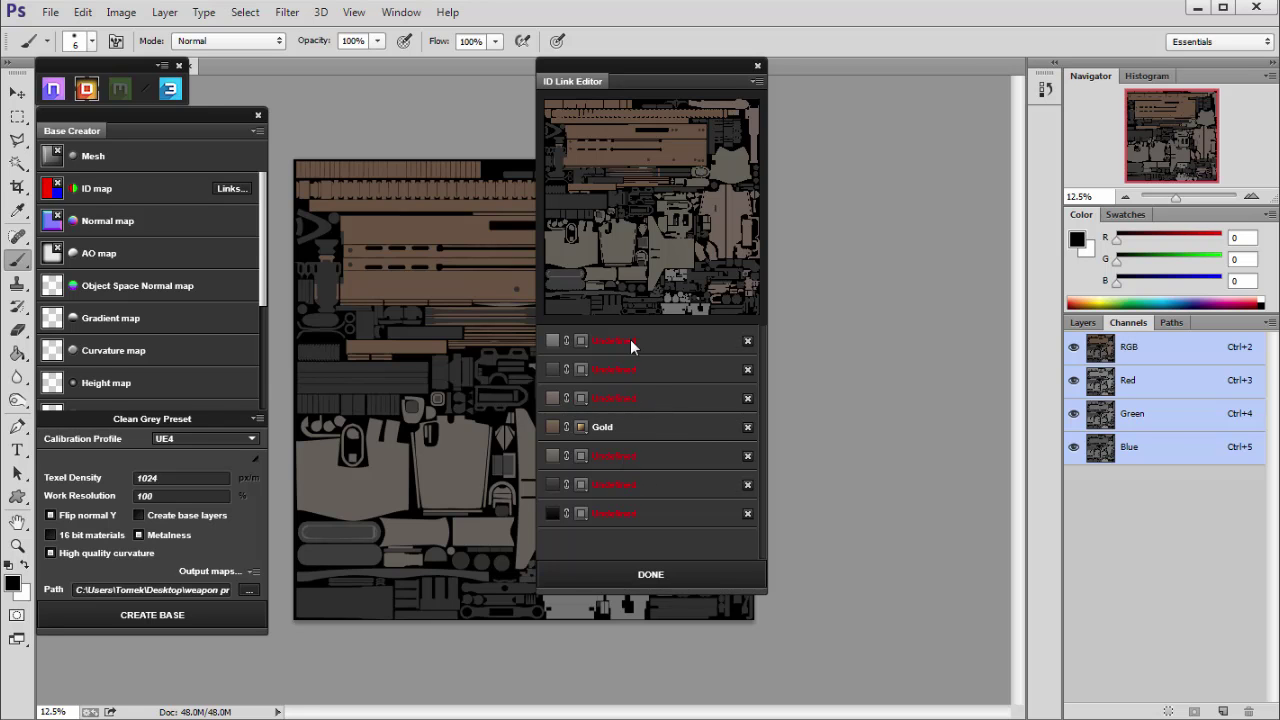
# Step: Link the ABS plastic material to the fifth, beige-grey ID colour and the Steel metal material to the black ID colour
pyautogui.click(614, 250)
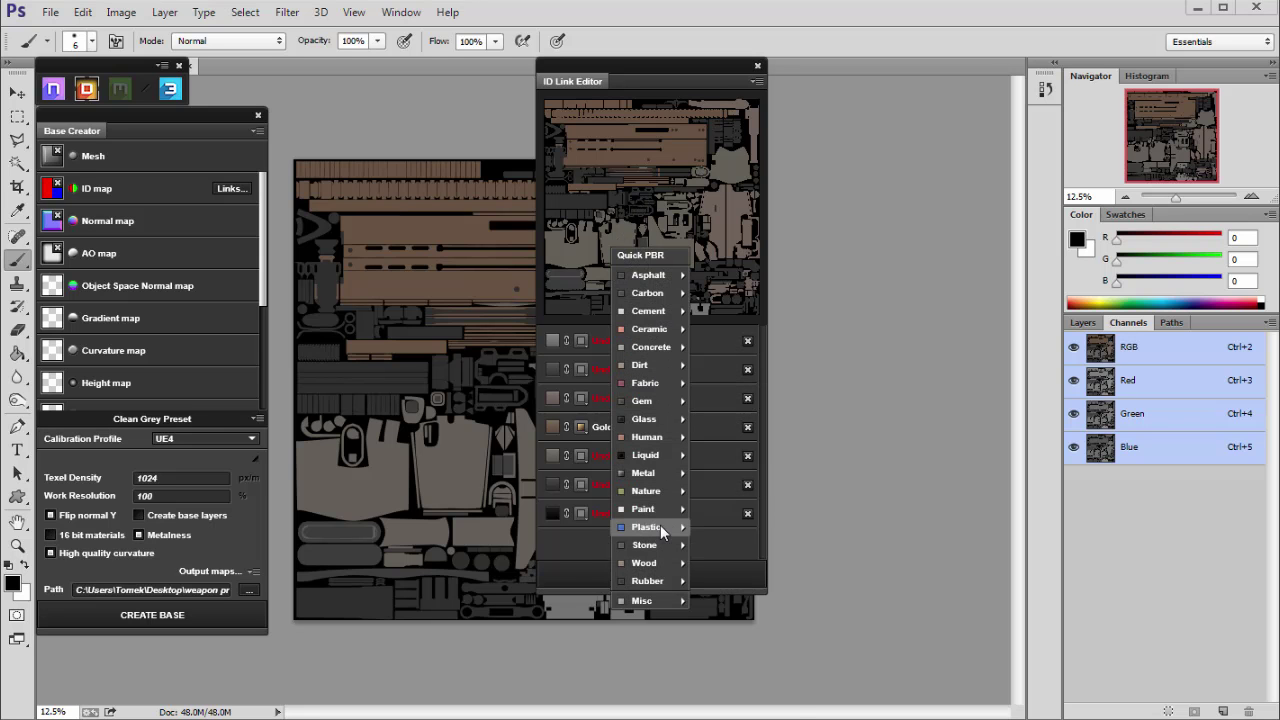
pyautogui.moveTo(660, 525)
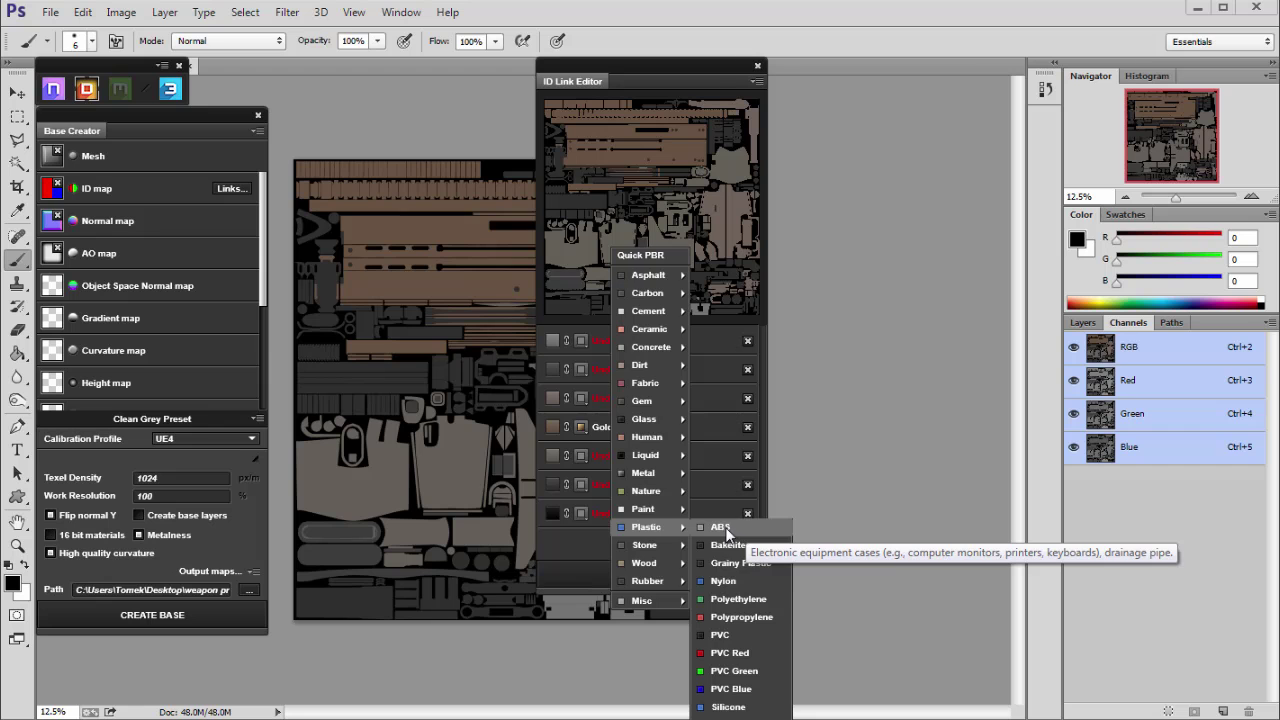
pyautogui.click(725, 527)
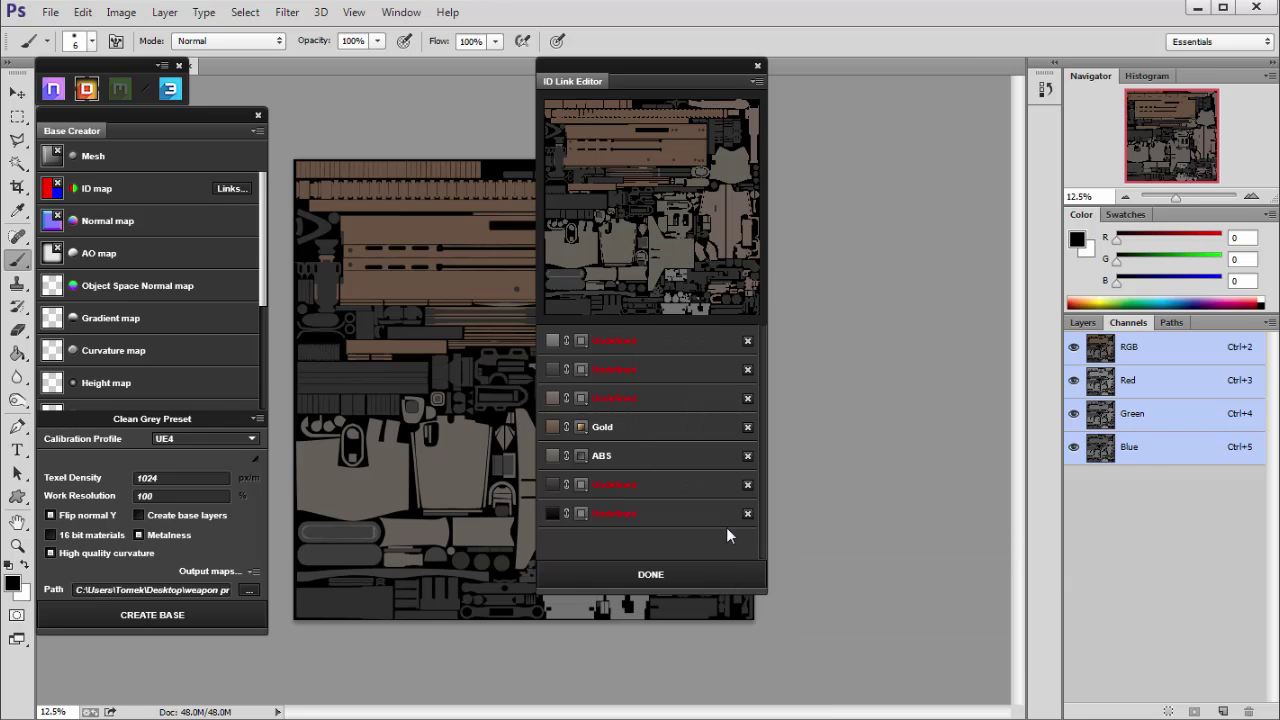
pyautogui.click(581, 515)
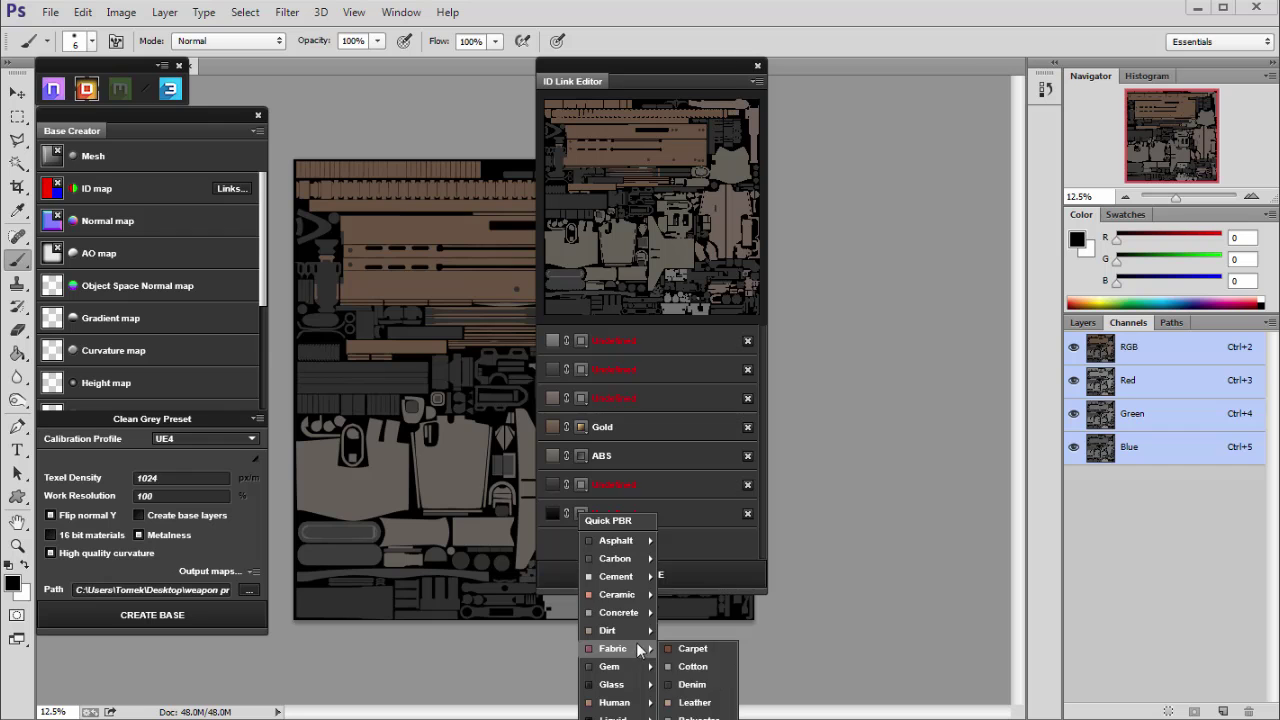
pyautogui.moveTo(641, 628)
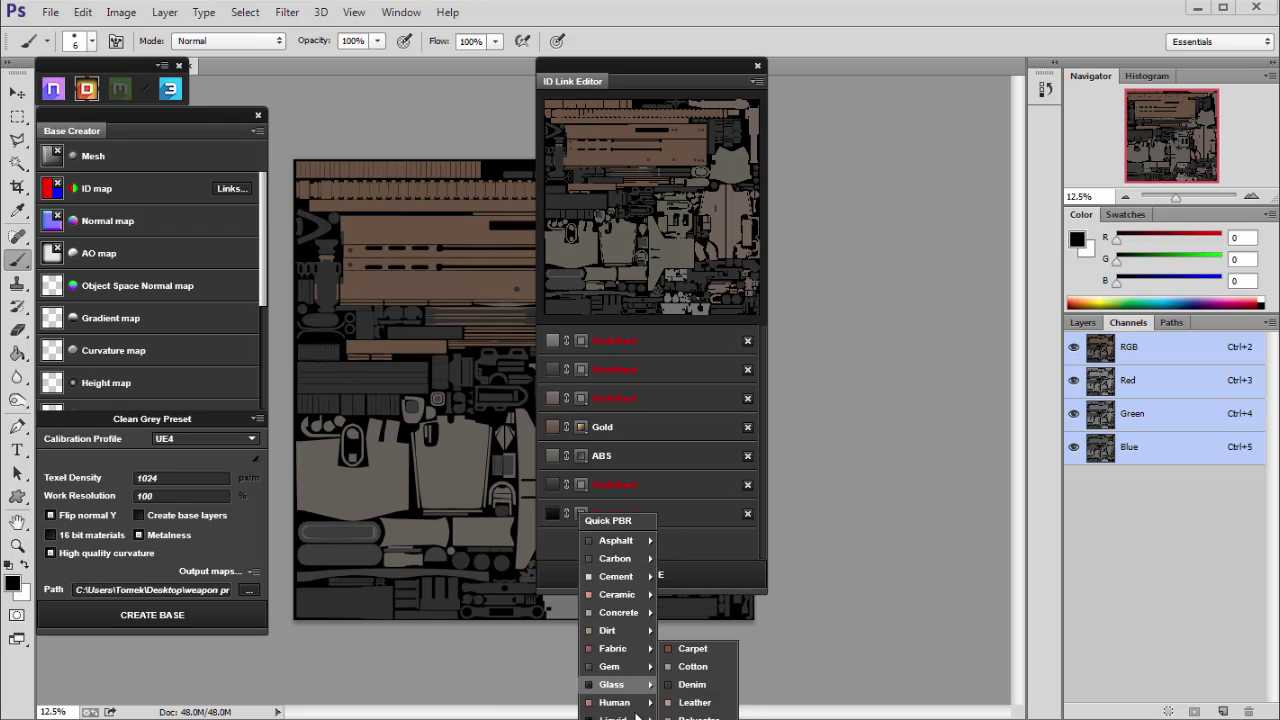
pyautogui.moveTo(616, 719)
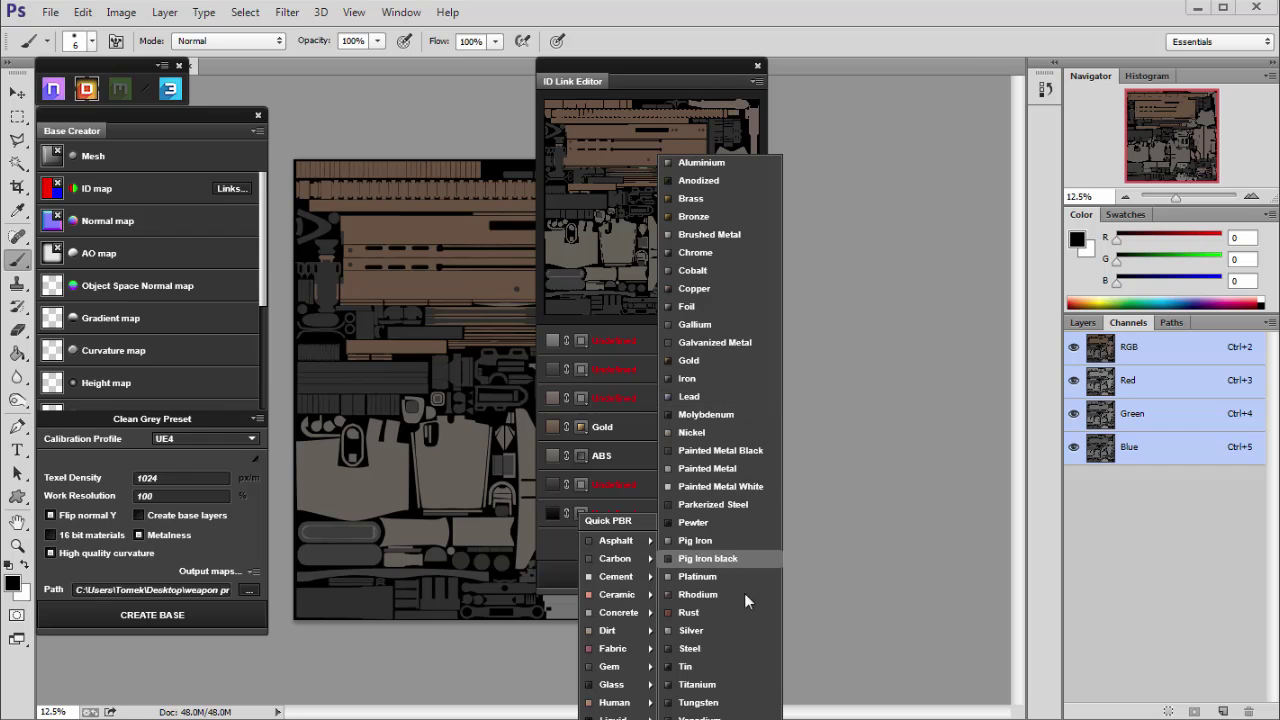
pyautogui.click(722, 649)
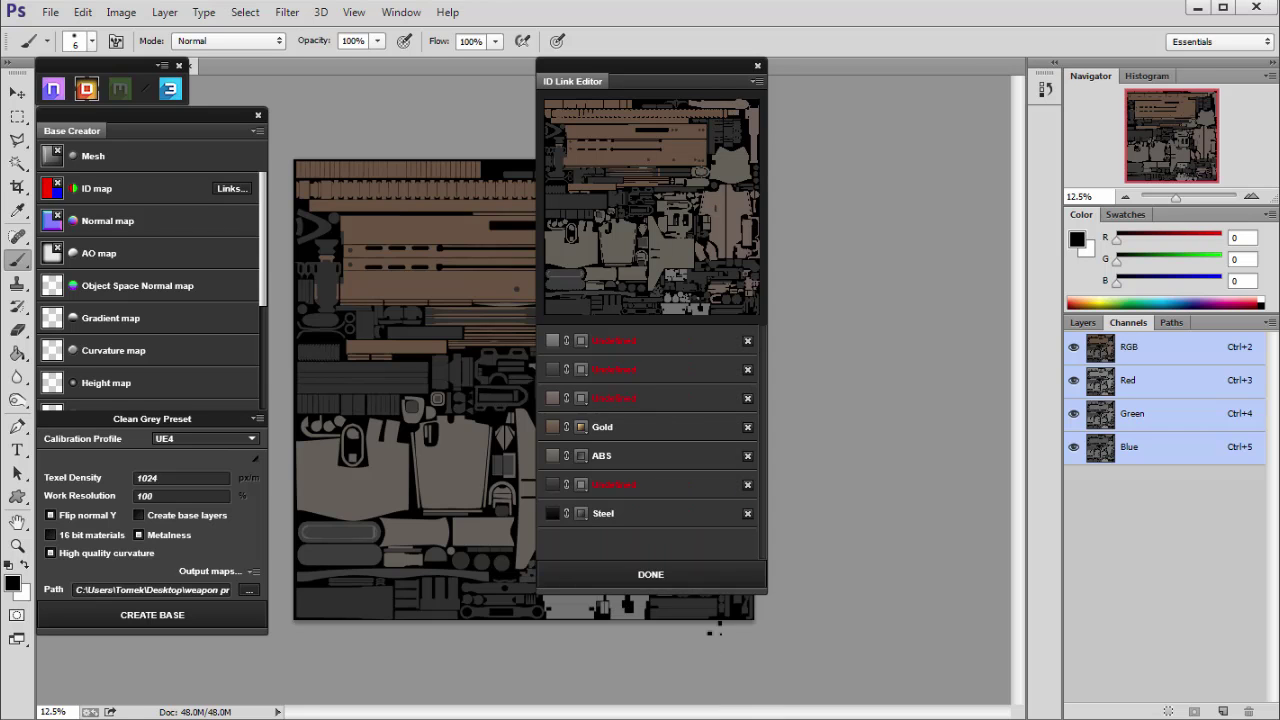
# Step: Link the Teflon plastic material to the third, pinkish-brown ID colour and the Silver metal material to the first, light grey one
pyautogui.click(581, 398)
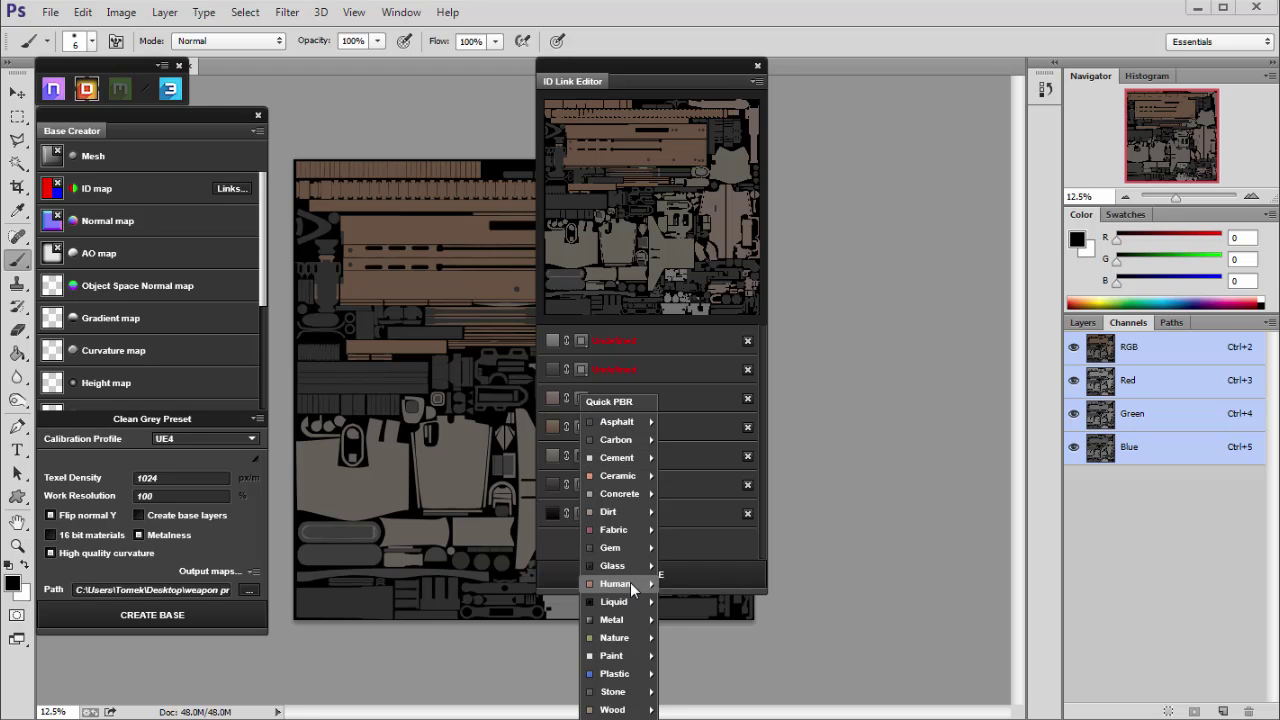
pyautogui.moveTo(638, 674)
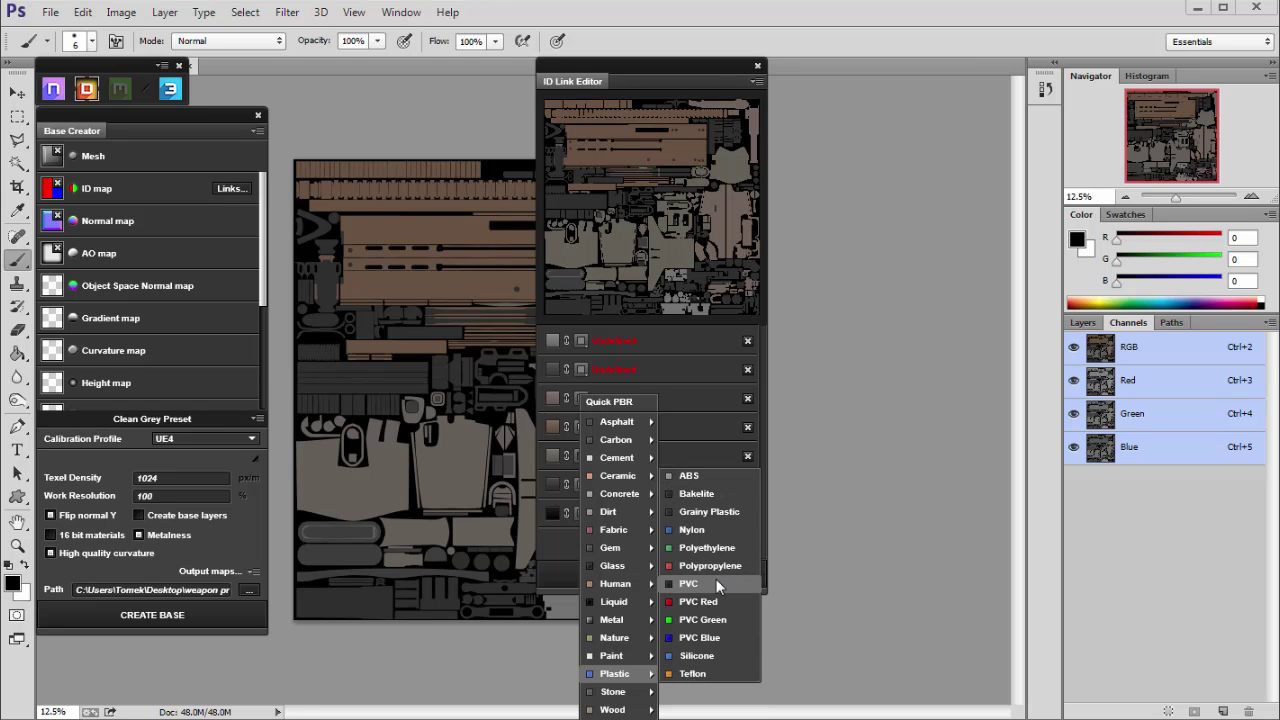
pyautogui.click(705, 680)
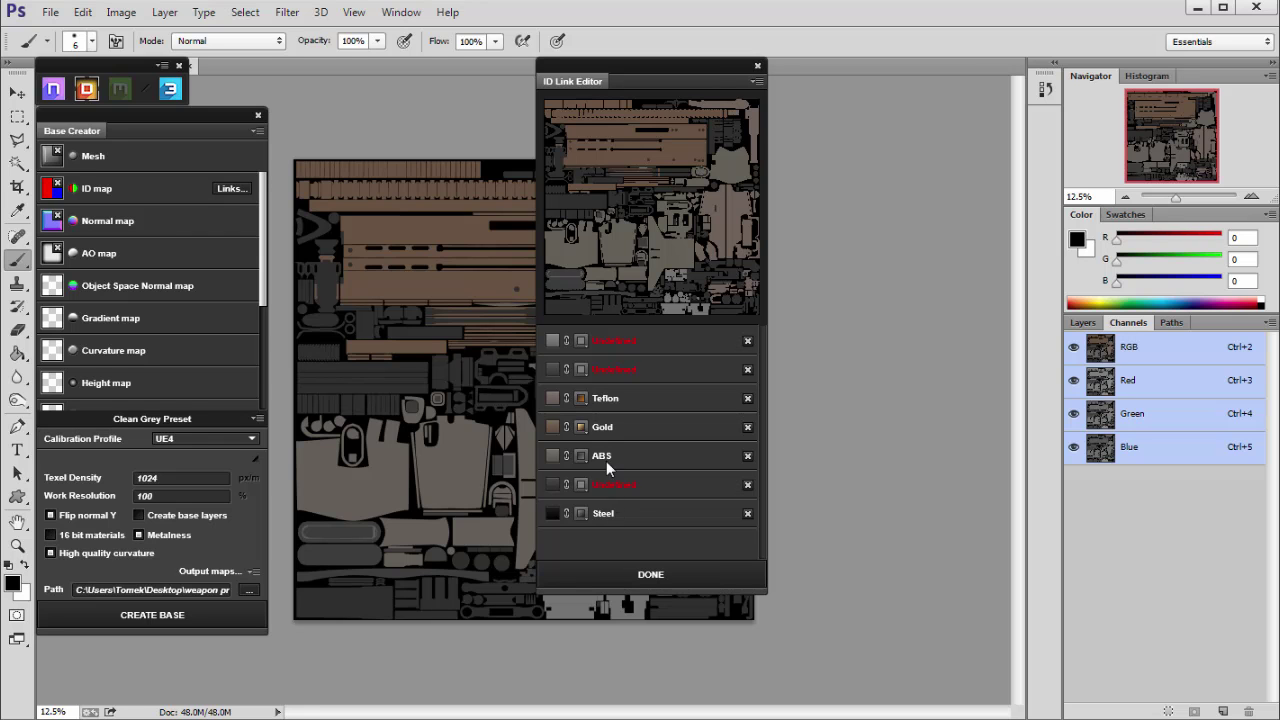
pyautogui.click(582, 341)
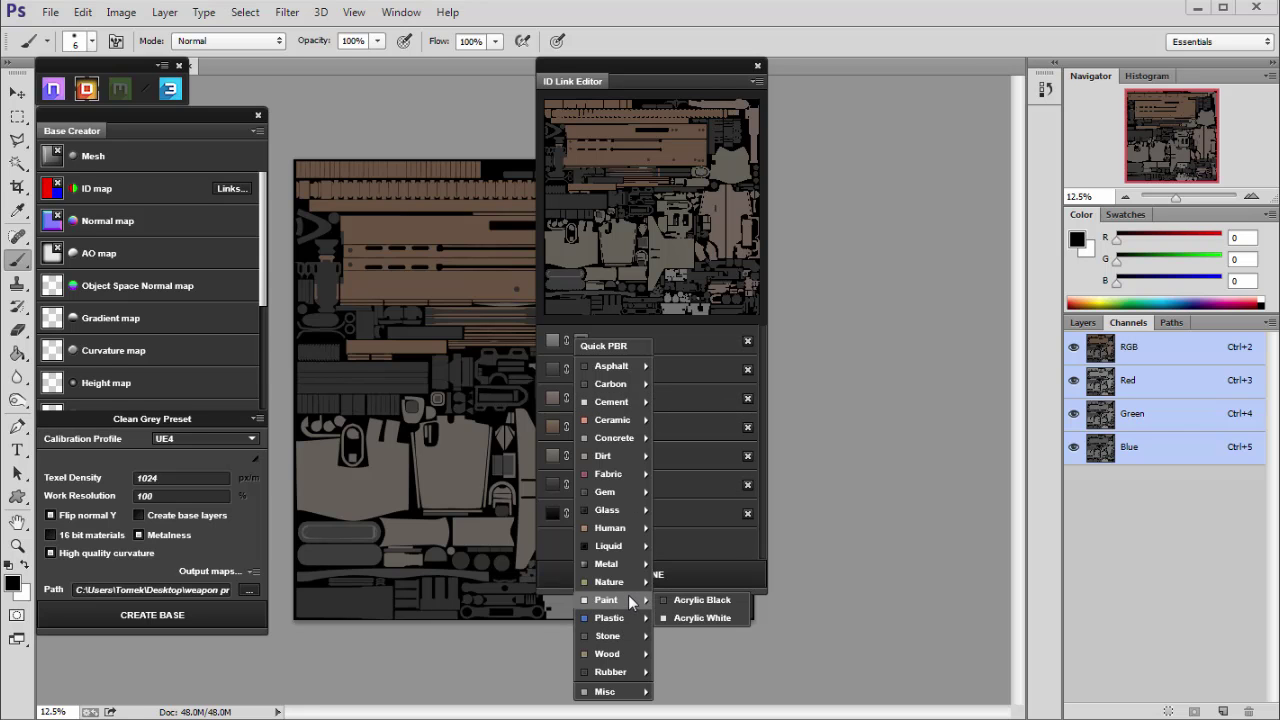
pyautogui.moveTo(633, 563)
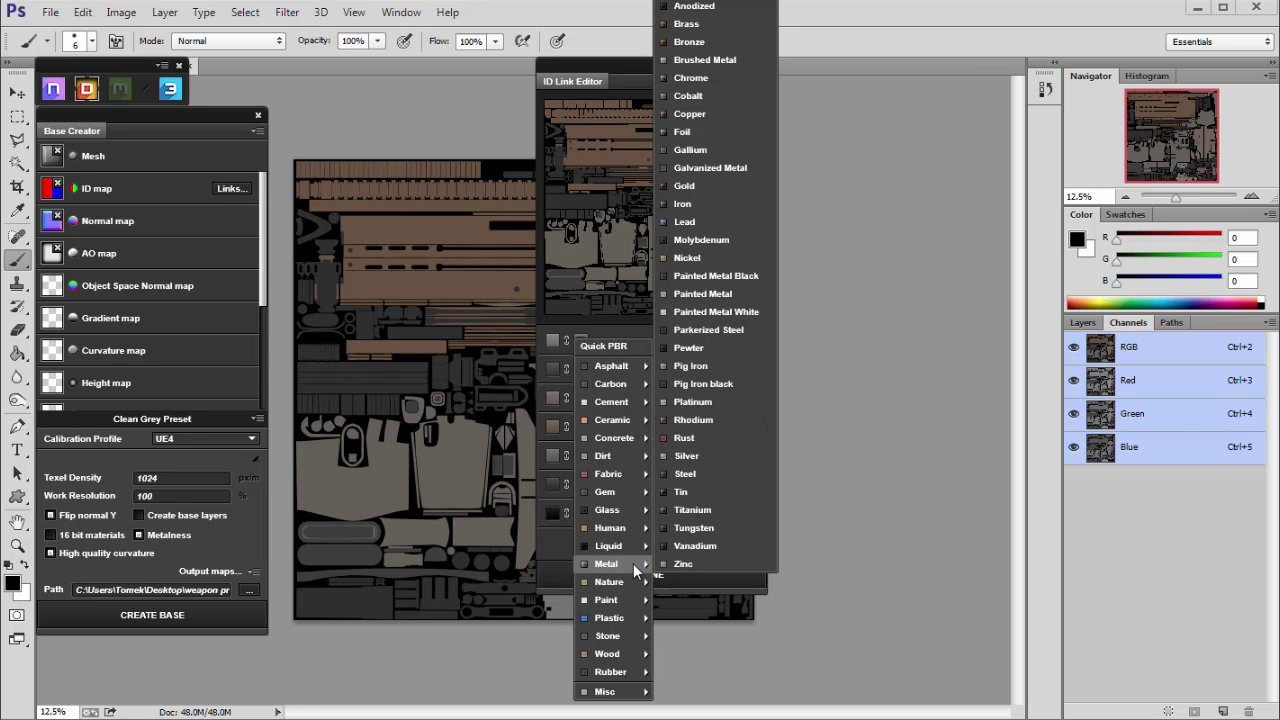
pyautogui.click(695, 460)
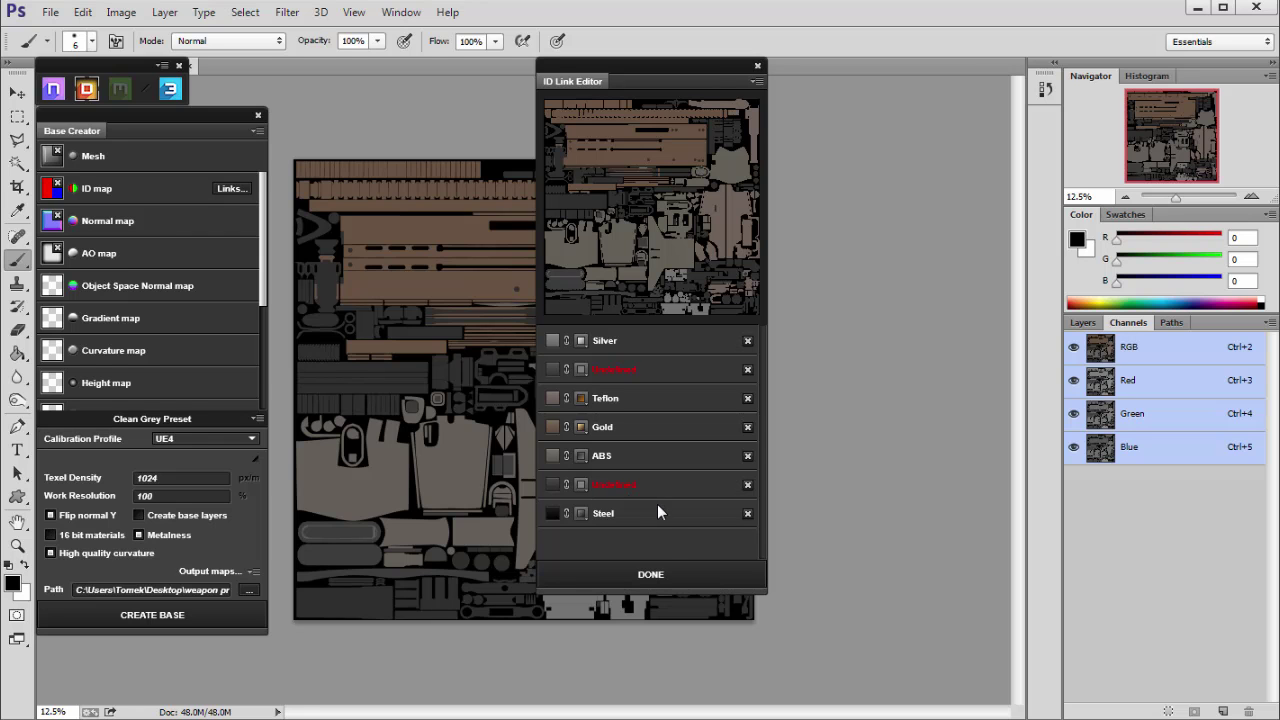
# Step: Finish the ID material links and create the DDO base from the loaded maps
pyautogui.click(643, 572)
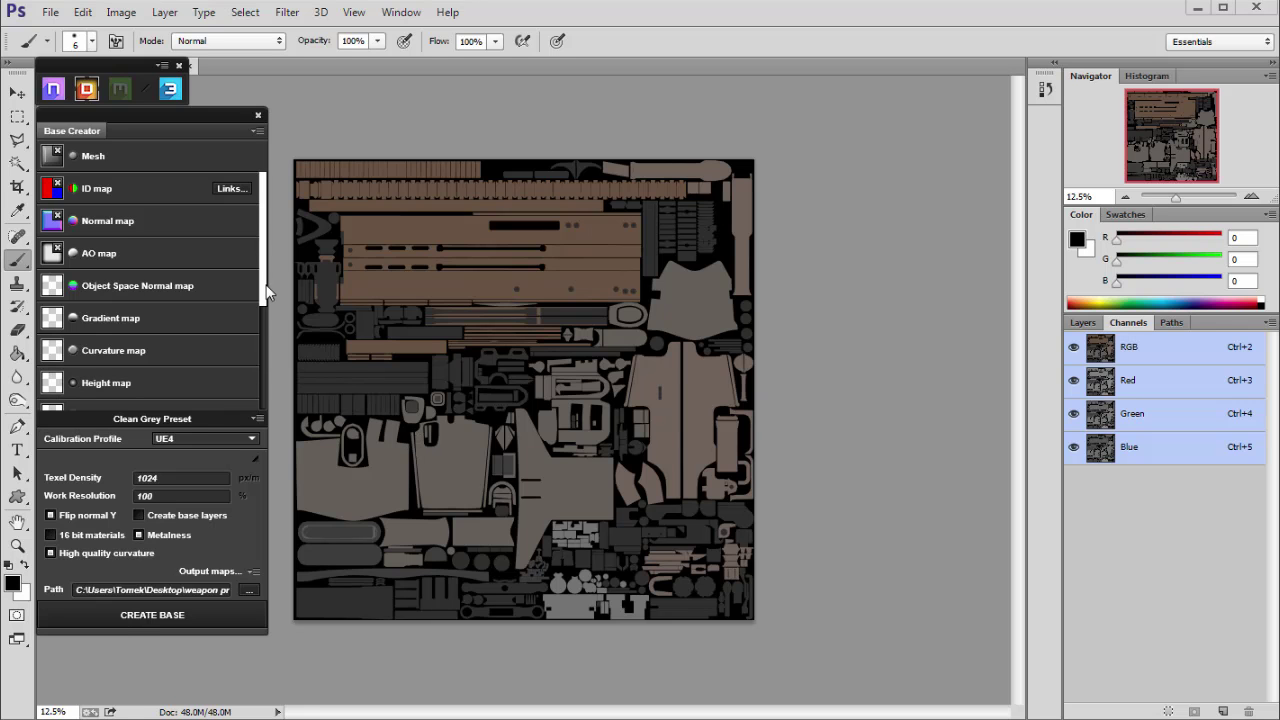
pyautogui.moveTo(266, 277); pyautogui.dragTo(268, 302)
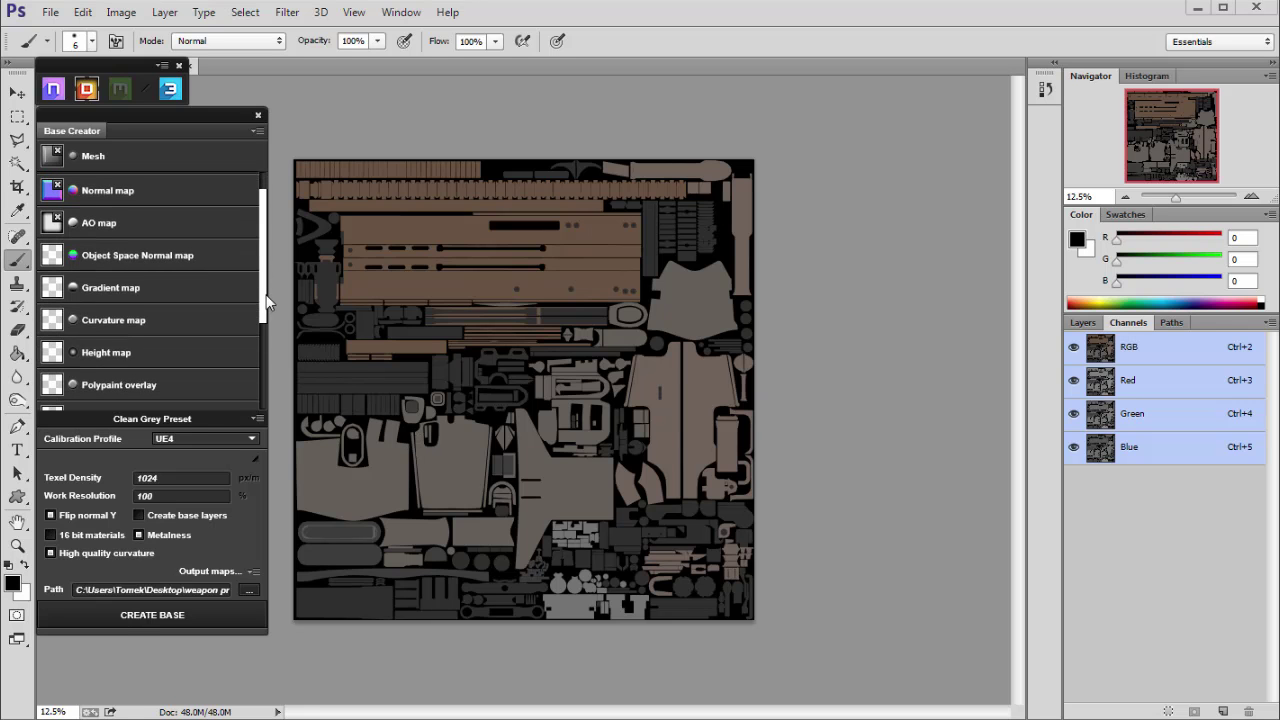
pyautogui.click(121, 617)
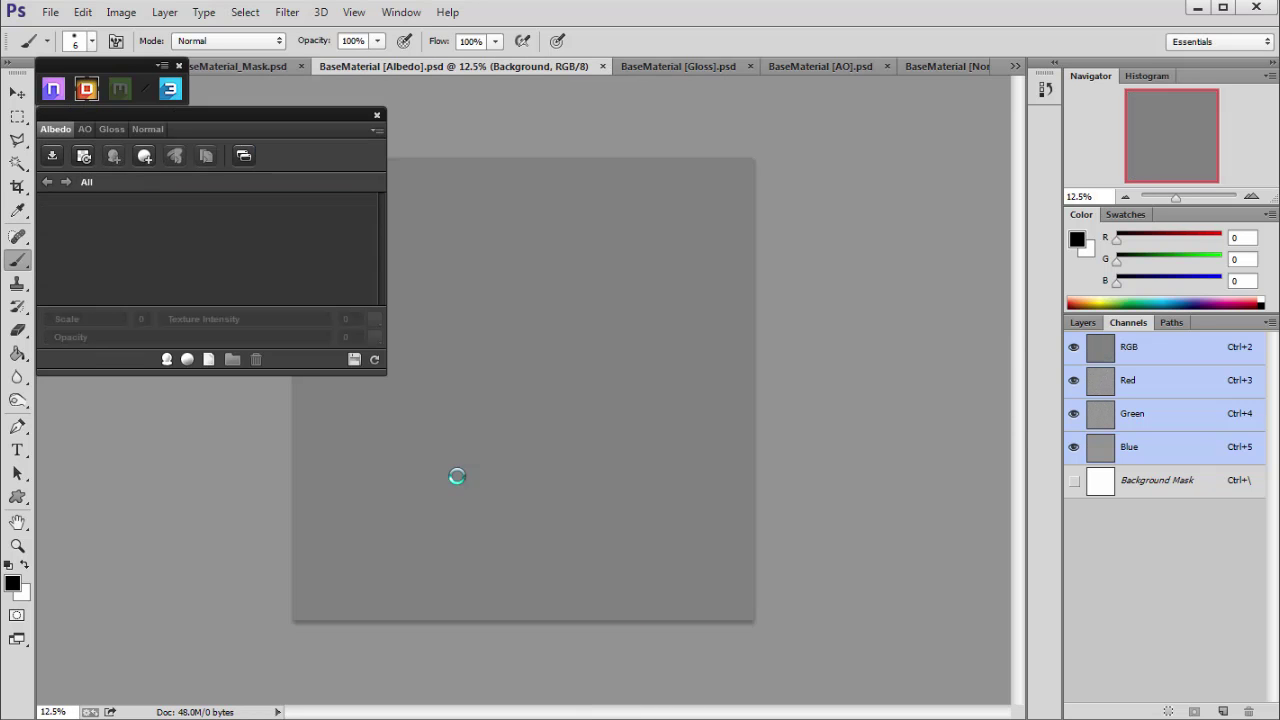
# Step: Make the DDO layer panel narrower and taller, and move it and the Quixel launcher palette clear of the document tabs
pyautogui.moveTo(384, 372); pyautogui.dragTo(303, 557)
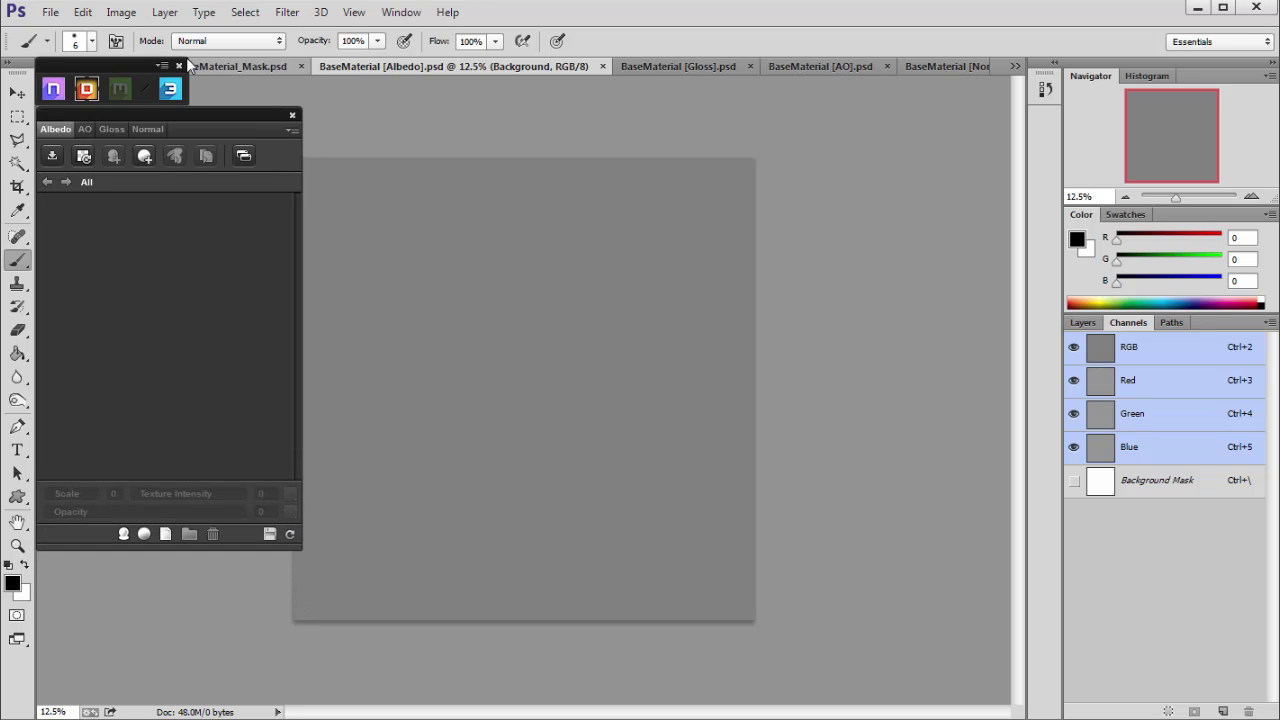
pyautogui.moveTo(132, 112); pyautogui.dragTo(133, 142)
pyautogui.moveTo(105, 63); pyautogui.dragTo(107, 85)
# Step: Look through the generated BaseMaterial documents: IDs, Mask, Albedo, Gloss, AO and Normal
pyautogui.click(107, 67)
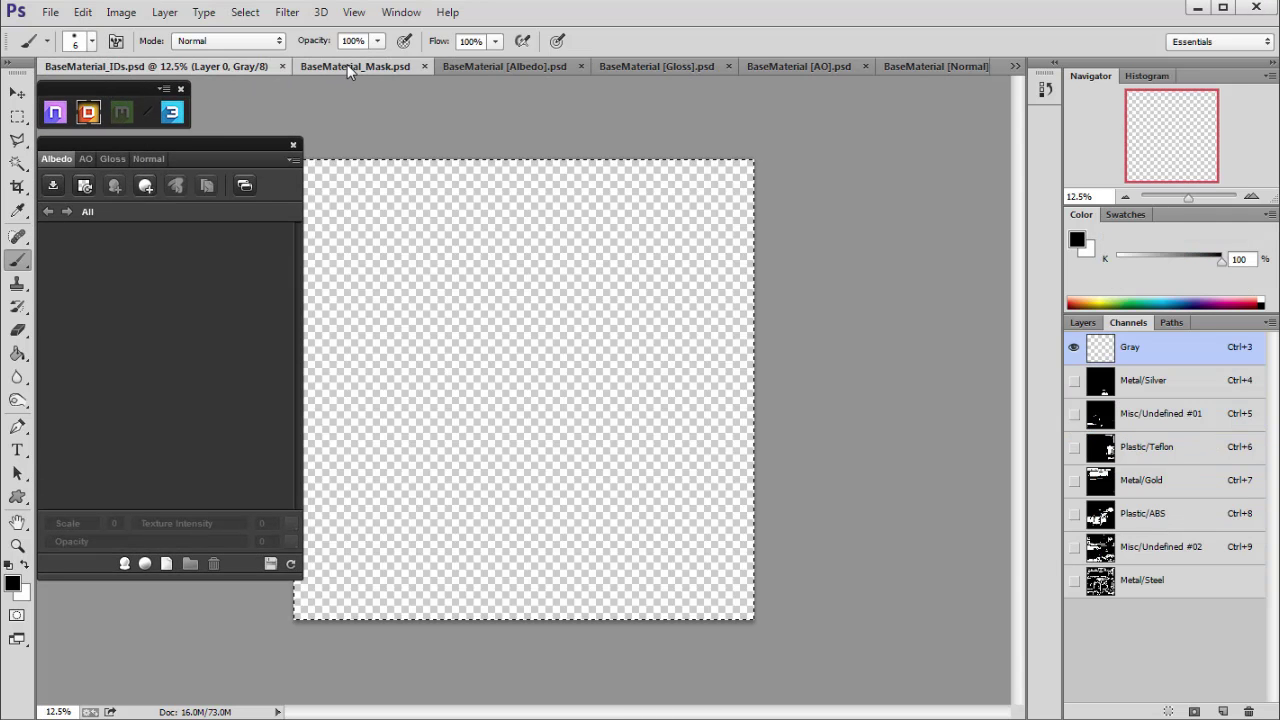
pyautogui.click(347, 65)
pyautogui.click(506, 66)
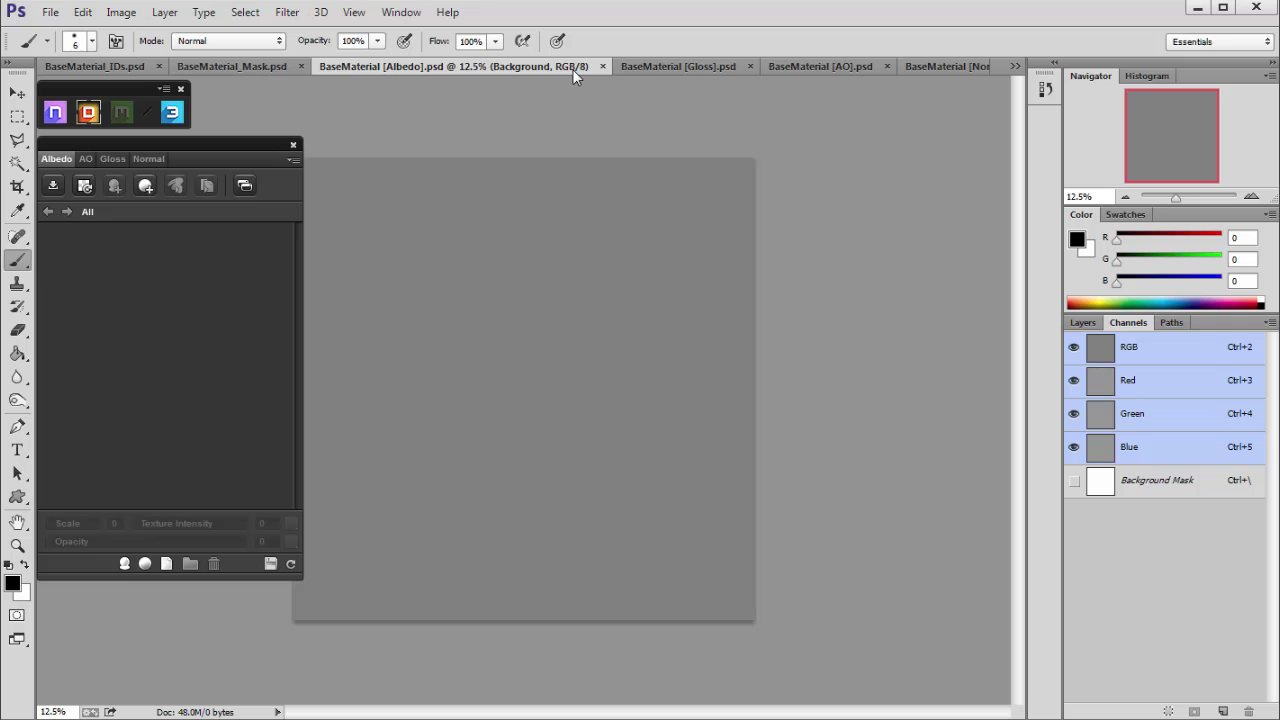
pyautogui.click(668, 67)
pyautogui.click(793, 65)
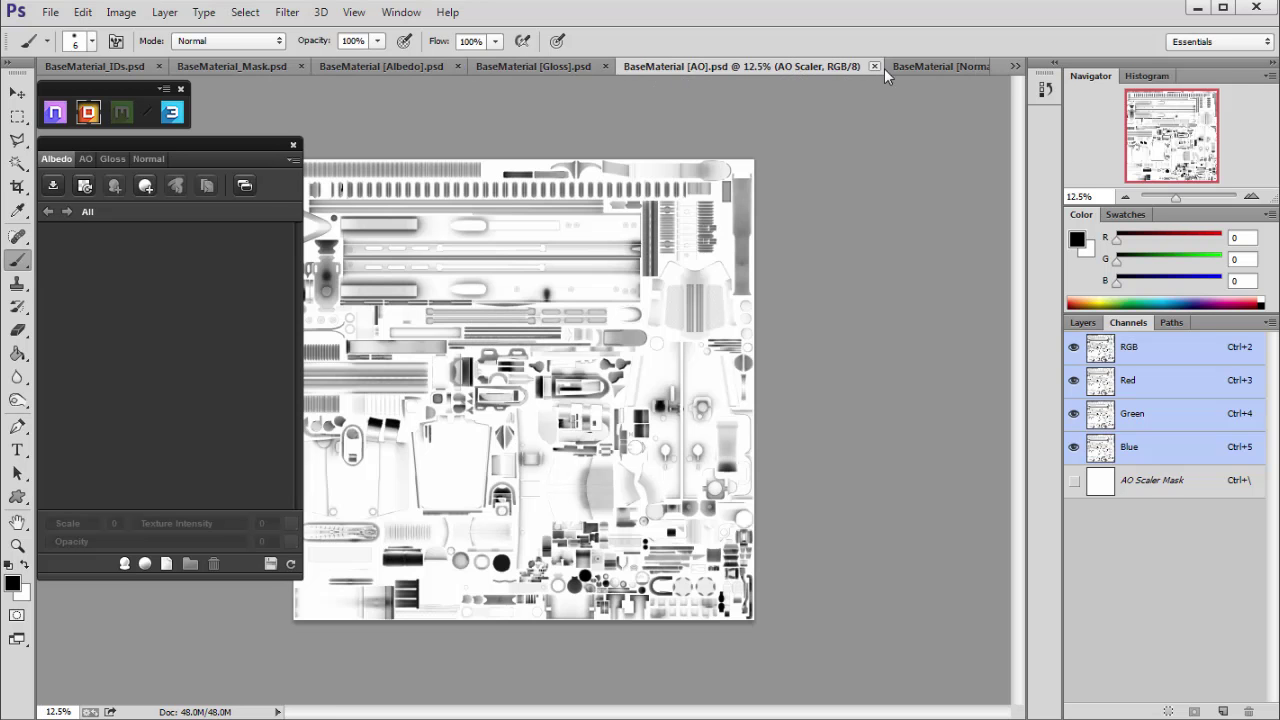
pyautogui.click(917, 65)
pyautogui.click(1015, 66)
pyautogui.click(1015, 66)
pyautogui.click(1014, 67)
pyautogui.click(1014, 68)
pyautogui.click(1014, 68)
pyautogui.click(998, 88)
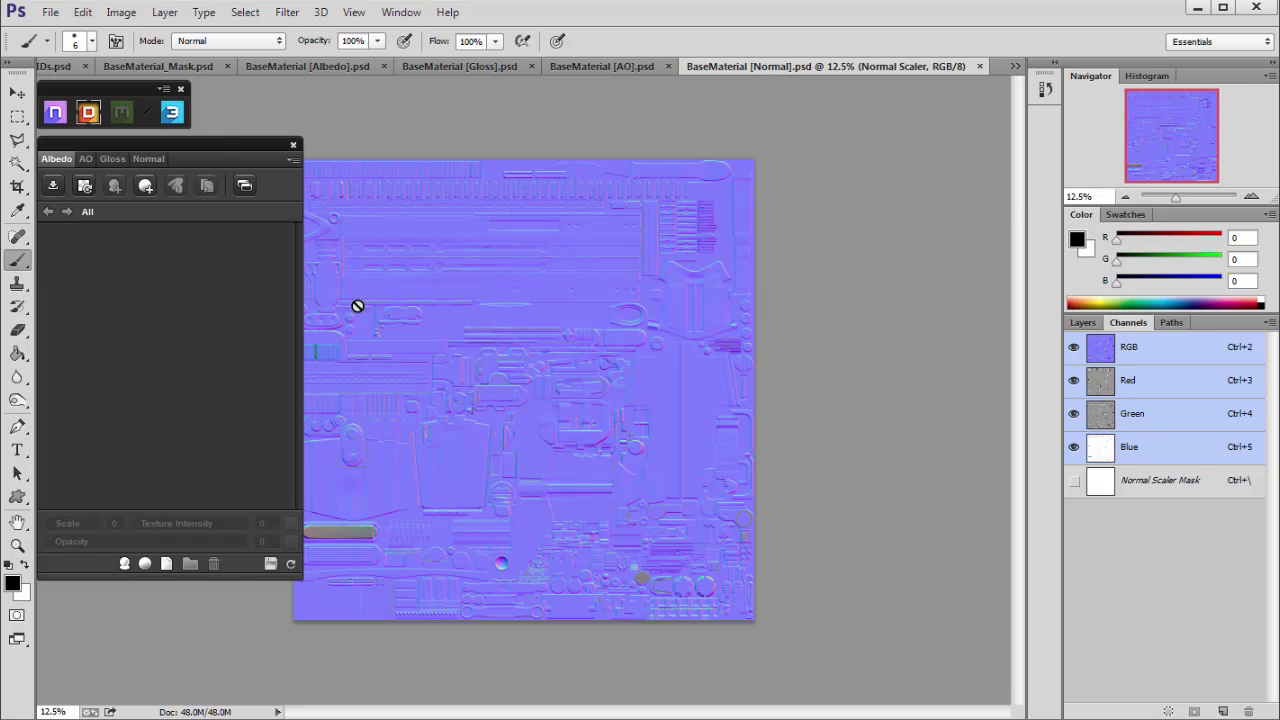
# Step: Nudge the DDO panel up and review its Normal, Gloss, AO and Albedo layer lists
pyautogui.moveTo(211, 145); pyautogui.dragTo(201, 140)
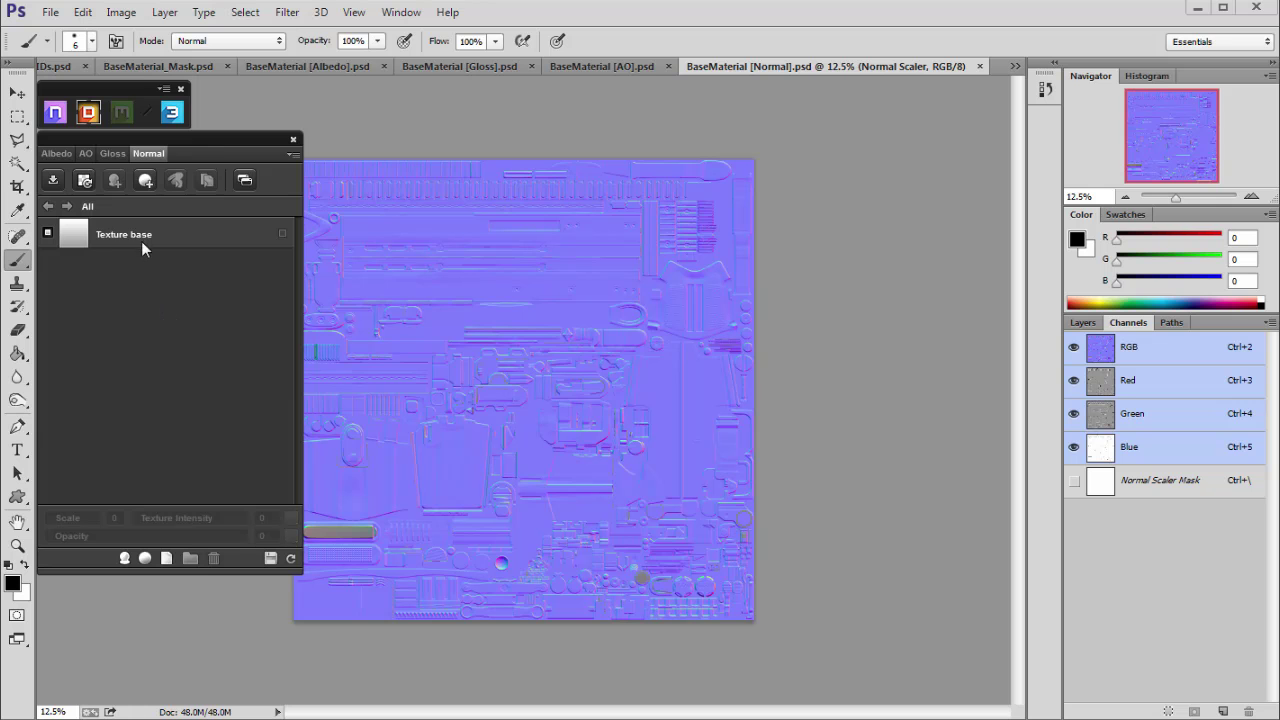
pyautogui.click(115, 154)
pyautogui.click(84, 153)
pyautogui.click(60, 153)
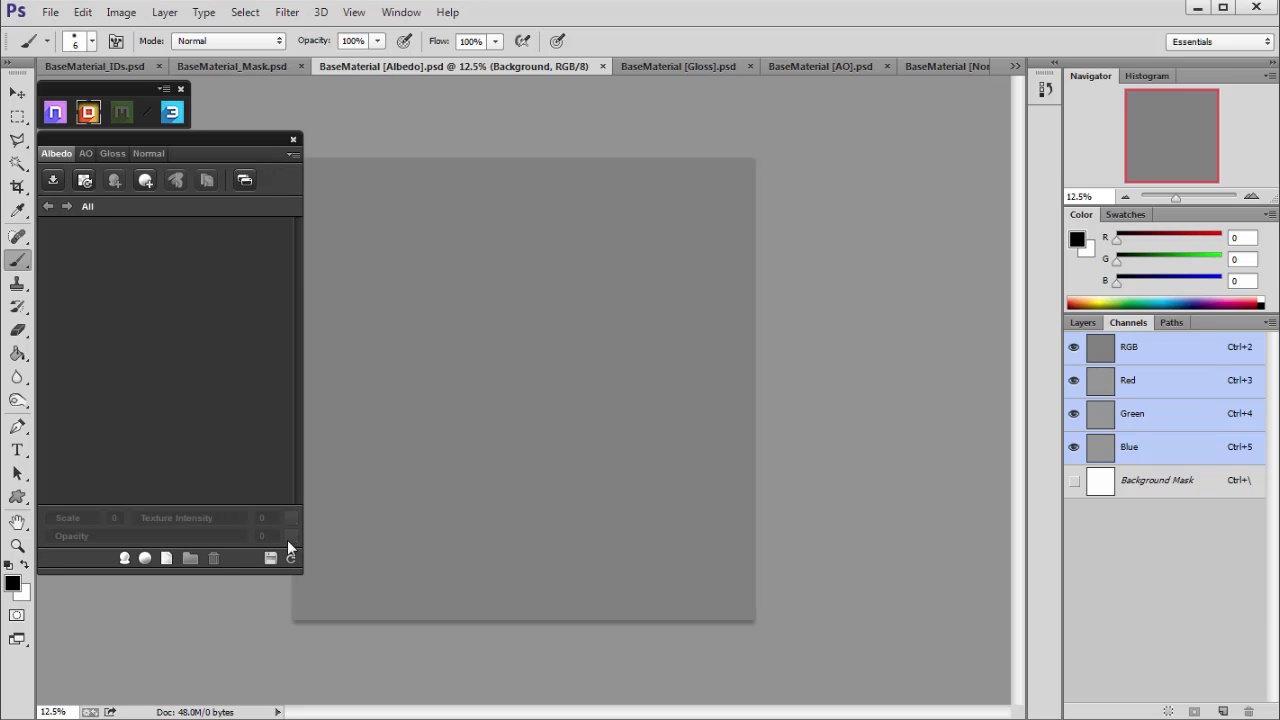
# Step: Open the 3DO previewer, place its window clear of the DDO panel, zoom in on the rifle and widen the window
pyautogui.click(172, 112)
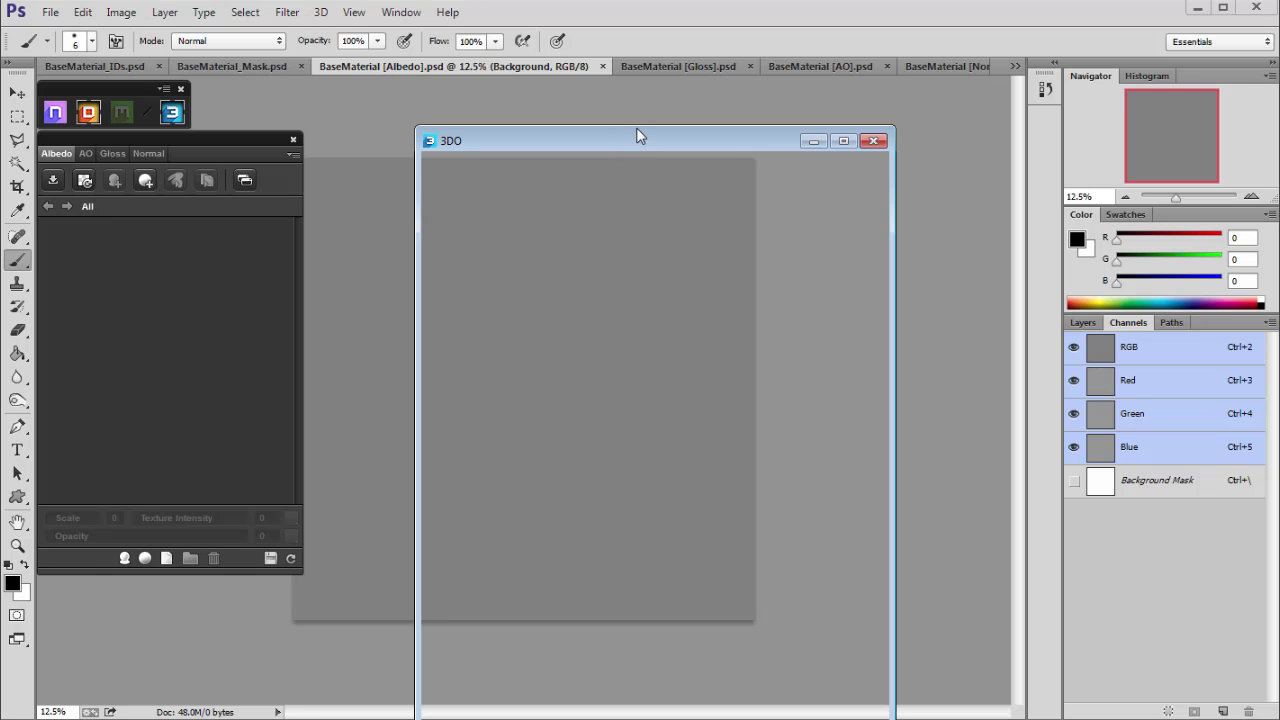
pyautogui.moveTo(672, 144); pyautogui.dragTo(1005, 118)
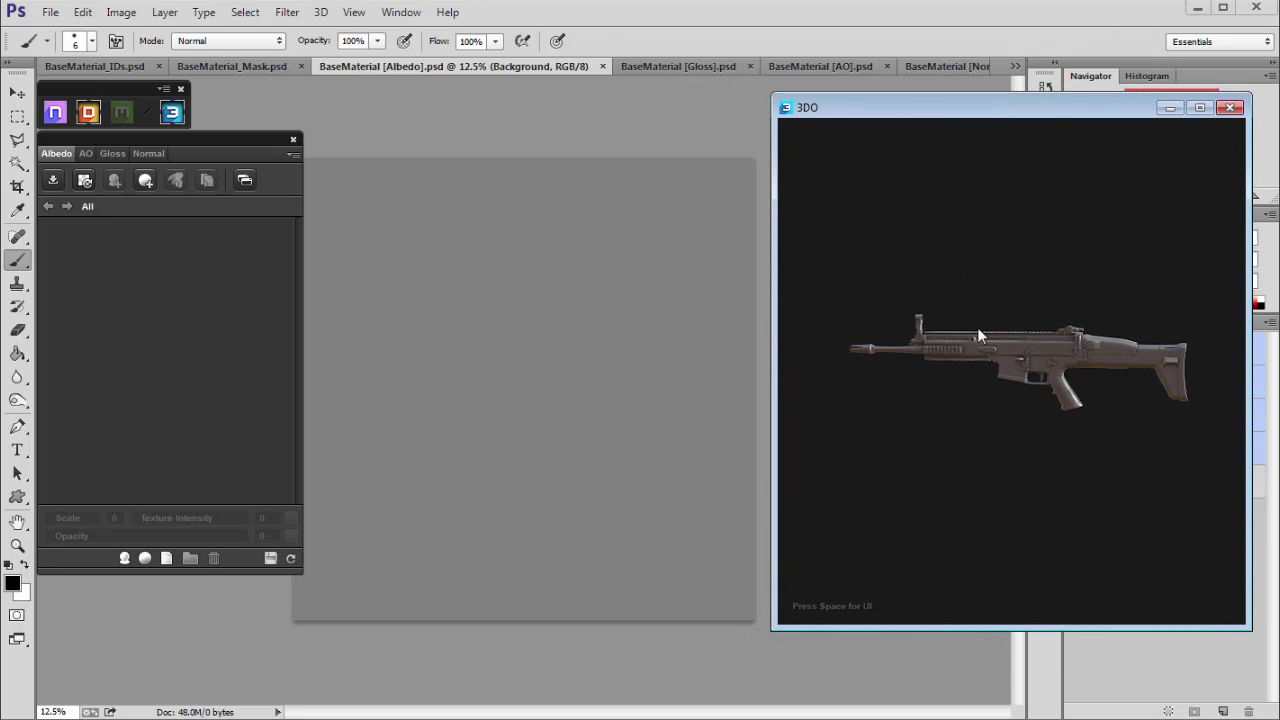
pyautogui.scroll(3, 1048, 441)
pyautogui.scroll(3, 1047, 438)
pyautogui.moveTo(923, 373); pyautogui.dragTo(1114, 308)
pyautogui.scroll(3, 1114, 308)
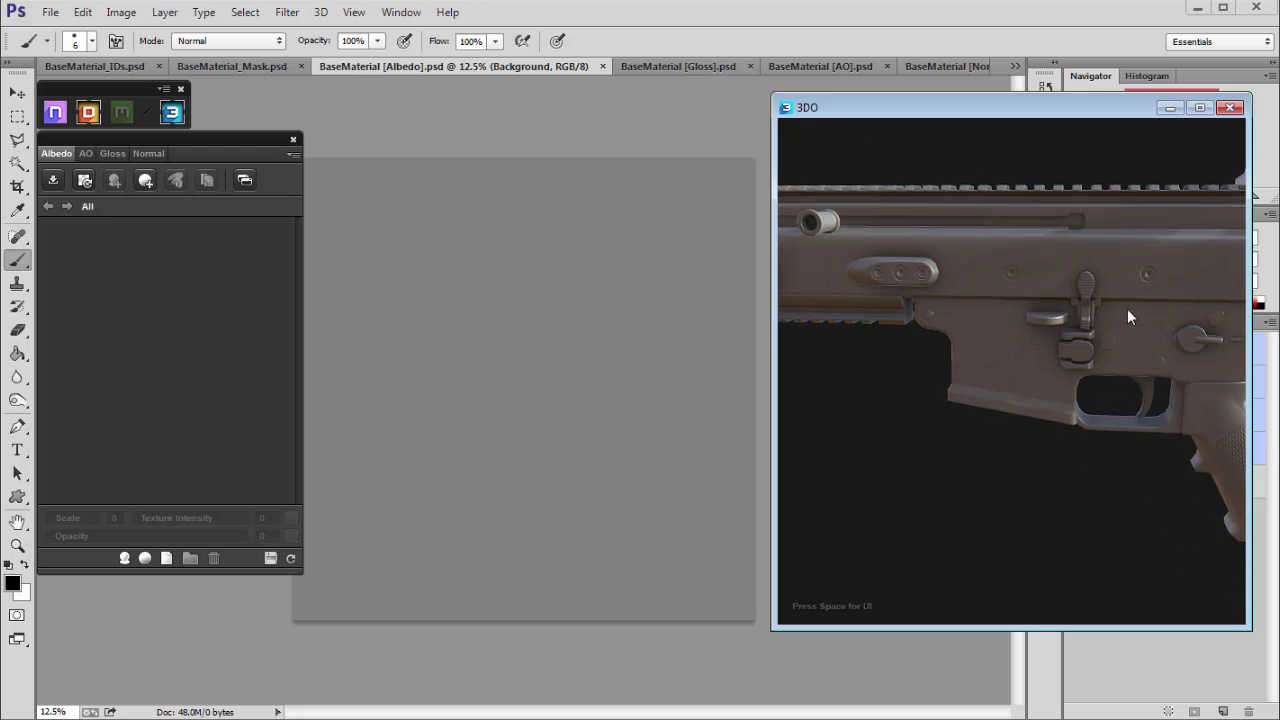
pyautogui.moveTo(773, 290); pyautogui.dragTo(491, 288)
# Step: Examine the rifle model in the 3DO preview from several angles, both close up and as a whole
pyautogui.moveTo(854, 303); pyautogui.dragTo(906, 326)
pyautogui.scroll(4, 744, 363)
pyautogui.moveTo(744, 363); pyautogui.dragTo(868, 264)
pyautogui.scroll(-3, 818, 262)
pyautogui.scroll(-5, 819, 257)
pyautogui.moveTo(1034, 285); pyautogui.dragTo(505, 253)
pyautogui.scroll(5, 650, 284)
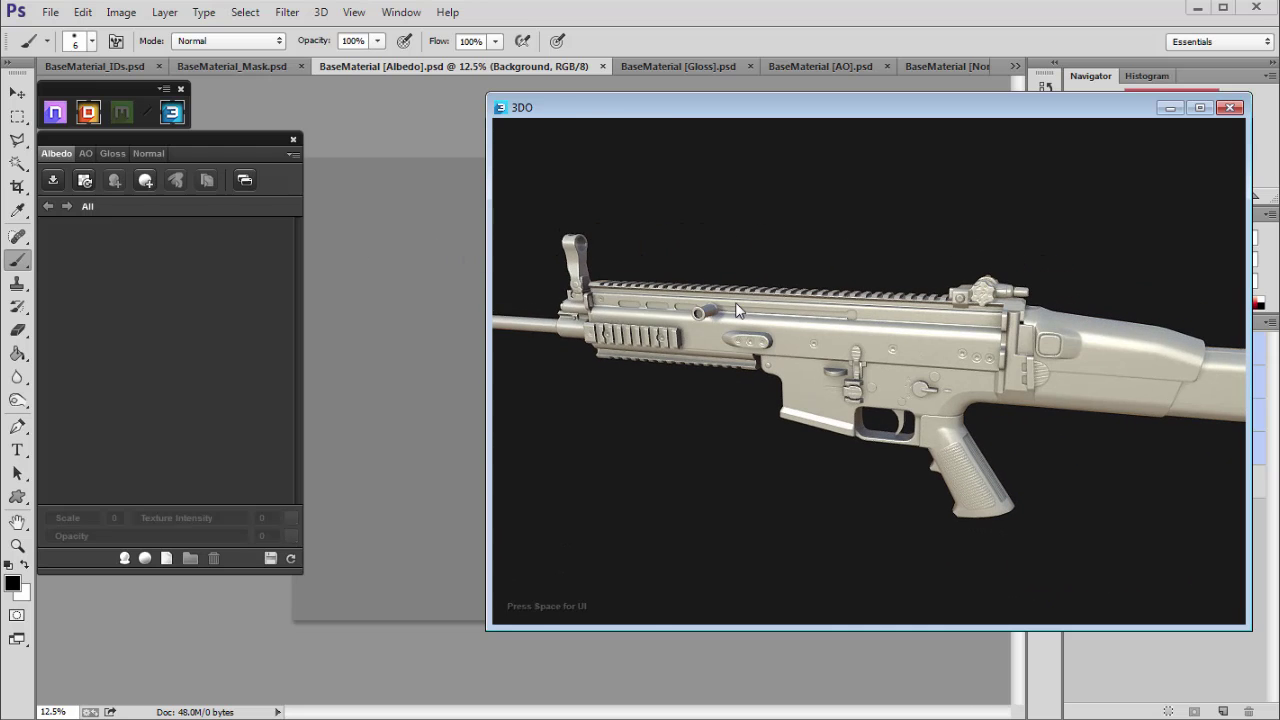
# Step: Show the 3DO settings, compare the image-based reflection environments on the rifle and choose the fifth one
pyautogui.press('space')
pyautogui.click(631, 232)
pyautogui.moveTo(814, 299); pyautogui.dragTo(657, 296)
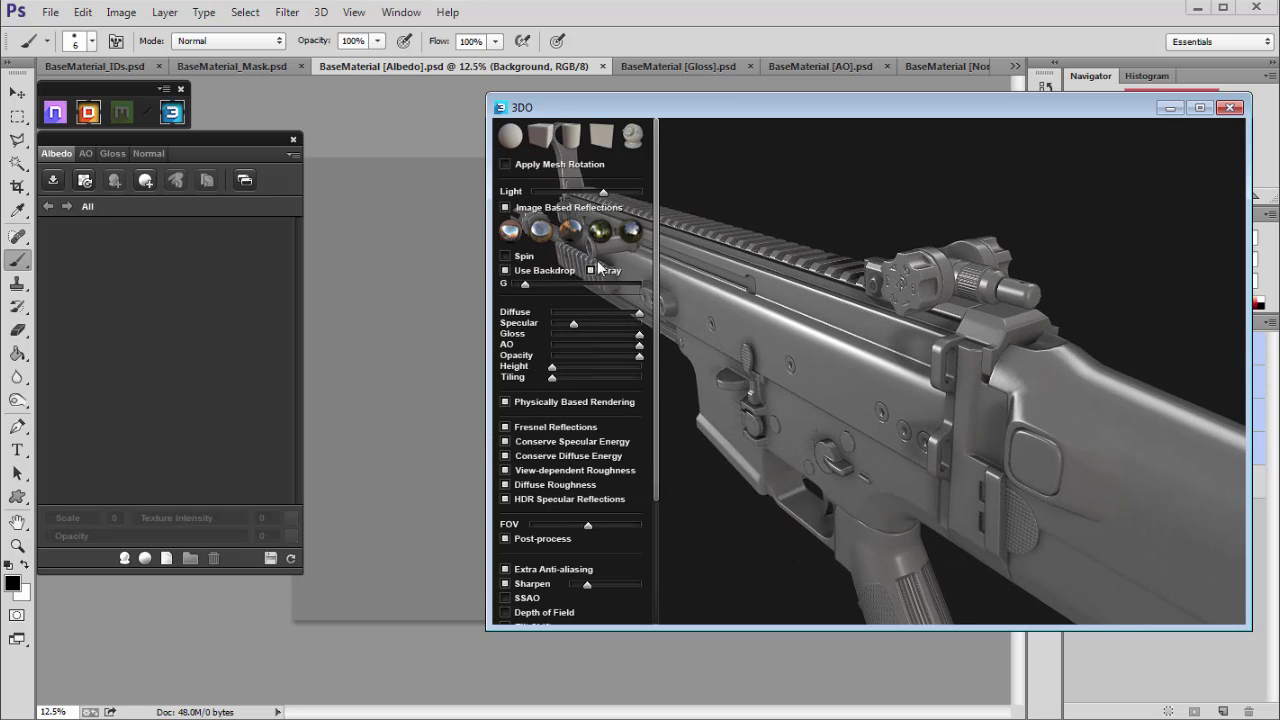
pyautogui.click(539, 232)
pyautogui.click(572, 234)
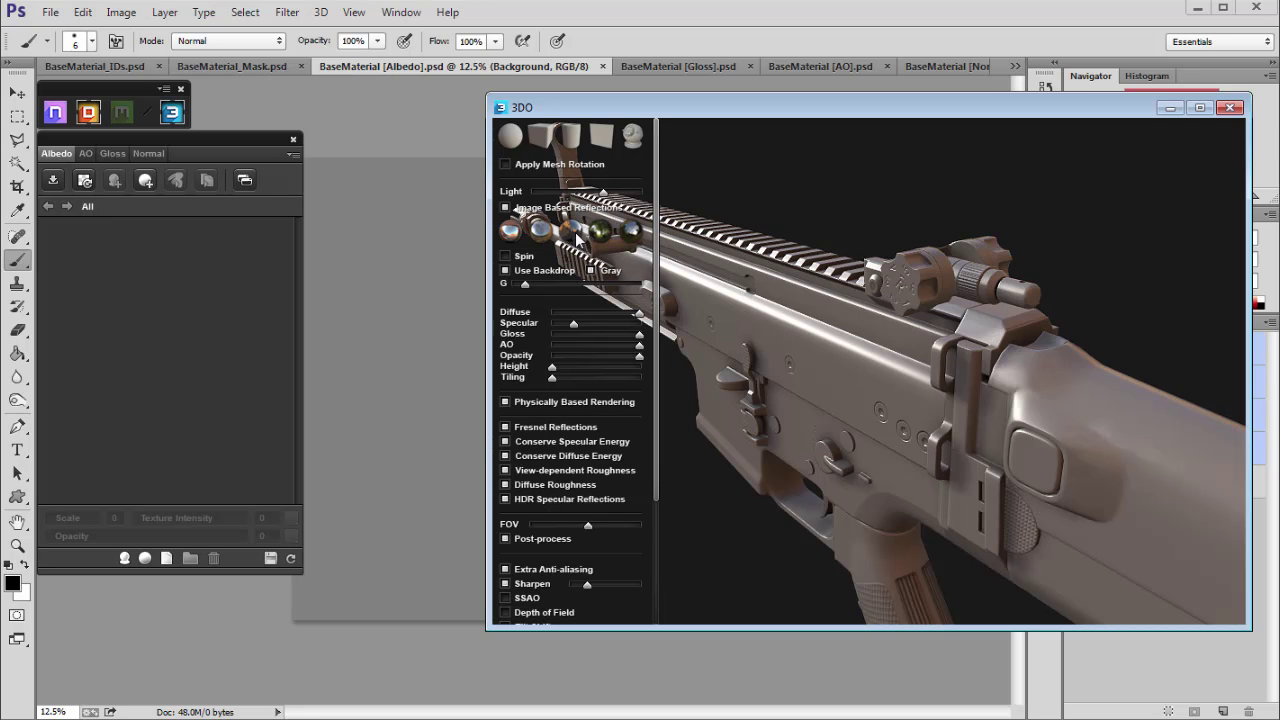
pyautogui.click(598, 233)
pyautogui.moveTo(745, 251)
pyautogui.mouseDown()
pyautogui.moveTo(869, 252)
pyautogui.moveTo(816, 263)
pyautogui.moveTo(743, 250)
pyautogui.mouseUp()
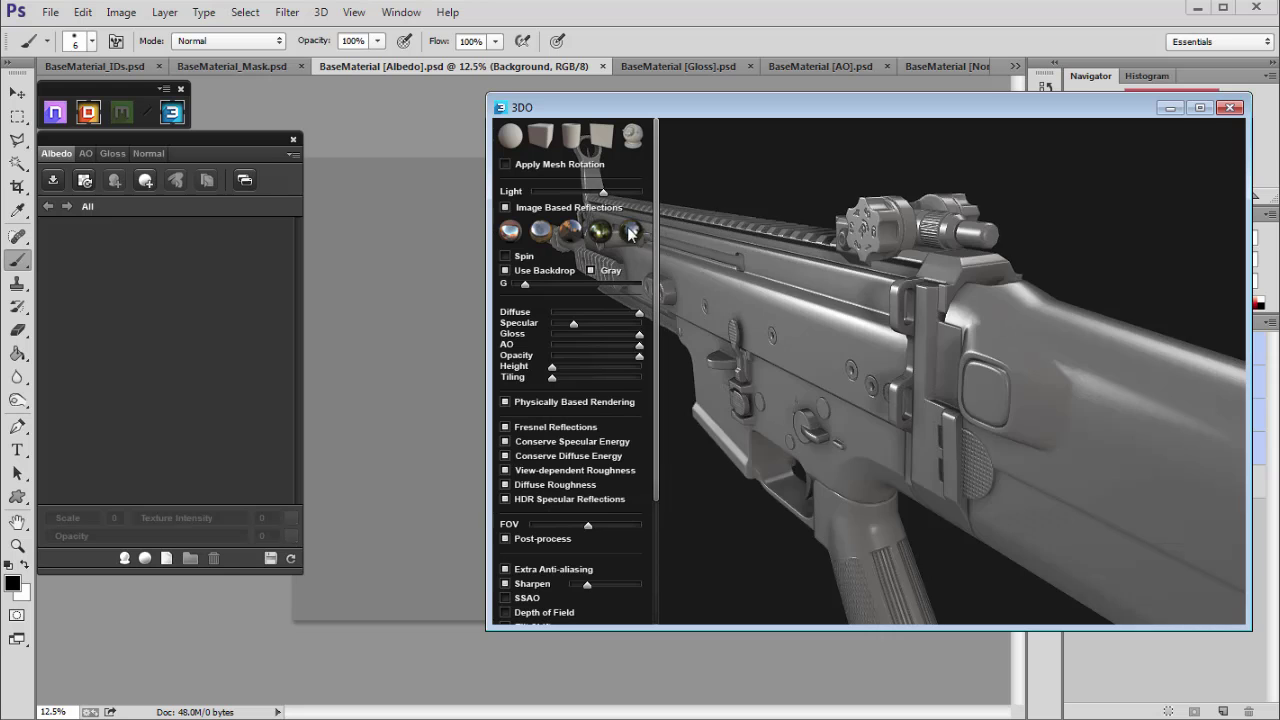
pyautogui.click(513, 233)
pyautogui.click(630, 233)
pyautogui.moveTo(780, 285); pyautogui.dragTo(911, 240)
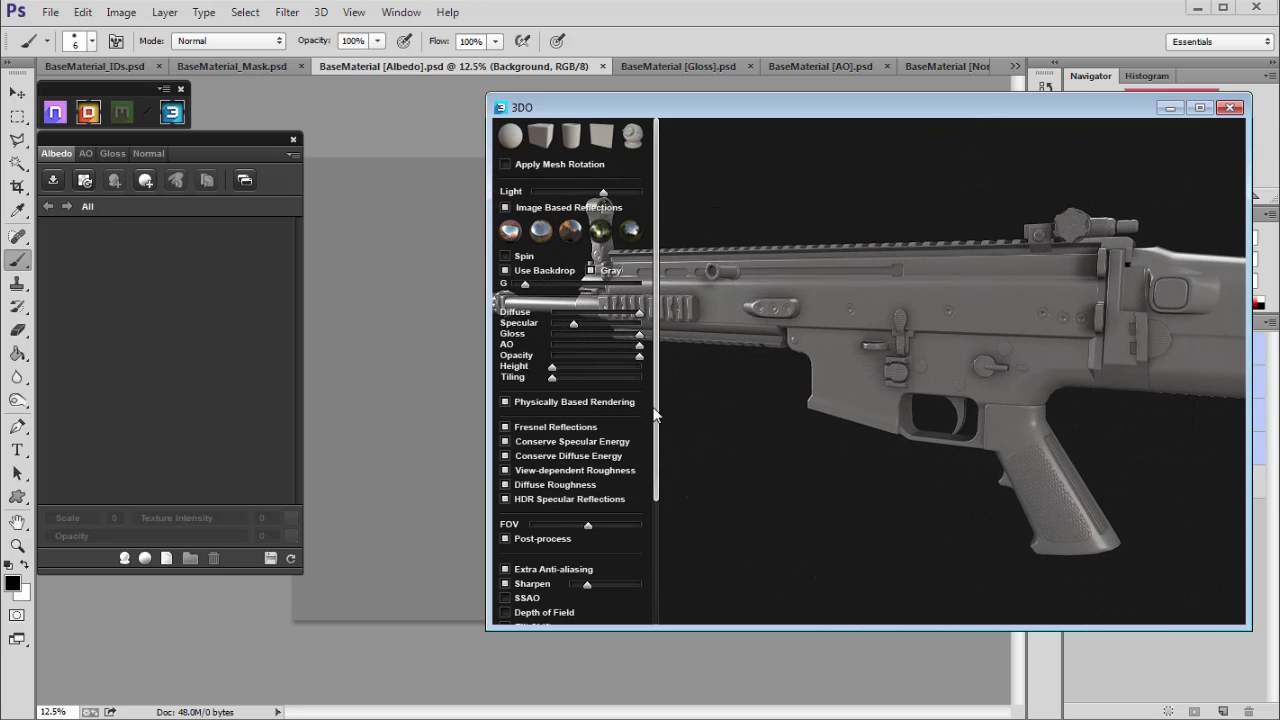
# Step: Turn off Extra Anti-aliasing and Sharpen in the 3DO settings, hide the settings and check the rifle up close
pyautogui.scroll(-2, 531, 506)
pyautogui.click(505, 464)
pyautogui.moveTo(908, 310); pyautogui.dragTo(845, 370)
pyautogui.moveTo(663, 368); pyautogui.dragTo(682, 224)
pyautogui.moveTo(654, 478); pyautogui.dragTo(666, 240)
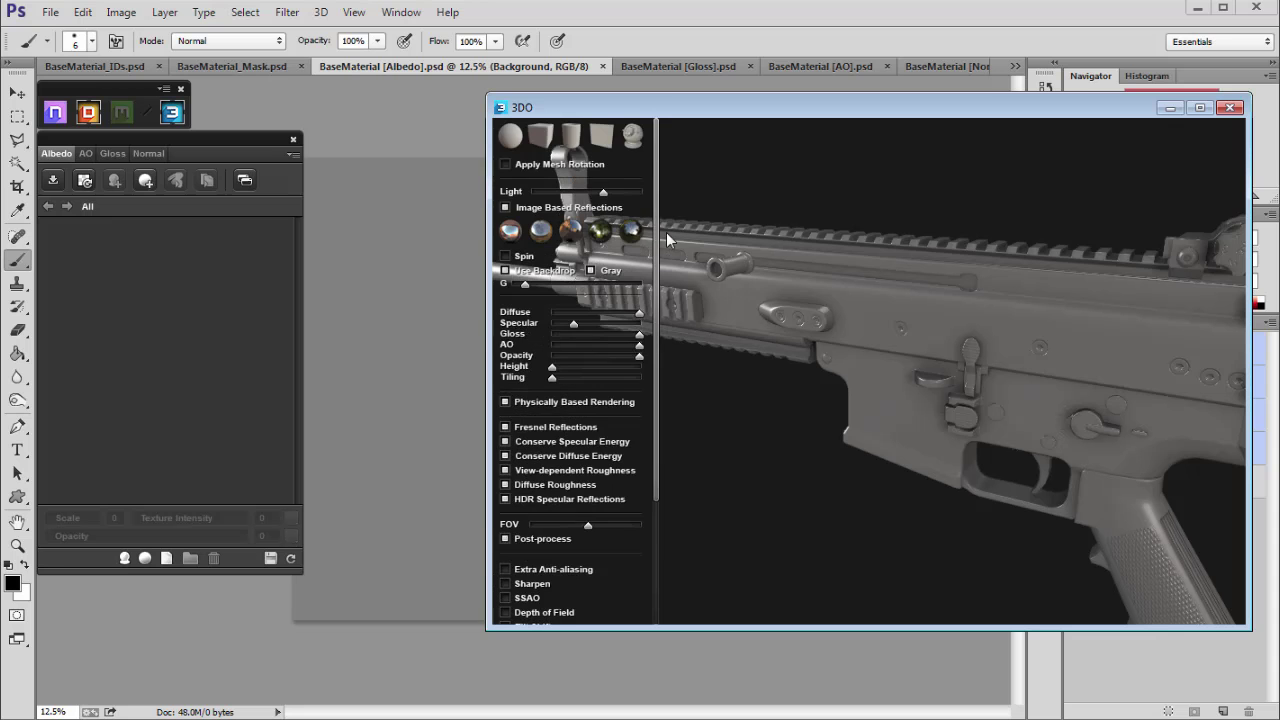
pyautogui.press('space')
pyautogui.moveTo(788, 318); pyautogui.dragTo(807, 395)
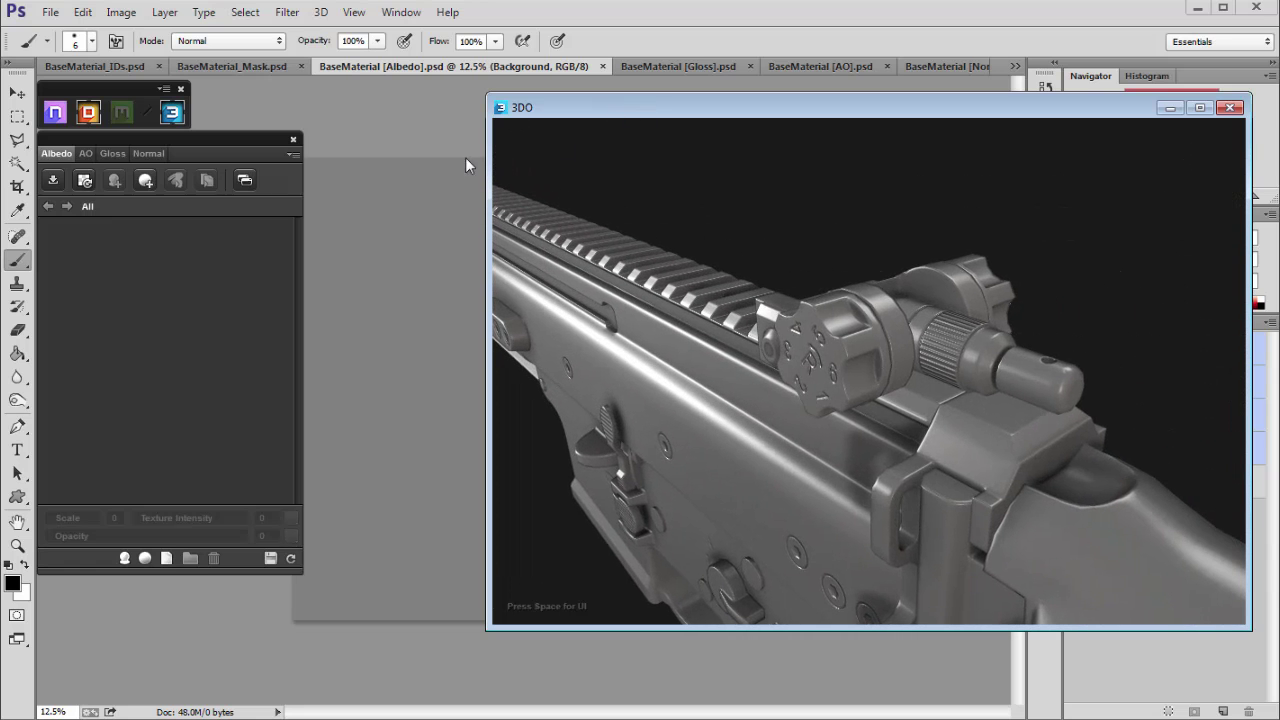
# Step: Narrow the 3DO window to uncover more of the canvas and open the DDO Material Browser
pyautogui.moveTo(487, 174); pyautogui.dragTo(589, 177)
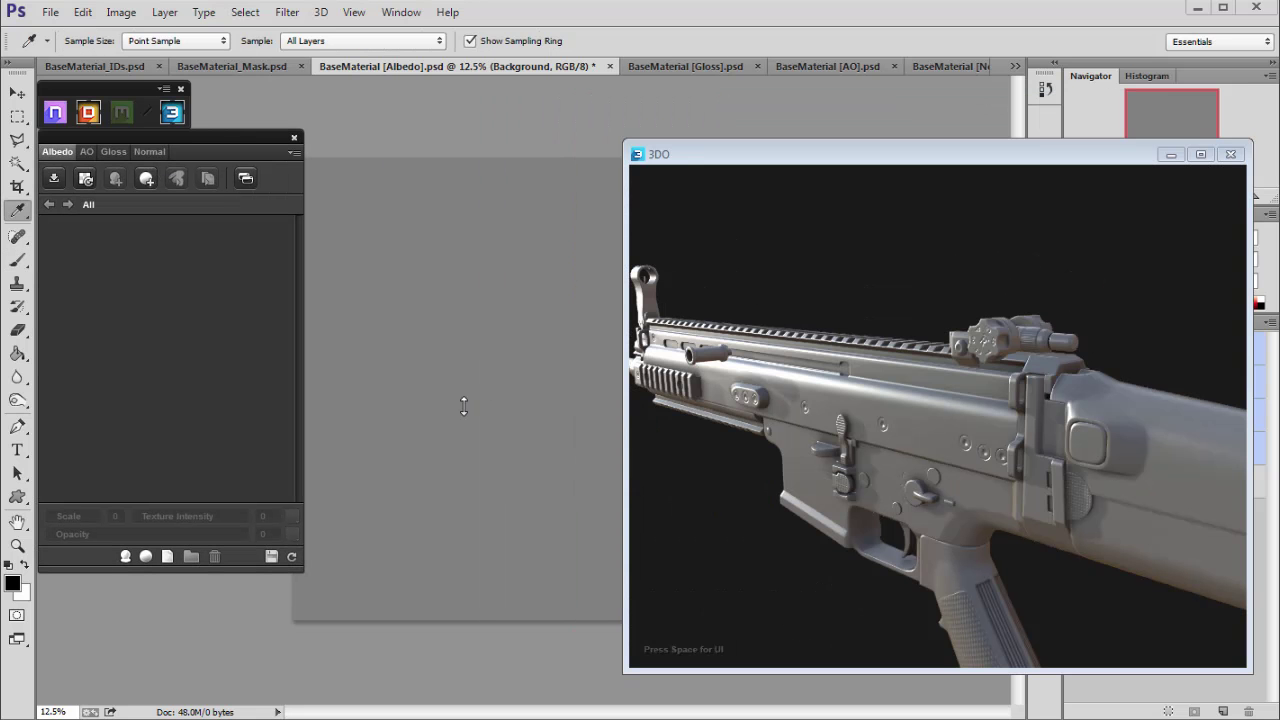
pyautogui.click(122, 556)
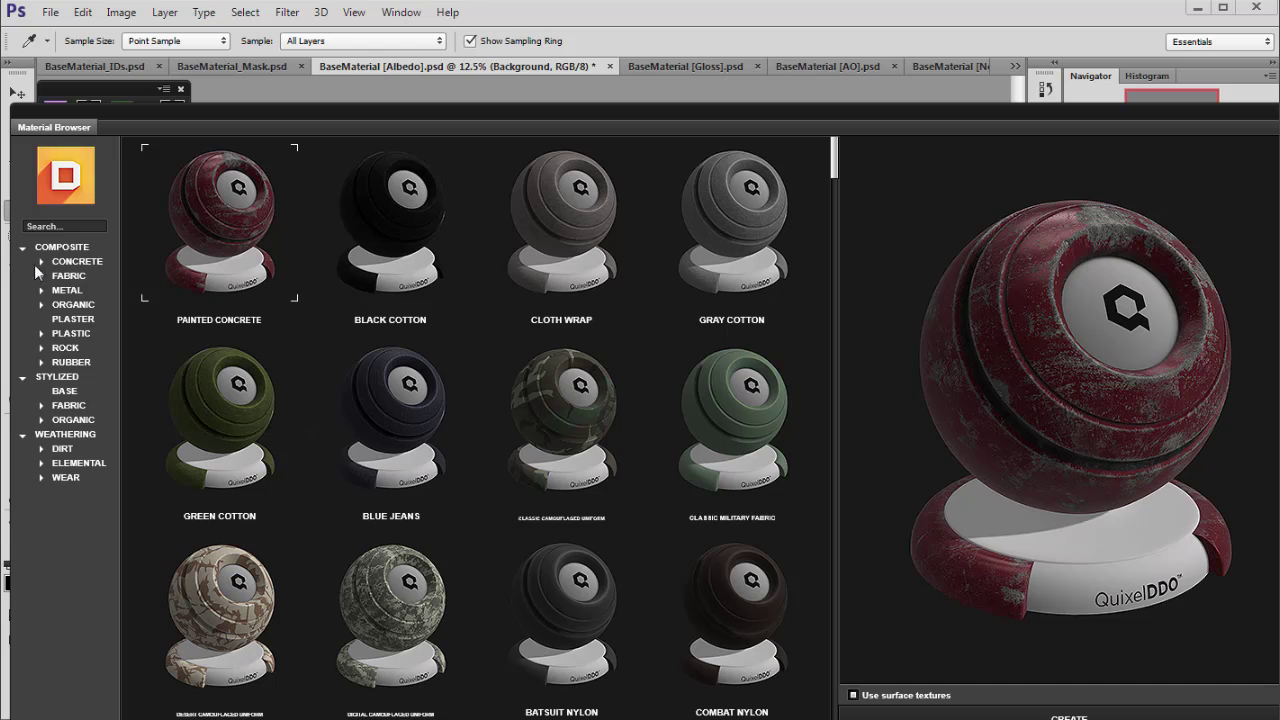
# Step: Search the materials for "gun" and add the Black Gun Metal material to the rifle
pyautogui.click(69, 226)
pyautogui.write('gun')
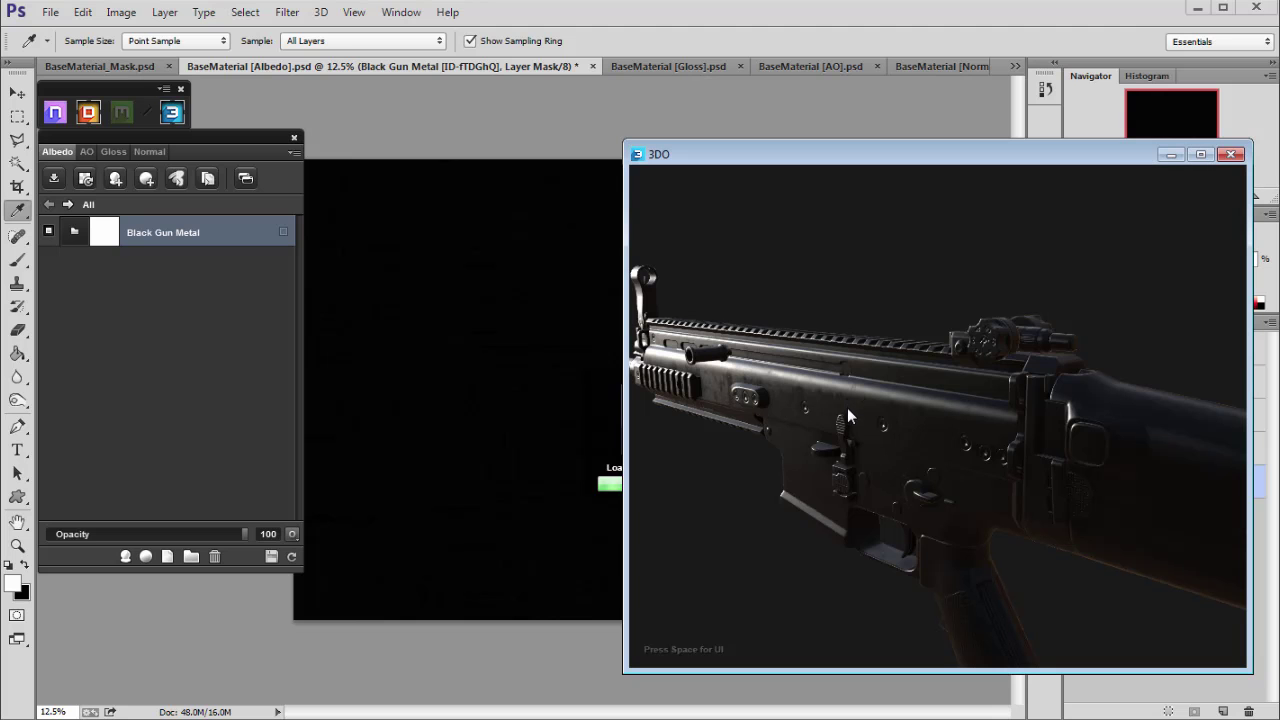
pyautogui.moveTo(847, 407); pyautogui.dragTo(880, 415)
# Step: Link the Black Gun Metal material to the Steel ID and check the masked parts in the 3DO preview
pyautogui.click(144, 325)
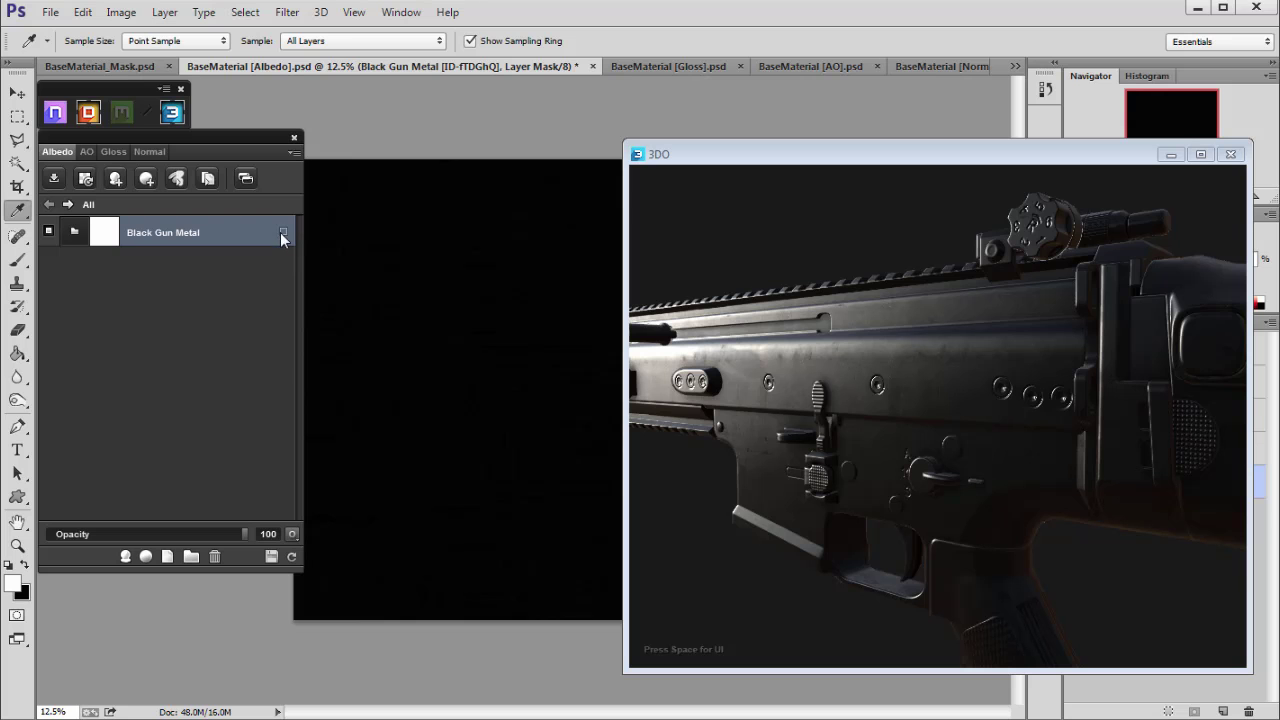
pyautogui.click(283, 233)
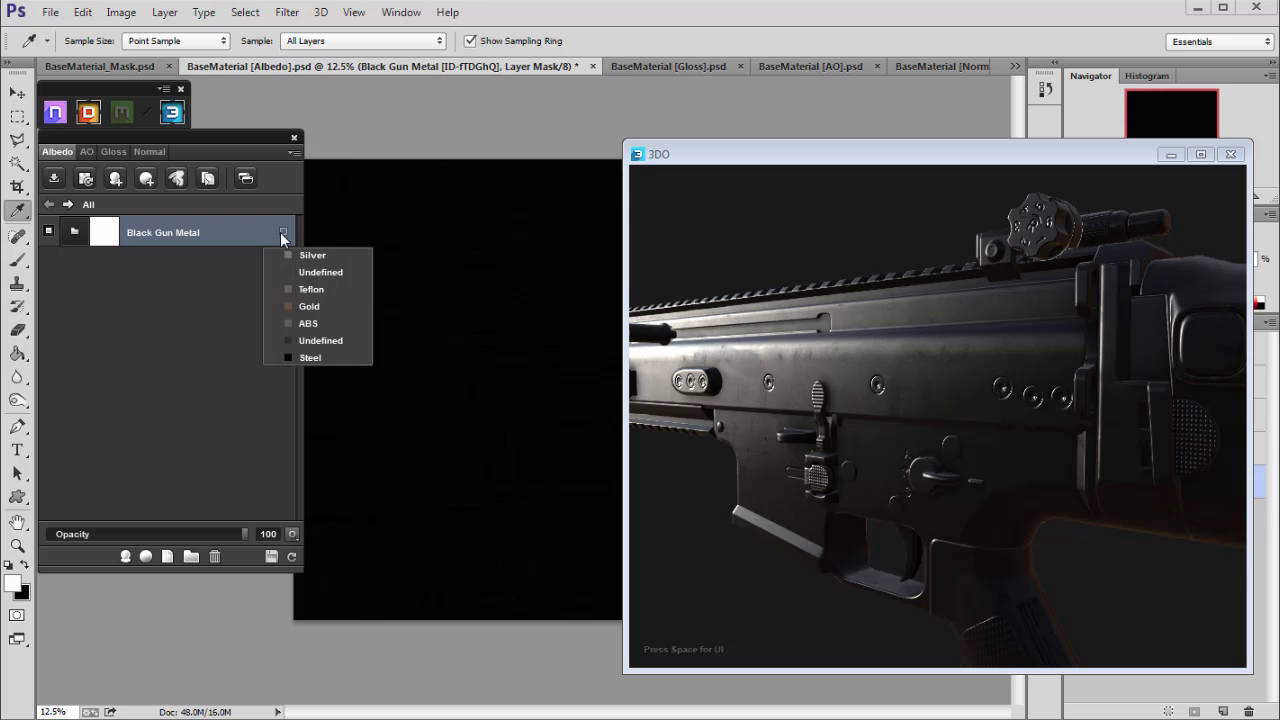
pyautogui.click(307, 360)
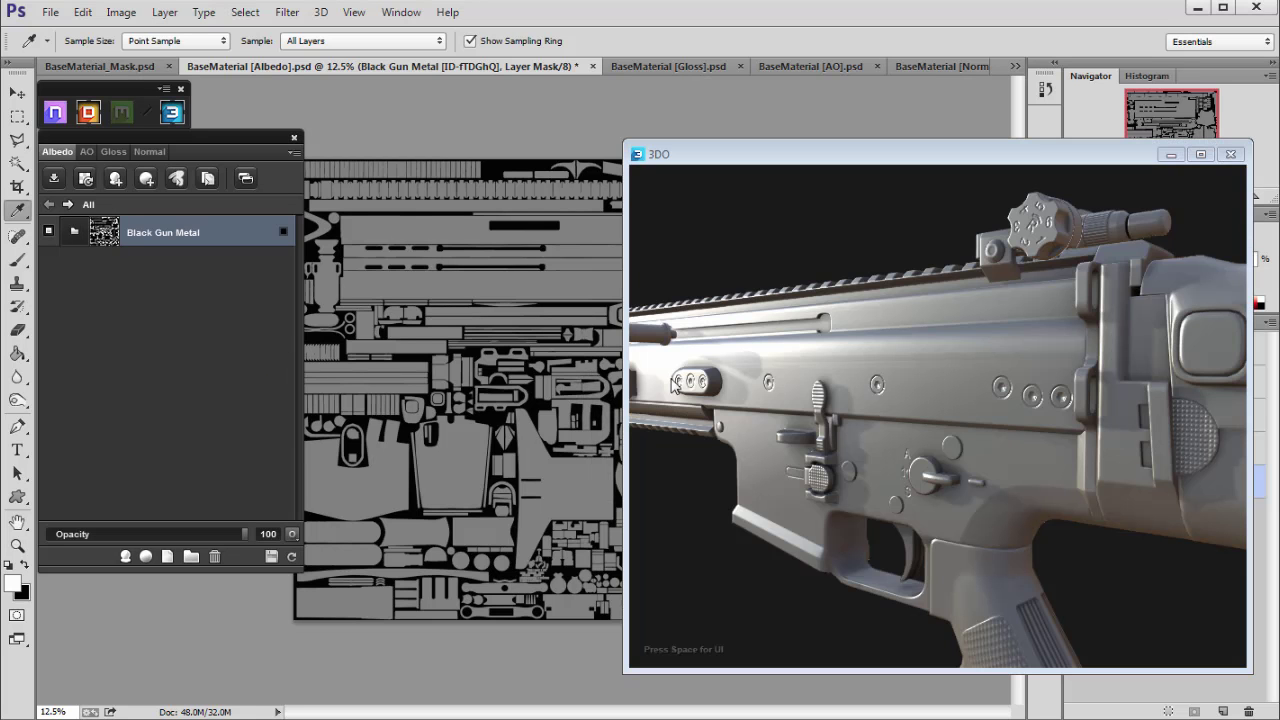
pyautogui.moveTo(814, 397); pyautogui.dragTo(811, 377)
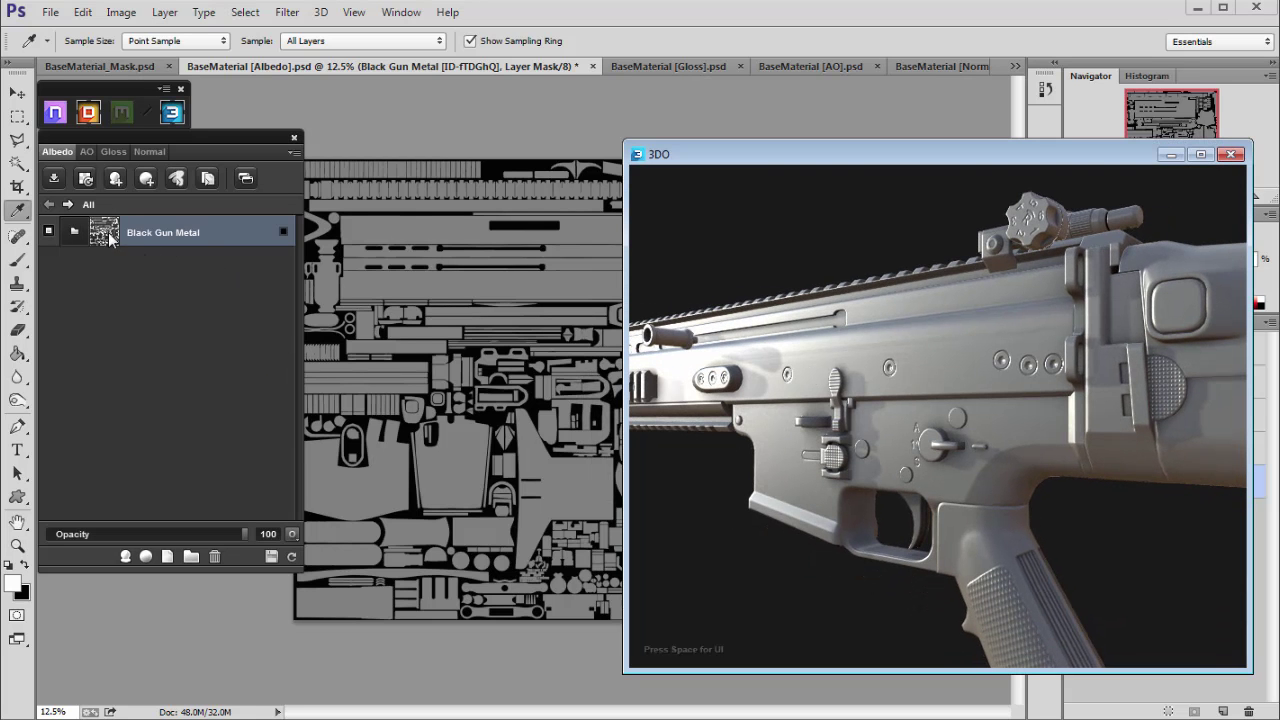
# Step: Open the Black Gun Metal mask in the Dynamask Editor and repick its linked Steel areas on the ID map through the Material IDs links
pyautogui.doubleClick(108, 232)
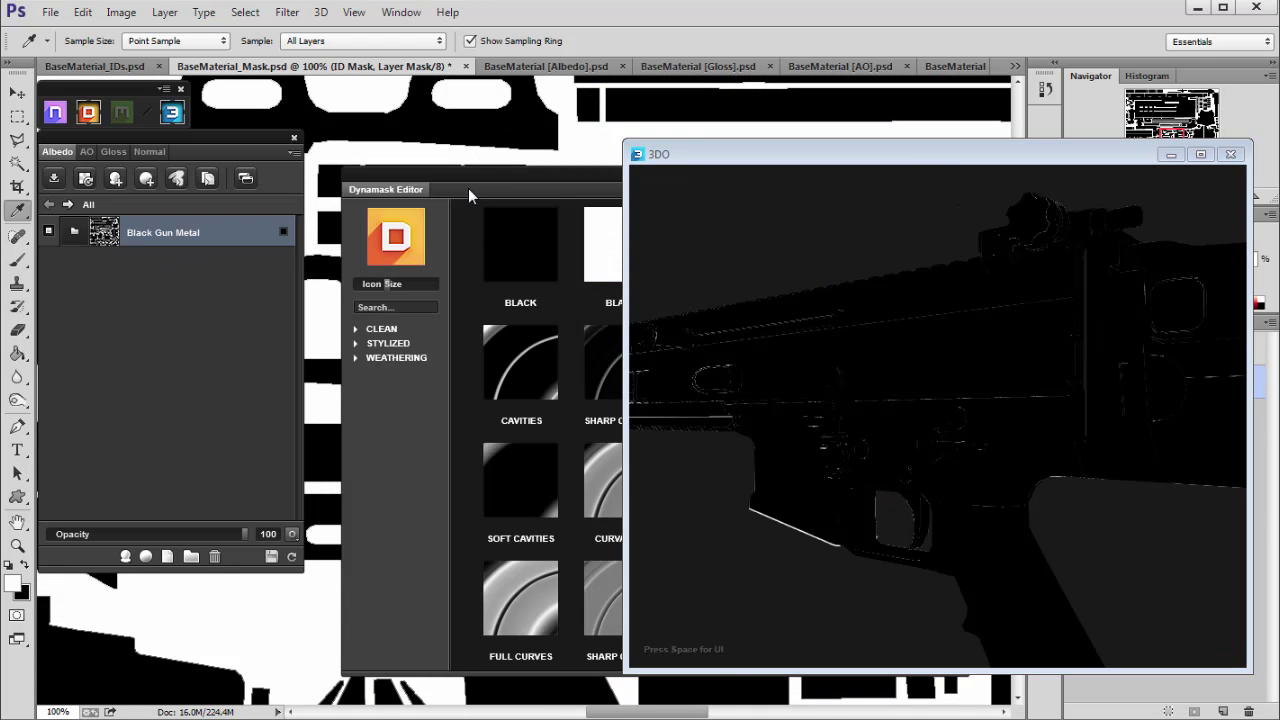
pyautogui.moveTo(468, 186)
pyautogui.mouseDown()
pyautogui.moveTo(412, 177)
pyautogui.moveTo(445, 176)
pyautogui.mouseUp()
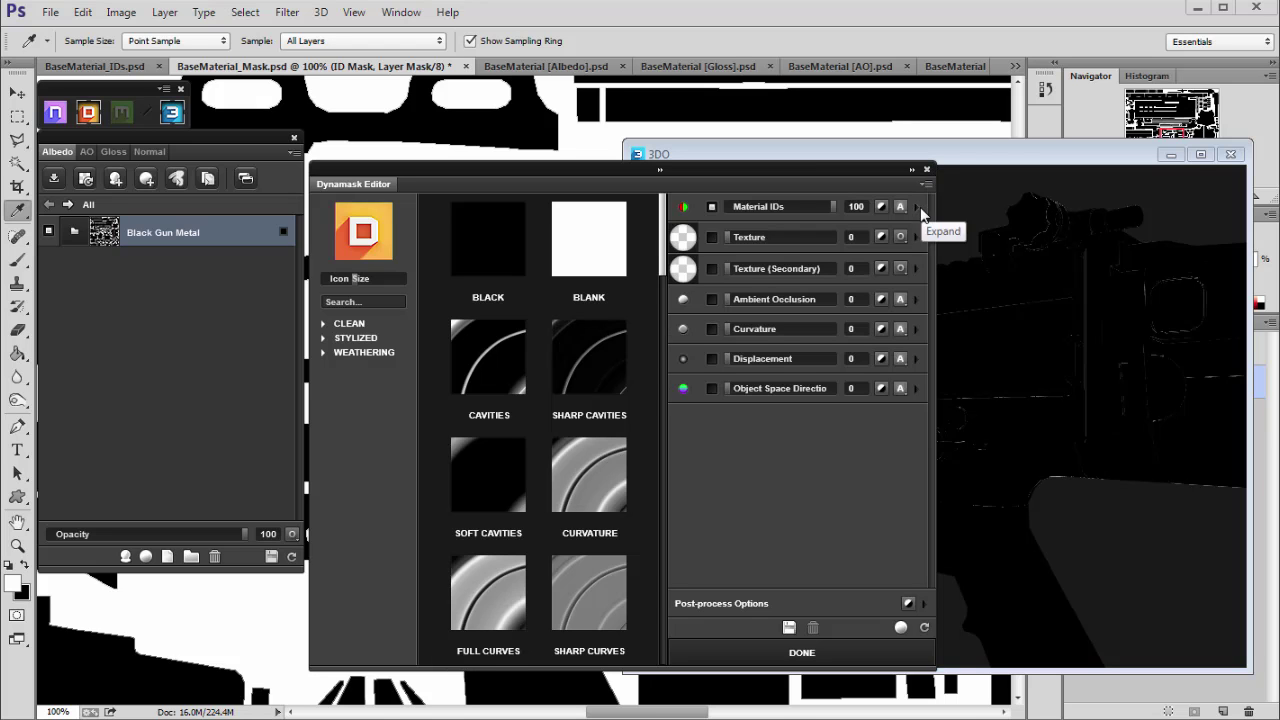
pyautogui.click(919, 206)
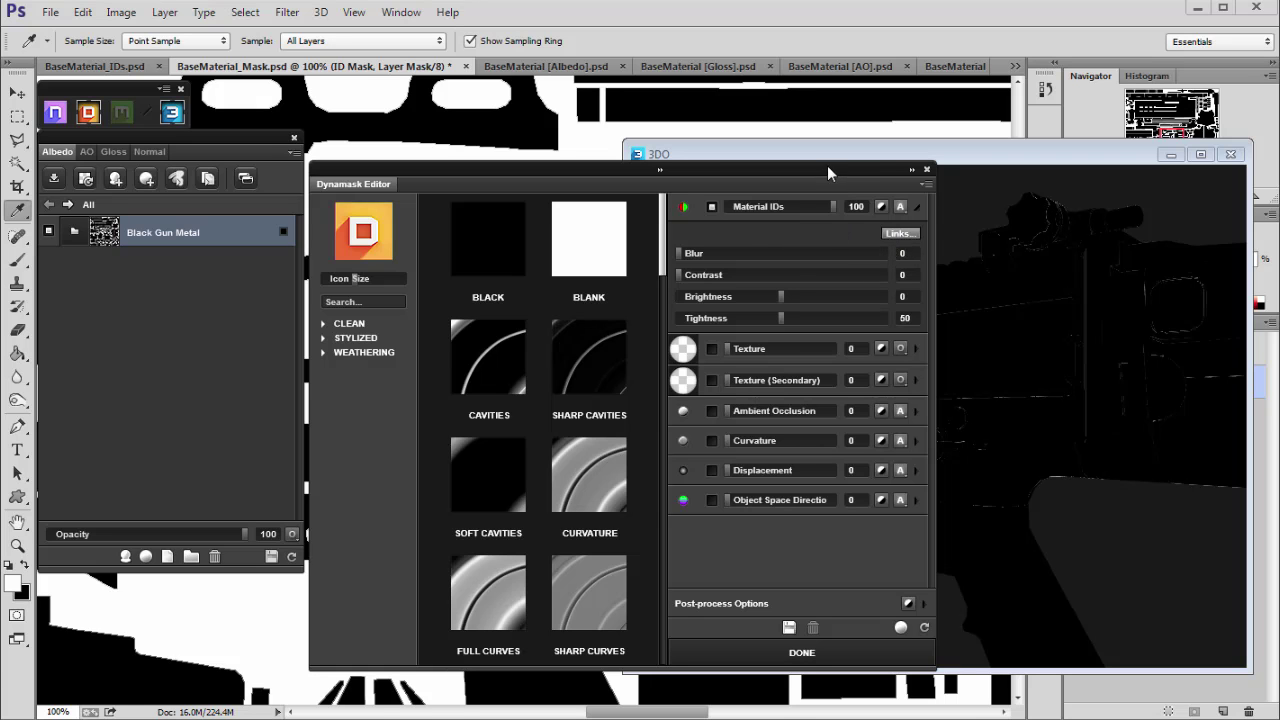
pyautogui.click(893, 234)
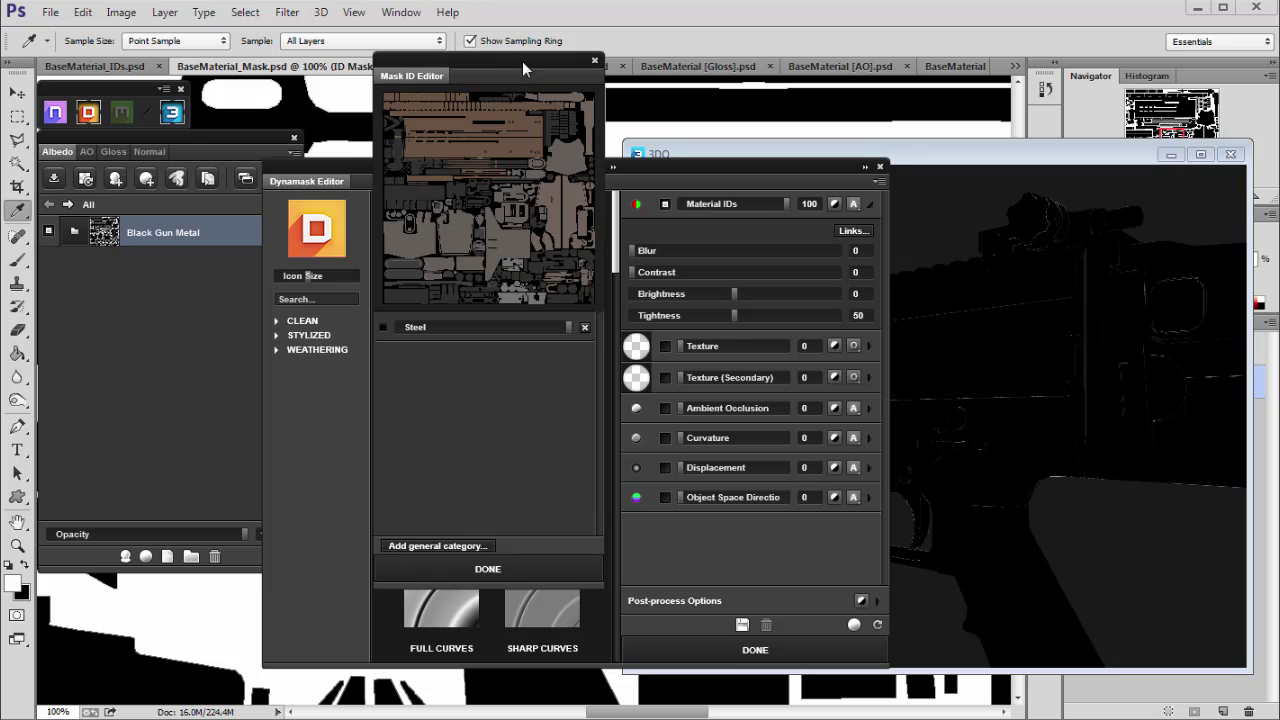
pyautogui.click(455, 220)
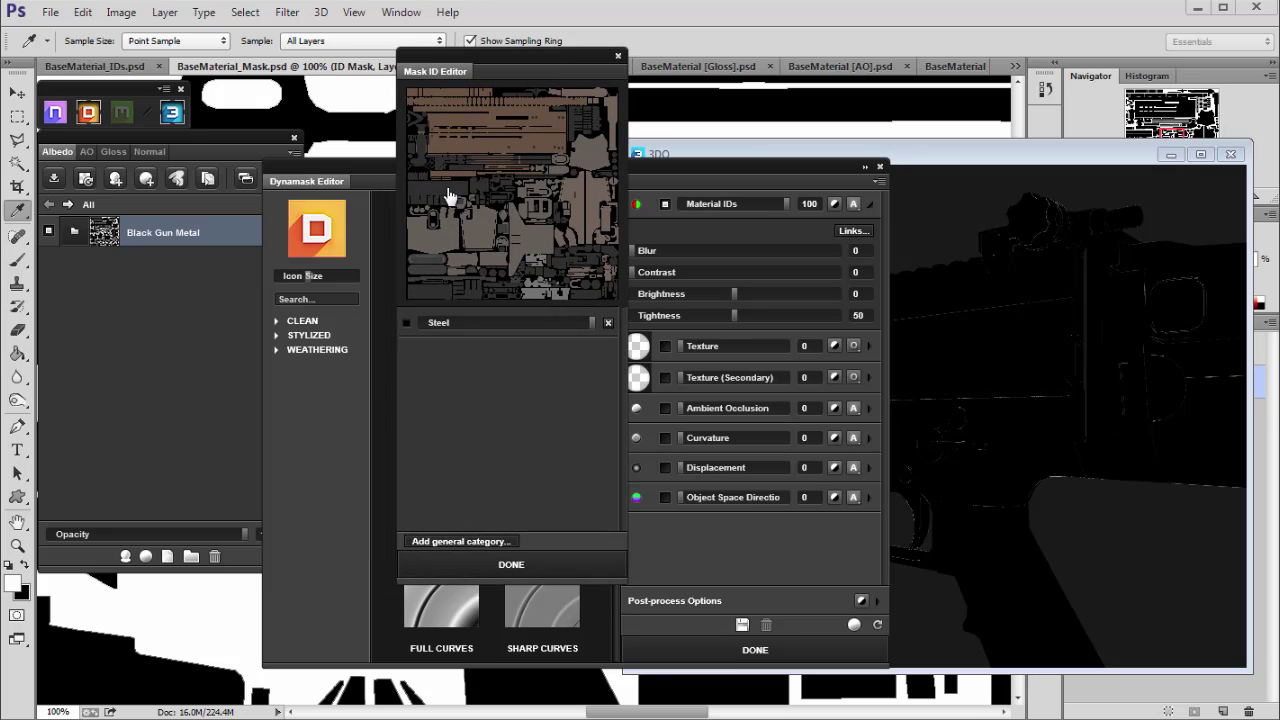
pyautogui.click(503, 566)
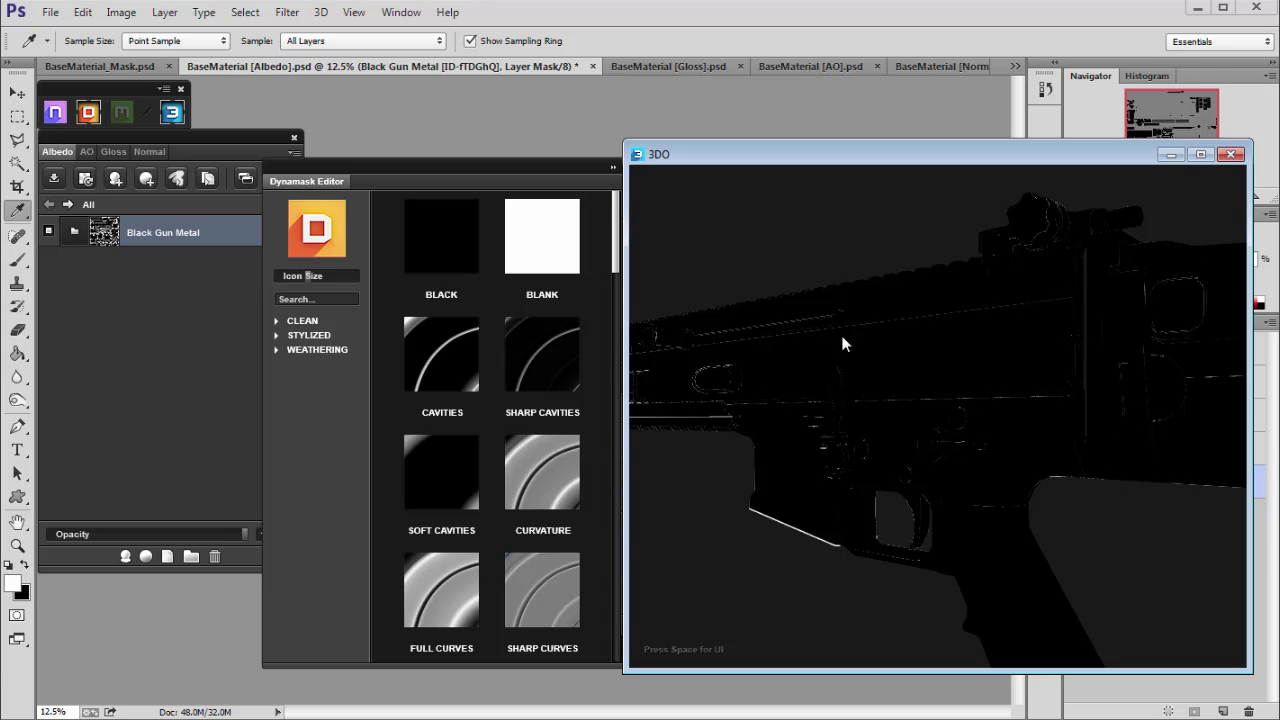
# Step: Check the gun metal mask on the rifle in 3DO, finish the Dynamask edit and reposition the 3DO window
pyautogui.click(553, 170)
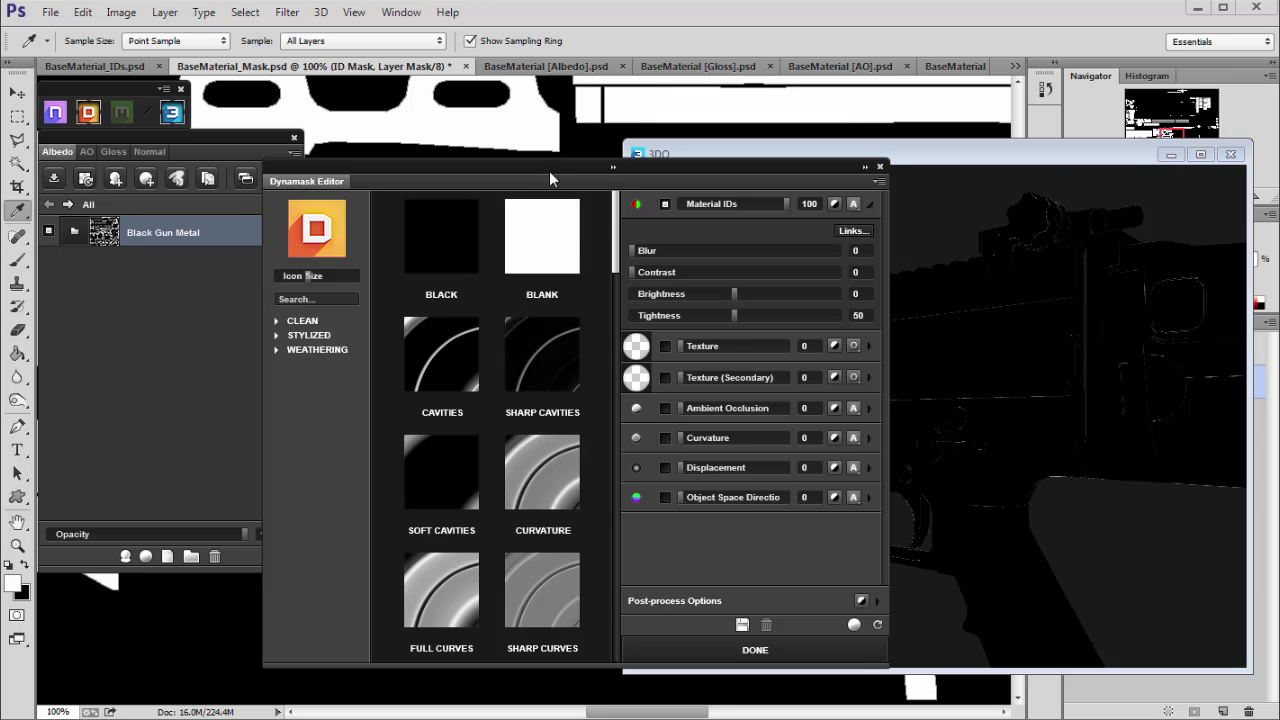
pyautogui.moveTo(548, 173); pyautogui.dragTo(798, 158)
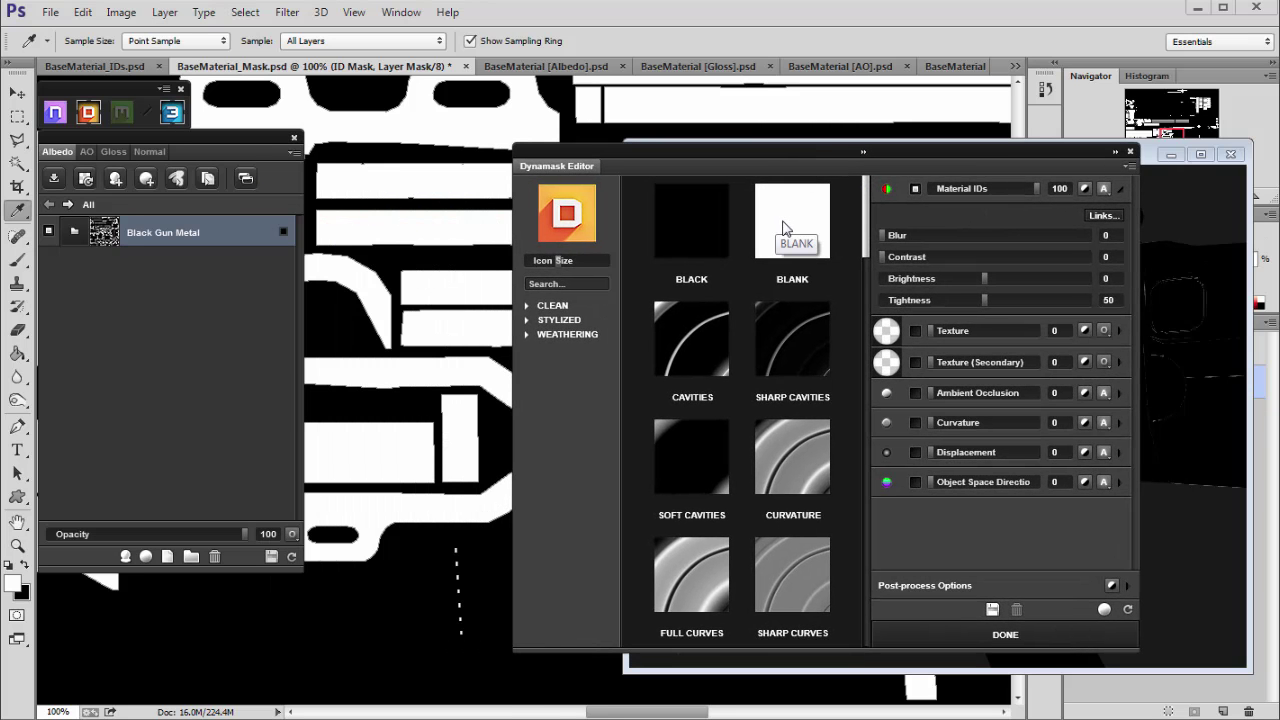
pyautogui.click(803, 152)
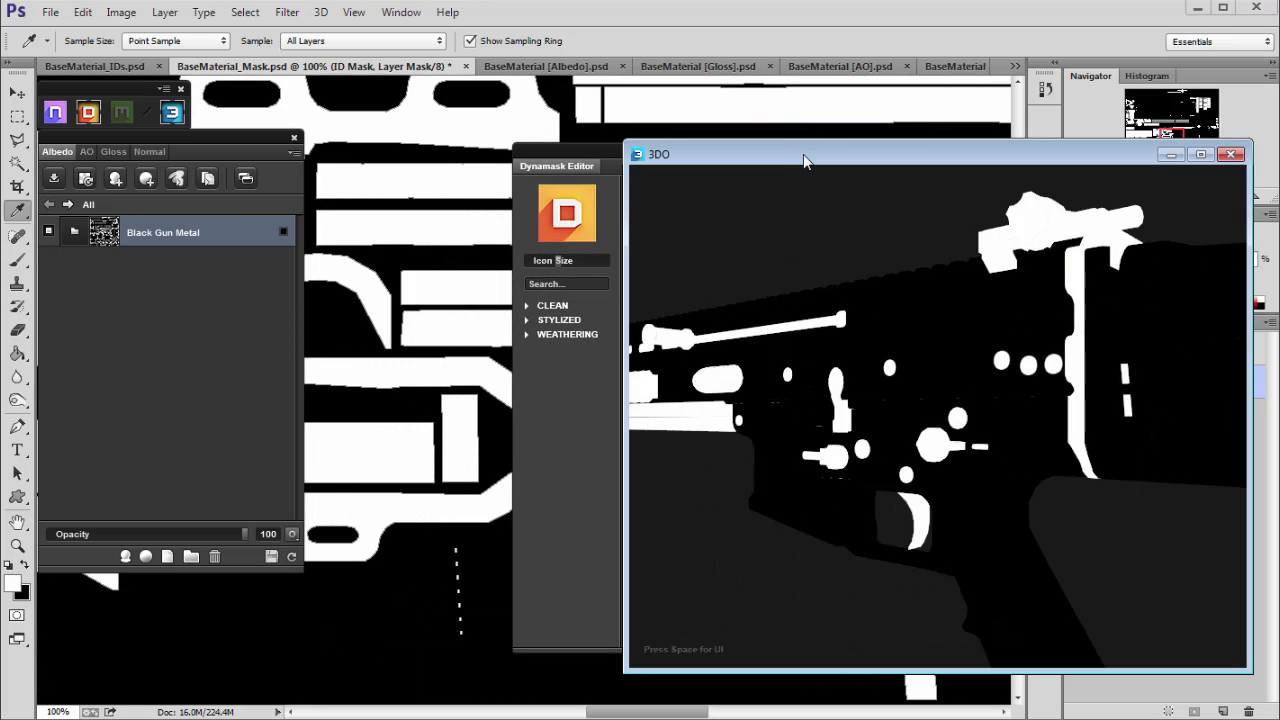
pyautogui.click(596, 158)
pyautogui.click(832, 628)
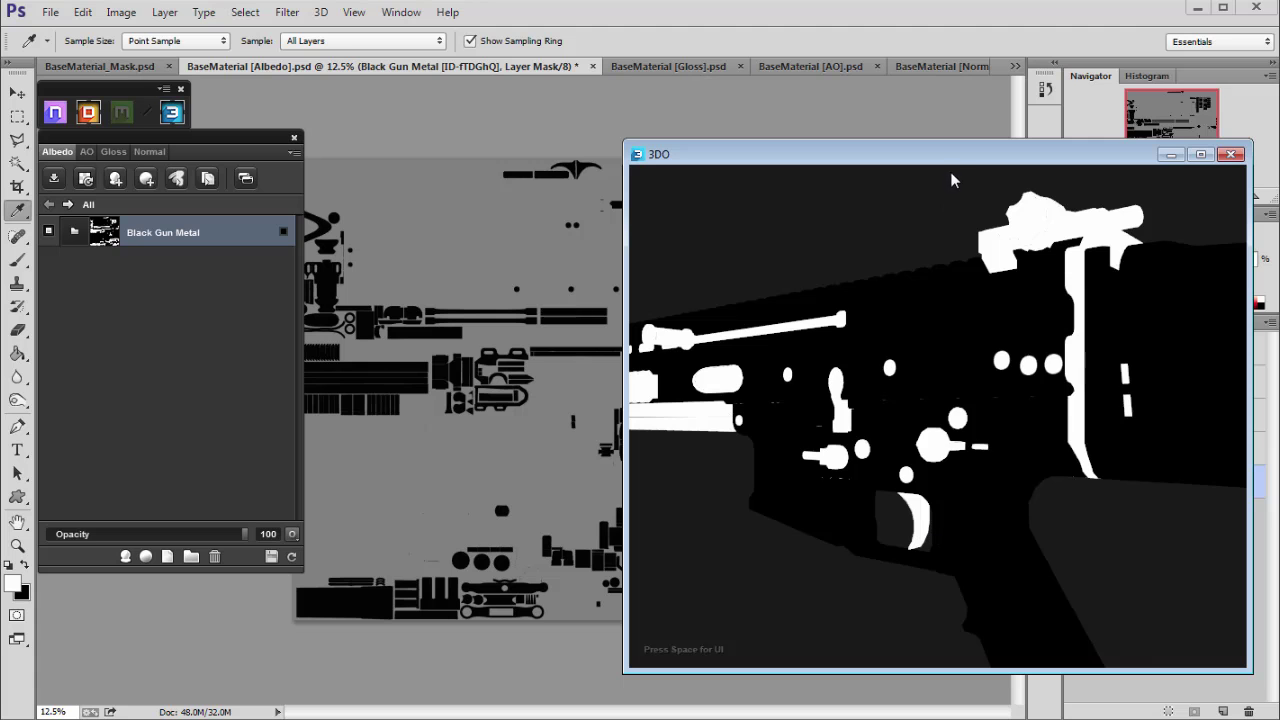
pyautogui.moveTo(947, 162); pyautogui.dragTo(843, 139)
pyautogui.moveTo(834, 286); pyautogui.dragTo(800, 378)
# Step: Browse the metals, search for "mil" and add the Sunburnt Armor material to the rifle
pyautogui.click(123, 306)
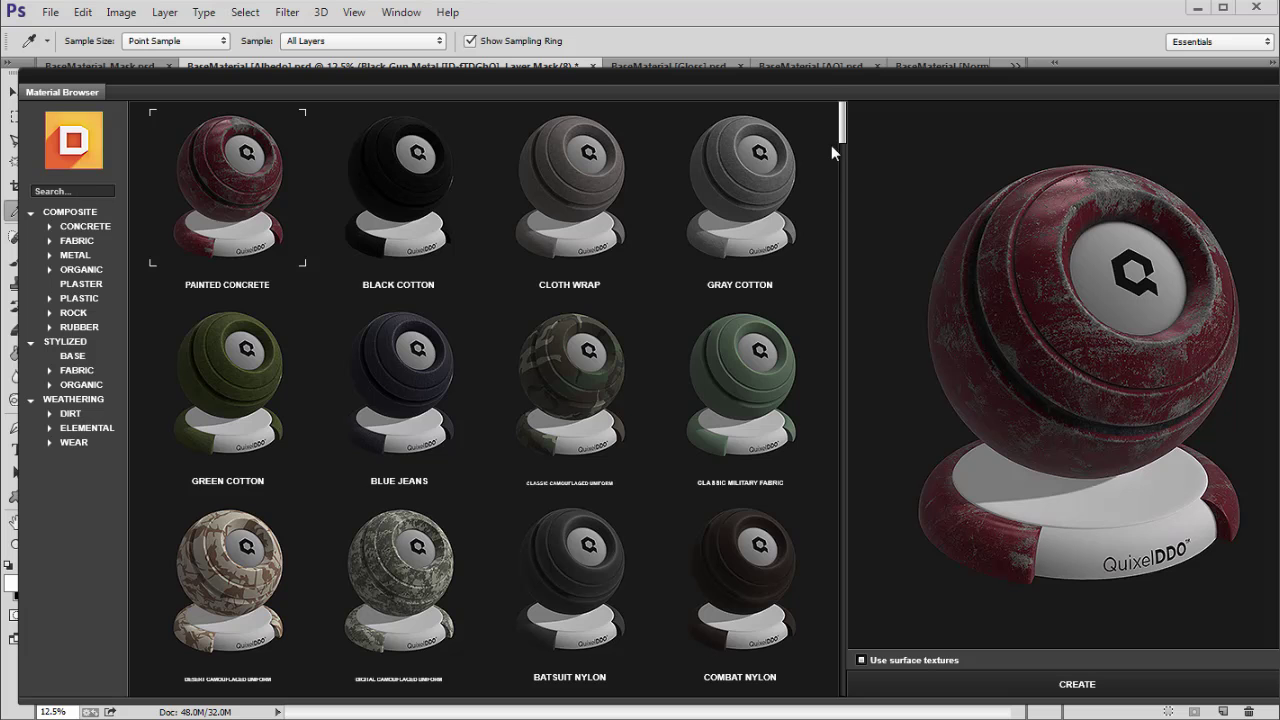
pyautogui.moveTo(842, 132)
pyautogui.mouseDown()
pyautogui.moveTo(844, 156)
pyautogui.moveTo(838, 126)
pyautogui.mouseUp()
pyautogui.click(75, 256)
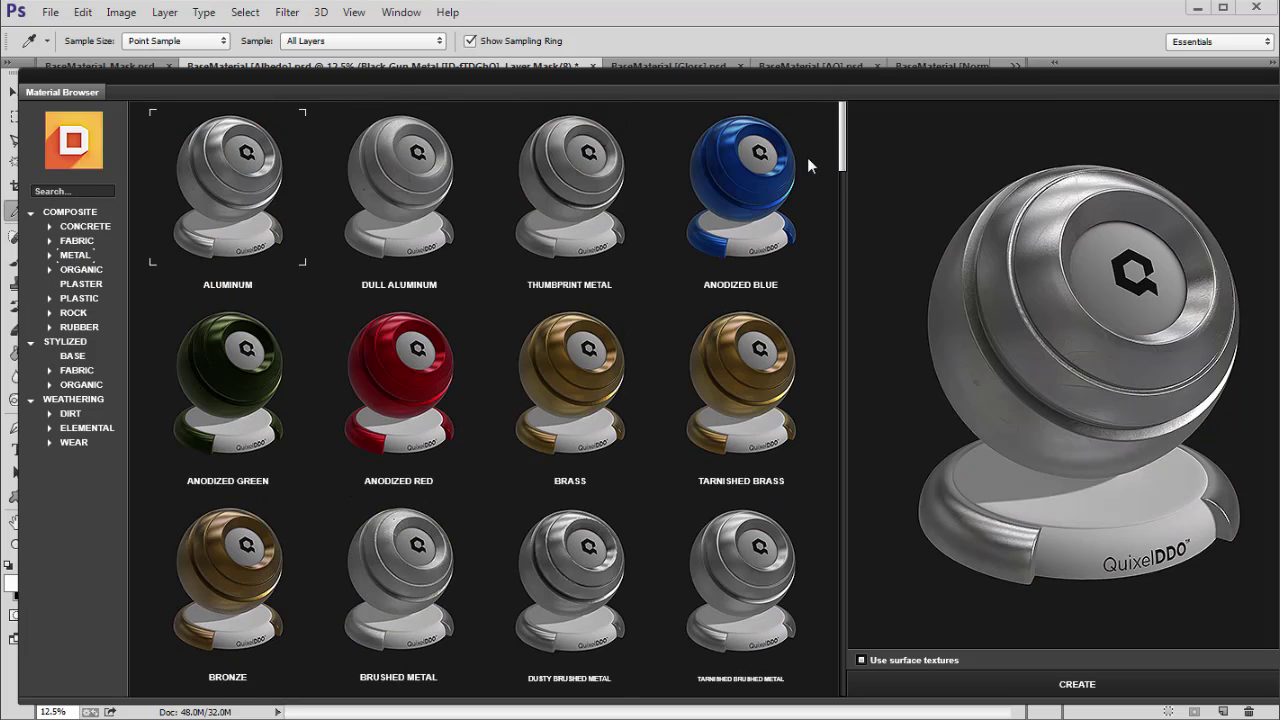
pyautogui.moveTo(845, 150); pyautogui.dragTo(846, 279)
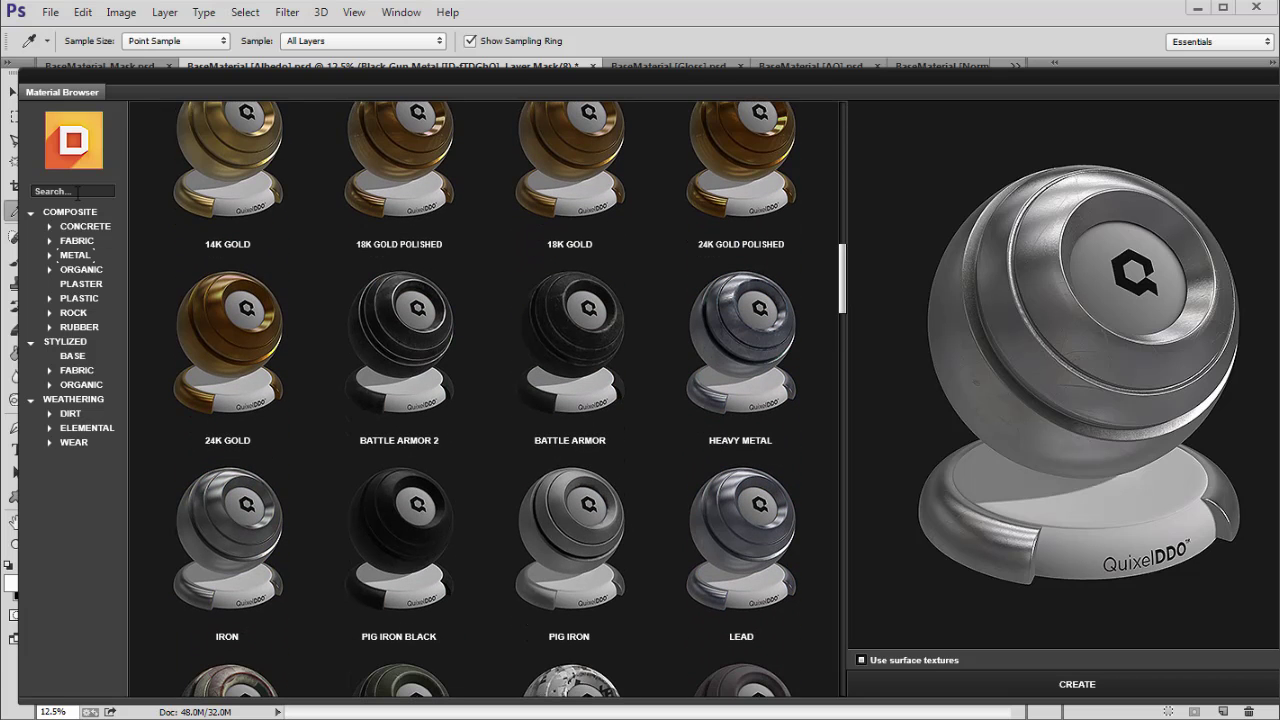
pyautogui.click(77, 192)
pyautogui.write('mil')
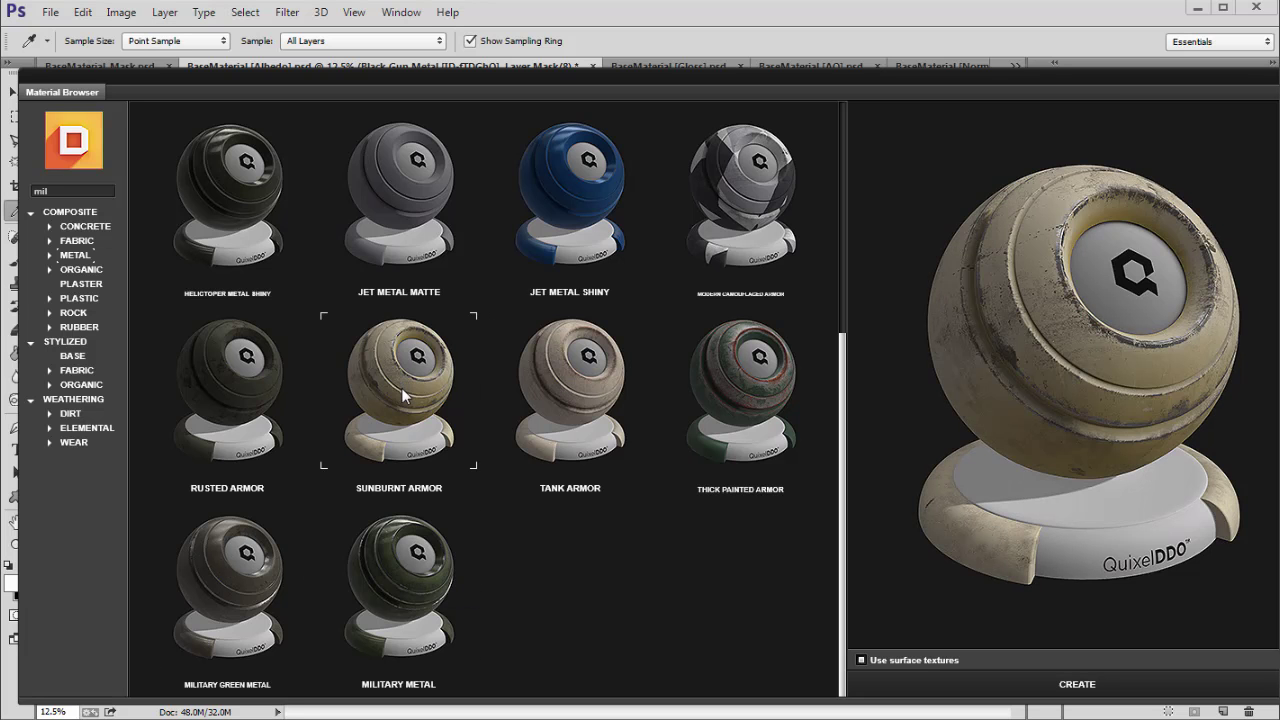
pyautogui.click(1033, 688)
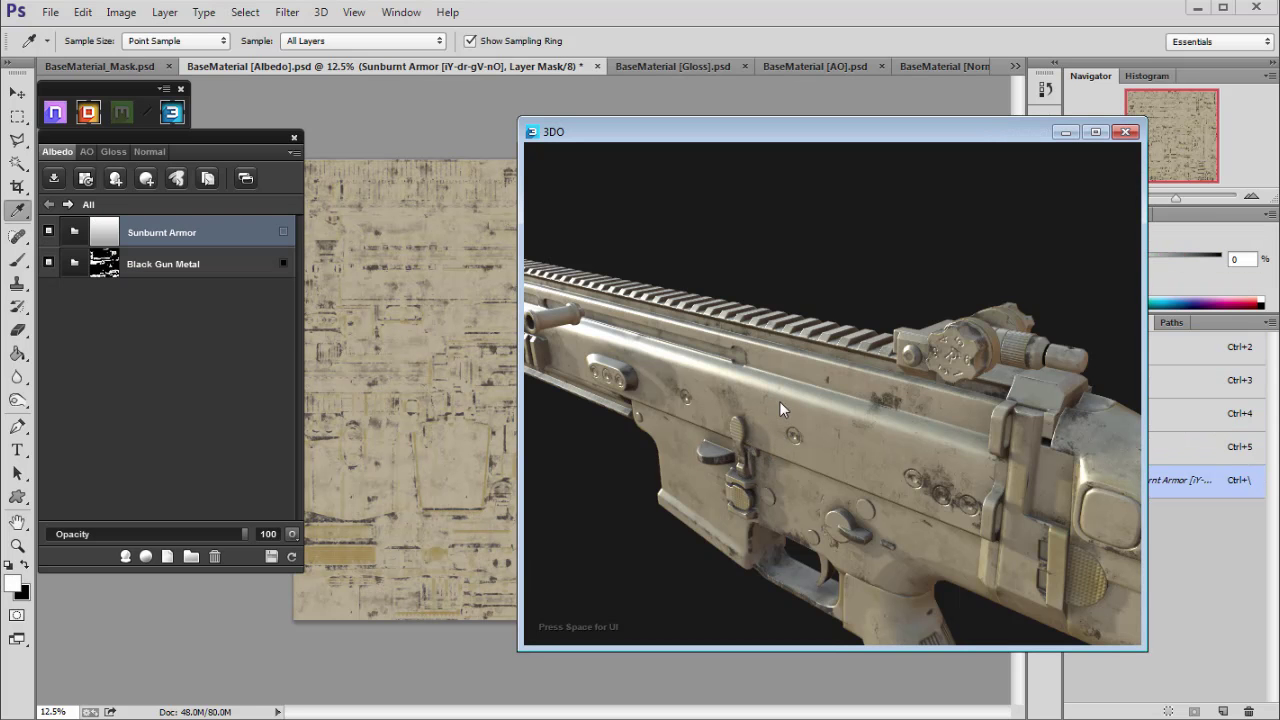
pyautogui.moveTo(753, 471); pyautogui.dragTo(745, 410)
# Step: Find Classic Military Metal in the metal category of the Material Browser and add it to the rifle
pyautogui.click(167, 375)
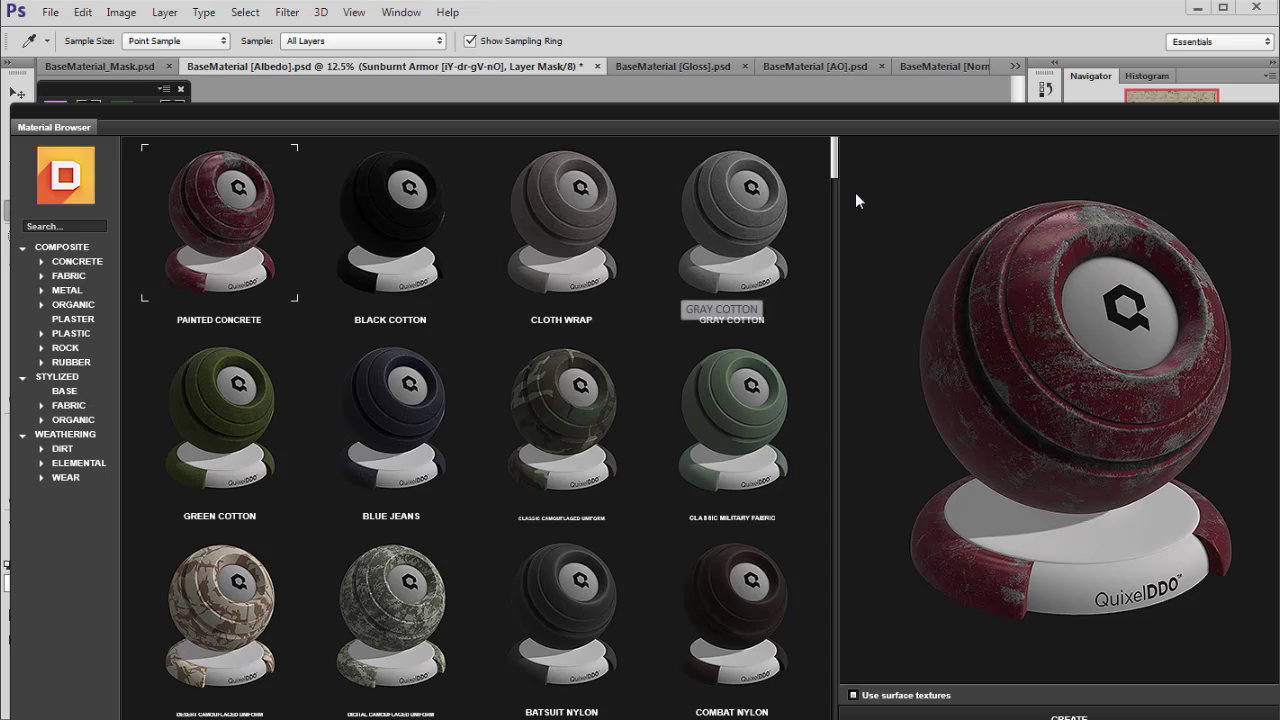
pyautogui.moveTo(836, 165); pyautogui.dragTo(835, 207)
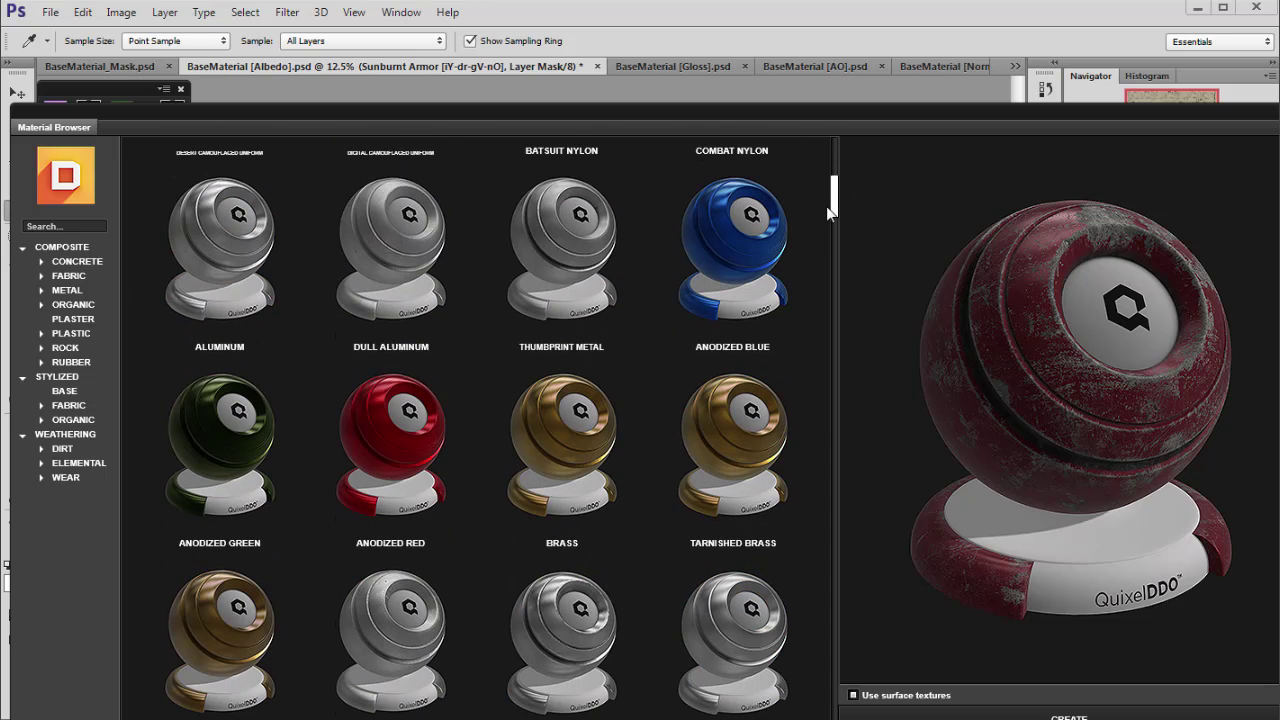
pyautogui.scroll(-3, 651, 266)
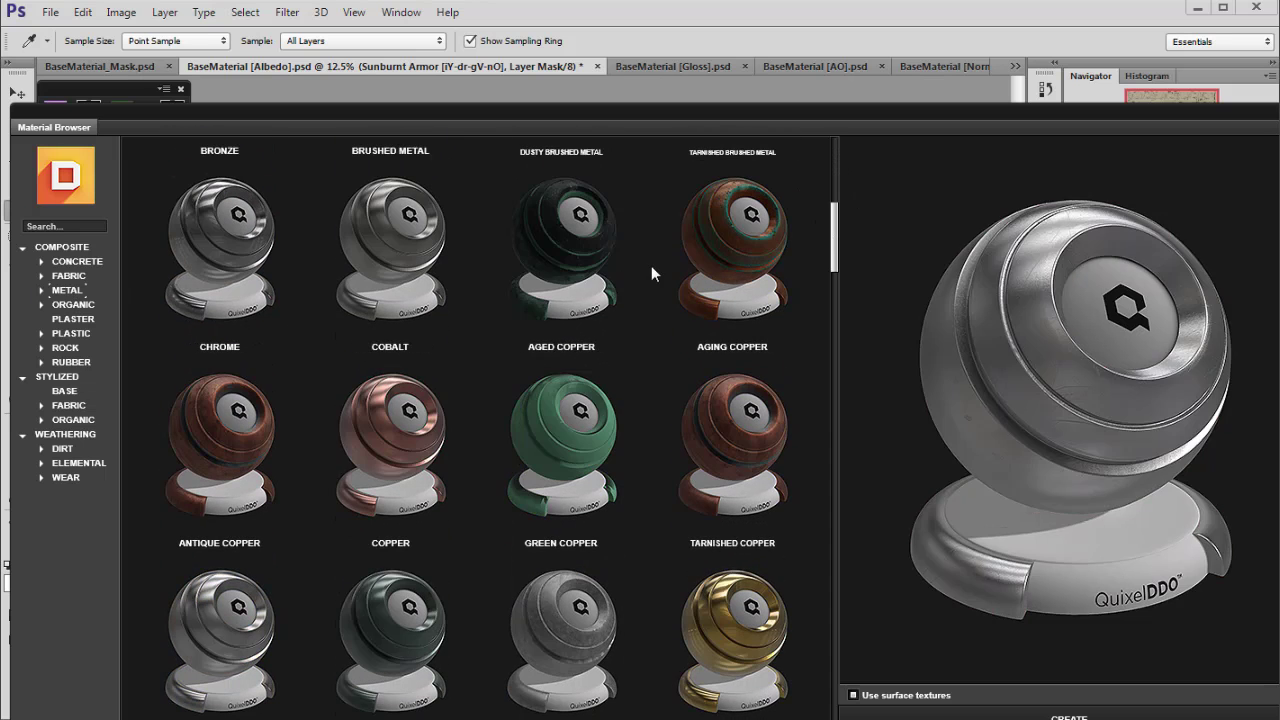
pyautogui.moveTo(836, 224); pyautogui.dragTo(836, 241)
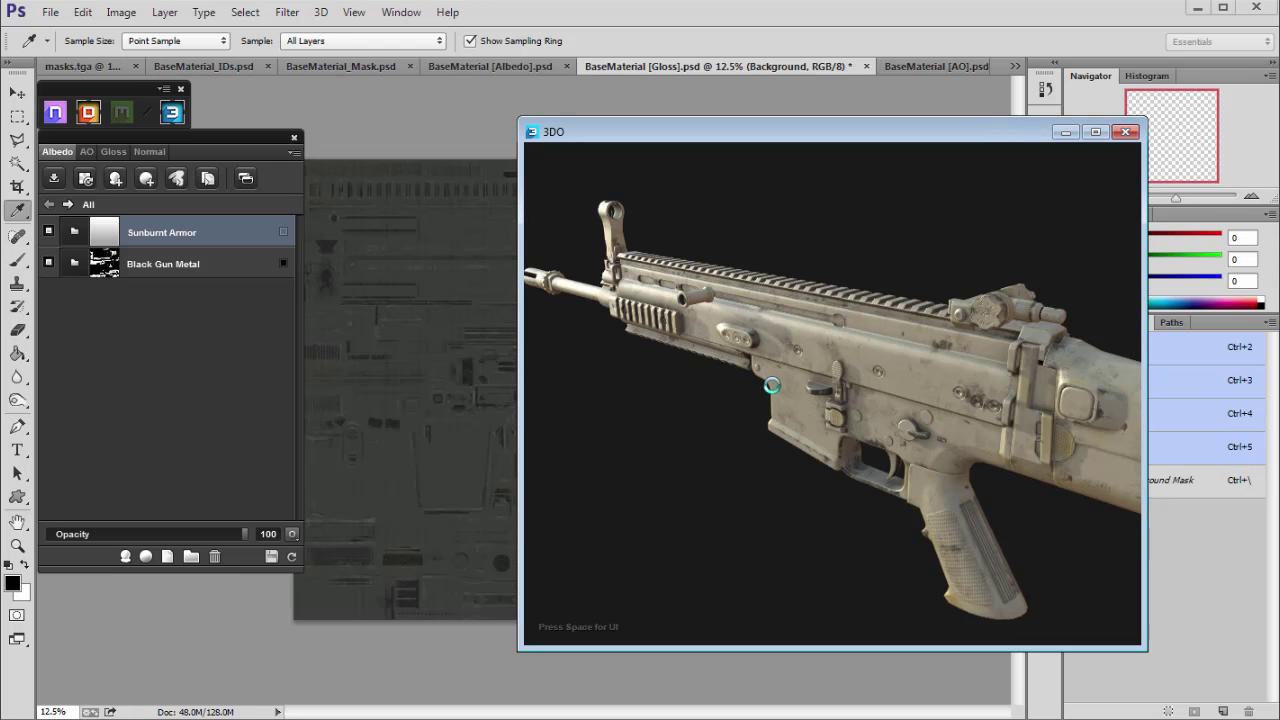
# Step: Examine the new military metal finish on the rifle in the 3DO preview, both as a whole and up close
pyautogui.moveTo(760, 384); pyautogui.dragTo(827, 446)
pyautogui.moveTo(830, 371)
pyautogui.mouseDown()
pyautogui.moveTo(904, 395)
pyautogui.moveTo(785, 382)
pyautogui.moveTo(903, 457)
pyautogui.mouseUp()
pyautogui.moveTo(828, 408); pyautogui.dragTo(594, 334)
pyautogui.scroll(4, 632, 355)
pyautogui.moveTo(670, 376); pyautogui.dragTo(857, 415)
pyautogui.scroll(5, 856, 415)
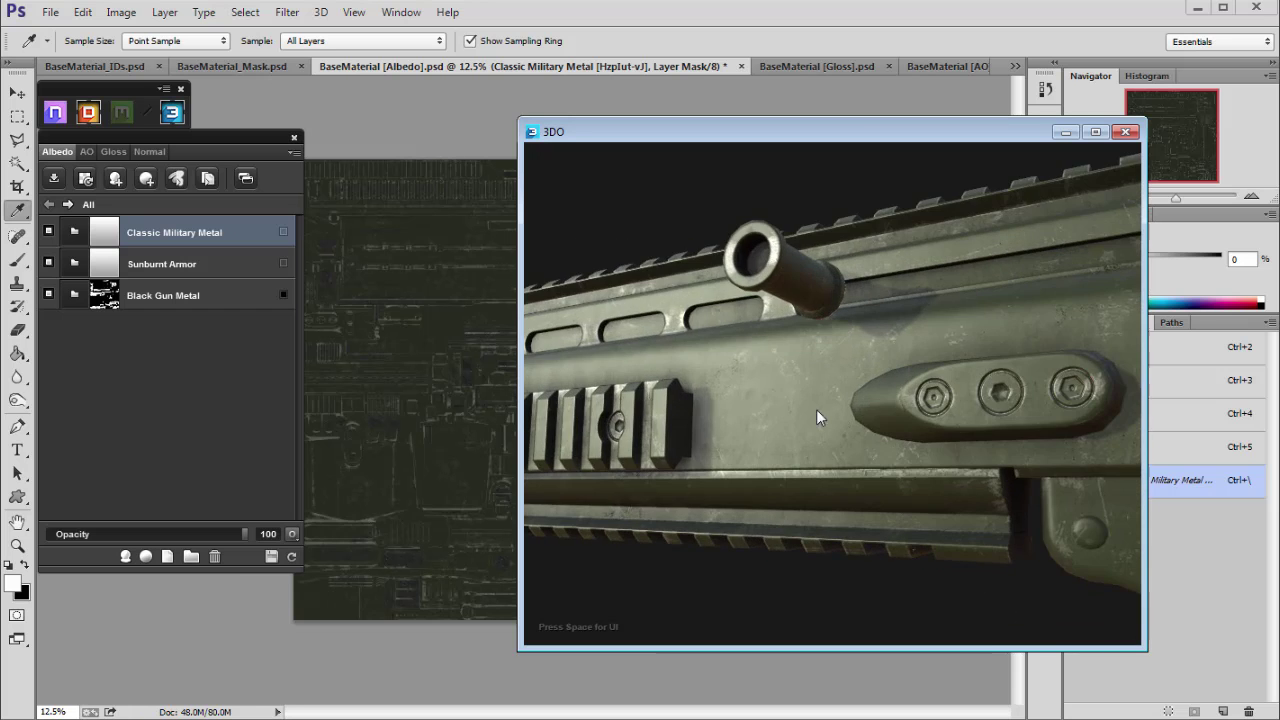
pyautogui.scroll(-4, 745, 393)
pyautogui.moveTo(746, 394)
pyautogui.mouseDown()
pyautogui.moveTo(850, 405)
pyautogui.moveTo(827, 449)
pyautogui.moveTo(818, 397)
pyautogui.moveTo(882, 405)
pyautogui.moveTo(871, 405)
pyautogui.mouseUp()
pyautogui.moveTo(1105, 436); pyautogui.dragTo(850, 405)
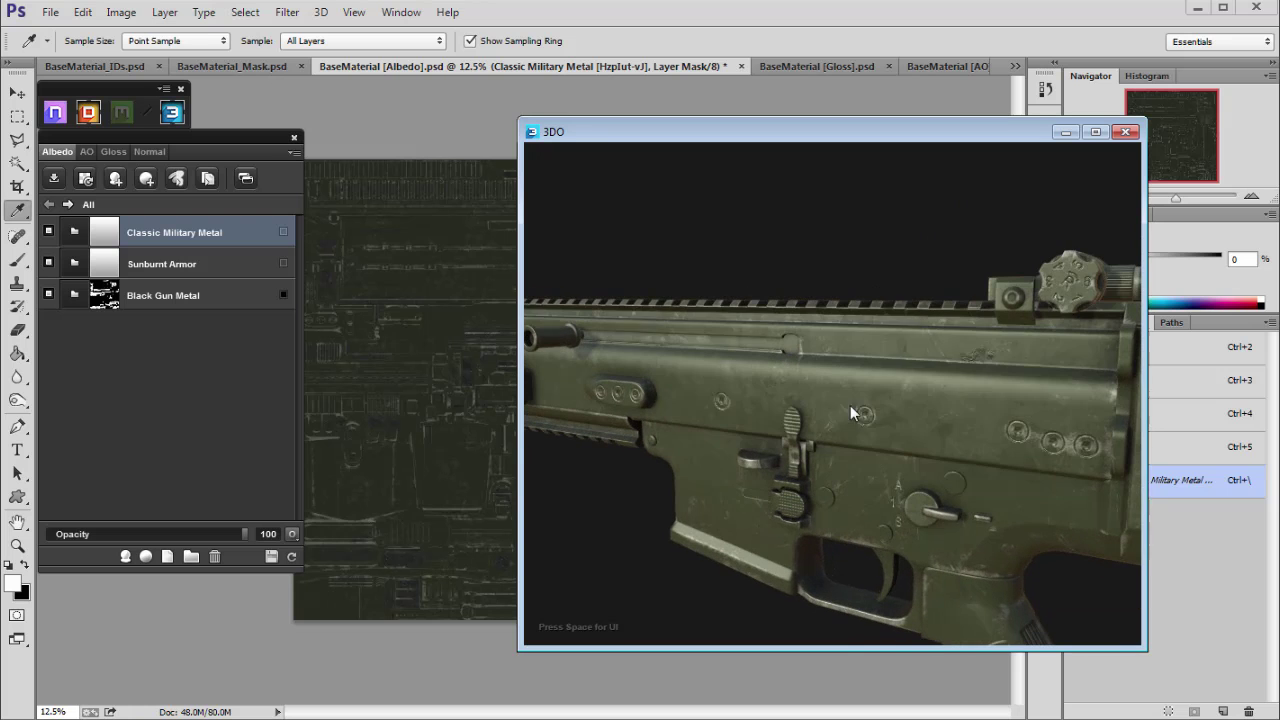
# Step: Delete the Sunburnt Armor material and link Classic Military Metal to the ID colour of the rifle's upper receiver
pyautogui.click(230, 266)
pyautogui.click(218, 556)
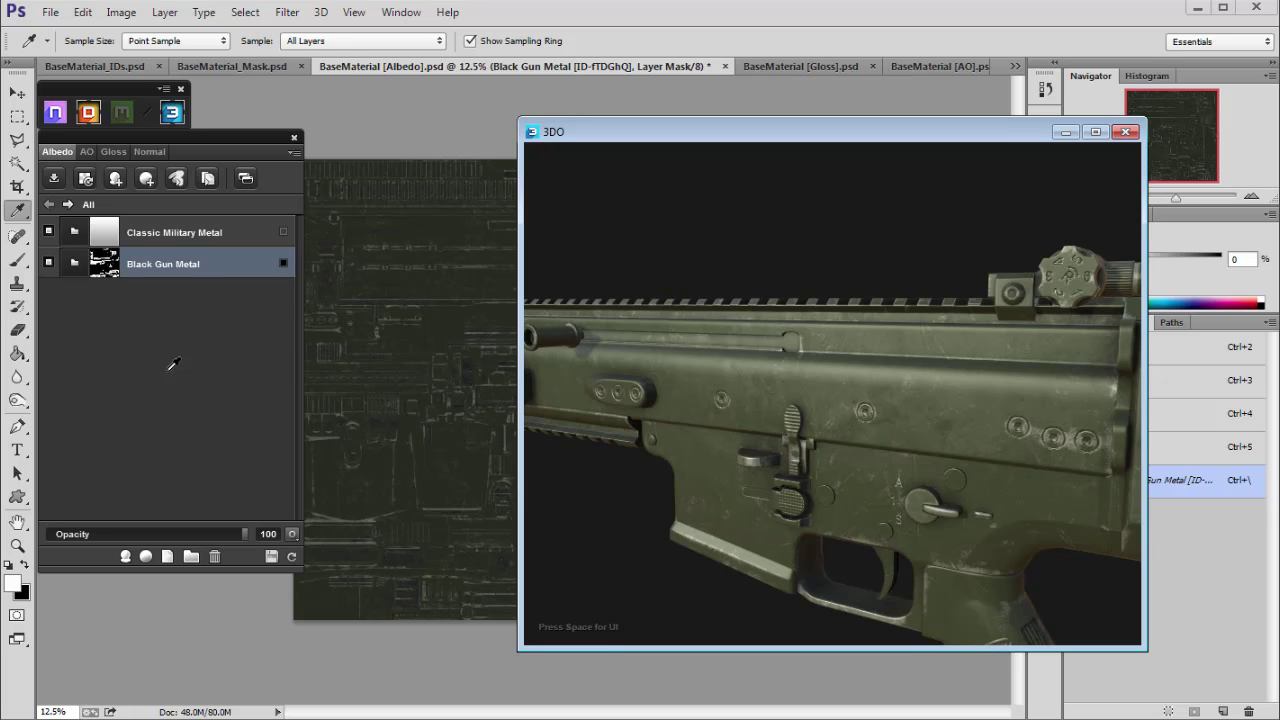
pyautogui.click(200, 236)
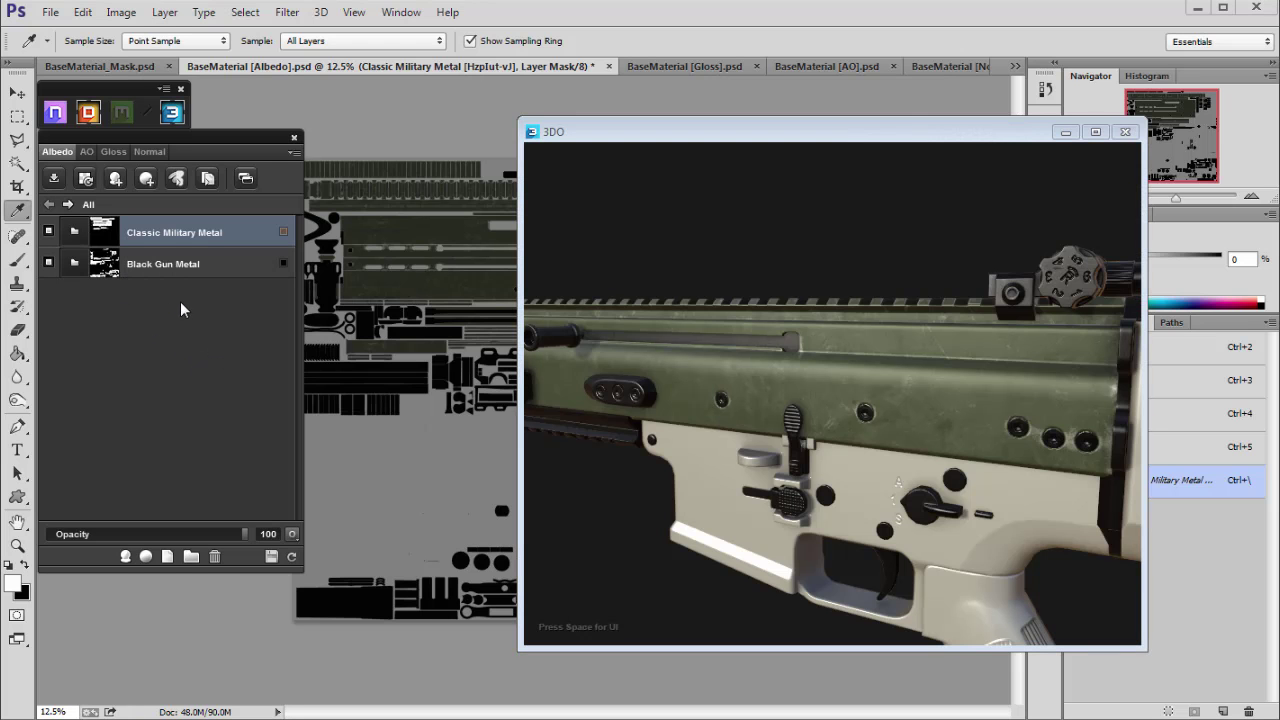
# Step: Save the project and check the receiver, grip and stock of the rifle in the 3DO preview
pyautogui.moveTo(786, 343); pyautogui.dragTo(781, 378)
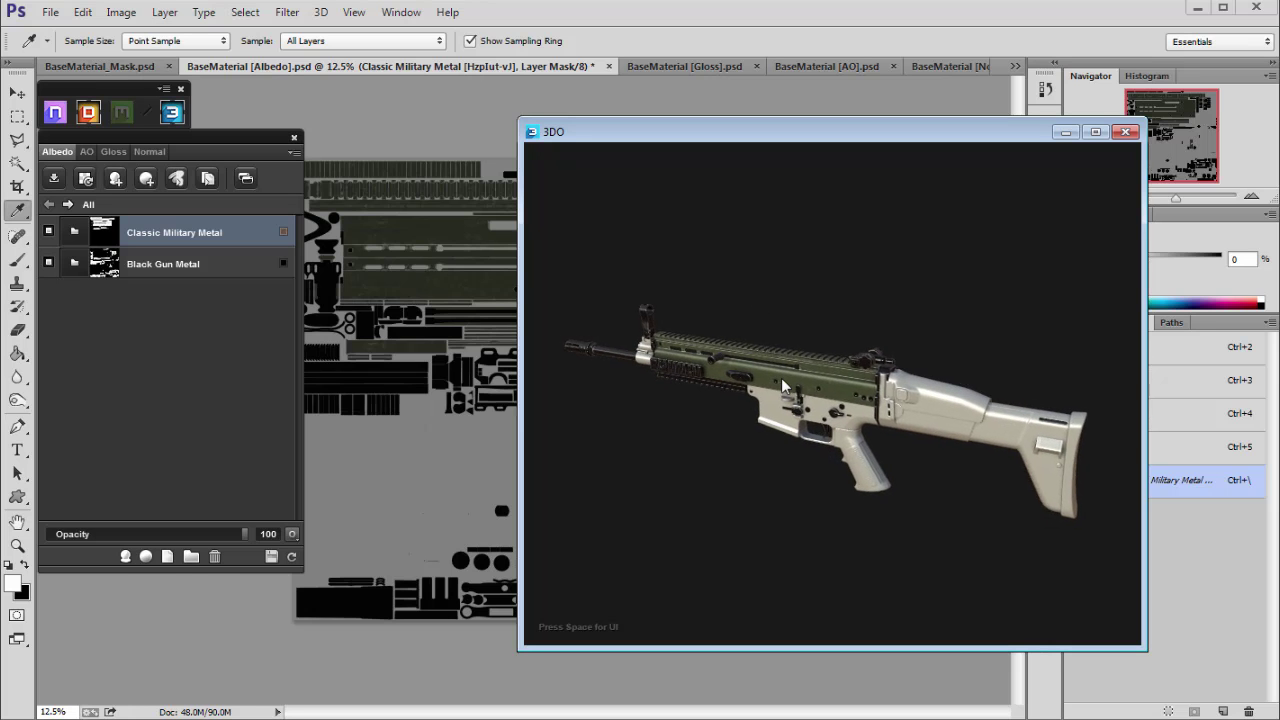
pyautogui.click(272, 557)
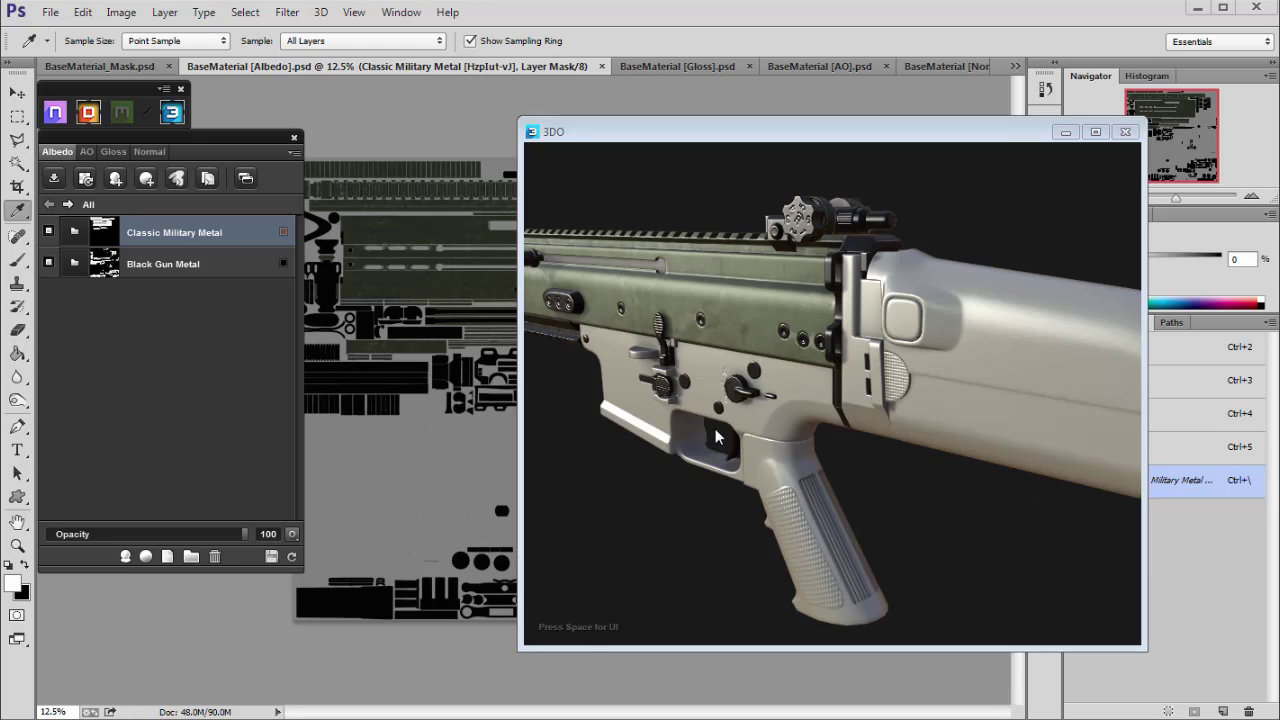
pyautogui.moveTo(715, 428)
pyautogui.mouseDown()
pyautogui.moveTo(768, 408)
pyautogui.moveTo(666, 399)
pyautogui.moveTo(715, 413)
pyautogui.mouseUp()
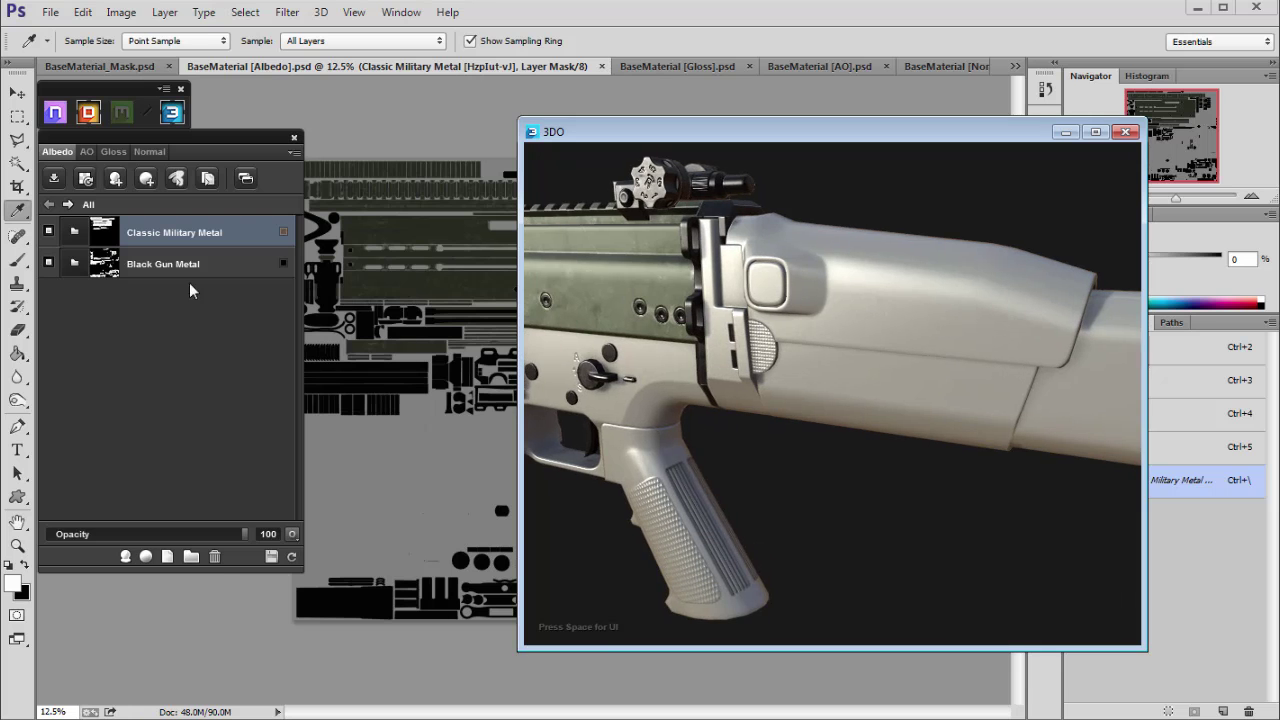
# Step: Open the Material Browser and look through its composite plastic materials
pyautogui.click(125, 557)
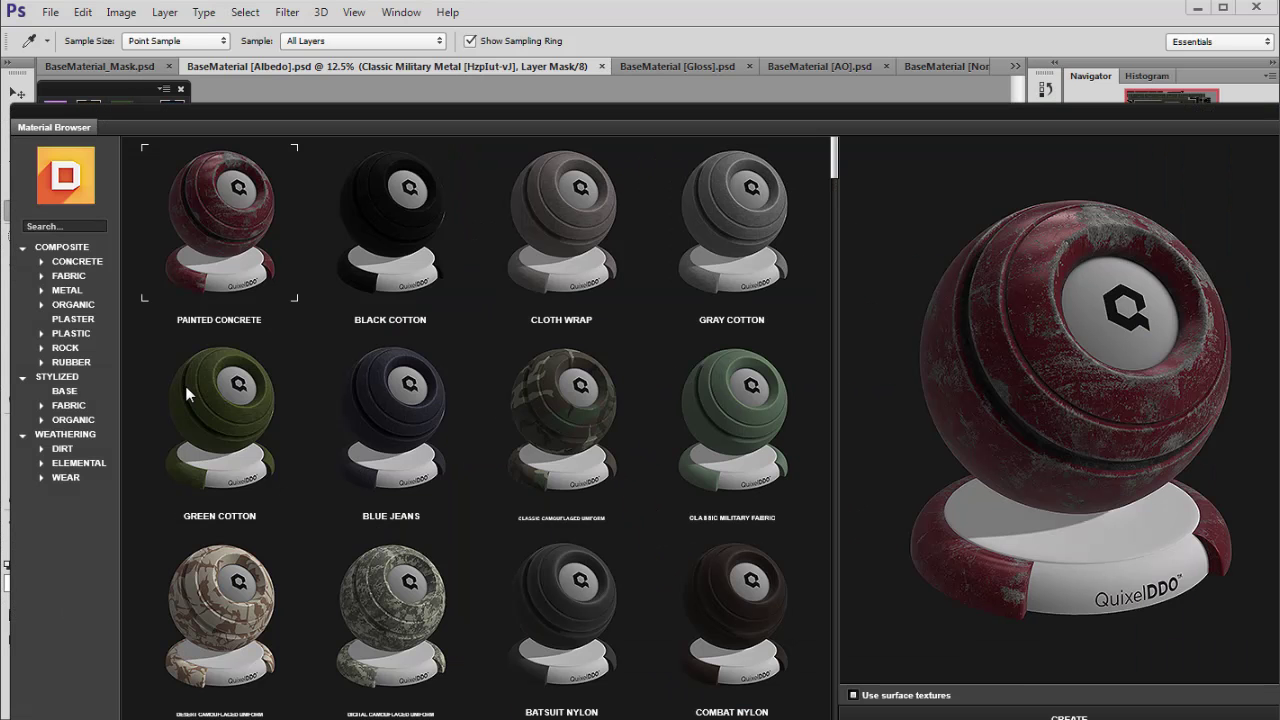
pyautogui.click(80, 337)
pyautogui.scroll(-5, 822, 460)
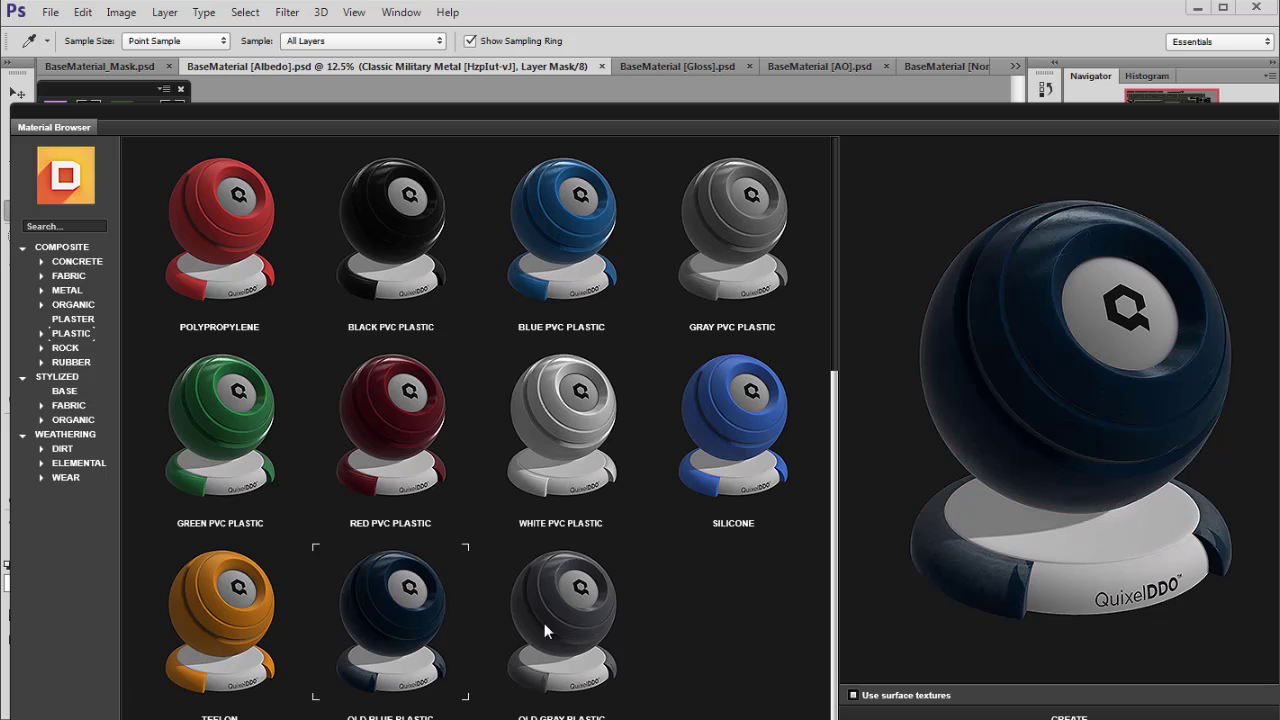
pyautogui.scroll(5, 517, 423)
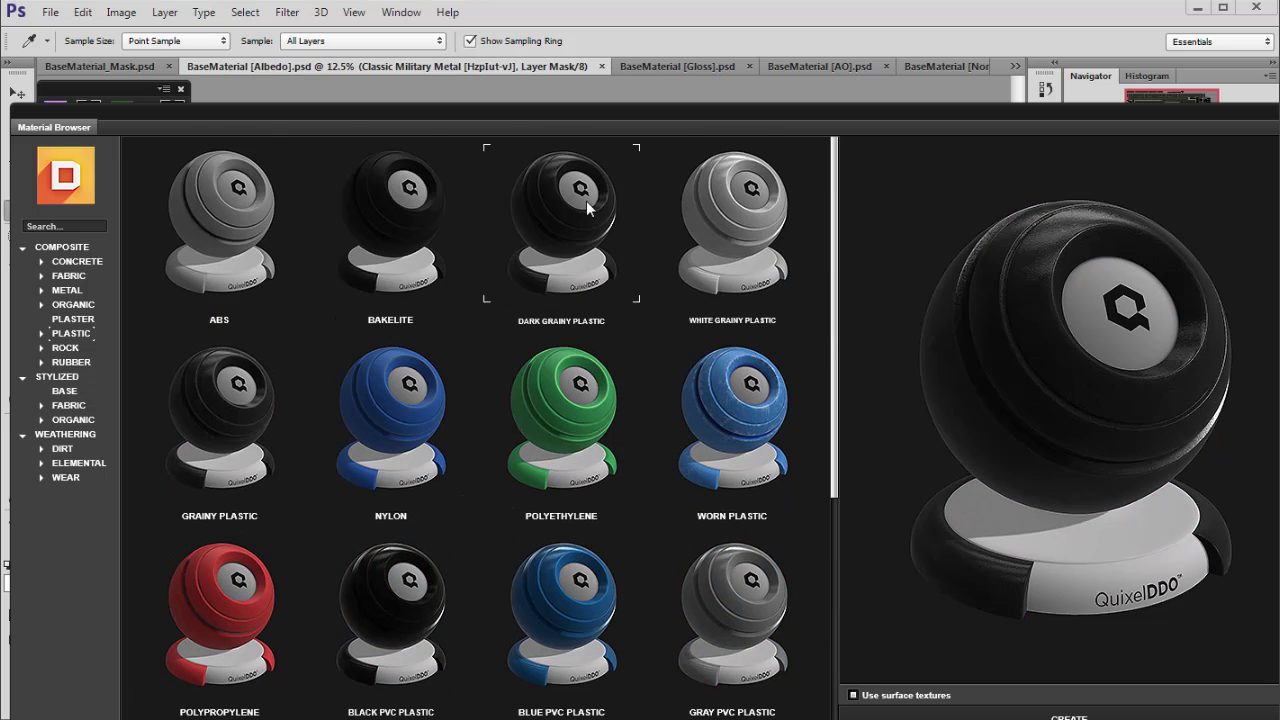
# Step: Switch to the metal category and preview armor-type finishes such as Classic Military Metal, Rusted Armor and Sunburnt Armor
pyautogui.click(58, 291)
pyautogui.moveTo(833, 195); pyautogui.dragTo(825, 377)
pyautogui.click(393, 230)
pyautogui.scroll(-2, 480, 315)
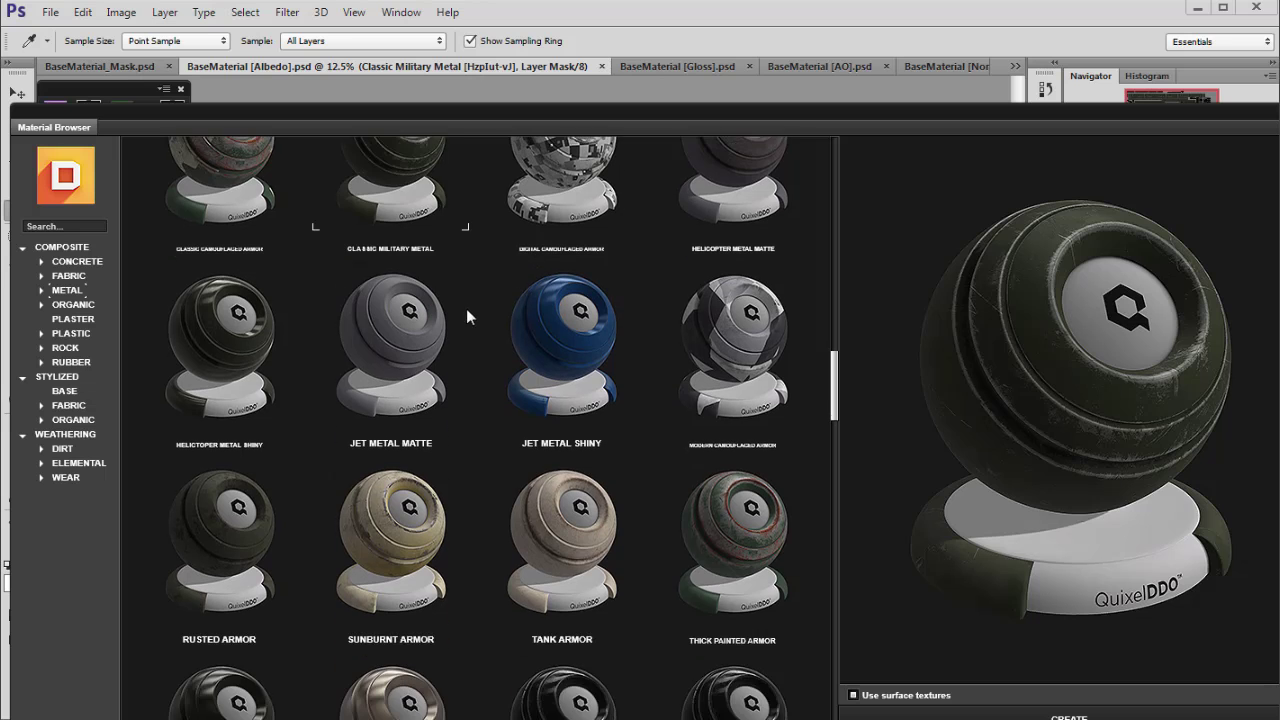
pyautogui.click(418, 529)
pyautogui.scroll(-1, 504, 367)
pyautogui.scroll(-1, 505, 369)
pyautogui.click(289, 390)
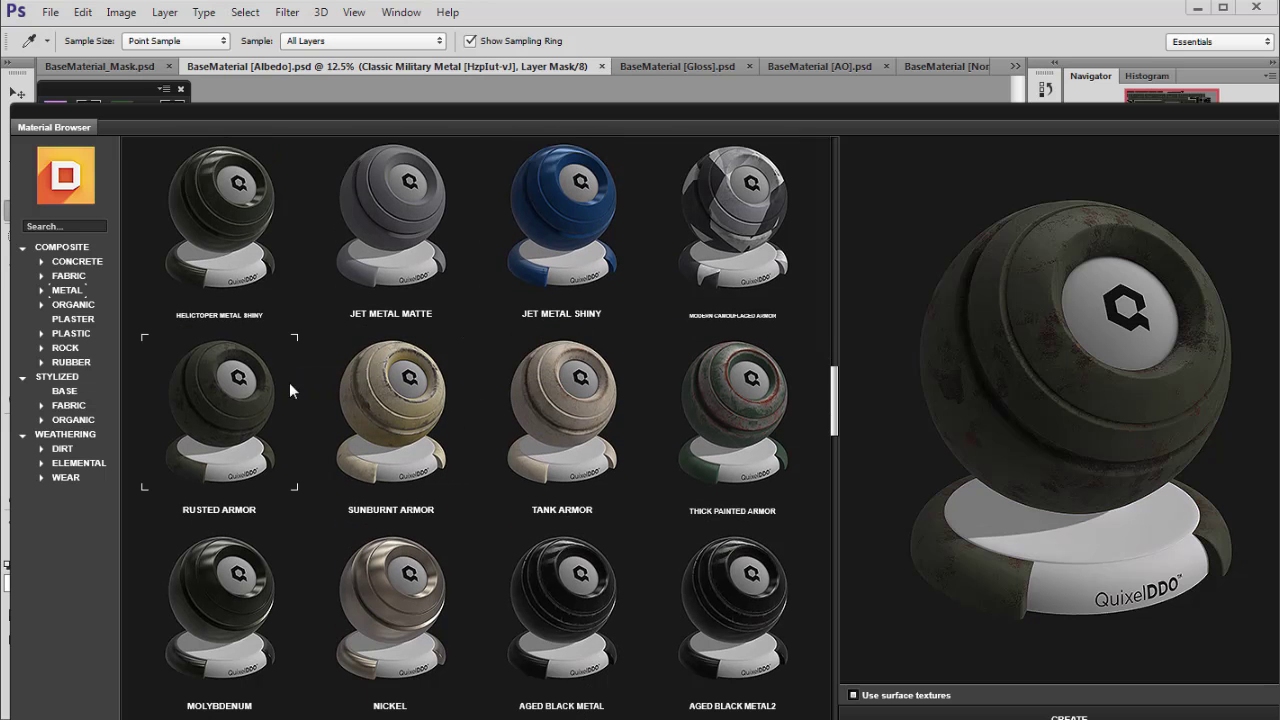
pyautogui.click(404, 404)
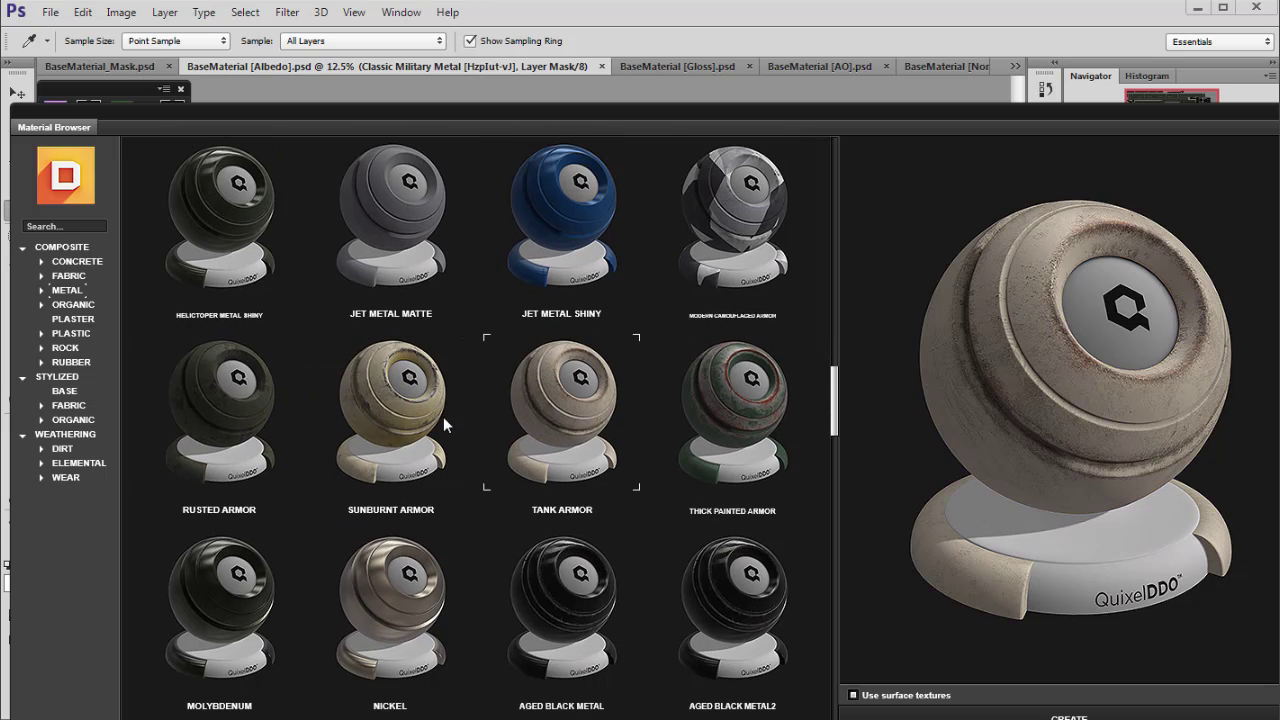
# Step: Look through the rest of the metal category, previewing Military Green Metal and Sunburned Metal Paint
pyautogui.scroll(-2, 390, 399)
pyautogui.scroll(-2, 395, 393)
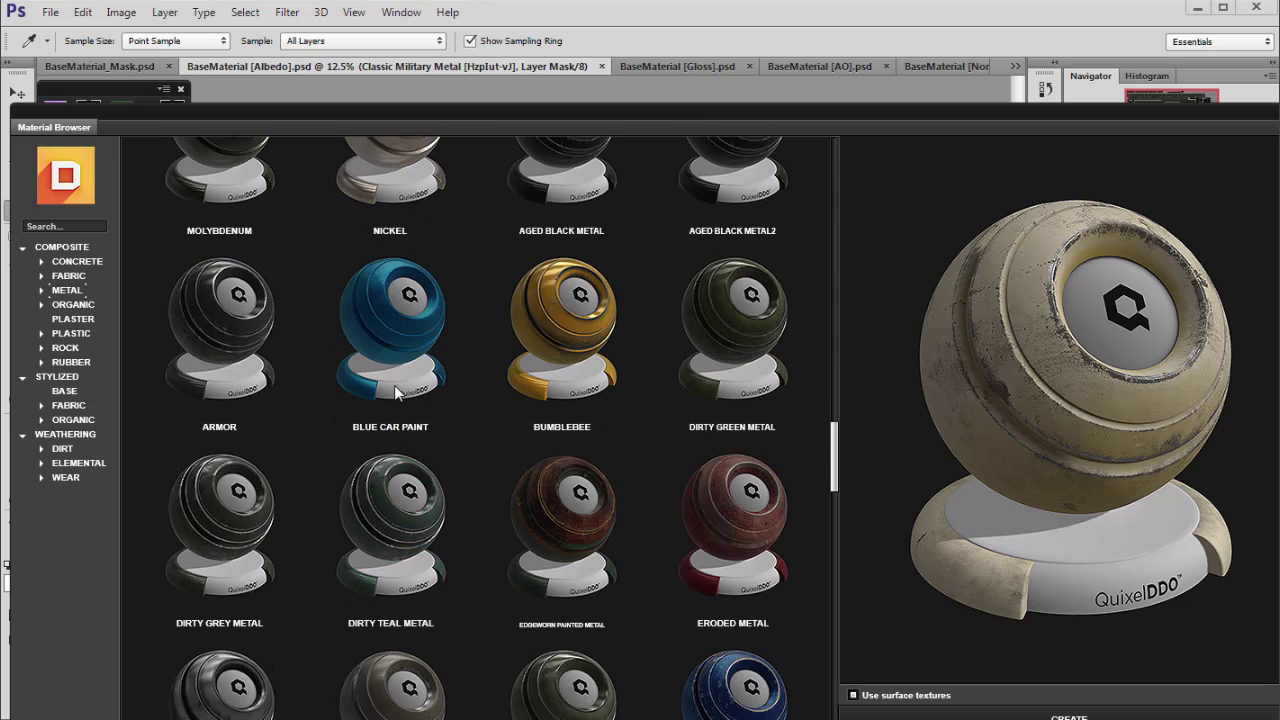
pyautogui.scroll(-1, 366, 381)
pyautogui.click(411, 433)
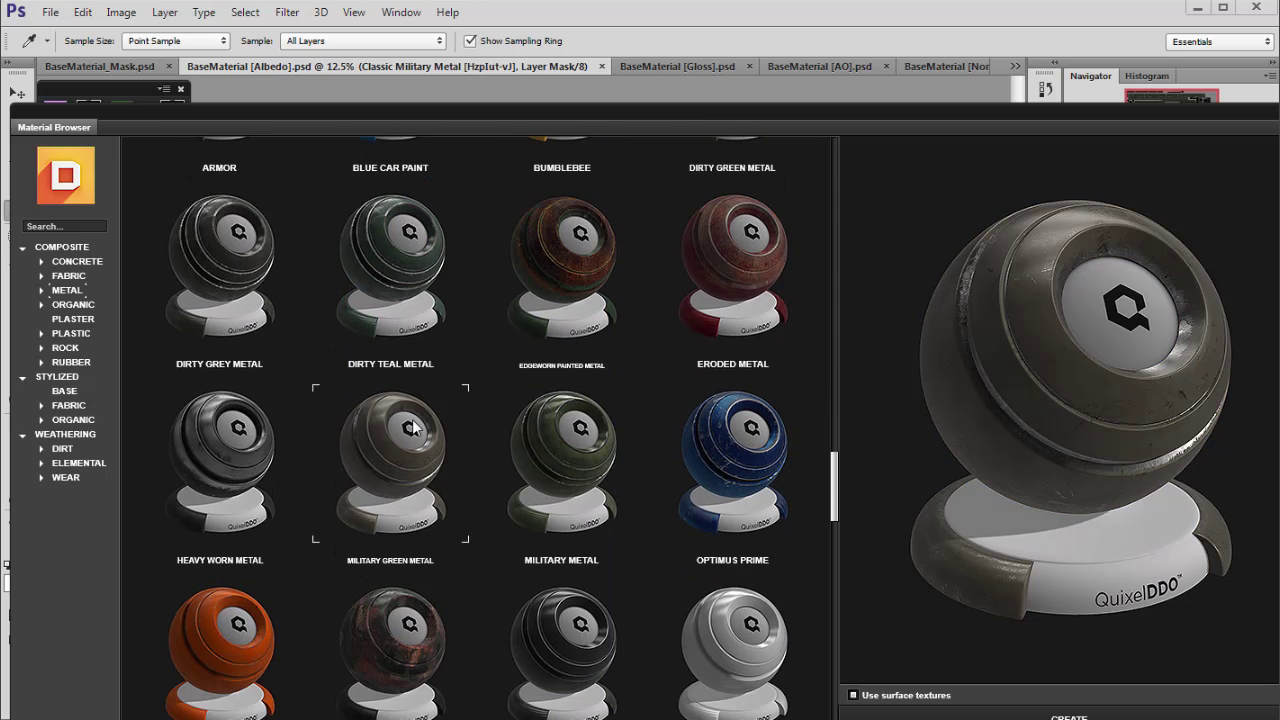
pyautogui.scroll(-1, 443, 418)
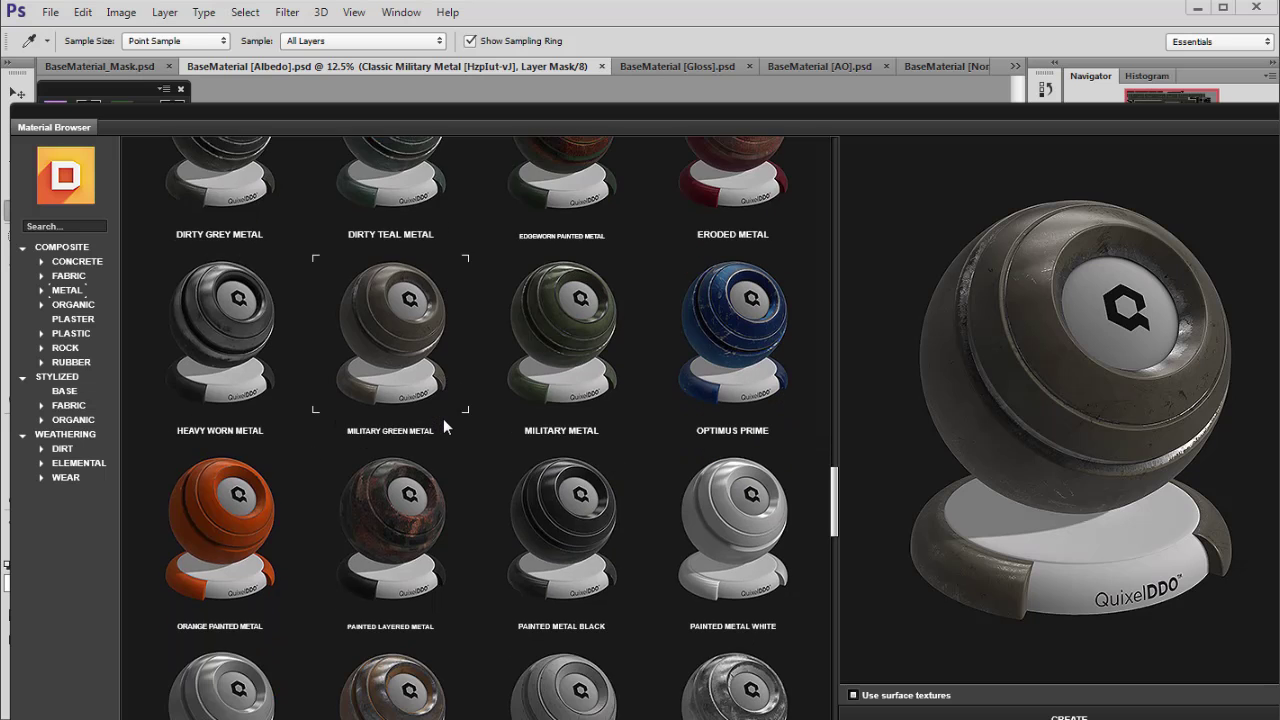
pyautogui.scroll(-2, 459, 407)
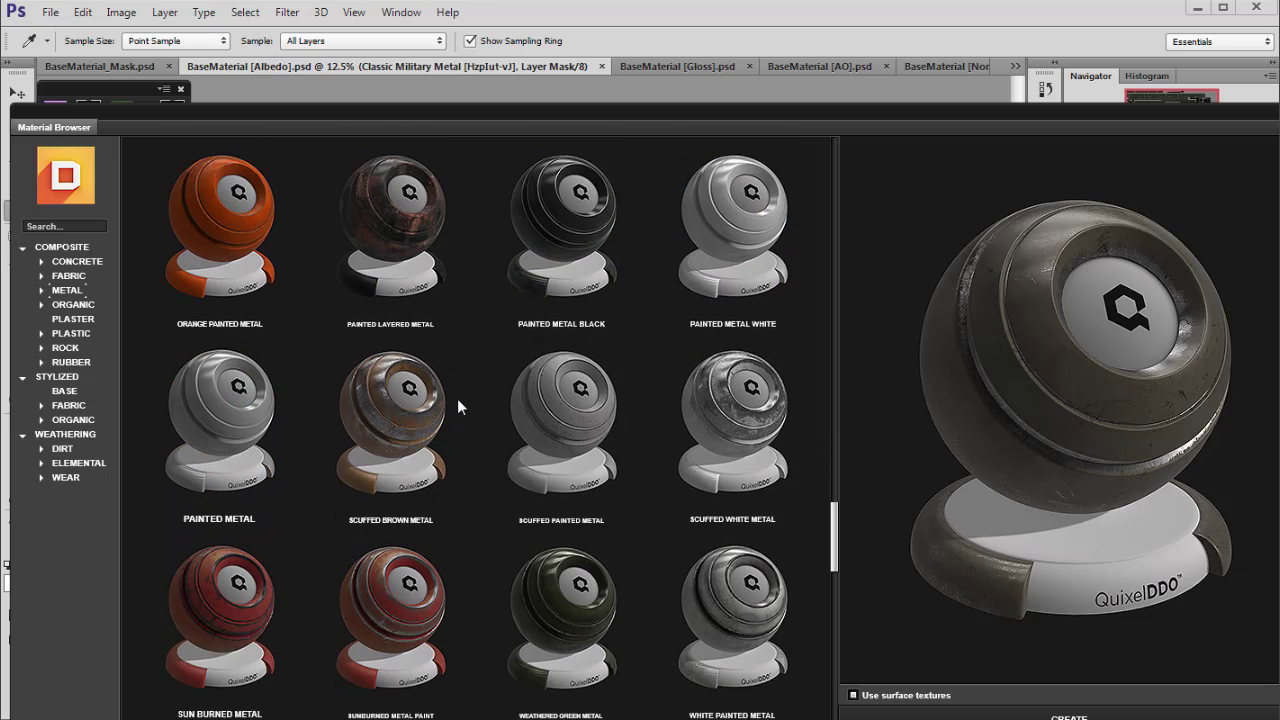
pyautogui.scroll(-1, 459, 407)
pyautogui.click(407, 467)
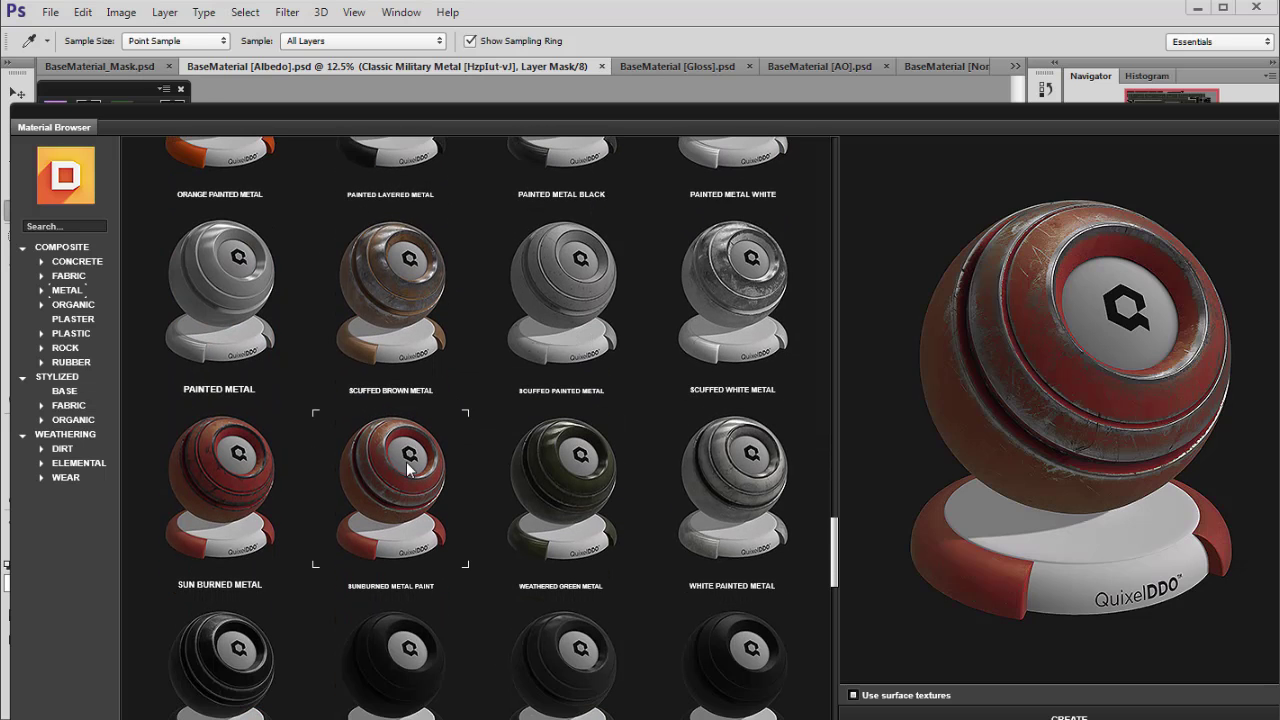
pyautogui.scroll(-3, 420, 437)
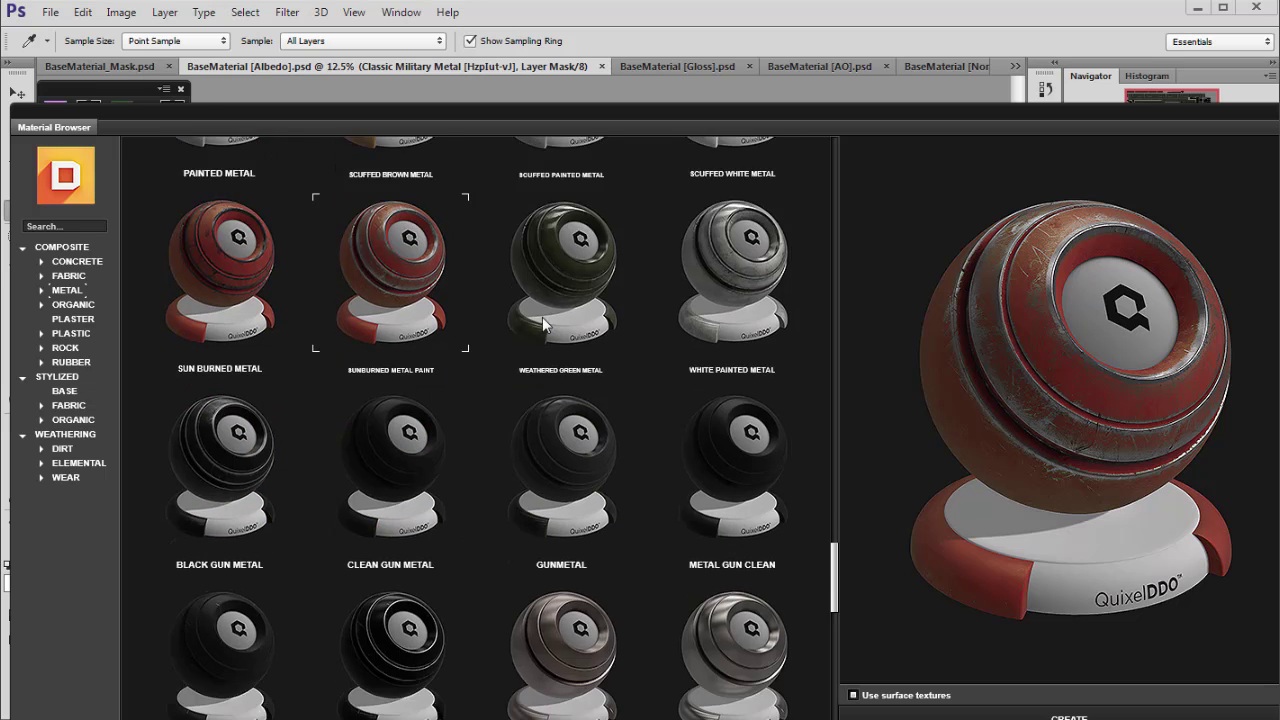
pyautogui.scroll(-5, 540, 317)
pyautogui.scroll(-5, 540, 327)
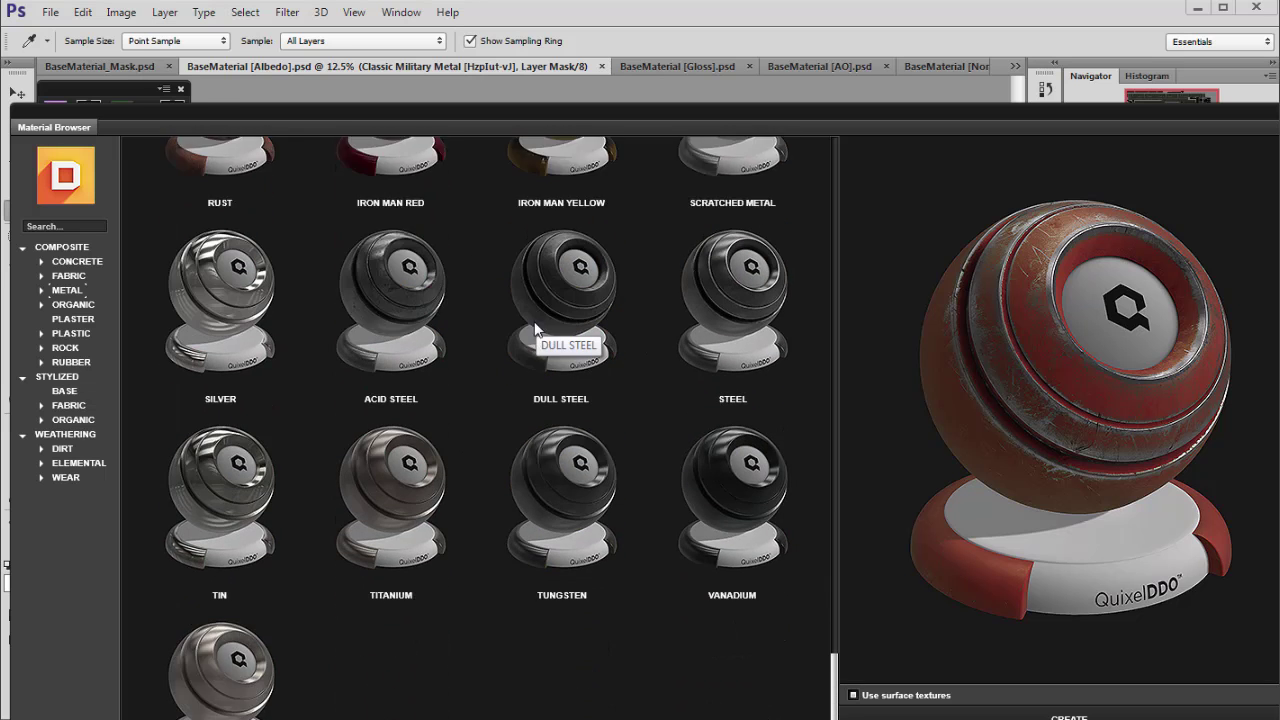
# Step: Go back to Sunburnt Armor among the metal materials and add it to the rifle
pyautogui.scroll(2, 835, 589)
pyautogui.scroll(10, 825, 500)
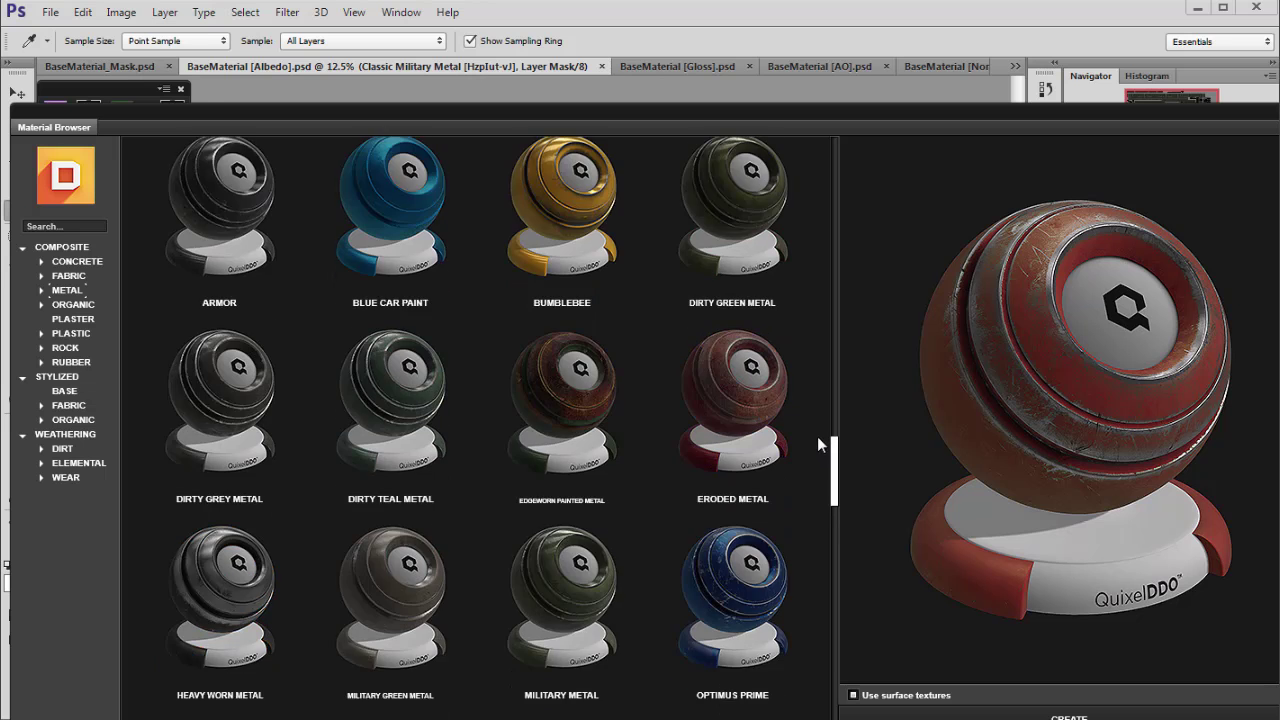
pyautogui.scroll(3, 816, 355)
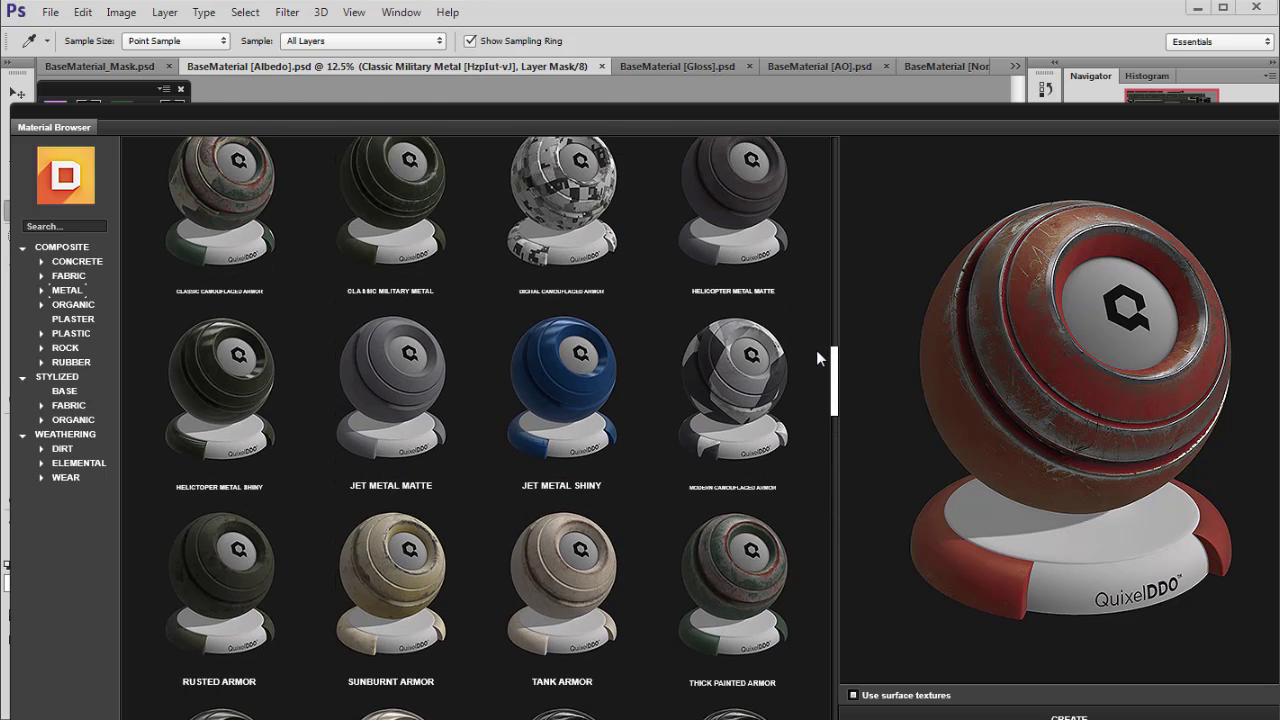
pyautogui.scroll(-1, 816, 347)
pyautogui.scroll(1, 814, 351)
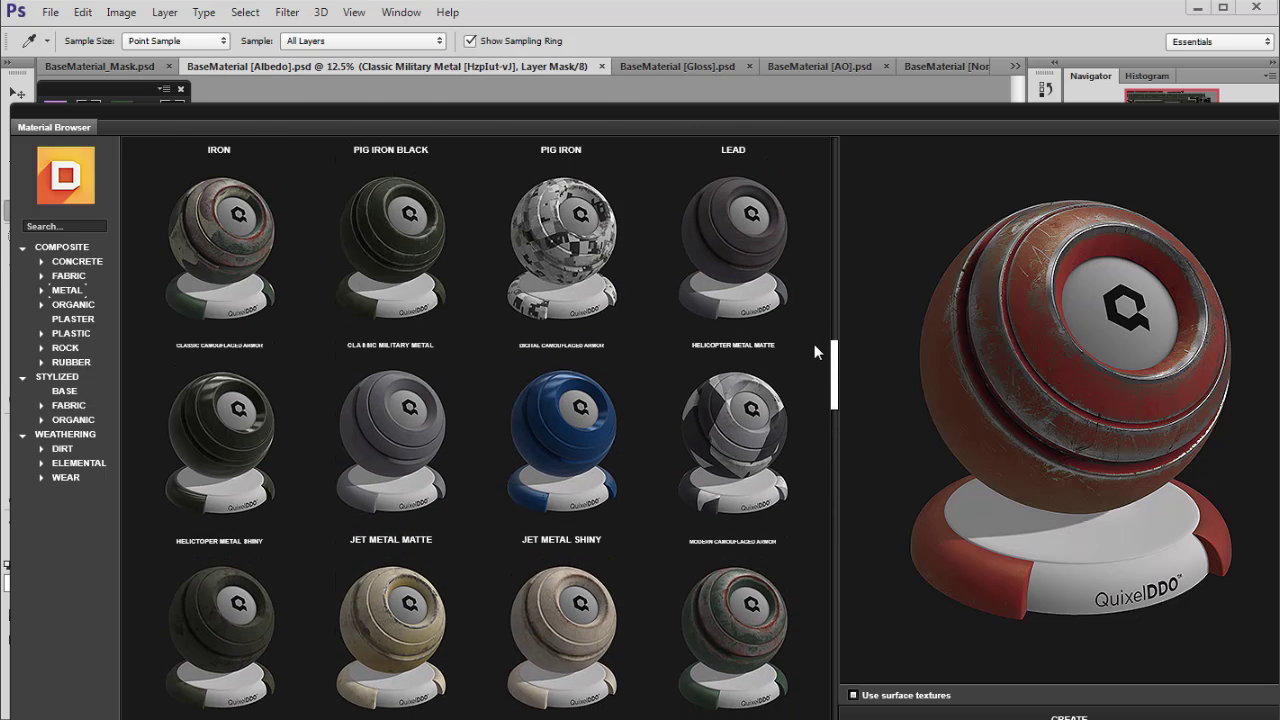
pyautogui.scroll(-1, 814, 344)
pyautogui.click(370, 550)
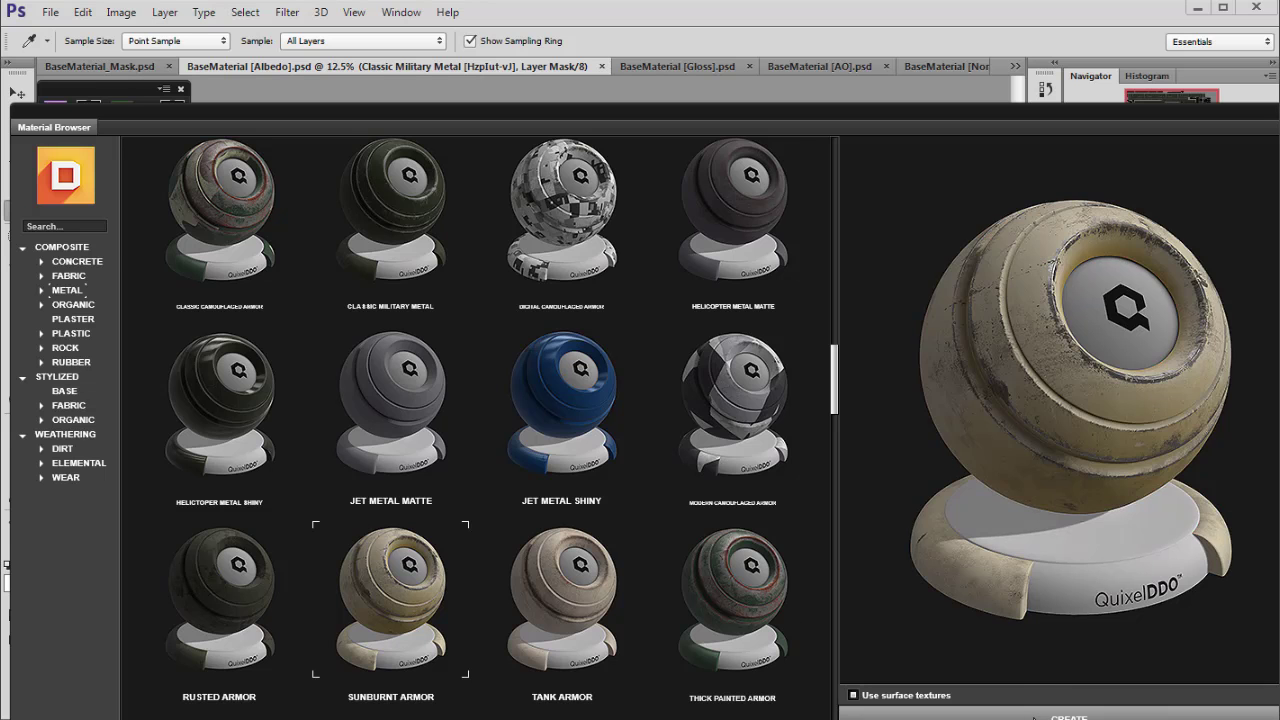
pyautogui.click(1034, 716)
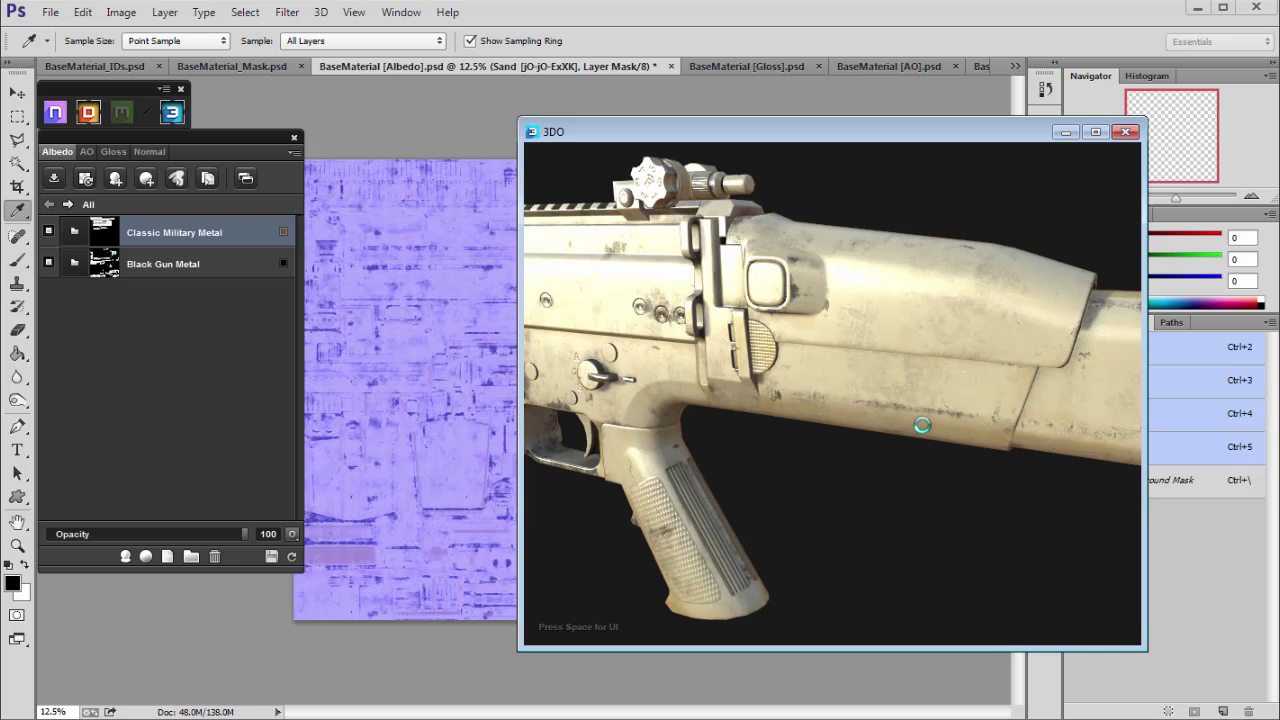
# Step: Open the overall mask of the Sunburnt Armor material in the Dynamask Editor and close the editor again
pyautogui.moveTo(874, 419); pyautogui.dragTo(996, 406)
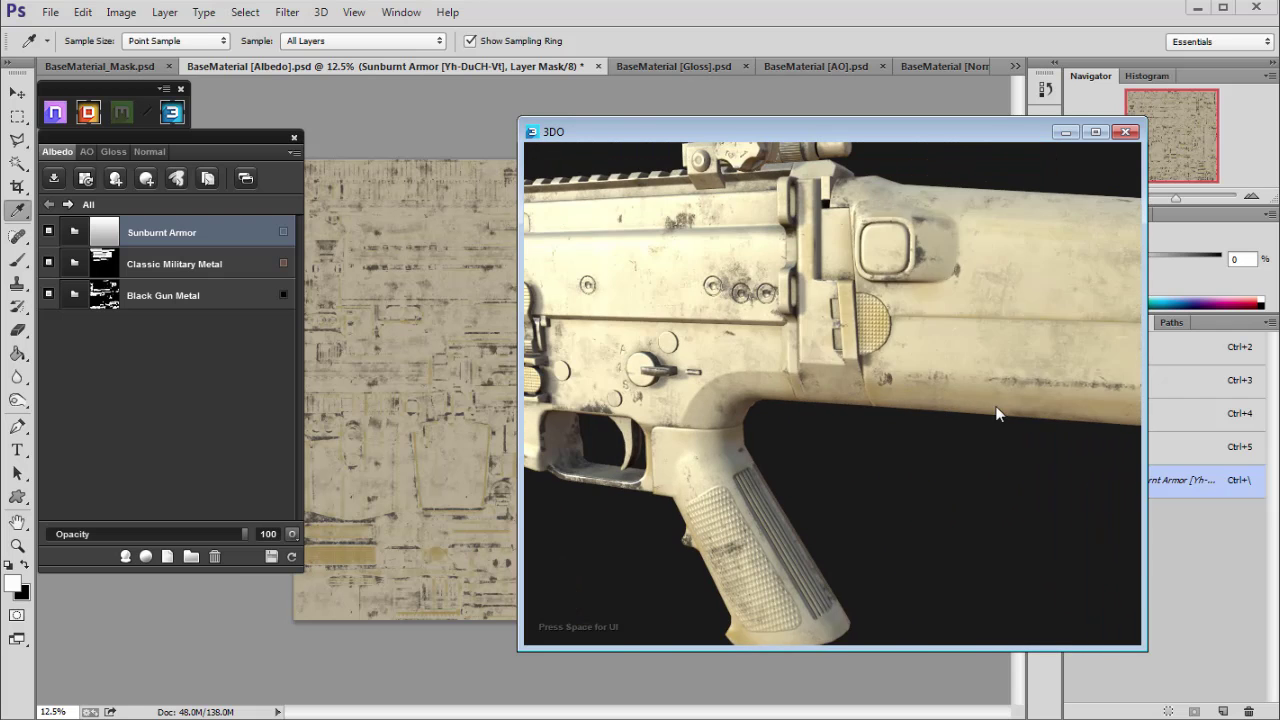
pyautogui.click(108, 234)
pyautogui.click(104, 236)
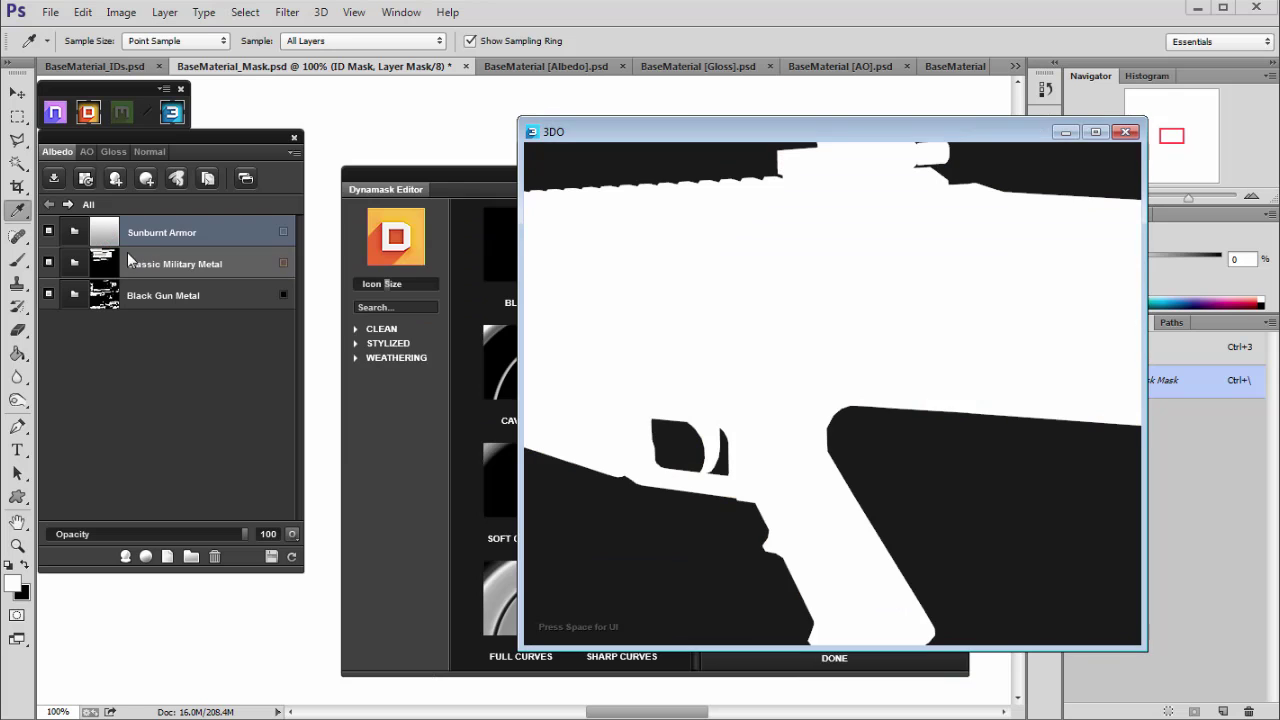
pyautogui.click(77, 234)
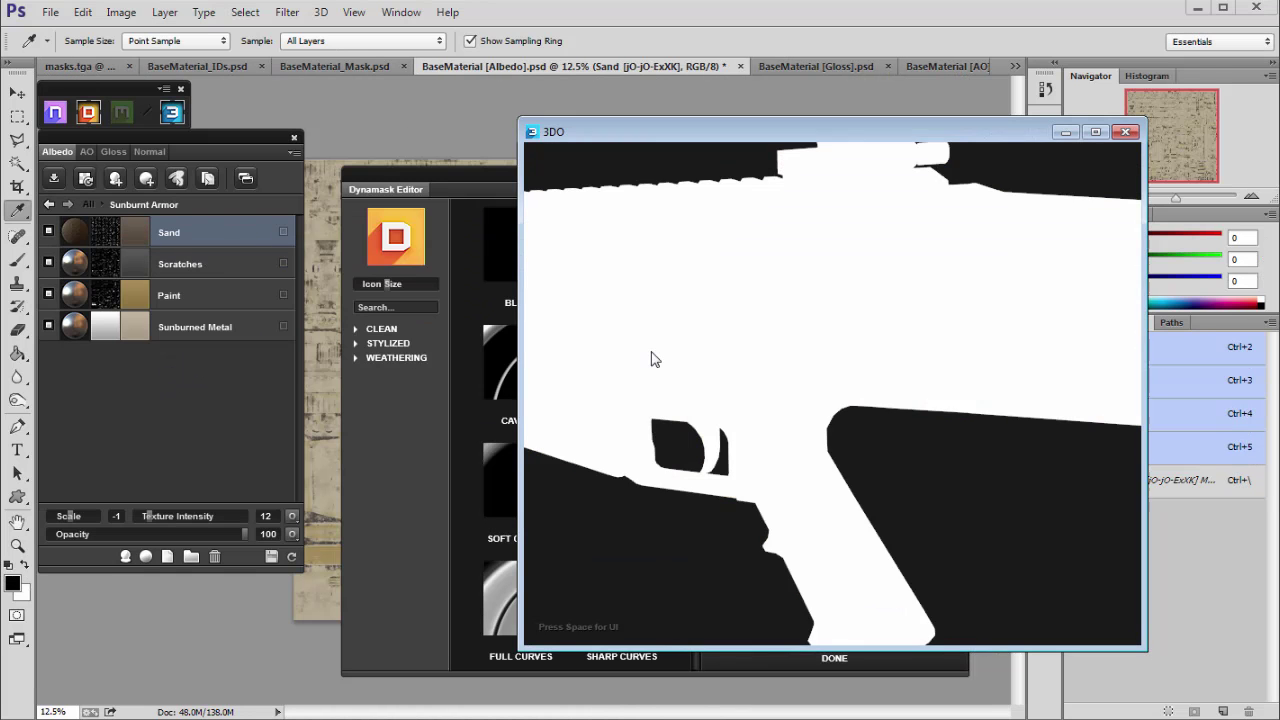
pyautogui.click(834, 661)
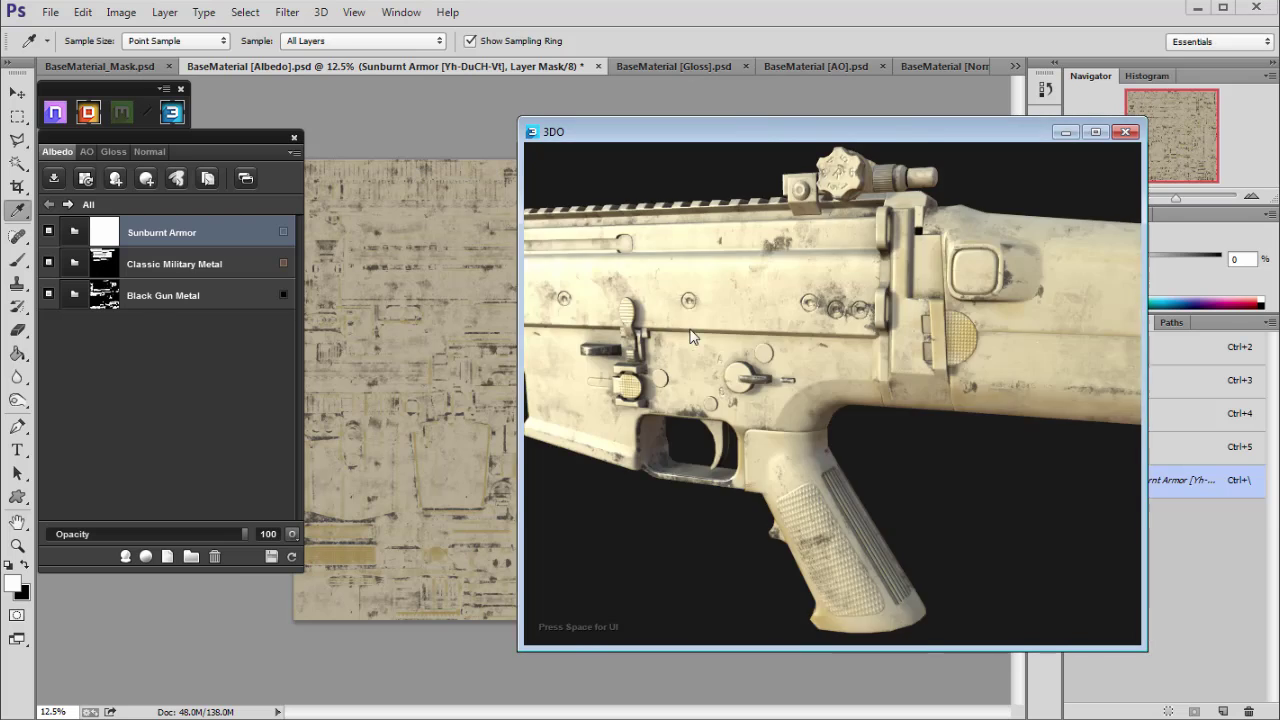
# Step: Inspect the trigger area up close in 3DO and open the Sunburnt Armor group's Scratches mask for editing
pyautogui.moveTo(691, 337); pyautogui.dragTo(925, 360)
pyautogui.scroll(3, 828, 306)
pyautogui.scroll(-3, 868, 310)
pyautogui.scroll(2, 821, 342)
pyautogui.scroll(2, 822, 336)
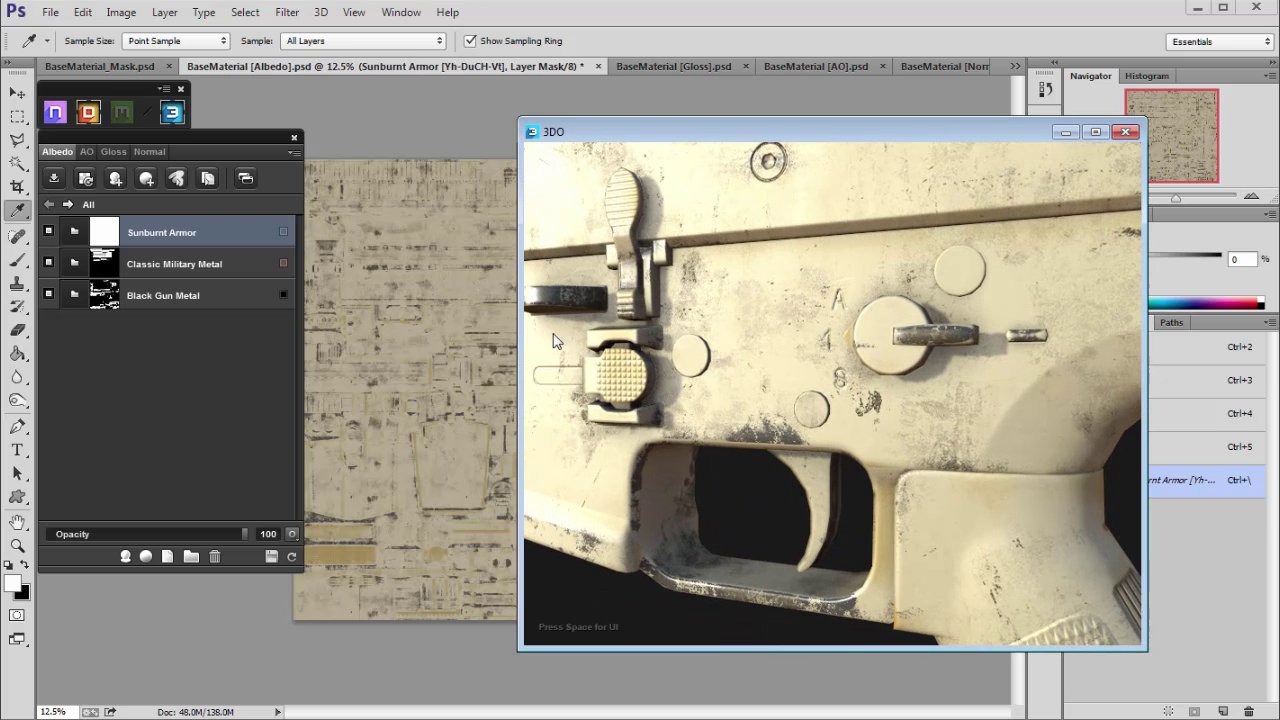
pyautogui.click(72, 233)
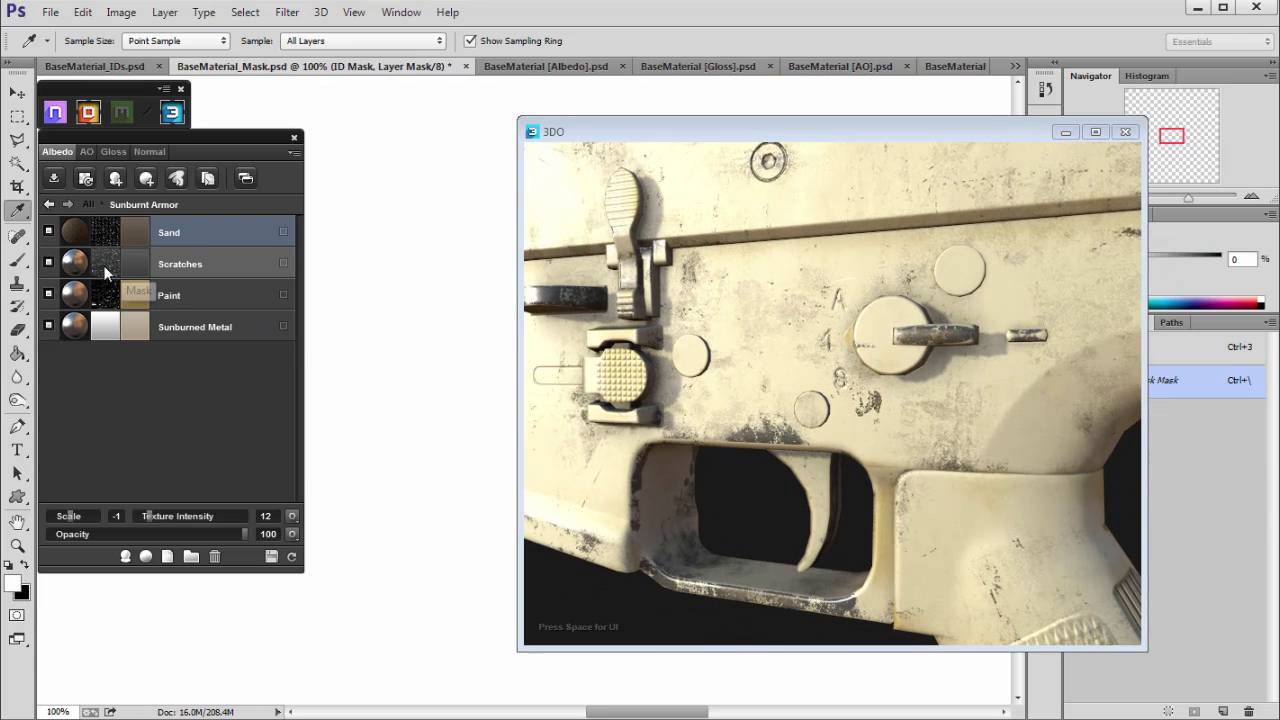
pyautogui.click(105, 264)
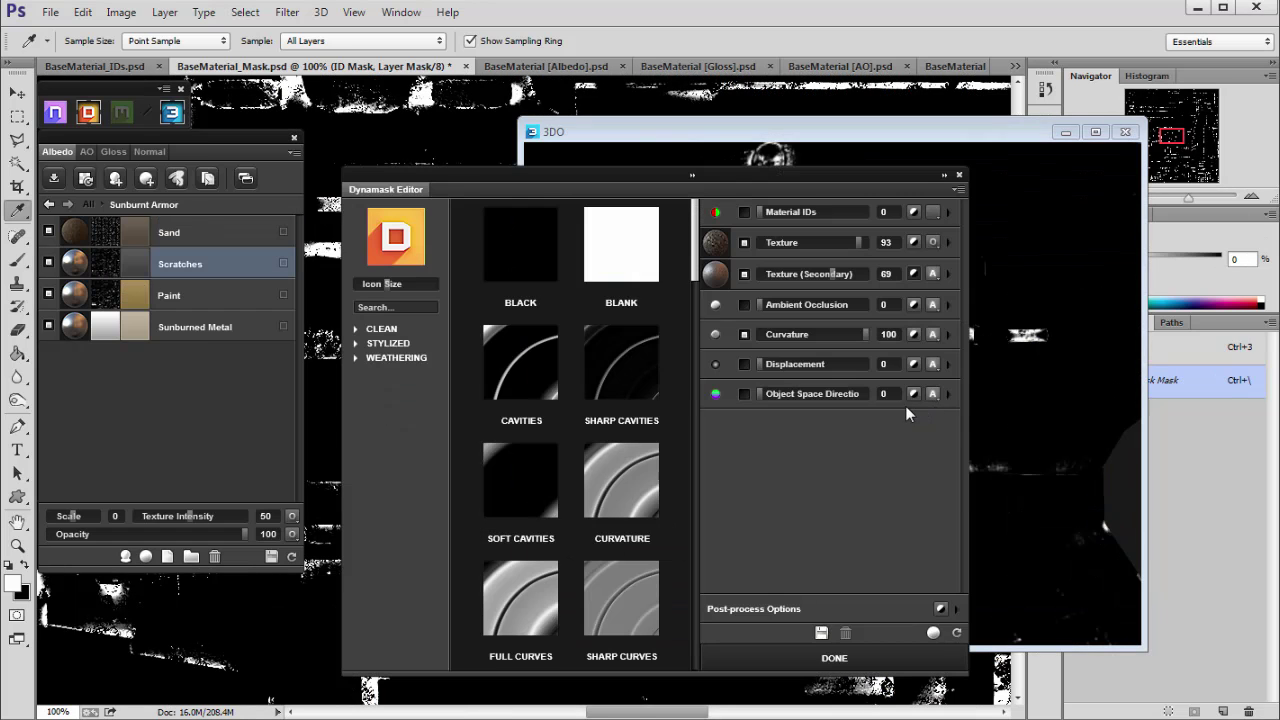
# Step: Move the Dynamask Editor beside the 3DO preview and set the Scratches mask's secondary texture to 69 and its texture to 19
pyautogui.moveTo(892, 175); pyautogui.dragTo(562, 125)
pyautogui.click(933, 285)
pyautogui.scroll(-3, 935, 287)
pyautogui.moveTo(937, 287); pyautogui.dragTo(751, 316)
pyautogui.scroll(4, 751, 316)
pyautogui.moveTo(795, 415); pyautogui.dragTo(1100, 303)
pyautogui.click(496, 383)
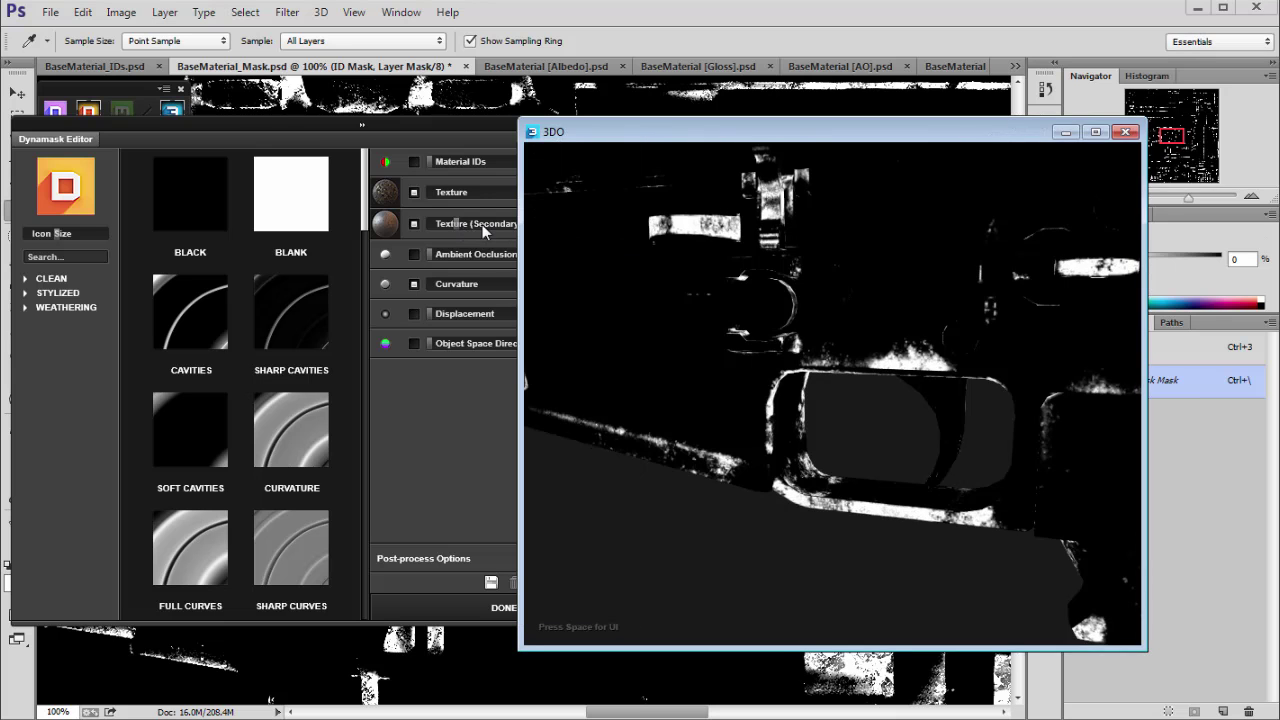
pyautogui.click(503, 225)
pyautogui.click(470, 193)
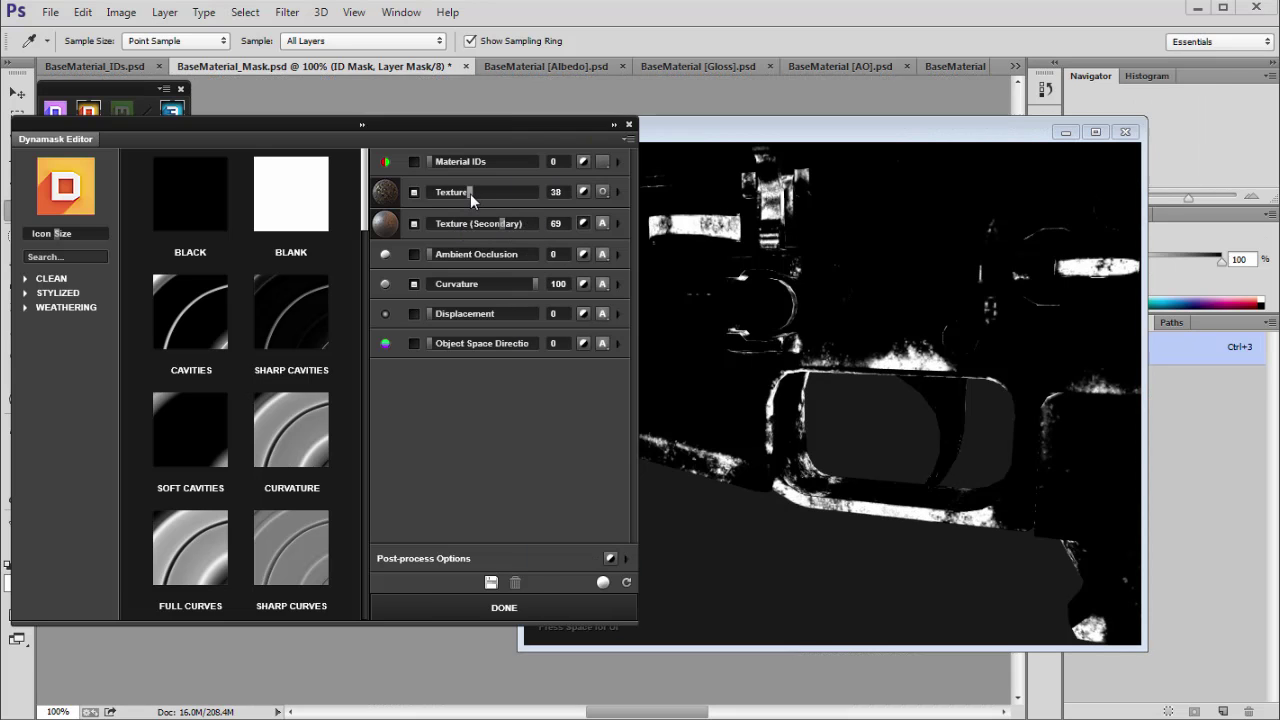
pyautogui.moveTo(470, 193); pyautogui.dragTo(449, 192)
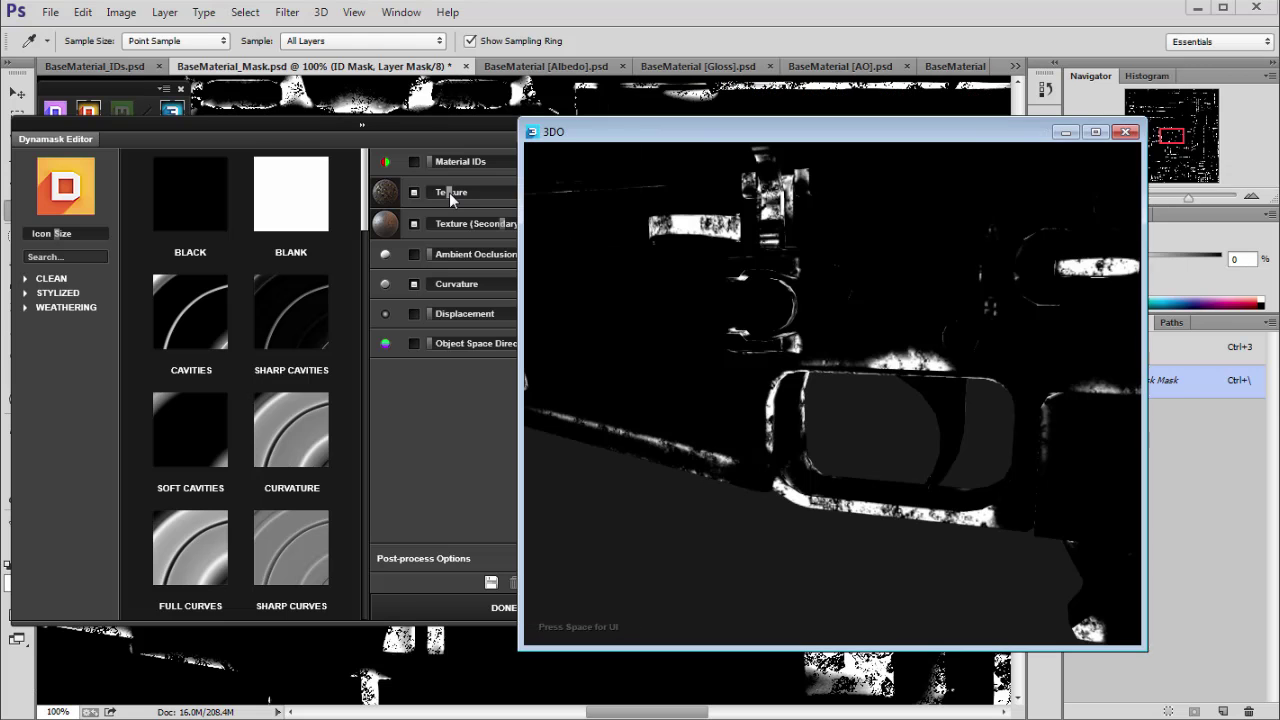
# Step: Expand the Curvature settings of the Scratches mask and lower their brightness below zero
pyautogui.moveTo(937, 342); pyautogui.dragTo(886, 339)
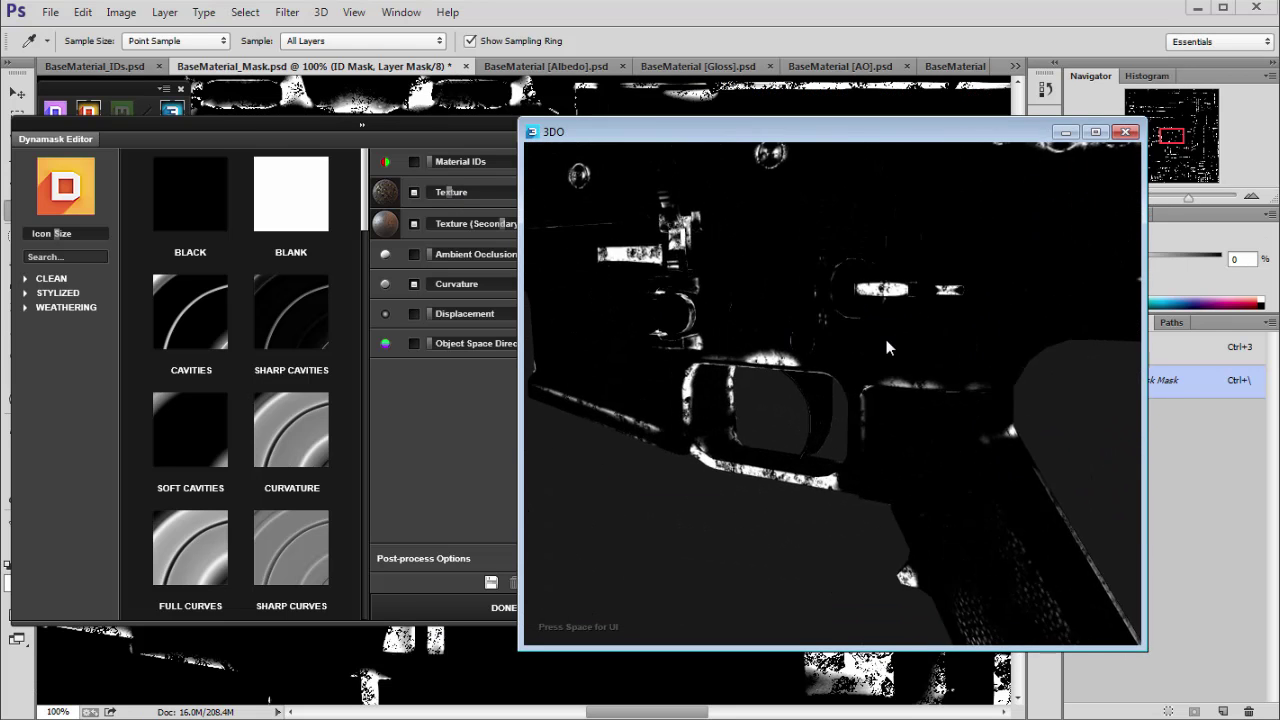
pyautogui.click(436, 401)
pyautogui.click(619, 283)
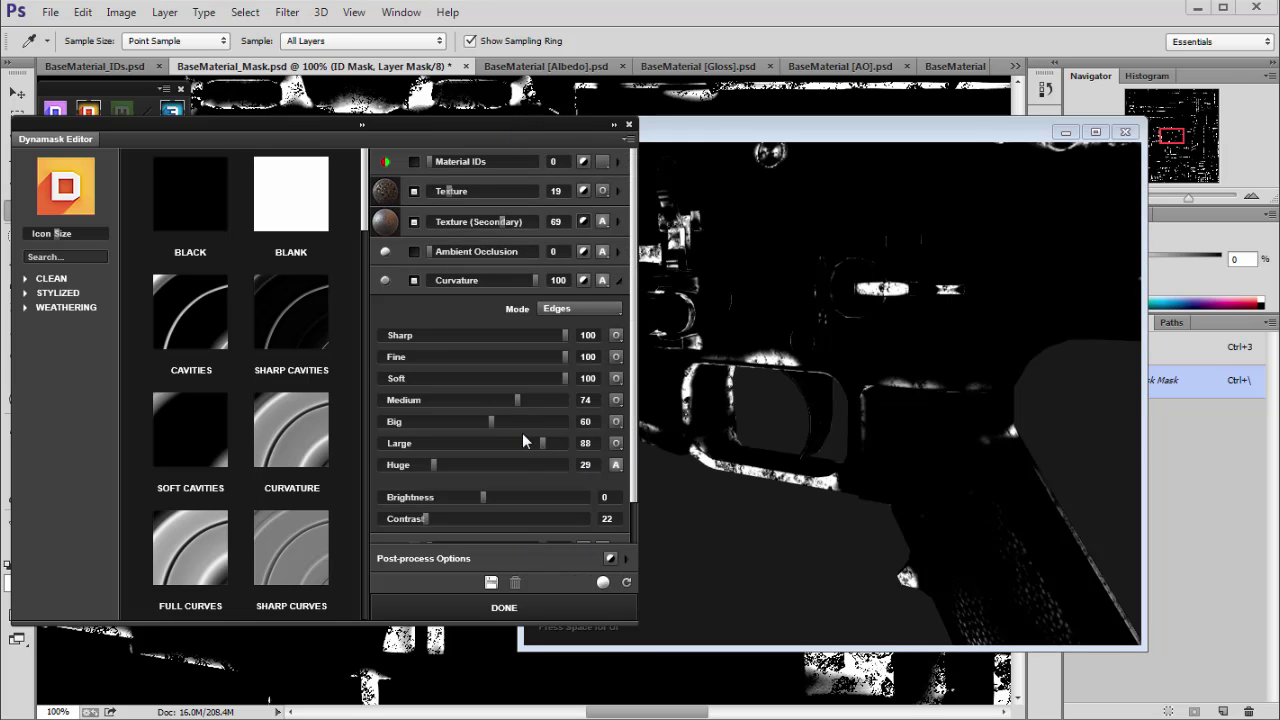
pyautogui.scroll(-1, 520, 460)
pyautogui.click(437, 486)
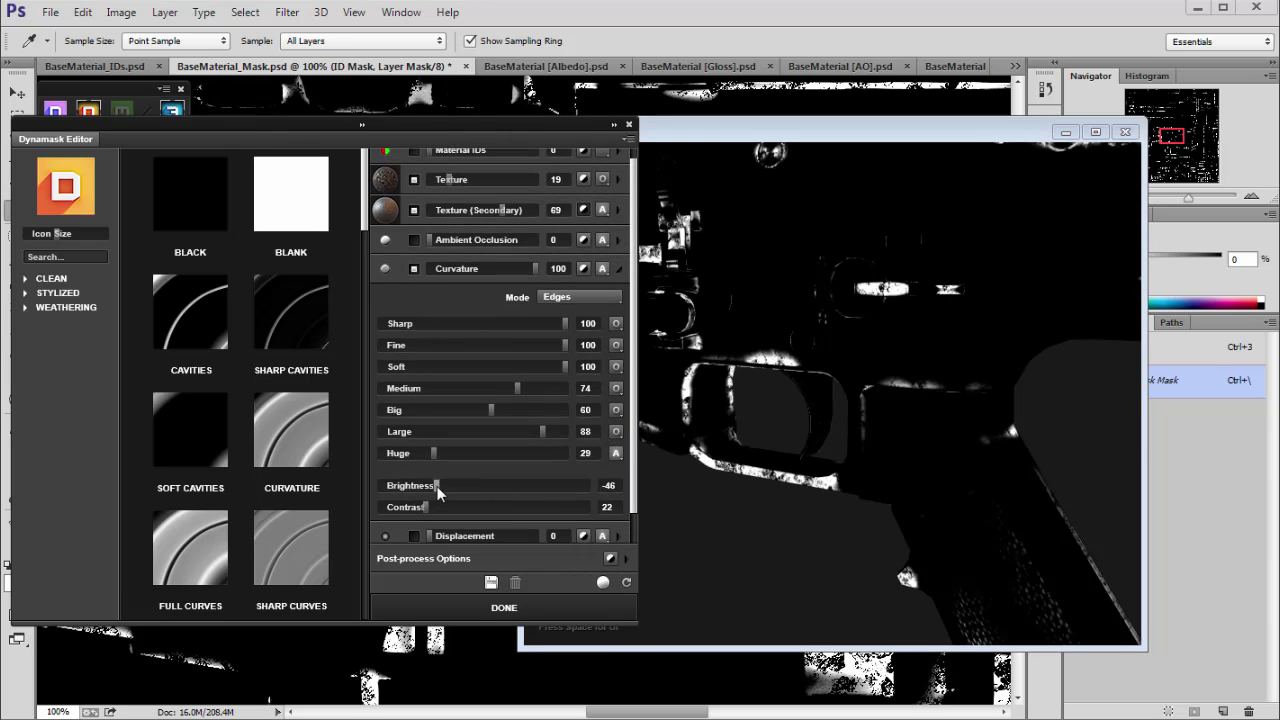
pyautogui.moveTo(437, 486); pyautogui.dragTo(469, 485)
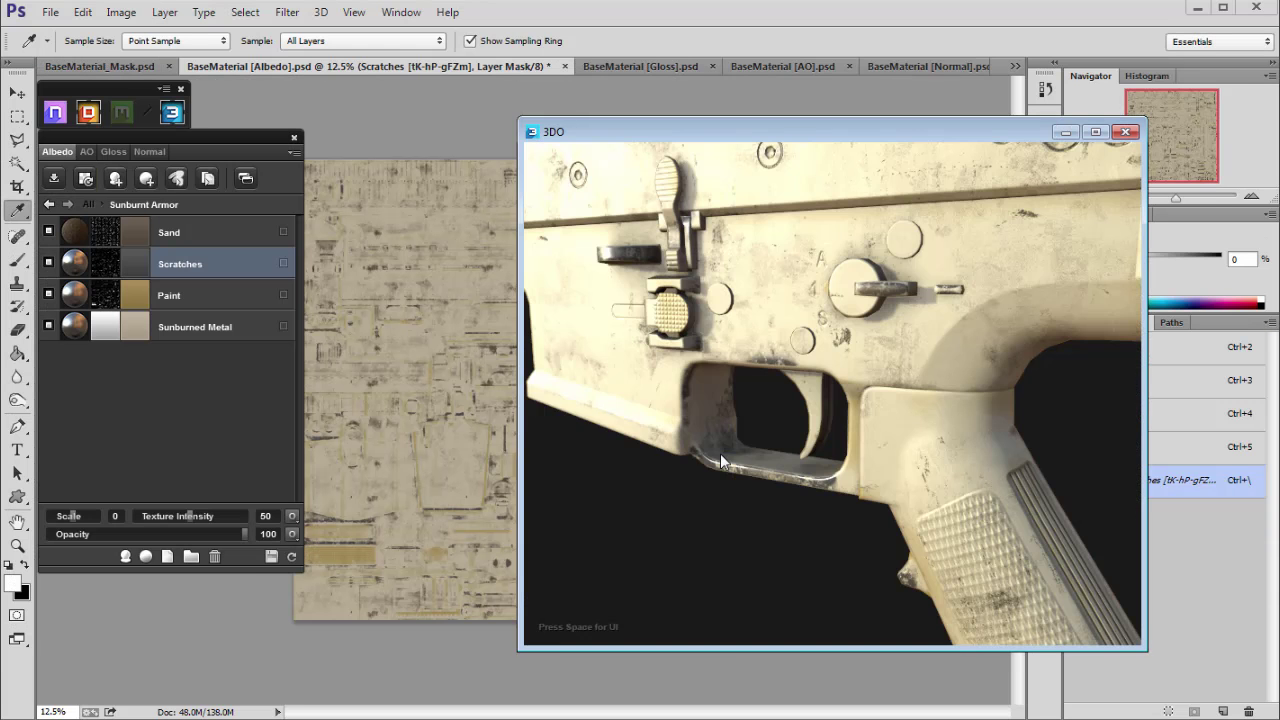
# Step: Check the scratches around the trigger guard in 3DO and hide the Scratches layer of Sunburnt Armor
pyautogui.moveTo(880, 452); pyautogui.dragTo(941, 461)
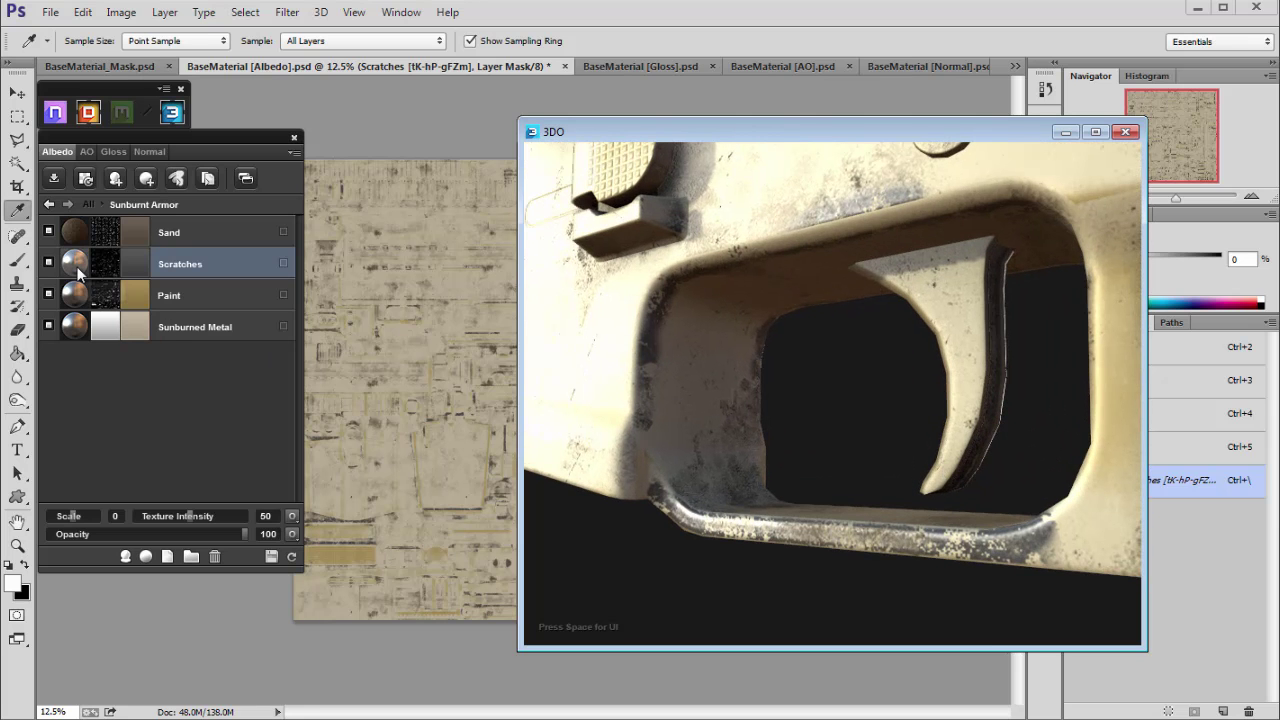
pyautogui.moveTo(737, 458)
pyautogui.mouseDown()
pyautogui.moveTo(737, 418)
pyautogui.moveTo(755, 425)
pyautogui.moveTo(682, 376)
pyautogui.moveTo(752, 436)
pyautogui.mouseUp()
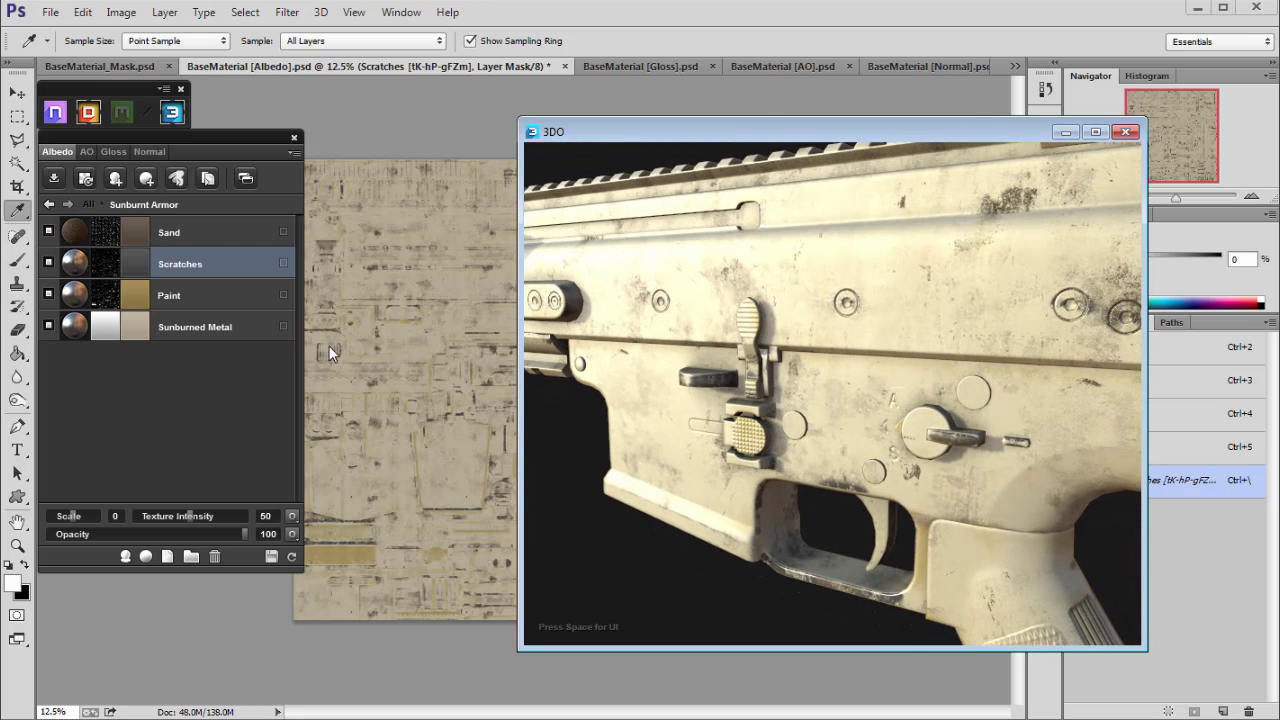
pyautogui.click(51, 263)
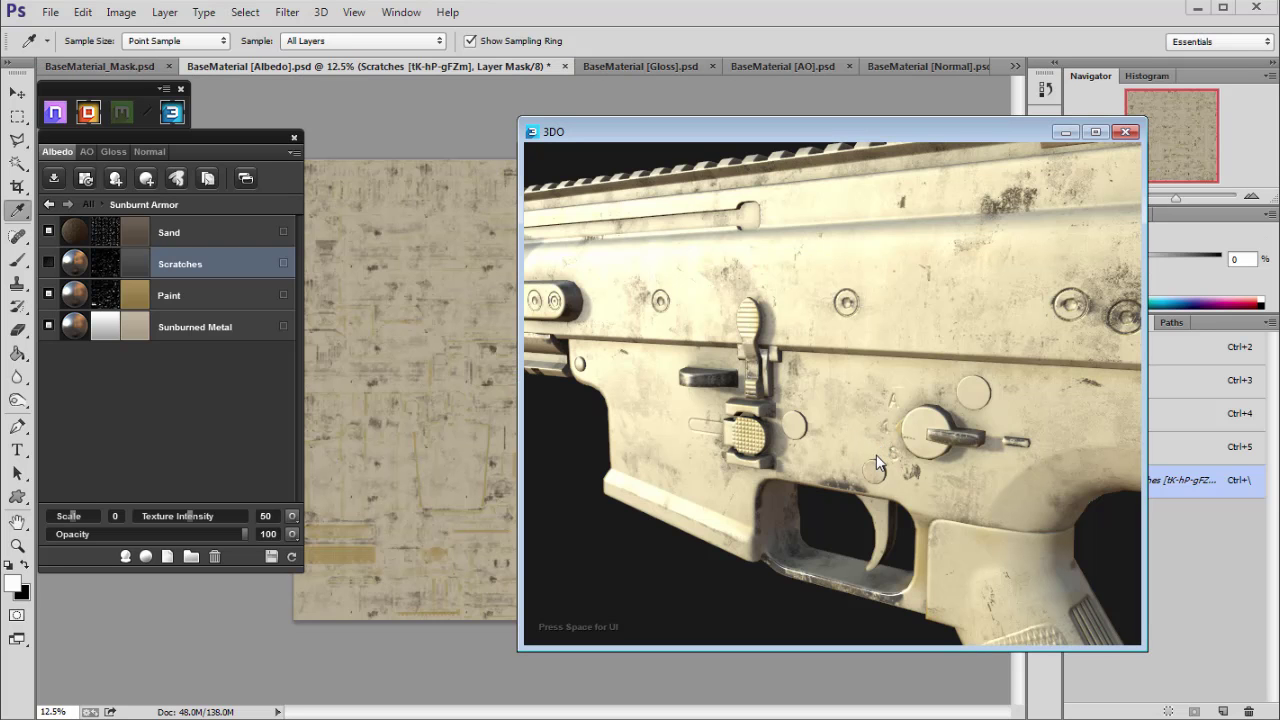
# Step: Toggle the Sand layer of Sunburnt Armor off and back on and compare its effect on the rifle in 3DO
pyautogui.moveTo(866, 457)
pyautogui.mouseDown()
pyautogui.moveTo(894, 390)
pyautogui.moveTo(776, 445)
pyautogui.moveTo(792, 437)
pyautogui.moveTo(771, 423)
pyautogui.moveTo(922, 465)
pyautogui.moveTo(880, 472)
pyautogui.moveTo(918, 400)
pyautogui.moveTo(684, 366)
pyautogui.mouseUp()
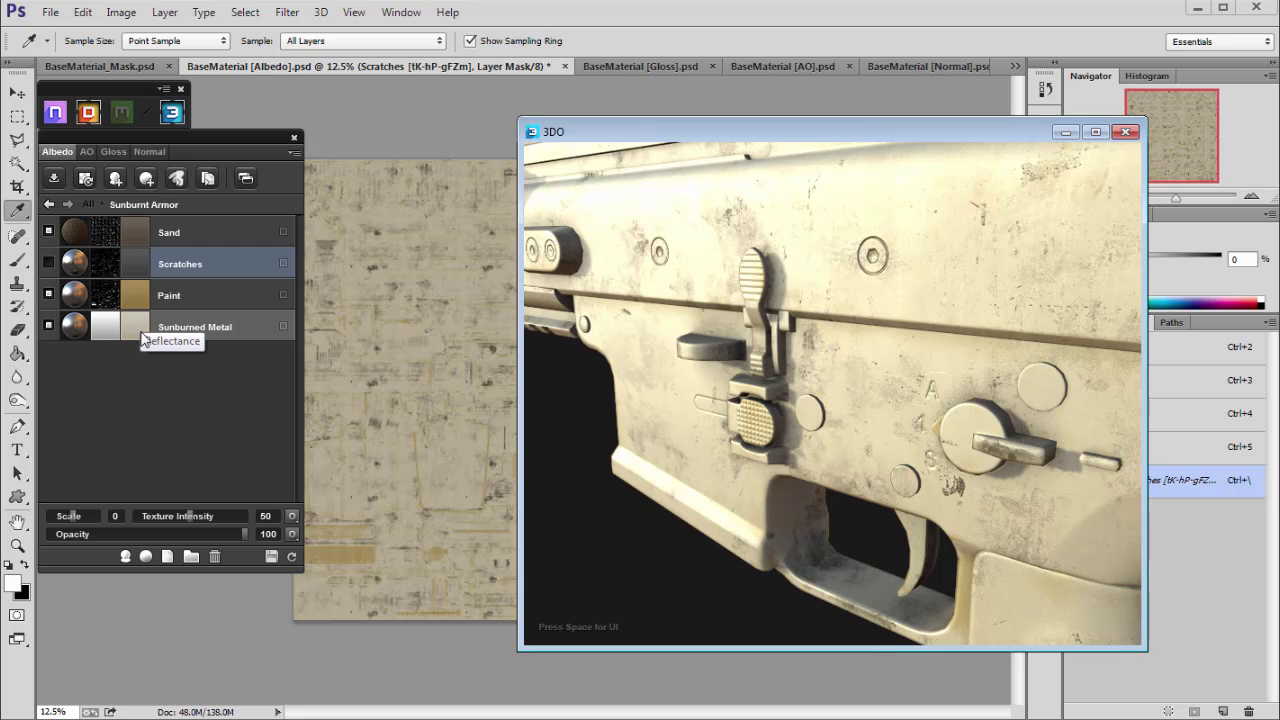
pyautogui.click(48, 230)
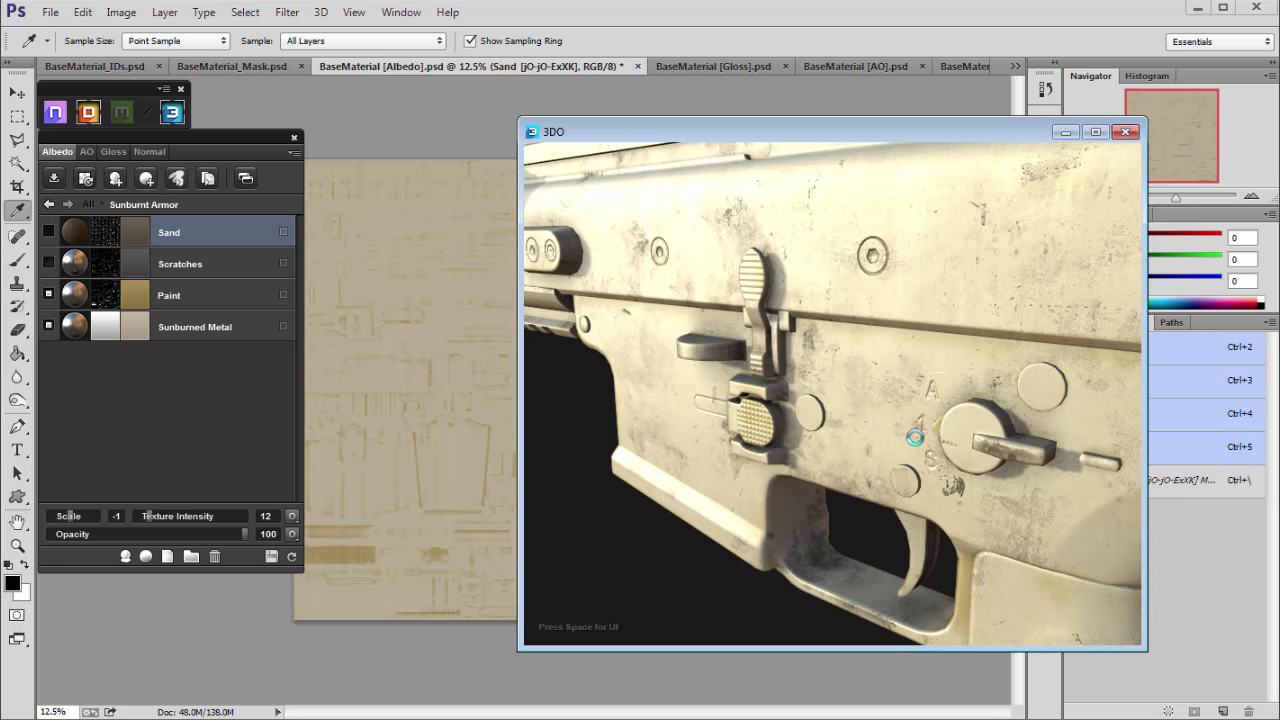
pyautogui.moveTo(885, 436); pyautogui.dragTo(925, 424)
pyautogui.click(48, 230)
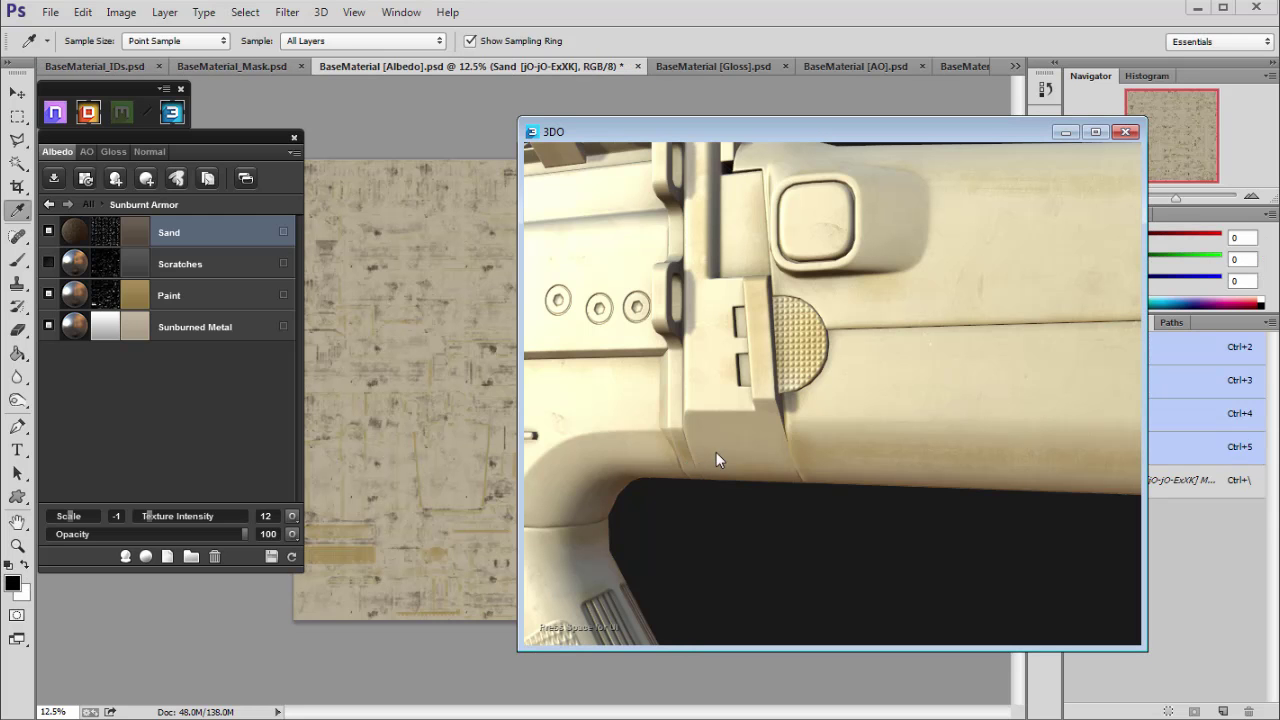
pyautogui.moveTo(669, 485); pyautogui.dragTo(921, 455)
# Step: Open the Sand layer's mask for editing, move the Dynamask Editor beside the 3DO preview and inspect the trigger area
pyautogui.click(170, 289)
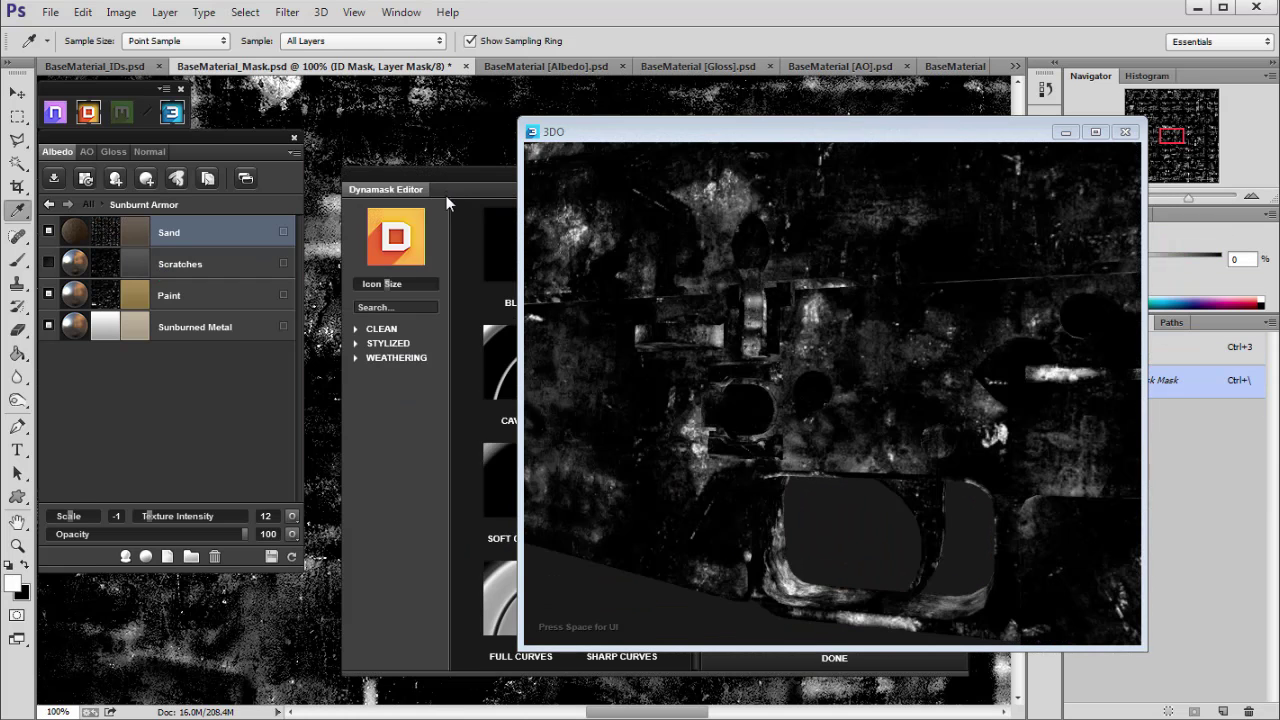
pyautogui.moveTo(454, 185); pyautogui.dragTo(222, 160)
pyautogui.click(850, 295)
pyautogui.scroll(-5, 850, 295)
pyautogui.moveTo(850, 295); pyautogui.dragTo(966, 359)
pyautogui.scroll(5, 872, 370)
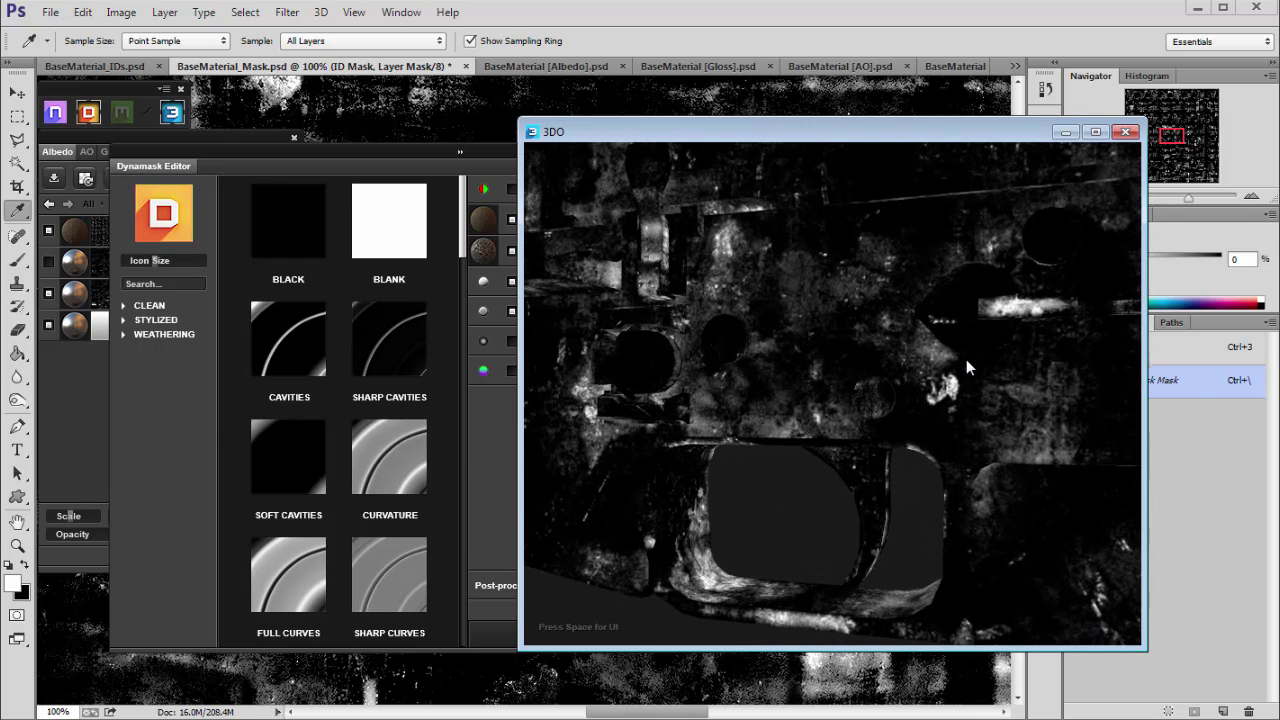
pyautogui.moveTo(431, 155); pyautogui.dragTo(348, 152)
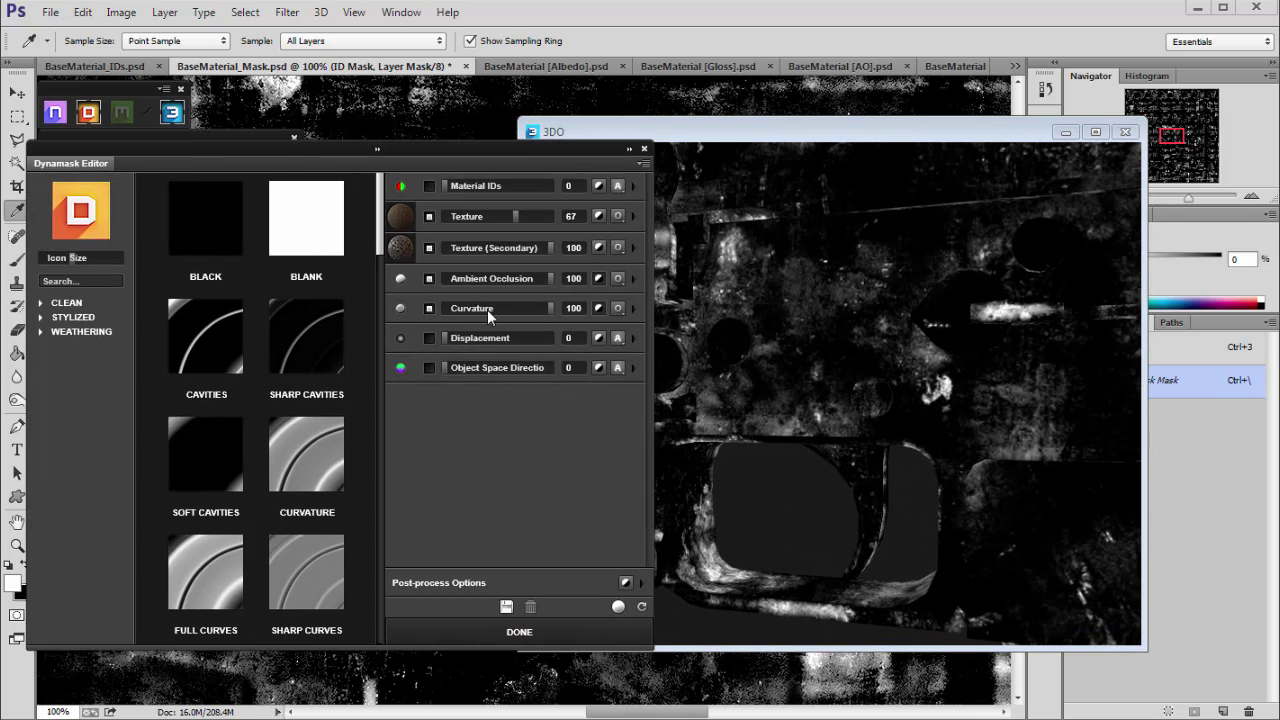
# Step: Set the Curvature strength of the Sand mask to 90
pyautogui.click(736, 374)
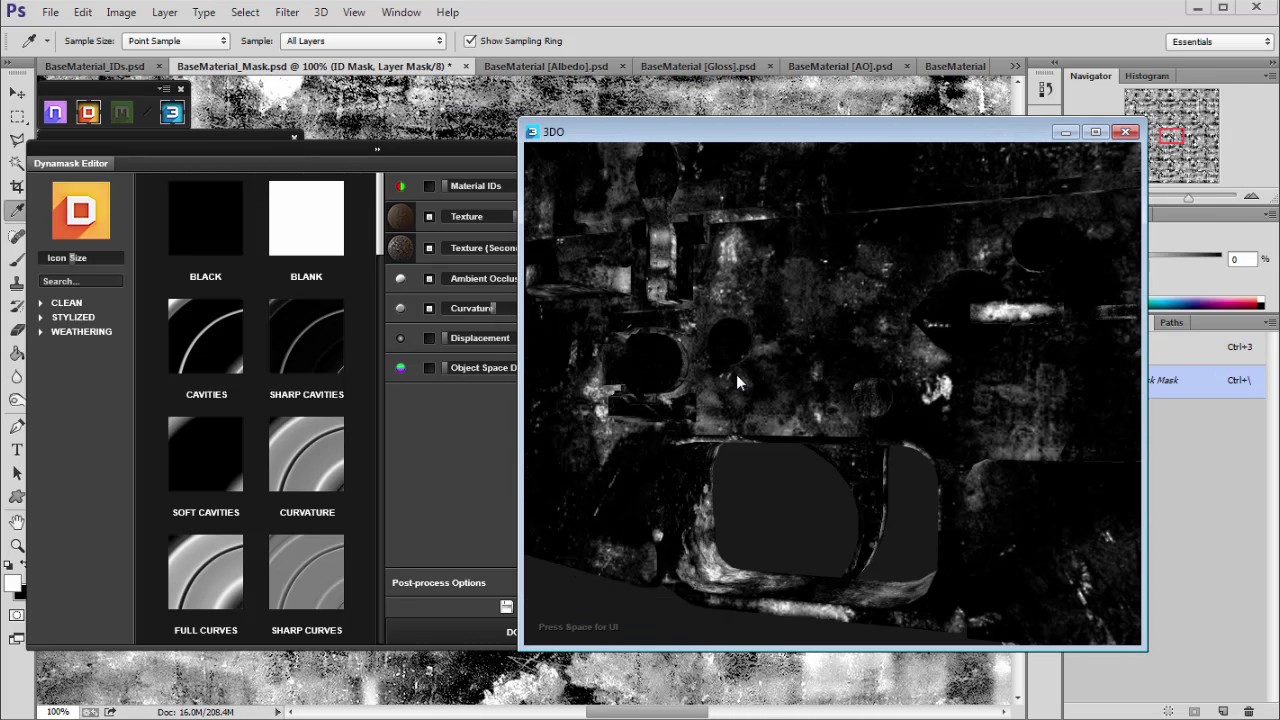
pyautogui.click(421, 151)
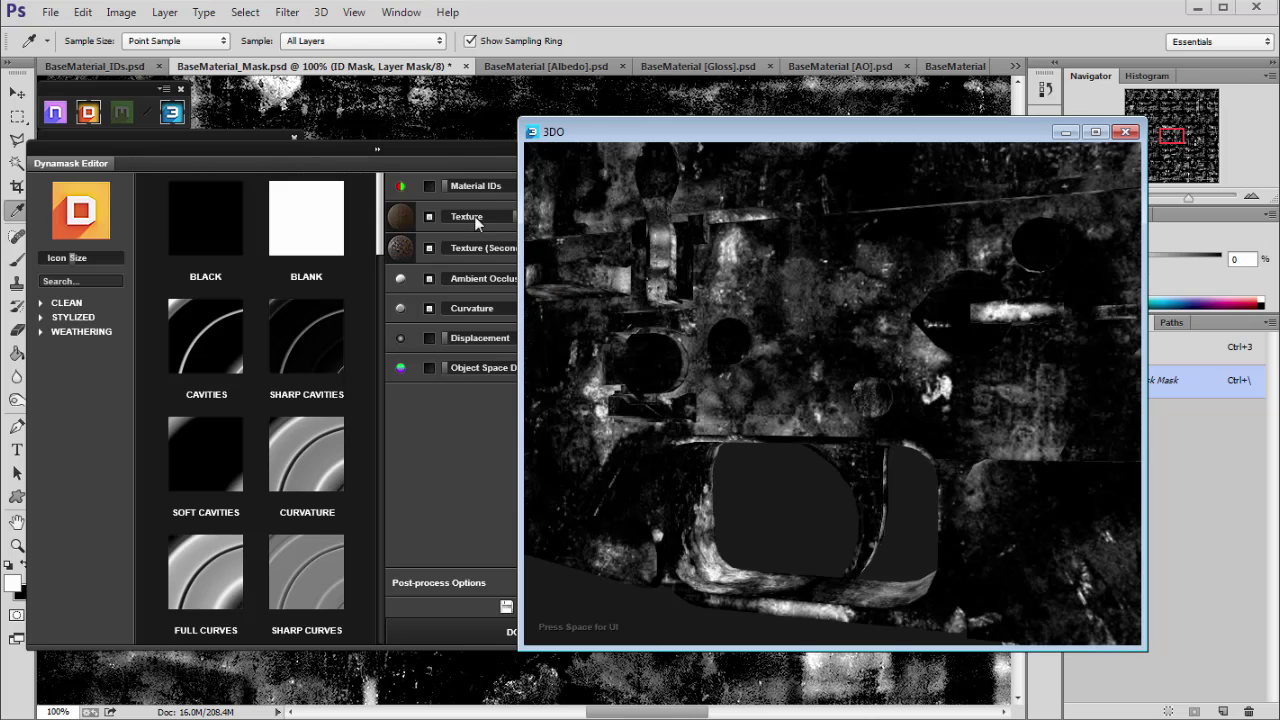
pyautogui.click(470, 479)
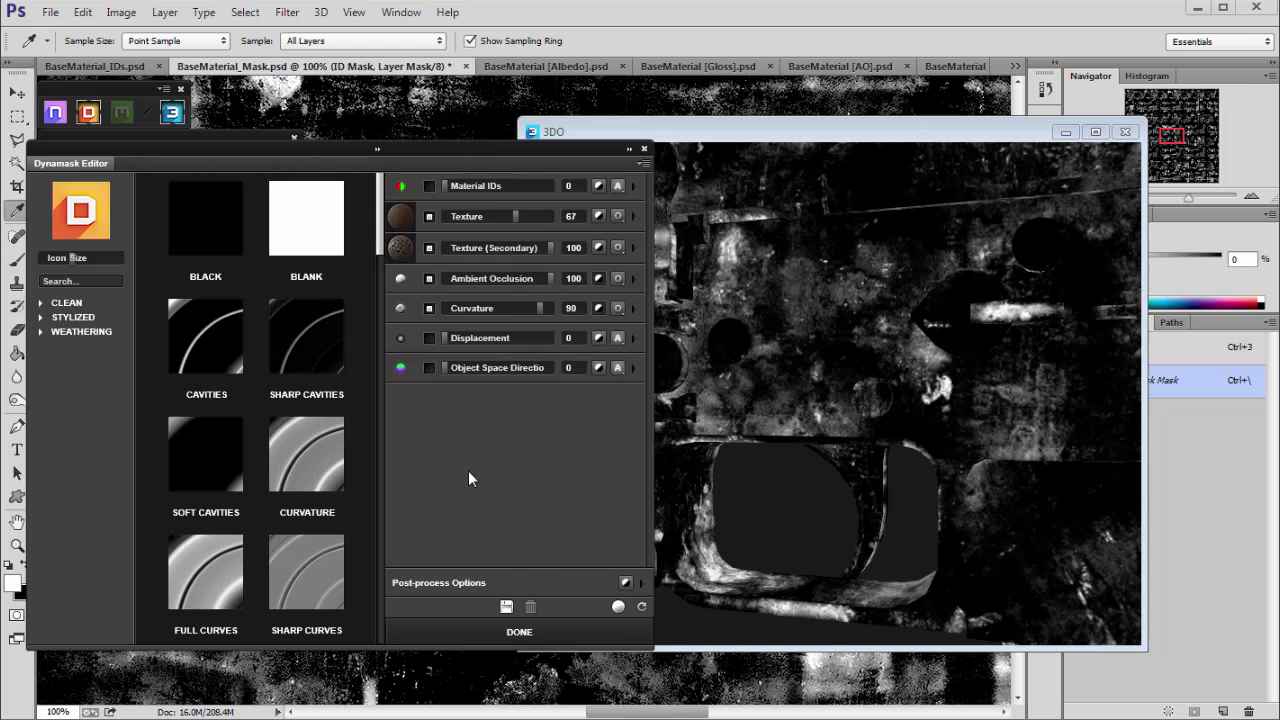
# Step: Expand the Sand mask's Curvature settings, set their brightness to 77 and check the mask along the rifle in 3DO
pyautogui.click(632, 308)
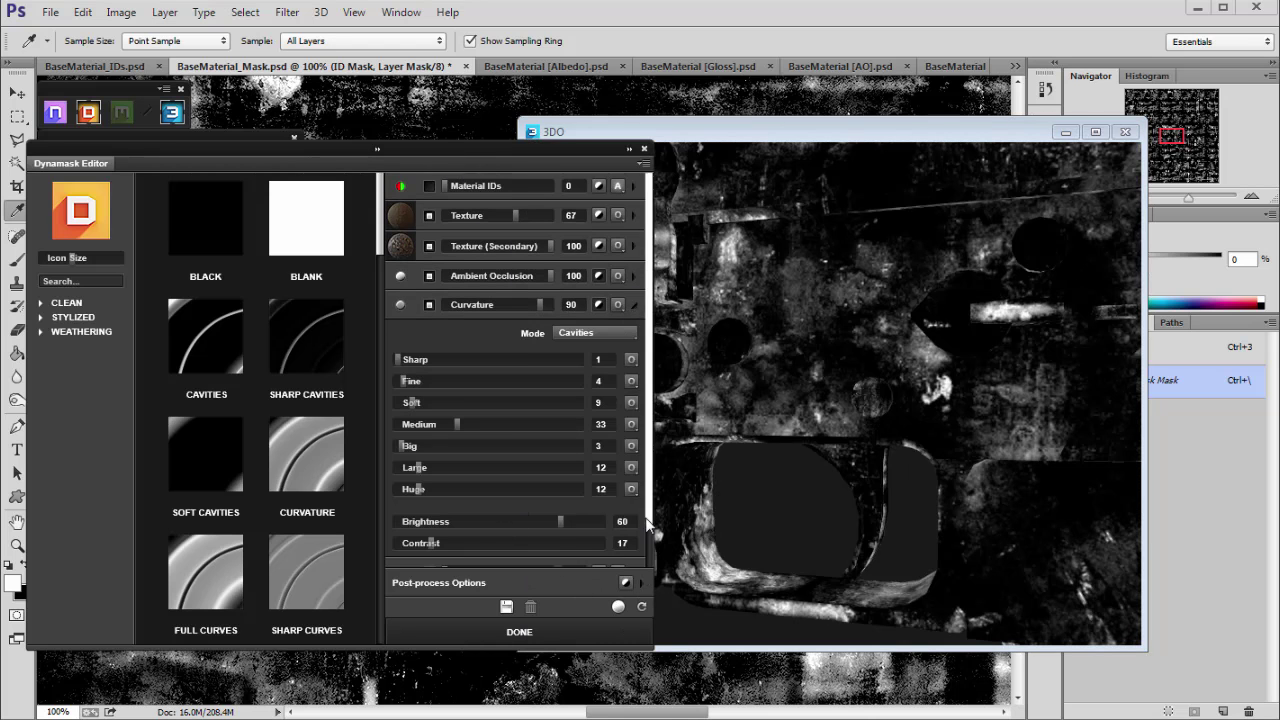
pyautogui.scroll(-1, 645, 517)
pyautogui.click(458, 495)
pyautogui.moveTo(458, 495); pyautogui.dragTo(556, 496)
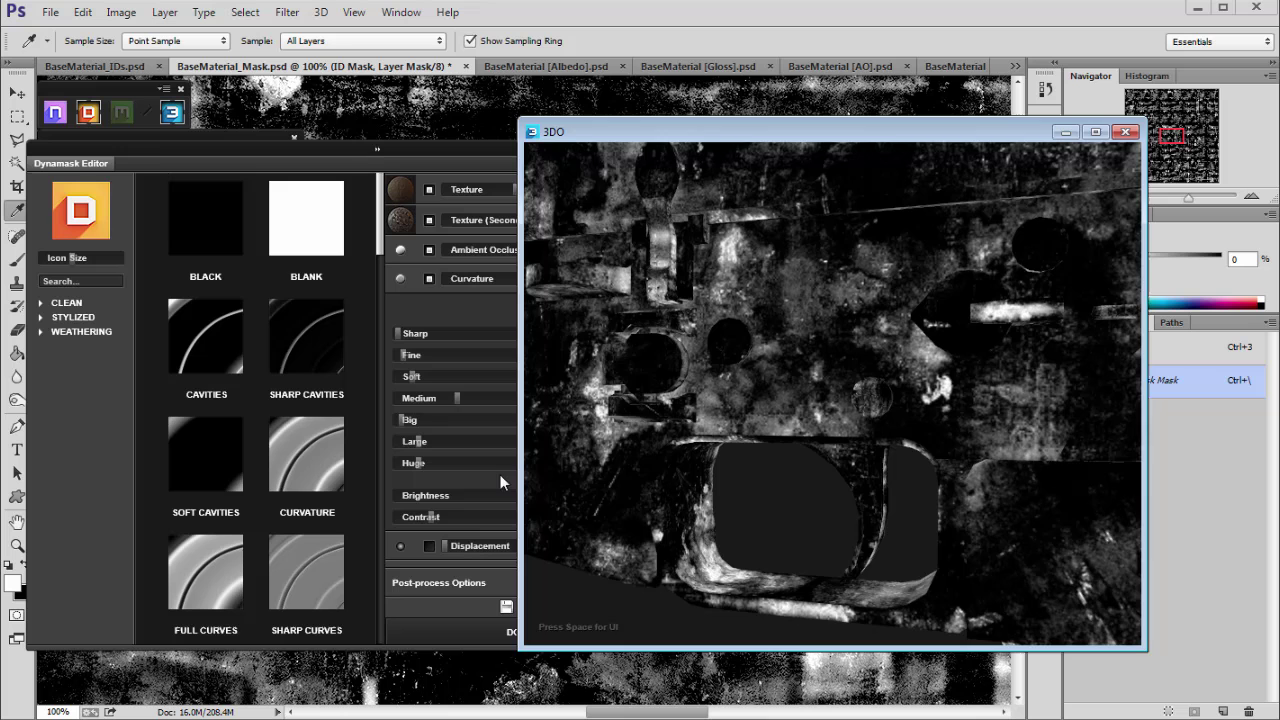
pyautogui.click(500, 476)
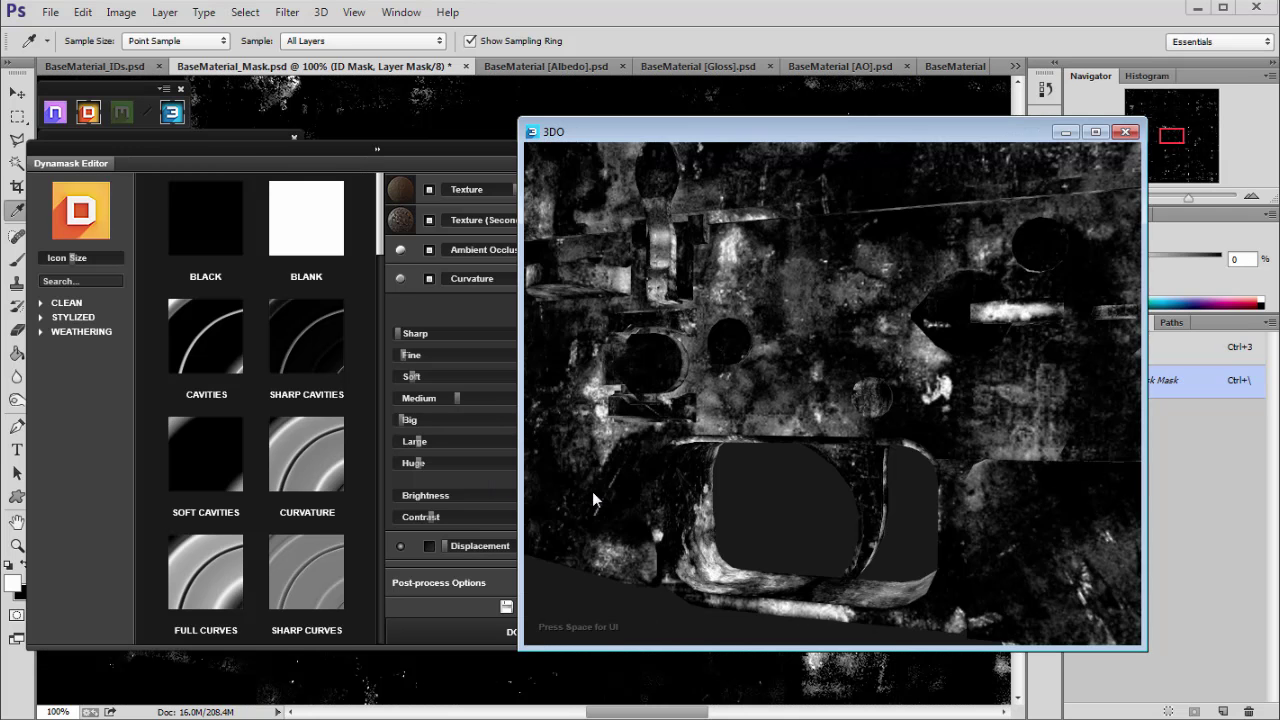
pyautogui.scroll(-4, 829, 301)
pyautogui.moveTo(829, 301); pyautogui.dragTo(478, 366)
pyautogui.click(579, 493)
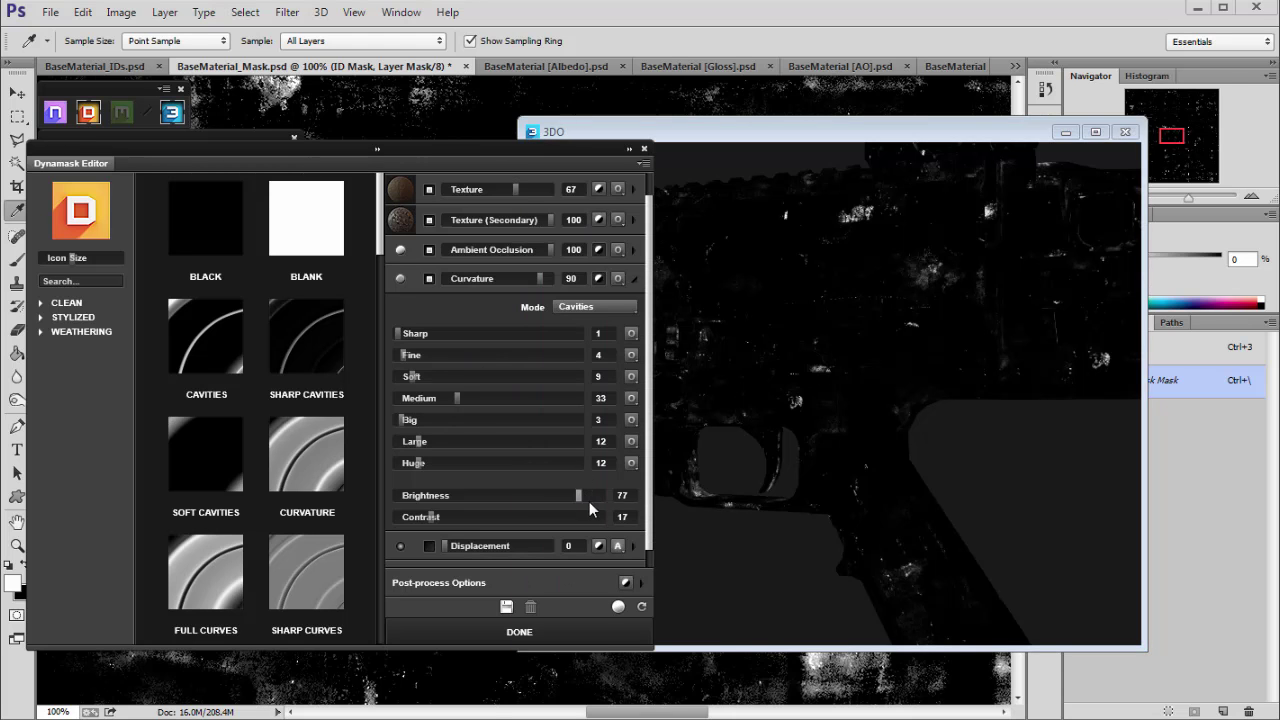
pyautogui.moveTo(714, 456); pyautogui.dragTo(443, 312)
pyautogui.click(443, 312)
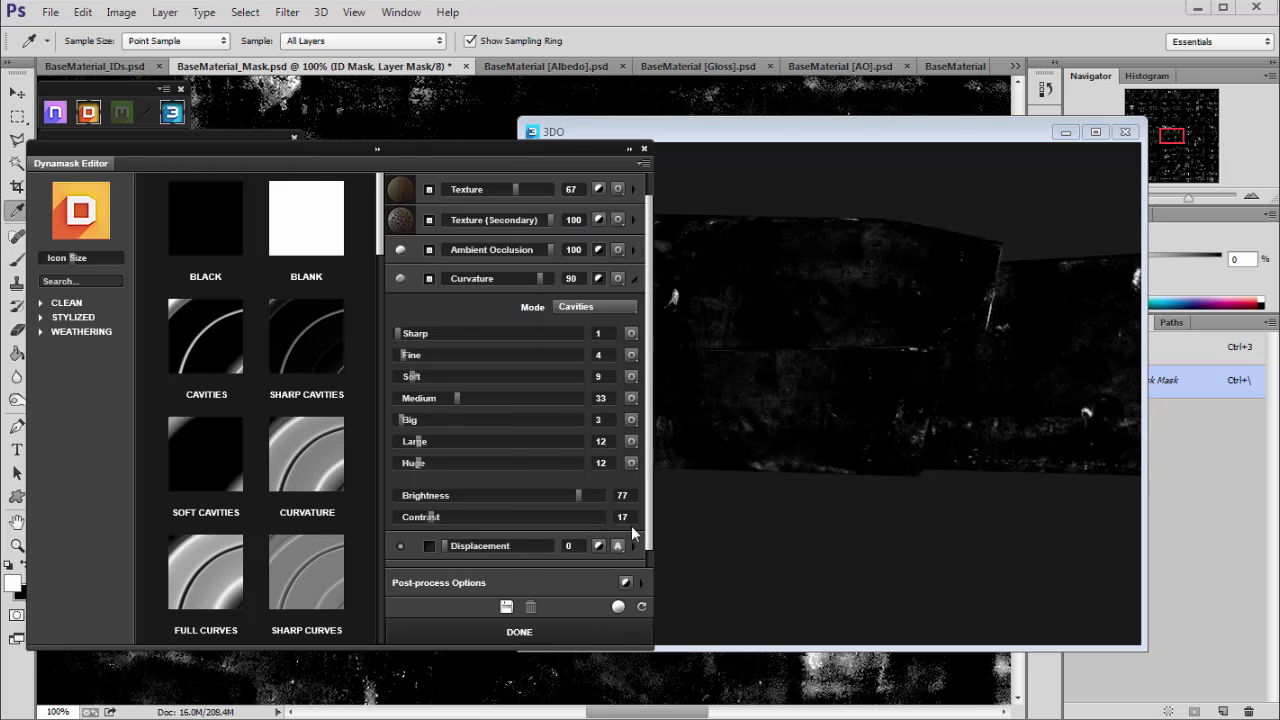
# Step: Set the Sand mask's post-process brightness to -16, apply the mask and check the sand on the rifle in 3DO
pyautogui.moveTo(649, 540); pyautogui.dragTo(645, 575)
pyautogui.click(642, 583)
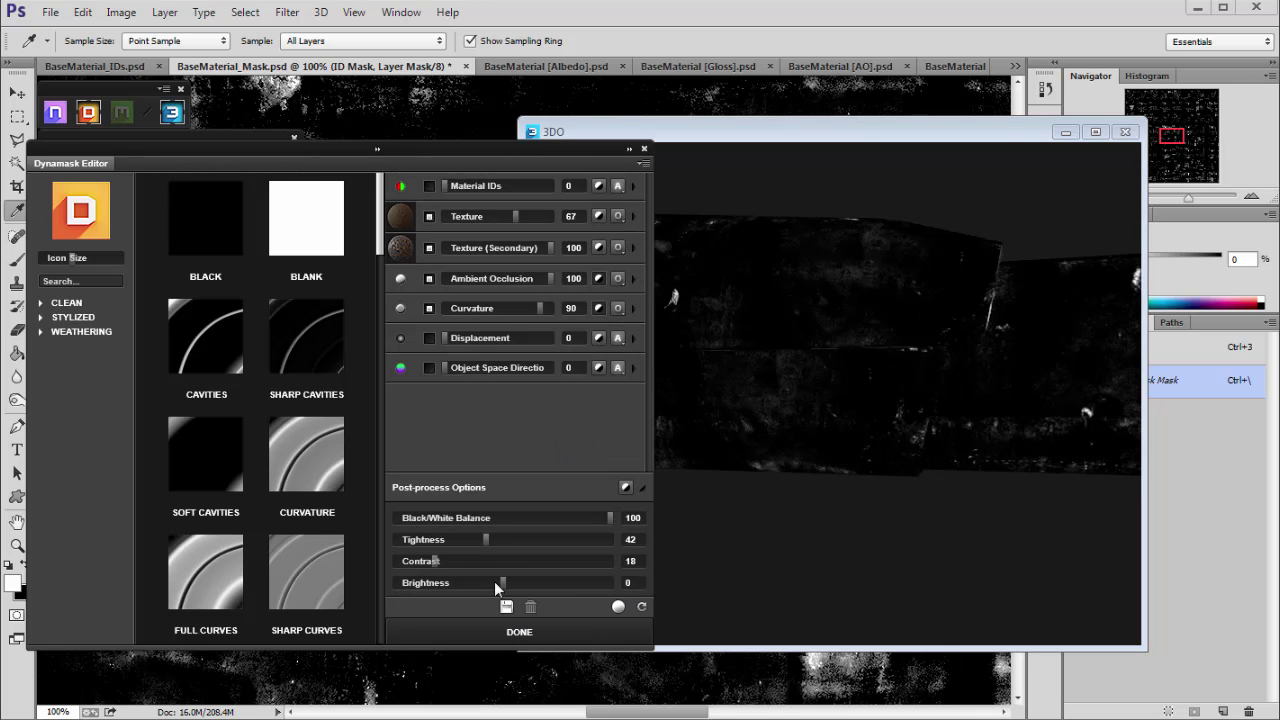
pyautogui.moveTo(494, 581); pyautogui.dragTo(486, 582)
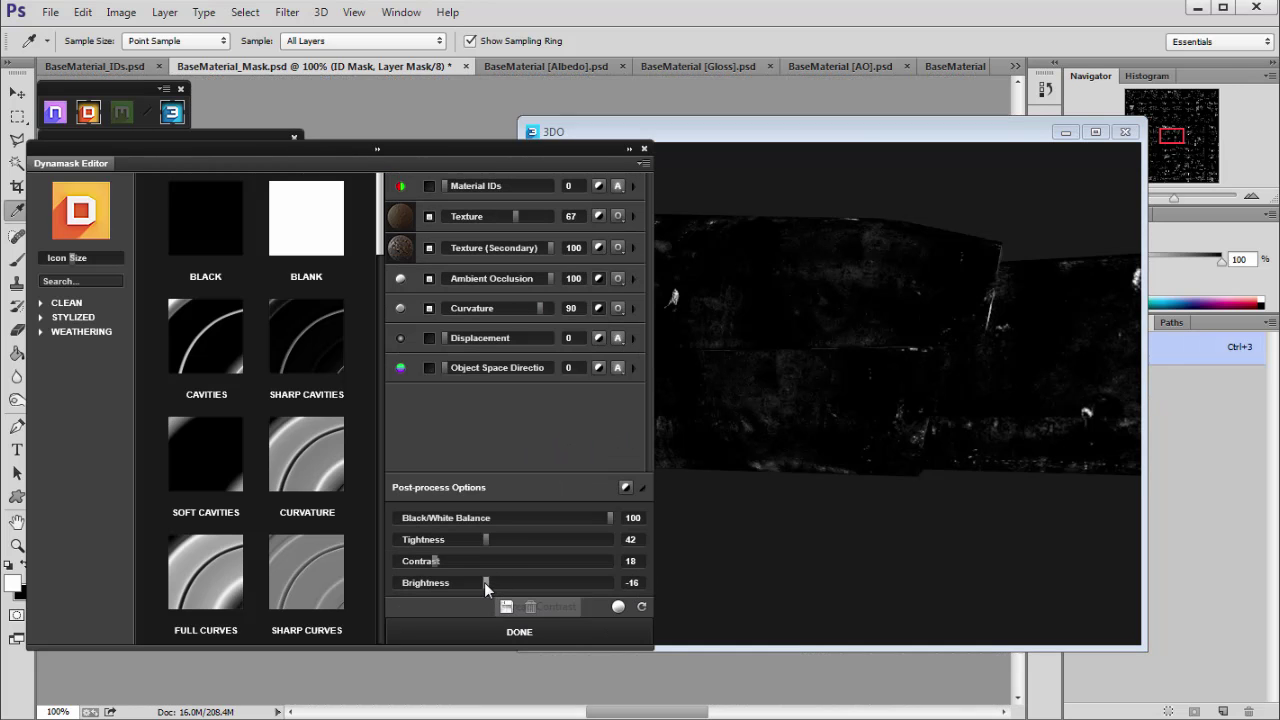
pyautogui.moveTo(655, 510); pyautogui.dragTo(924, 476)
pyautogui.scroll(3, 943, 498)
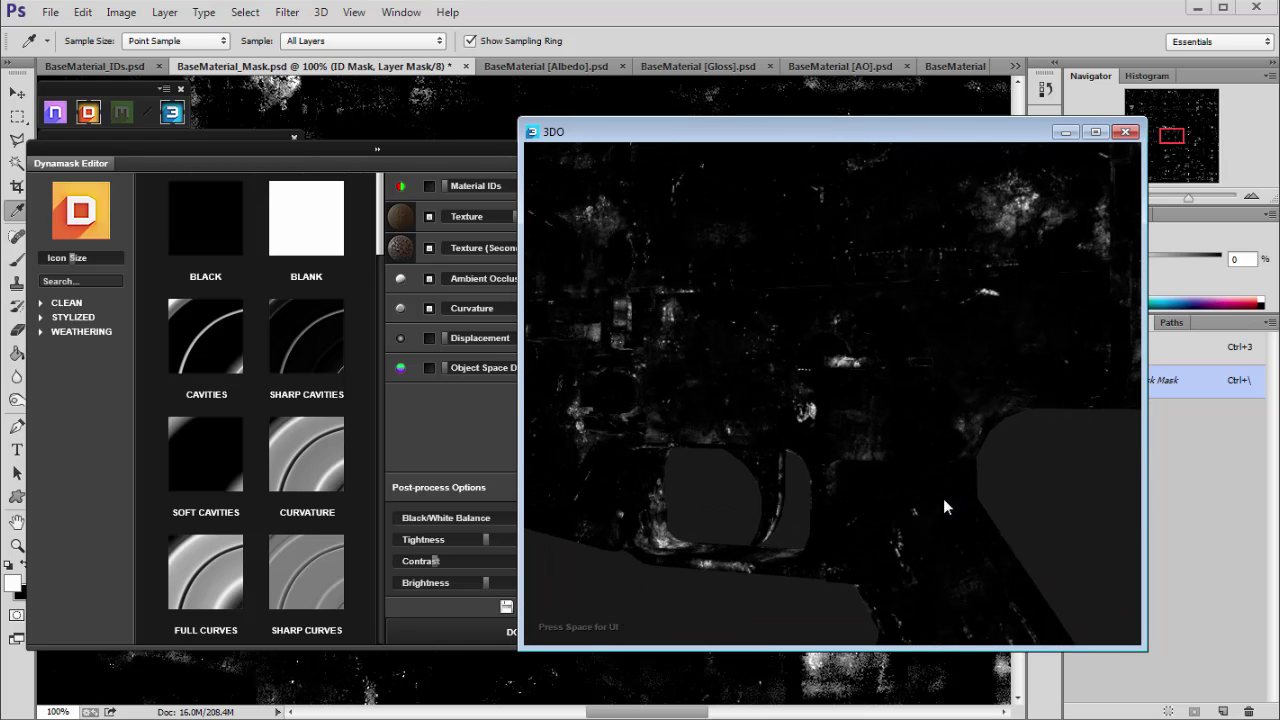
pyautogui.click(435, 155)
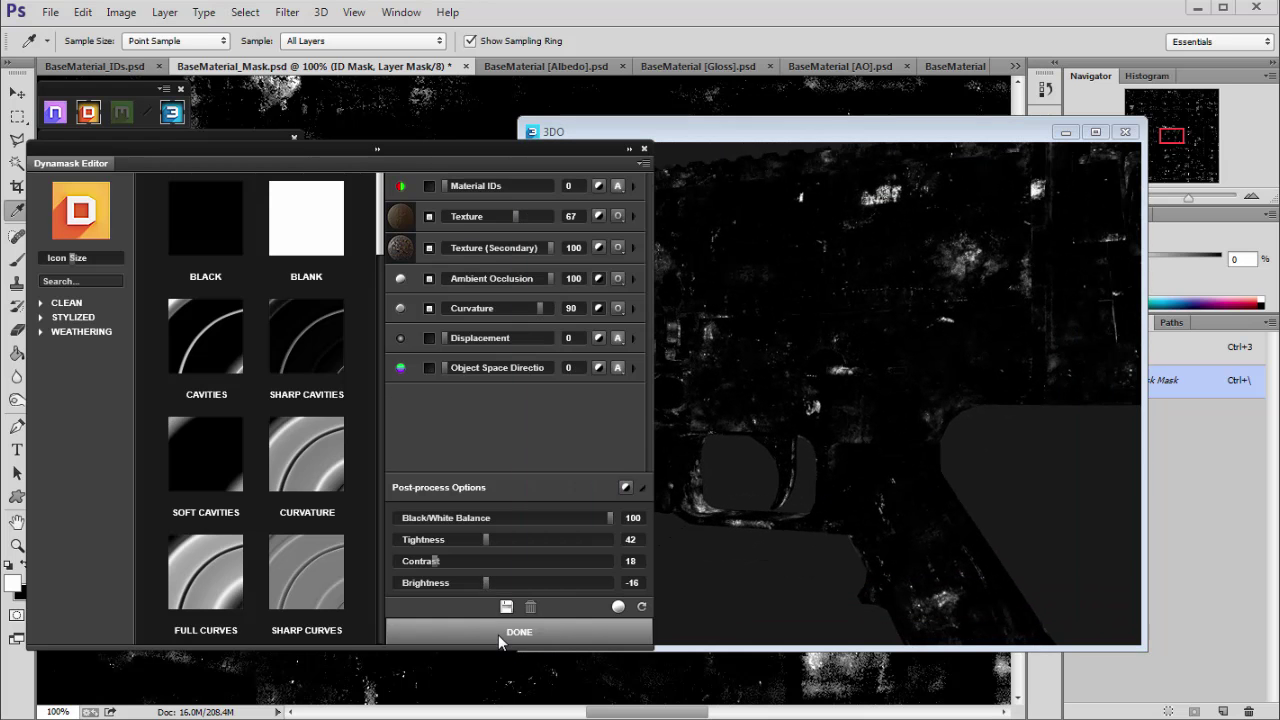
pyautogui.click(498, 634)
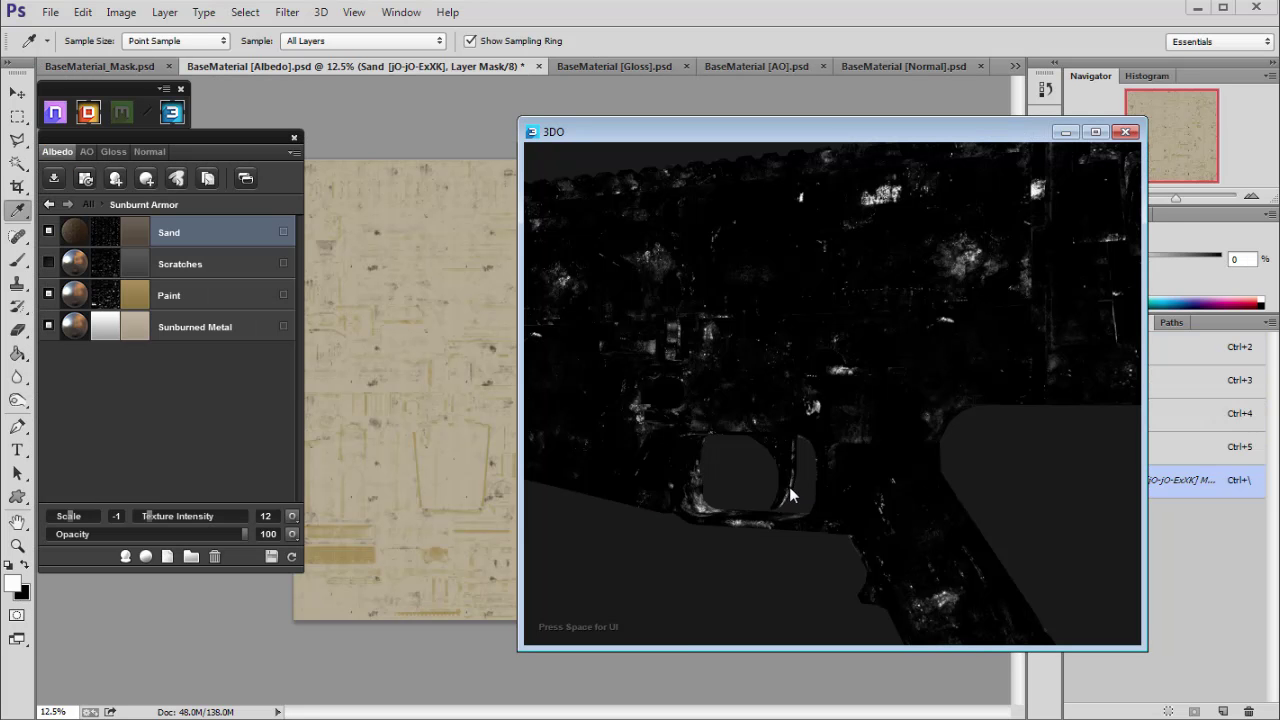
pyautogui.moveTo(797, 492); pyautogui.dragTo(879, 420)
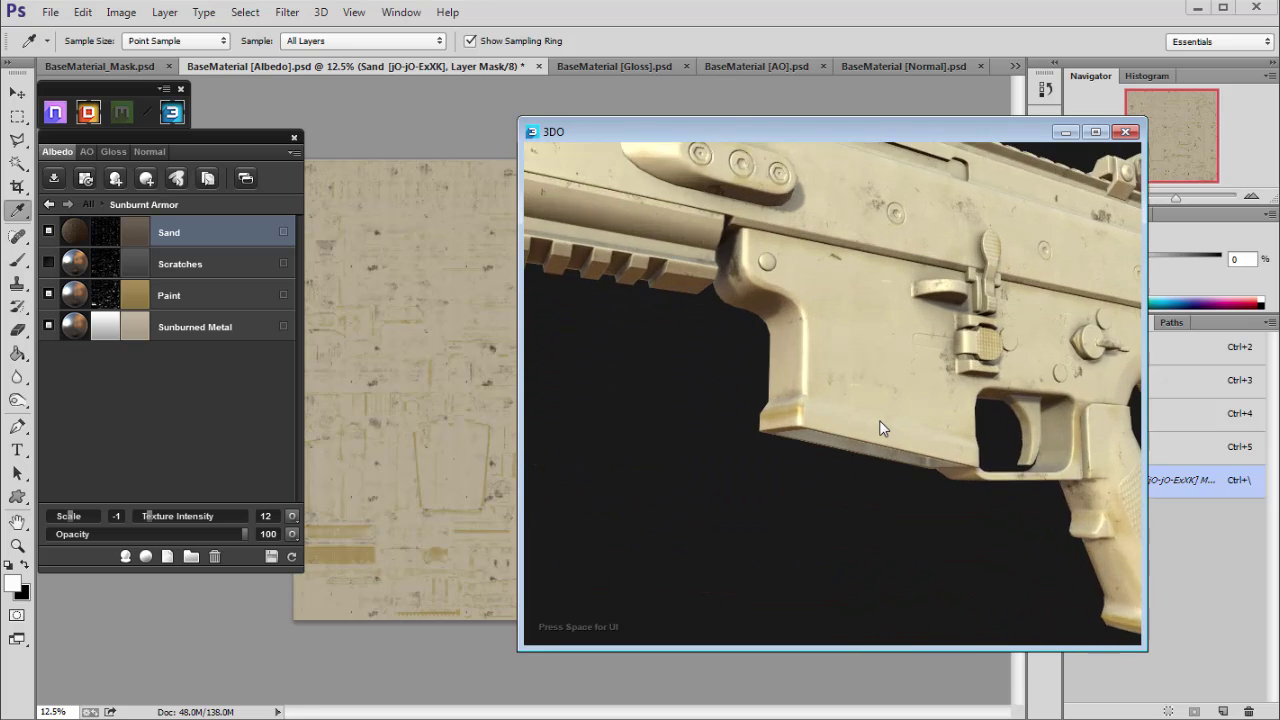
pyautogui.scroll(5, 880, 423)
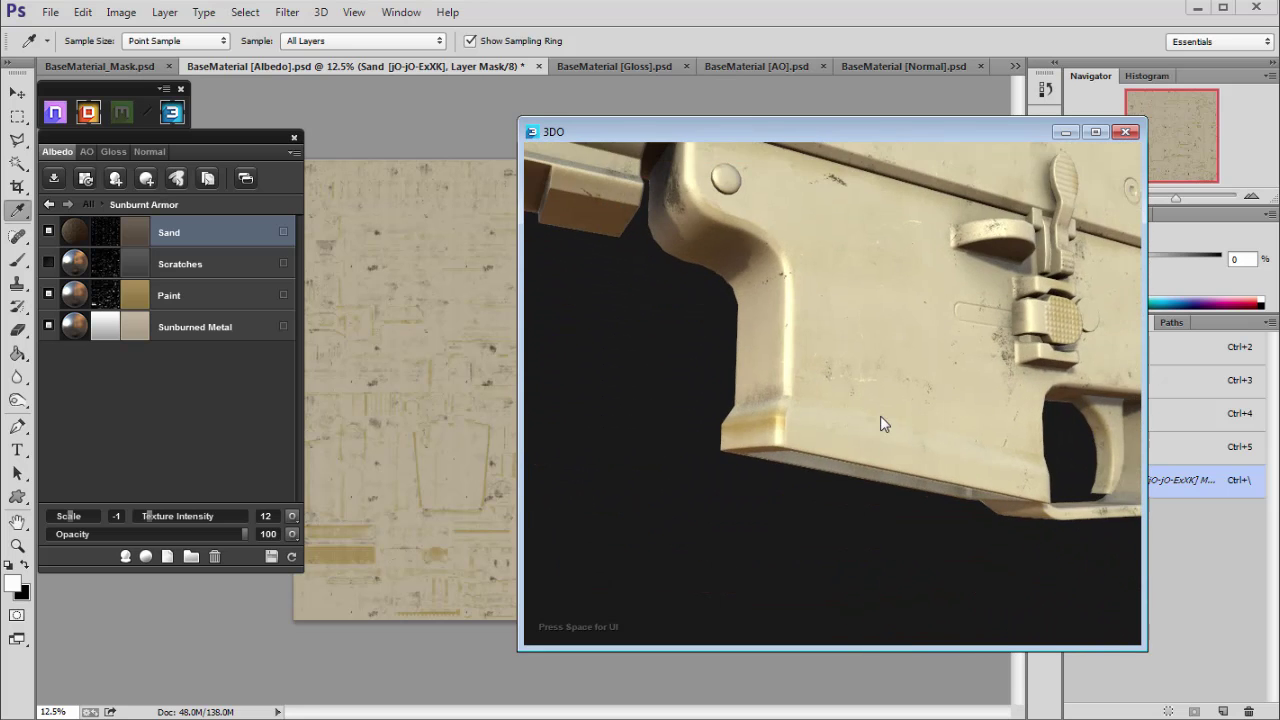
pyautogui.moveTo(945, 446); pyautogui.dragTo(987, 457)
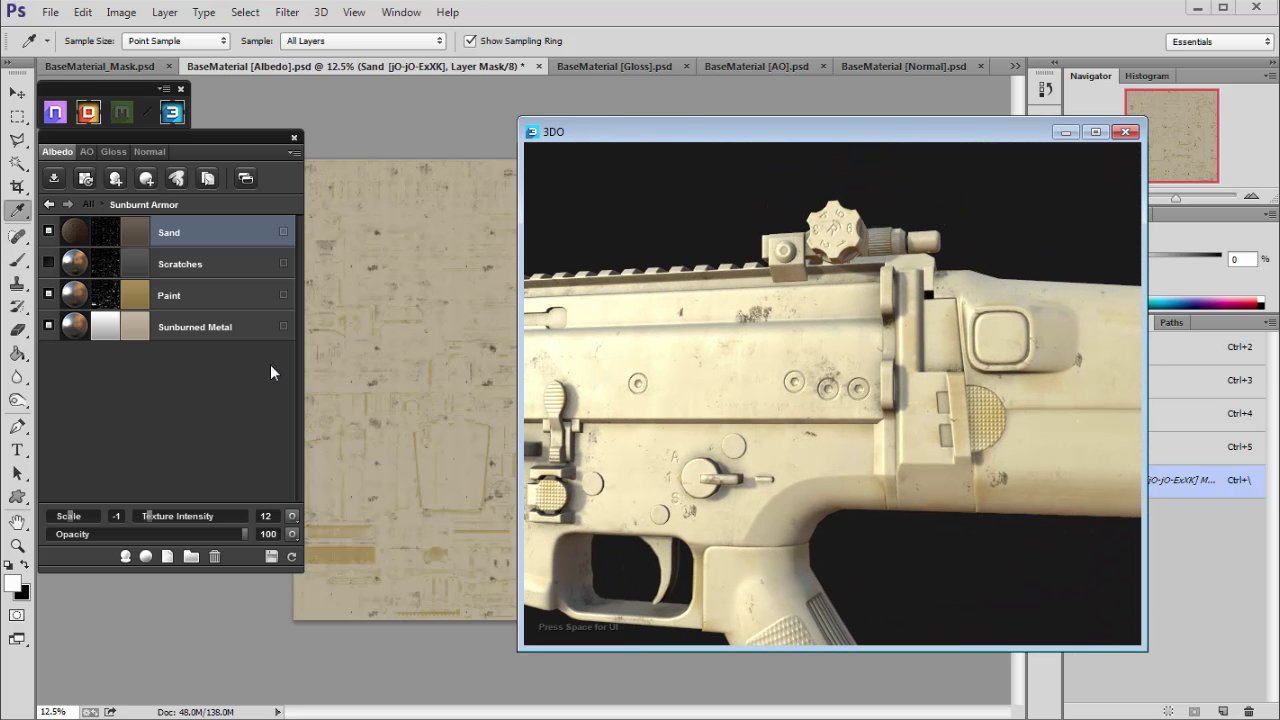
# Step: Link the Sunburnt Armor group to the Teflon material and enable Material IDs at 100 in its mask
pyautogui.click(49, 204)
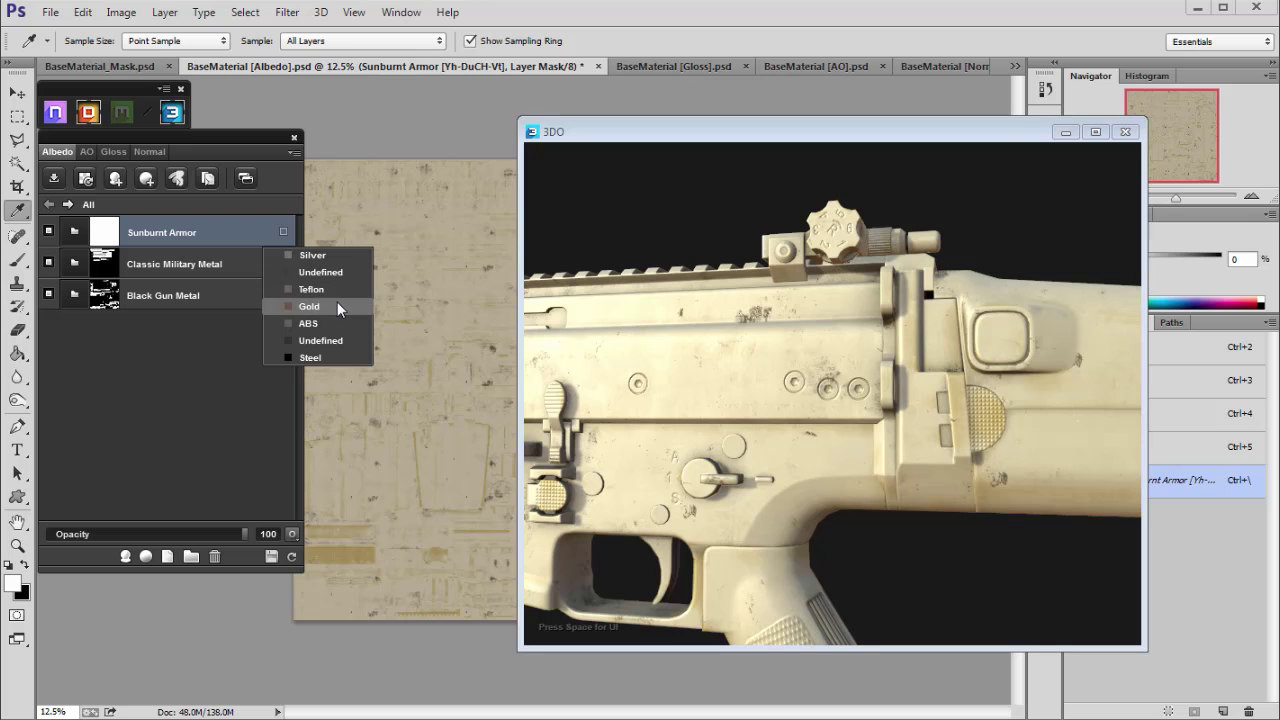
pyautogui.click(315, 290)
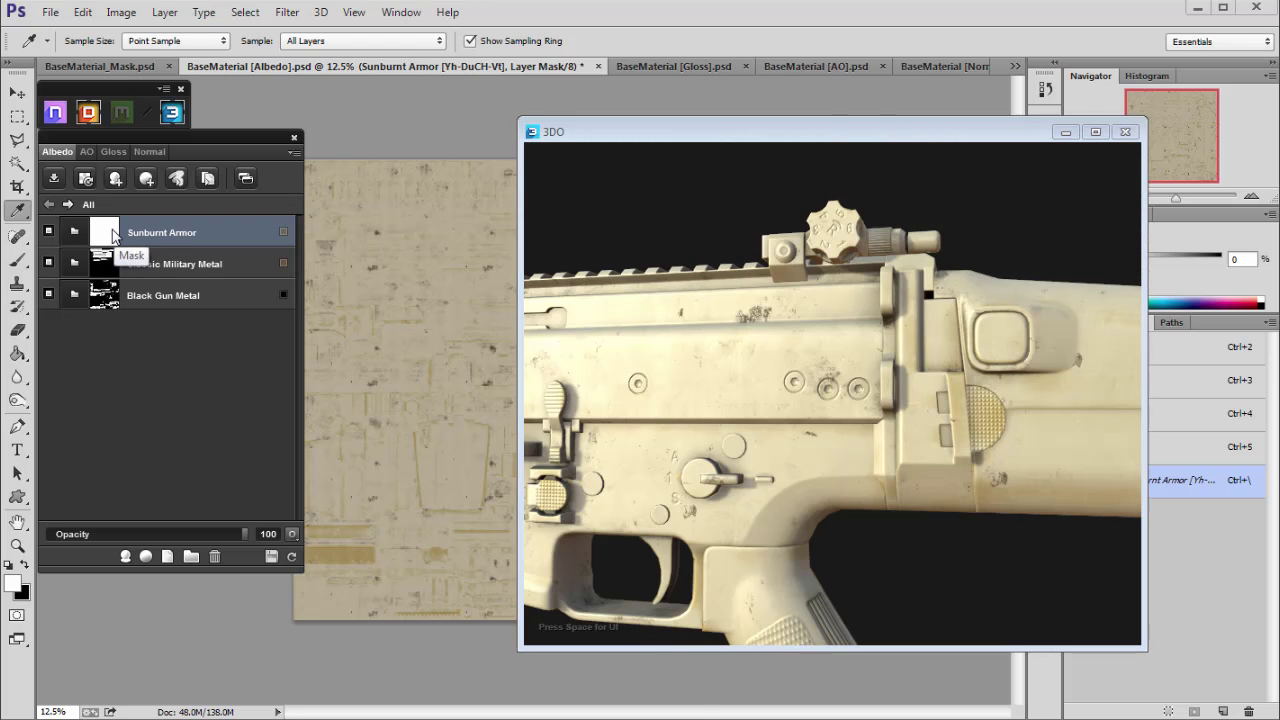
pyautogui.doubleClick(113, 233)
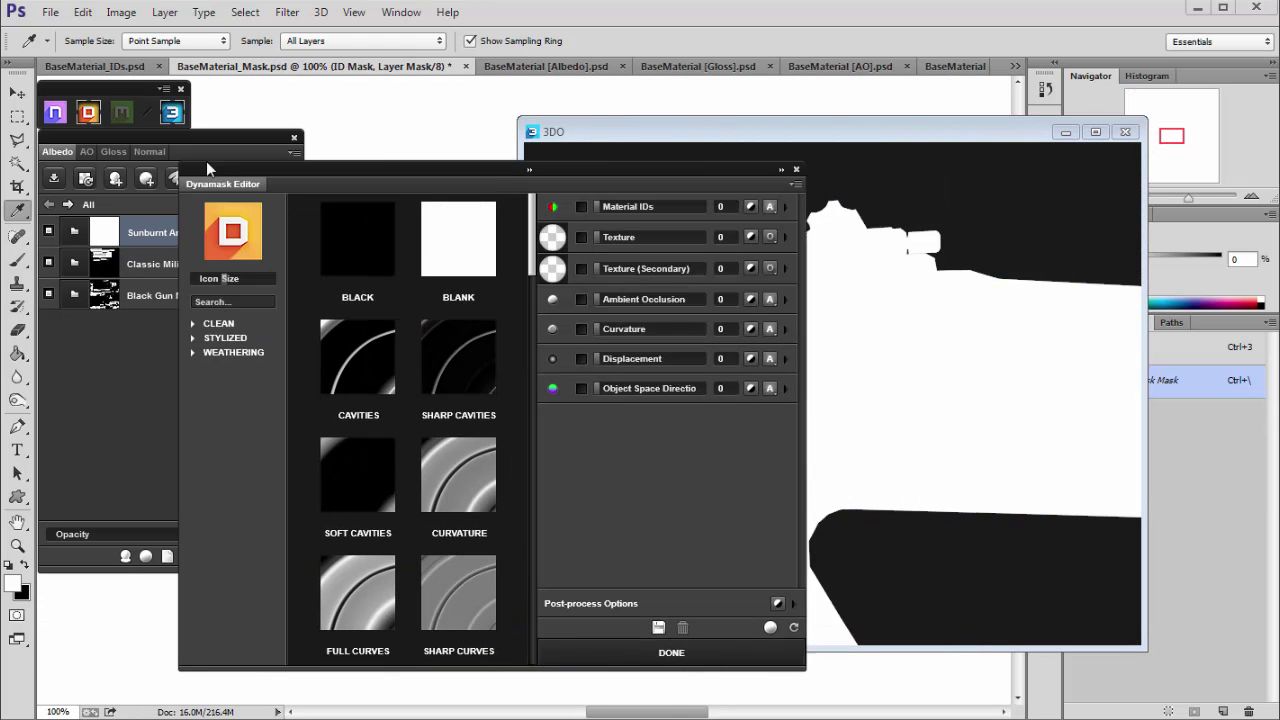
pyautogui.moveTo(208, 170); pyautogui.dragTo(115, 162)
pyautogui.click(688, 198)
pyautogui.click(644, 241)
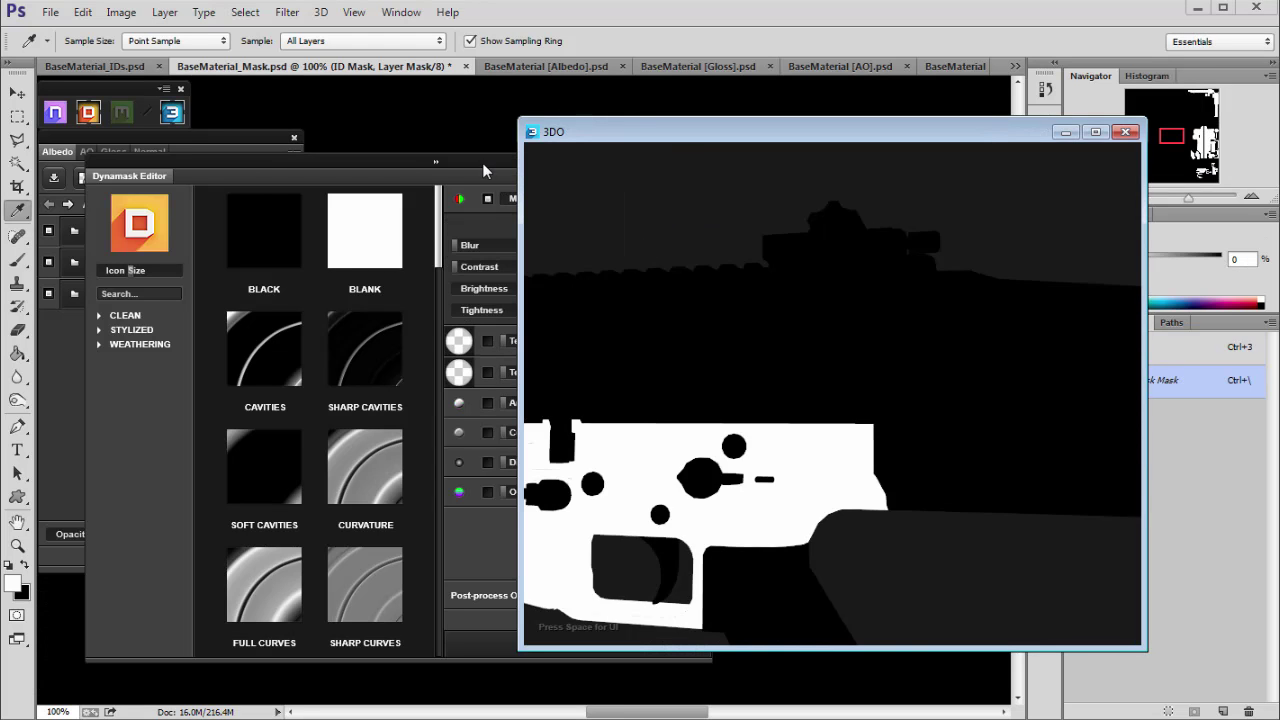
pyautogui.scroll(-3, 724, 284)
pyautogui.moveTo(724, 284); pyautogui.dragTo(844, 260)
pyautogui.moveTo(481, 162); pyautogui.dragTo(469, 160)
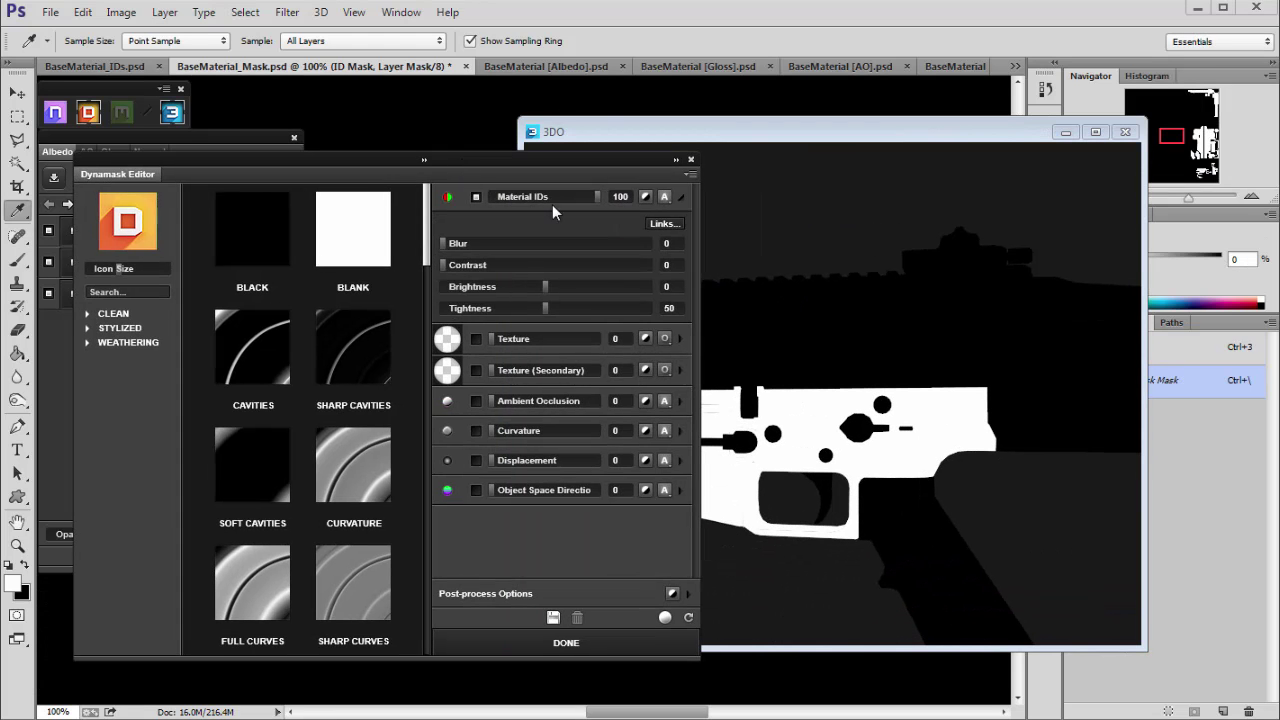
# Step: Change the Sunburnt Armor mask's Material ID links to cover the stock and pistol grip, and apply the mask
pyautogui.click(664, 224)
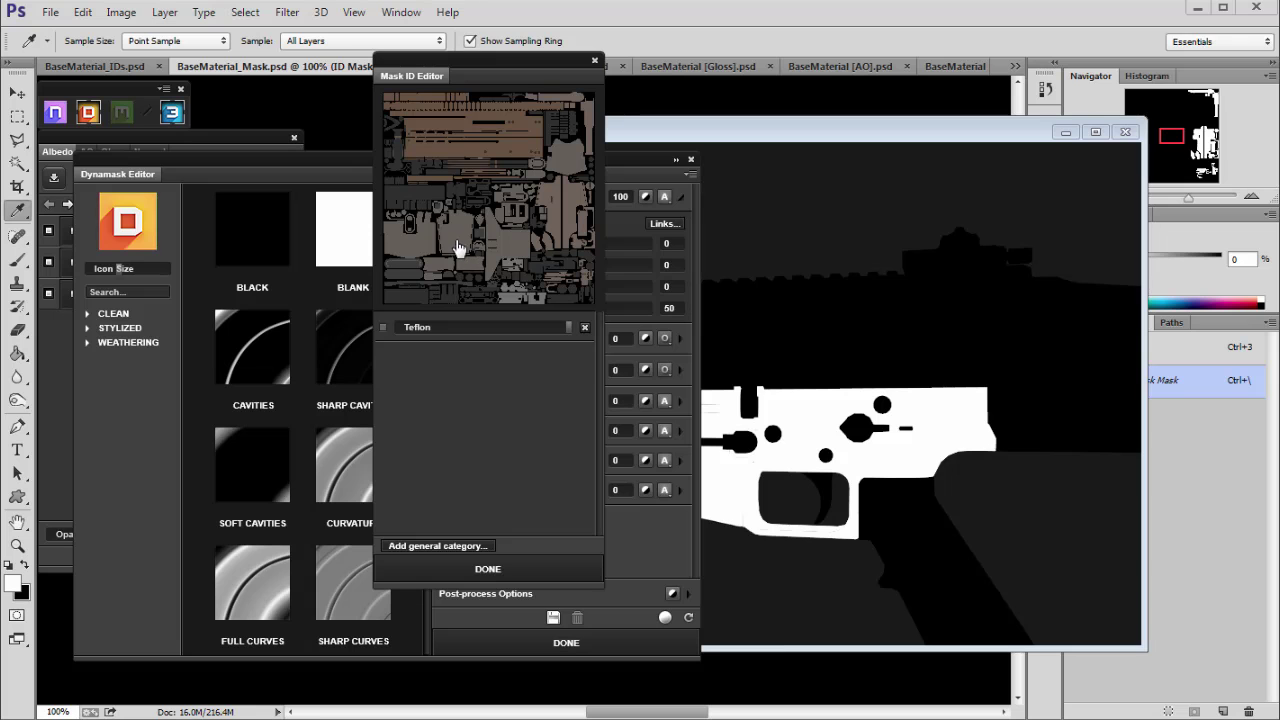
pyautogui.click(488, 568)
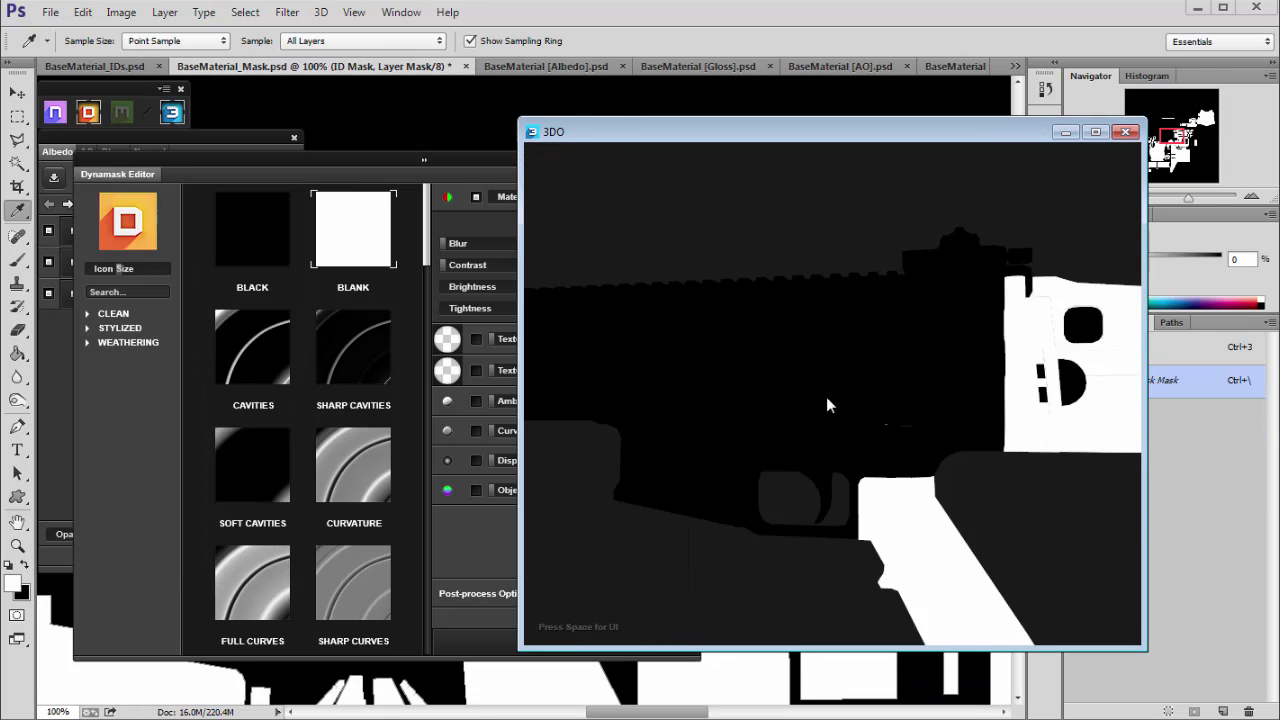
pyautogui.moveTo(827, 399); pyautogui.dragTo(682, 384)
pyautogui.click(344, 160)
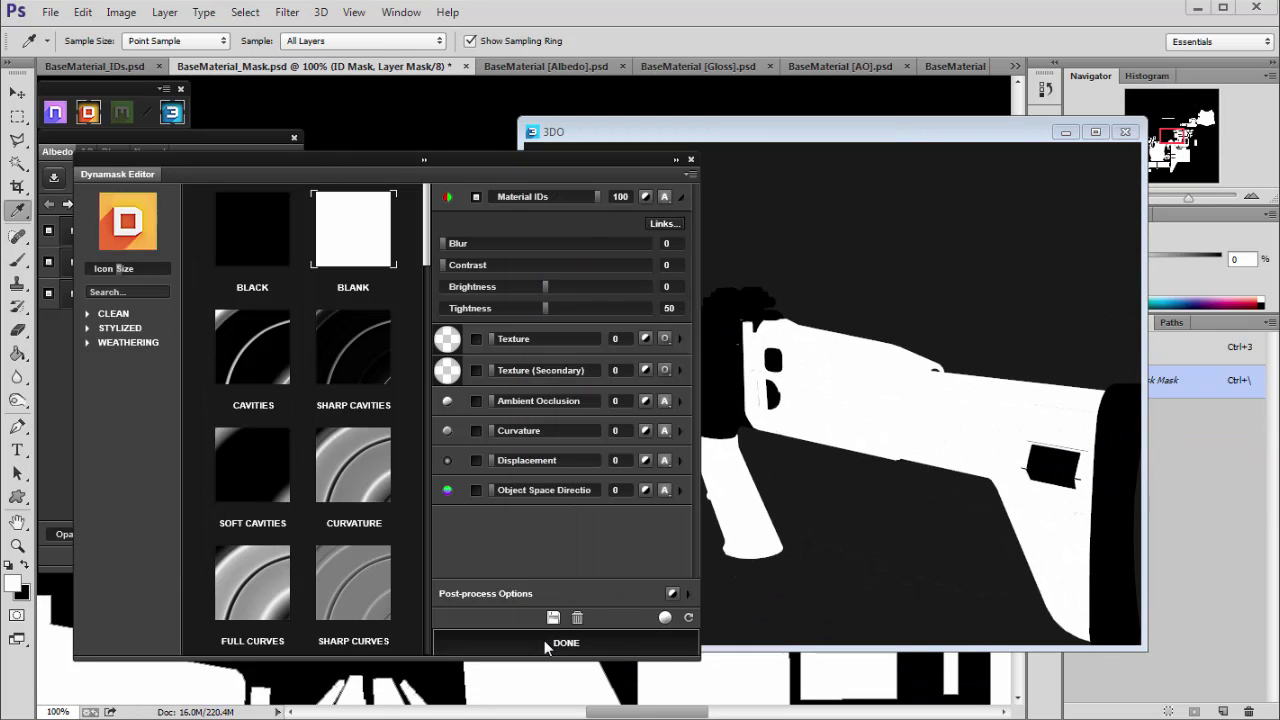
pyautogui.click(548, 645)
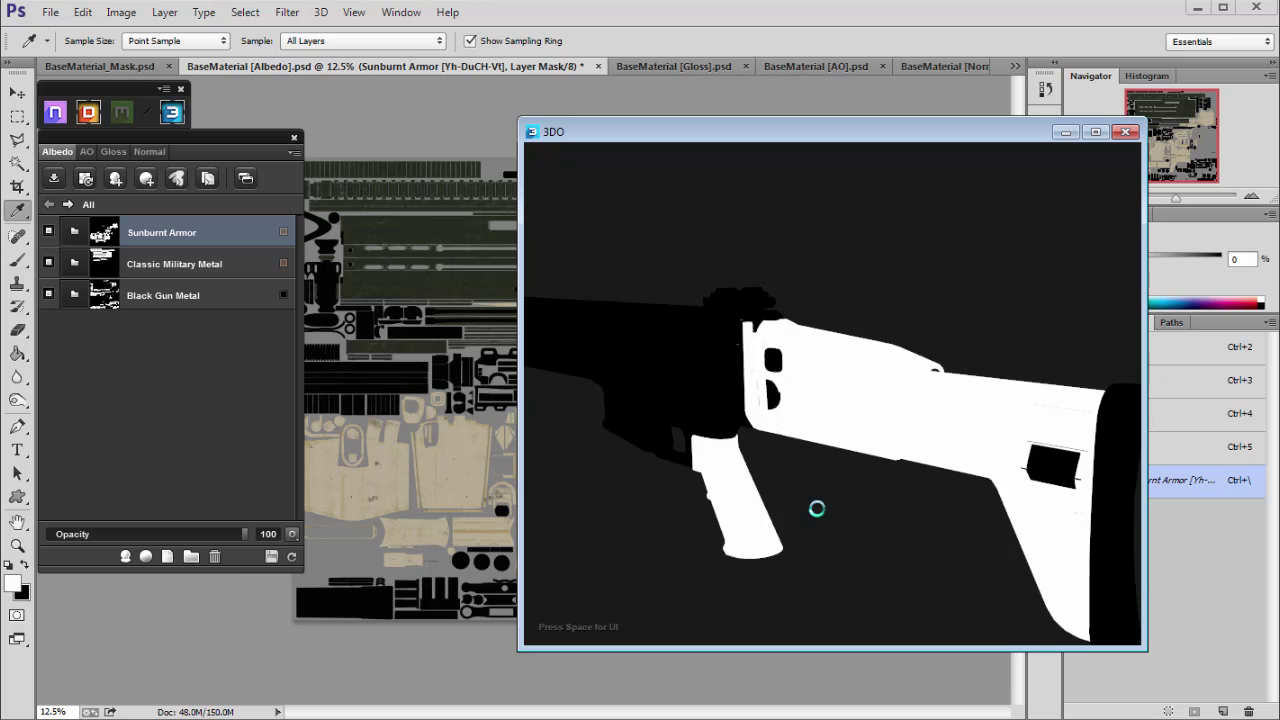
# Step: Check the Sunburnt Armor materials on the rifle in 3DO and open the Classic Military Metal group
pyautogui.moveTo(806, 517); pyautogui.dragTo(734, 458)
pyautogui.scroll(3, 919, 519)
pyautogui.click(111, 295)
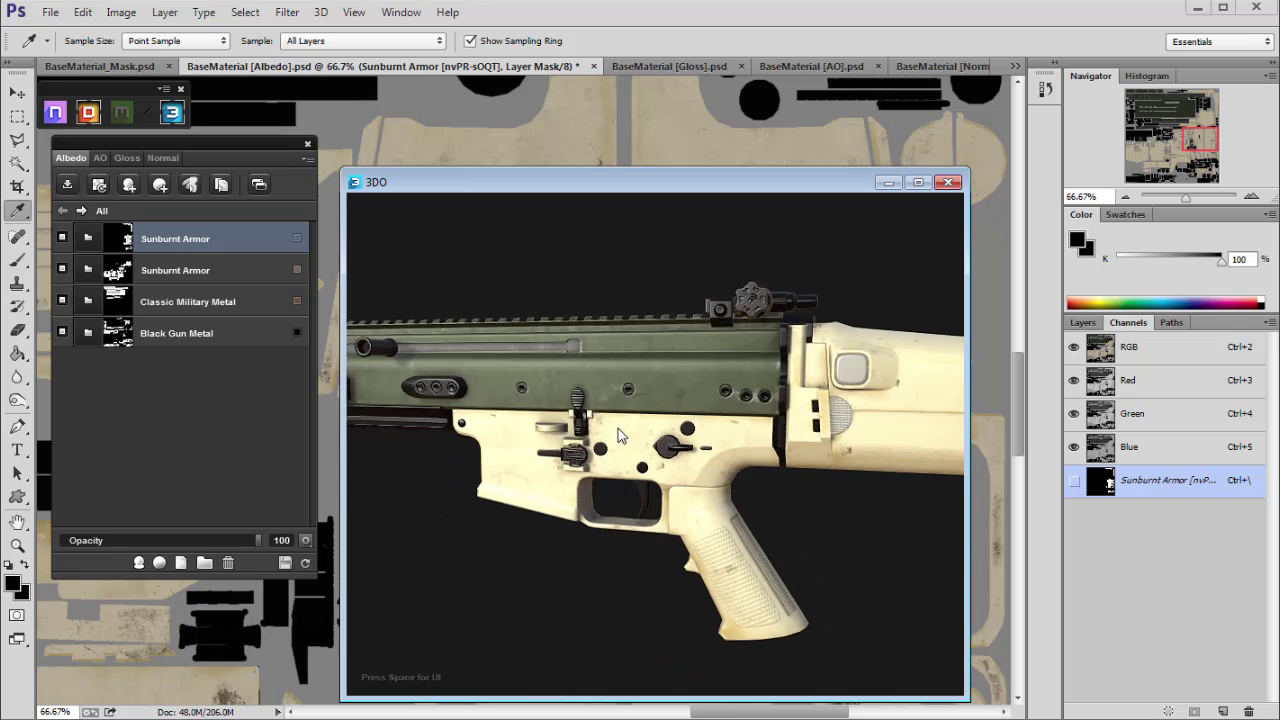
pyautogui.scroll(5, 640, 447)
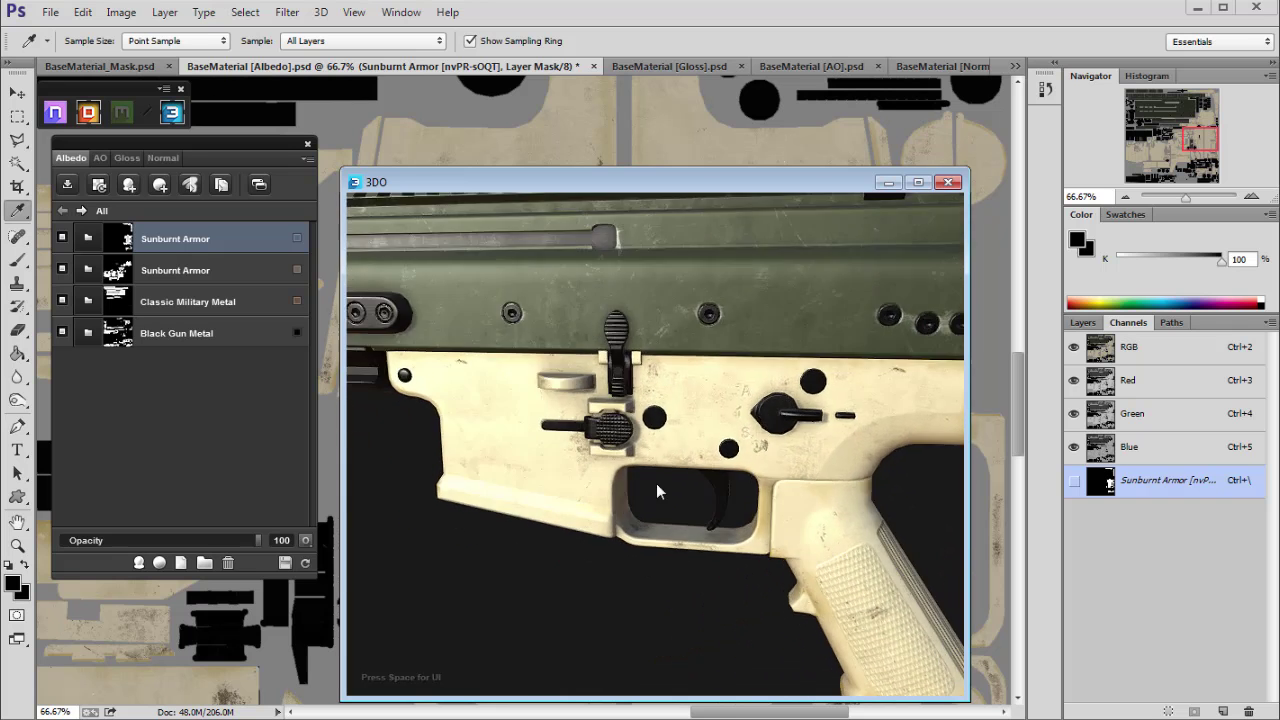
pyautogui.scroll(-3, 600, 470)
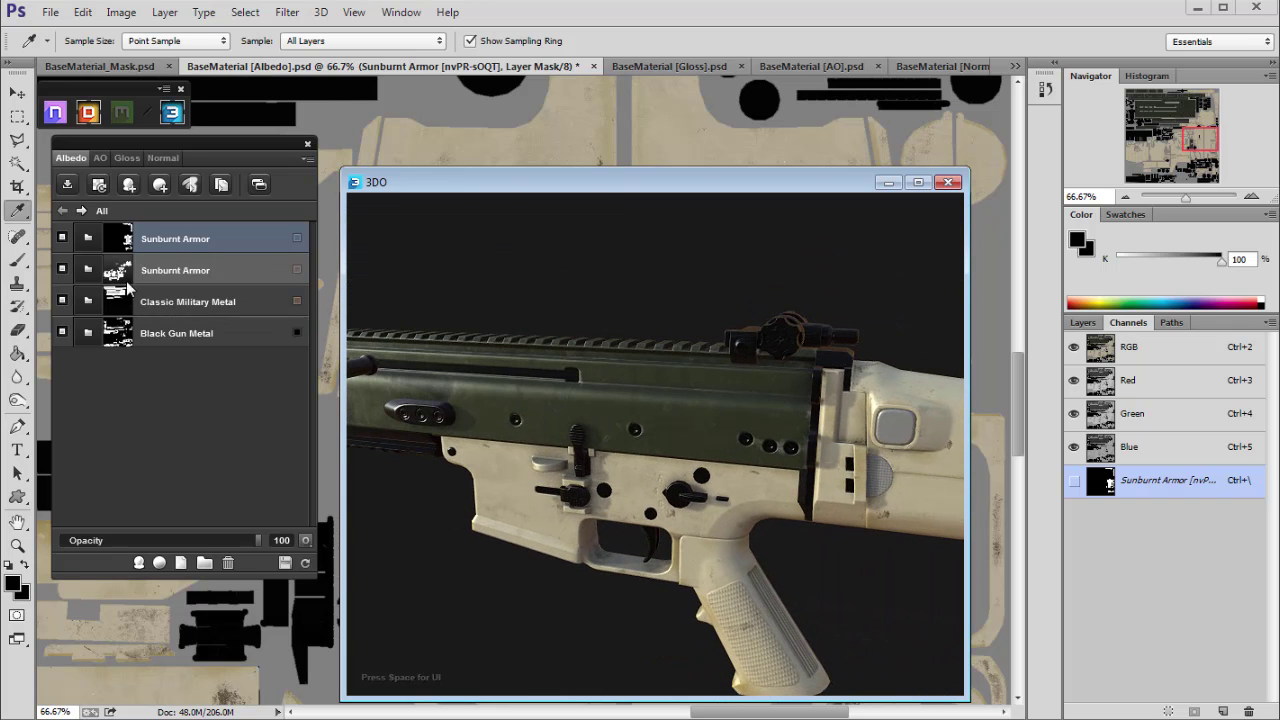
pyautogui.doubleClick(175, 303)
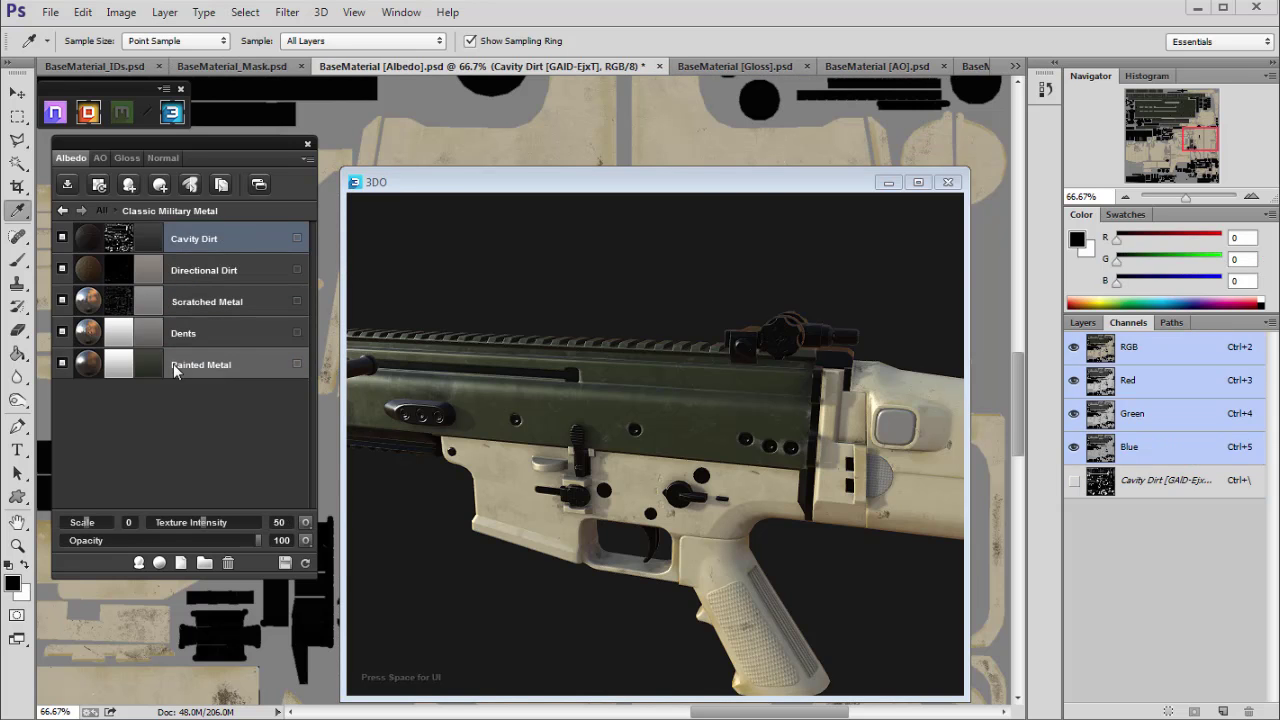
# Step: Recolour the Painted Metal material in Classic Military Metal to golden brown #936f32 and inspect it on the receiver in 3DO
pyautogui.click(149, 362)
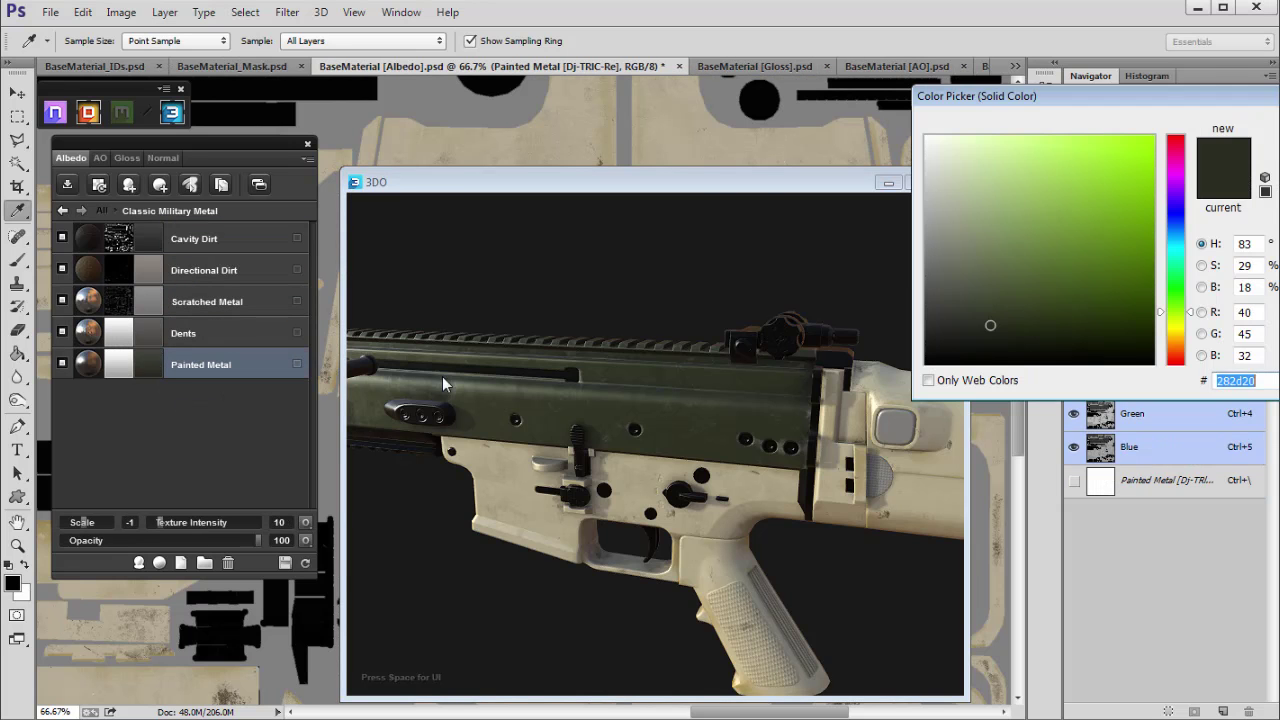
pyautogui.click(1170, 339)
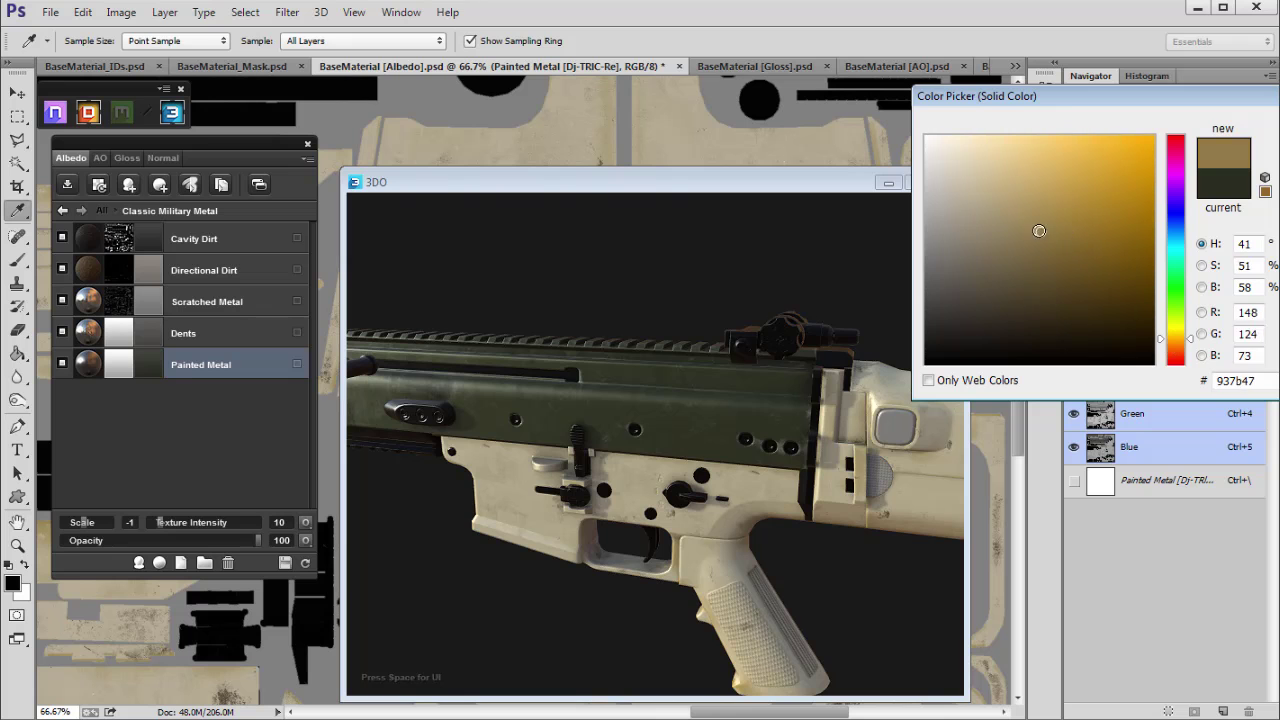
pyautogui.moveTo(1190, 340); pyautogui.dragTo(1174, 341)
pyautogui.press('Return')
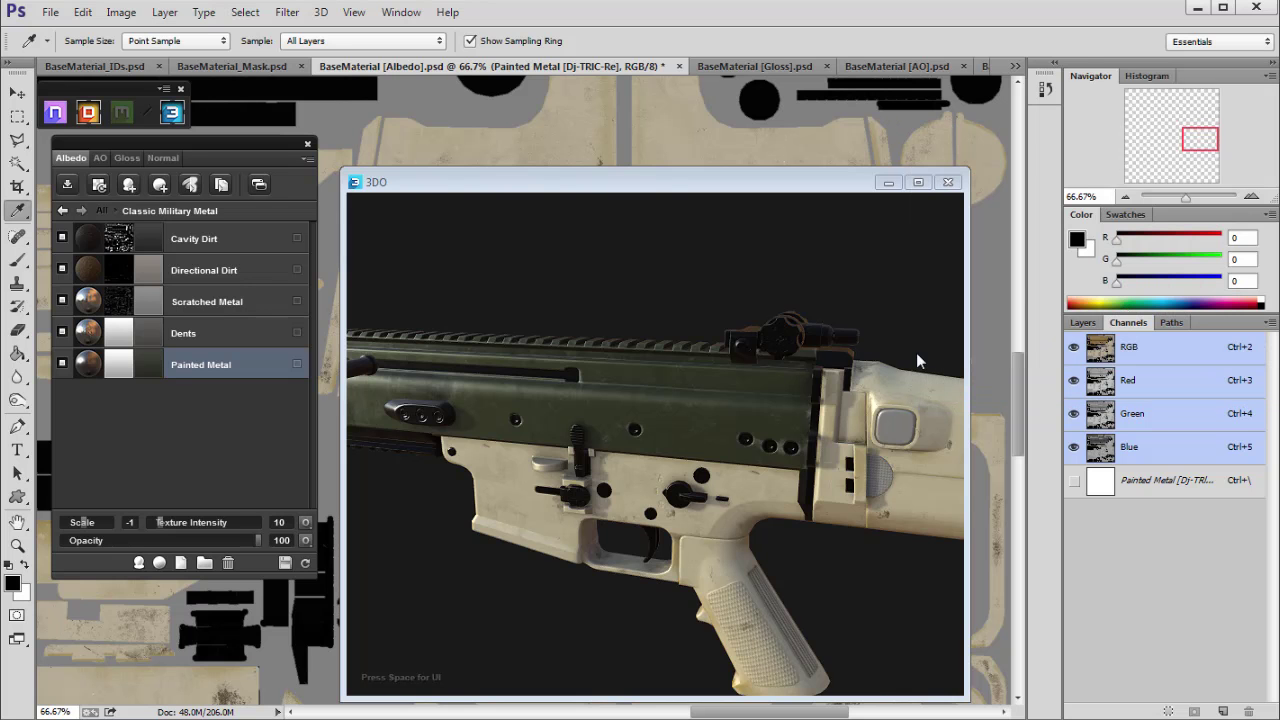
pyautogui.moveTo(737, 437)
pyautogui.mouseDown()
pyautogui.moveTo(663, 411)
pyautogui.moveTo(731, 437)
pyautogui.moveTo(731, 408)
pyautogui.moveTo(728, 434)
pyautogui.moveTo(608, 350)
pyautogui.moveTo(694, 440)
pyautogui.moveTo(600, 465)
pyautogui.moveTo(706, 472)
pyautogui.moveTo(628, 446)
pyautogui.moveTo(598, 466)
pyautogui.mouseUp()
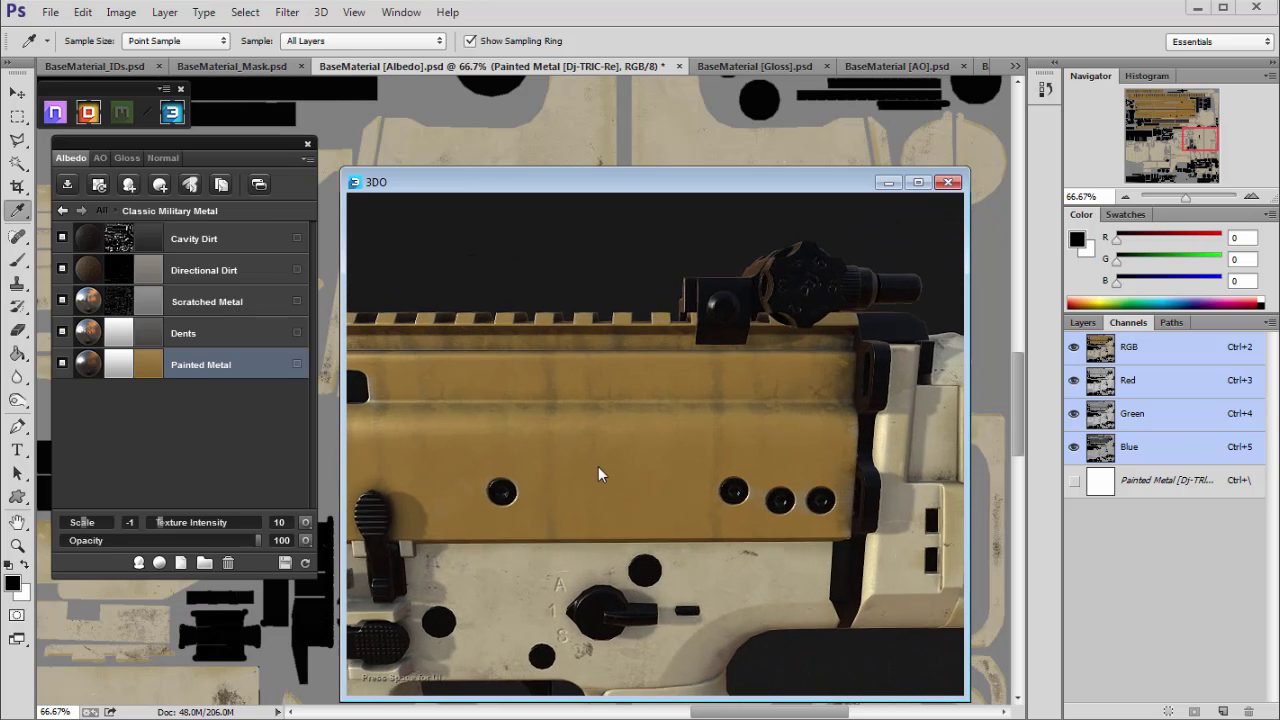
# Step: Set the Painted Metal colour to the more muted tan #897245 and check the receiver and stock in 3DO
pyautogui.click(151, 362)
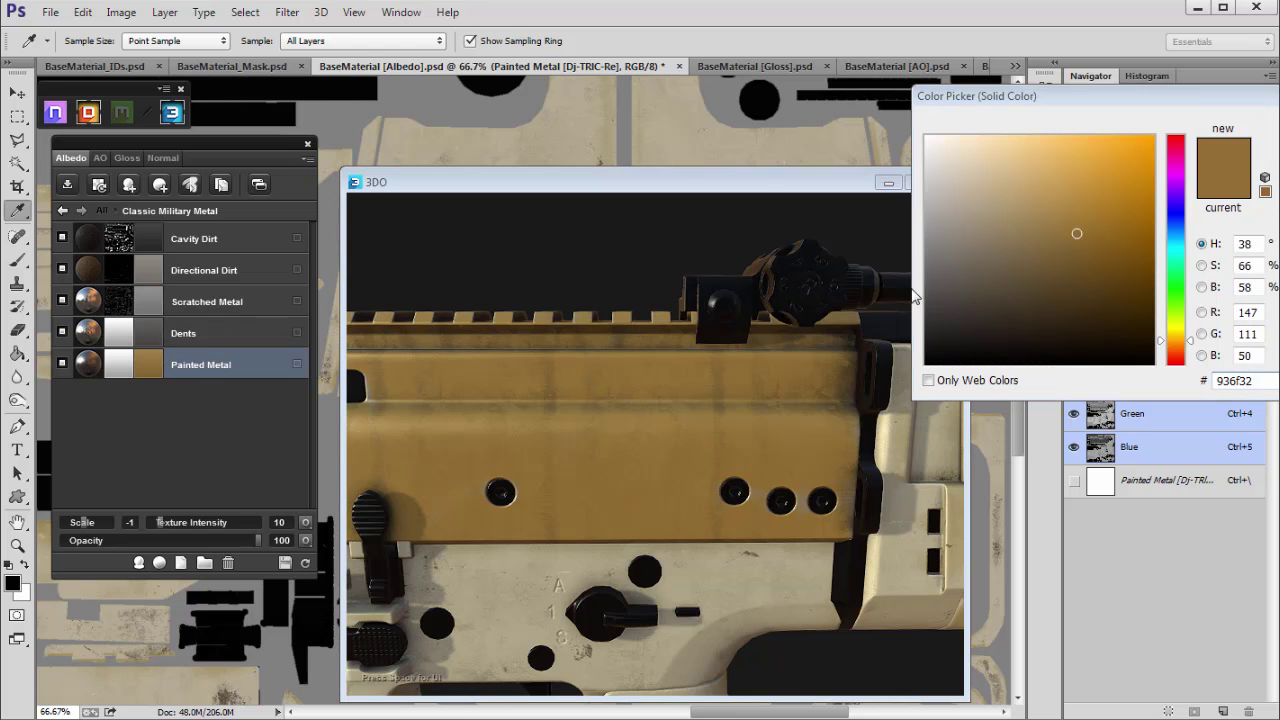
pyautogui.click(1181, 340)
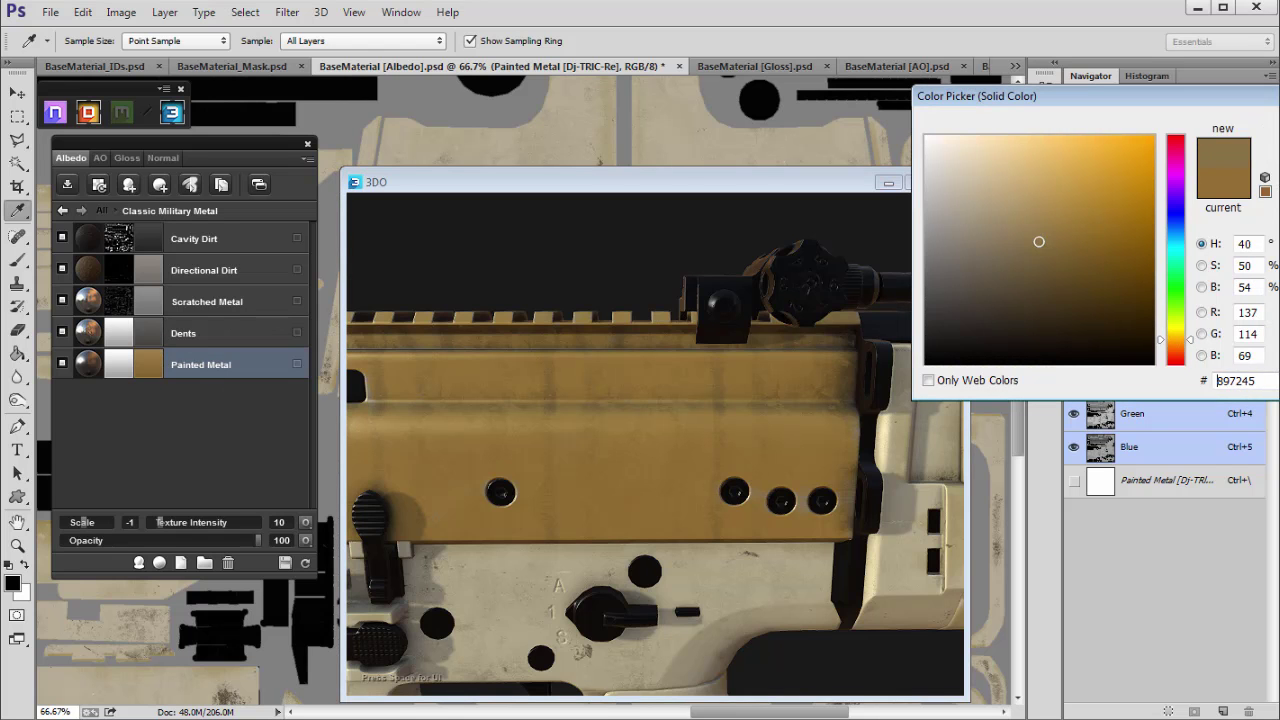
pyautogui.press('Return')
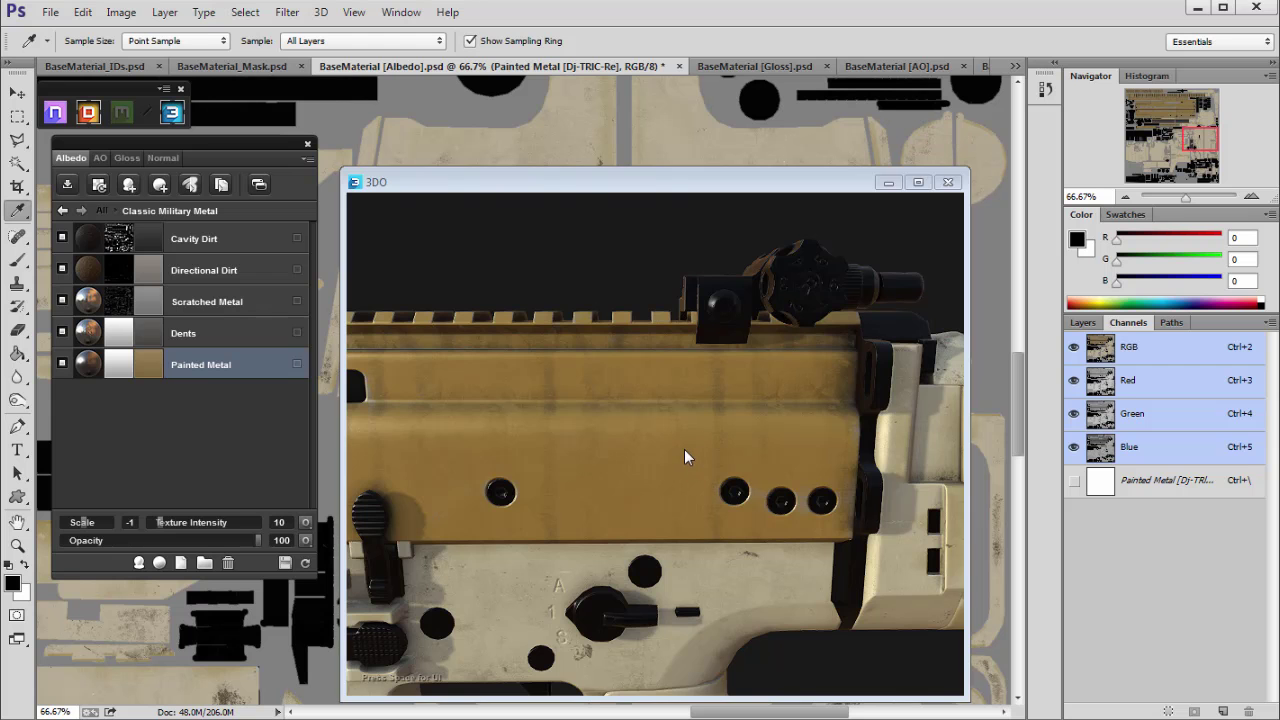
pyautogui.click(684, 450)
pyautogui.scroll(-5, 640, 428)
pyautogui.moveTo(533, 332); pyautogui.dragTo(706, 506)
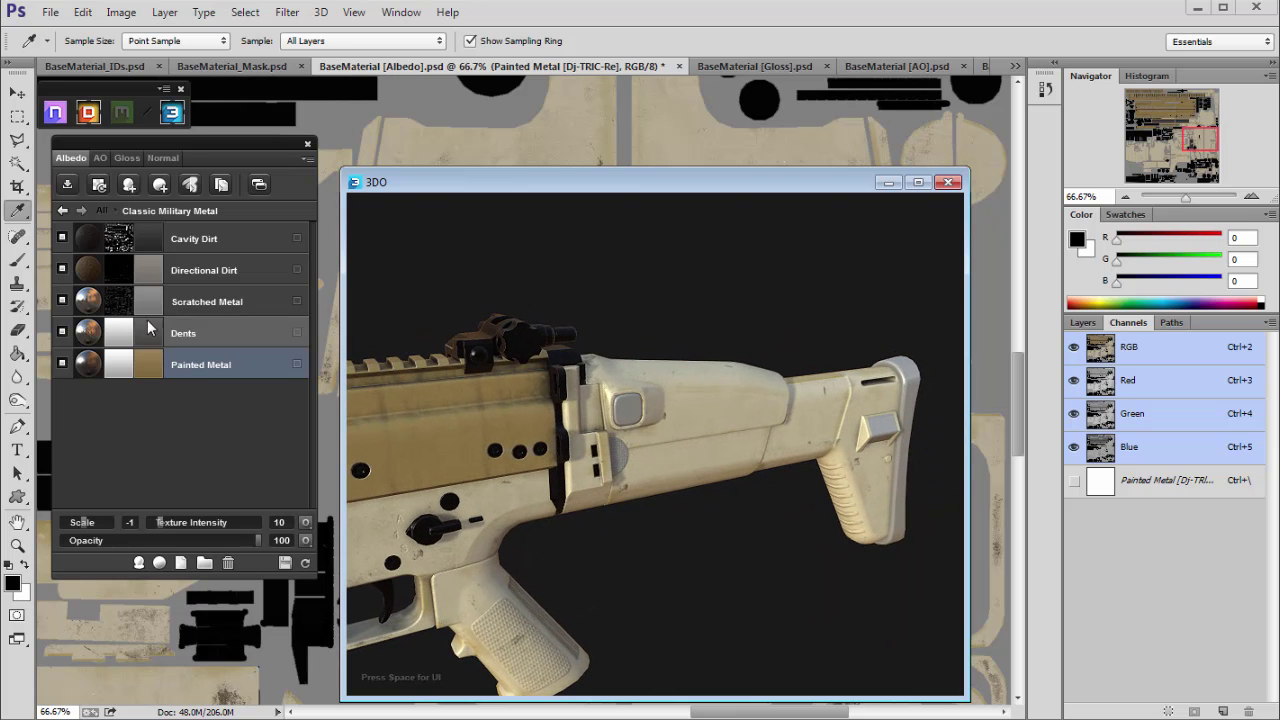
# Step: Open the second Sunburnt Armor group and check the colour of the Paint material just above Sunburned Metal
pyautogui.click(62, 210)
pyautogui.click(170, 272)
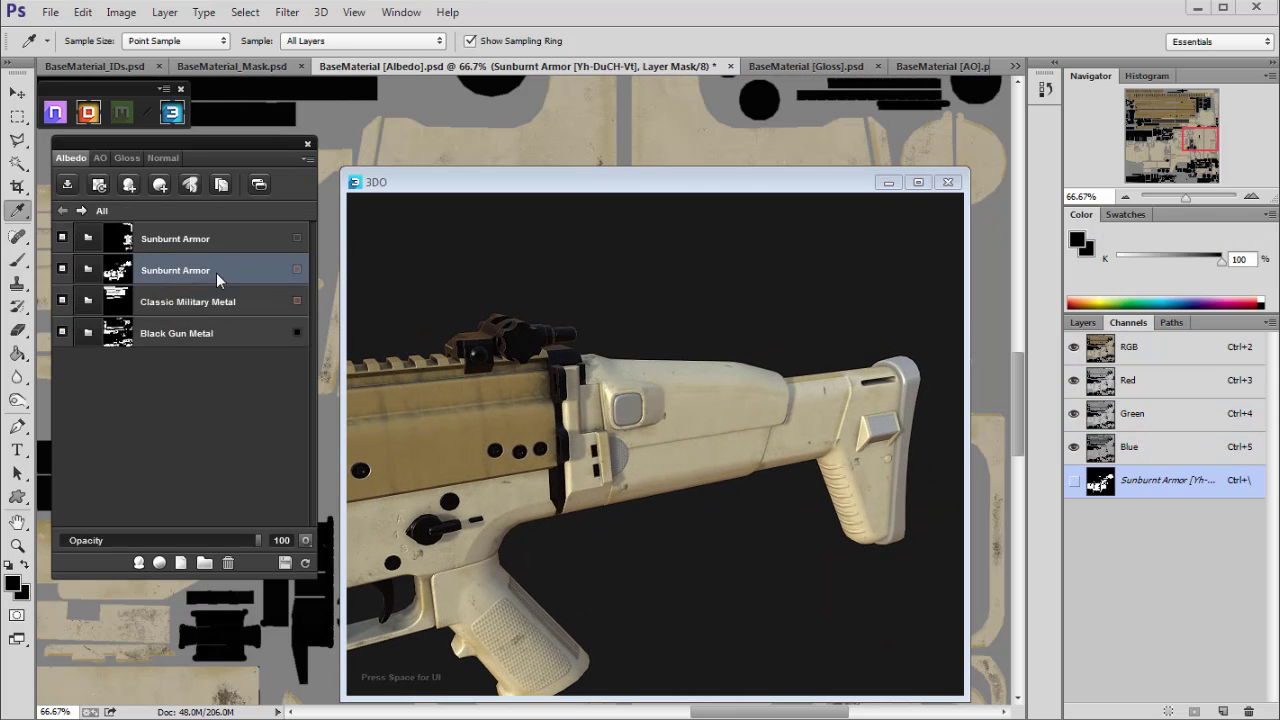
pyautogui.click(87, 270)
pyautogui.click(151, 302)
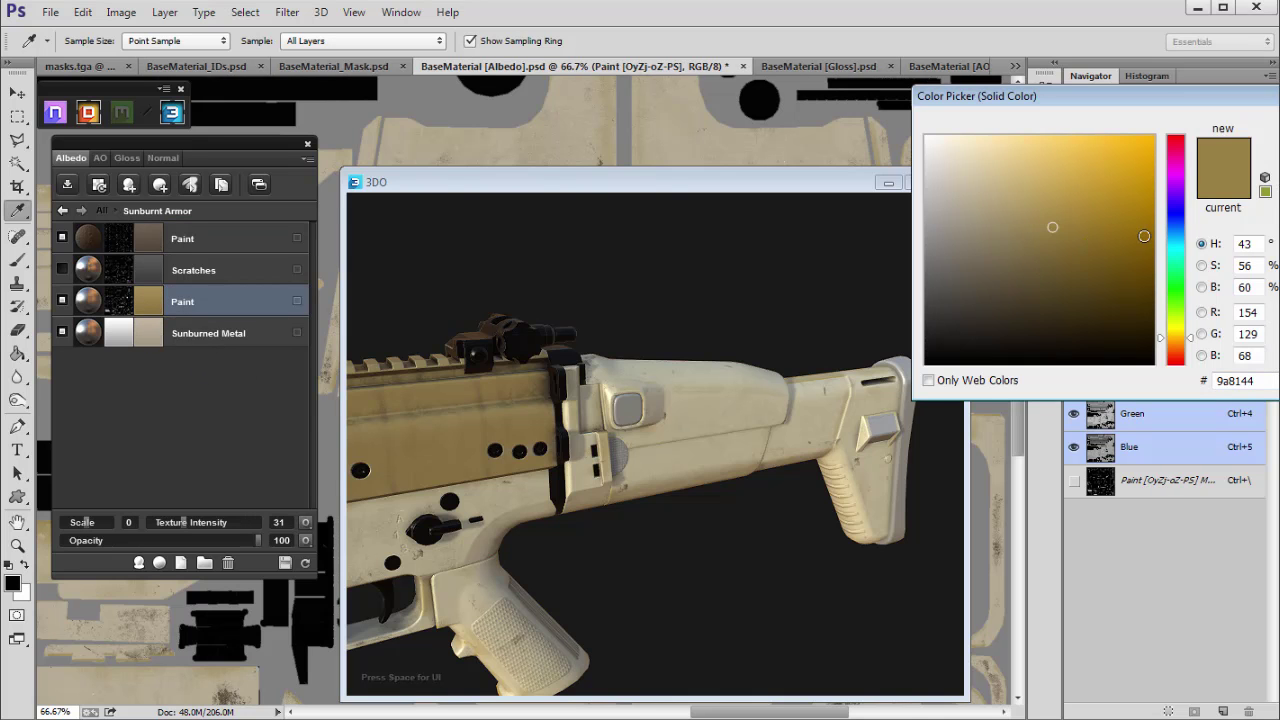
pyautogui.press('Escape')
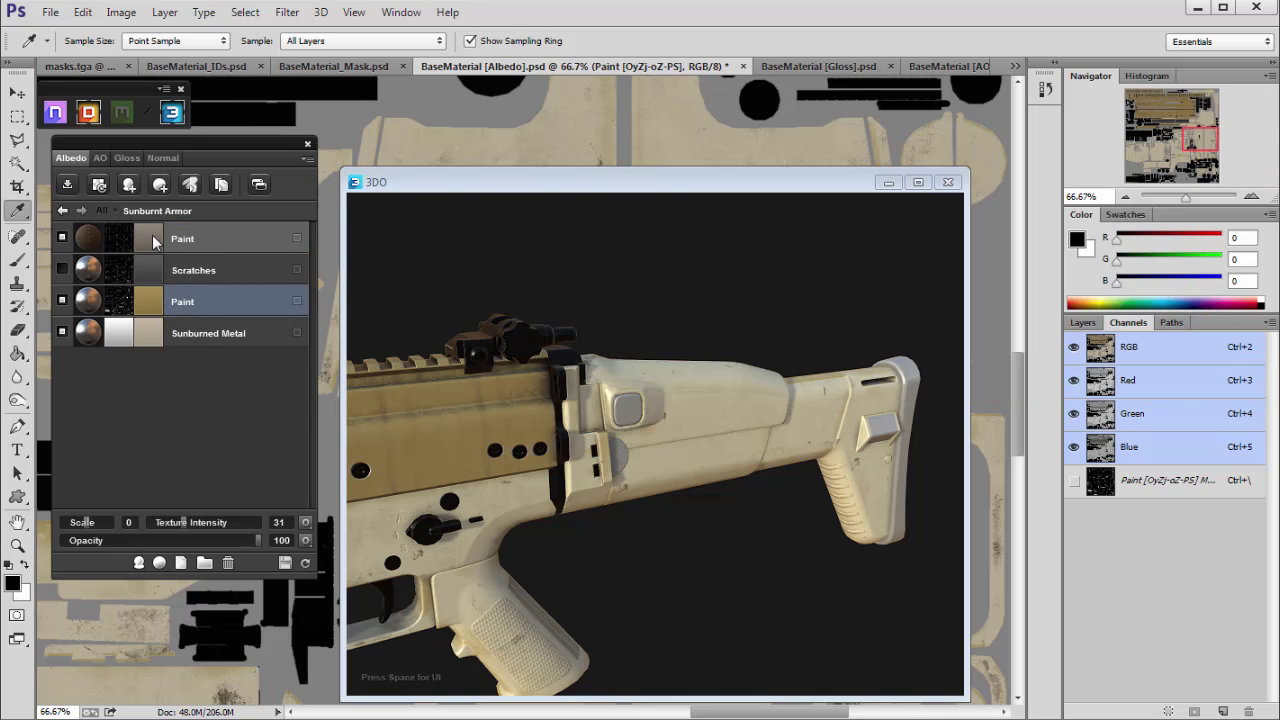
# Step: Recolour the Sunburned Metal material to a pale yellow-green with a hue of 54
pyautogui.click(145, 327)
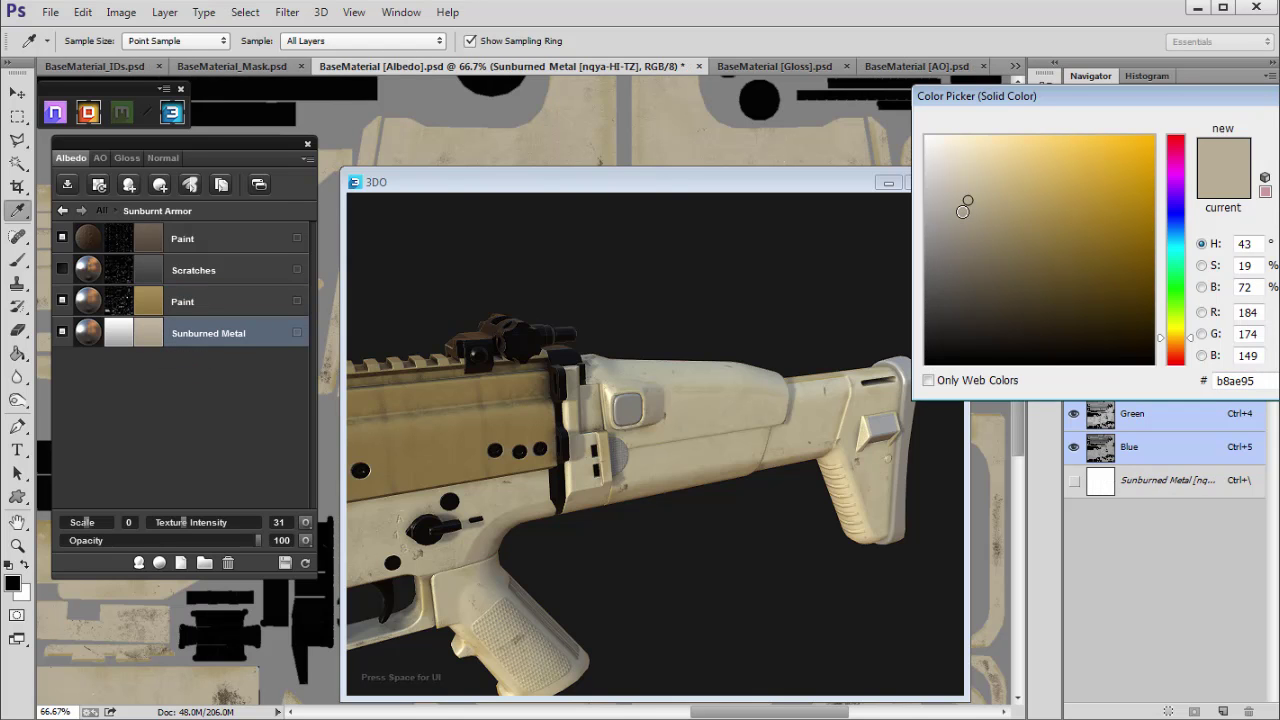
pyautogui.moveTo(951, 219)
pyautogui.mouseDown()
pyautogui.moveTo(967, 234)
pyautogui.moveTo(960, 206)
pyautogui.mouseUp()
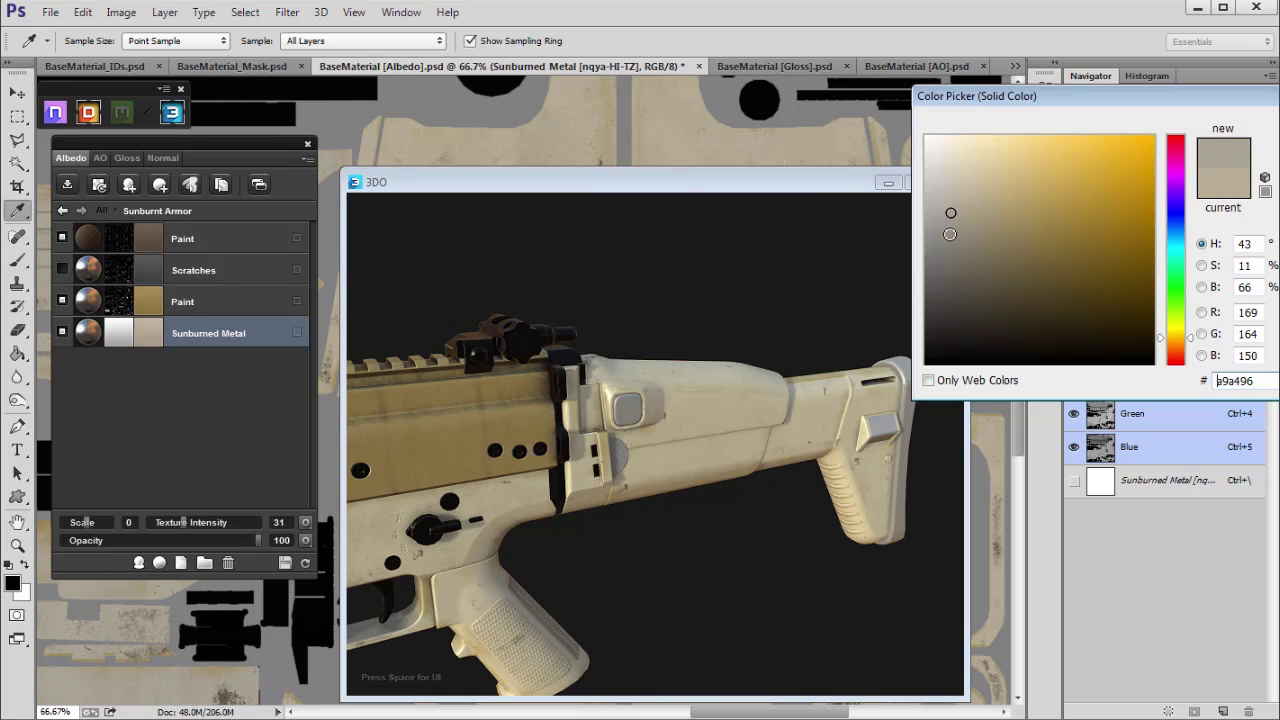
pyautogui.moveTo(1188, 338); pyautogui.dragTo(1188, 341)
pyautogui.moveTo(986, 205); pyautogui.dragTo(991, 208)
pyautogui.moveTo(1170, 335); pyautogui.dragTo(1170, 331)
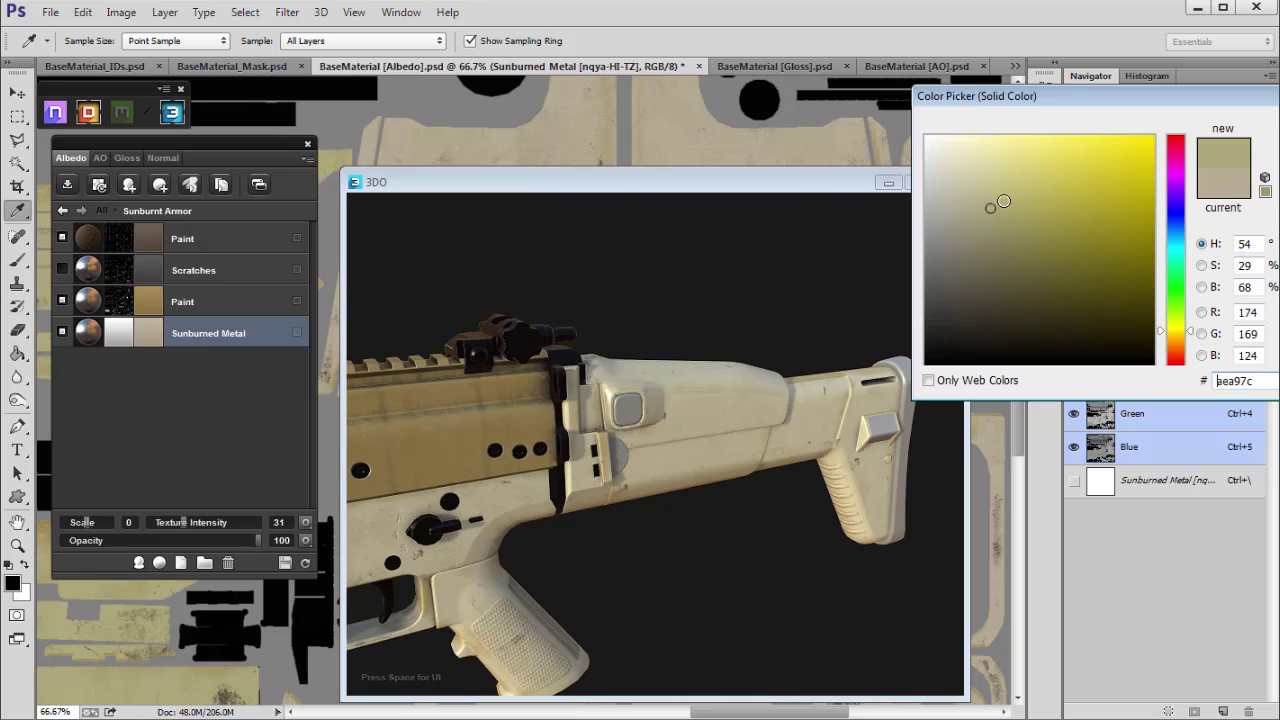
pyautogui.press('Return')
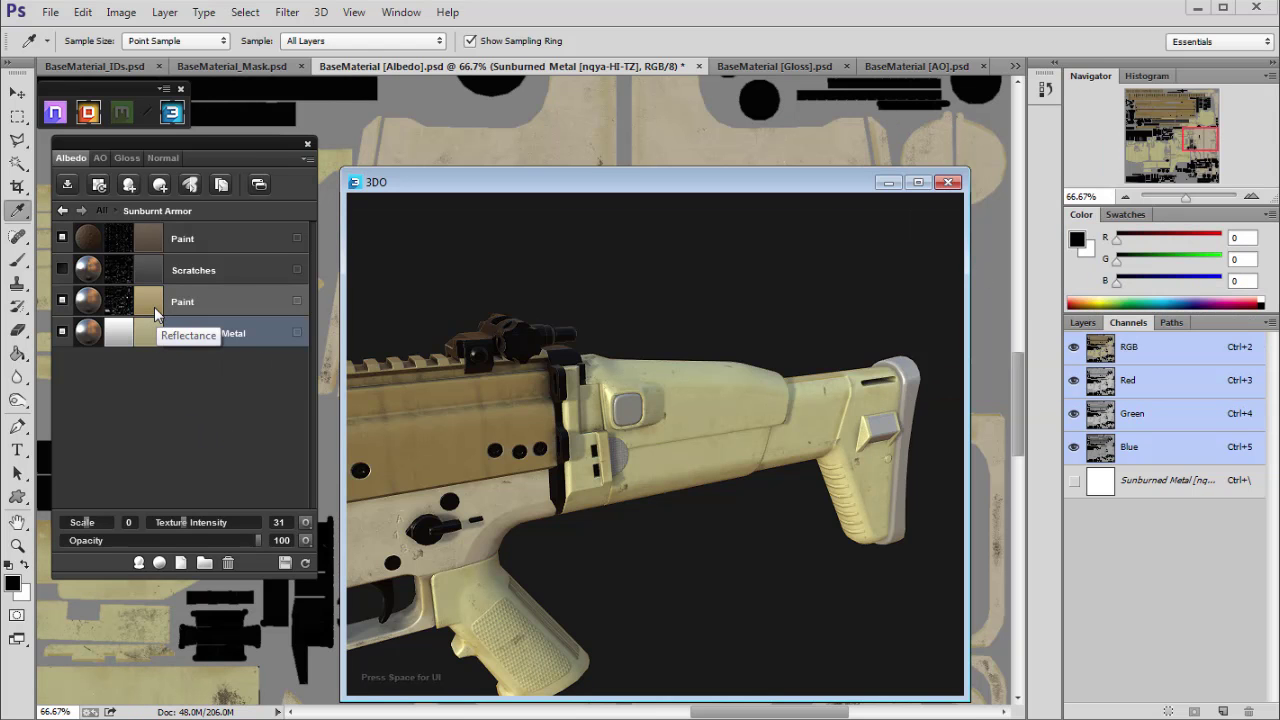
# Step: Darken the Sunburned Metal material's colour to olive #7b7759
pyautogui.click(153, 338)
pyautogui.click(1000, 253)
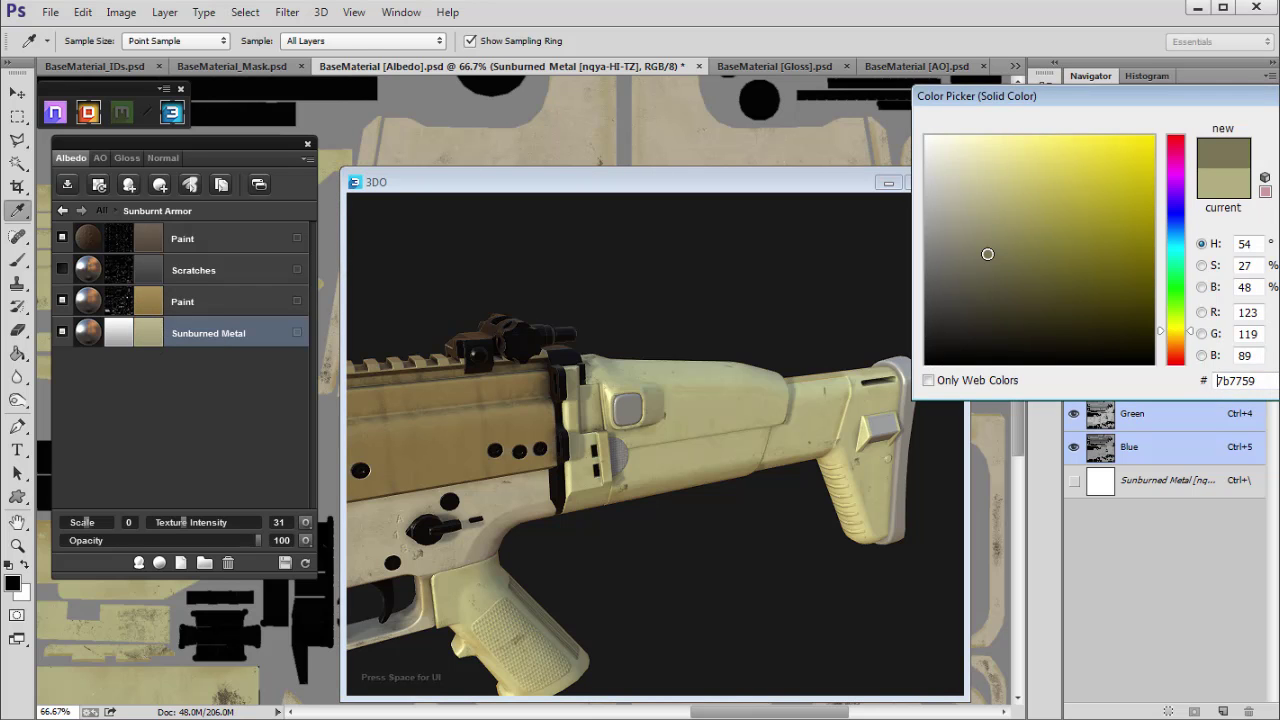
pyautogui.press('Return')
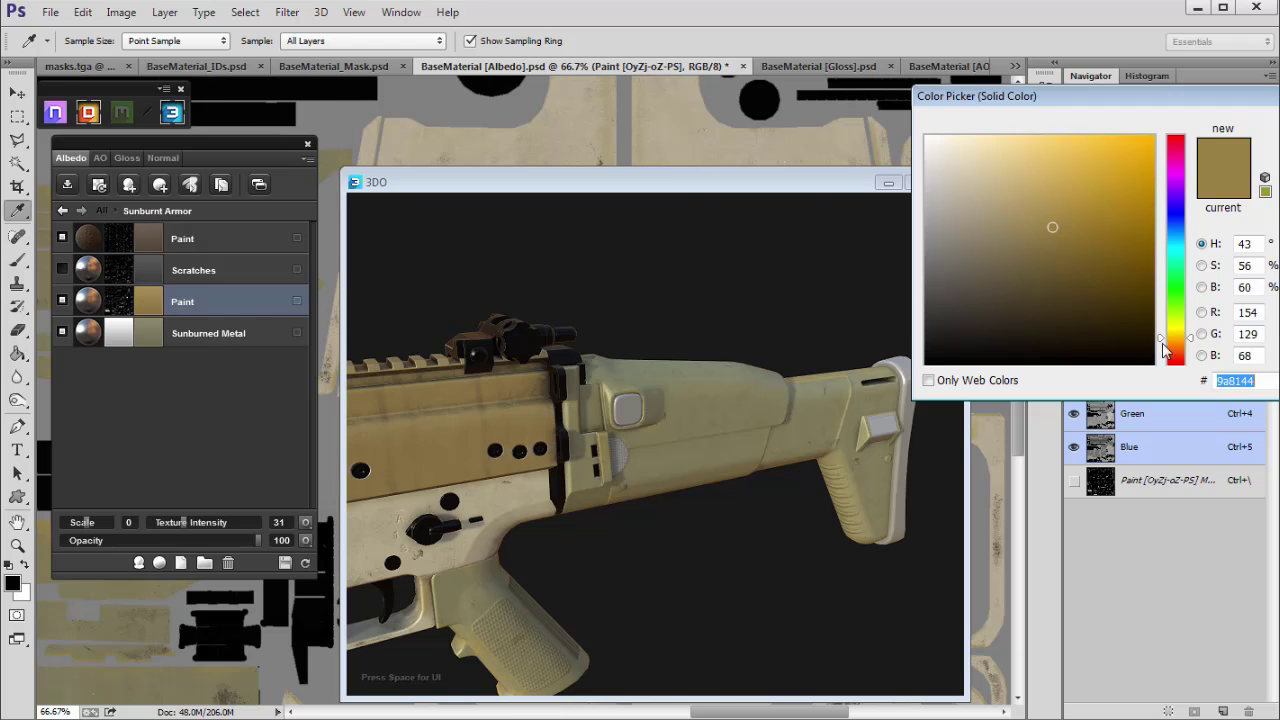
# Step: Shift the lower Paint material's colour to an olive hue and check the whole rifle in 3DO
pyautogui.moveTo(1163, 348); pyautogui.dragTo(1160, 333)
pyautogui.press('Return')
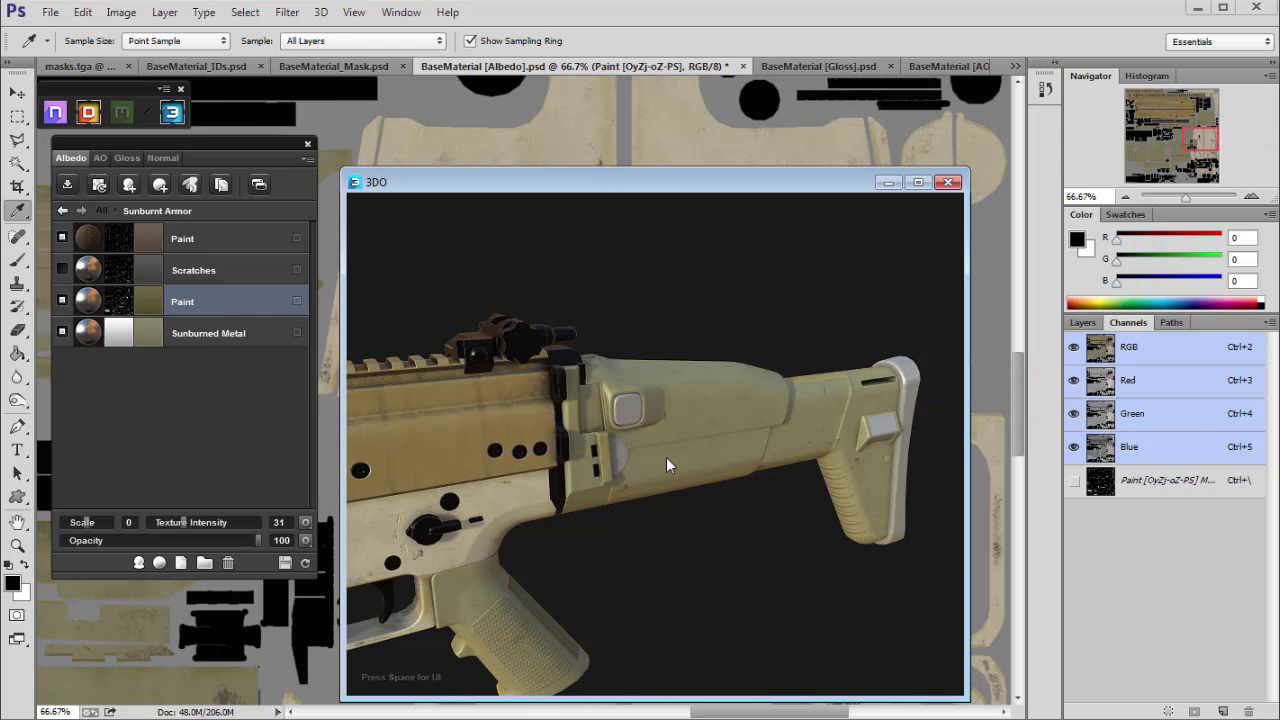
pyautogui.moveTo(672, 457); pyautogui.dragTo(432, 354)
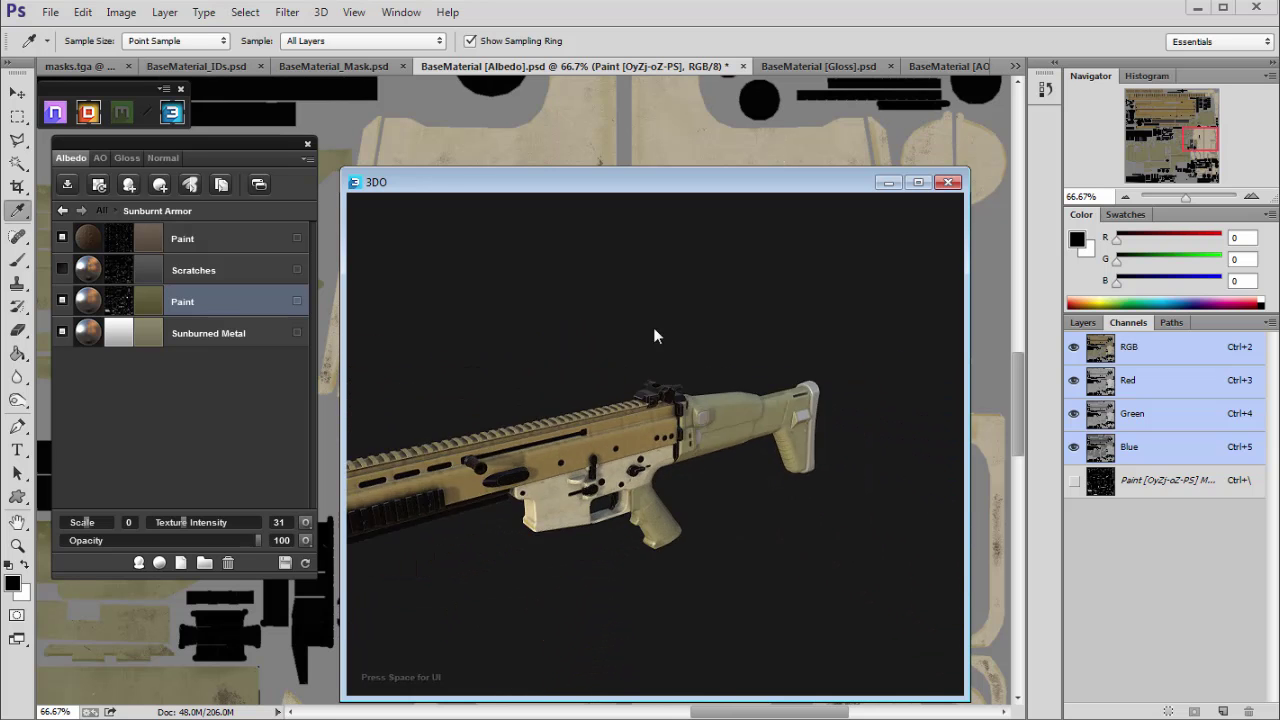
pyautogui.scroll(5, 654, 330)
pyautogui.moveTo(652, 330); pyautogui.dragTo(705, 378)
# Step: Switch to Windows Explorer, open the weapons reference folder and display its files as large thumbnails
pyautogui.click(150, 334)
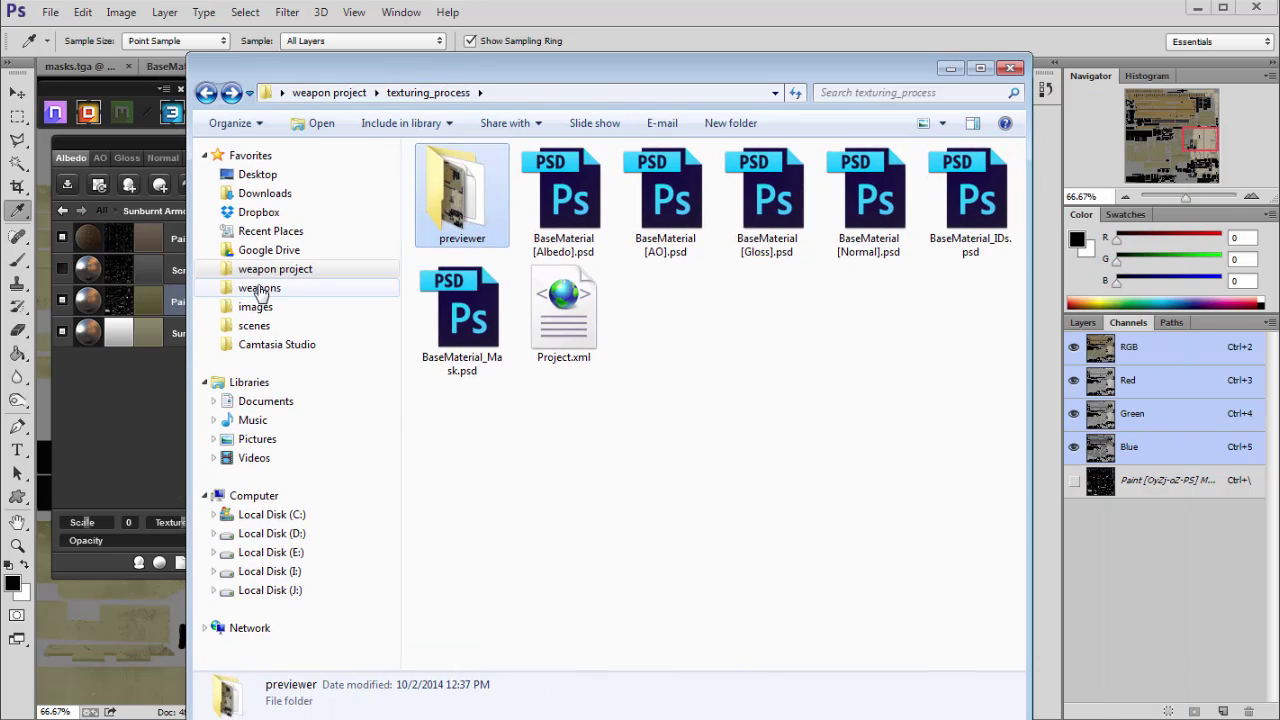
pyautogui.click(273, 278)
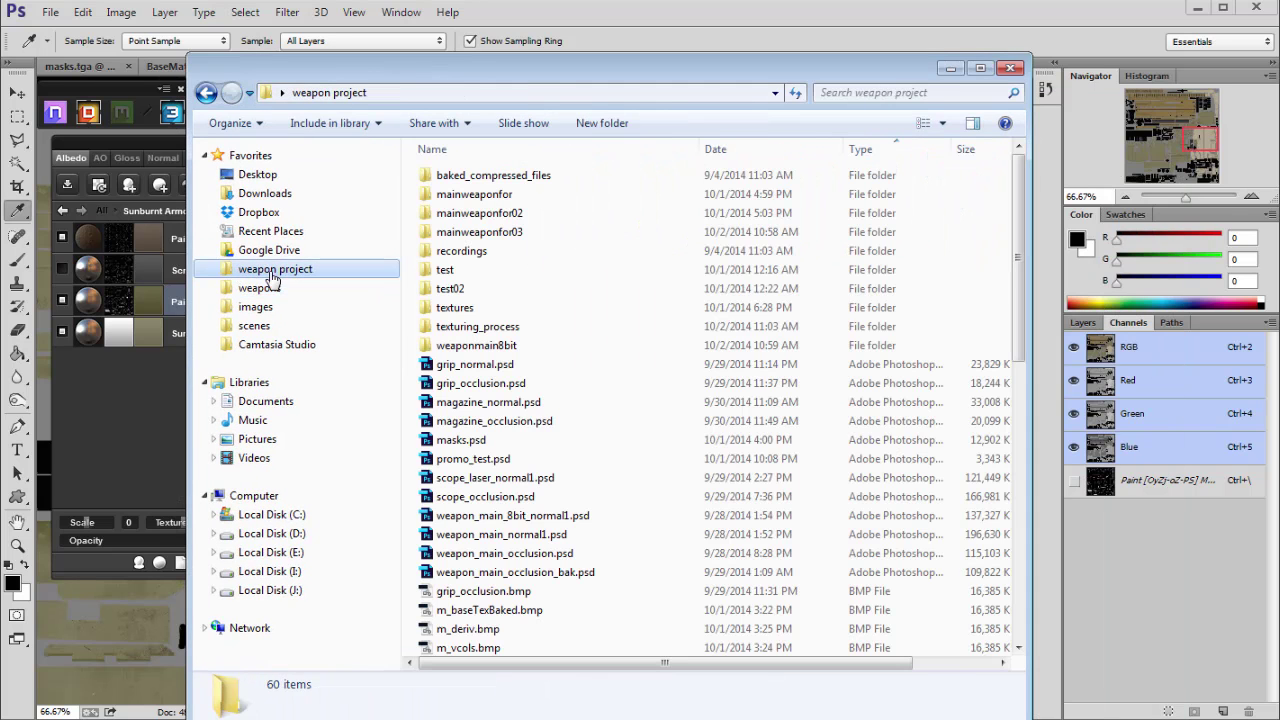
pyautogui.click(265, 288)
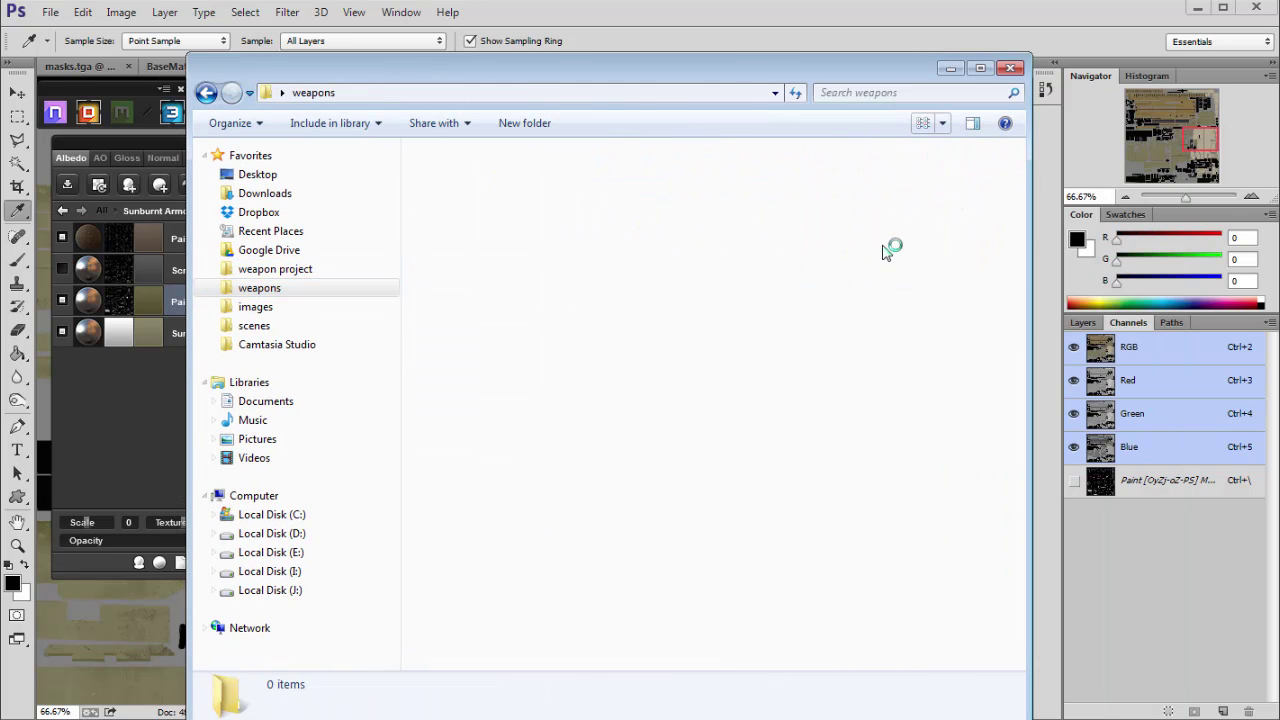
pyautogui.moveTo(754, 72); pyautogui.dragTo(728, 62)
pyautogui.click(897, 110)
pyautogui.click(897, 110)
pyautogui.click(897, 110)
pyautogui.click(897, 110)
pyautogui.click(897, 110)
pyautogui.click(897, 110)
pyautogui.click(897, 110)
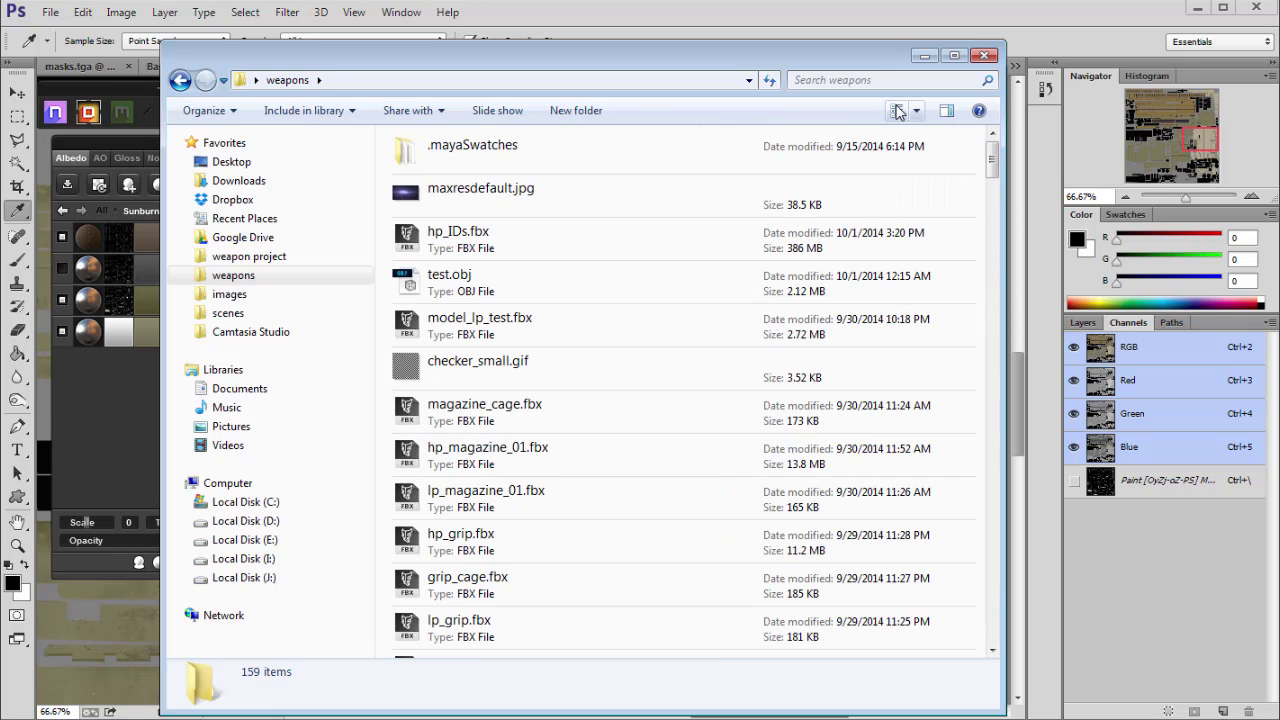
pyautogui.moveTo(992, 155); pyautogui.dragTo(1010, 347)
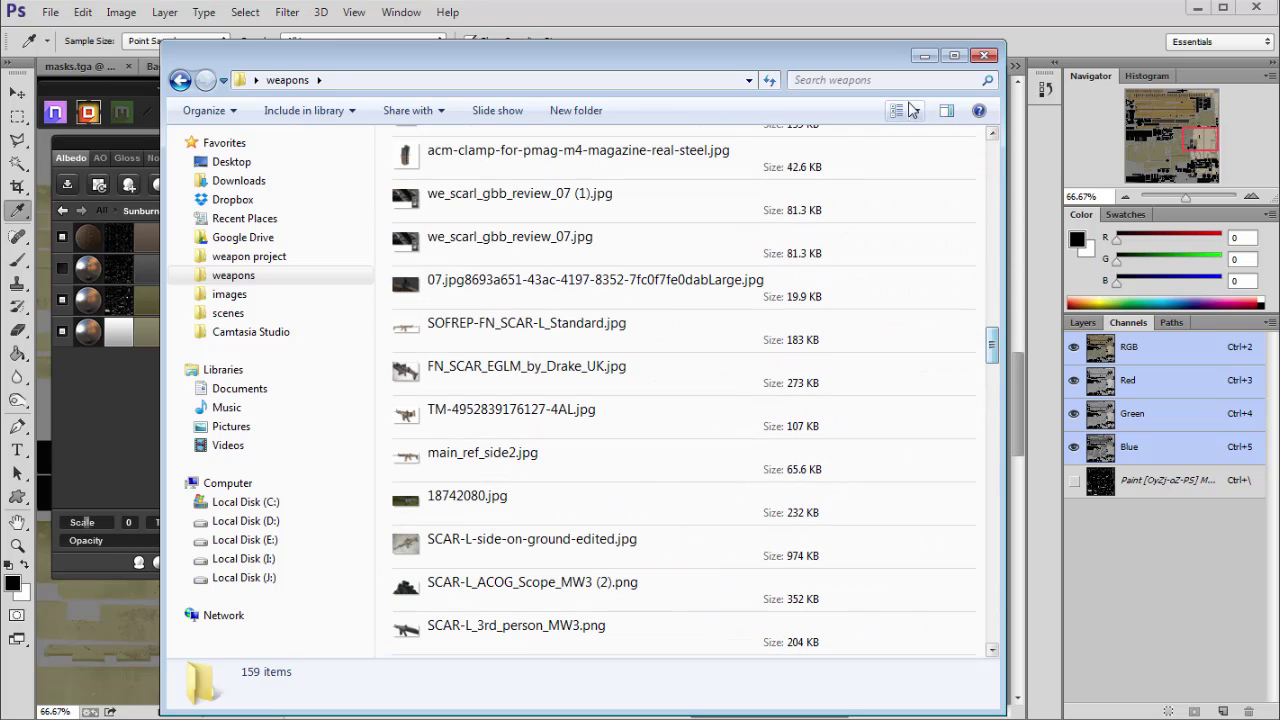
pyautogui.click(647, 372)
pyautogui.scroll(6, 647, 372)
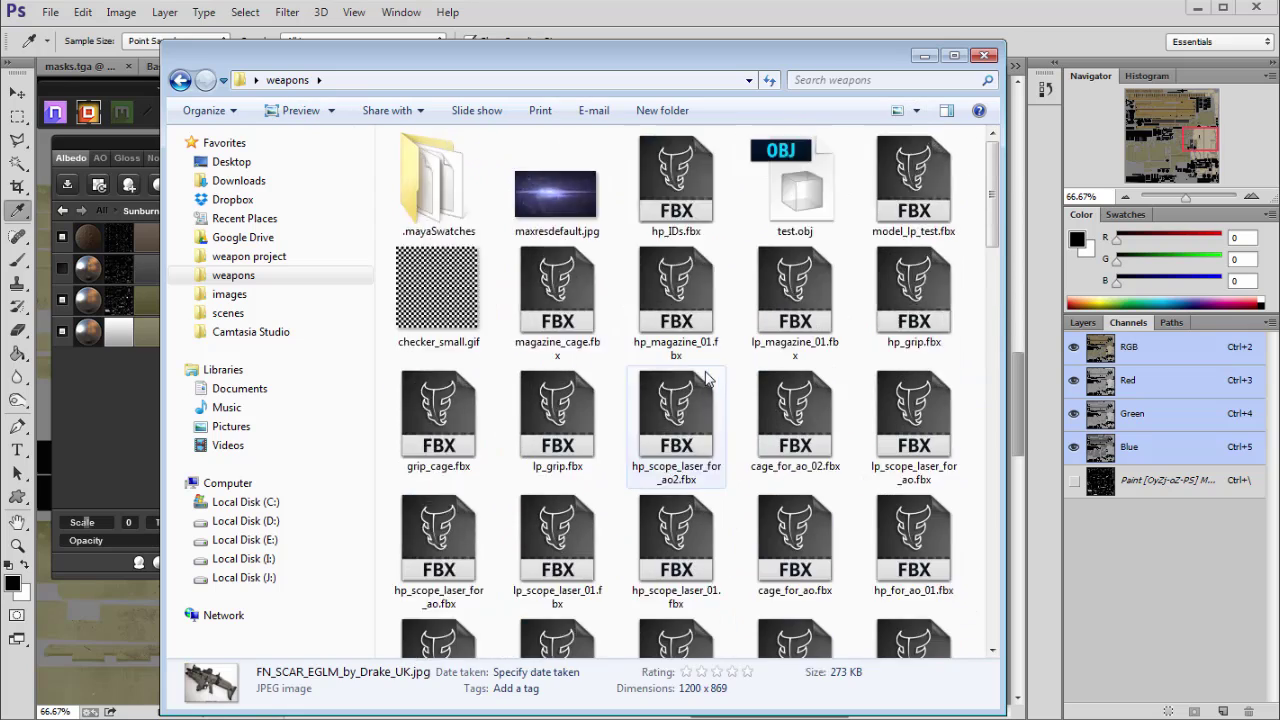
# Step: Find the photo Scar17andMark8019.jpg among the references, view it for the rifle's colours, and close it
pyautogui.moveTo(997, 172); pyautogui.dragTo(986, 512)
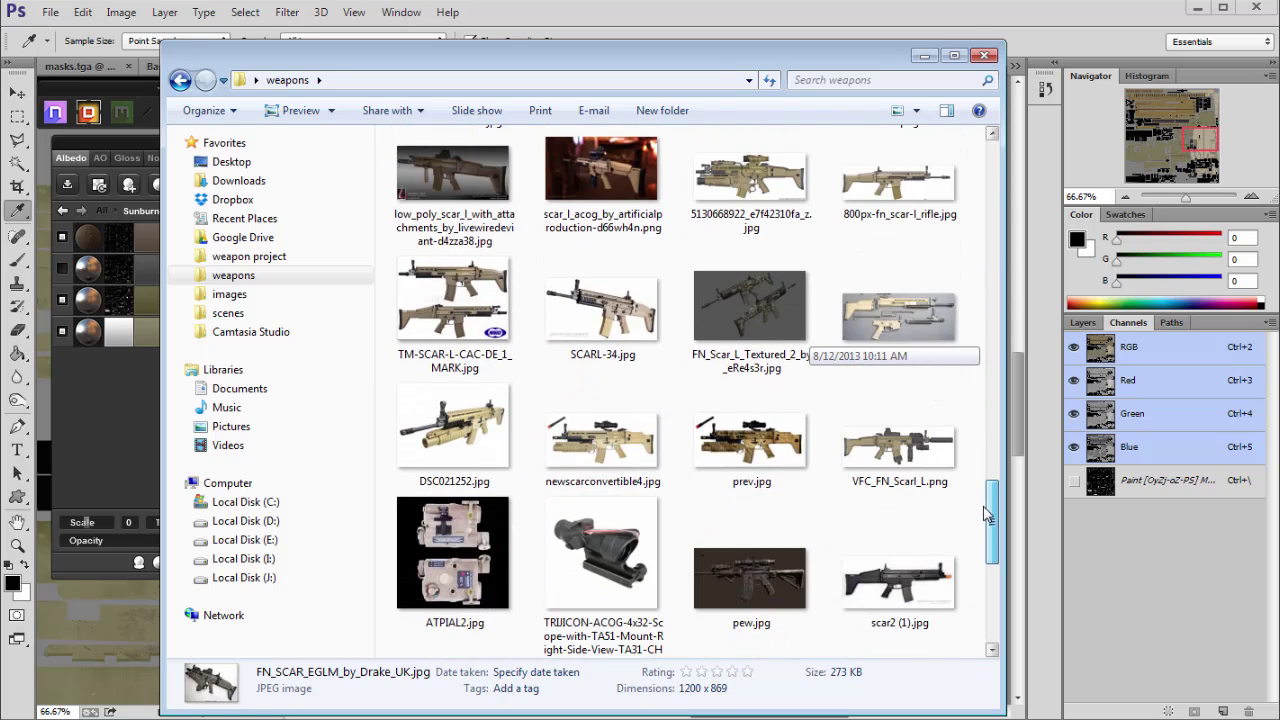
pyautogui.scroll(-5, 960, 510)
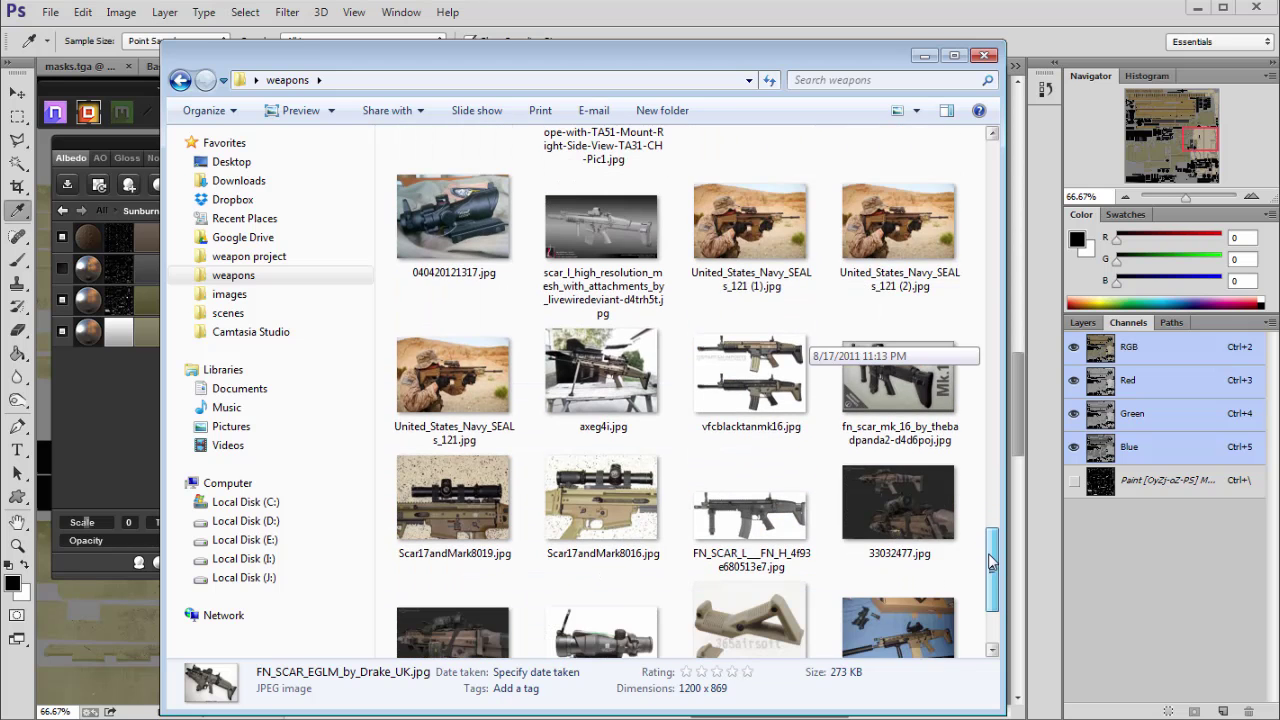
pyautogui.click(785, 382)
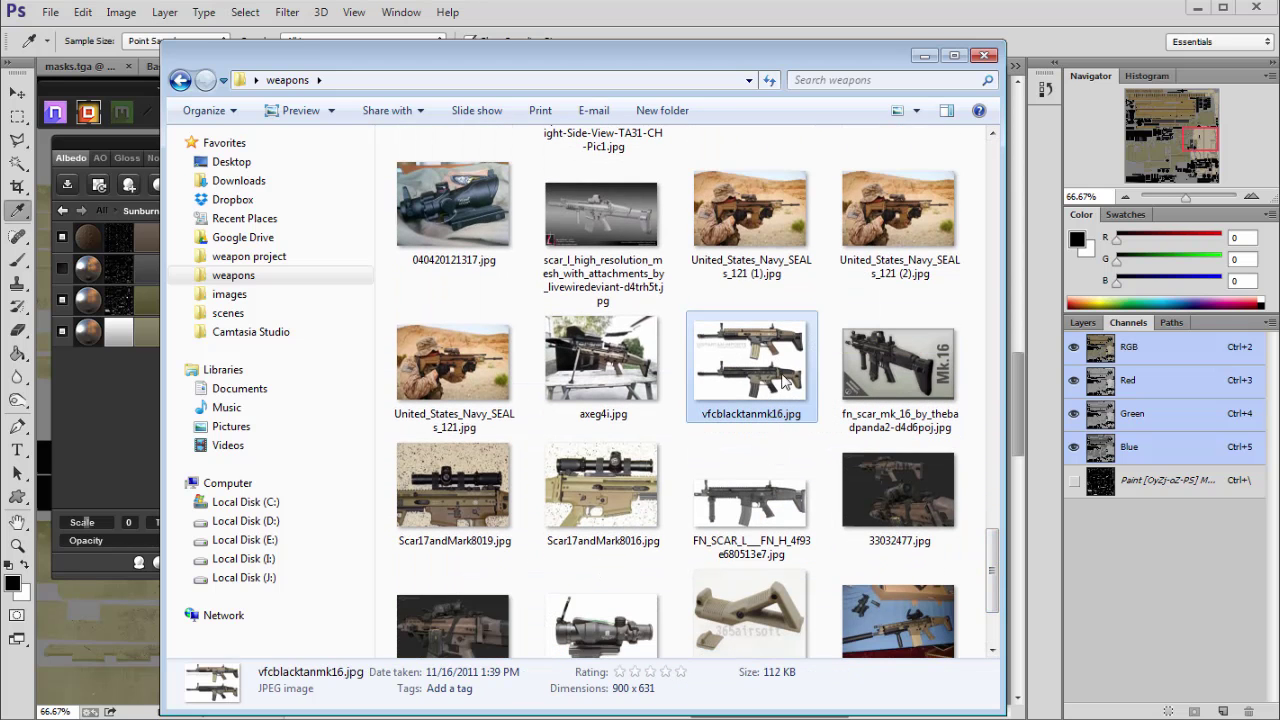
pyautogui.doubleClick(481, 490)
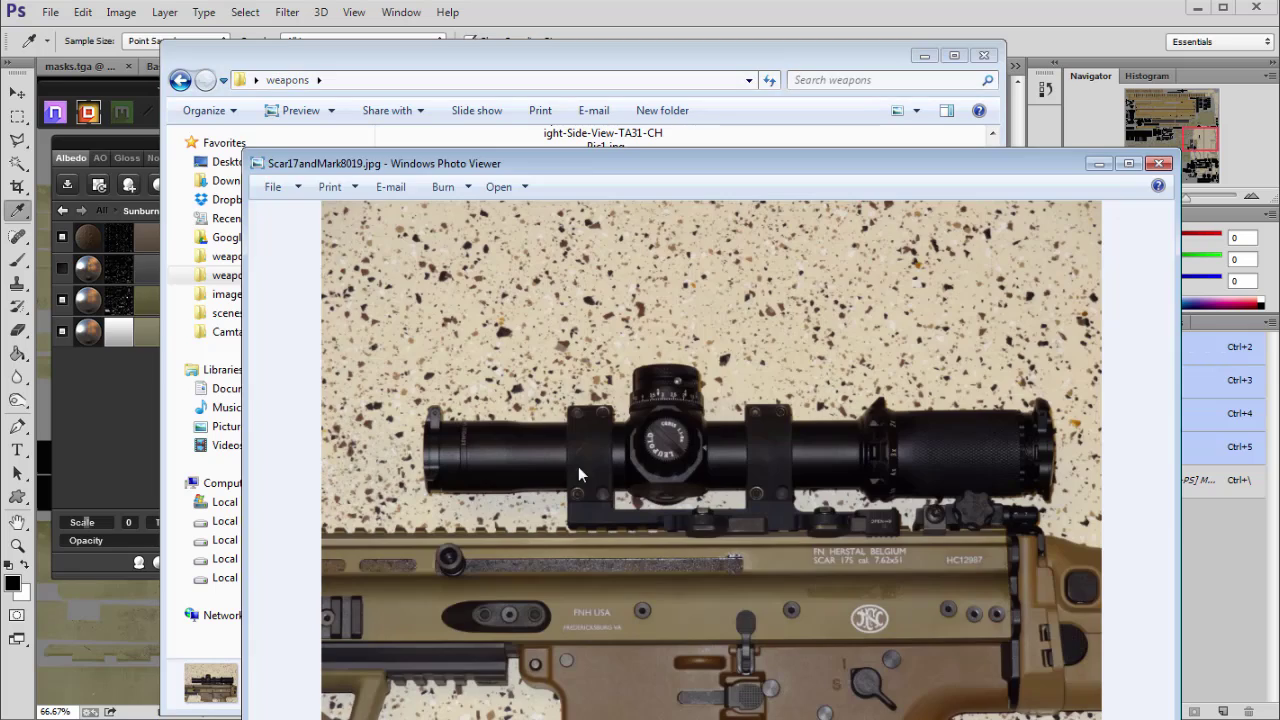
pyautogui.moveTo(780, 165); pyautogui.dragTo(706, 89)
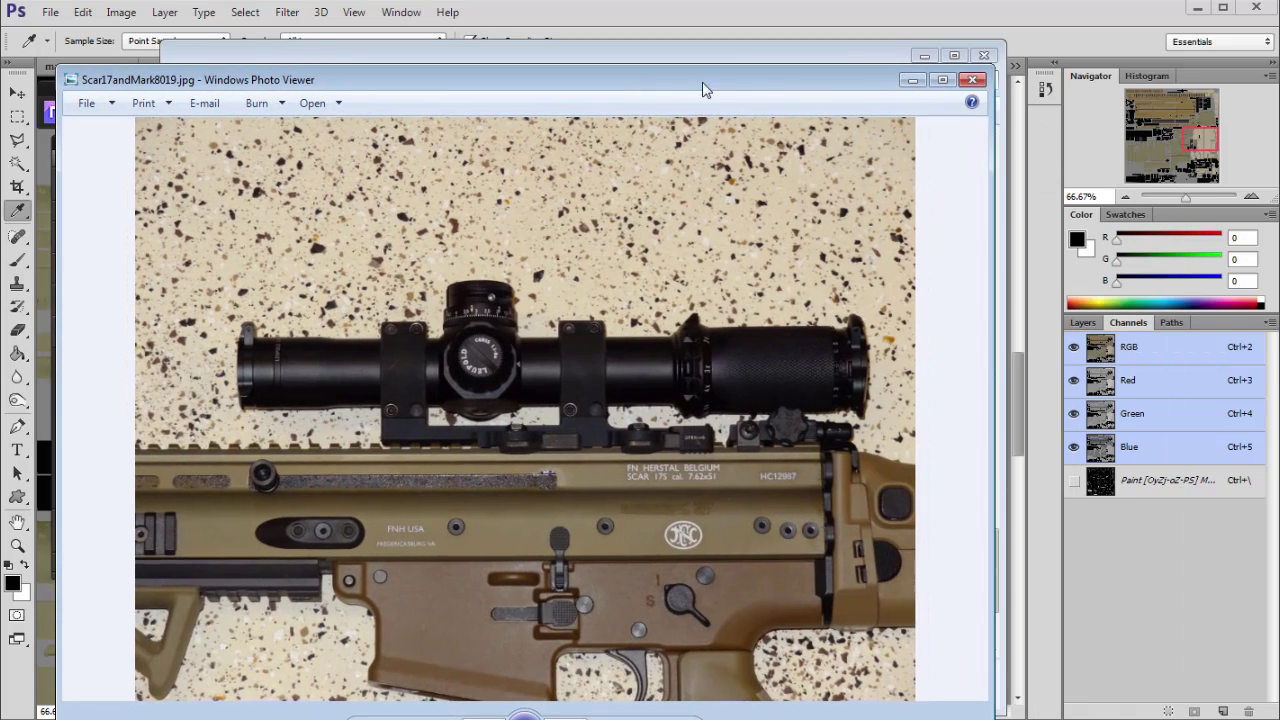
pyautogui.click(972, 80)
# Step: View the airsoft AGM SCAR-L photo and 109.jpg from the weapons folder, closing each one
pyautogui.moveTo(991, 525); pyautogui.dragTo(1000, 446)
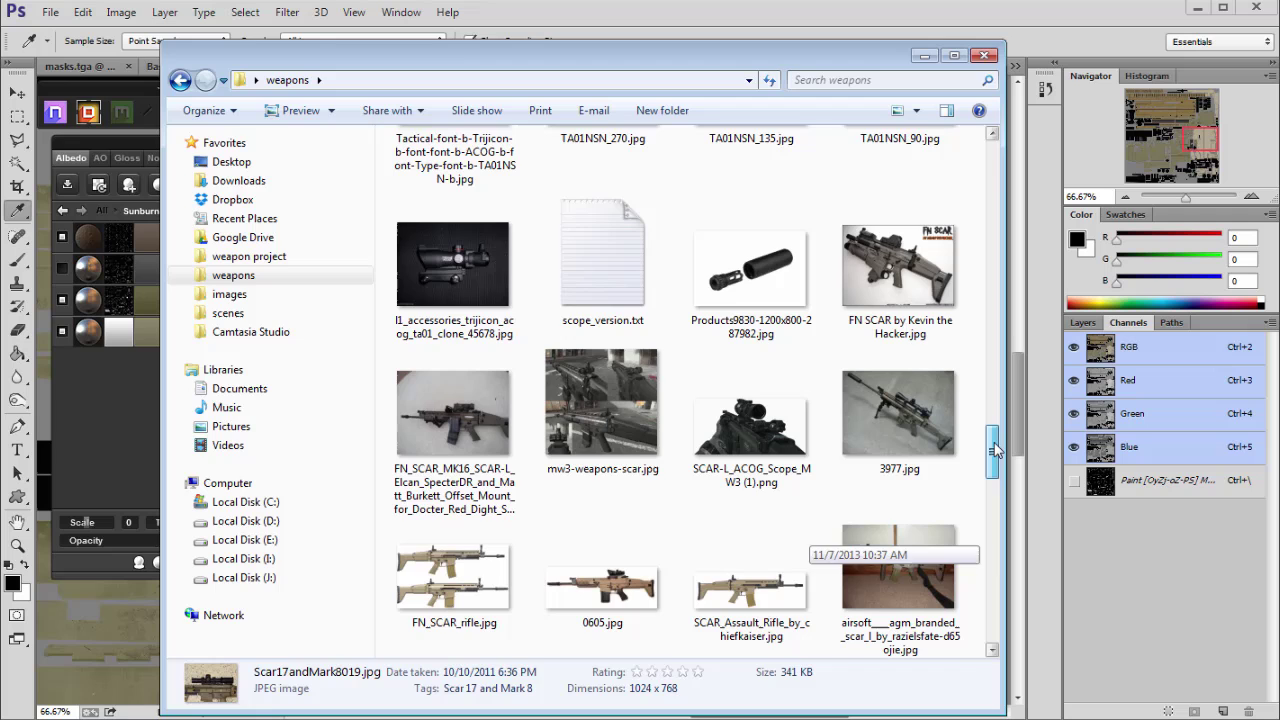
pyautogui.doubleClick(933, 530)
pyautogui.click(970, 80)
pyautogui.moveTo(993, 449); pyautogui.dragTo(1006, 370)
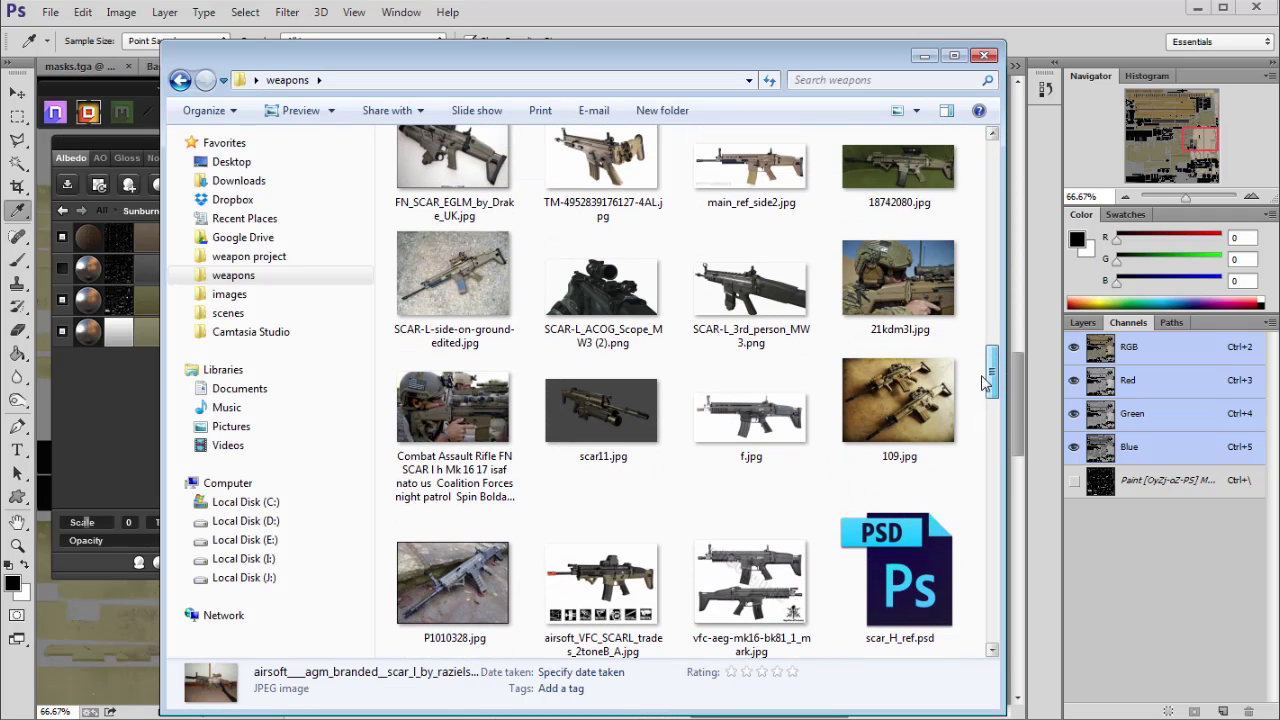
pyautogui.doubleClick(898, 382)
pyautogui.click(968, 83)
# Step: Open 53015298.DSC_1550.jpg and leaf forward through the following reference photos
pyautogui.moveTo(990, 358); pyautogui.dragTo(1006, 294)
pyautogui.moveTo(1006, 343); pyautogui.dragTo(997, 420)
pyautogui.click(655, 330)
pyautogui.doubleClick(655, 331)
pyautogui.press('Right')
pyautogui.press('Right')
pyautogui.press('Right')
pyautogui.press('Right')
pyautogui.press('Right')
pyautogui.press('Right')
pyautogui.press('Right')
pyautogui.press('Right')
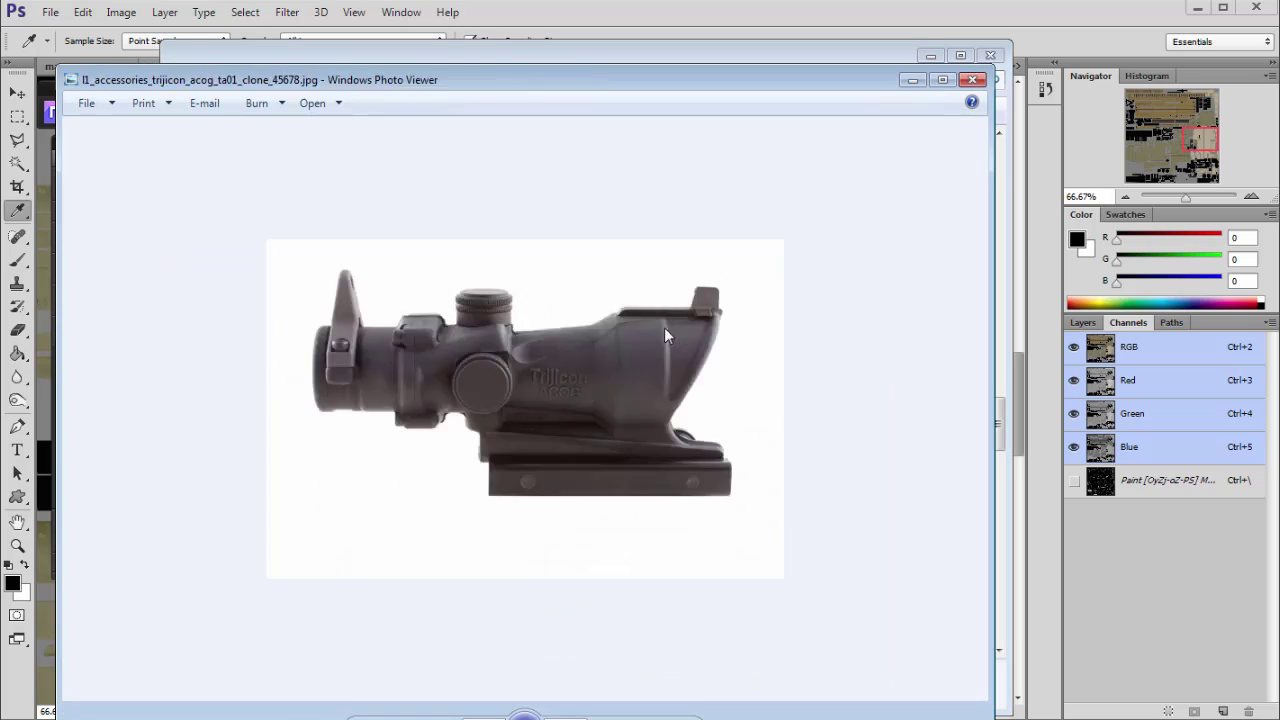
# Step: Bring up the FN SCAR MK16 photo with the Elcan scope, zoom in on it and shrink the photo viewer window
pyautogui.press('Left')
pyautogui.scroll(-1, 684, 326)
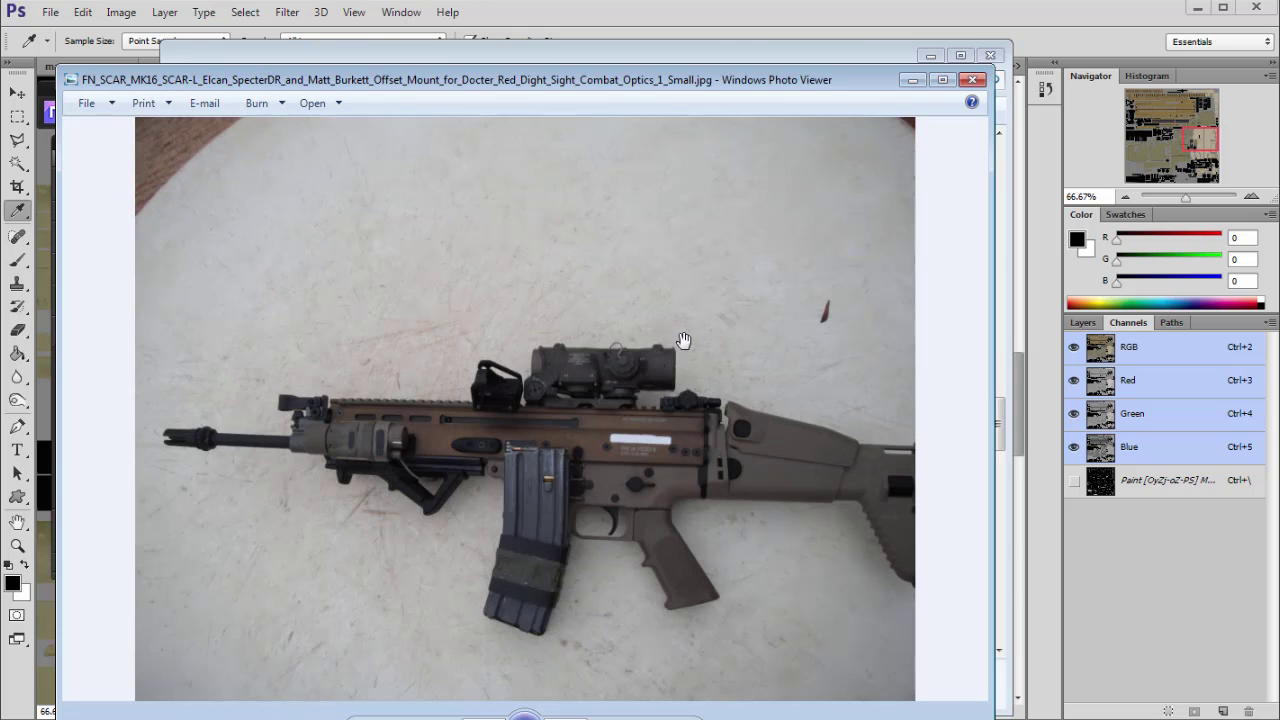
pyautogui.keyDown('ctrl'); pyautogui.scroll(1, 660, 368); pyautogui.keyUp('ctrl')
pyautogui.moveTo(59, 68); pyautogui.dragTo(427, 223)
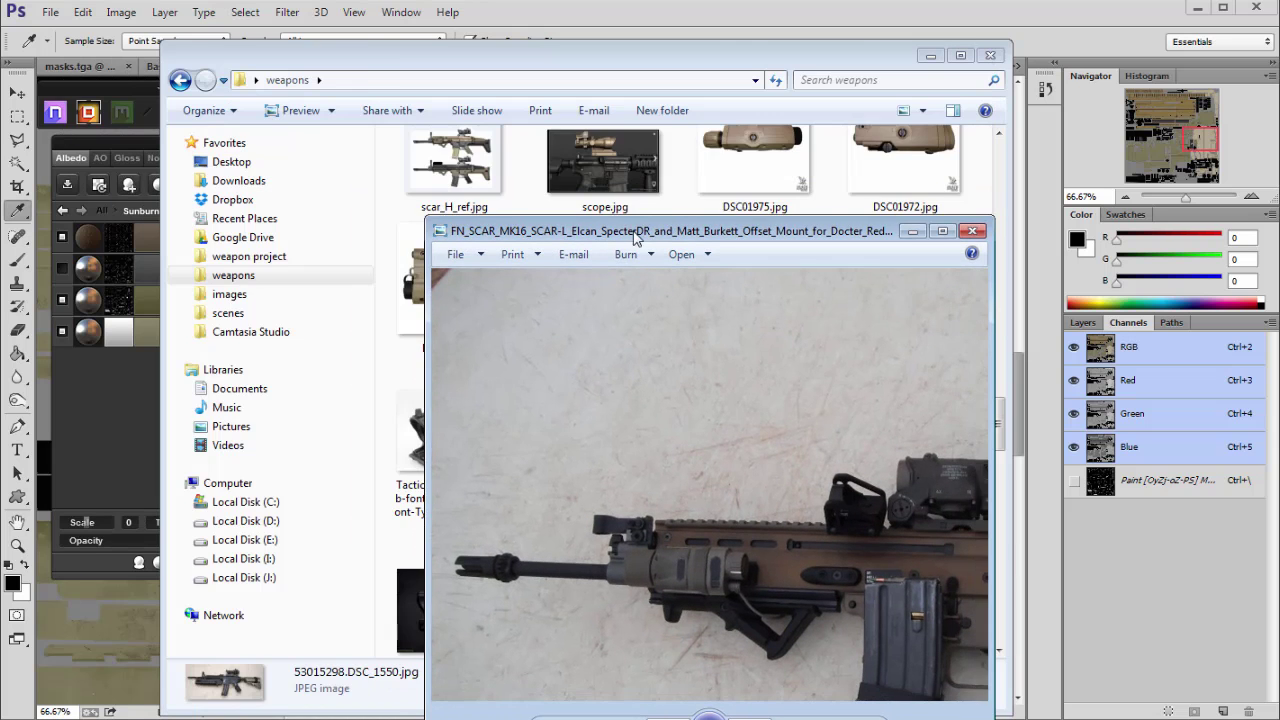
# Step: Minimise the weapons folder and view the whole rifle in the FN SCAR MK16 photo, comparing its colours with the 3DO model
pyautogui.moveTo(637, 237); pyautogui.dragTo(553, 153)
pyautogui.click(928, 57)
pyautogui.moveTo(1150, 272); pyautogui.dragTo(1180, 268)
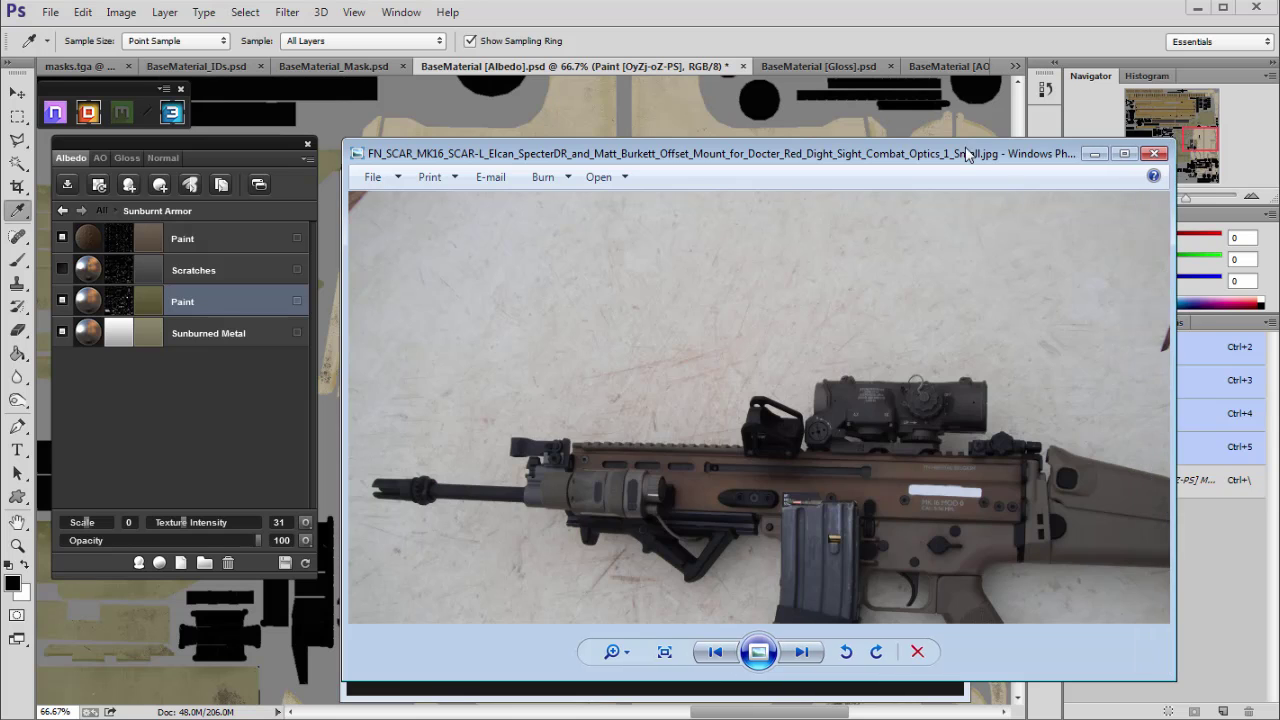
pyautogui.moveTo(969, 152); pyautogui.dragTo(1007, 152)
pyautogui.scroll(-4, 922, 408)
pyautogui.moveTo(900, 153); pyautogui.dragTo(580, 130)
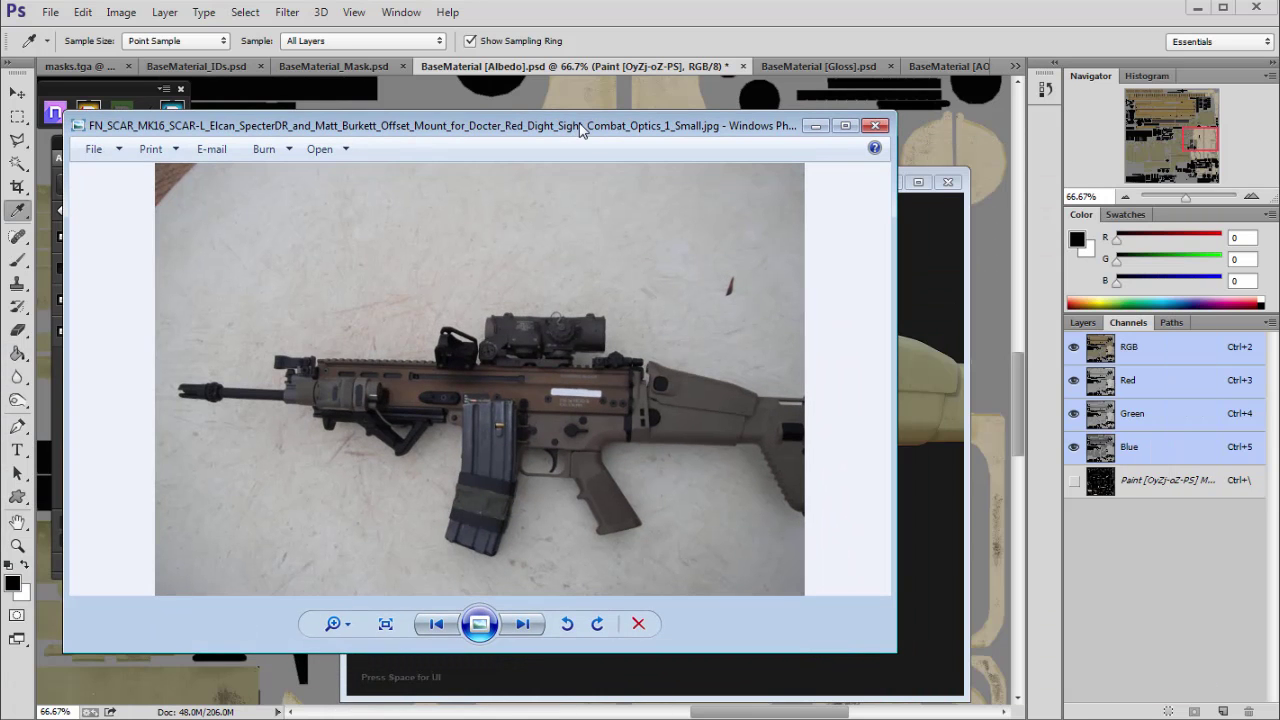
pyautogui.moveTo(709, 157); pyautogui.dragTo(289, 524)
pyautogui.moveTo(731, 407); pyautogui.dragTo(697, 425)
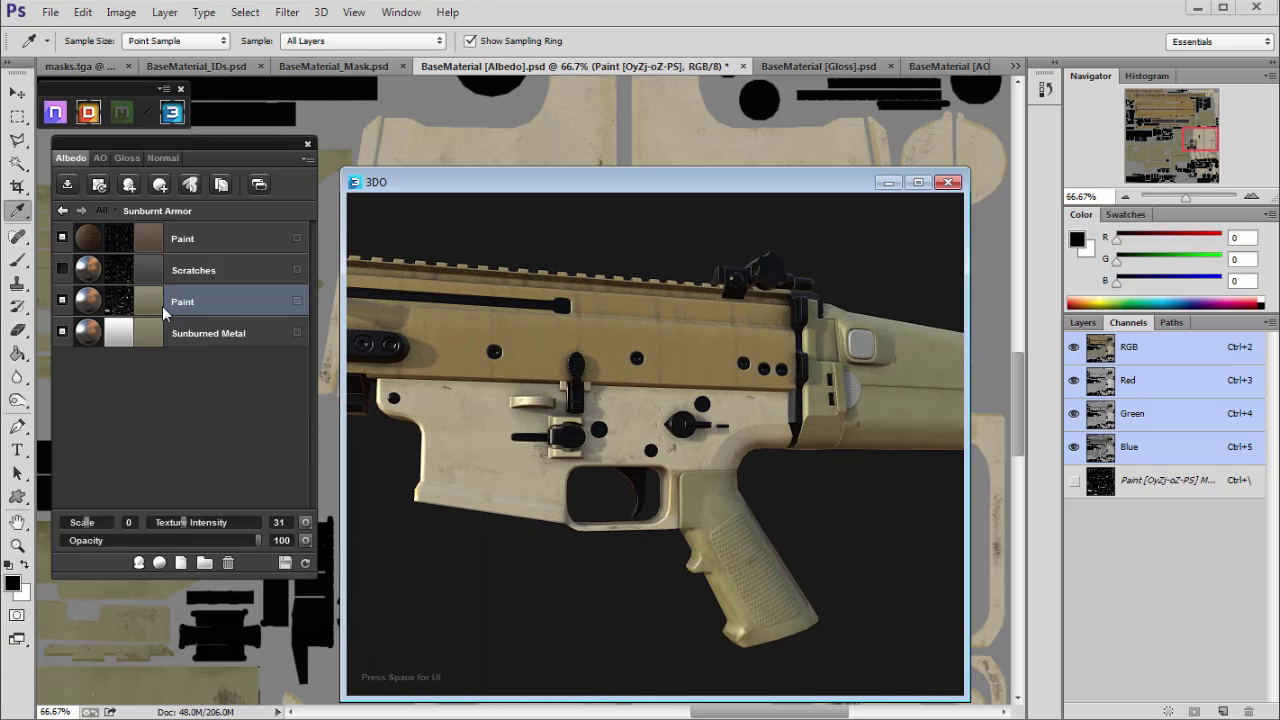
# Step: In the grip and stock's Sunburnt Armor material, set the Sunburned Metal colour to #53524c and the Paint colour to #454234
pyautogui.doubleClick(148, 333)
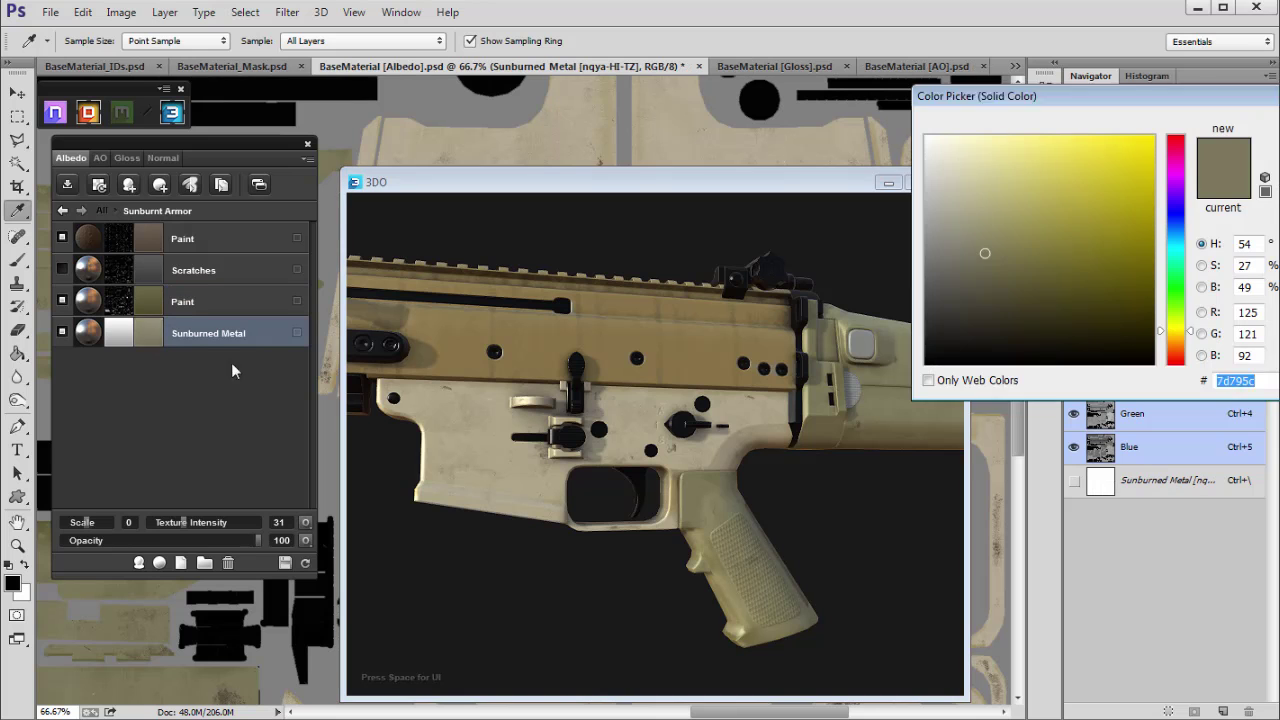
pyautogui.click(948, 289)
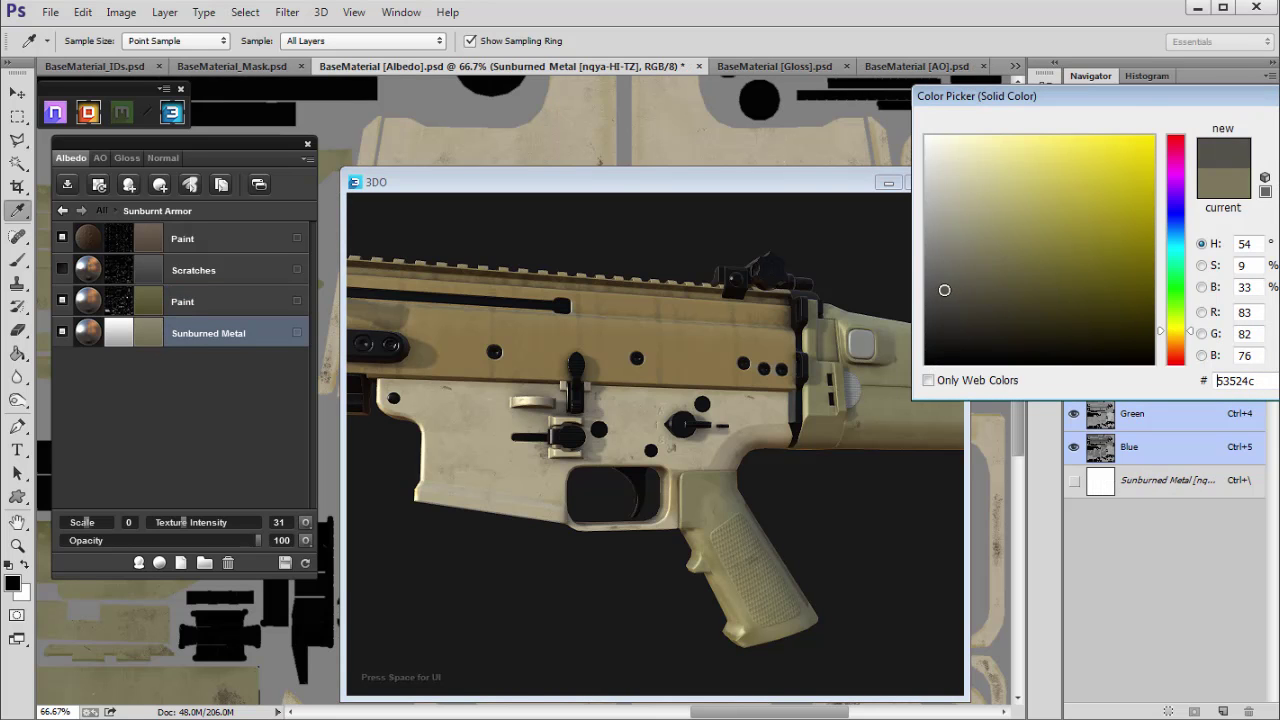
pyautogui.press('Return')
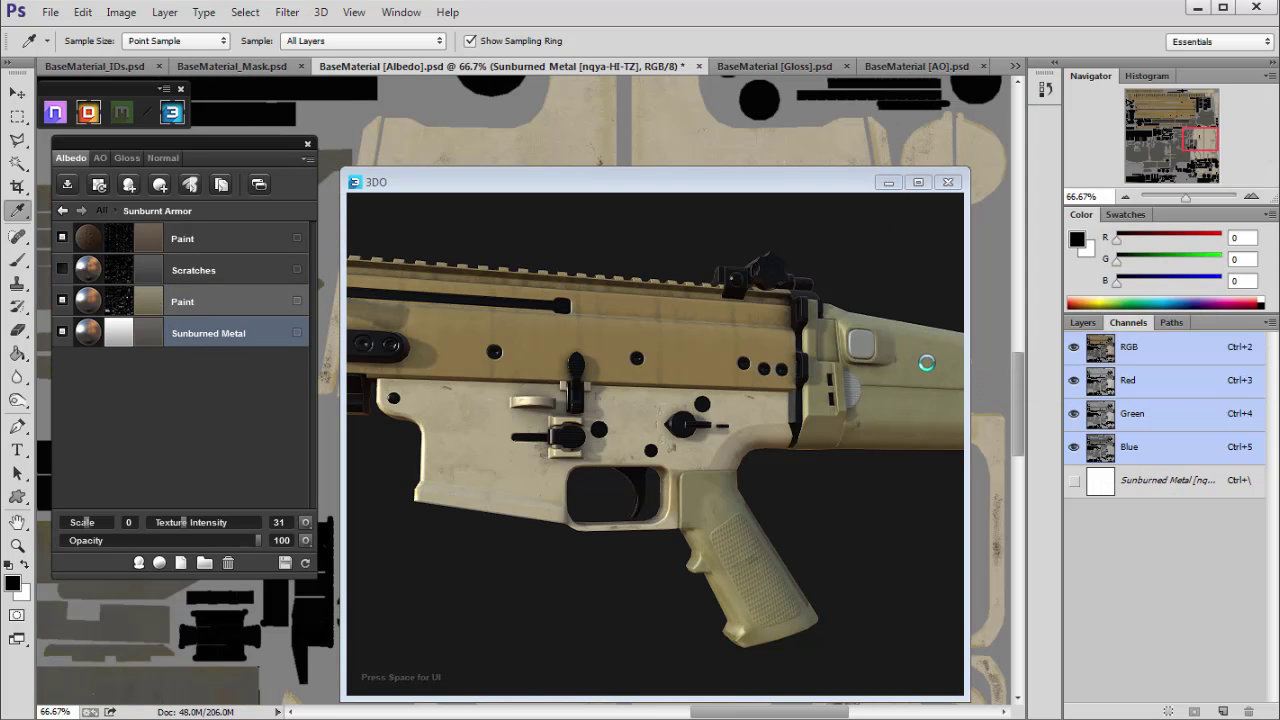
pyautogui.click(927, 363)
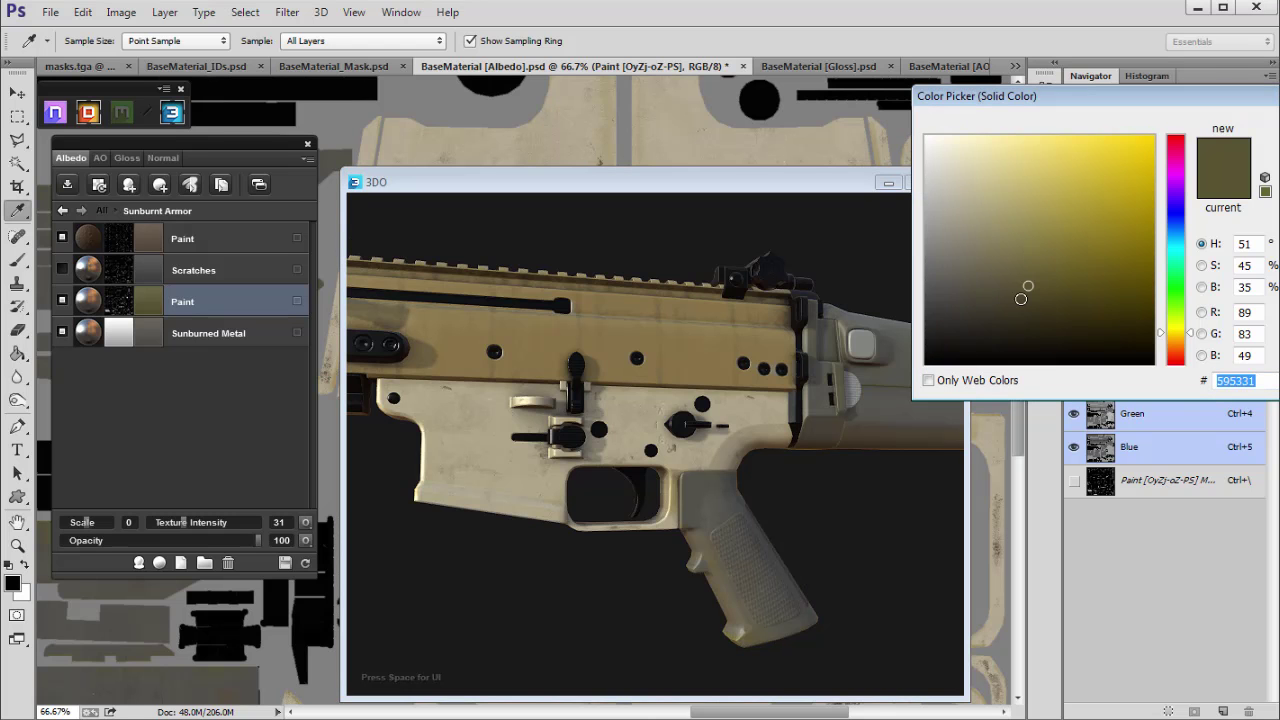
pyautogui.click(1006, 295)
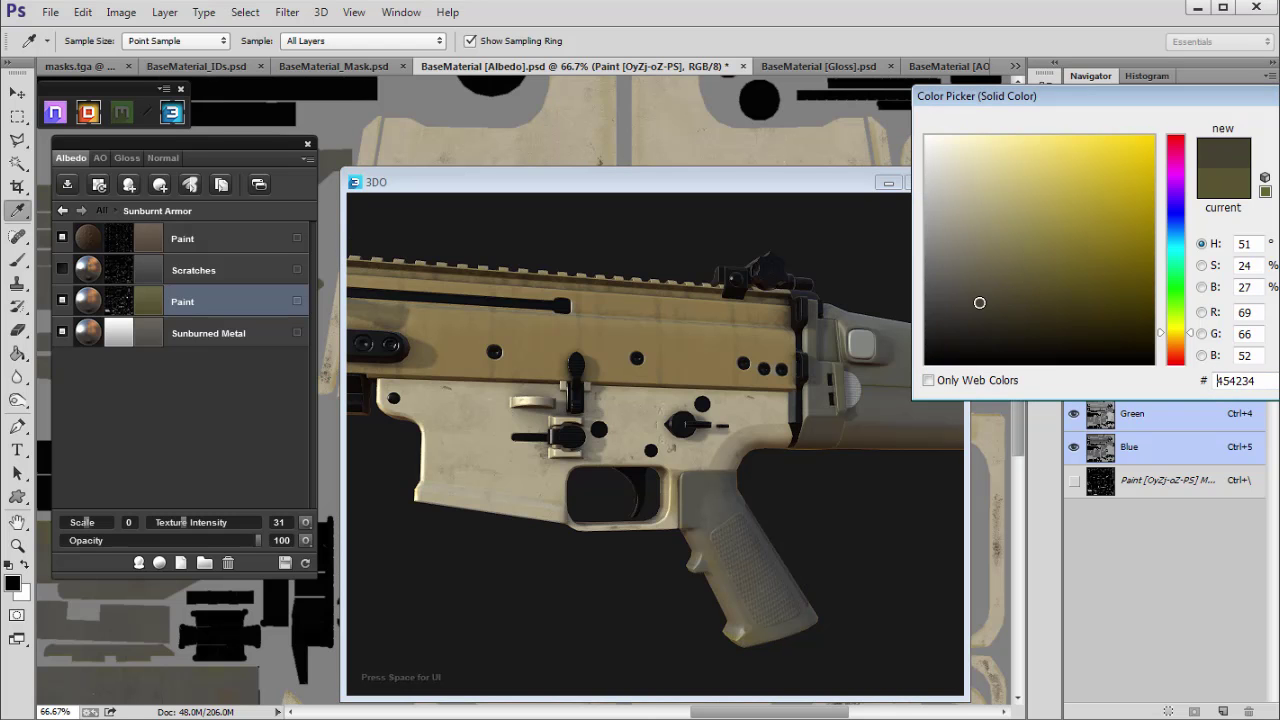
pyautogui.press('Return')
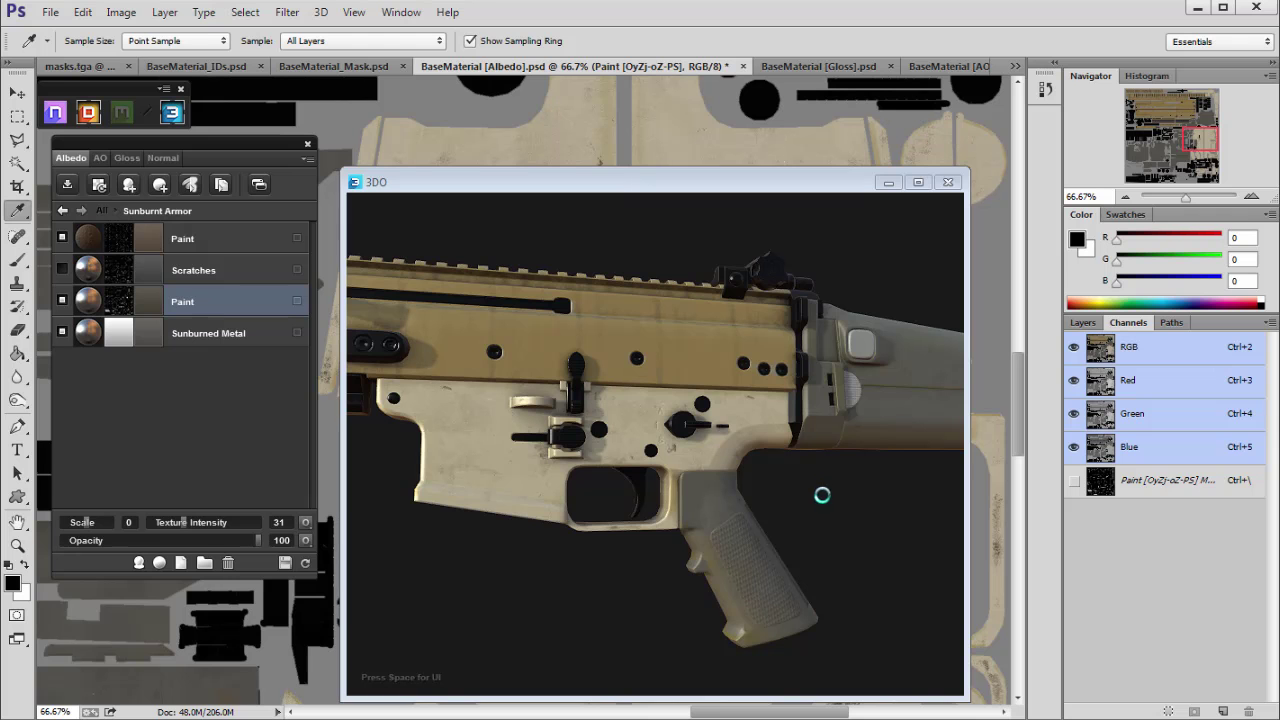
pyautogui.moveTo(813, 495); pyautogui.dragTo(814, 461)
# Step: Open the topmost Sunburnt Armor material, used on the lower receiver, and set its Paint colour to #7e6c50
pyautogui.click(89, 201)
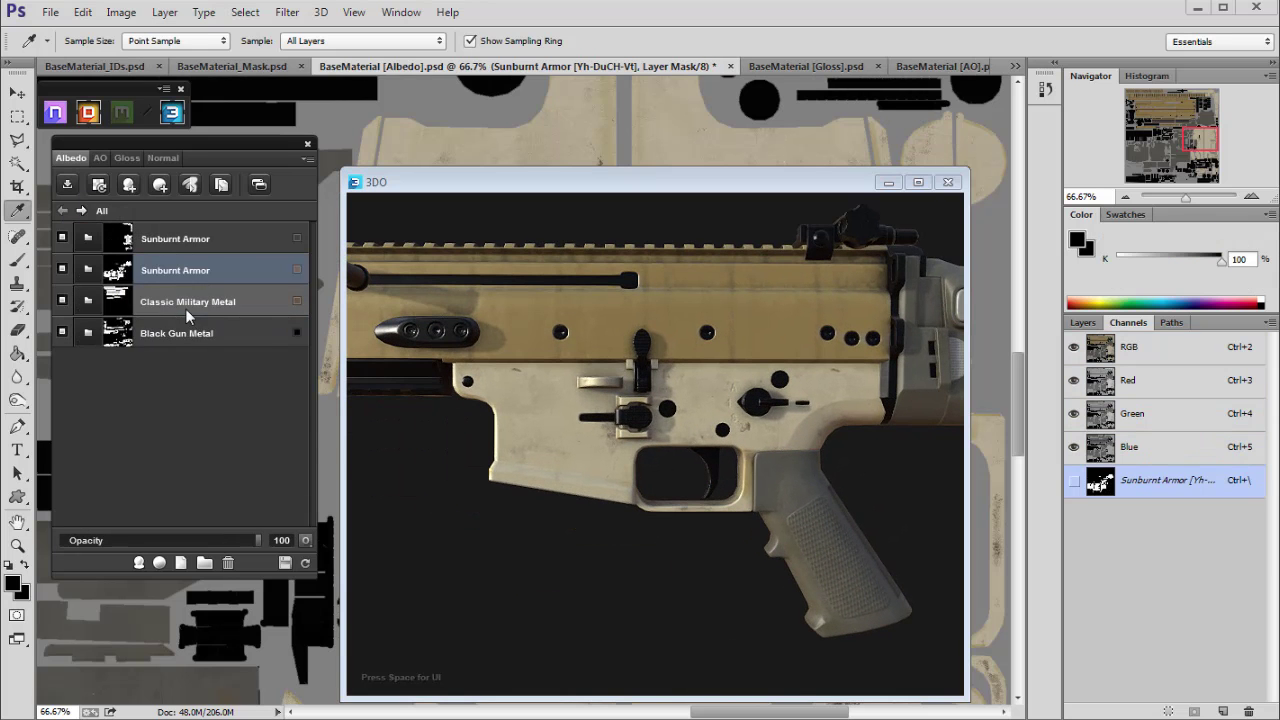
pyautogui.click(193, 240)
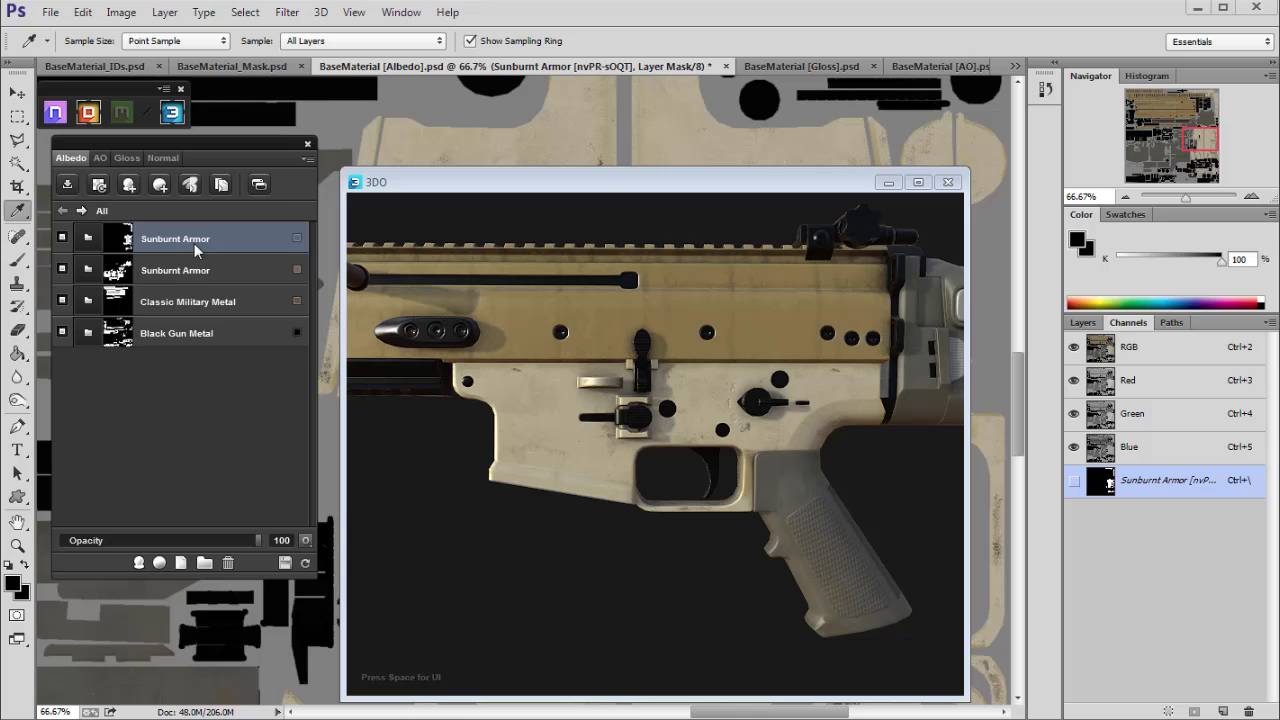
pyautogui.click(90, 238)
pyautogui.click(148, 301)
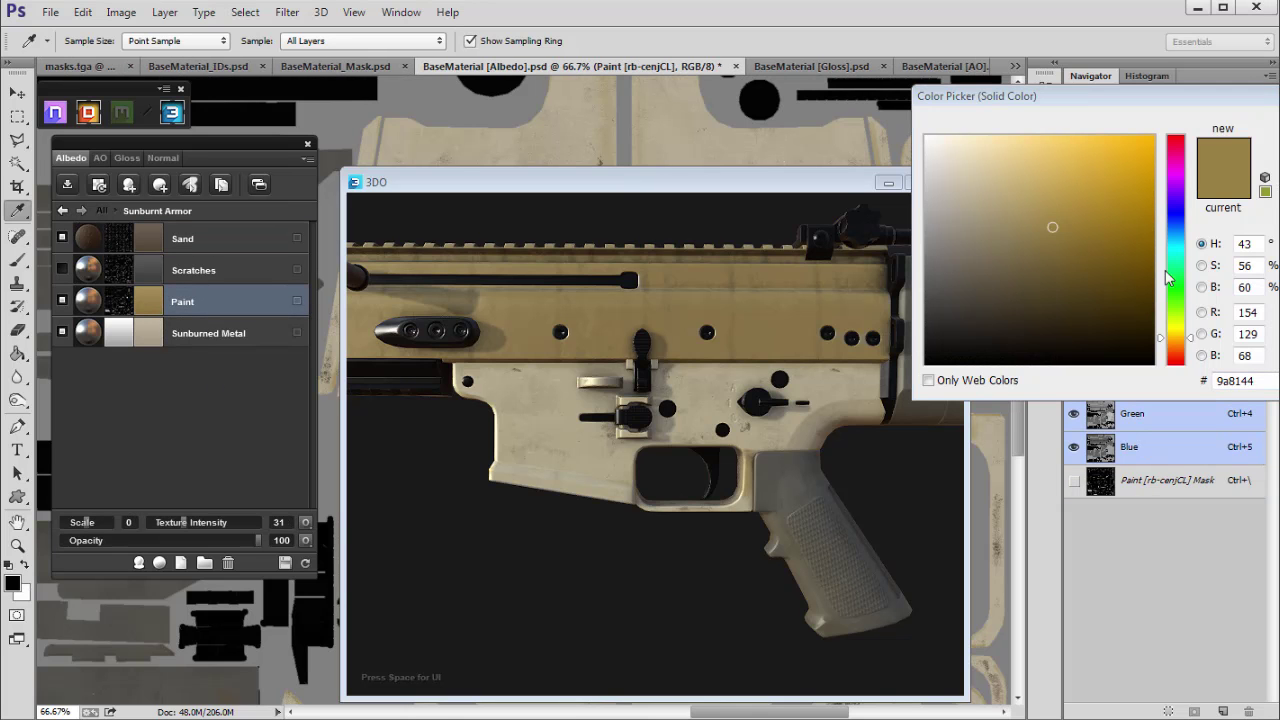
pyautogui.moveTo(1062, 217); pyautogui.dragTo(1037, 243)
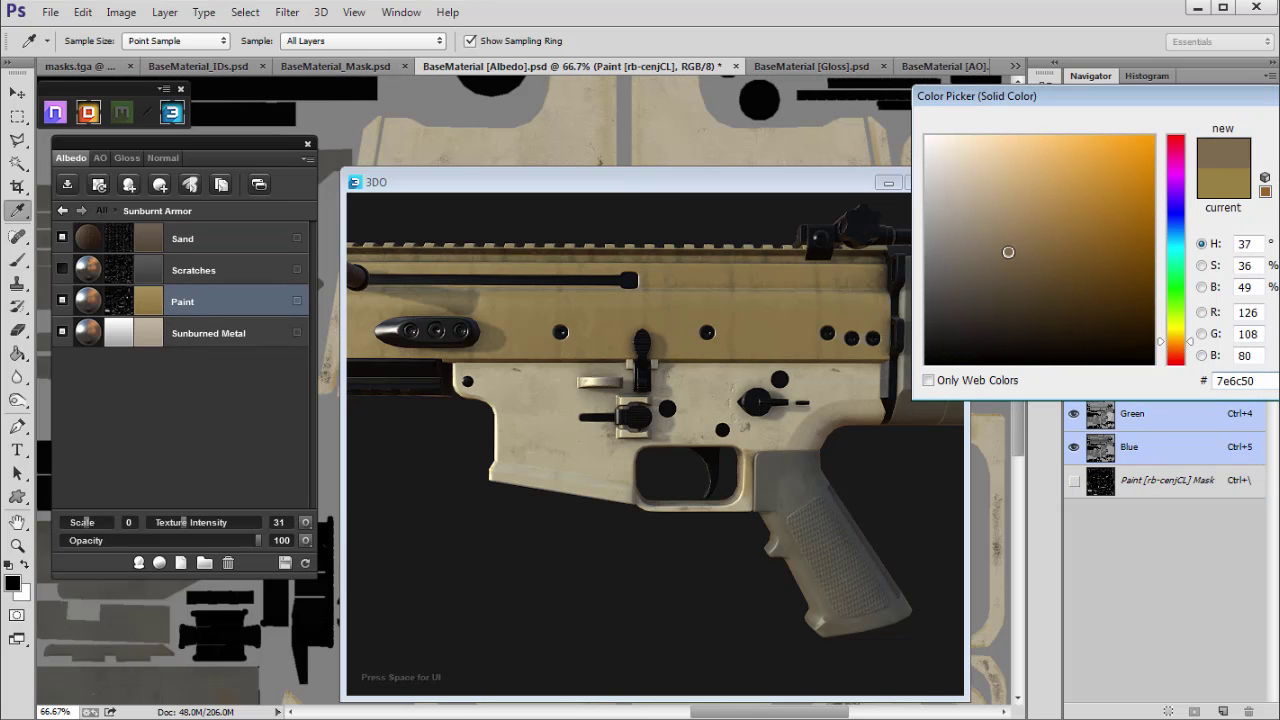
pyautogui.press('Return')
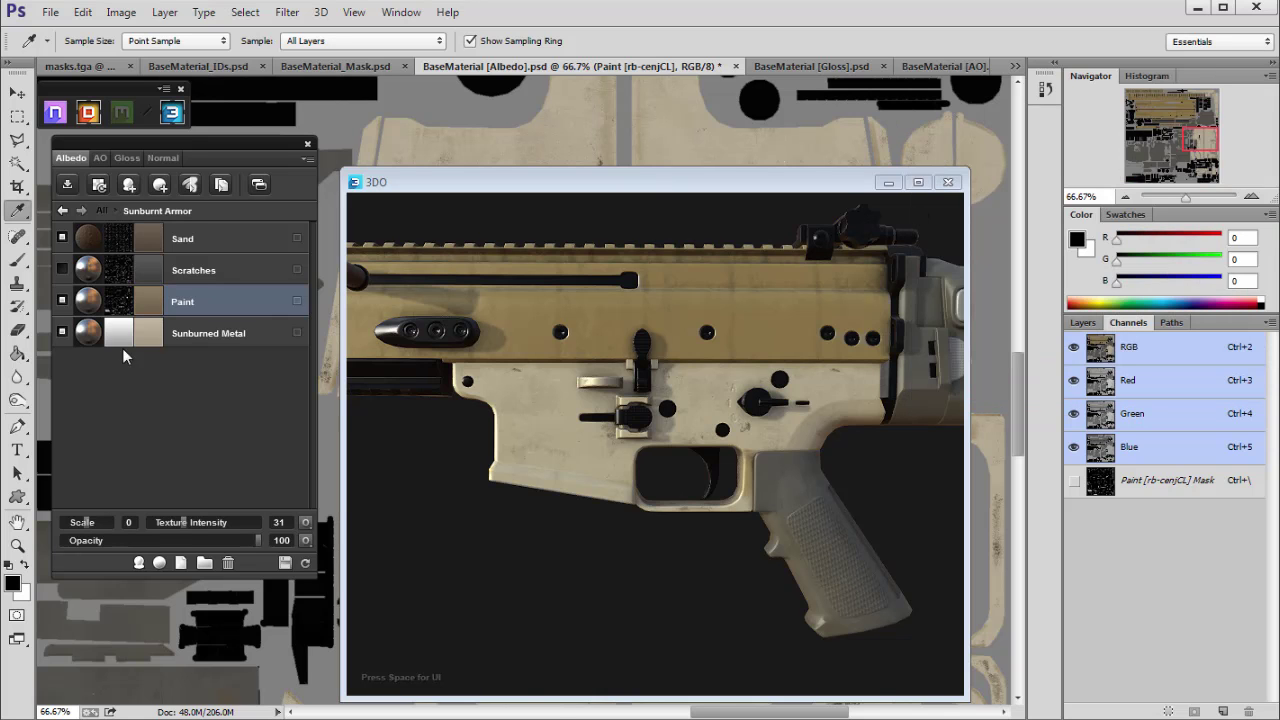
pyautogui.click(546, 462)
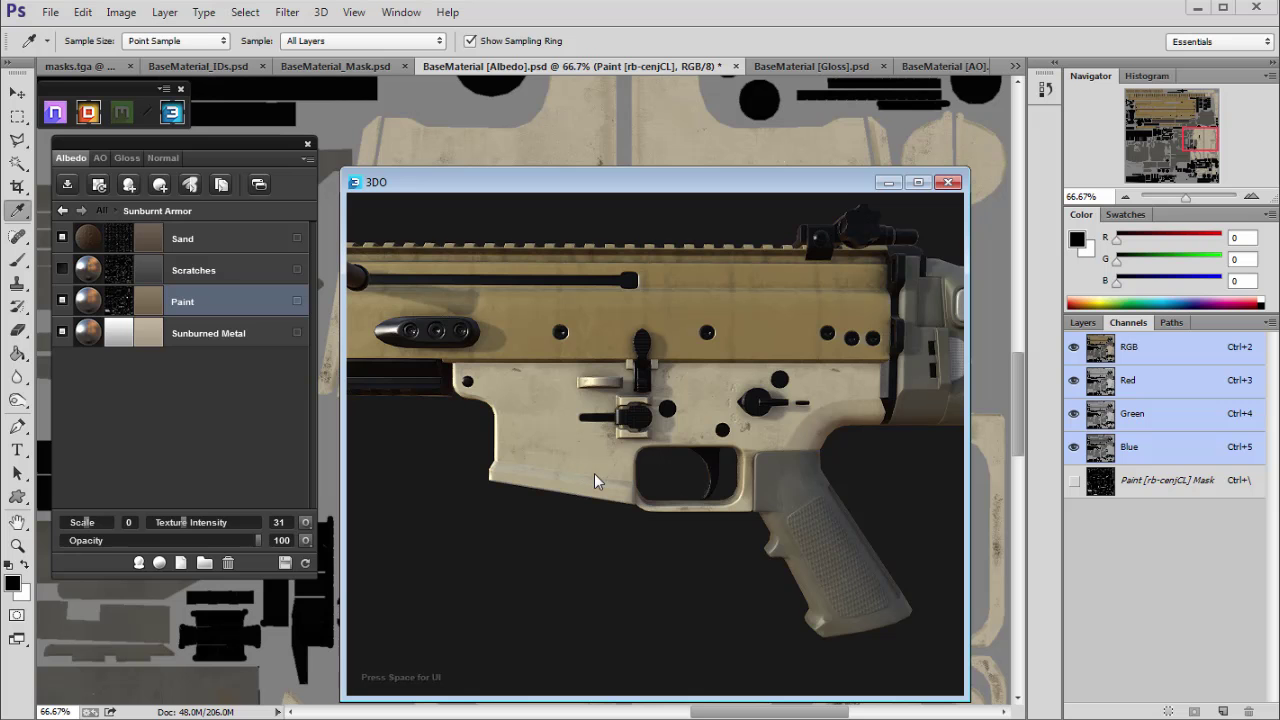
pyautogui.moveTo(606, 475); pyautogui.dragTo(452, 415)
# Step: Shift the lower receiver's Sunburned Metal colour to a darker, redder #807467 and check it in 3DO
pyautogui.click(147, 331)
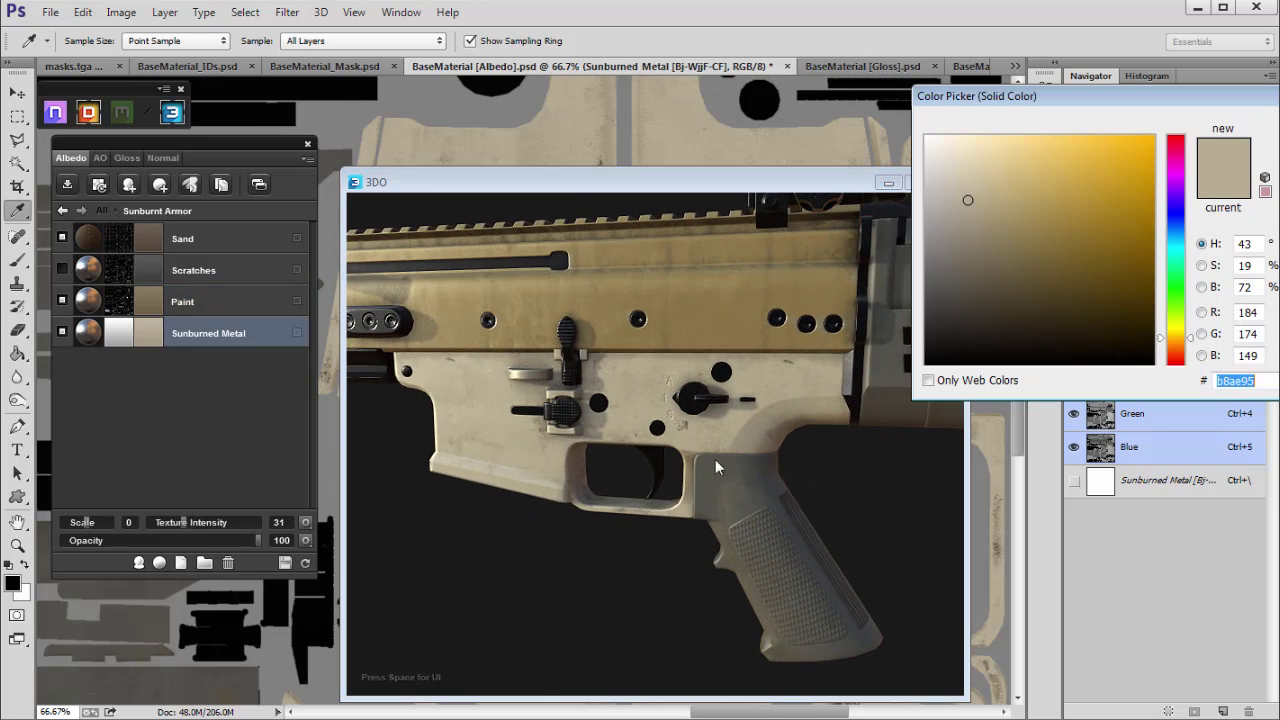
pyautogui.moveTo(1015, 270); pyautogui.dragTo(999, 253)
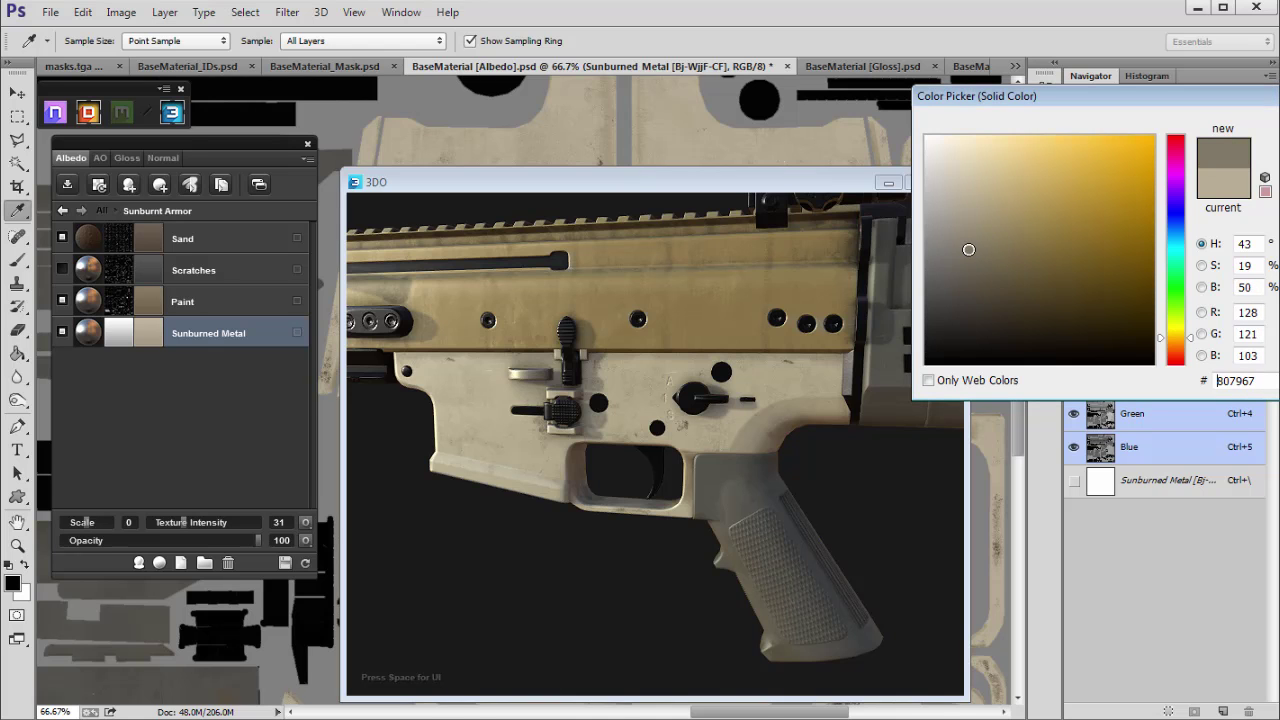
pyautogui.moveTo(1166, 338); pyautogui.dragTo(1163, 349)
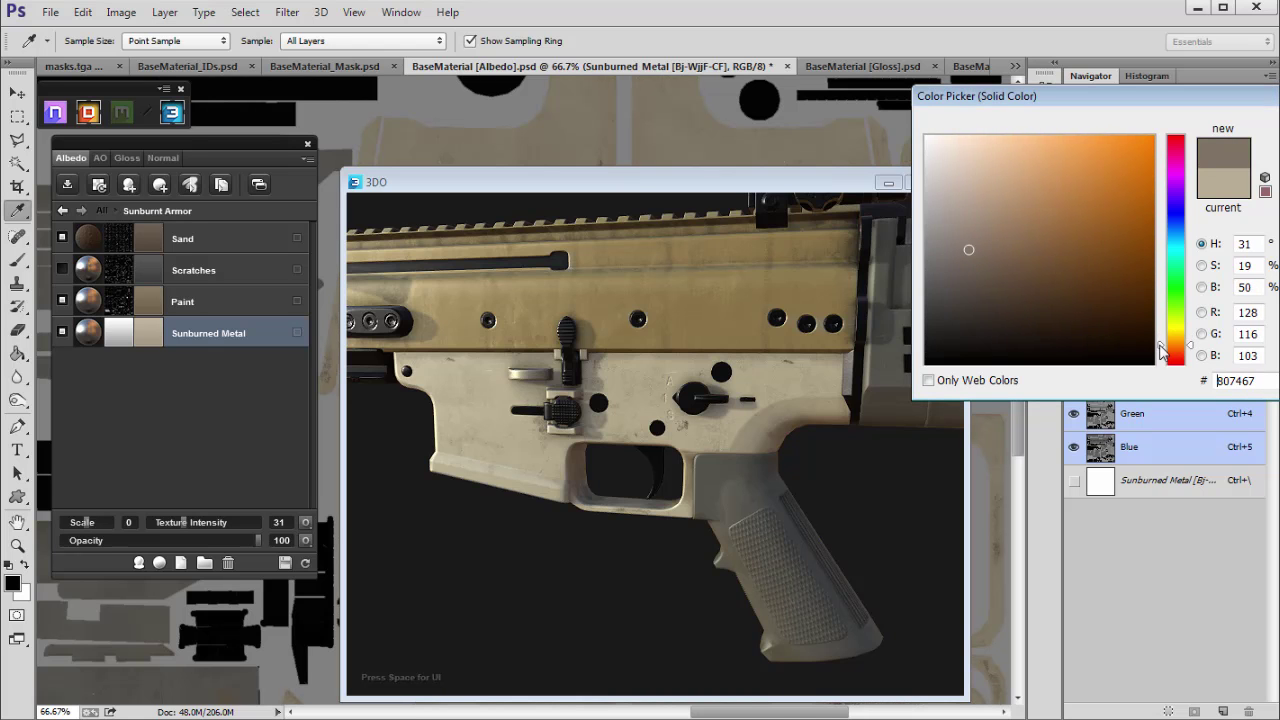
pyautogui.press('Return')
pyautogui.click(629, 442)
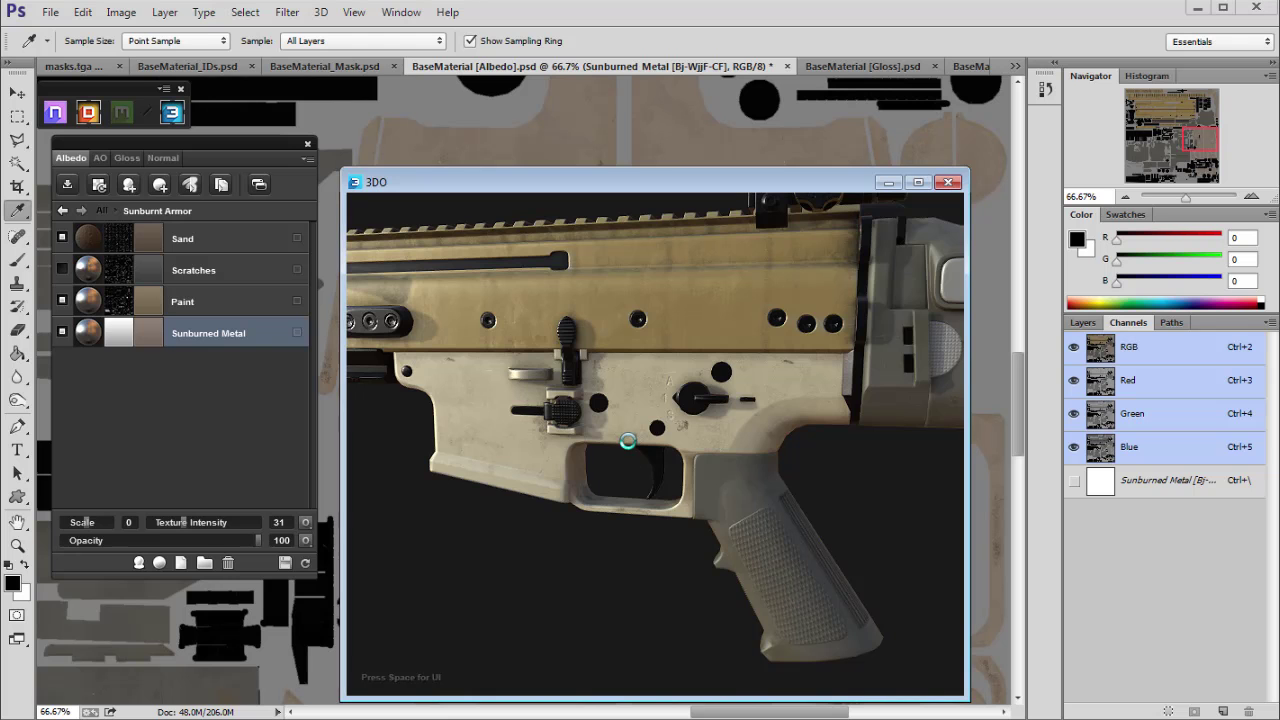
pyautogui.moveTo(620, 456); pyautogui.dragTo(560, 461)
pyautogui.scroll(4, 468, 428)
# Step: Darken the lower receiver's Sunburned Metal colour to #5d544a
pyautogui.click(152, 334)
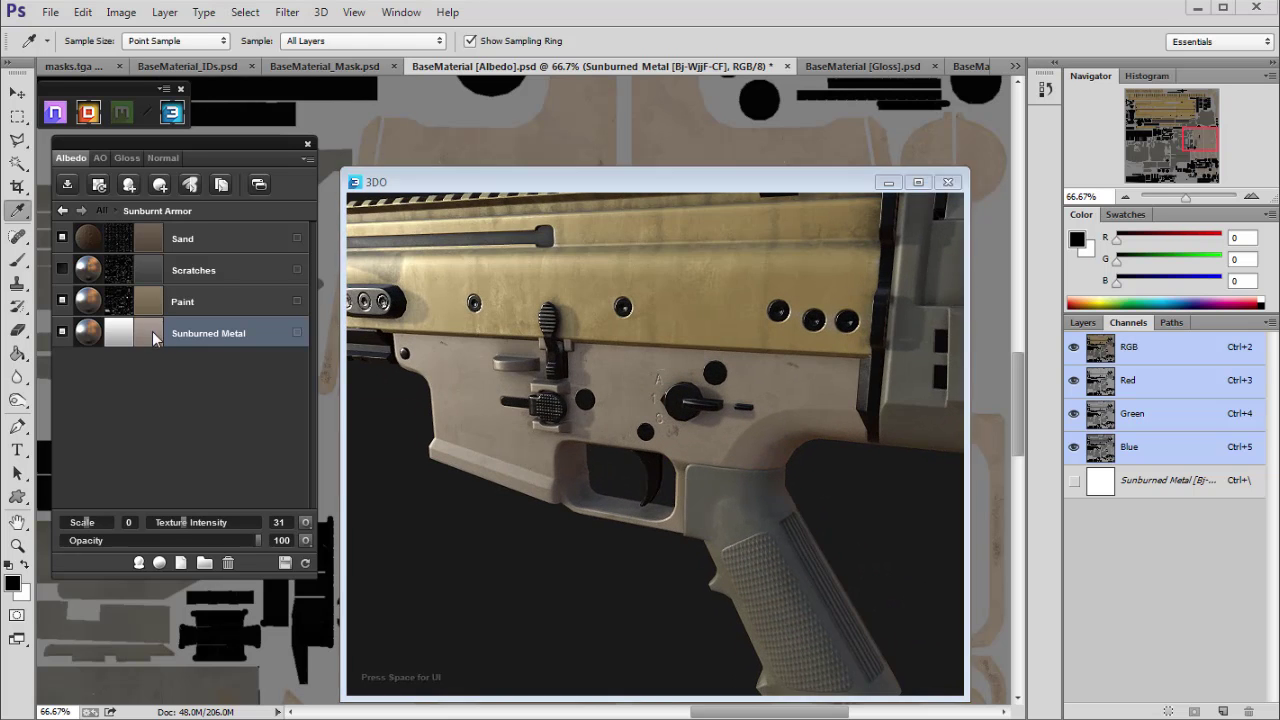
pyautogui.click(967, 288)
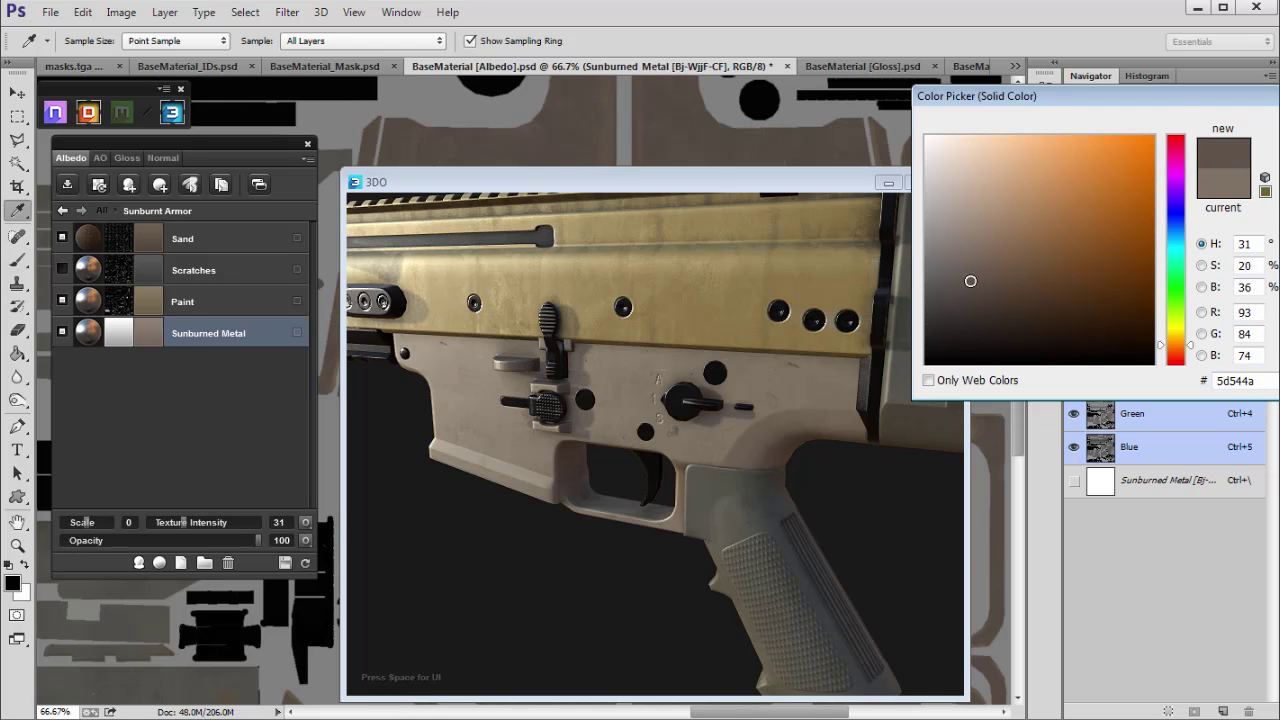
pyautogui.press('Return')
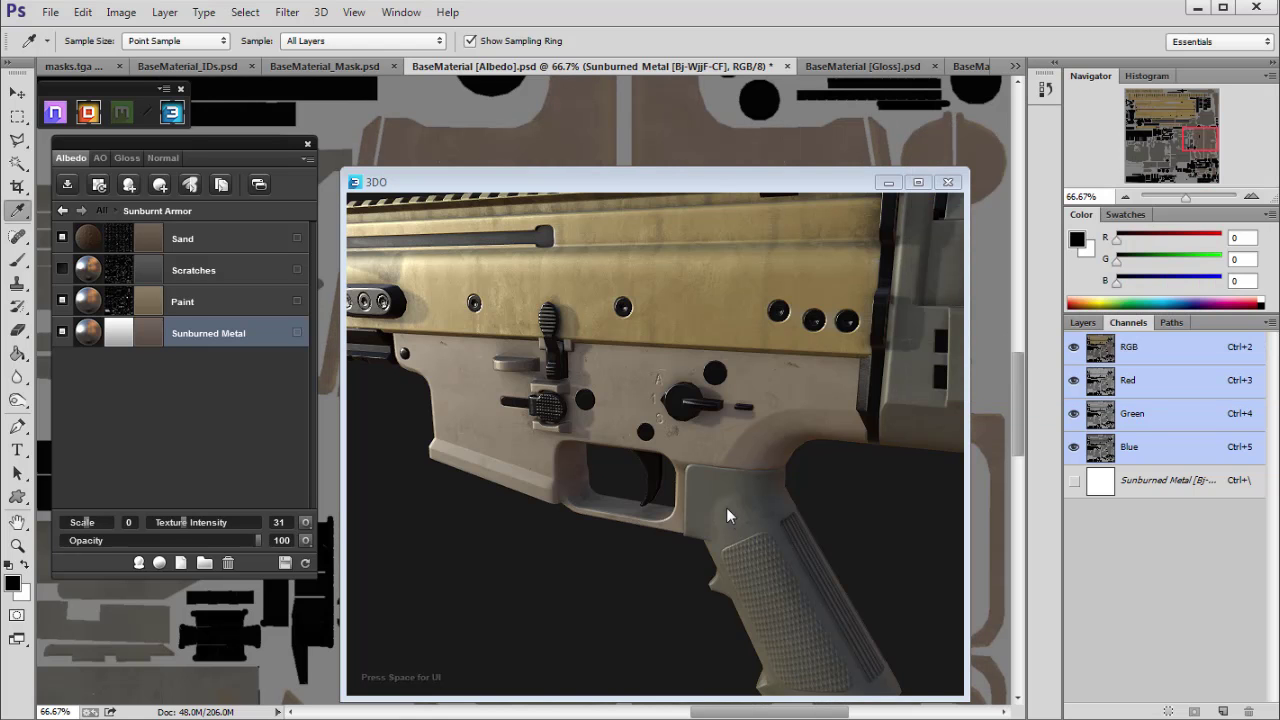
# Step: Examine the recoloured lower receiver against the rest of the rifle from several angles and distances in 3DO
pyautogui.scroll(-5, 690, 485)
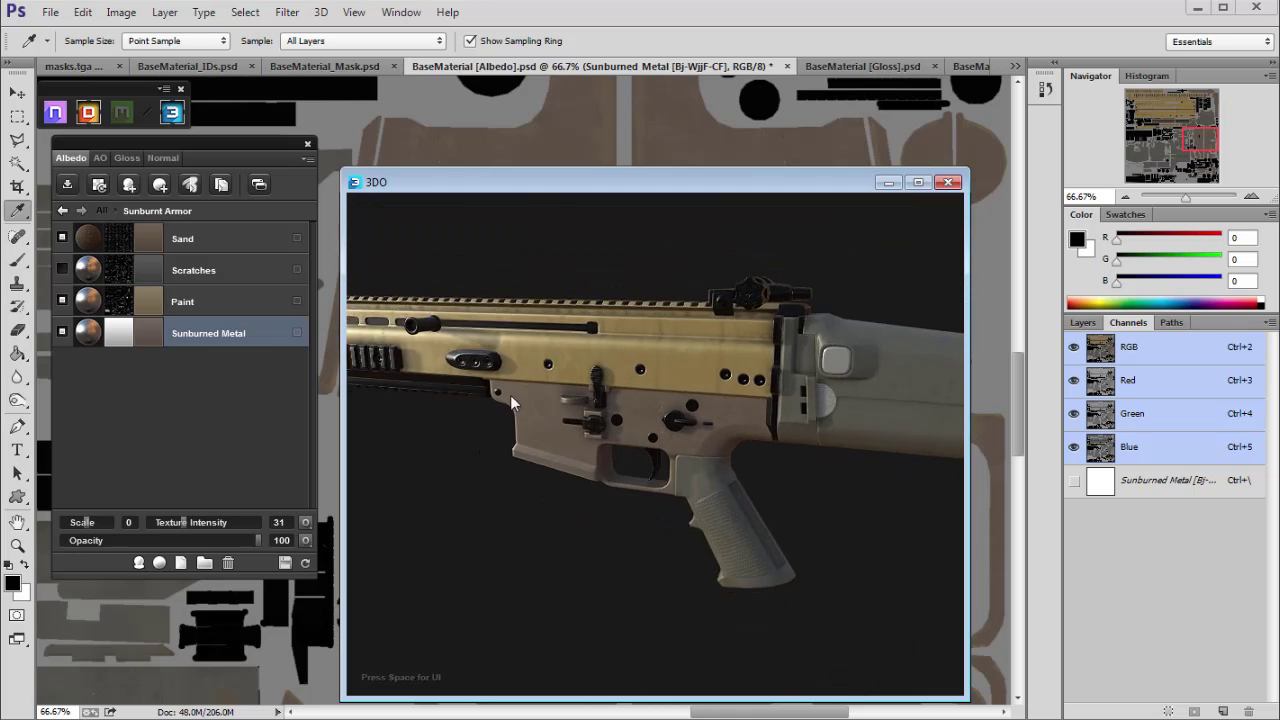
pyautogui.scroll(-4, 640, 368)
pyautogui.moveTo(594, 366); pyautogui.dragTo(777, 394)
pyautogui.scroll(6, 654, 423)
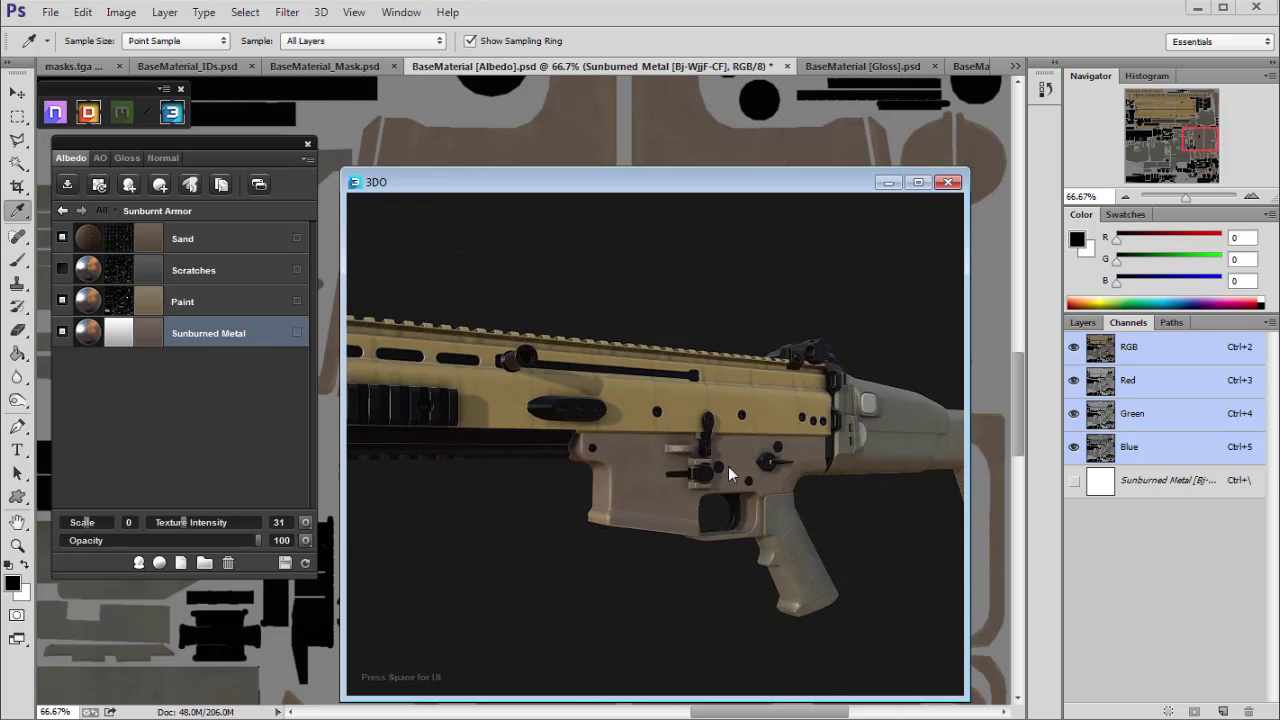
pyautogui.scroll(-6, 738, 503)
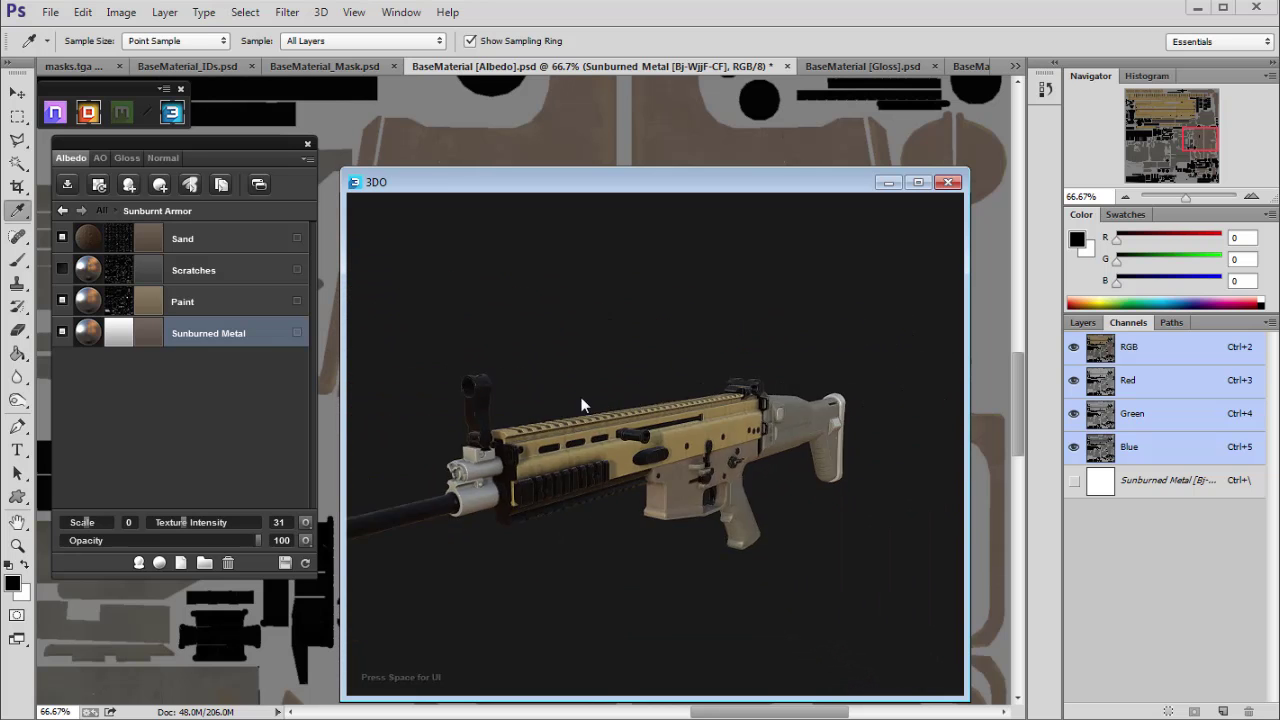
pyautogui.moveTo(469, 402); pyautogui.dragTo(559, 382)
pyautogui.scroll(5, 734, 486)
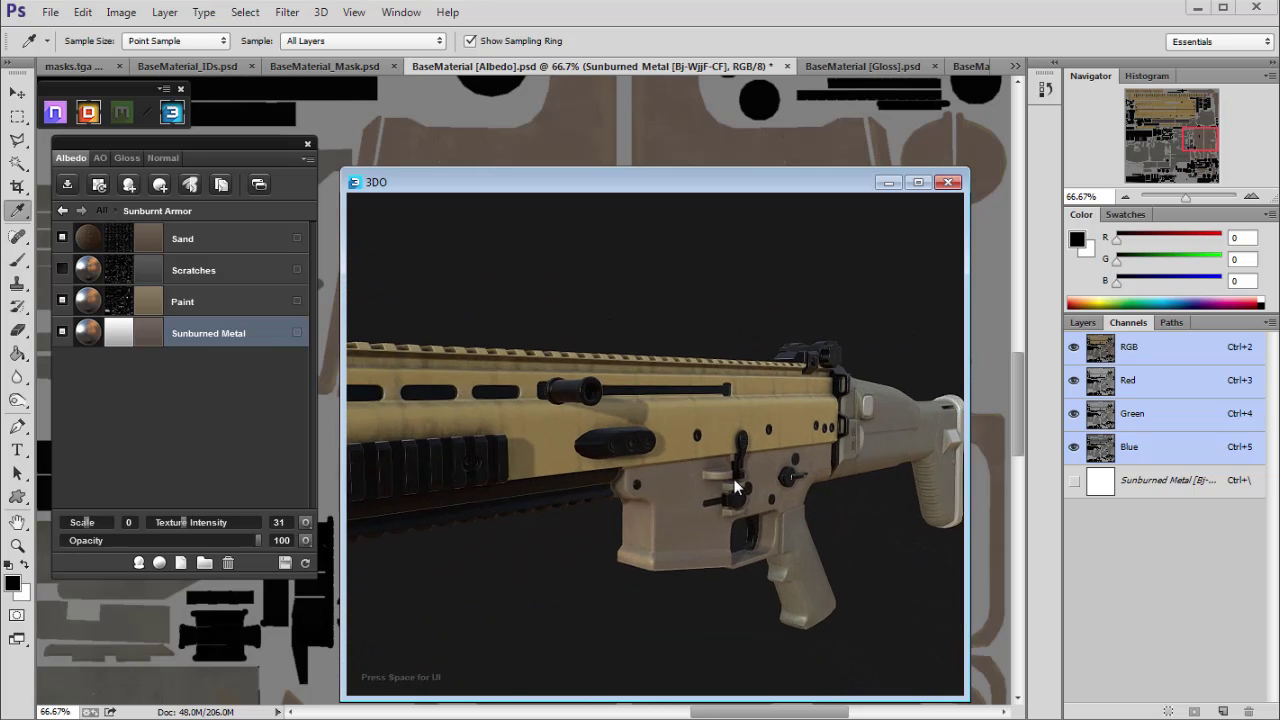
# Step: Open the upper receiver's Classic Military Metal material, set its Painted Metal colour to #584d2f and check it on the model
pyautogui.click(68, 211)
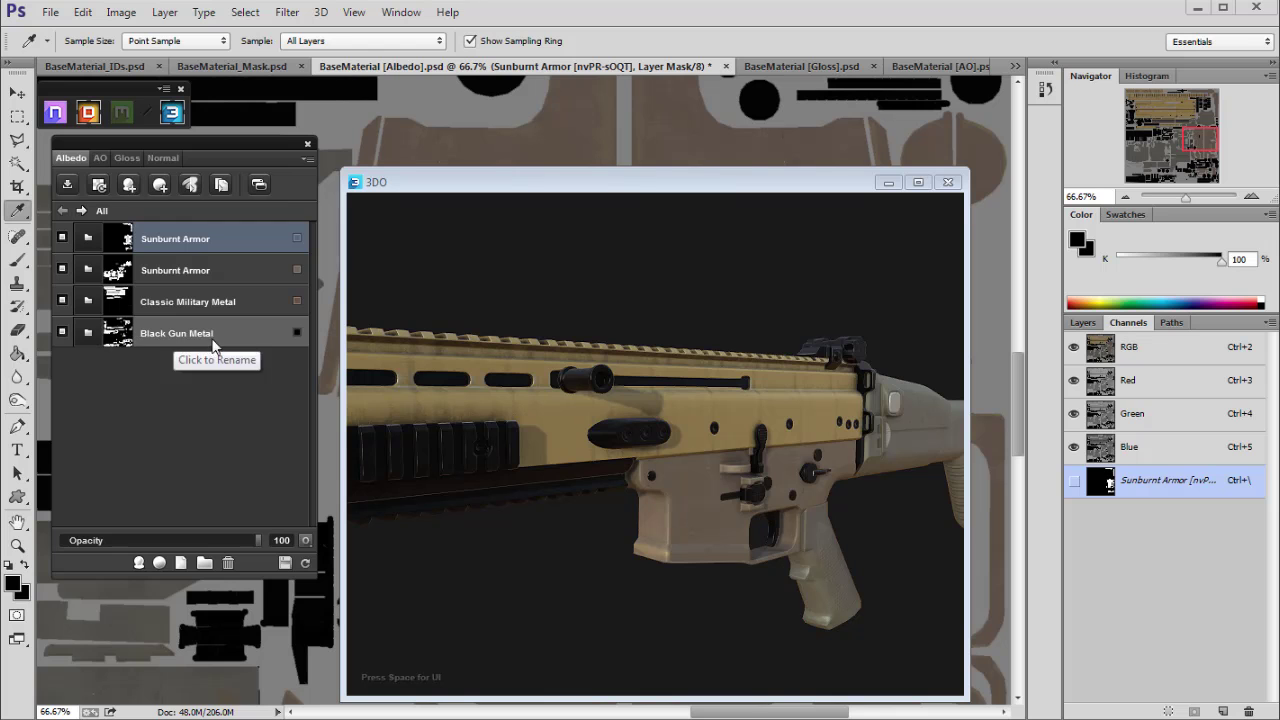
pyautogui.click(220, 338)
pyautogui.doubleClick(173, 310)
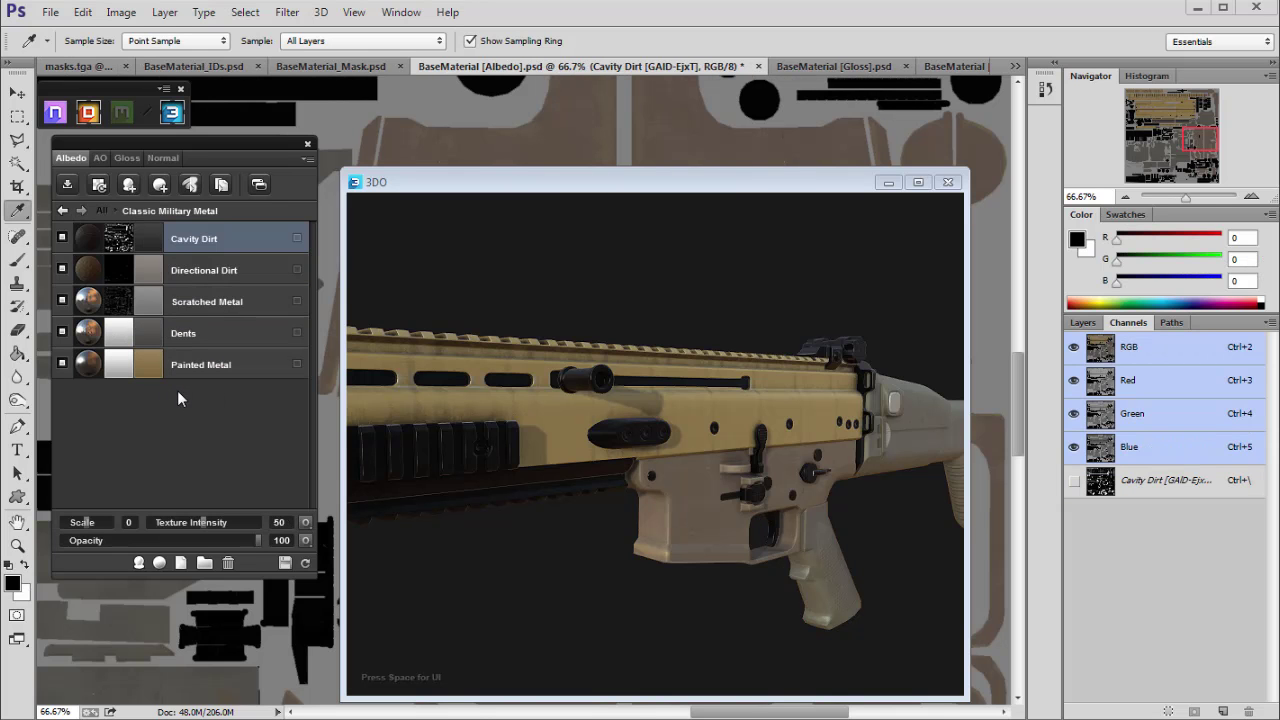
pyautogui.click(152, 368)
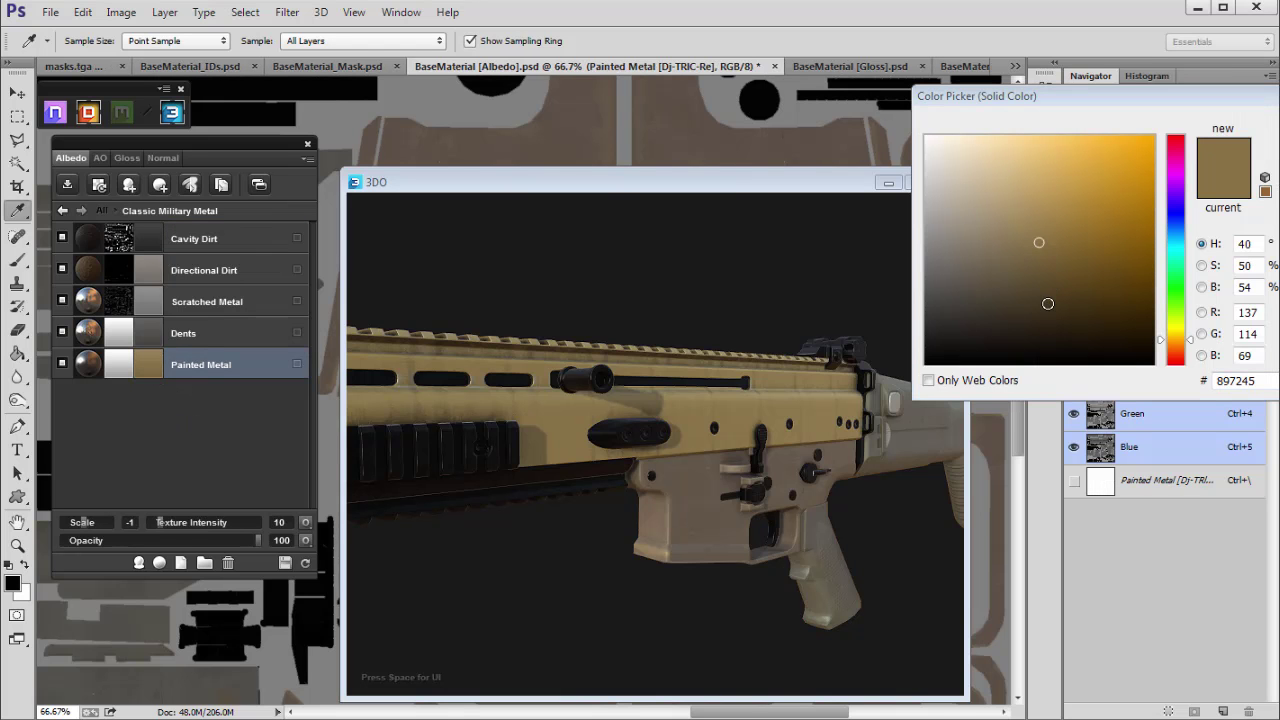
pyautogui.click(1180, 343)
pyautogui.click(1064, 282)
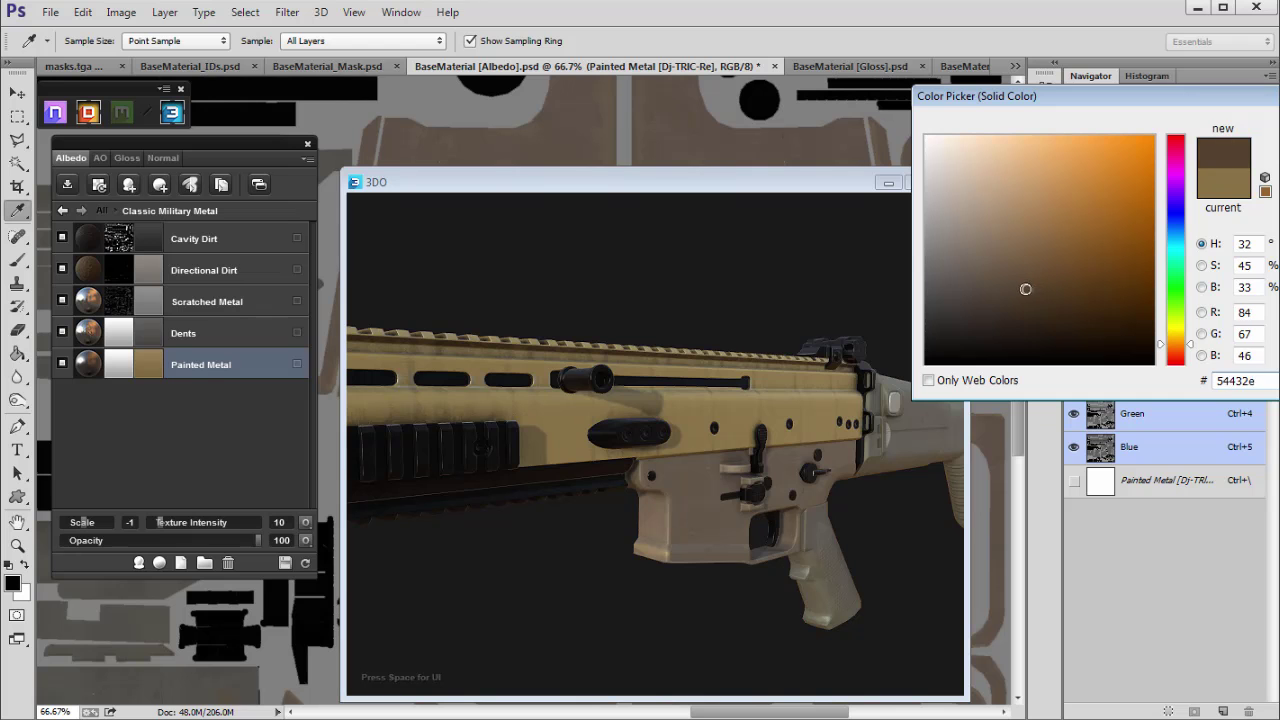
pyautogui.moveTo(1165, 352); pyautogui.dragTo(1165, 343)
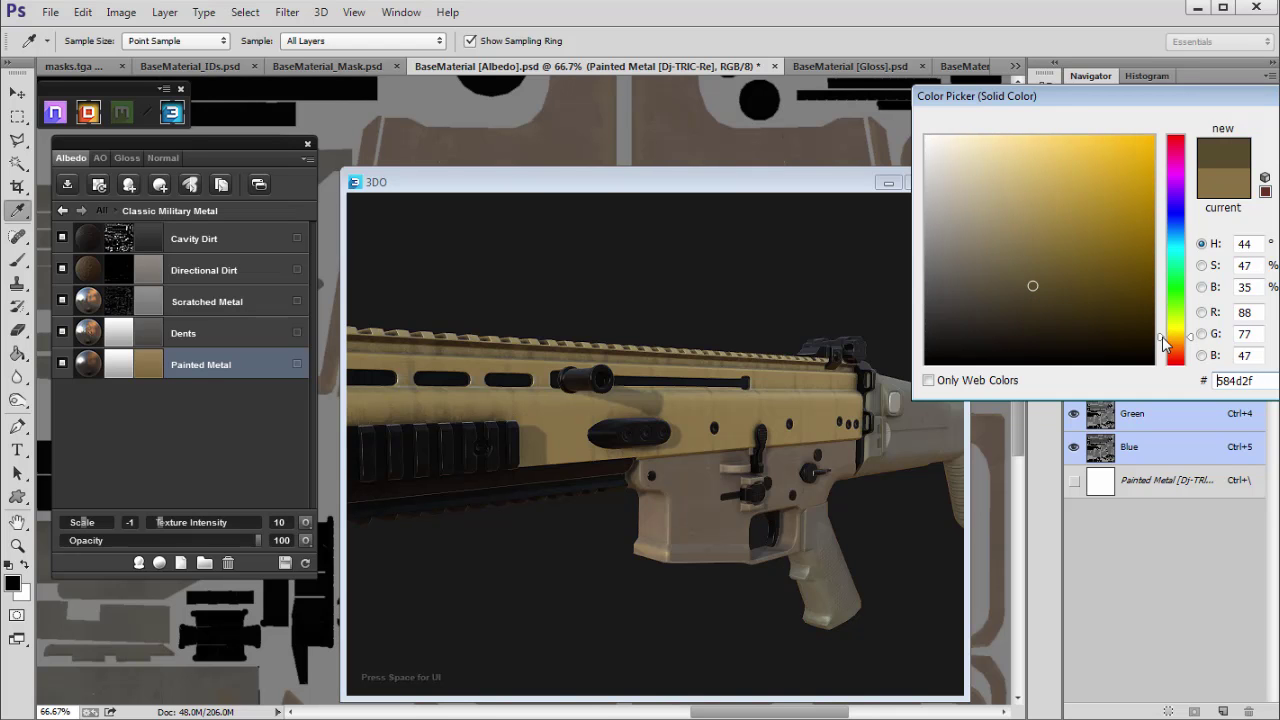
pyautogui.press('Return')
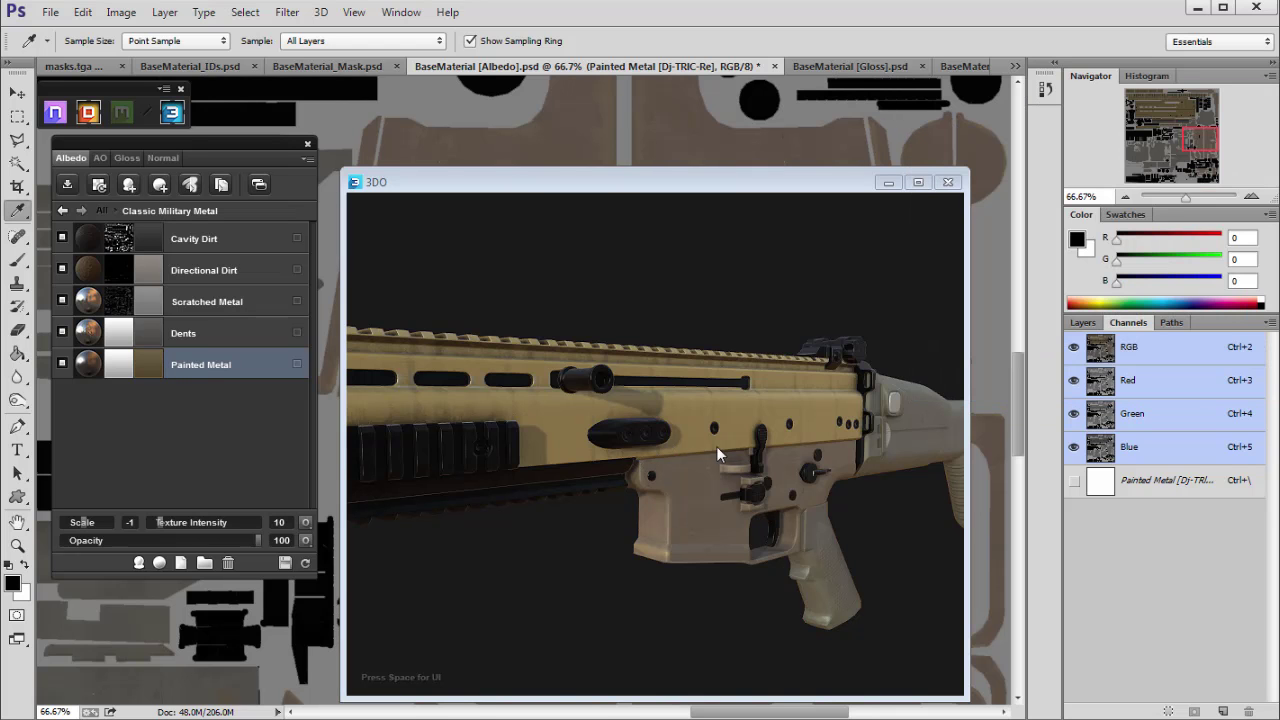
pyautogui.moveTo(716, 435)
pyautogui.mouseDown()
pyautogui.moveTo(419, 398)
pyautogui.moveTo(704, 427)
pyautogui.moveTo(728, 385)
pyautogui.moveTo(590, 385)
pyautogui.mouseUp()
# Step: Shift the upper receiver's Painted Metal hue towards brown, using colour #58422f
pyautogui.click(116, 372)
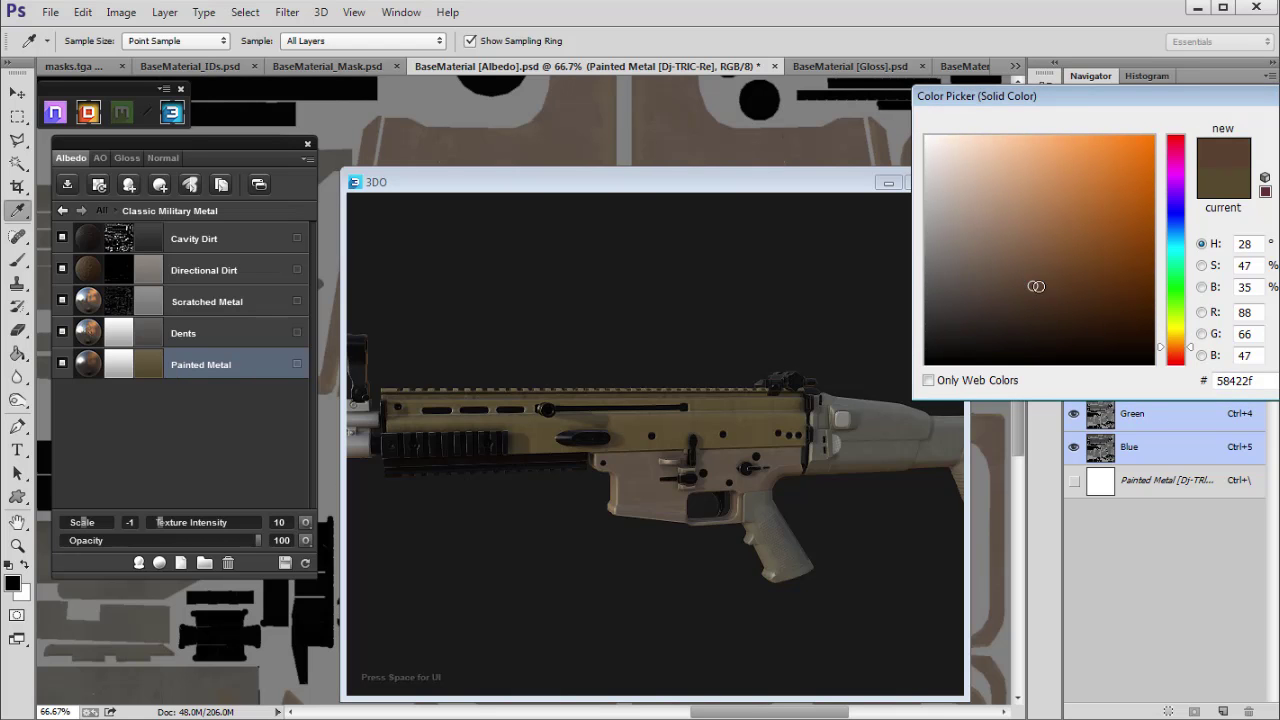
pyautogui.moveTo(1201, 342); pyautogui.dragTo(1192, 348)
pyautogui.press('Return')
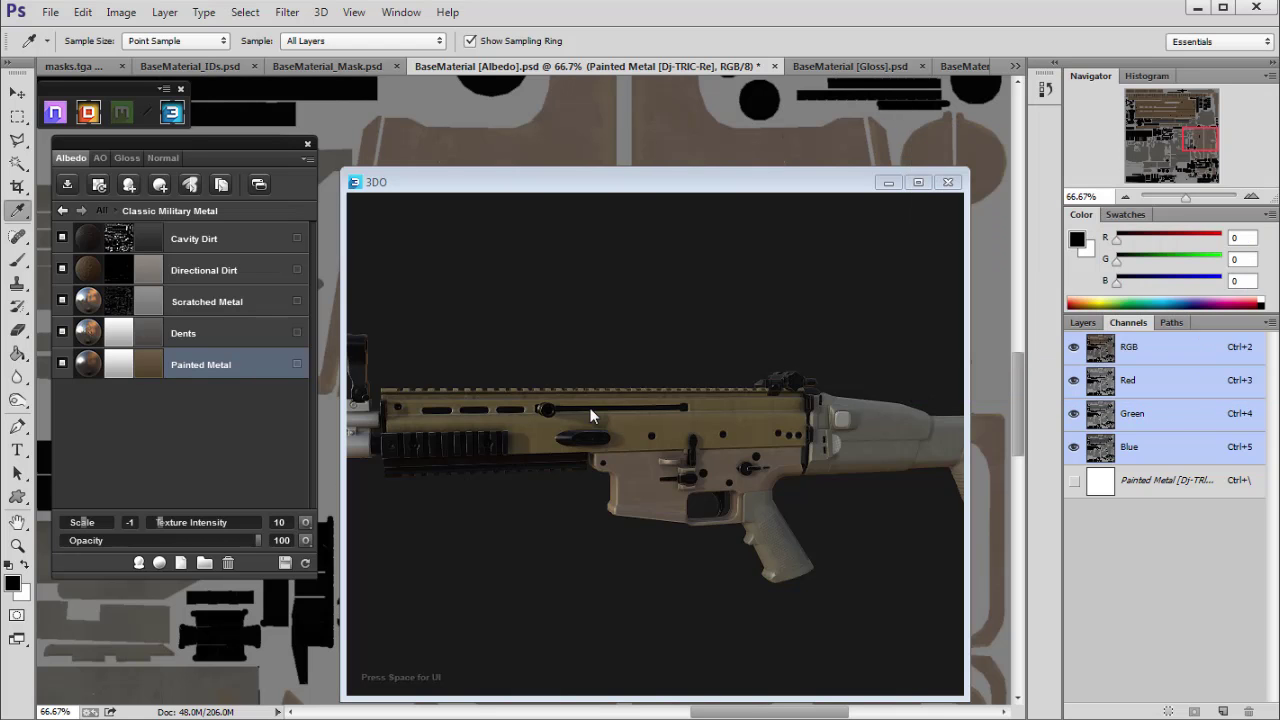
# Step: Examine the top rail and rear sight up close in 3DO, and return to the full material list
pyautogui.click(617, 447)
pyautogui.moveTo(628, 448); pyautogui.dragTo(421, 459)
pyautogui.scroll(3, 650, 462)
pyautogui.moveTo(722, 463); pyautogui.dragTo(672, 480)
pyautogui.click(64, 212)
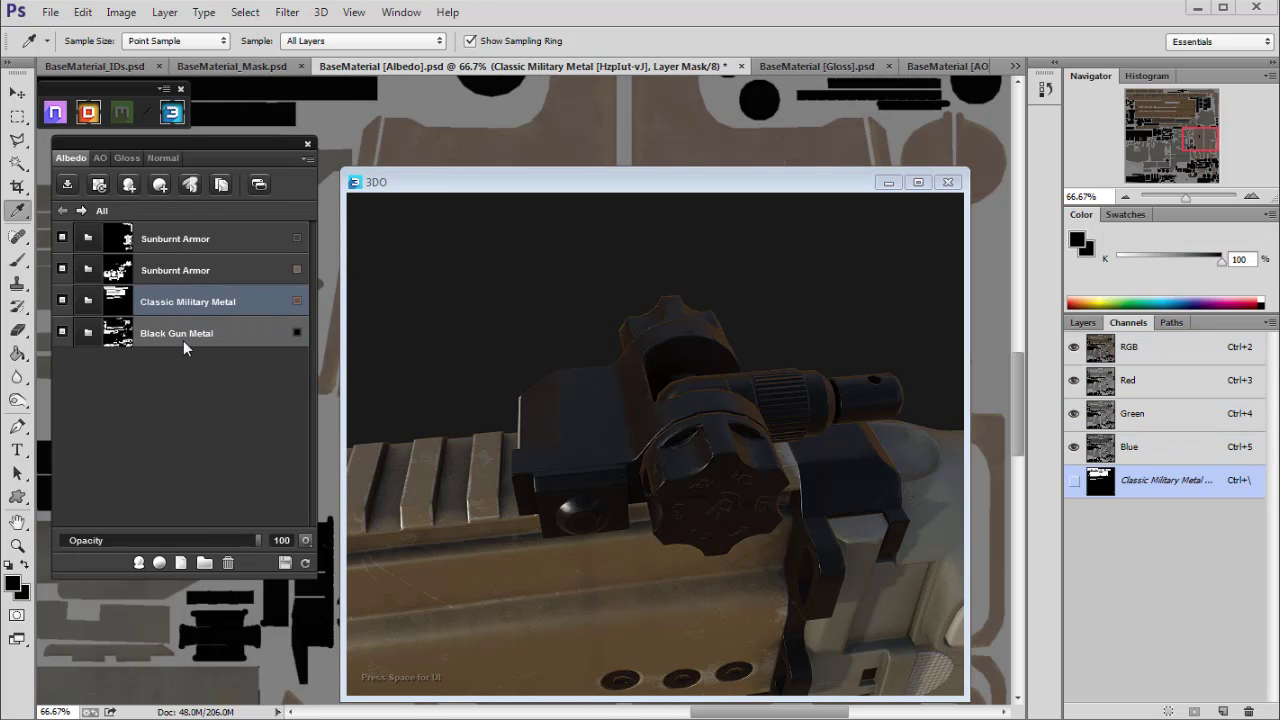
# Step: Open the Black Gun Metal material and add a Dusty Metal layer to it from the Megascans library
pyautogui.click(188, 340)
pyautogui.click(89, 339)
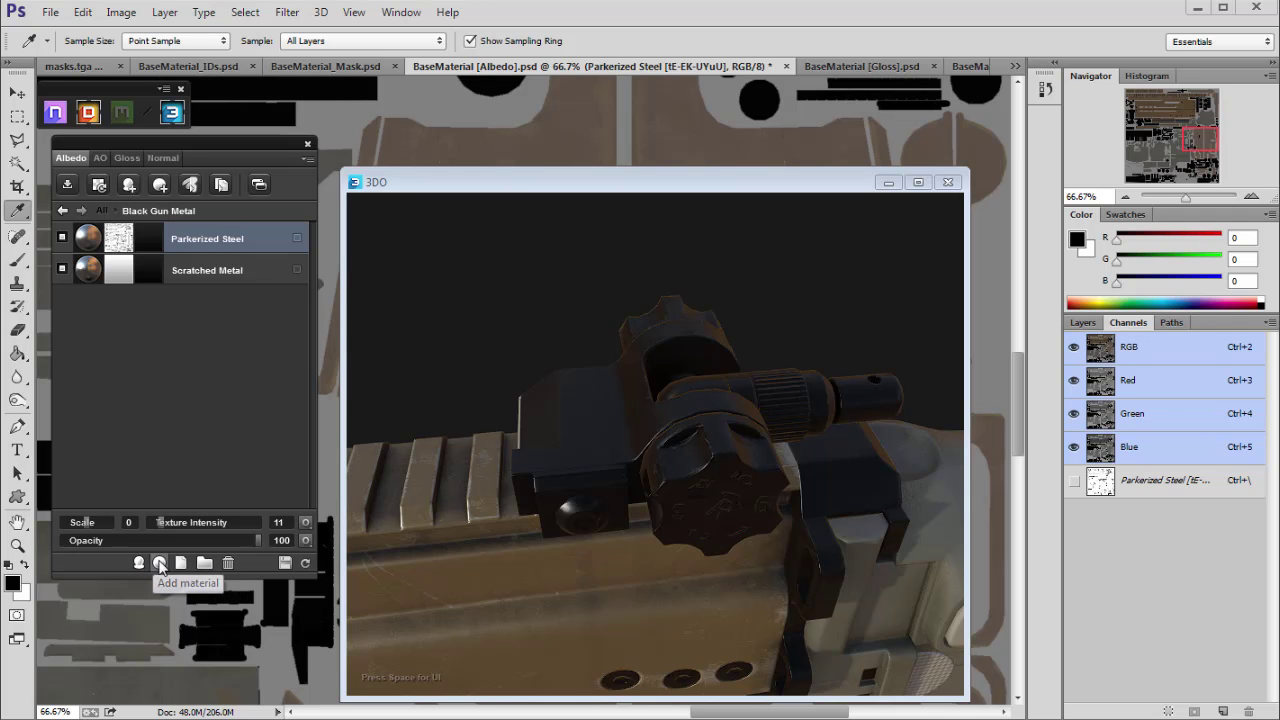
pyautogui.click(160, 563)
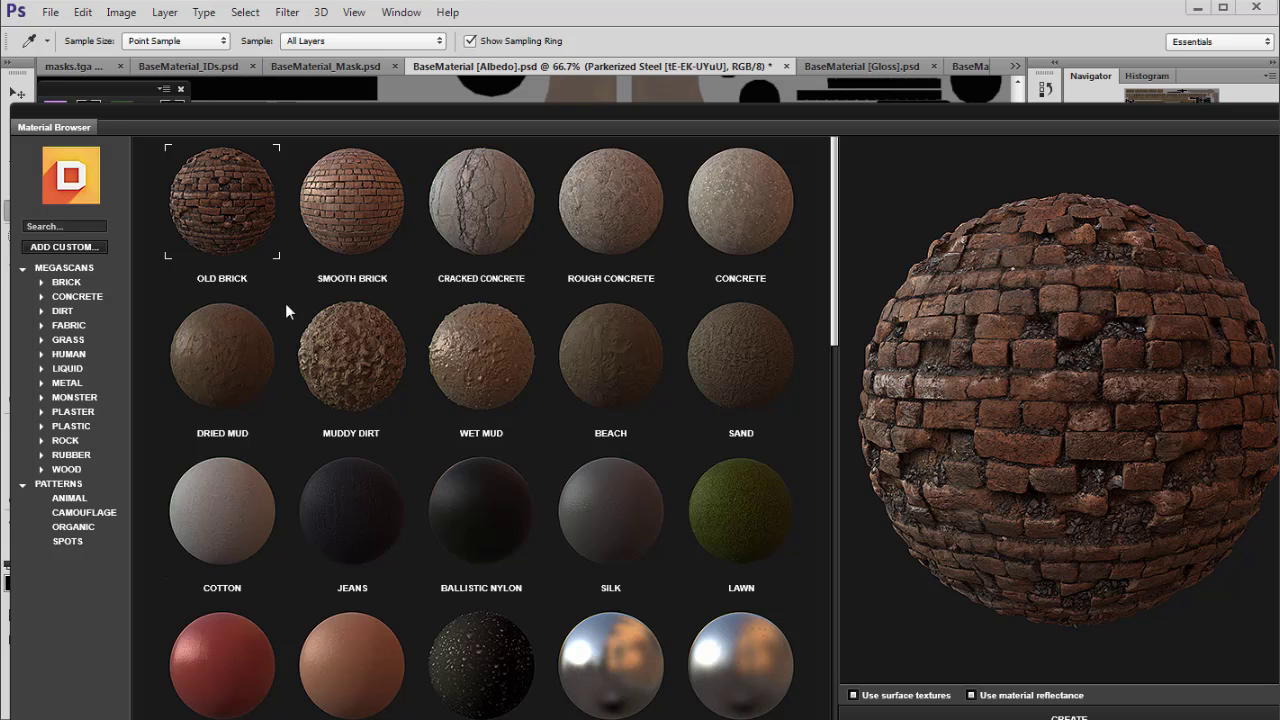
pyautogui.moveTo(838, 232); pyautogui.dragTo(816, 372)
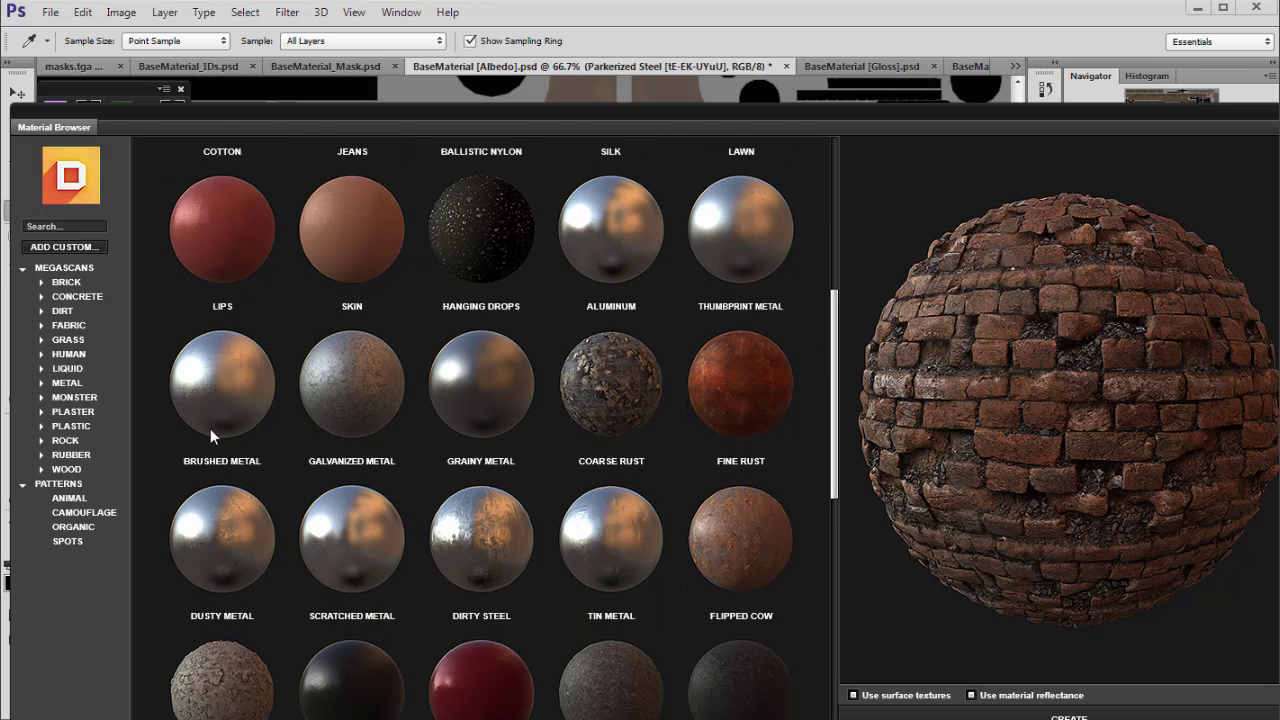
pyautogui.click(215, 389)
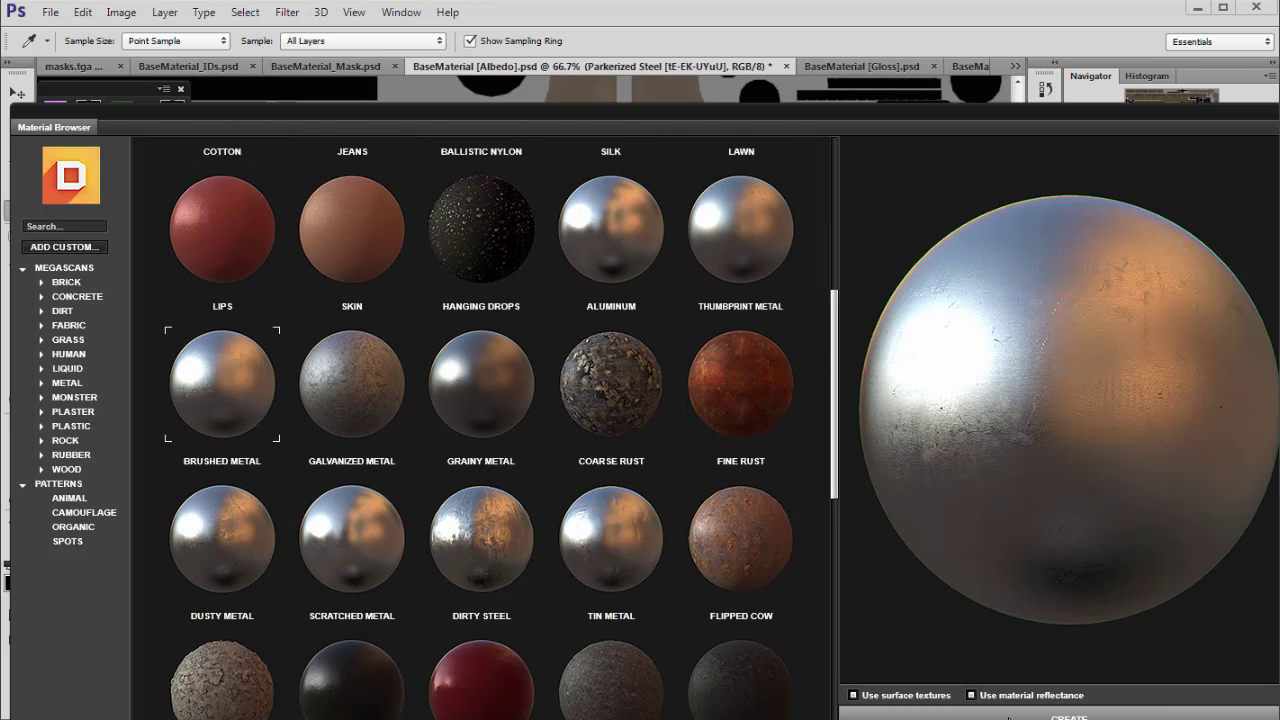
pyautogui.click(221, 545)
pyautogui.click(1068, 716)
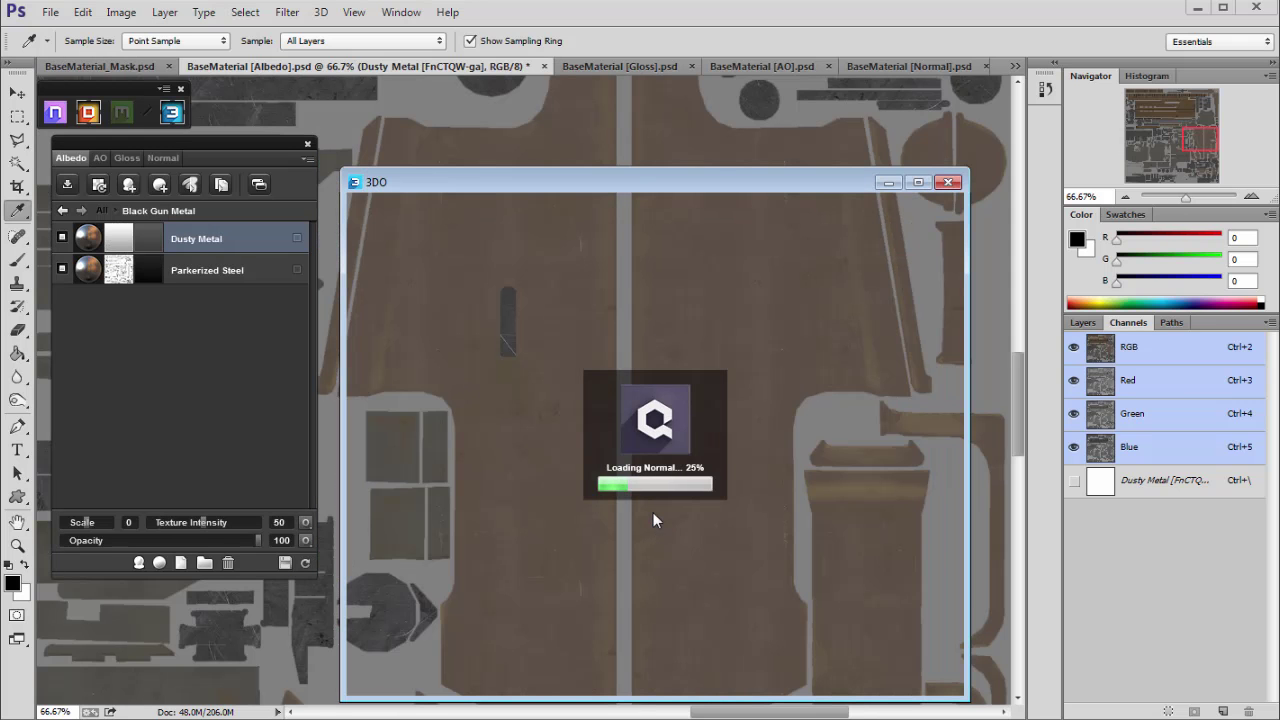
# Step: Set the Dusty Metal reflectance colour to #848484 and check it on the rear sight in 3DO
pyautogui.moveTo(689, 540); pyautogui.dragTo(707, 489)
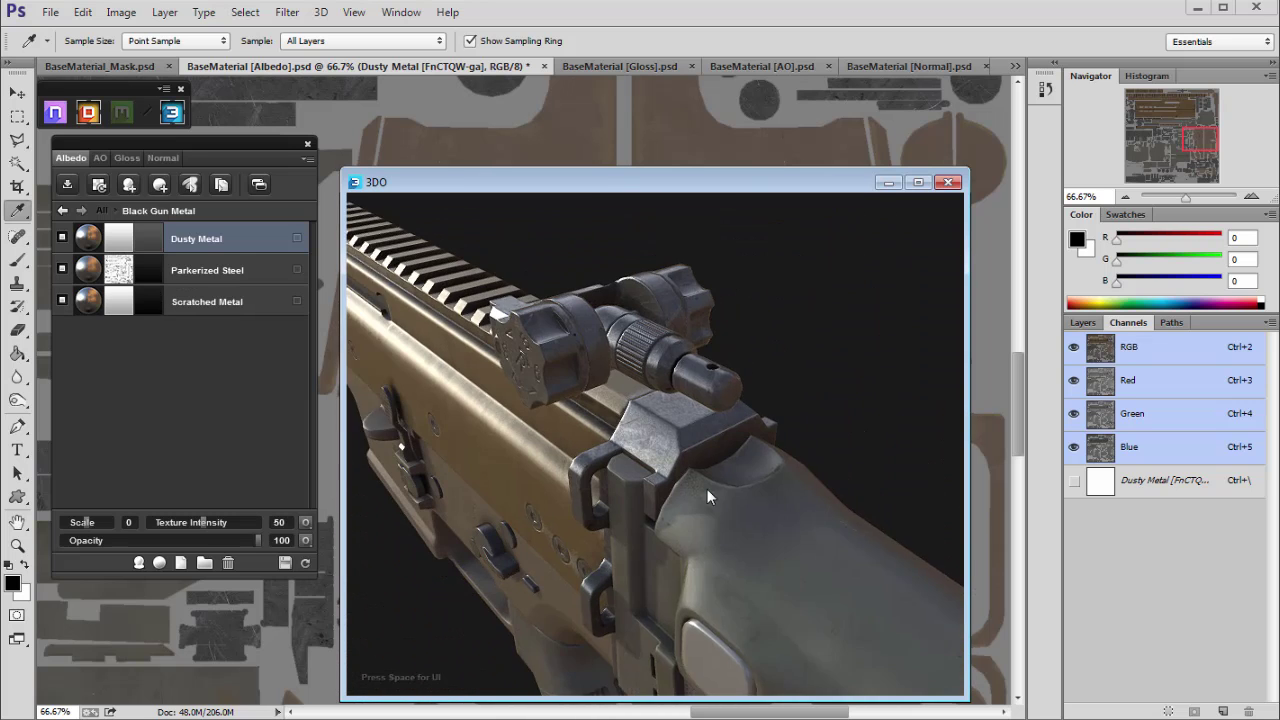
pyautogui.scroll(3, 707, 489)
pyautogui.click(152, 237)
pyautogui.click(926, 246)
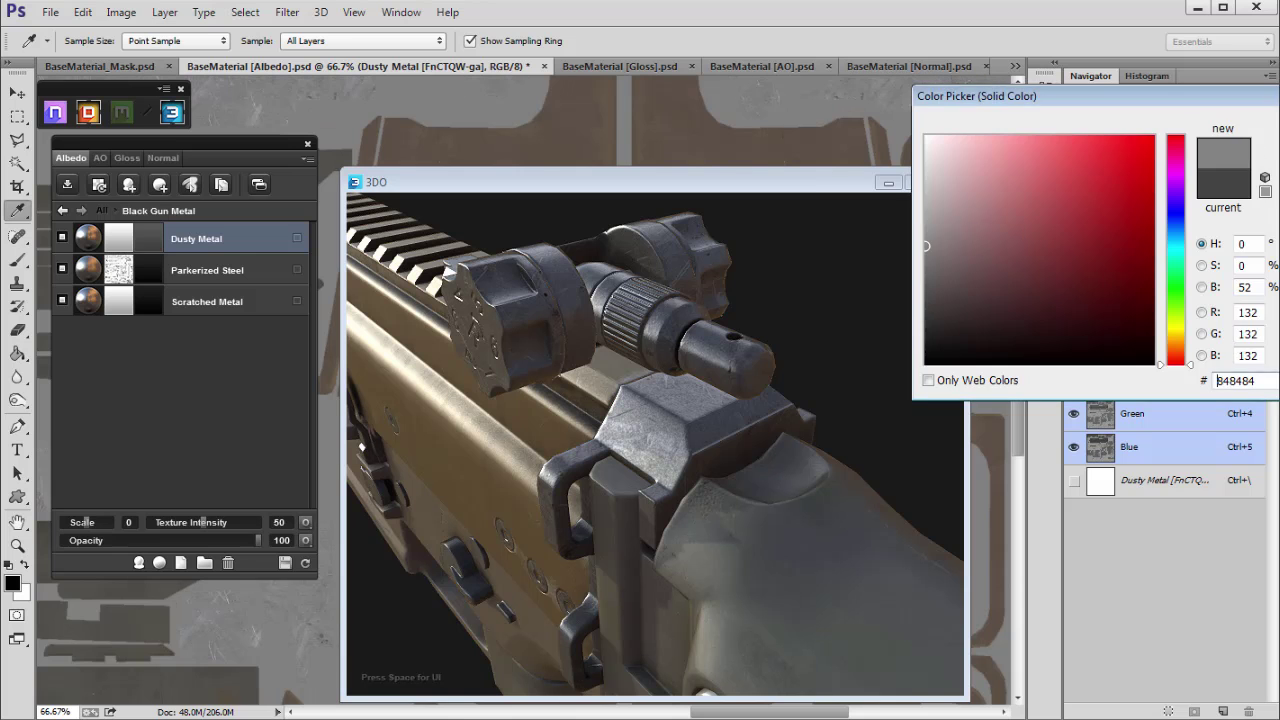
pyautogui.press('Return')
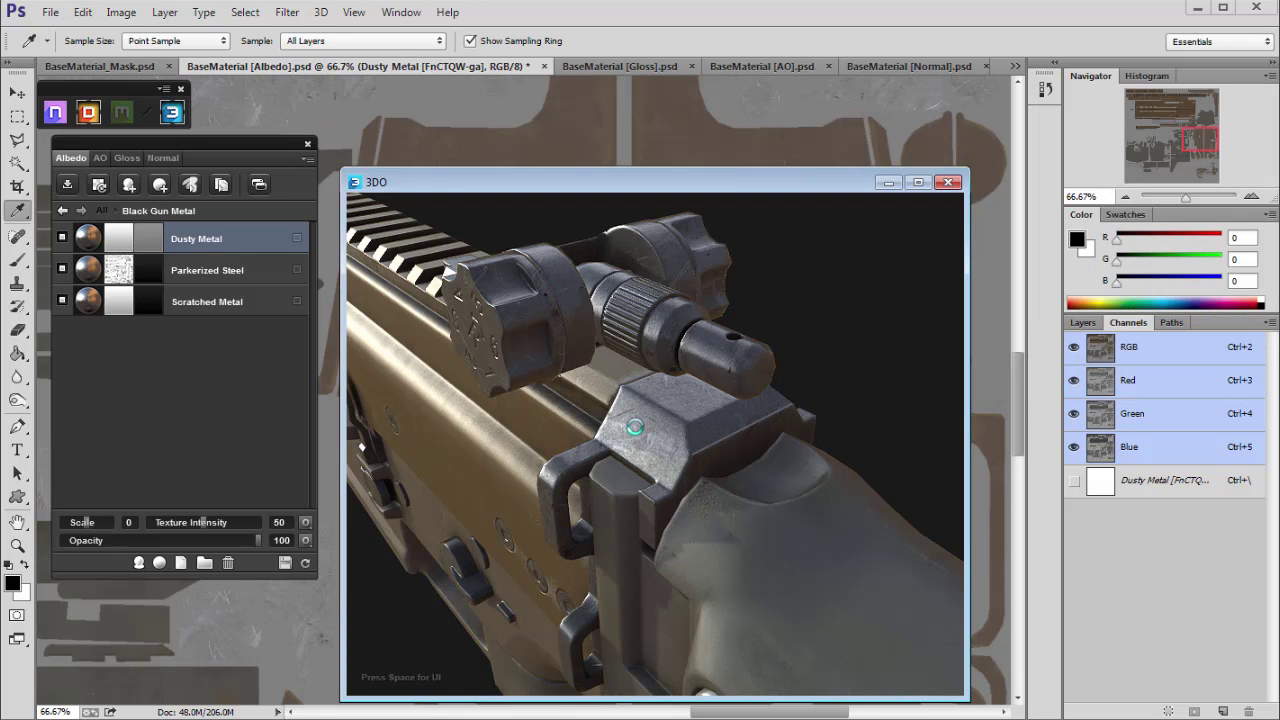
pyautogui.moveTo(650, 432)
pyautogui.mouseDown()
pyautogui.moveTo(634, 430)
pyautogui.moveTo(648, 446)
pyautogui.mouseUp()
pyautogui.moveTo(668, 180); pyautogui.dragTo(771, 151)
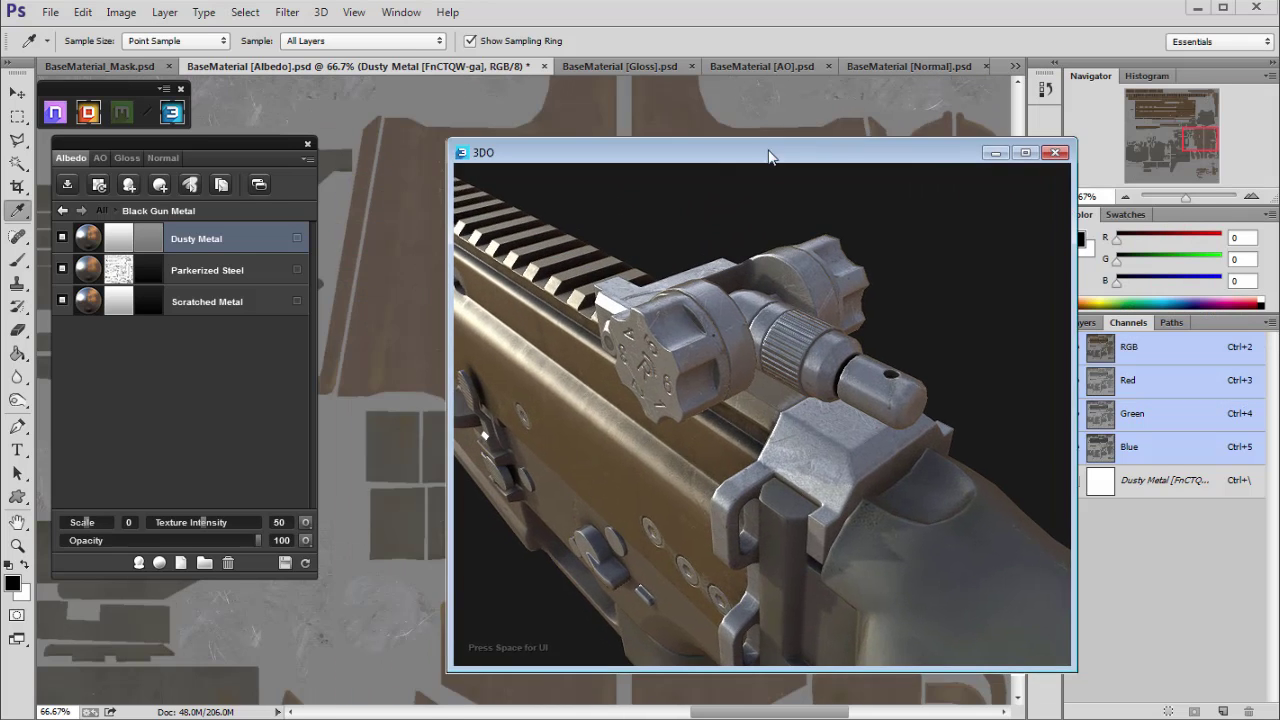
# Step: Open the Dusty Metal layer's mask in the Dynamask Editor and apply the Top Fumes preset
pyautogui.click(122, 240)
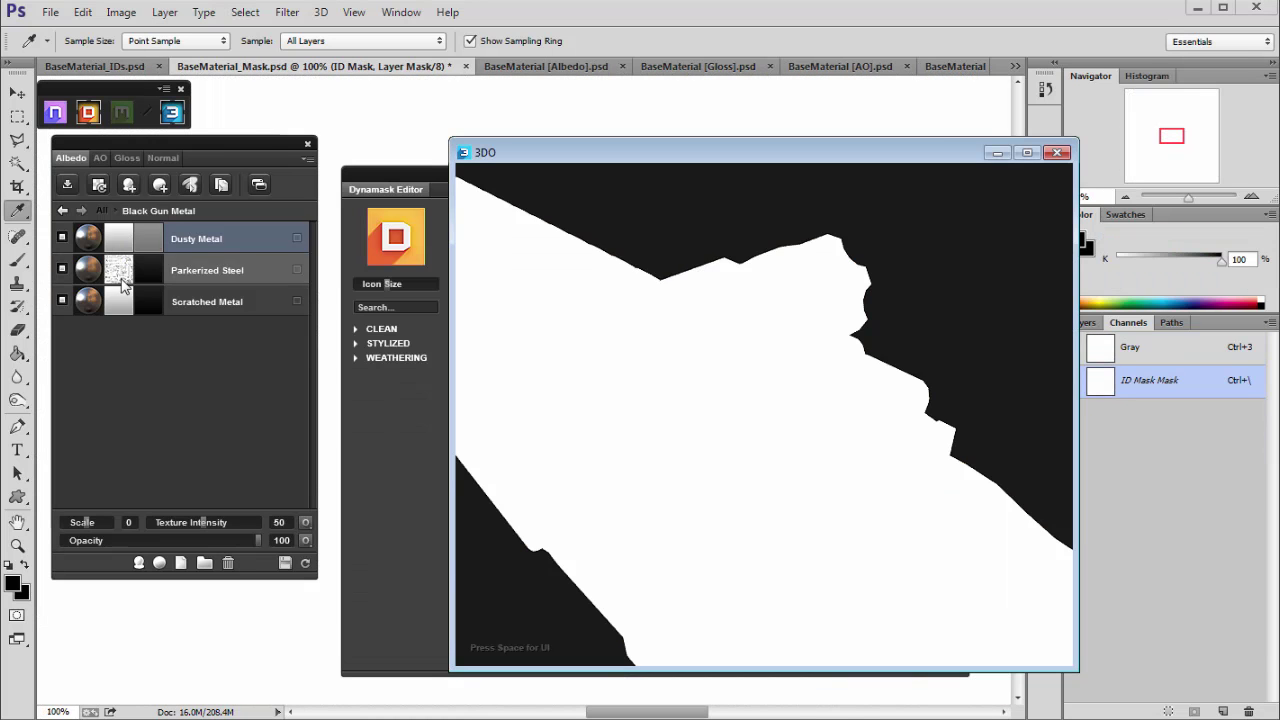
pyautogui.moveTo(545, 152); pyautogui.dragTo(309, 133)
pyautogui.moveTo(454, 225); pyautogui.dragTo(434, 416)
pyautogui.scroll(-6, 378, 424)
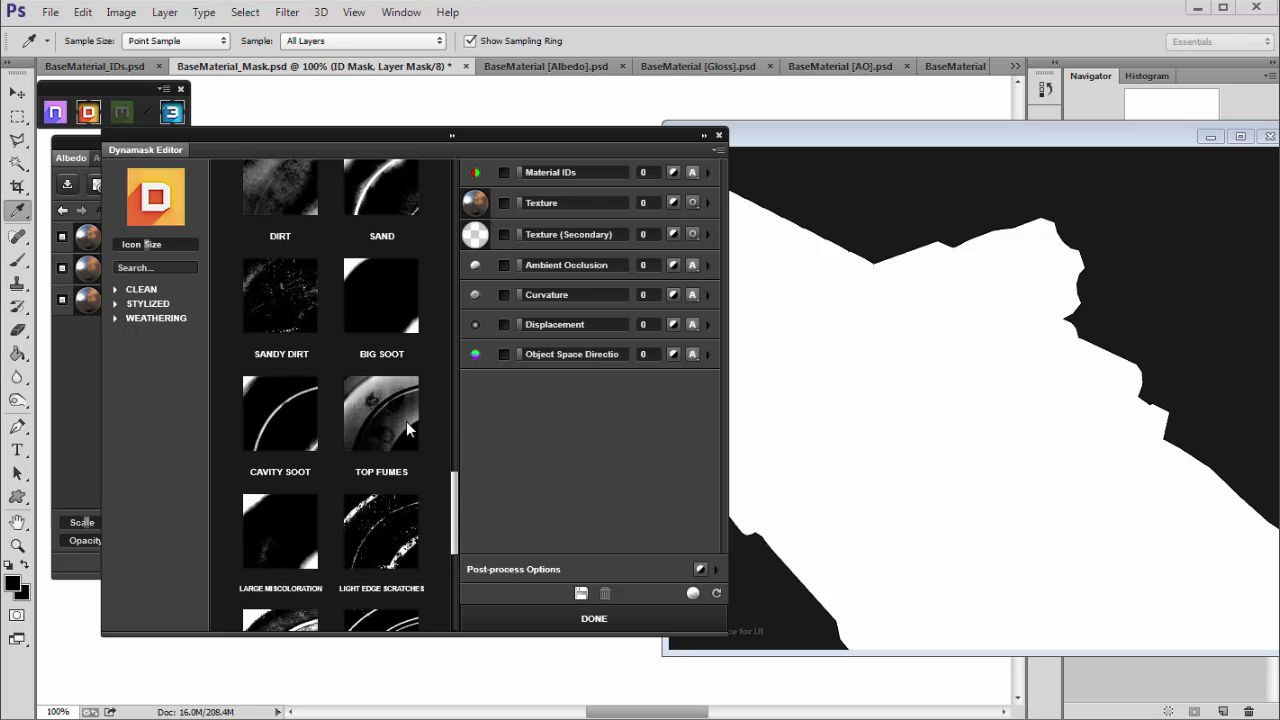
pyautogui.click(406, 421)
pyautogui.moveTo(861, 350); pyautogui.dragTo(909, 411)
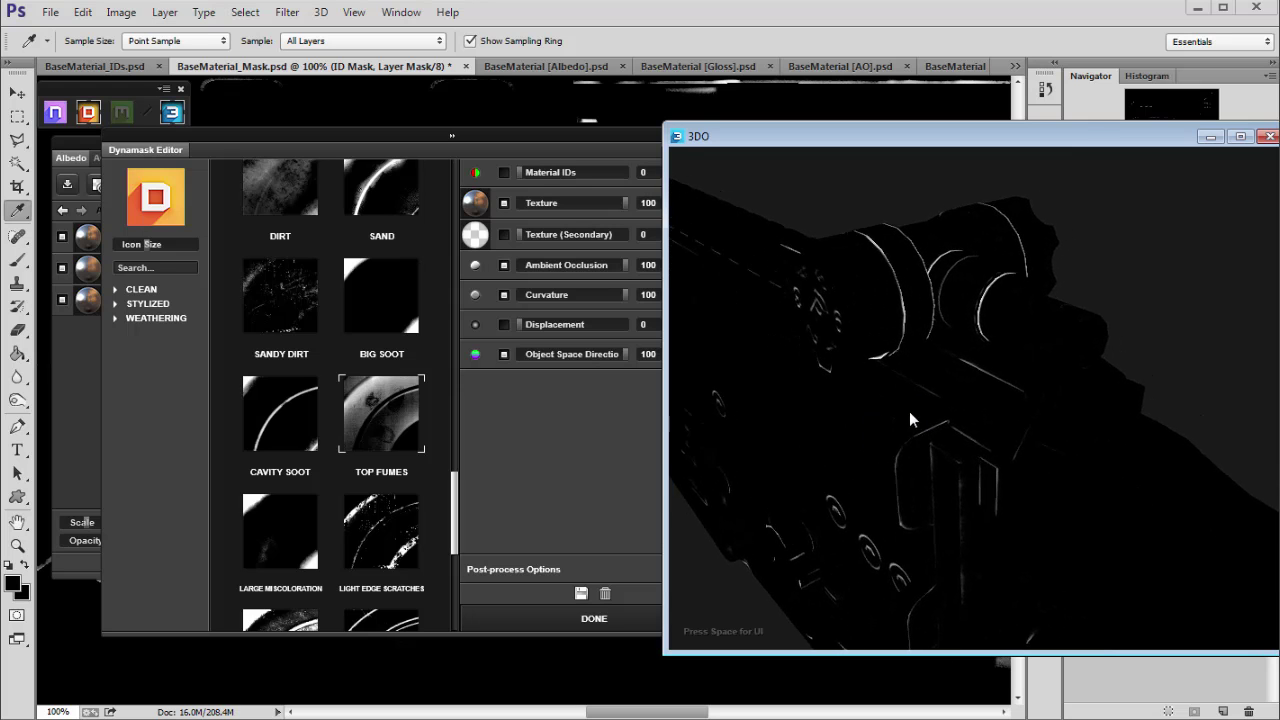
# Step: Raise the mask's curvature brightness and contrast to strengthen the edges, checking the mask on the model
pyautogui.click(582, 409)
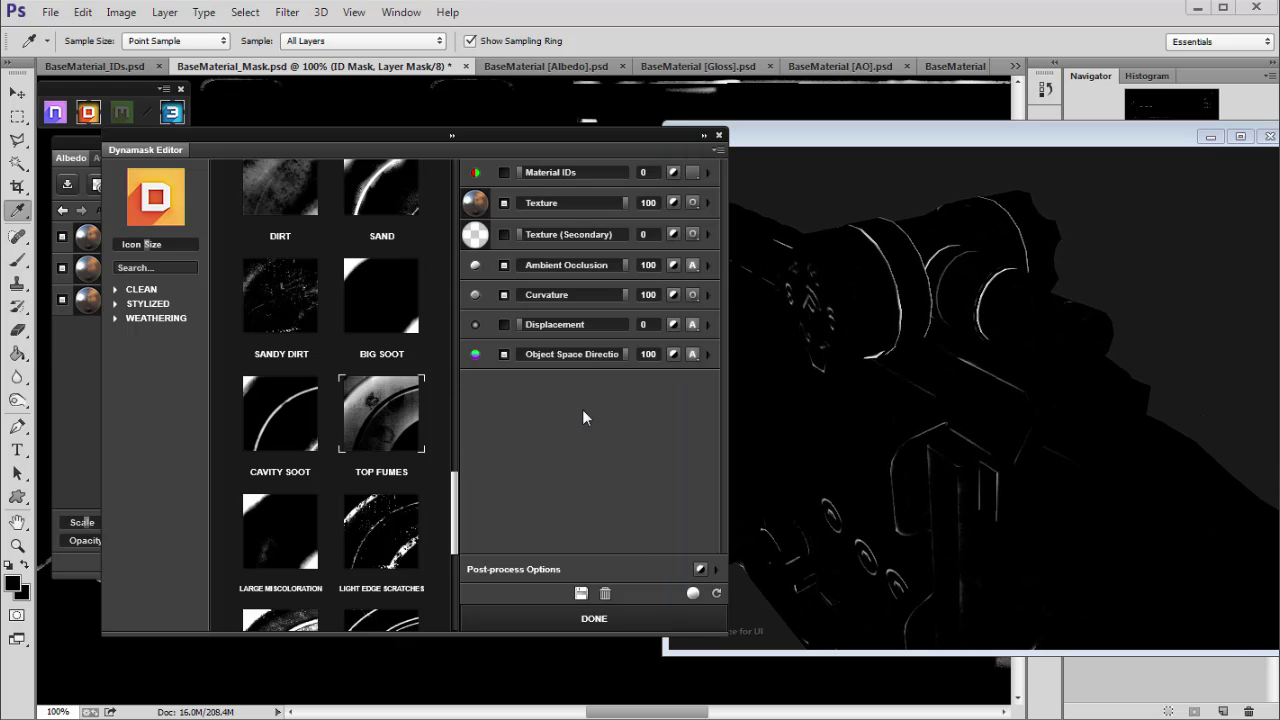
pyautogui.click(708, 295)
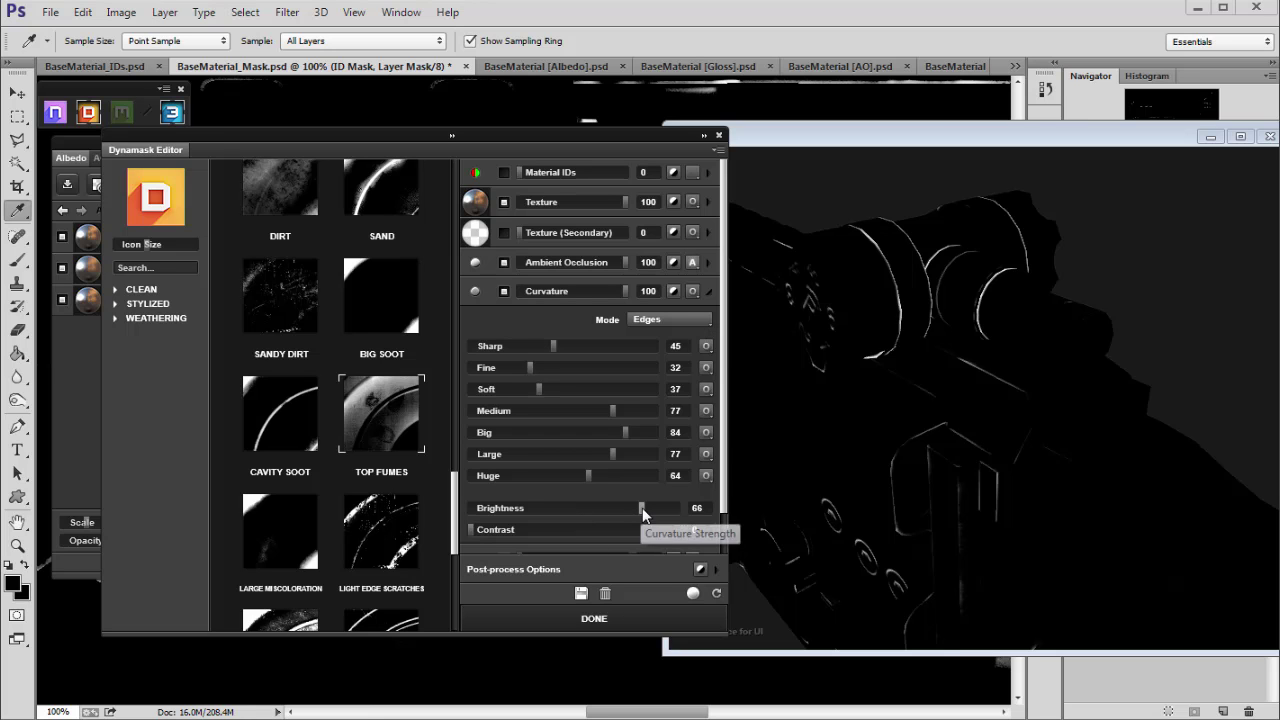
pyautogui.moveTo(651, 513); pyautogui.dragTo(865, 466)
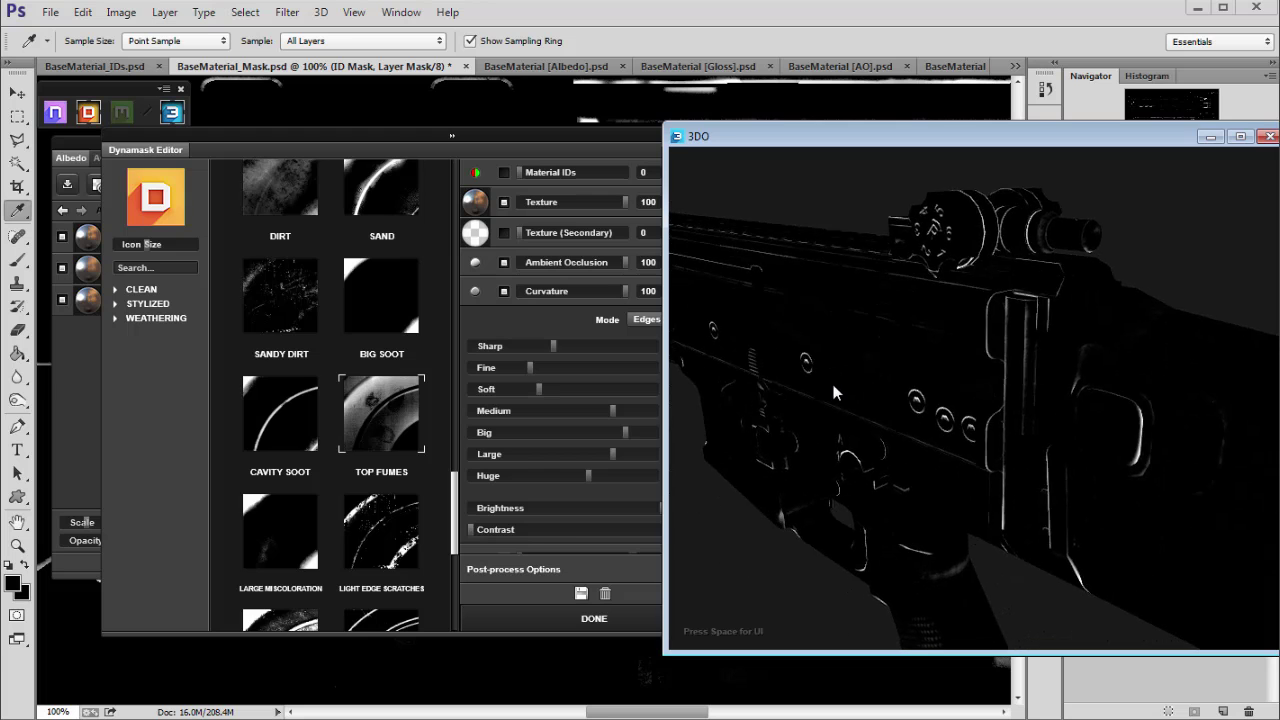
pyautogui.click(566, 531)
pyautogui.moveTo(566, 531); pyautogui.dragTo(620, 528)
pyautogui.moveTo(705, 470); pyautogui.dragTo(946, 447)
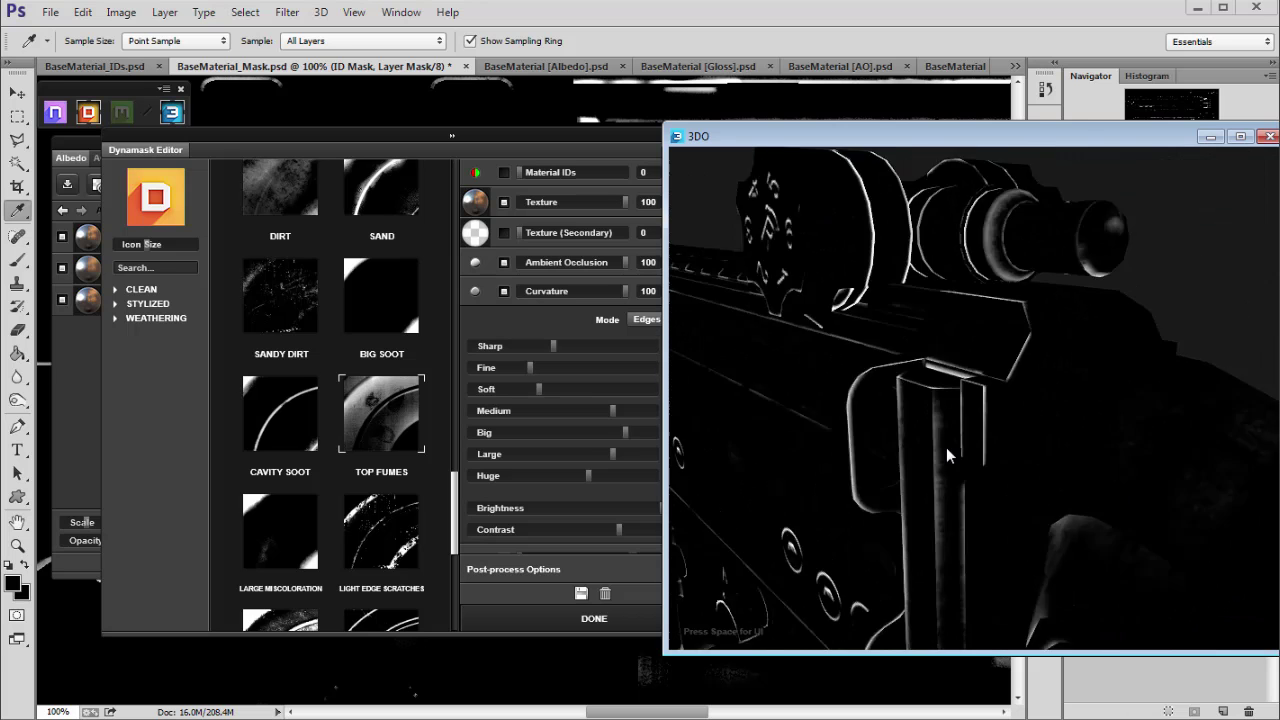
# Step: Replace the mask's texture with Rough Concrete and check the mask on the rifle from near and far
pyautogui.click(476, 202)
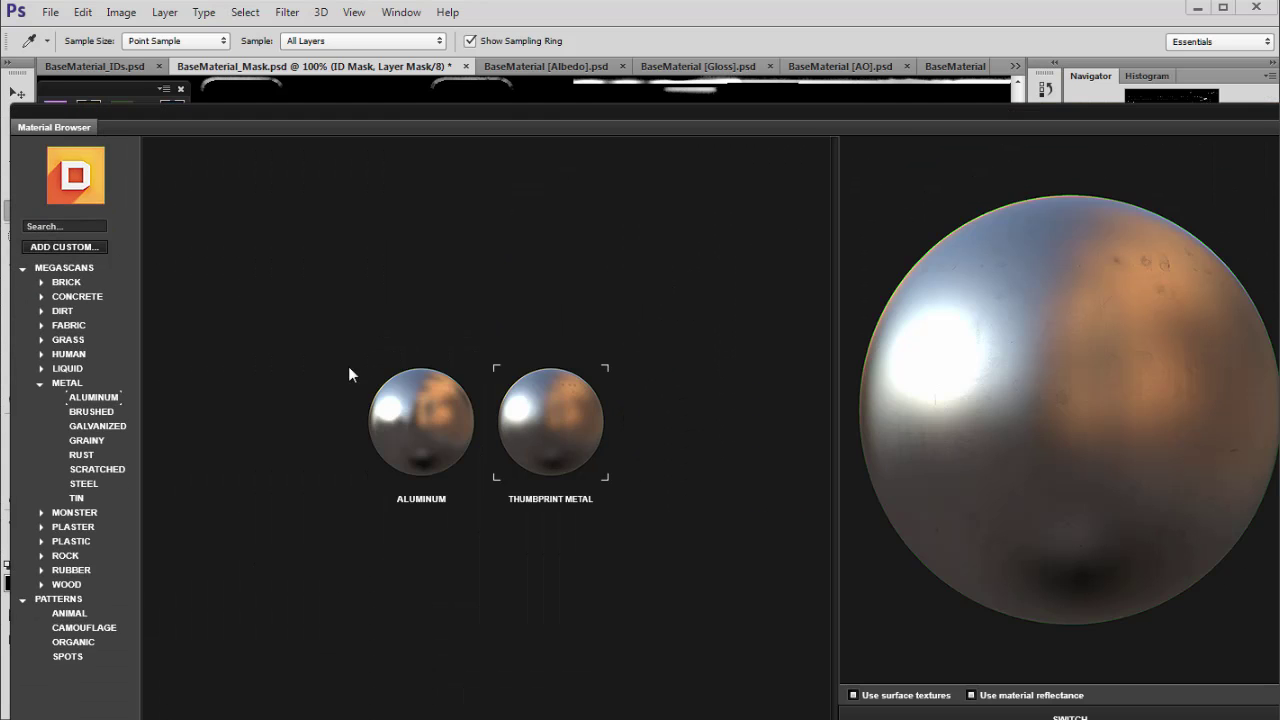
pyautogui.click(64, 313)
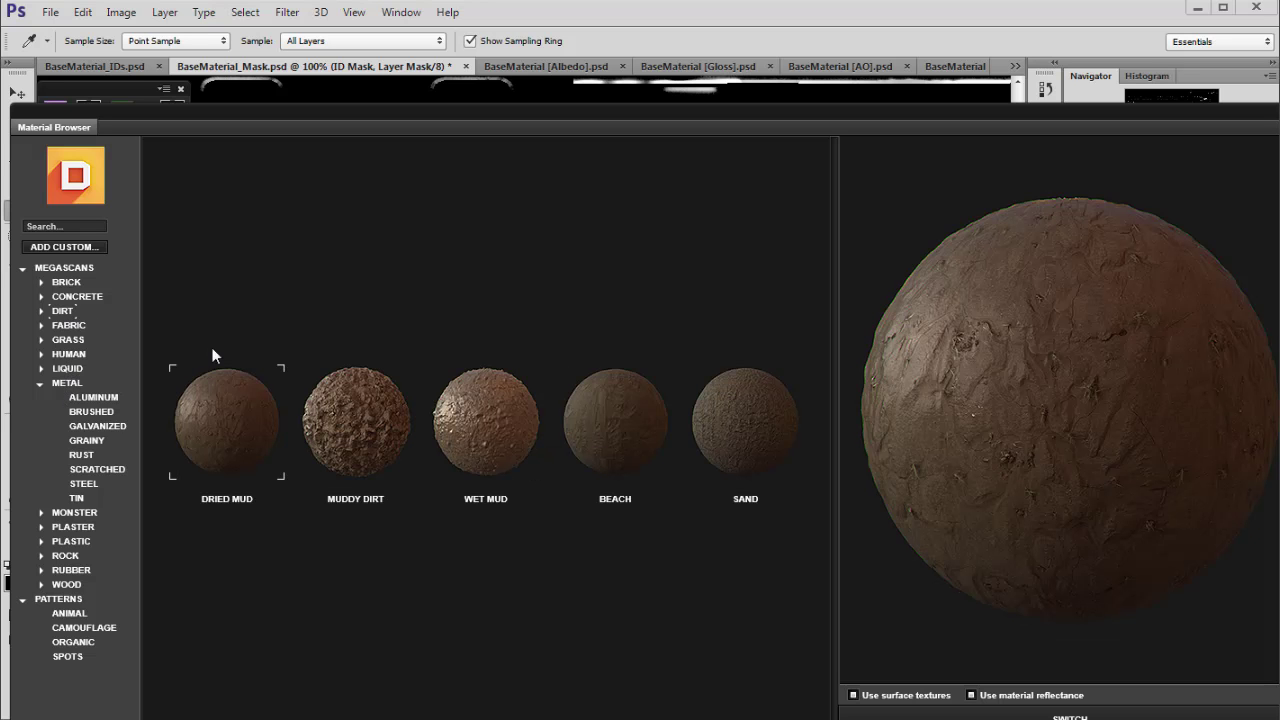
pyautogui.click(76, 297)
pyautogui.click(472, 398)
pyautogui.click(615, 424)
pyautogui.click(474, 430)
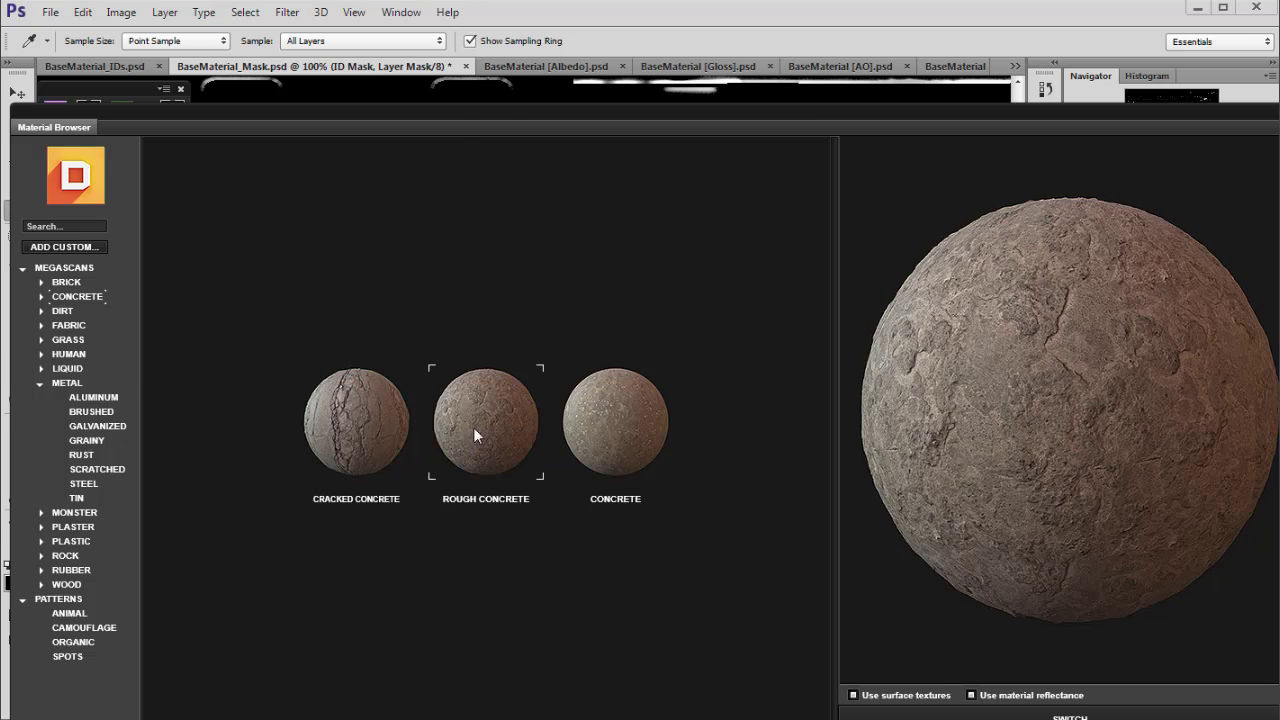
pyautogui.click(1034, 715)
pyautogui.moveTo(954, 362); pyautogui.dragTo(1012, 302)
pyautogui.scroll(-5, 998, 380)
pyautogui.scroll(6, 940, 359)
pyautogui.moveTo(998, 352); pyautogui.dragTo(934, 352)
# Step: Set the mask texture's contrast to 34
pyautogui.click(531, 592)
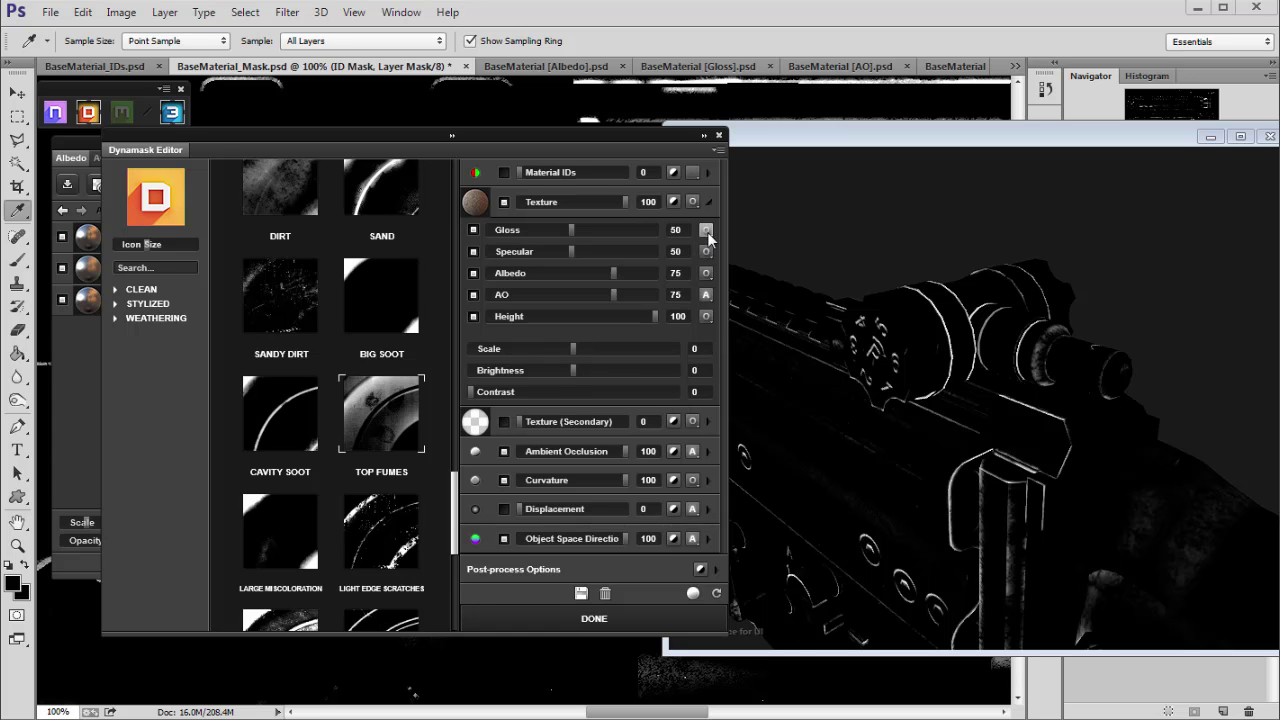
pyautogui.click(551, 391)
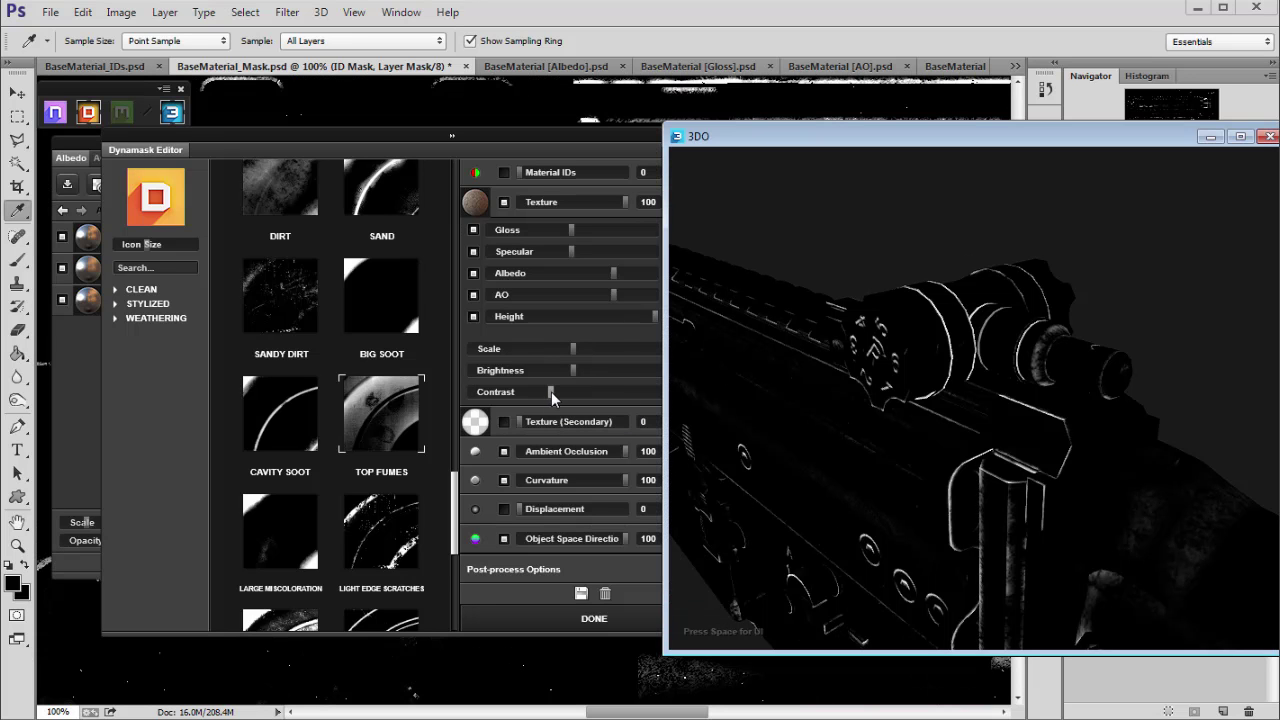
pyautogui.click(543, 390)
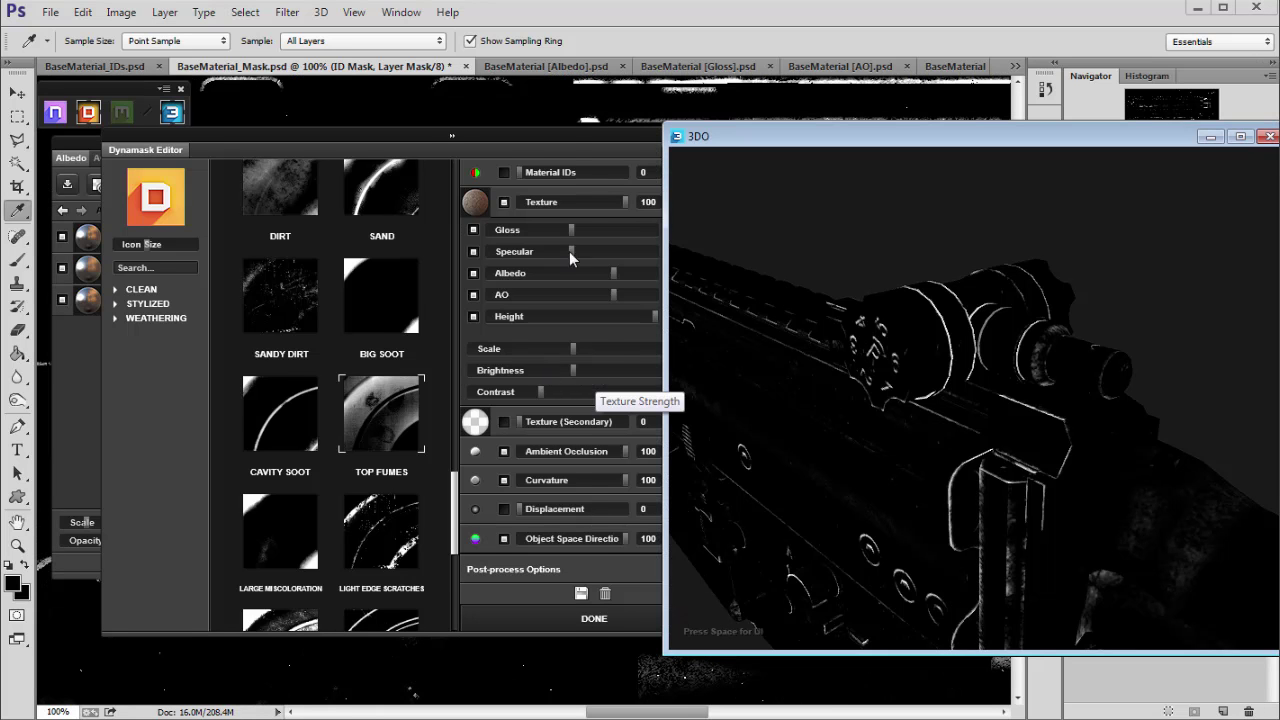
pyautogui.moveTo(564, 131); pyautogui.dragTo(559, 119)
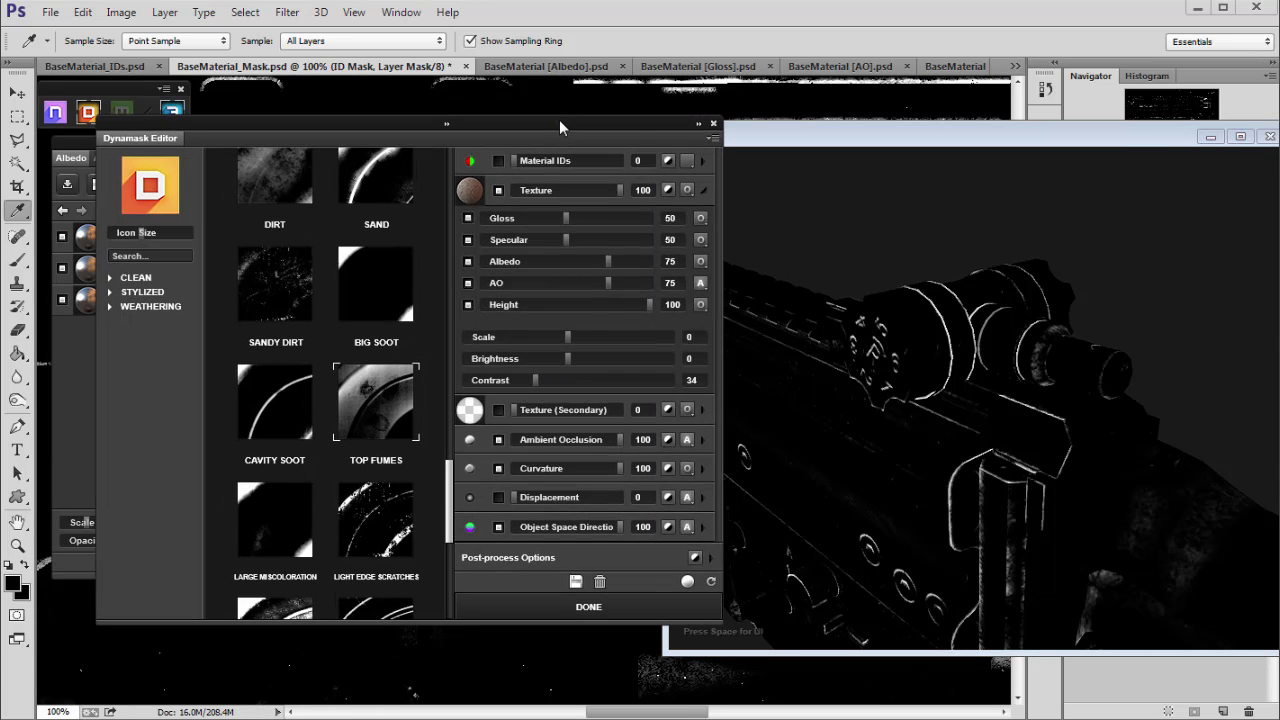
# Step: Set the mask's post-process brightness to 4 and tightness to 34, and apply the mask to Dusty Metal
pyautogui.click(711, 556)
pyautogui.click(603, 558)
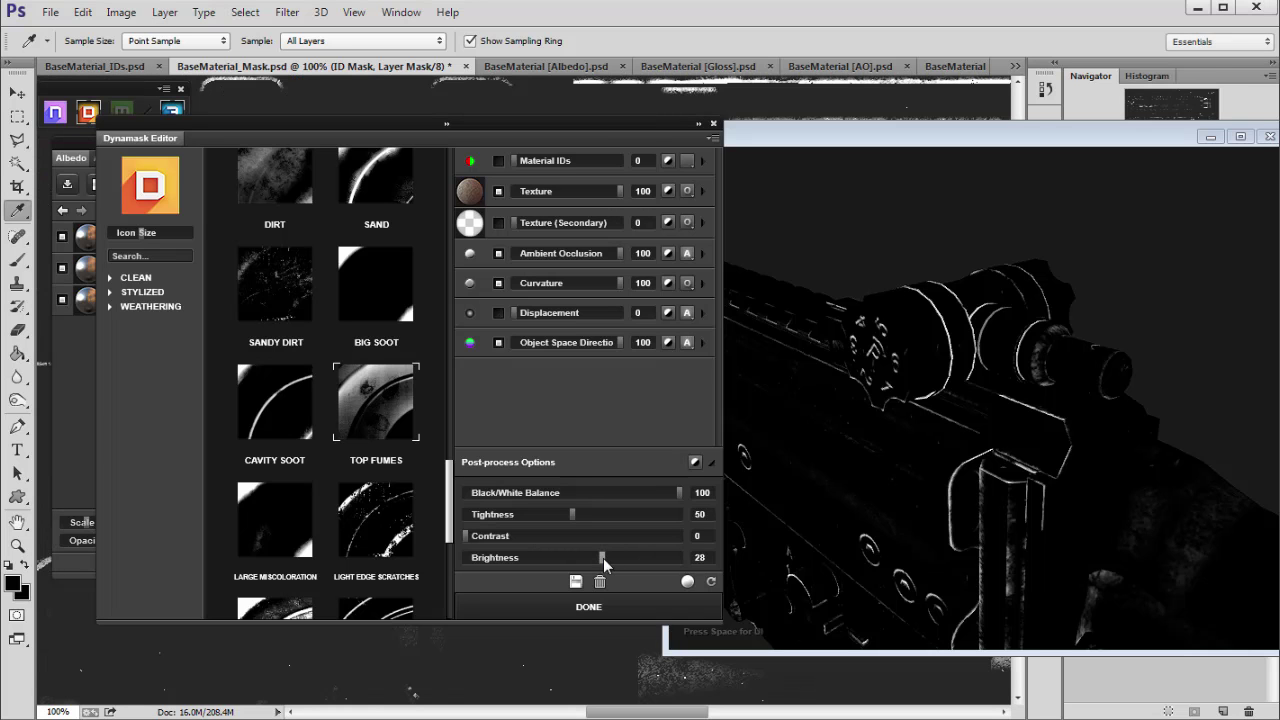
pyautogui.moveTo(599, 558); pyautogui.dragTo(530, 517)
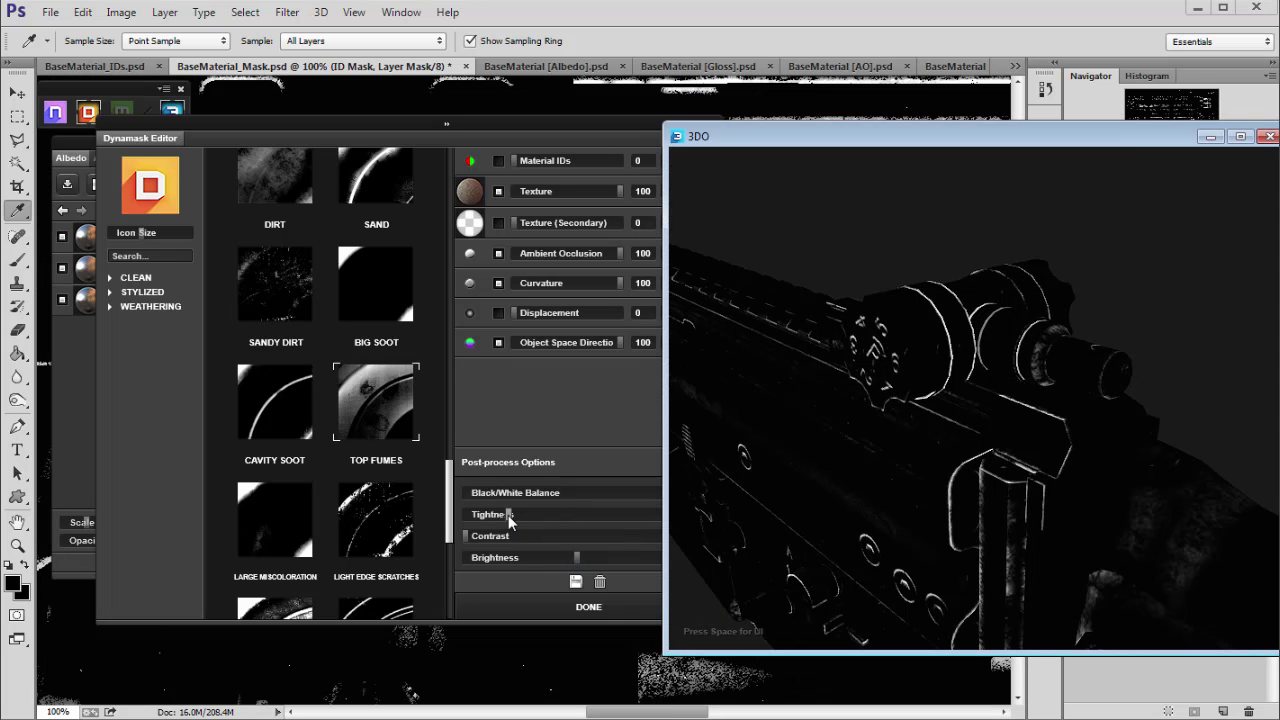
pyautogui.click(531, 518)
pyautogui.moveTo(533, 515); pyautogui.dragTo(538, 513)
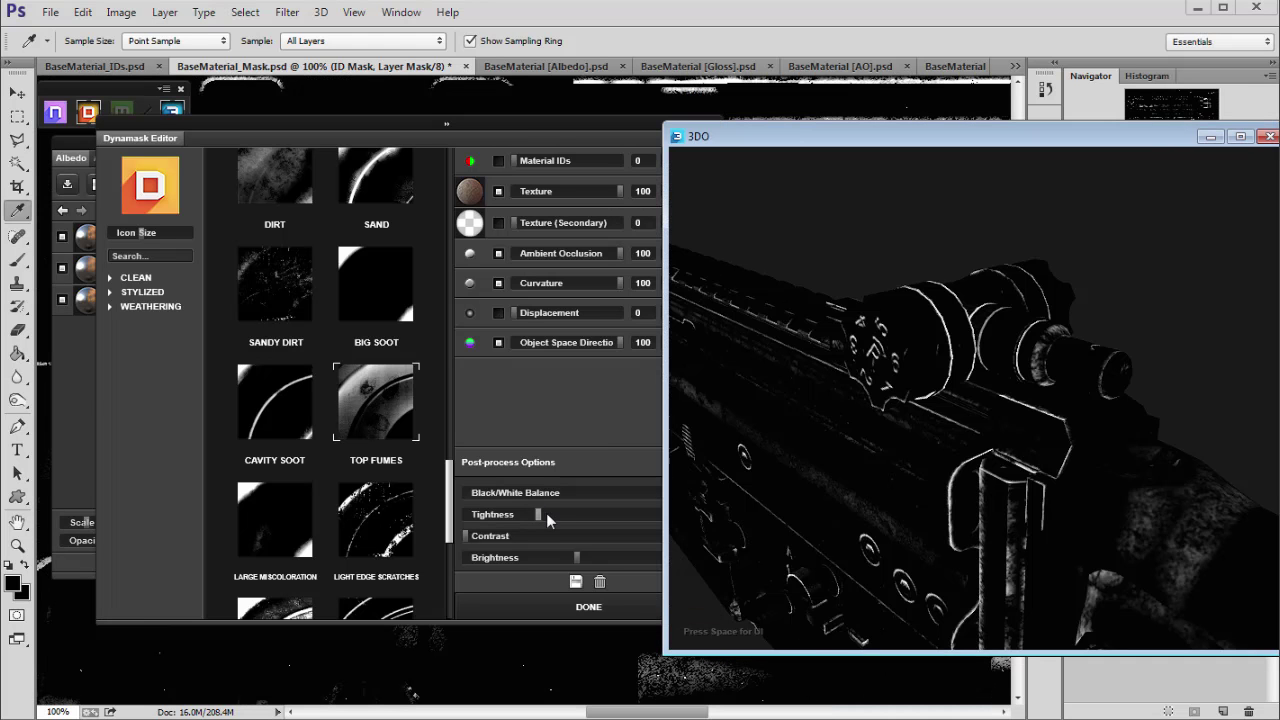
pyautogui.scroll(-5, 913, 395)
pyautogui.moveTo(913, 395)
pyautogui.mouseDown()
pyautogui.moveTo(938, 366)
pyautogui.moveTo(932, 384)
pyautogui.mouseUp()
pyautogui.click(561, 128)
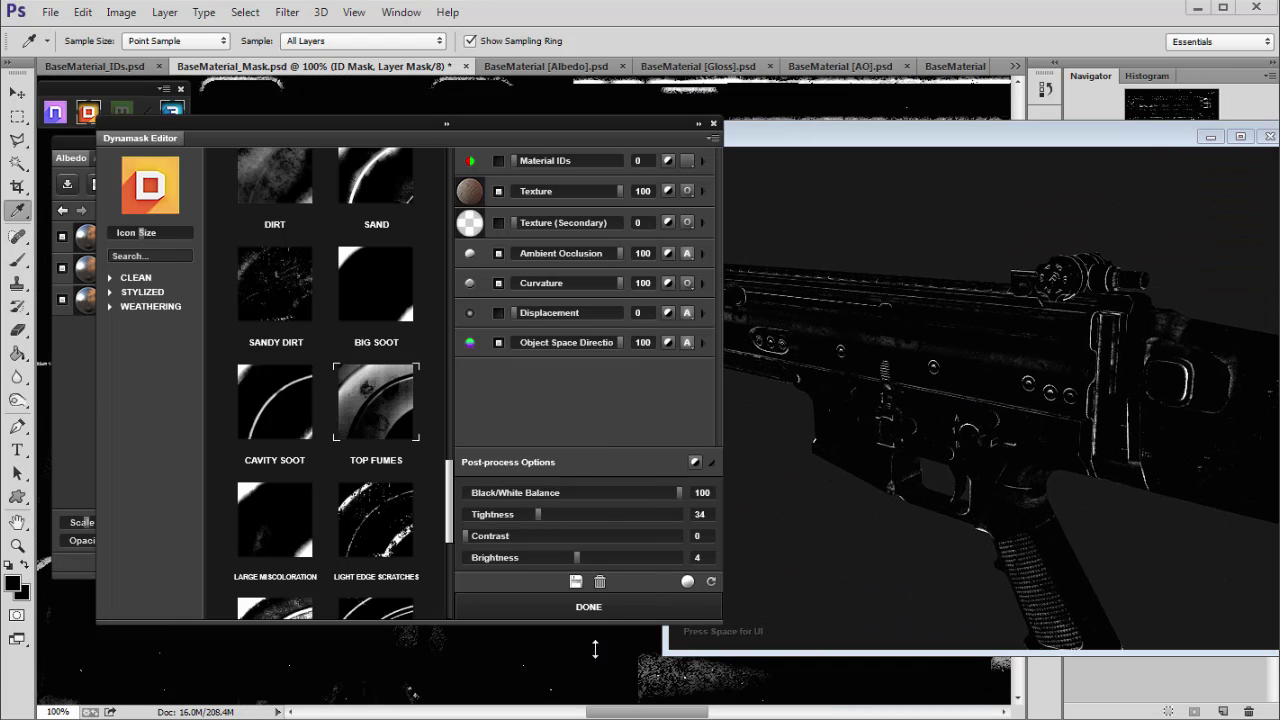
pyautogui.click(592, 608)
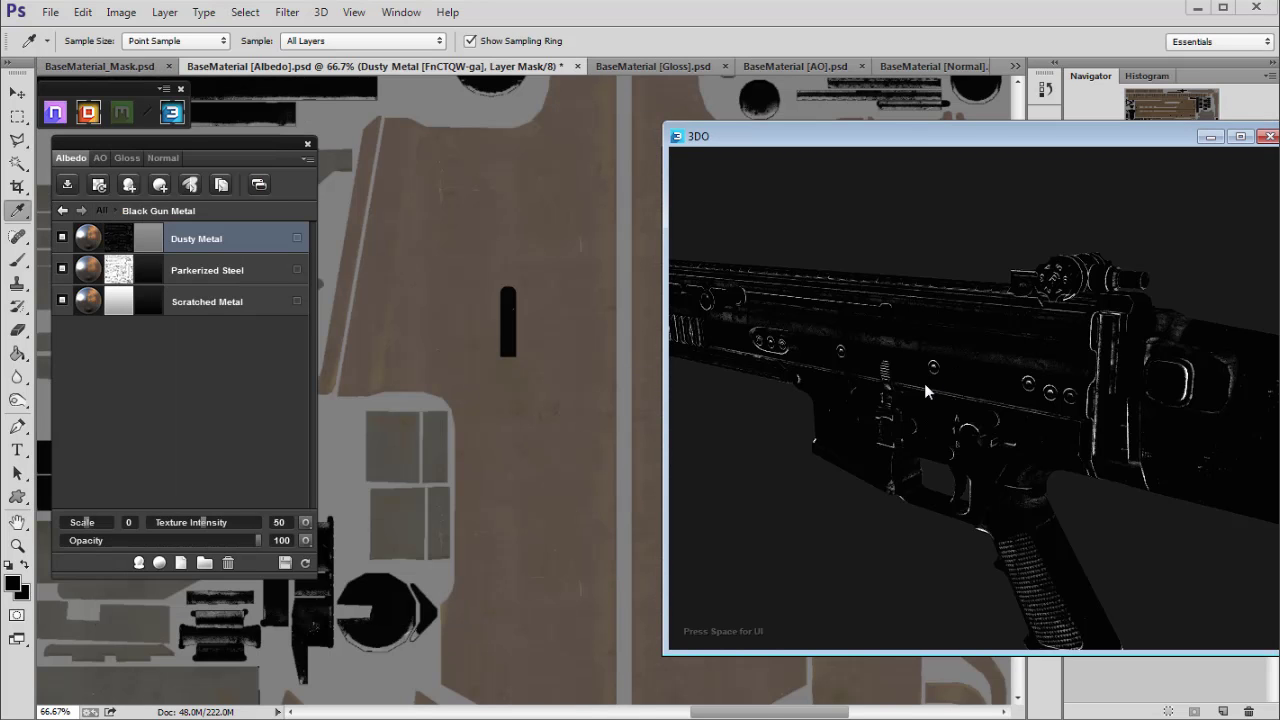
# Step: Examine the dusted black metal parts, the receiver and the stock in 3DO at several distances
pyautogui.scroll(5, 960, 470)
pyautogui.moveTo(900, 382); pyautogui.dragTo(1106, 486)
pyautogui.scroll(2, 961, 483)
pyautogui.scroll(-5, 1040, 393)
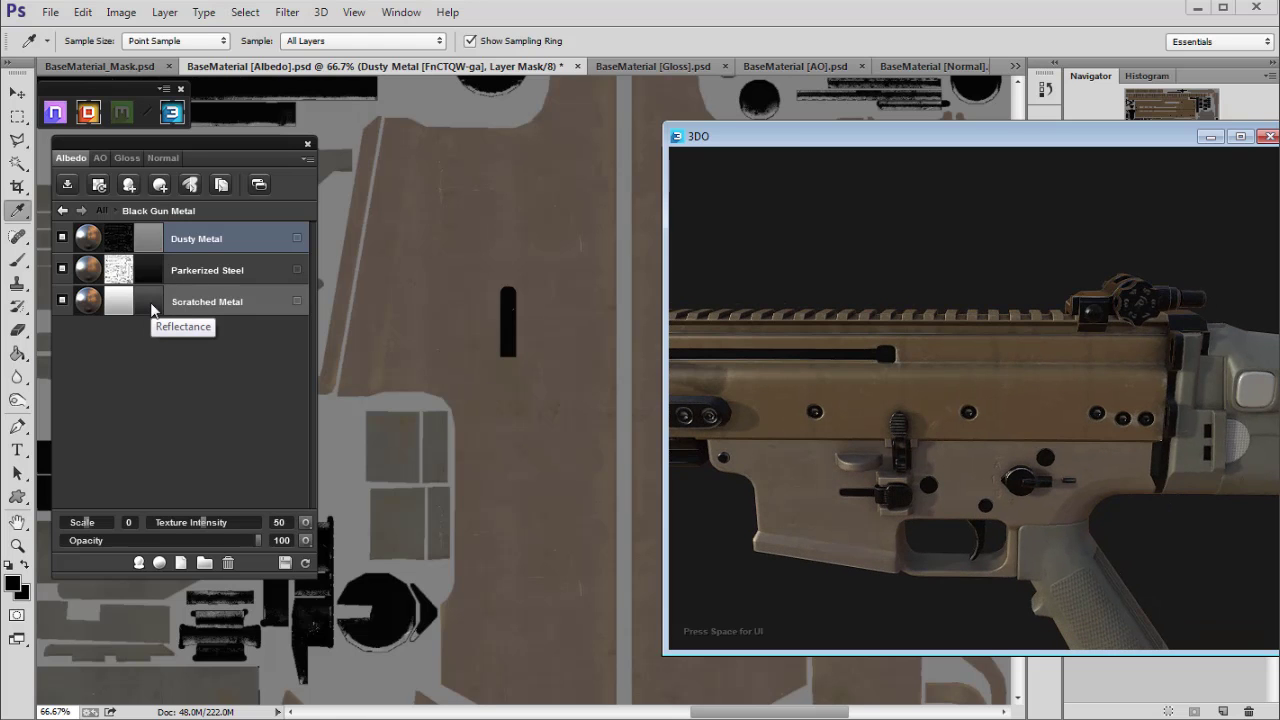
pyautogui.moveTo(740, 446); pyautogui.dragTo(915, 427)
pyautogui.scroll(-3, 989, 431)
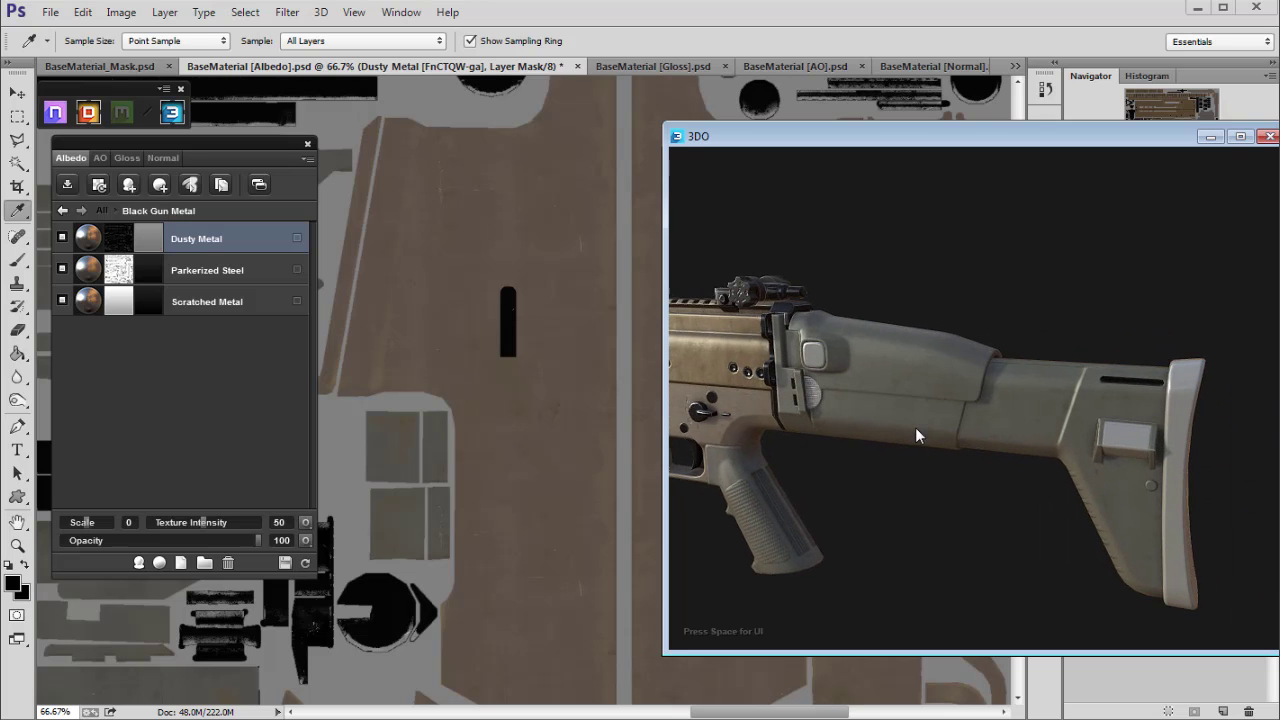
# Step: Leave the Black Gun Metal group and browse the composite plastic materials, previewing Grainy Plastic, Bakelite and Dark Grainy Plastic
pyautogui.click(62, 210)
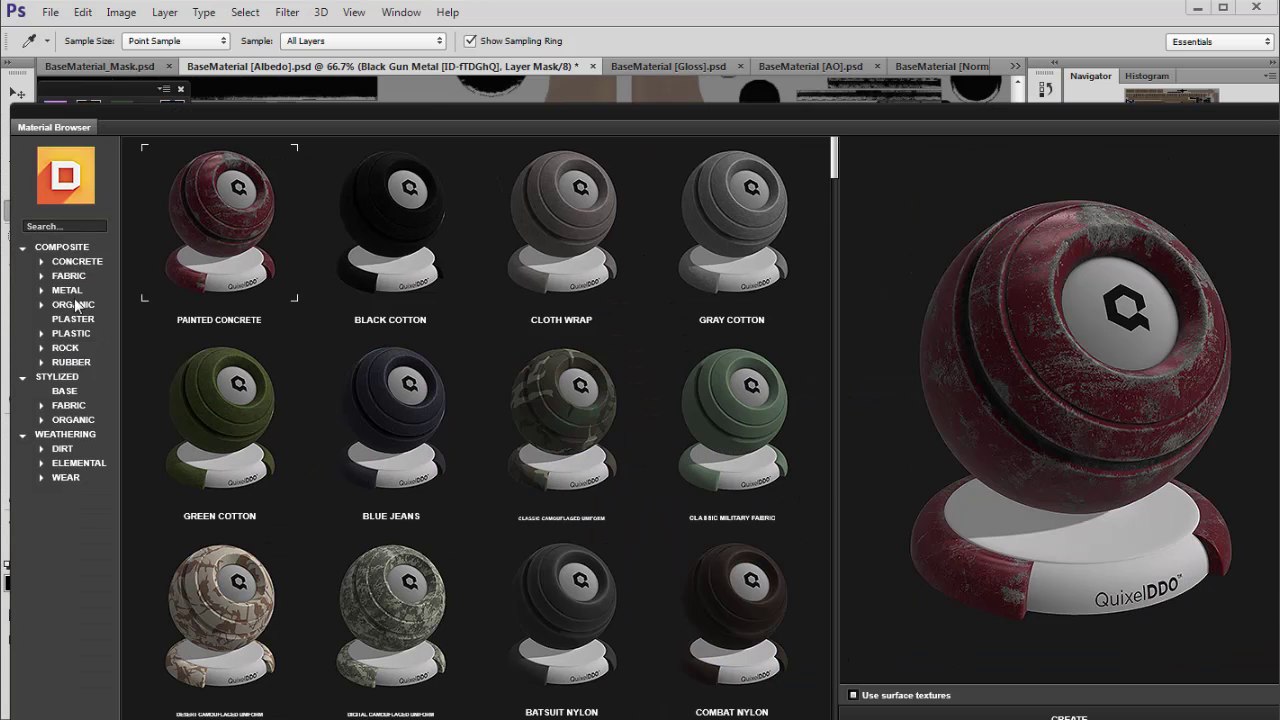
pyautogui.click(71, 333)
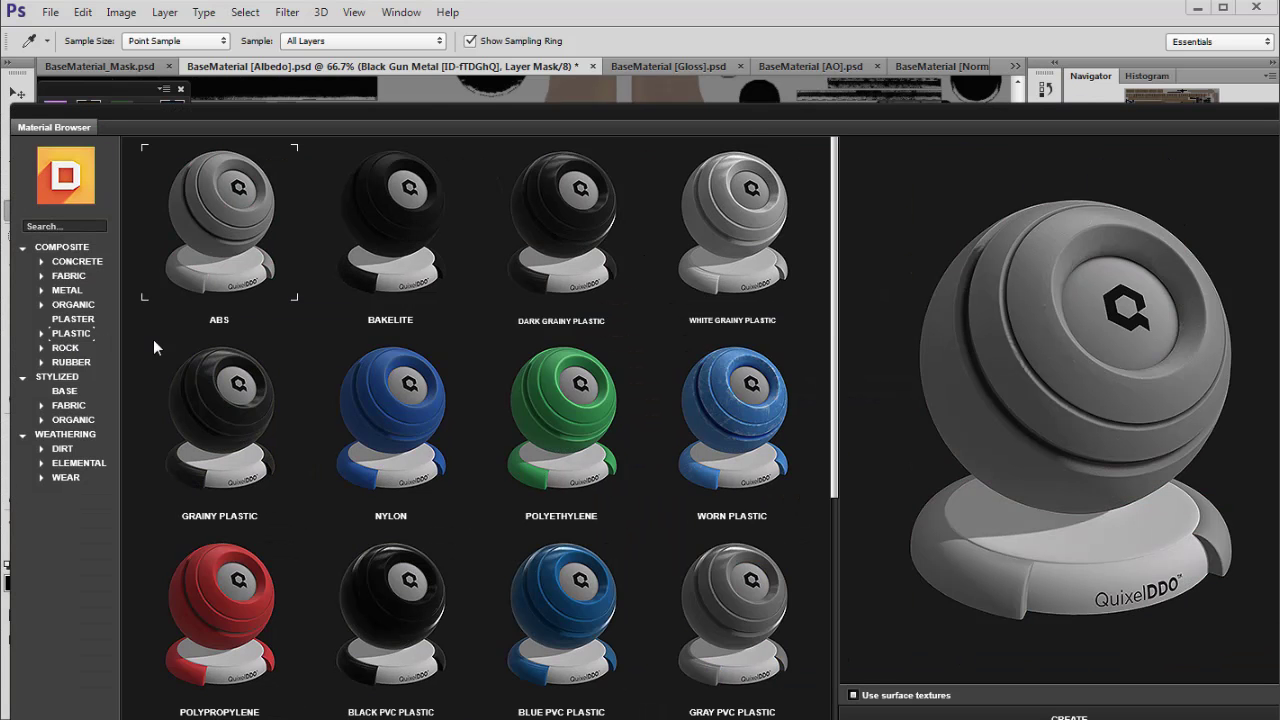
pyautogui.scroll(-3, 837, 190)
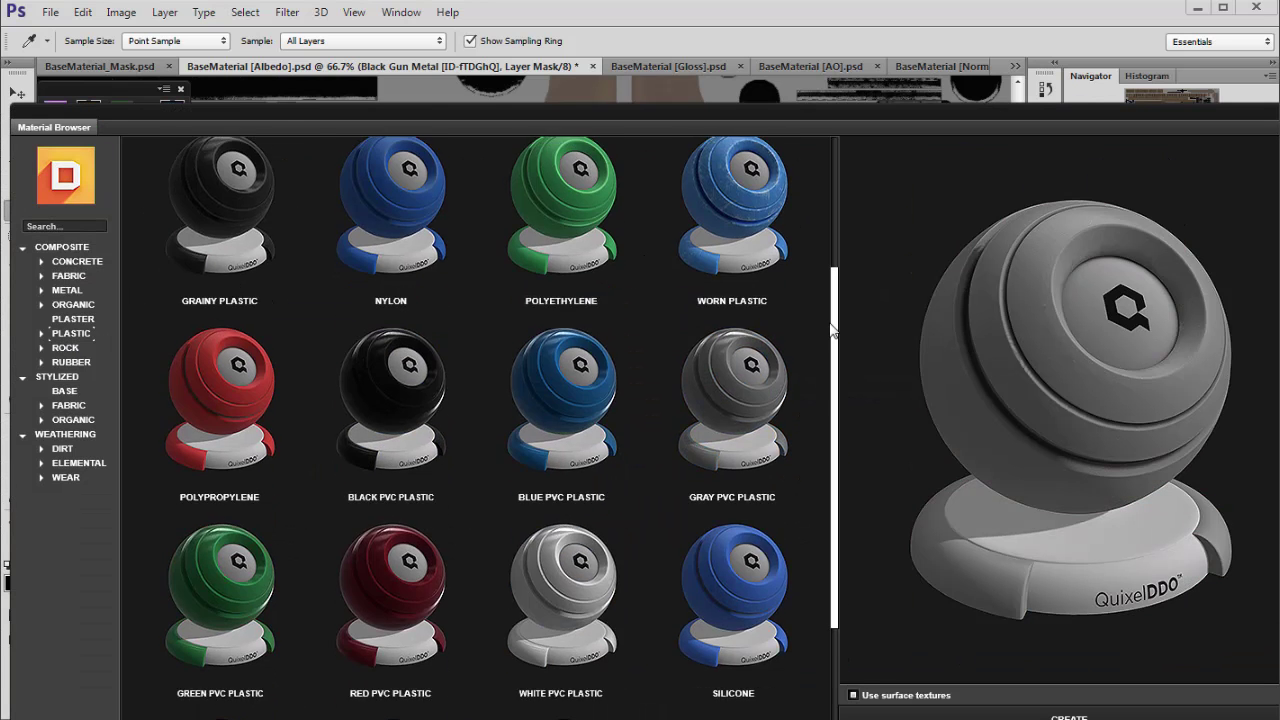
pyautogui.scroll(3, 811, 416)
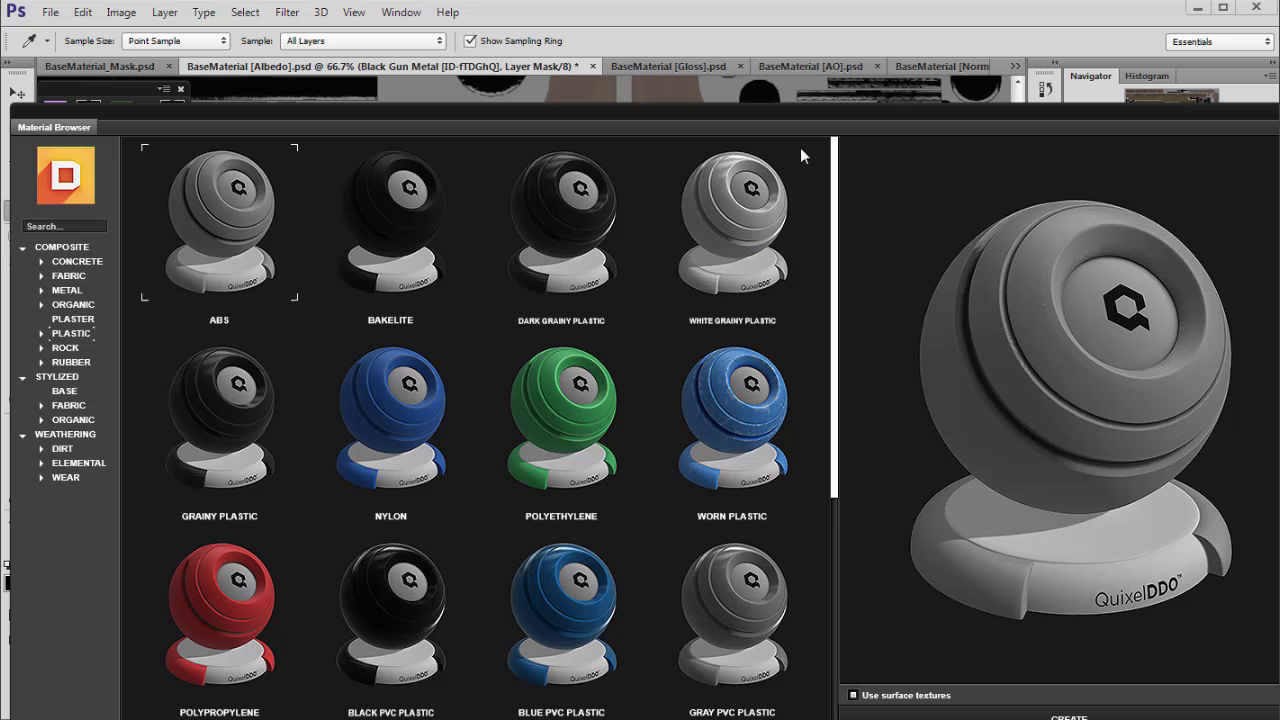
pyautogui.click(213, 428)
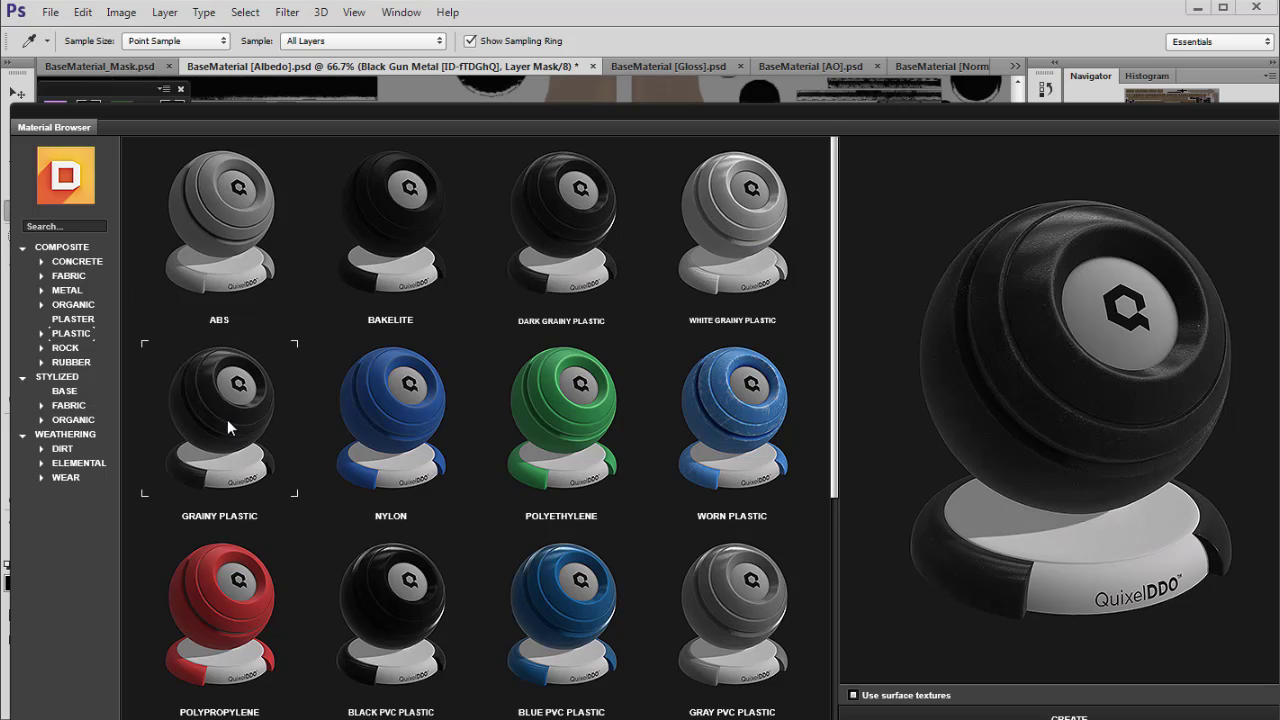
pyautogui.moveTo(587, 111); pyautogui.dragTo(596, 100)
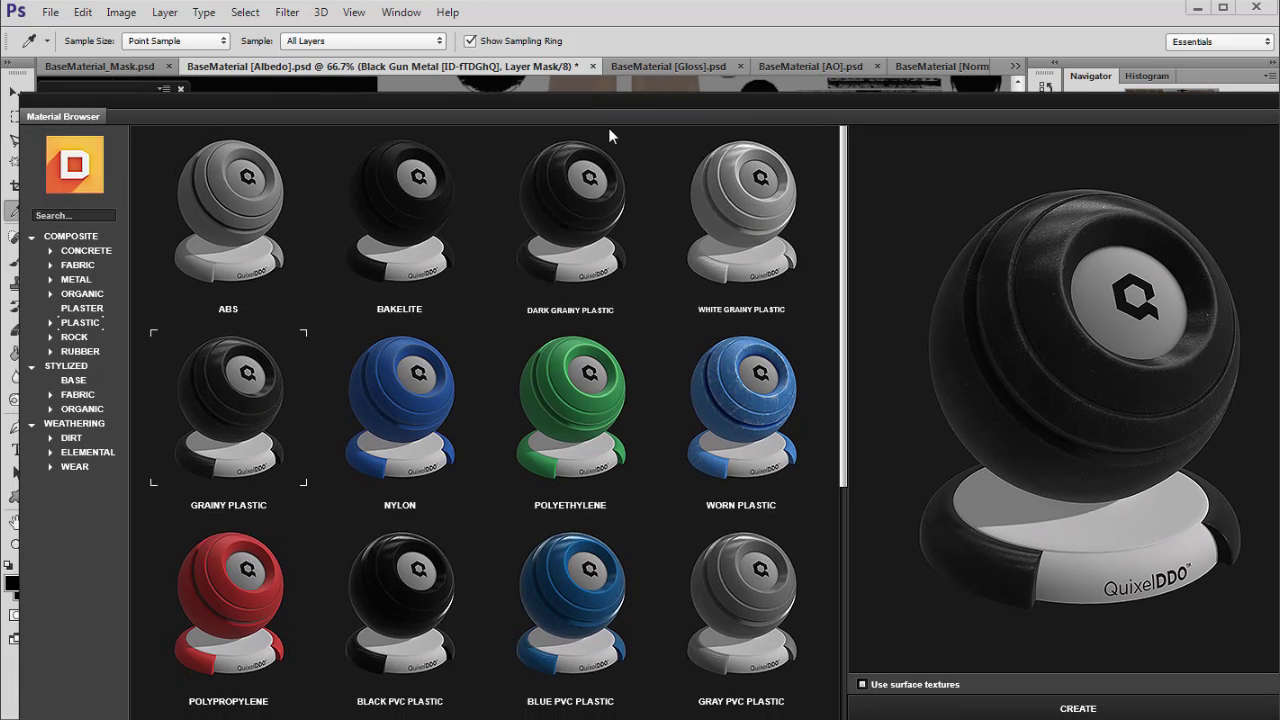
pyautogui.click(454, 216)
pyautogui.click(585, 216)
pyautogui.click(262, 478)
# Step: Search the materials for "rubb" and compare the previews of Worn Rubber, Rubber Grip, Synthetic Rubber and Black Rubber
pyautogui.click(71, 213)
pyautogui.write('rubb')
pyautogui.click(245, 480)
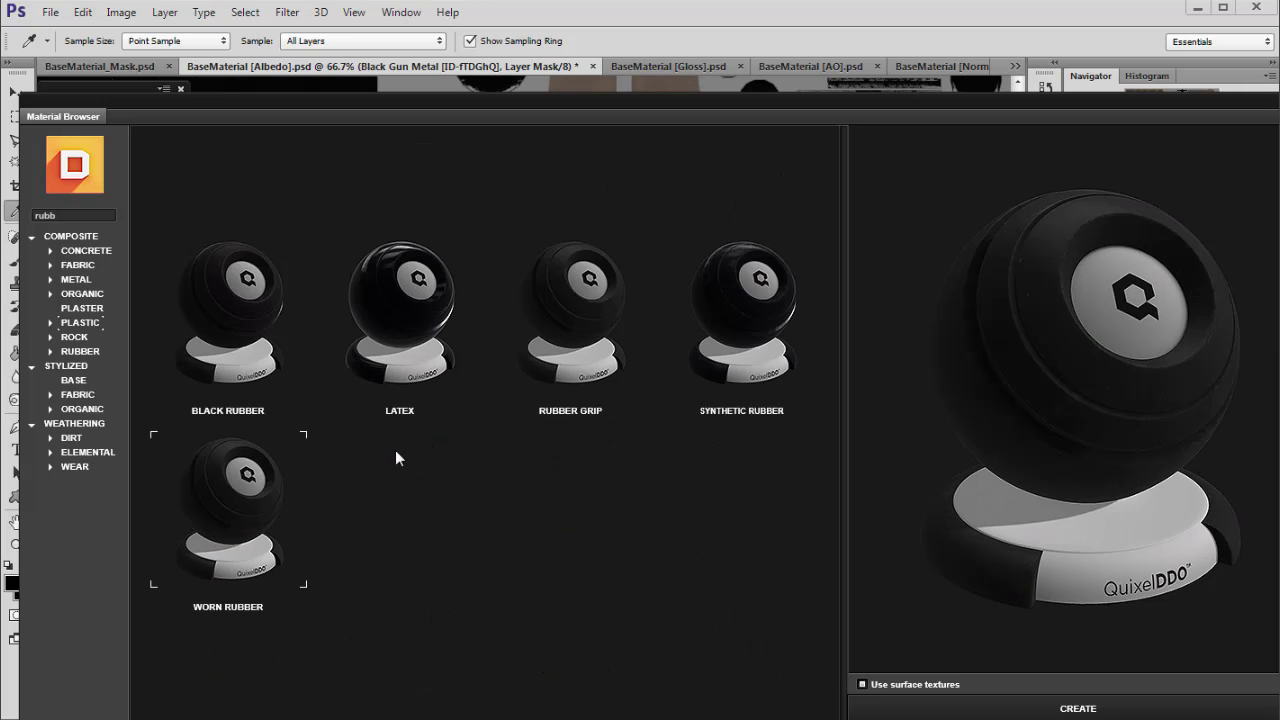
pyautogui.click(572, 302)
pyautogui.click(735, 315)
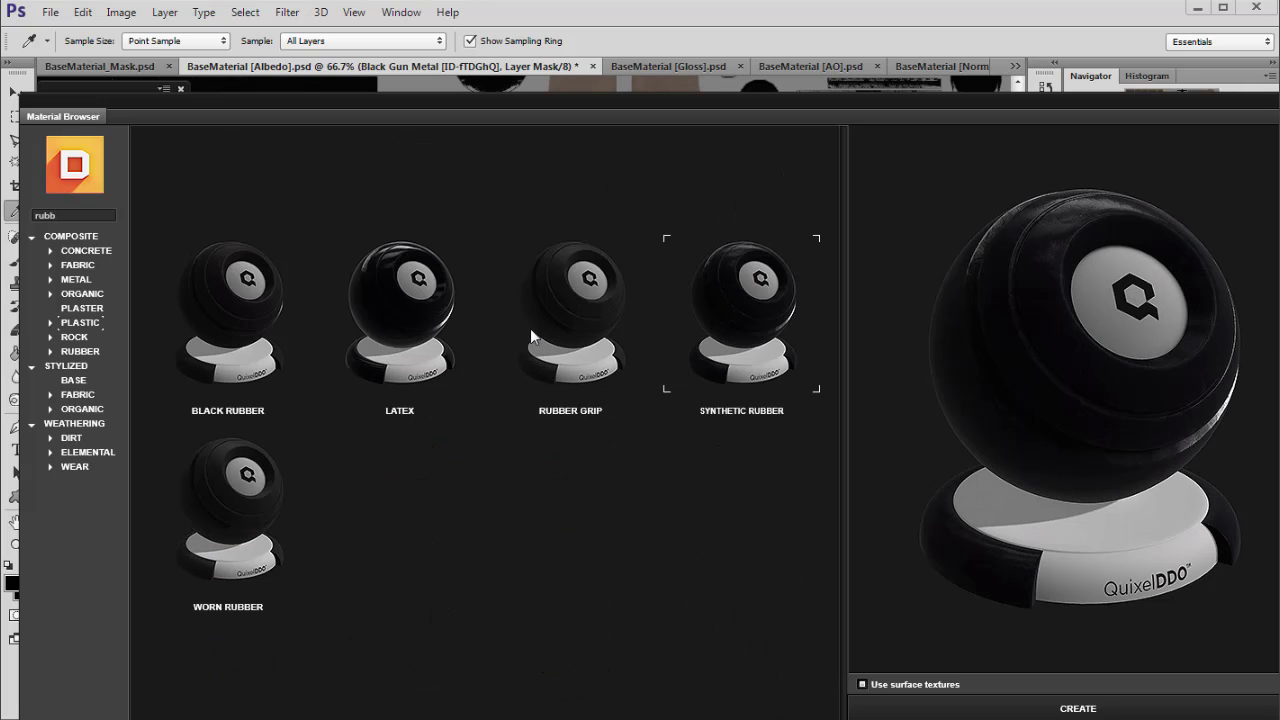
pyautogui.click(245, 479)
pyautogui.click(742, 295)
pyautogui.click(226, 316)
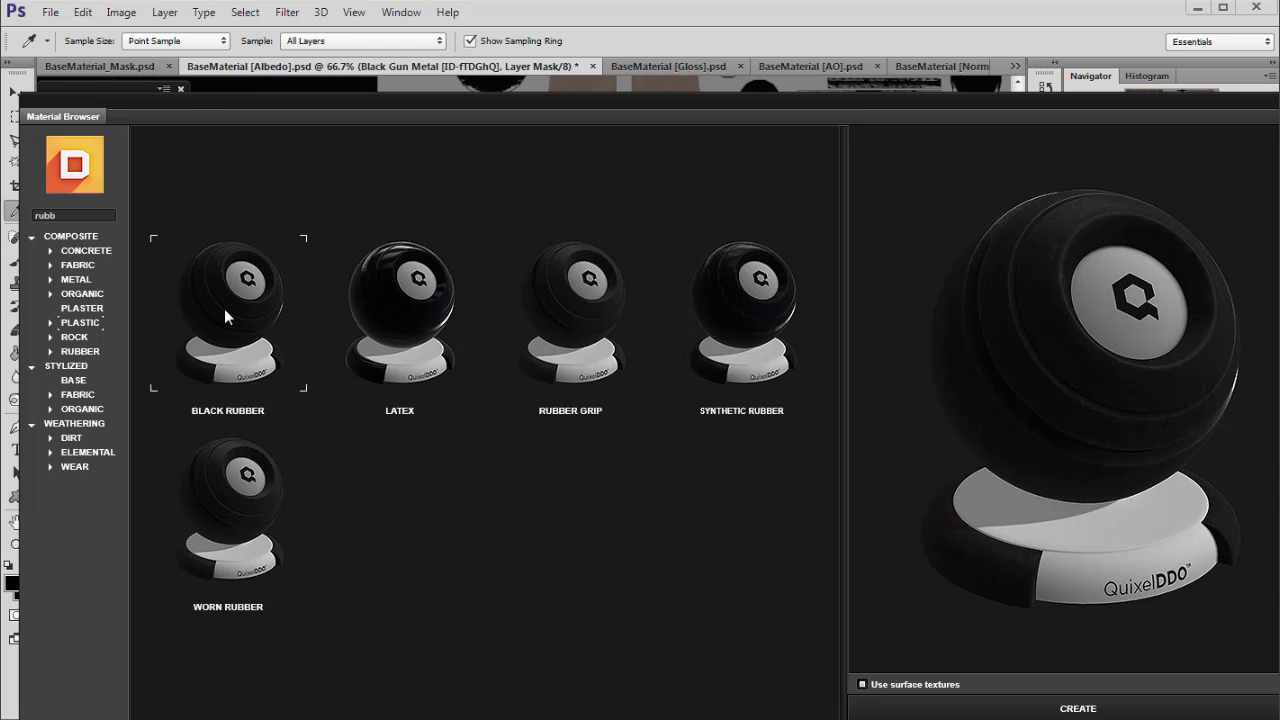
# Step: Search the materials for "plasti" and create the Grainy Plastic material
pyautogui.moveTo(57, 217); pyautogui.dragTo(25, 214)
pyautogui.write('plasti')
pyautogui.click(220, 420)
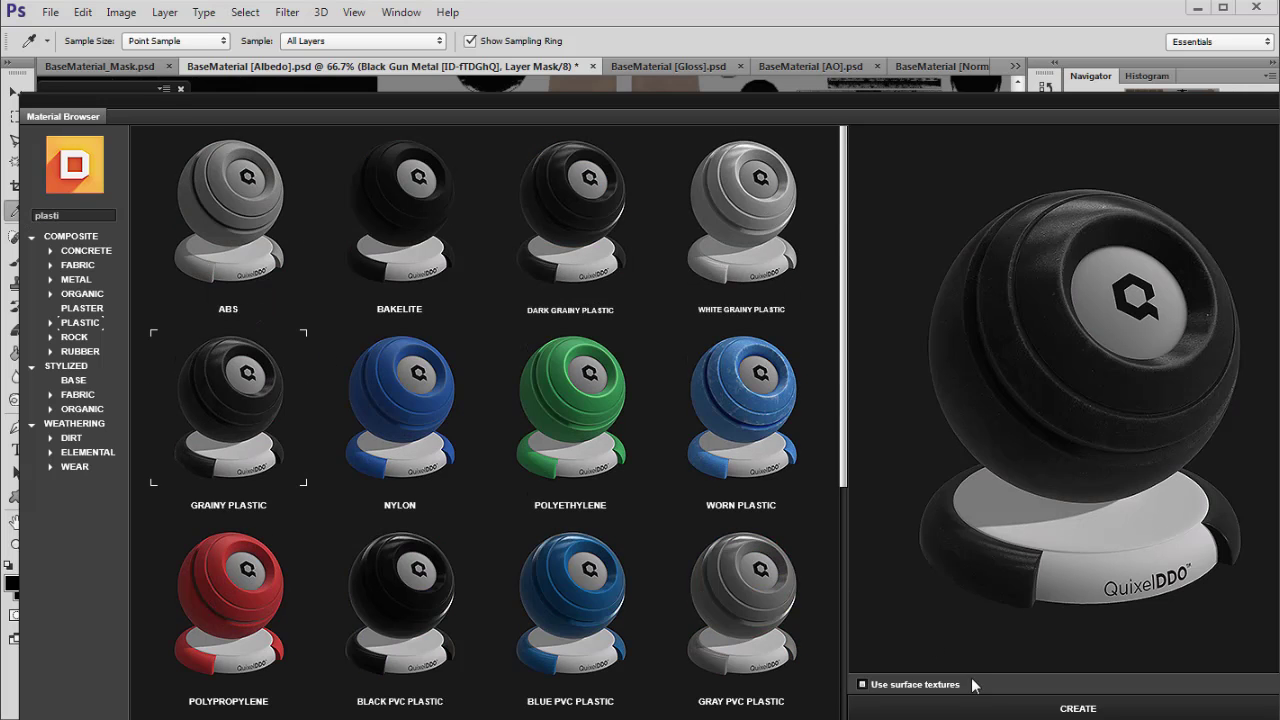
pyautogui.click(1078, 708)
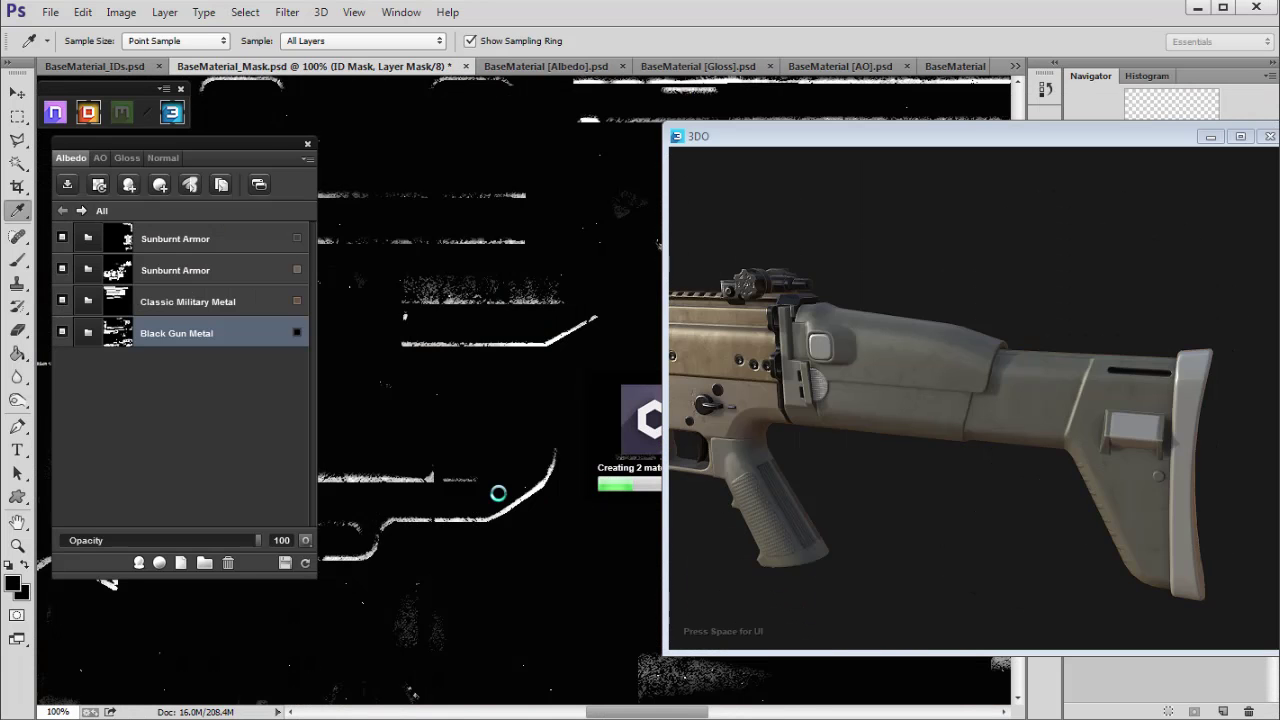
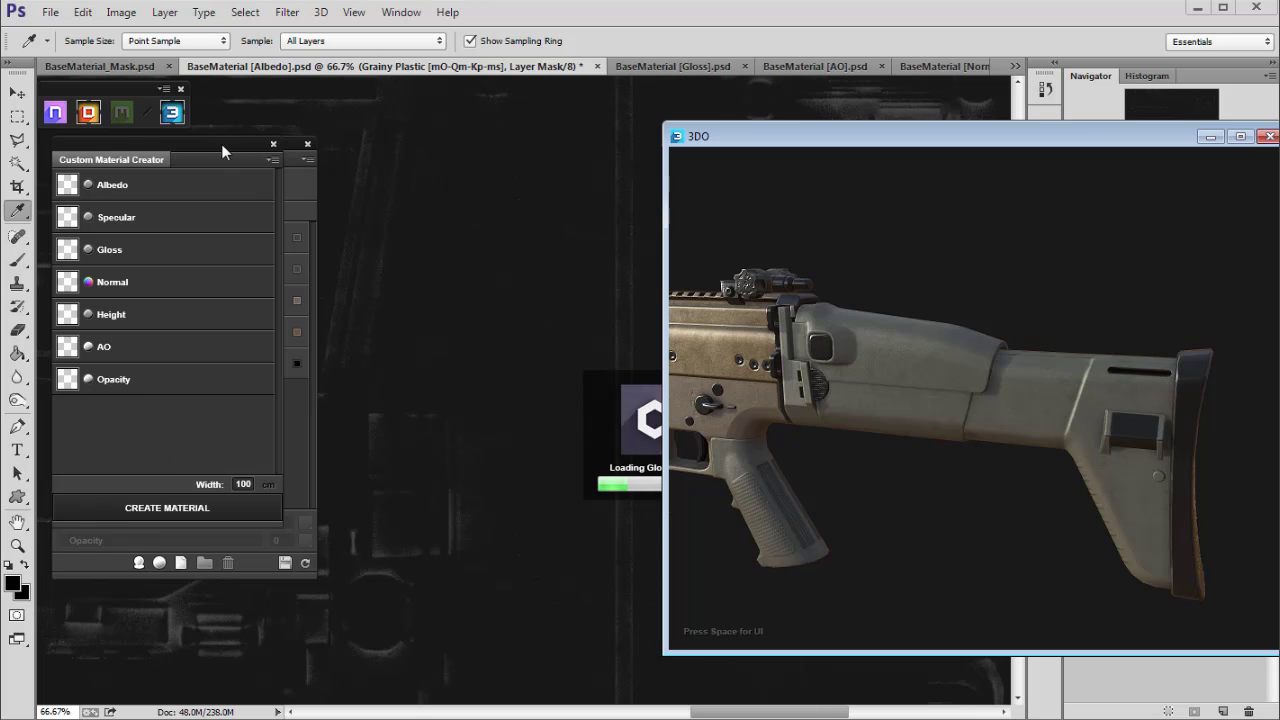
# Step: Close the Custom Material Creator and examine the plastic up close on the rifle's front sight and barrel in 3DO
pyautogui.click(272, 146)
pyautogui.moveTo(845, 400); pyautogui.dragTo(985, 355)
pyautogui.scroll(5, 975, 360)
pyautogui.moveTo(902, 400); pyautogui.dragTo(923, 416)
# Step: Open the Grainy Plastic group and set the Tarnish layer's texture intensity to 19 in the normal map
pyautogui.click(101, 253)
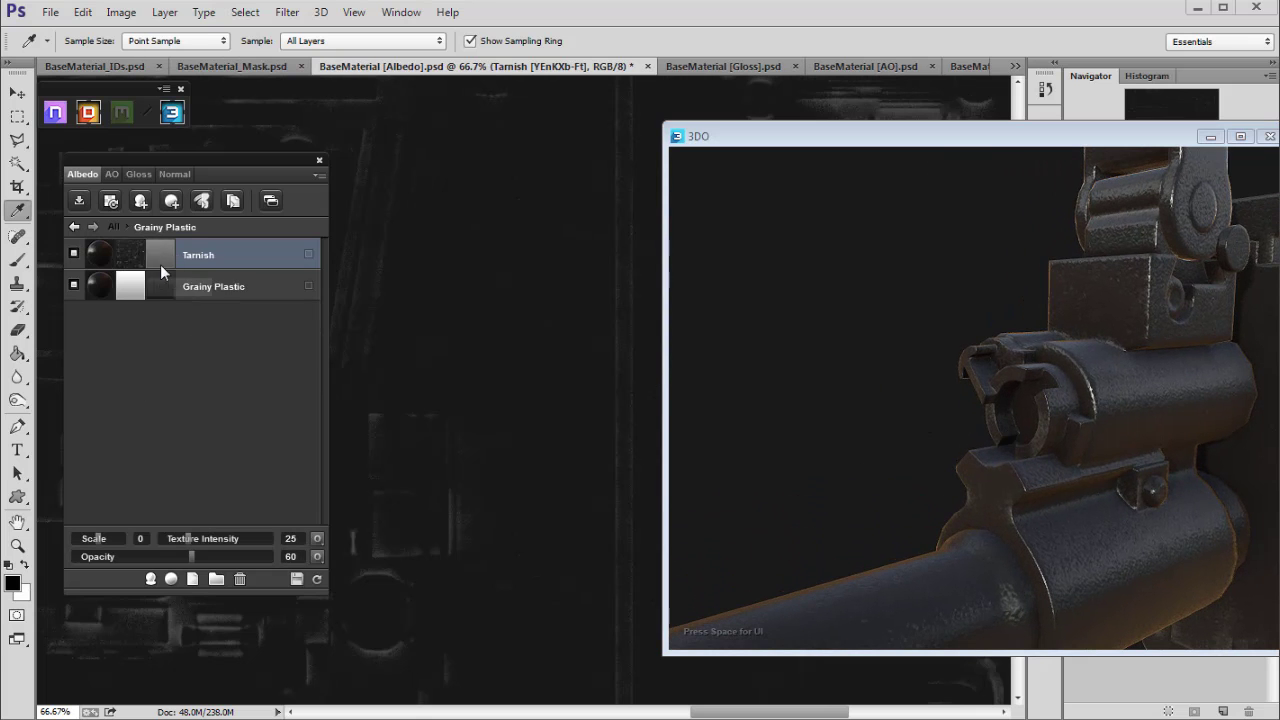
pyautogui.click(213, 285)
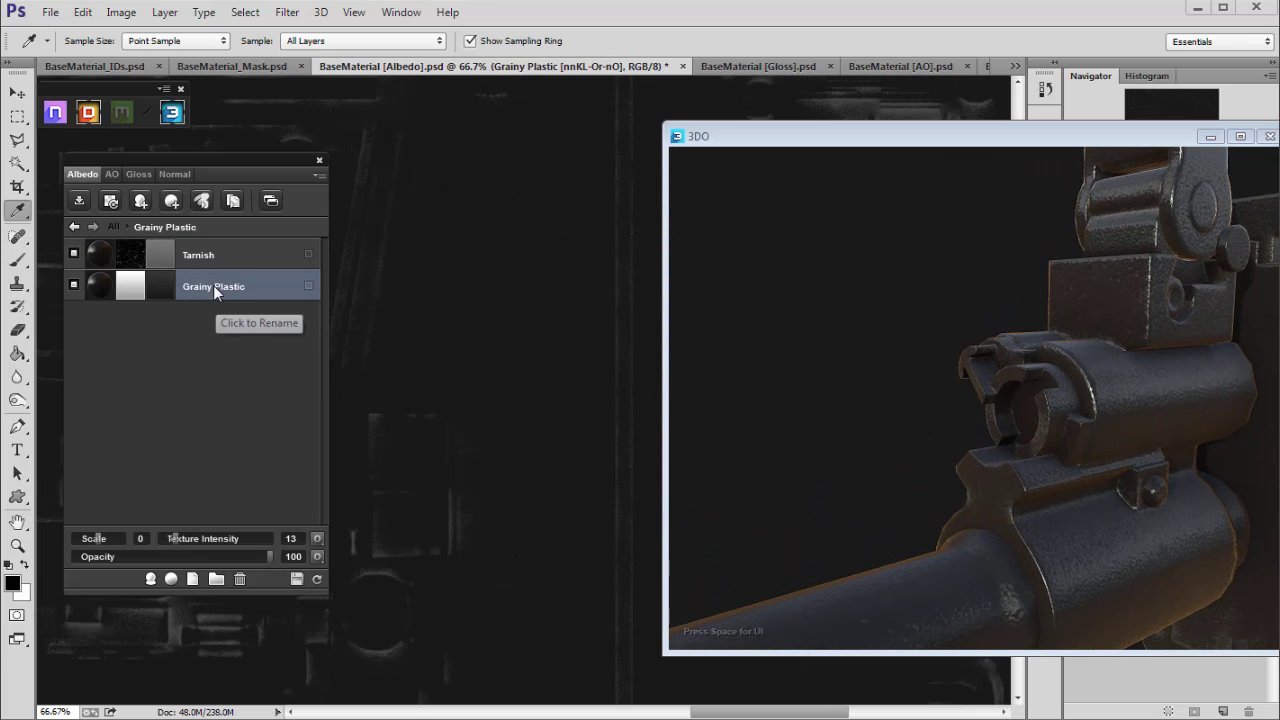
pyautogui.click(174, 174)
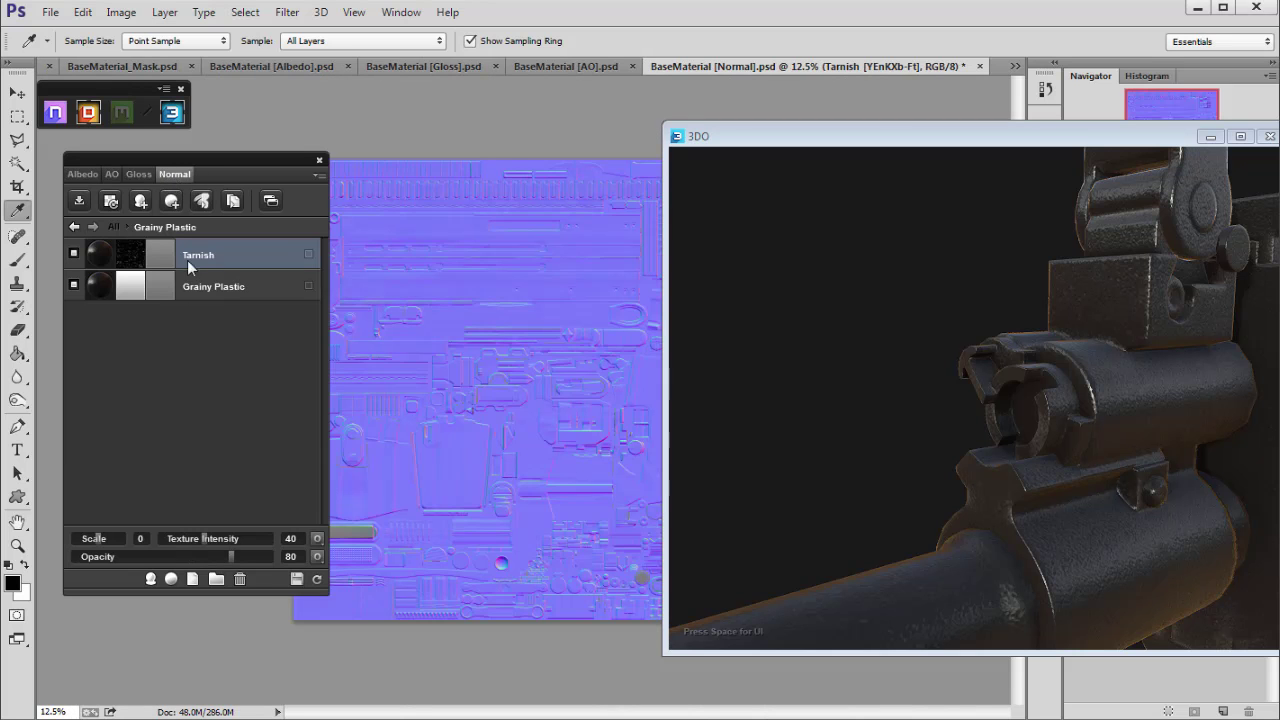
pyautogui.click(219, 289)
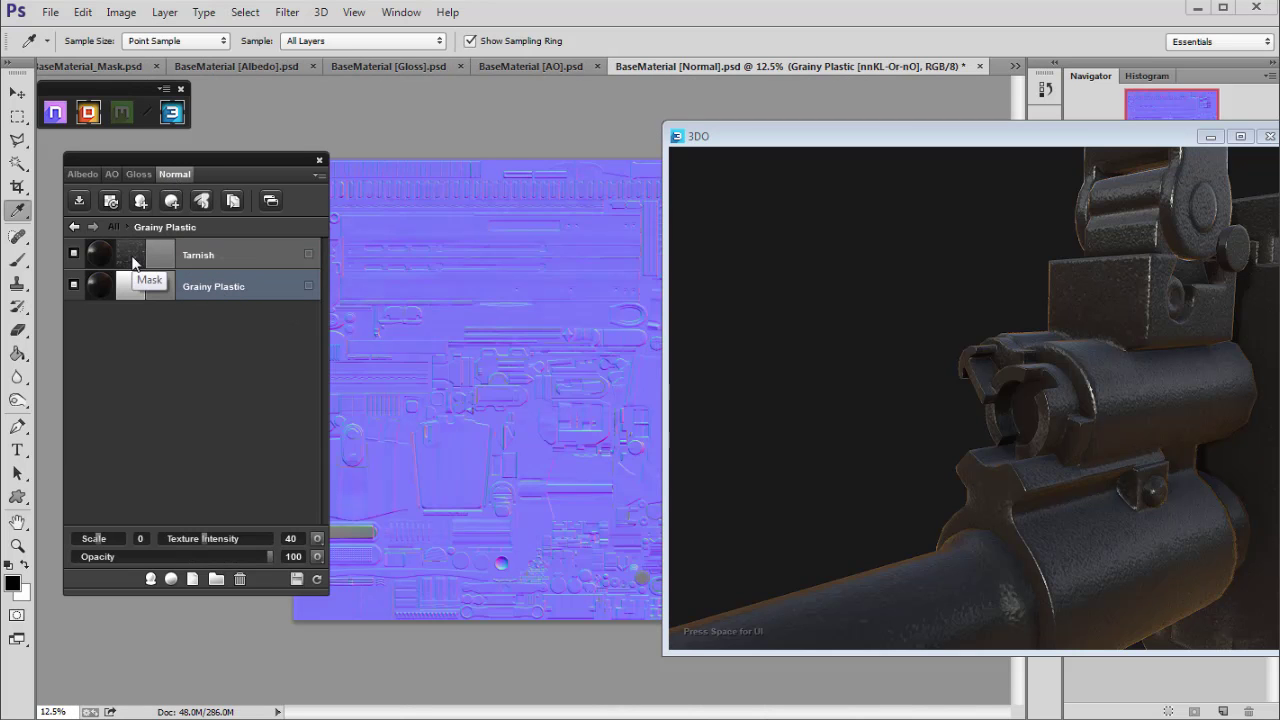
pyautogui.click(212, 254)
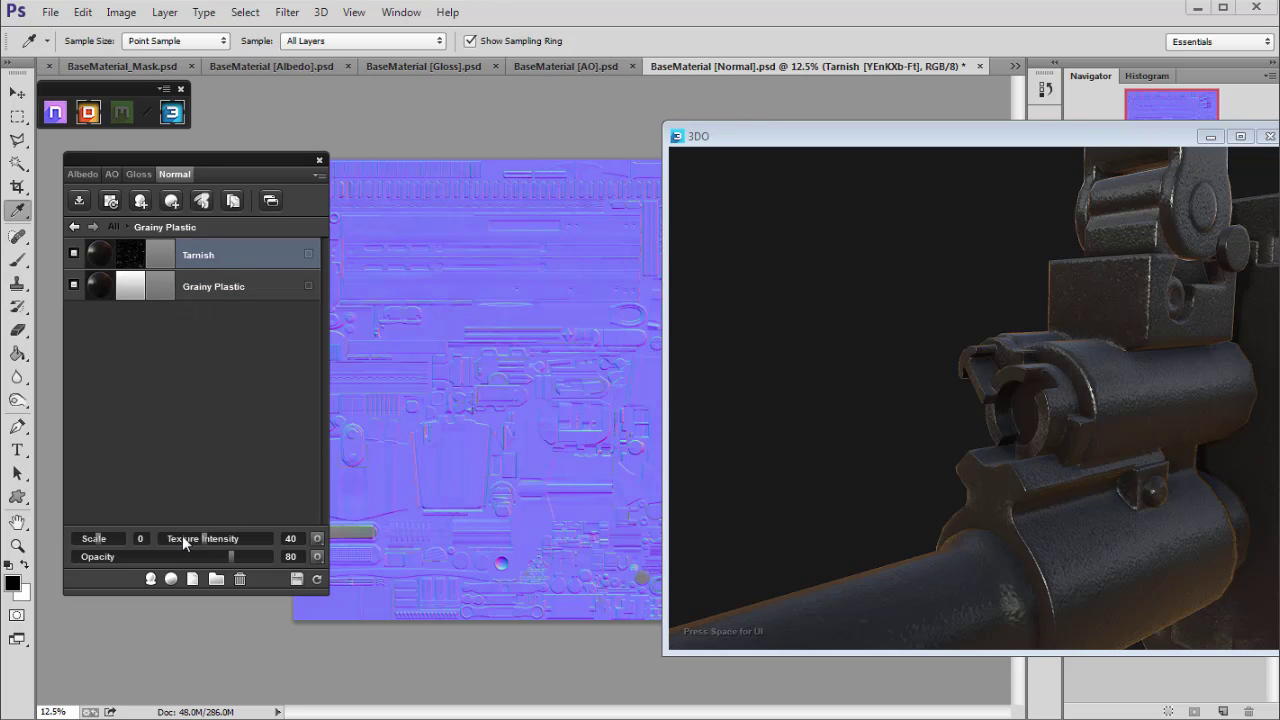
pyautogui.click(182, 535)
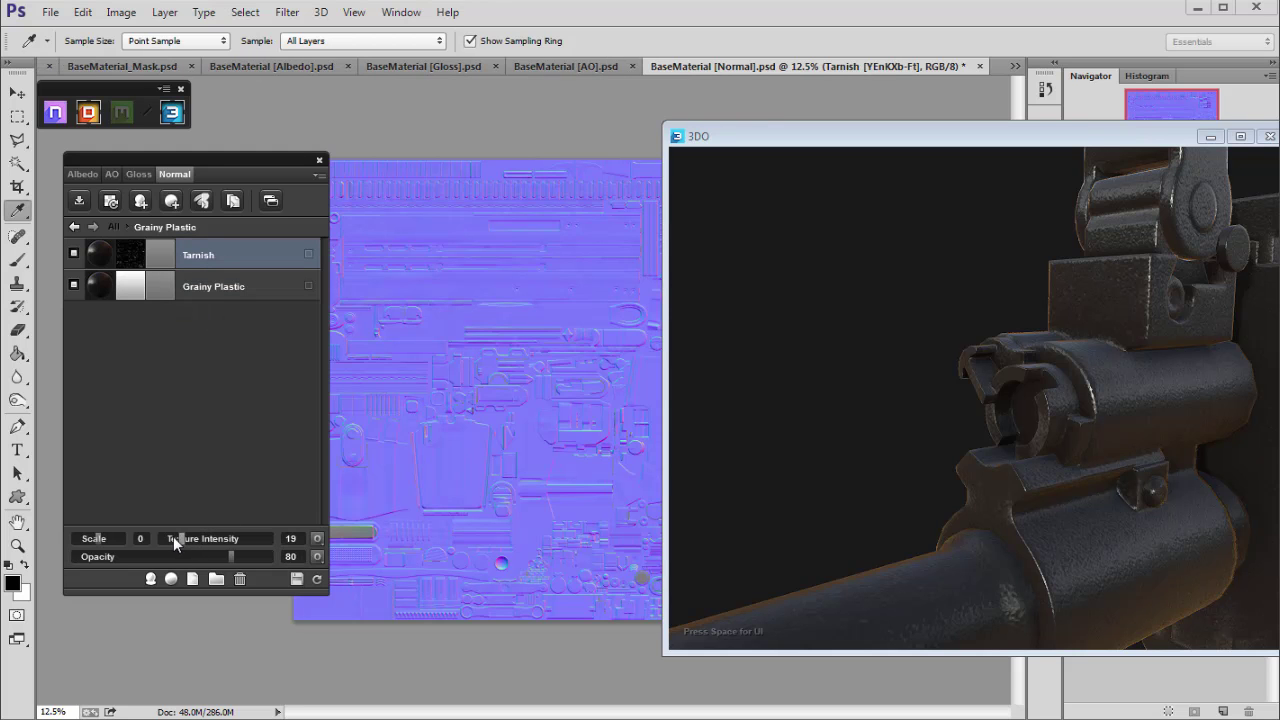
# Step: Set the Grainy Plastic layer's normal texture intensity to 9 and check the softened grain on the rifle in 3DO
pyautogui.moveTo(911, 441); pyautogui.dragTo(908, 472)
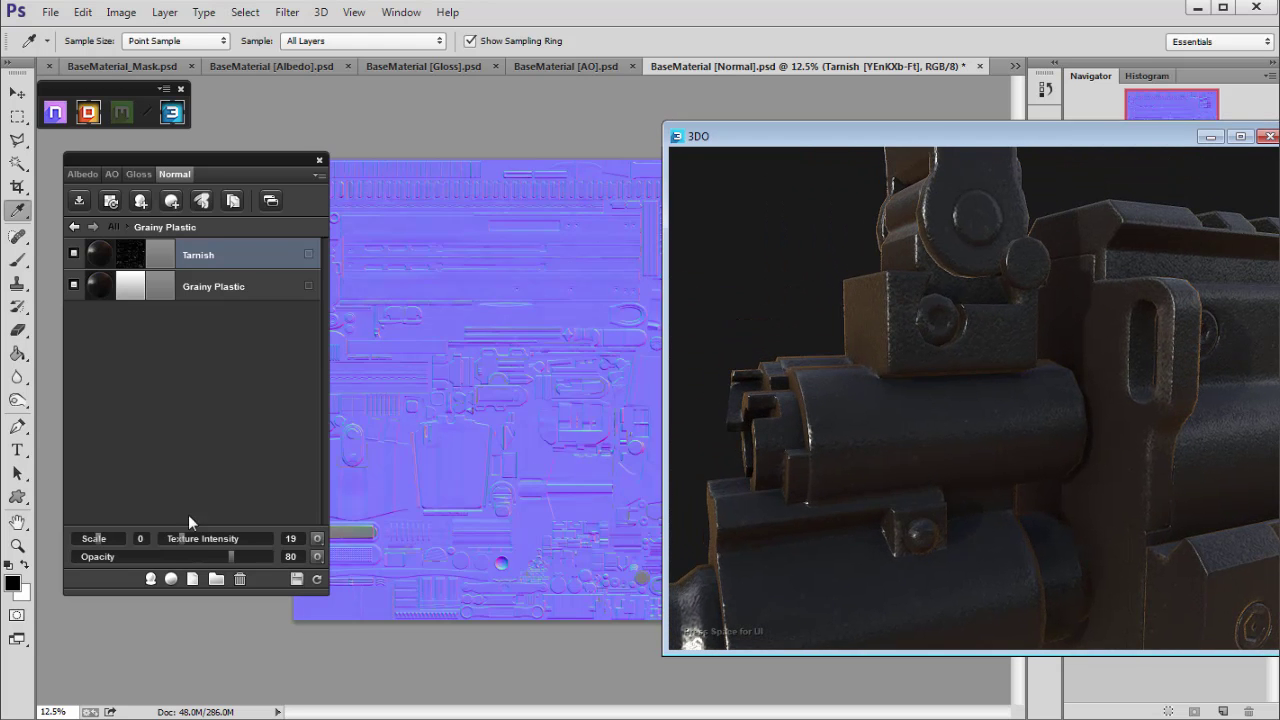
pyautogui.click(217, 287)
pyautogui.moveTo(185, 536); pyautogui.dragTo(170, 539)
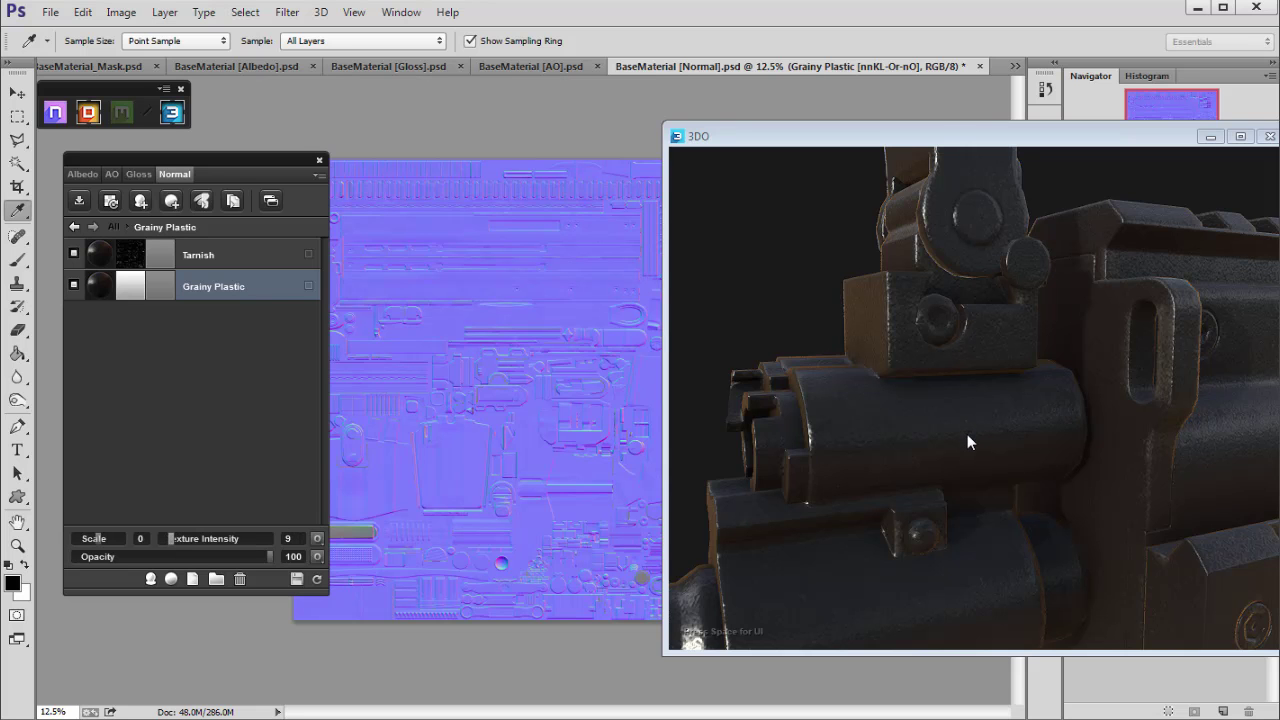
pyautogui.moveTo(954, 417); pyautogui.dragTo(932, 343)
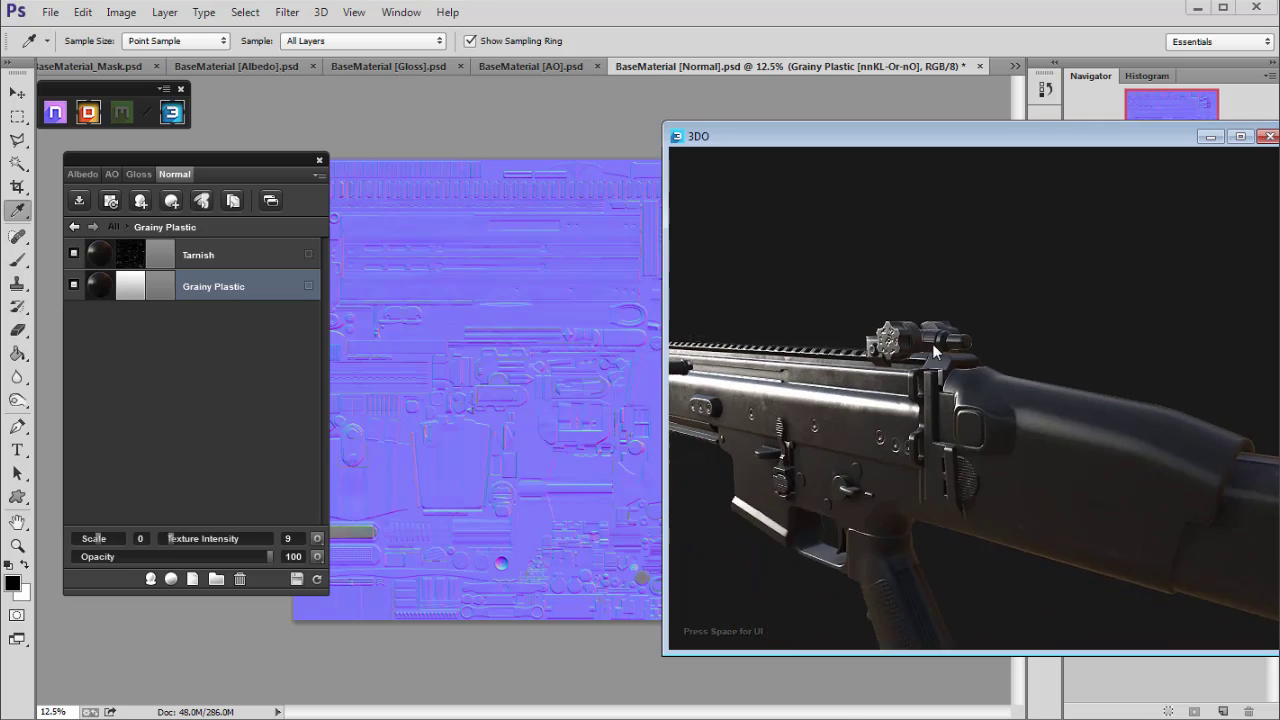
# Step: Return to the top-level layers of the albedo map and list the ID colours available for the Grainy Plastic group
pyautogui.click(82, 174)
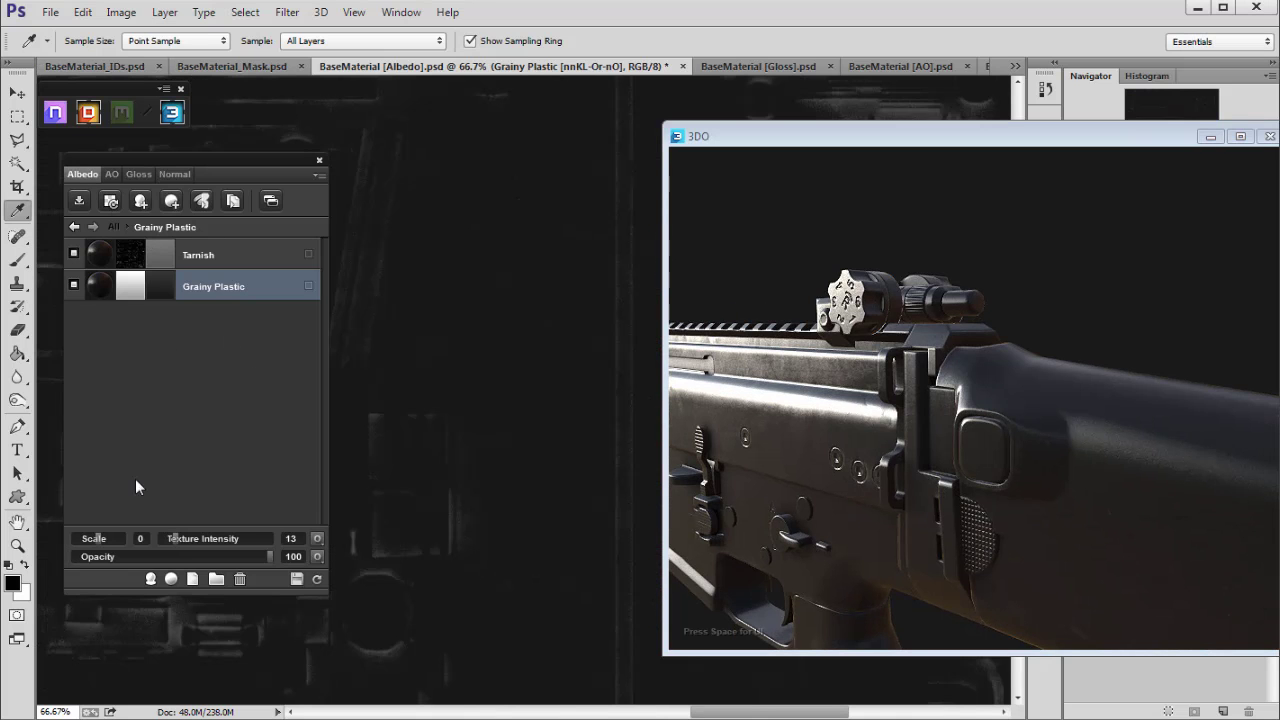
pyautogui.click(75, 228)
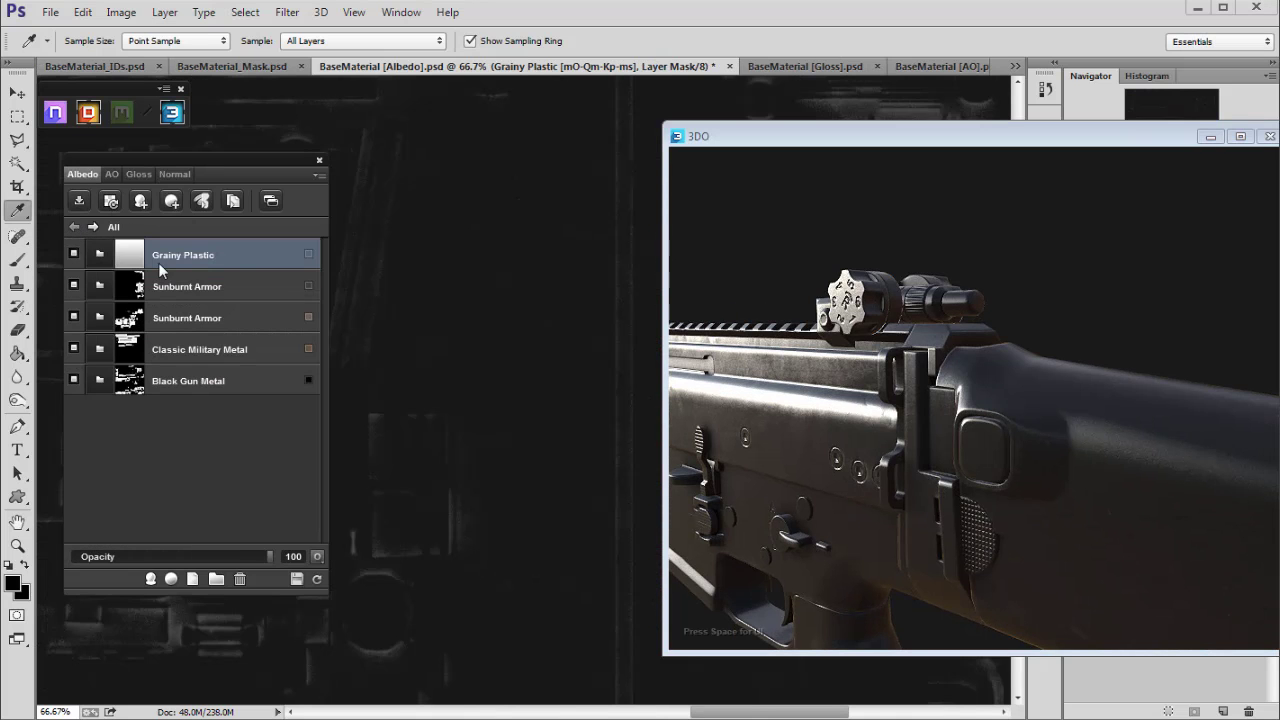
pyautogui.click(309, 256)
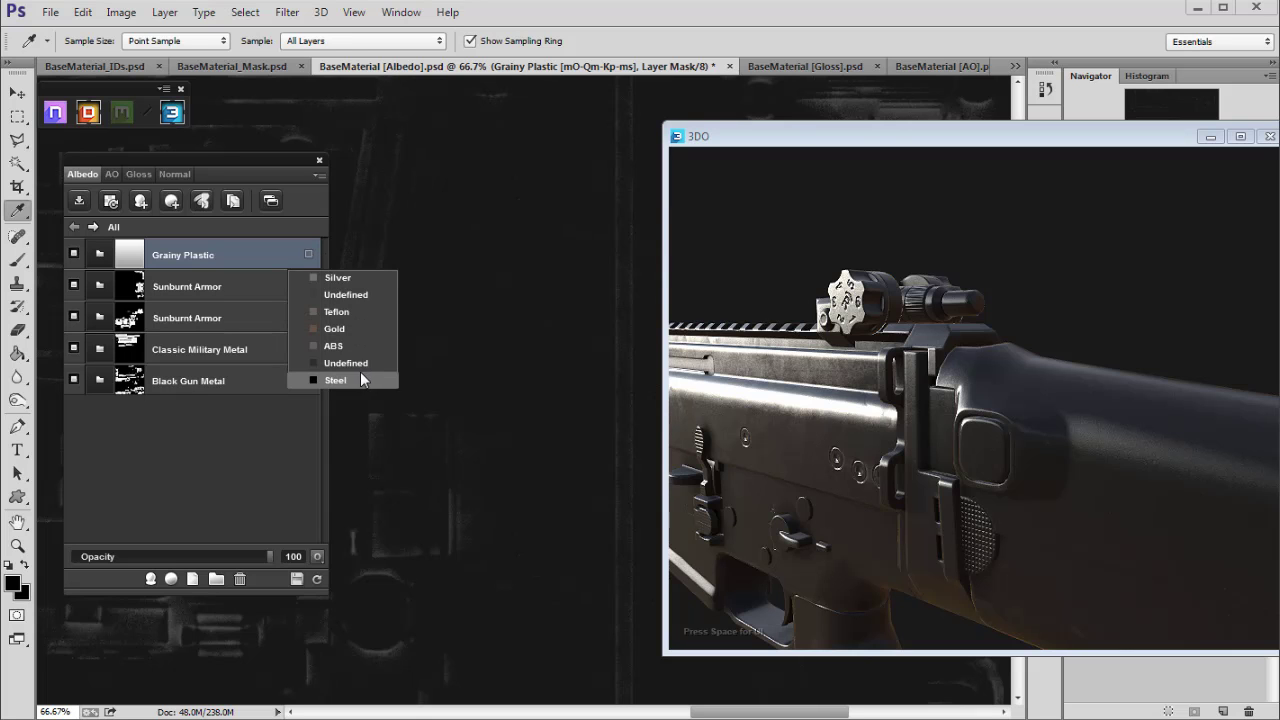
# Step: Try to restrict the Grainy Plastic mask to a material ID picked on the ID map, and close the mask editor
pyautogui.click(133, 258)
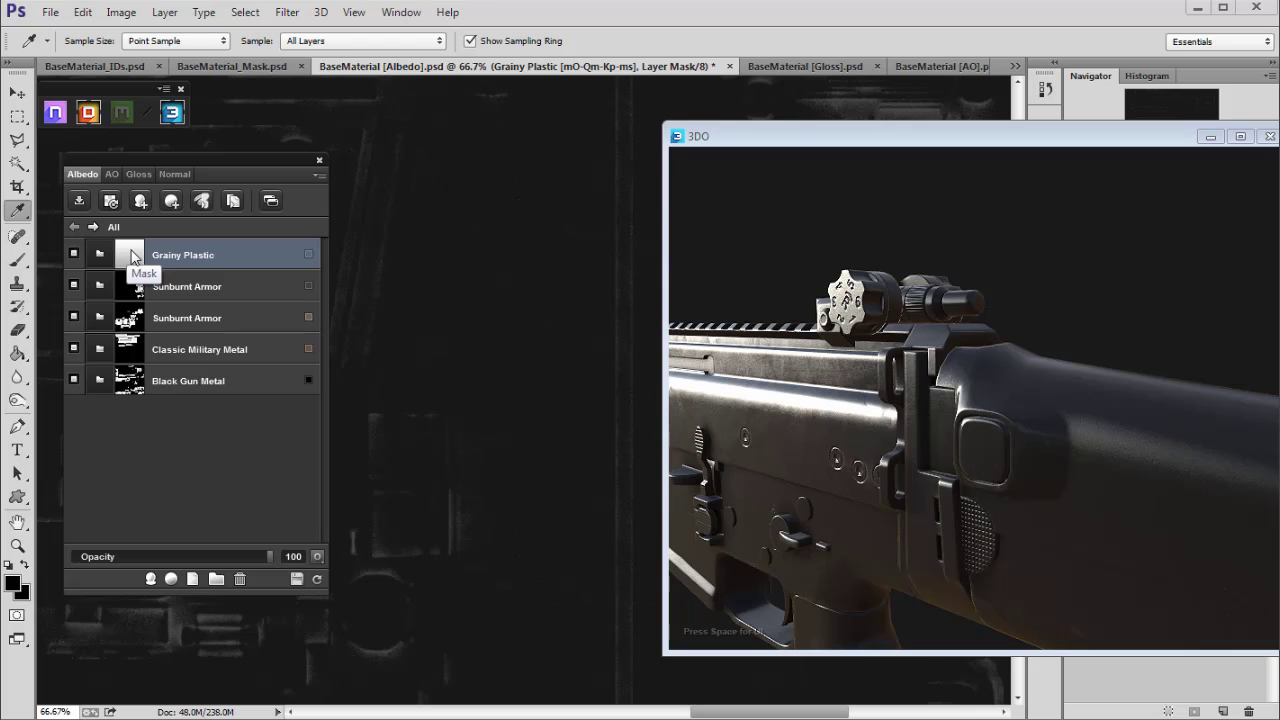
pyautogui.click(135, 253)
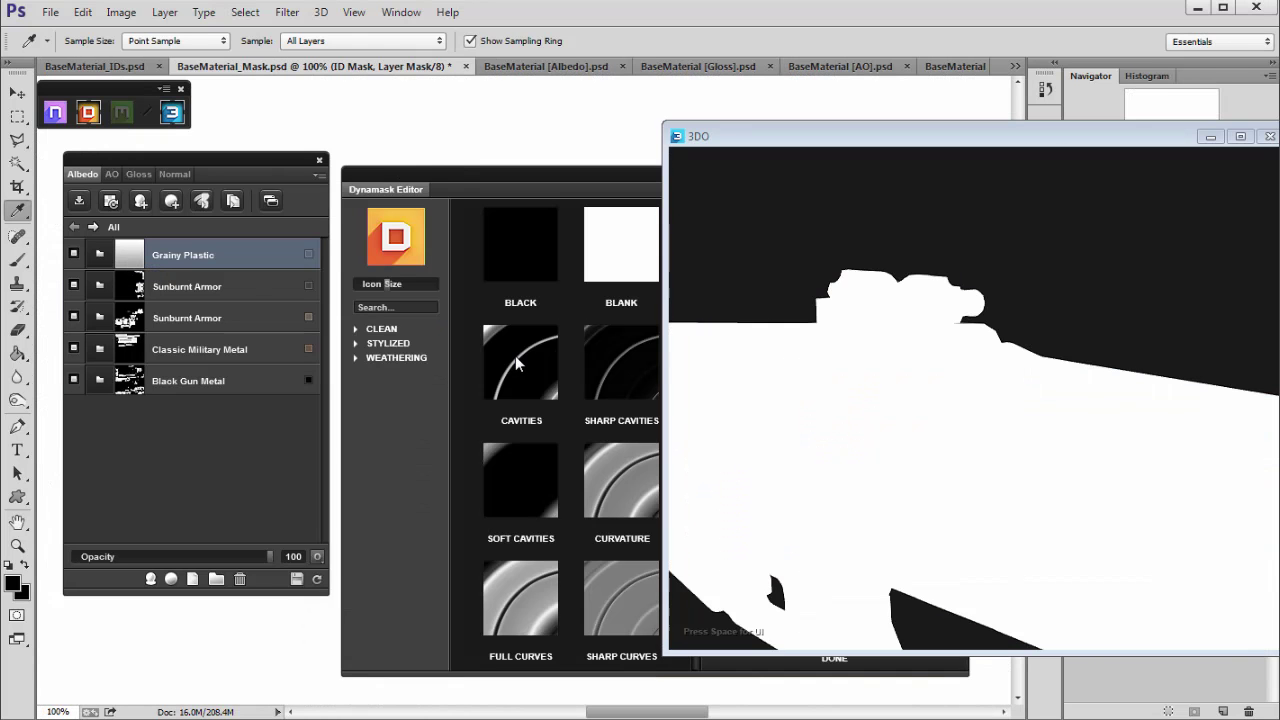
pyautogui.moveTo(482, 169); pyautogui.dragTo(403, 163)
pyautogui.moveTo(596, 165); pyautogui.dragTo(487, 157)
pyautogui.click(697, 194)
pyautogui.moveTo(625, 160); pyautogui.dragTo(583, 152)
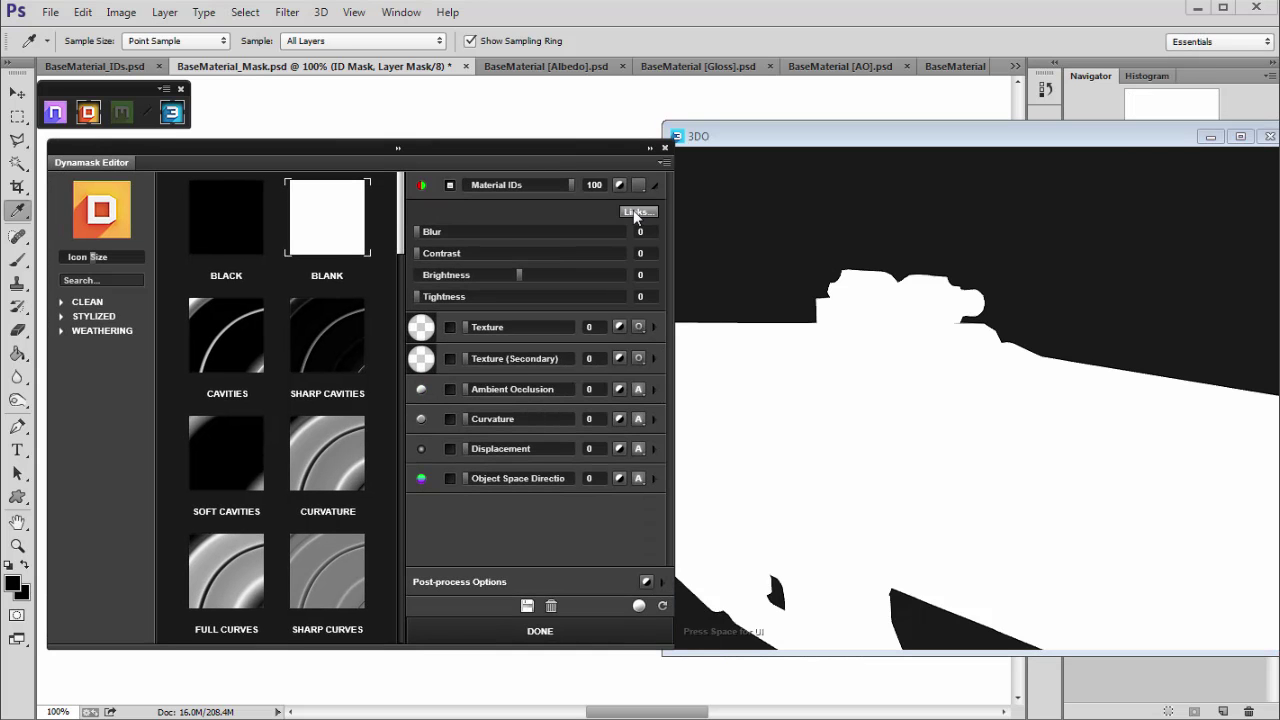
pyautogui.click(635, 212)
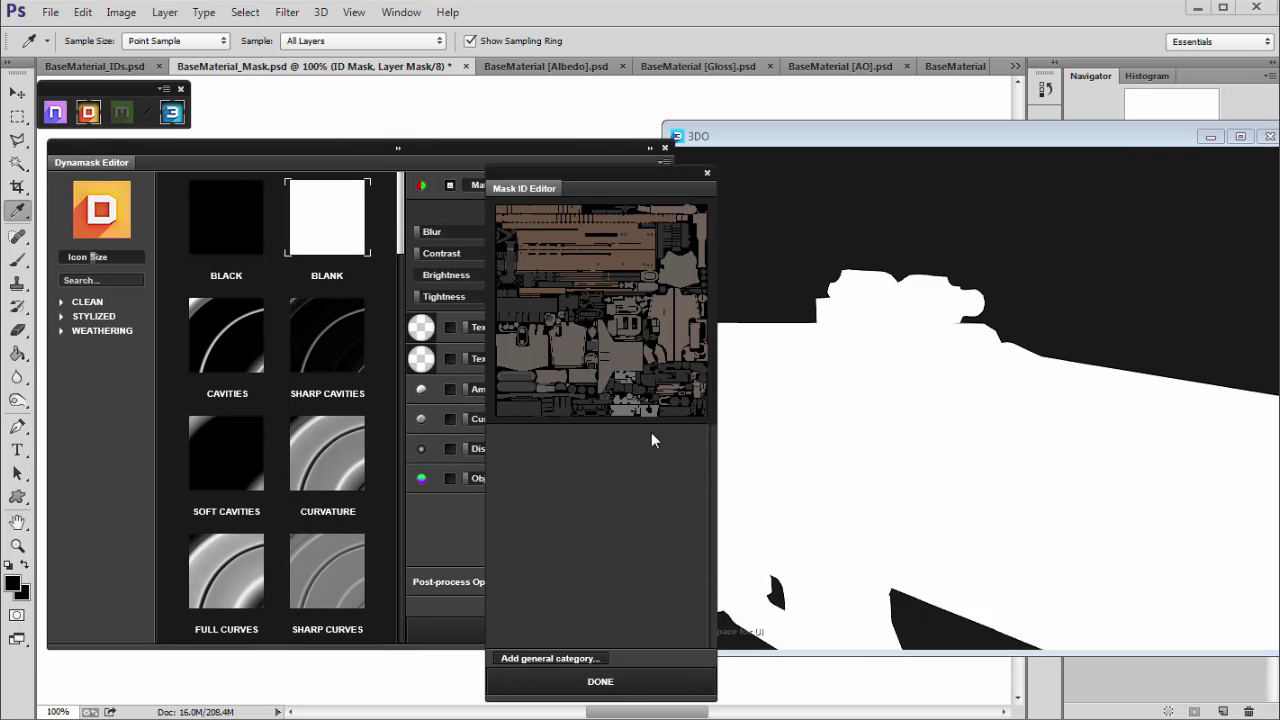
pyautogui.click(521, 395)
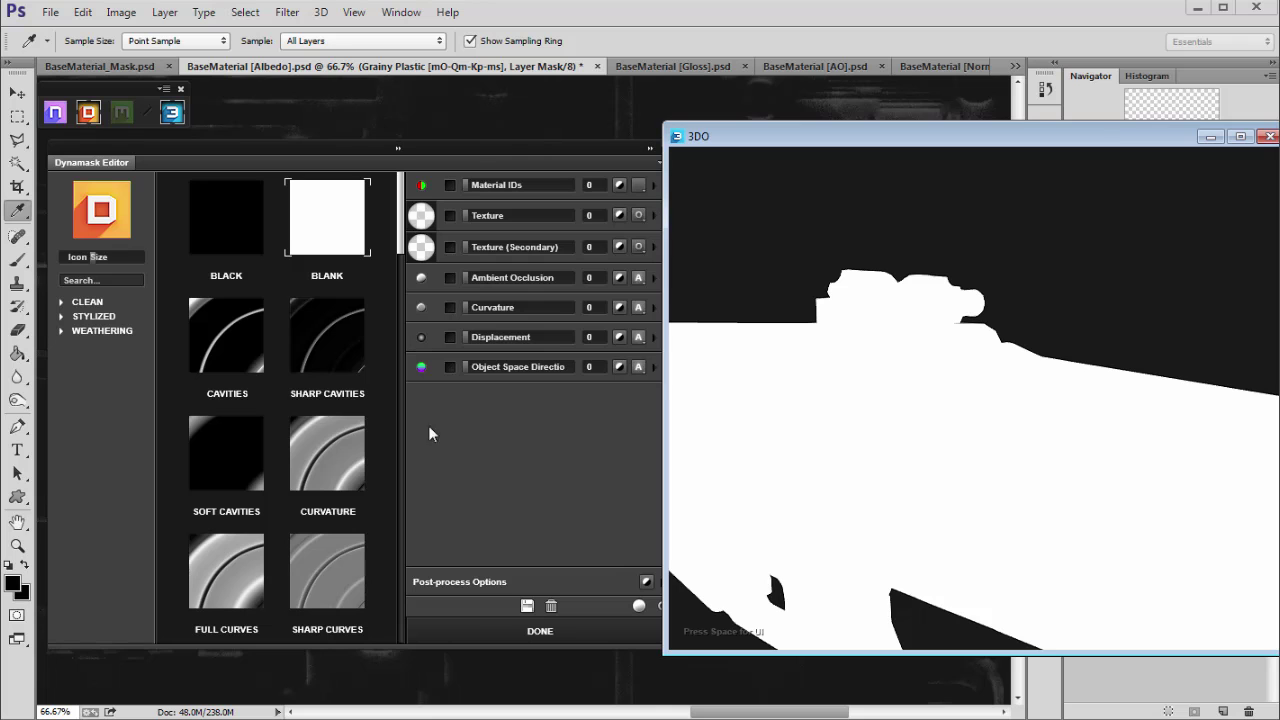
pyautogui.click(523, 631)
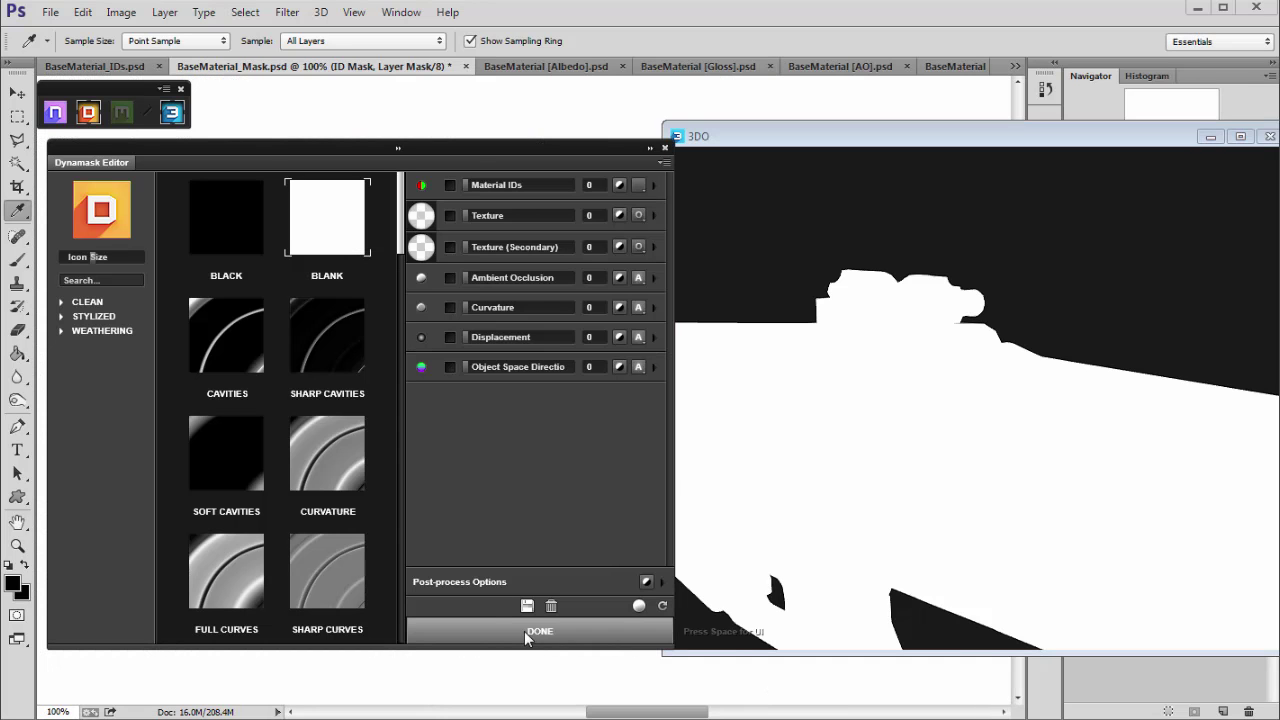
pyautogui.moveTo(754, 546); pyautogui.dragTo(812, 508)
pyautogui.click(519, 445)
pyautogui.click(540, 628)
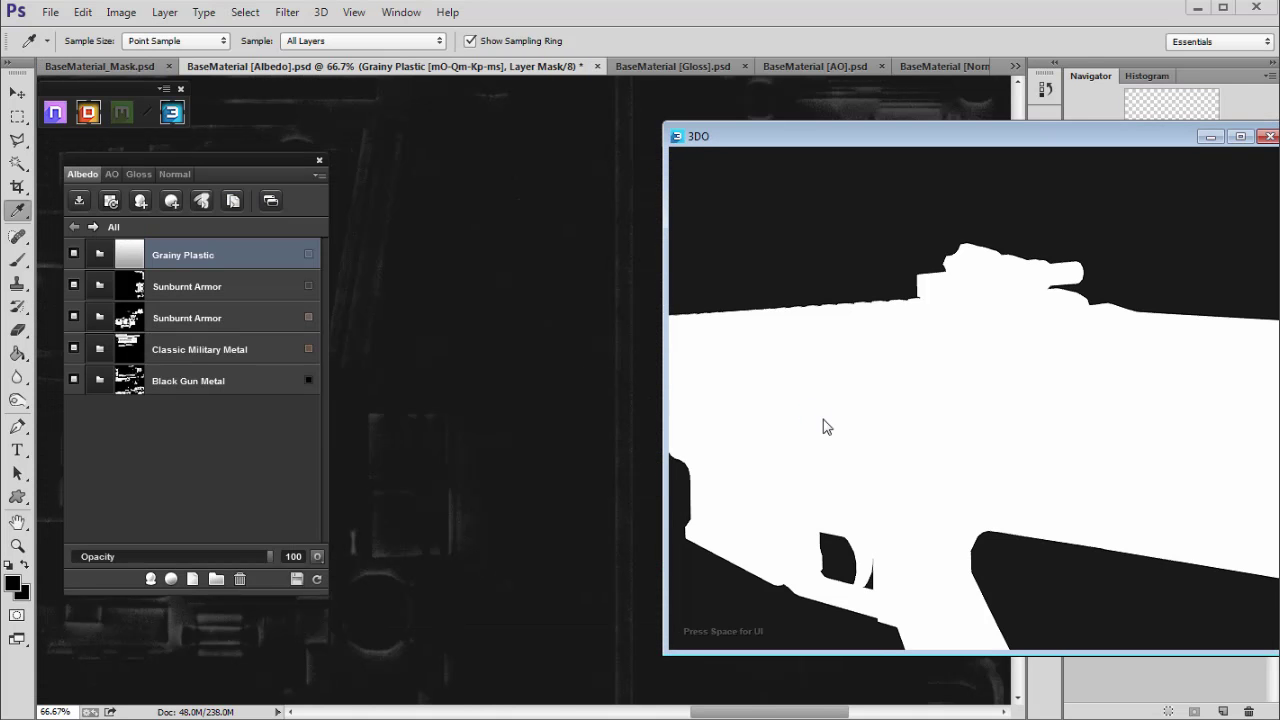
# Step: Assign the darker Undefined ID colour to the Grainy Plastic group and inspect its entry in the Mask ID Editor
pyautogui.click(309, 254)
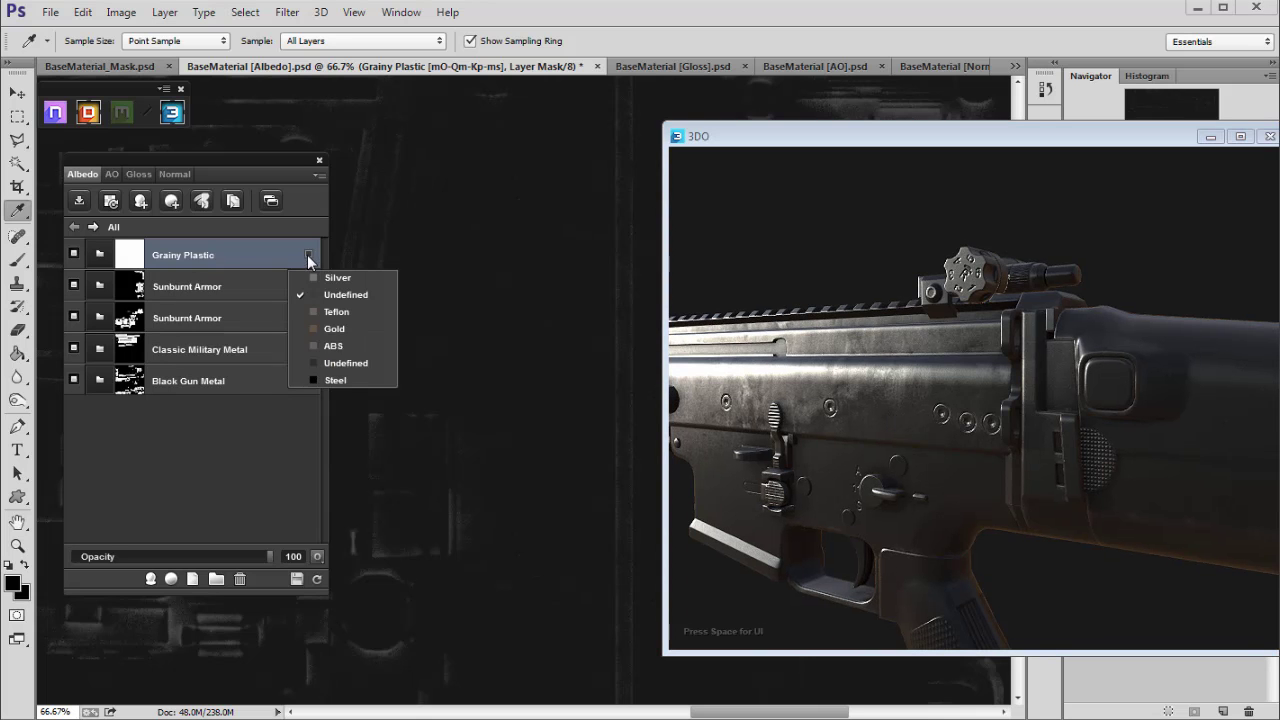
pyautogui.click(343, 362)
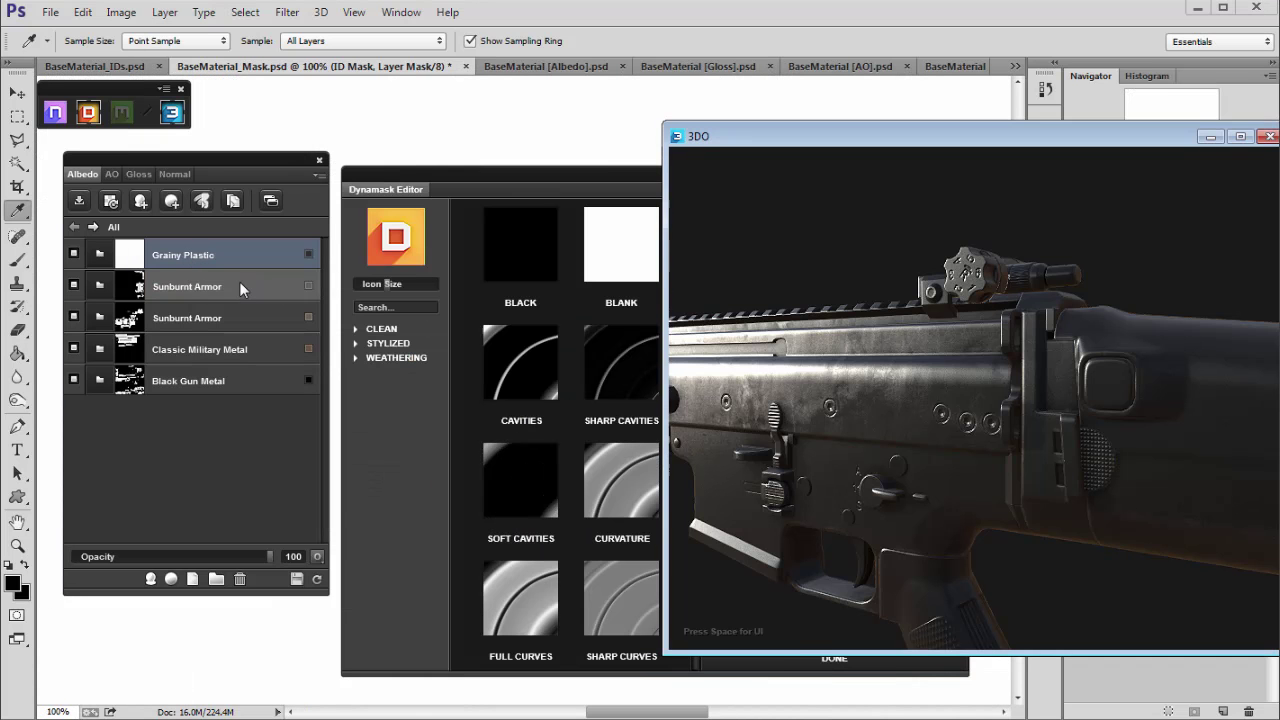
pyautogui.moveTo(596, 172); pyautogui.dragTo(482, 166)
pyautogui.click(908, 232)
pyautogui.click(757, 231)
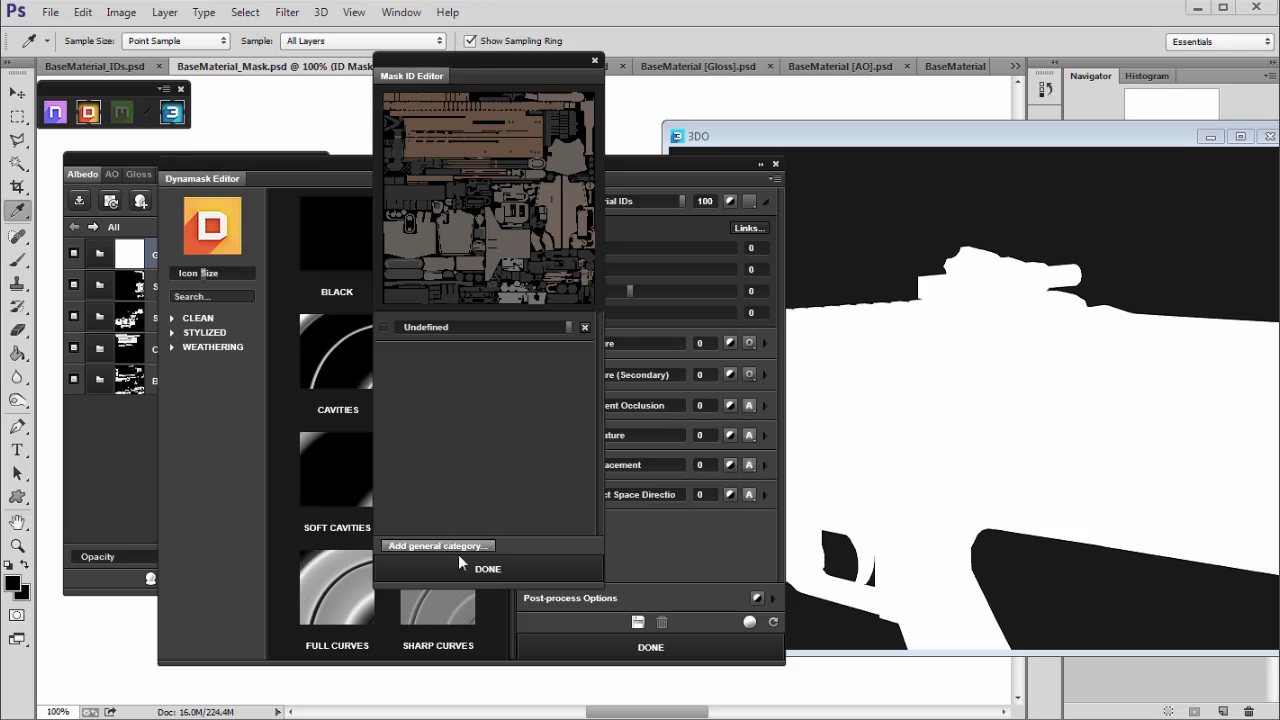
pyautogui.scroll(3, 443, 266)
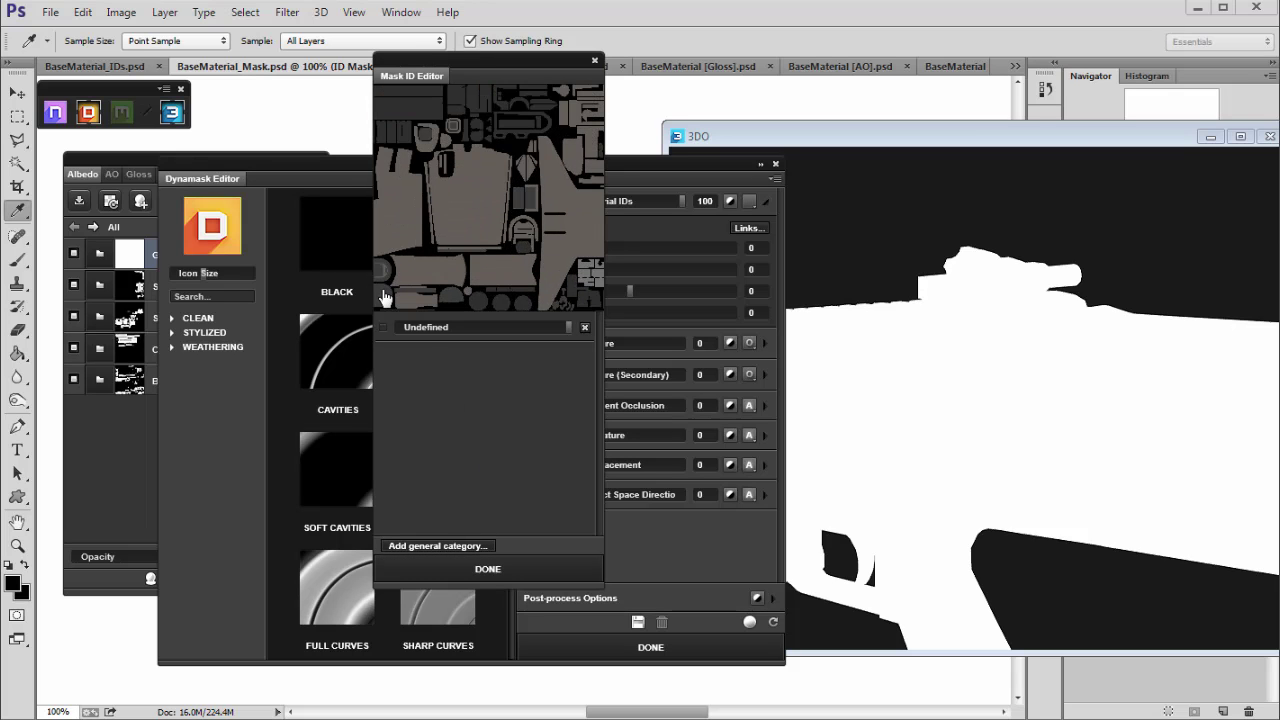
pyautogui.click(558, 568)
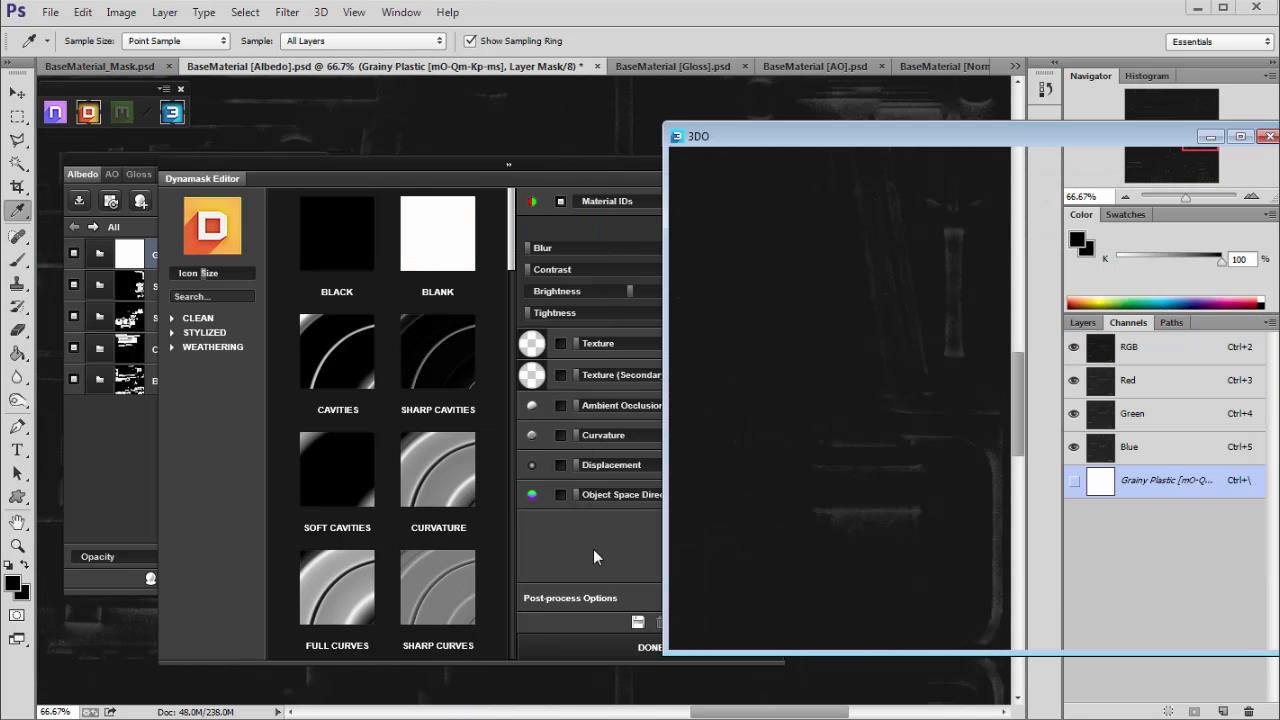
# Step: Reset the Grainy Plastic mask using the Blank preset in the Dynamask Editor
pyautogui.scroll(-3, 842, 459)
pyautogui.moveTo(793, 381); pyautogui.dragTo(885, 374)
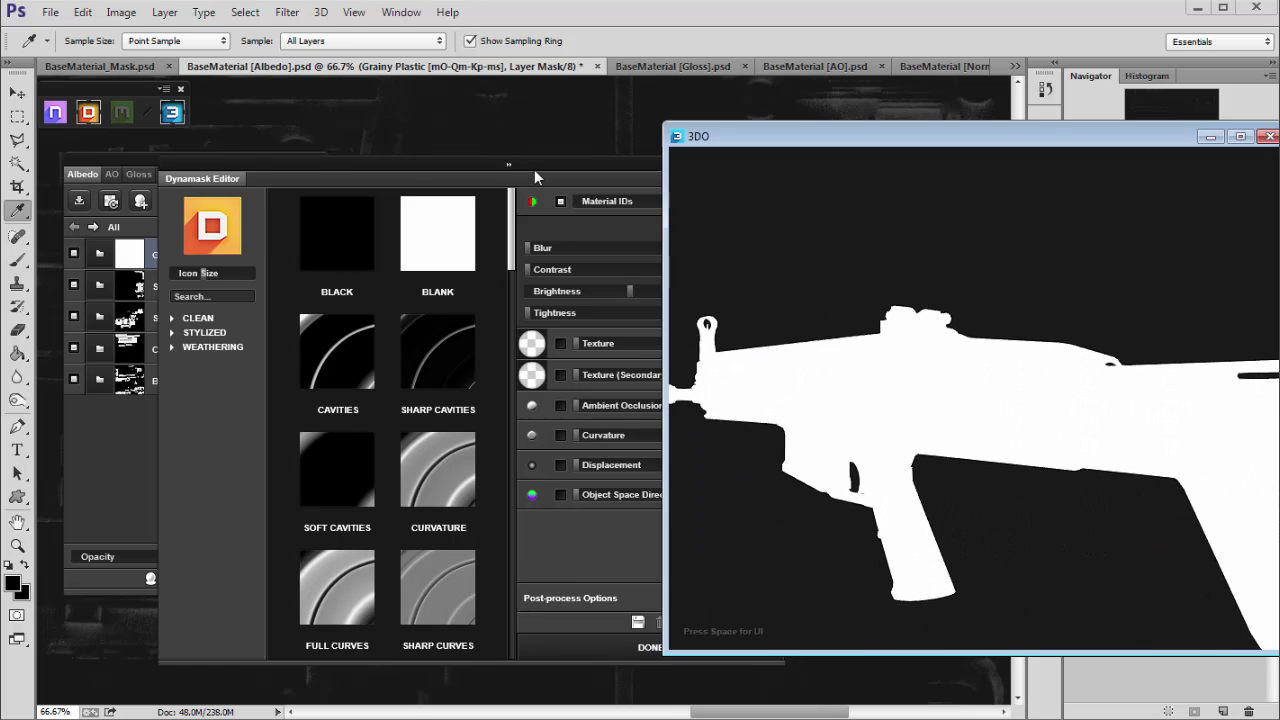
pyautogui.moveTo(534, 171); pyautogui.dragTo(482, 162)
pyautogui.click(386, 248)
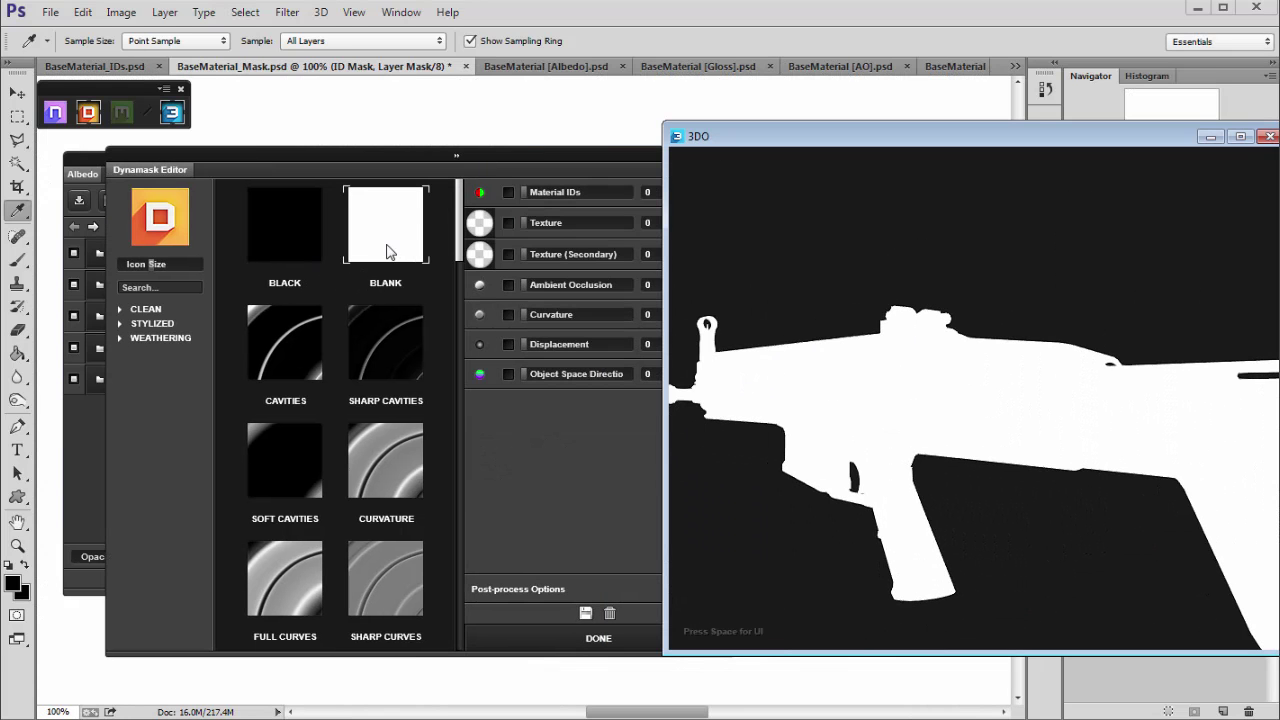
pyautogui.click(295, 258)
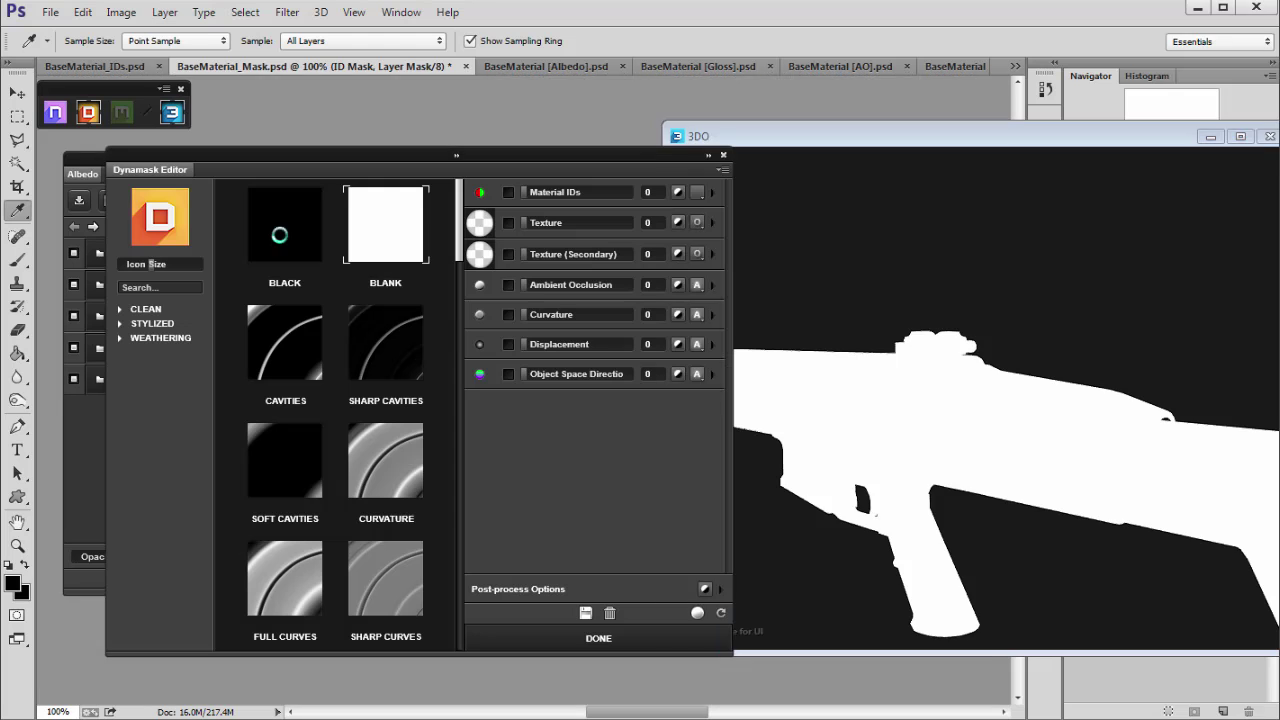
pyautogui.click(380, 242)
# Step: Try to limit the blank Grainy Plastic mask to the Undefined material ID, and close the Mask ID Editor
pyautogui.moveTo(619, 157); pyautogui.dragTo(534, 125)
pyautogui.click(491, 173)
pyautogui.click(697, 176)
pyautogui.click(674, 192)
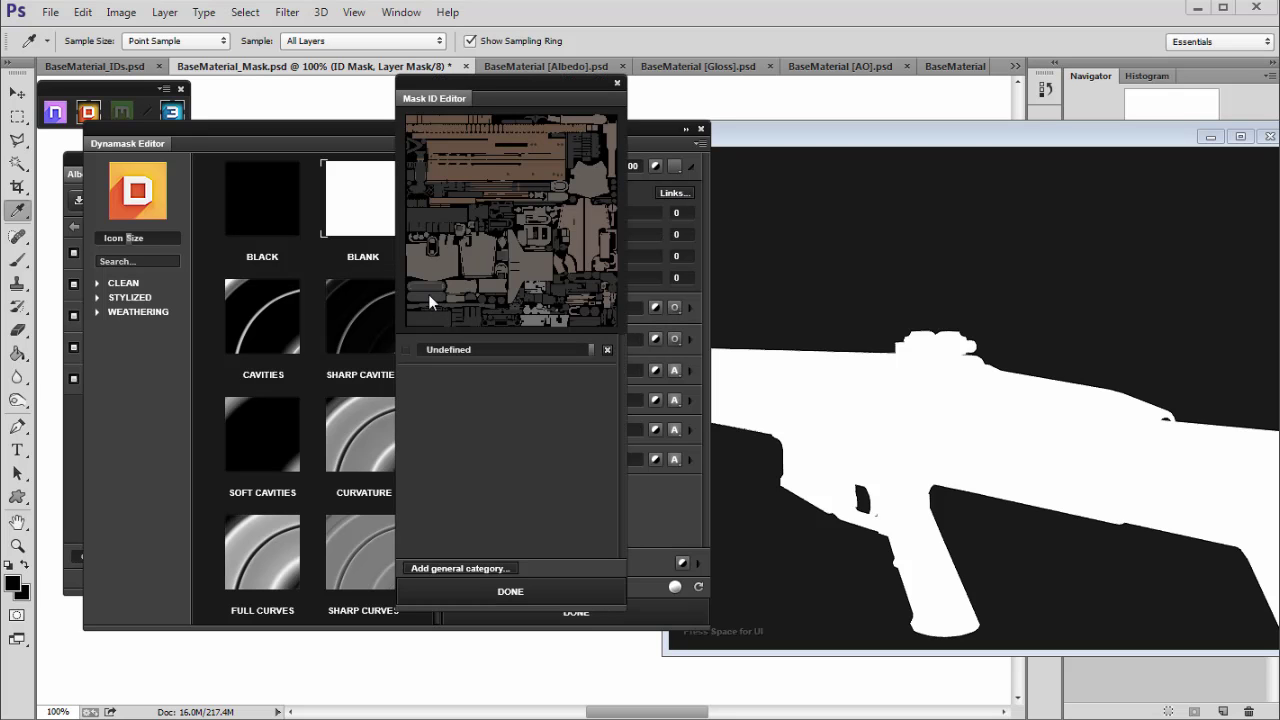
pyautogui.click(590, 351)
pyautogui.click(504, 593)
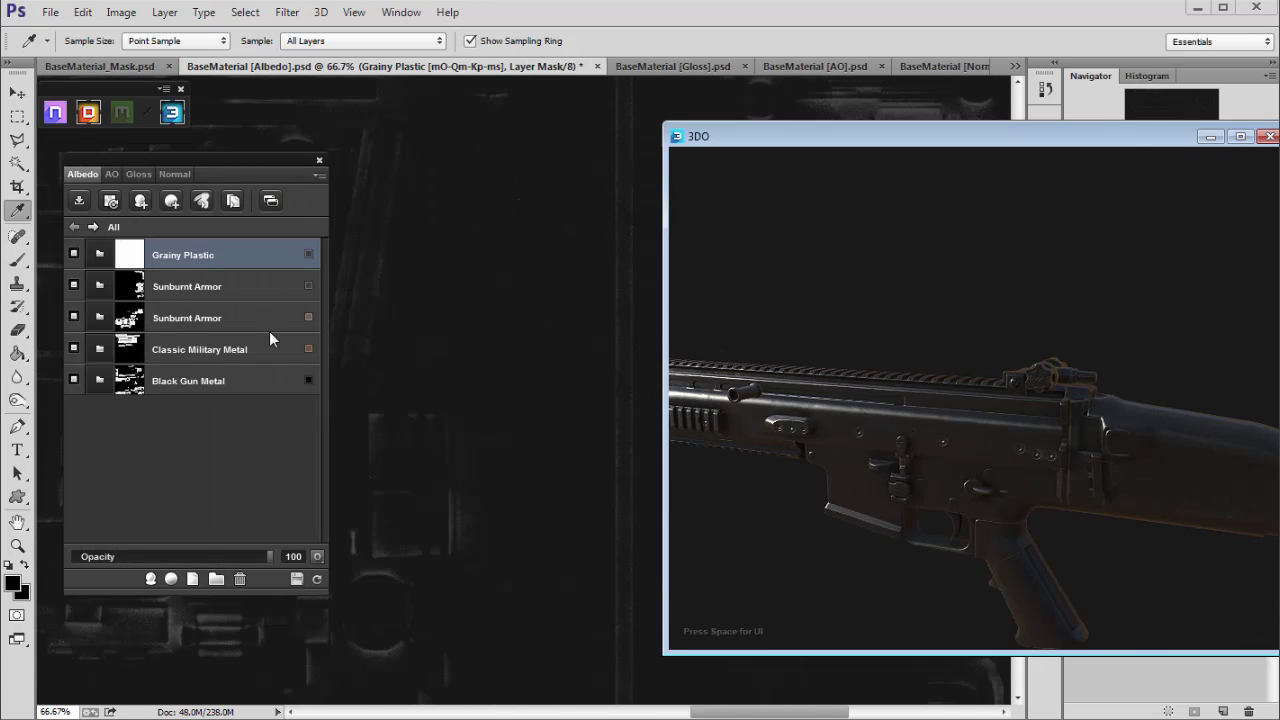
# Step: Hide the Grainy Plastic group and try the Brushed Metal smart material on the rifle
pyautogui.click(74, 255)
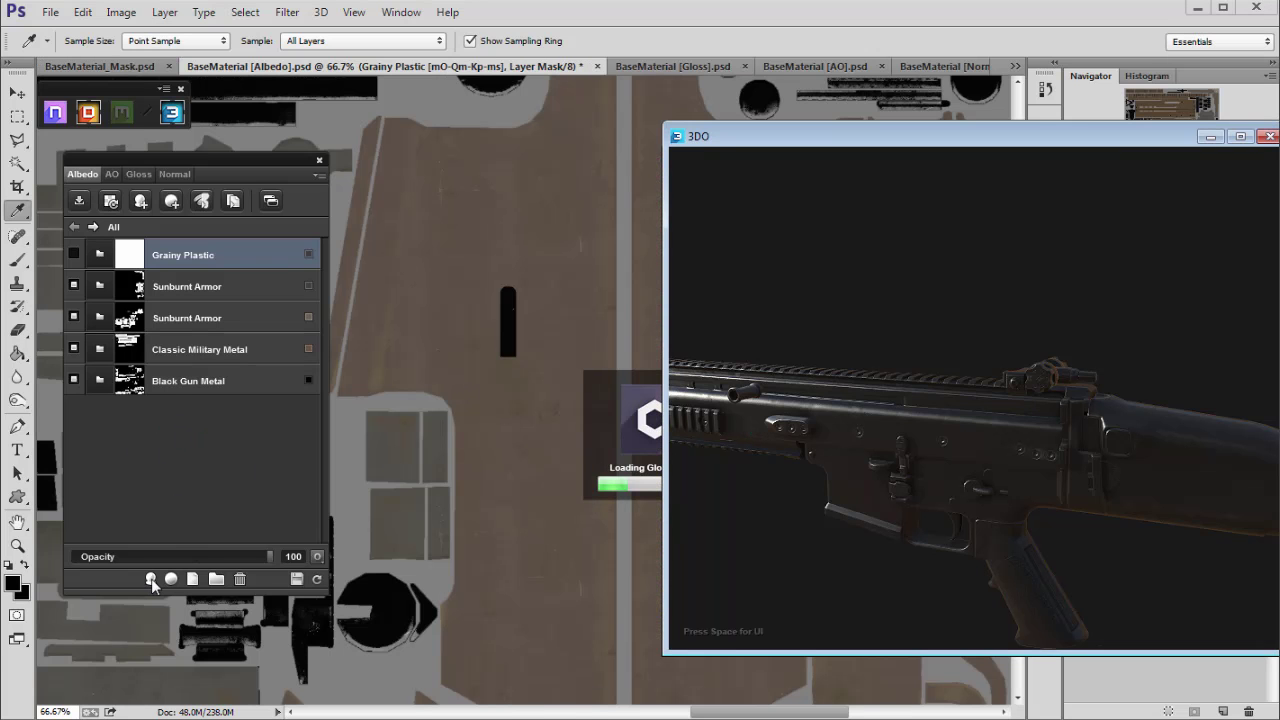
pyautogui.click(151, 580)
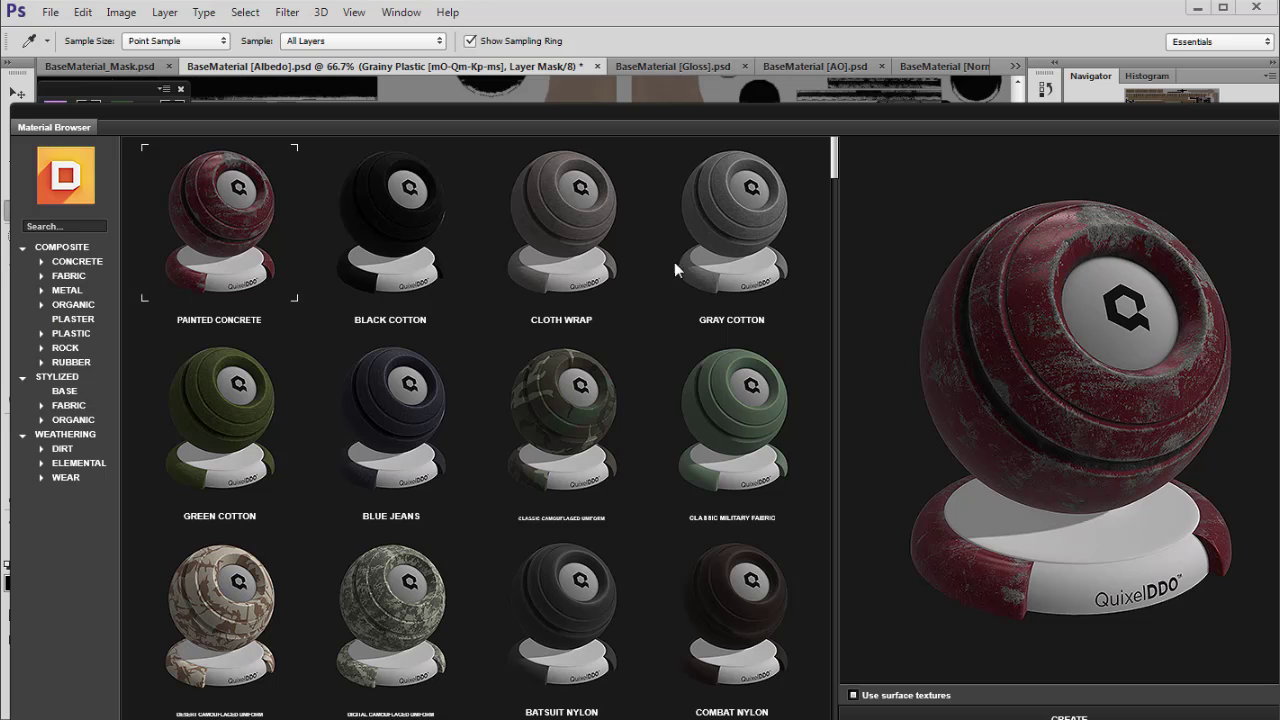
pyautogui.moveTo(834, 163); pyautogui.dragTo(840, 216)
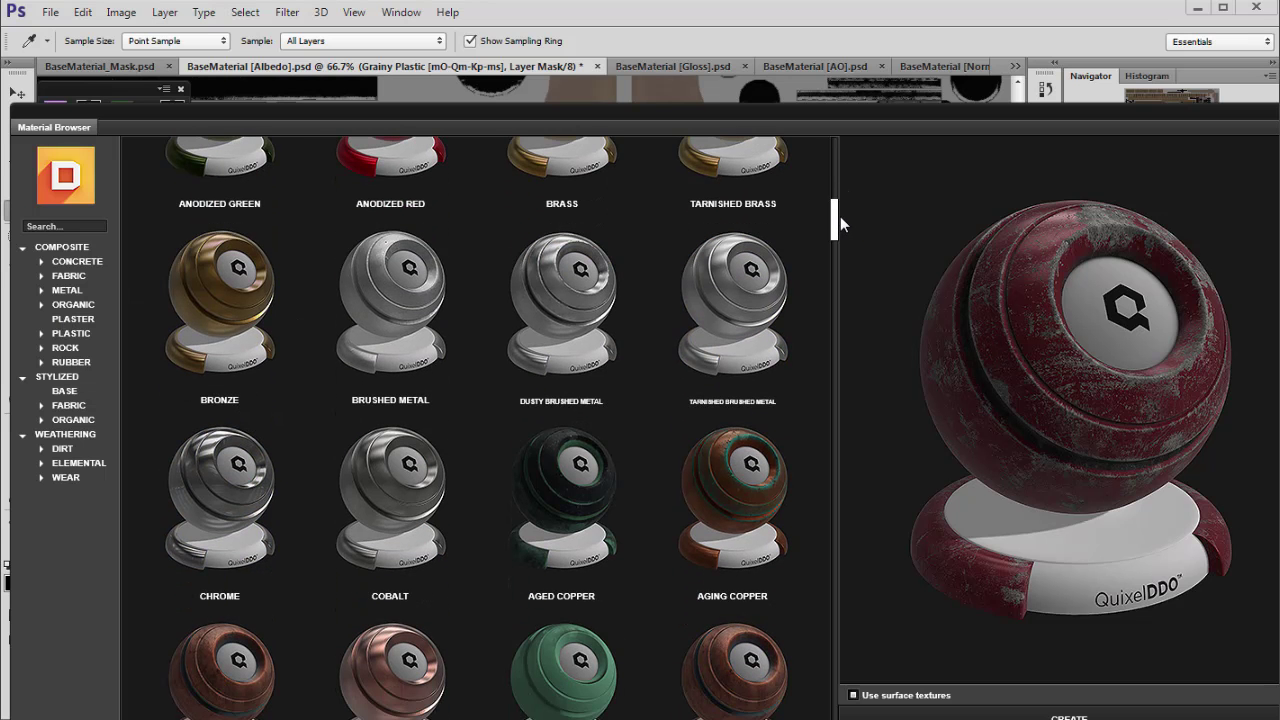
pyautogui.scroll(-1, 571, 291)
pyautogui.click(571, 291)
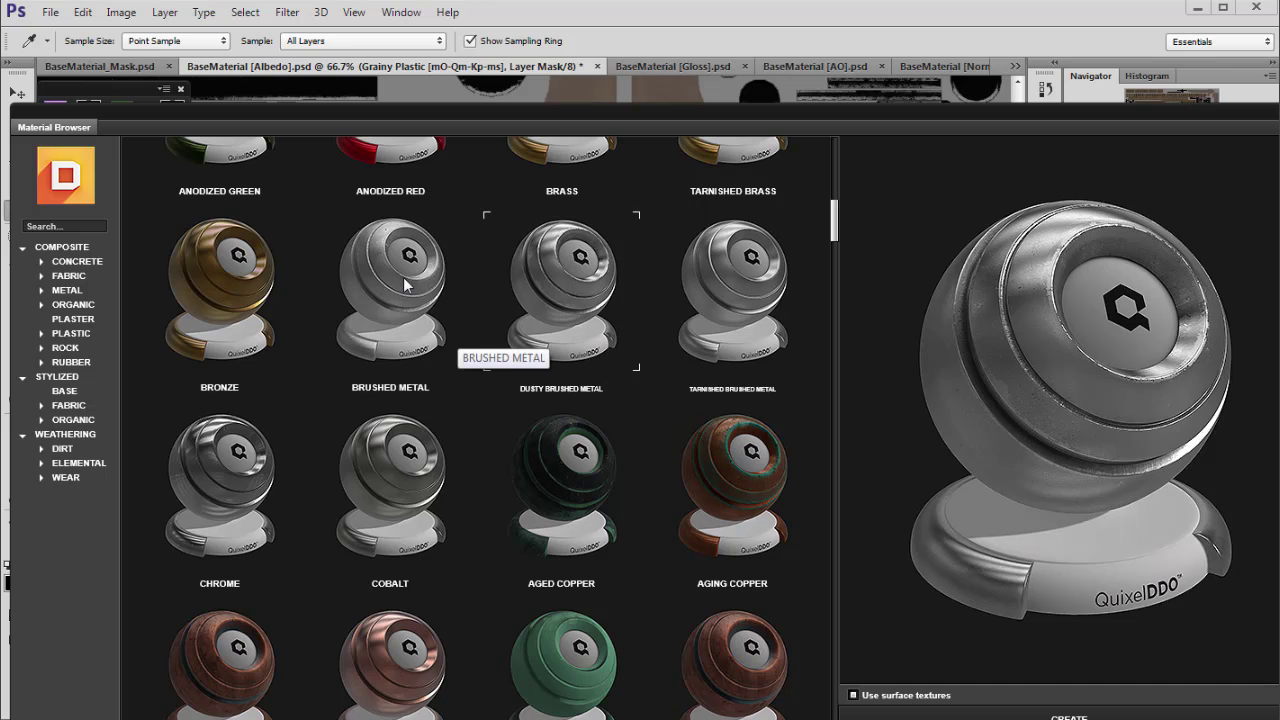
pyautogui.click(418, 305)
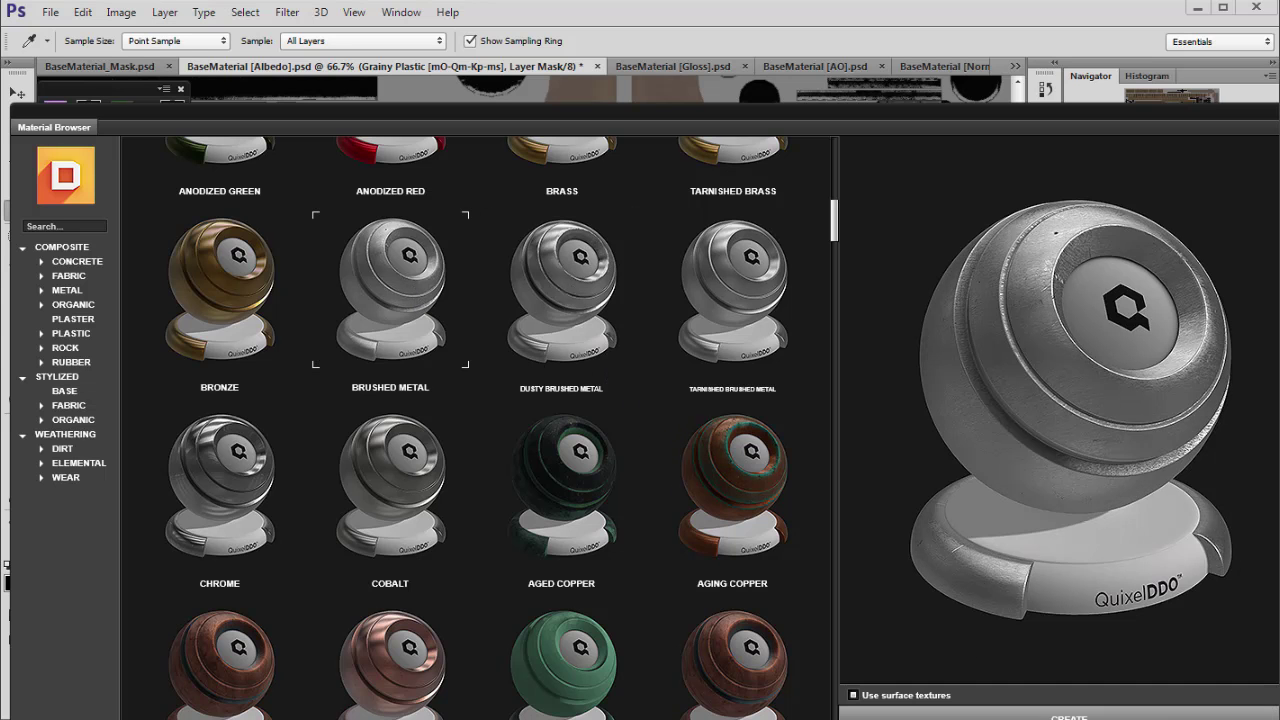
pyautogui.click(1069, 716)
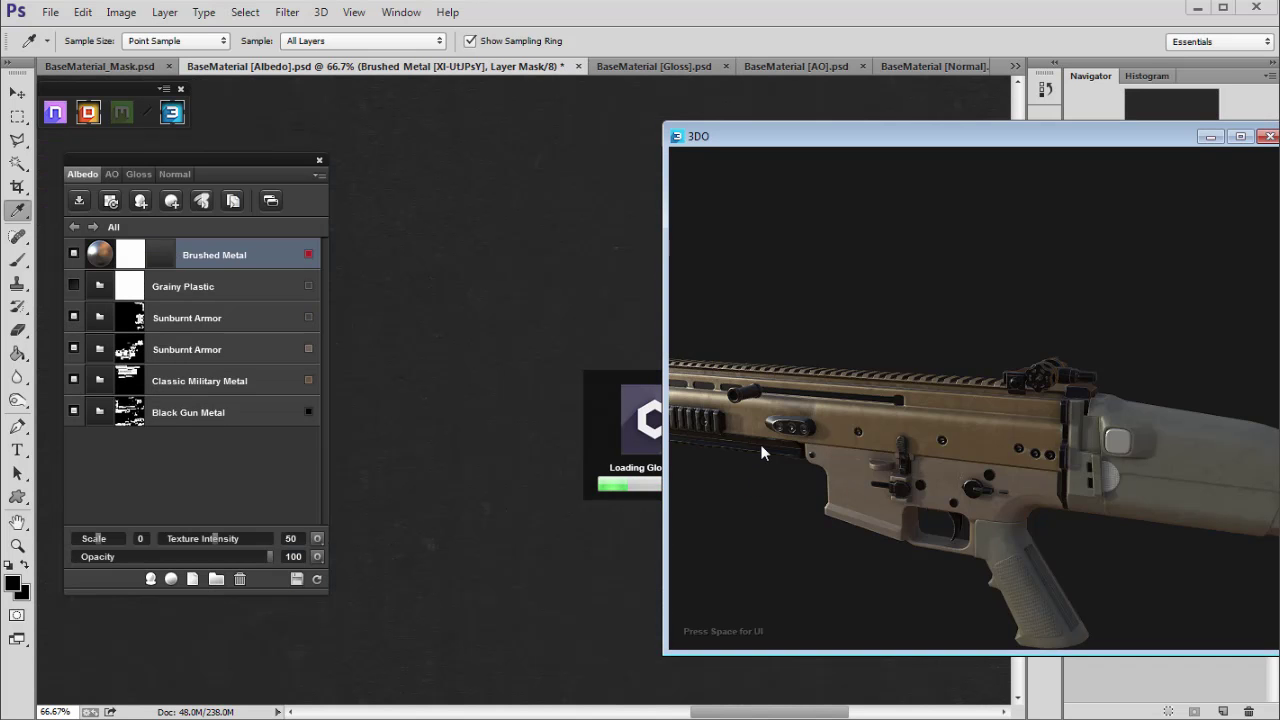
pyautogui.moveTo(762, 466); pyautogui.dragTo(1003, 445)
pyautogui.scroll(6, 1147, 534)
pyautogui.moveTo(1131, 535); pyautogui.dragTo(1013, 478)
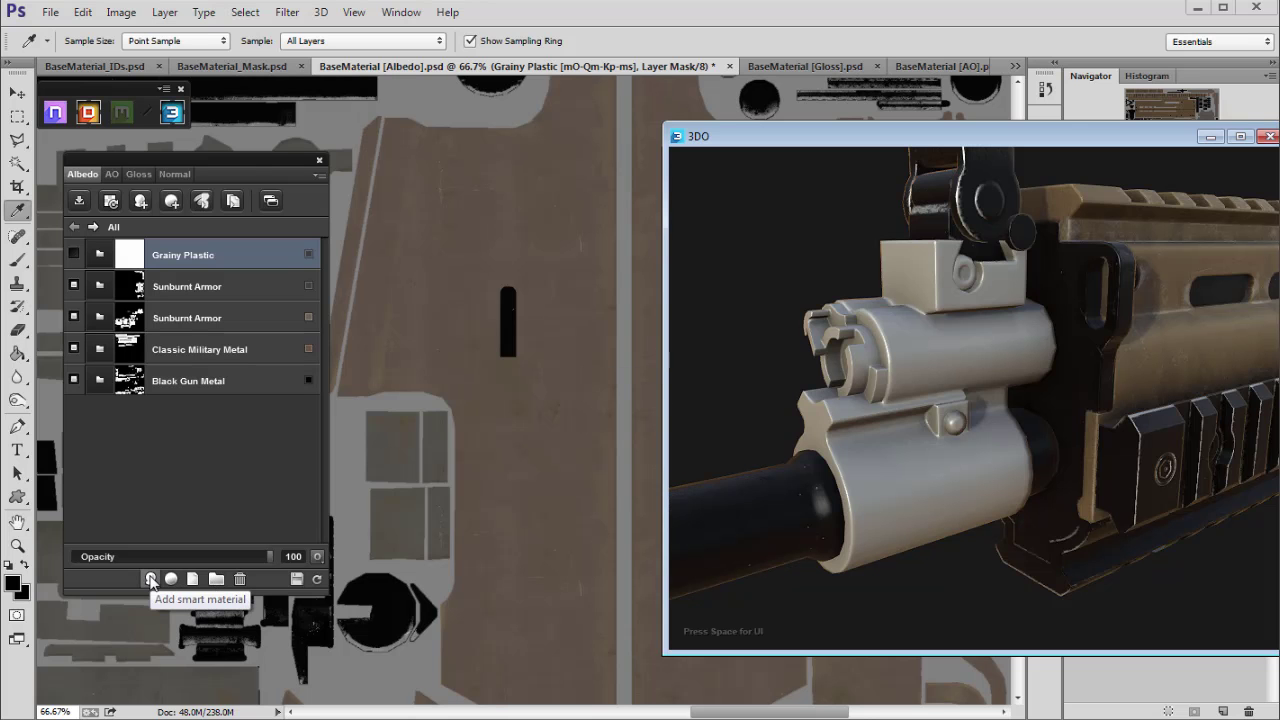
# Step: Compare the composite metal smart materials and try Dusty Brushed Metal on the rifle
pyautogui.click(151, 579)
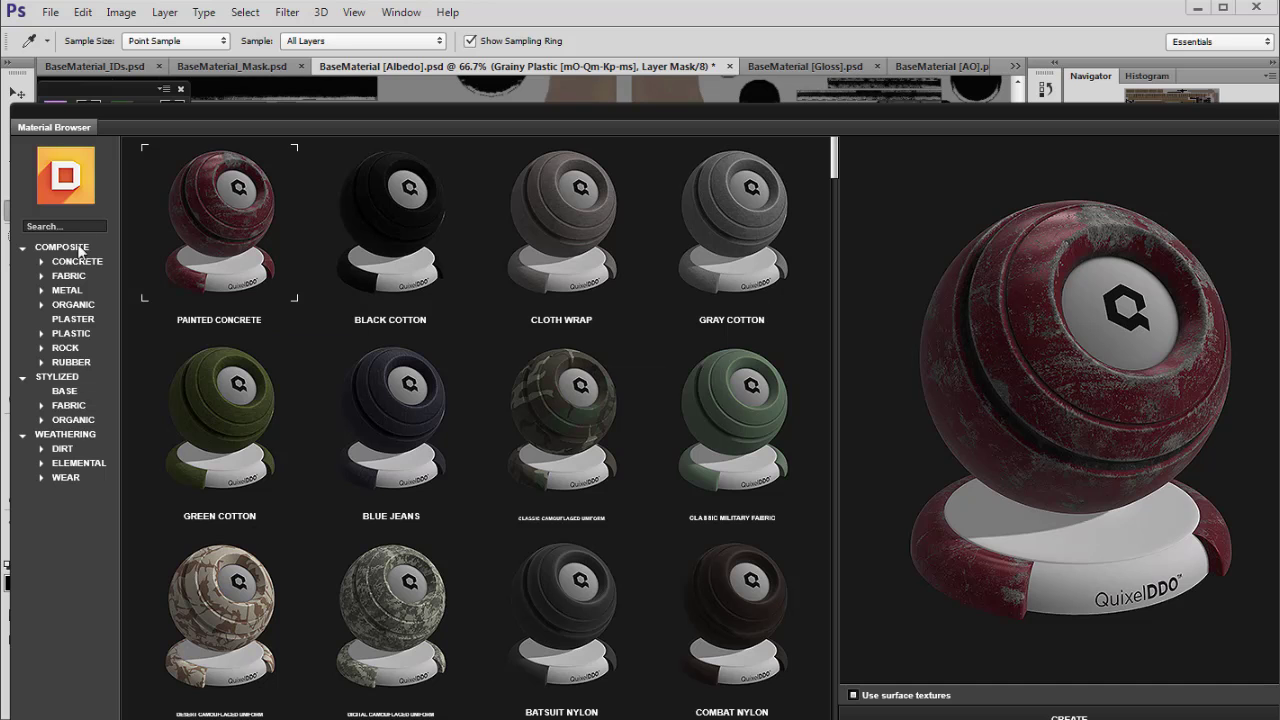
pyautogui.click(84, 292)
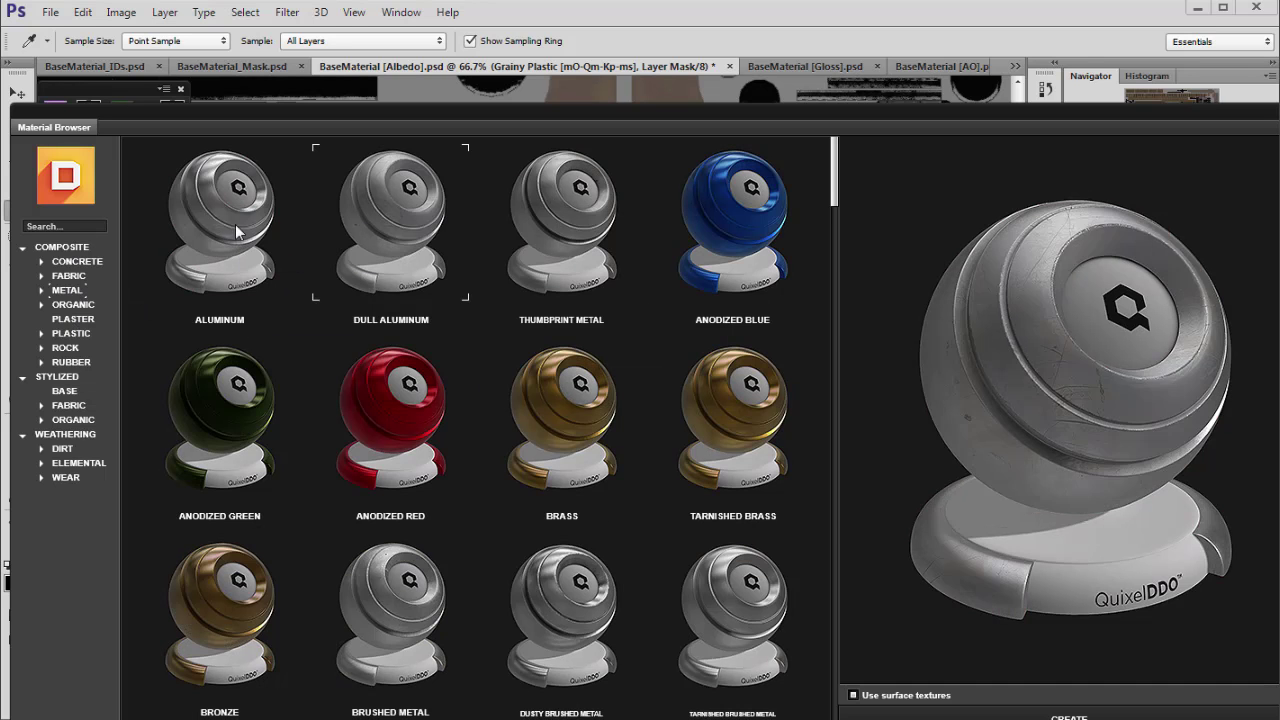
pyautogui.click(595, 250)
pyautogui.scroll(-1, 556, 580)
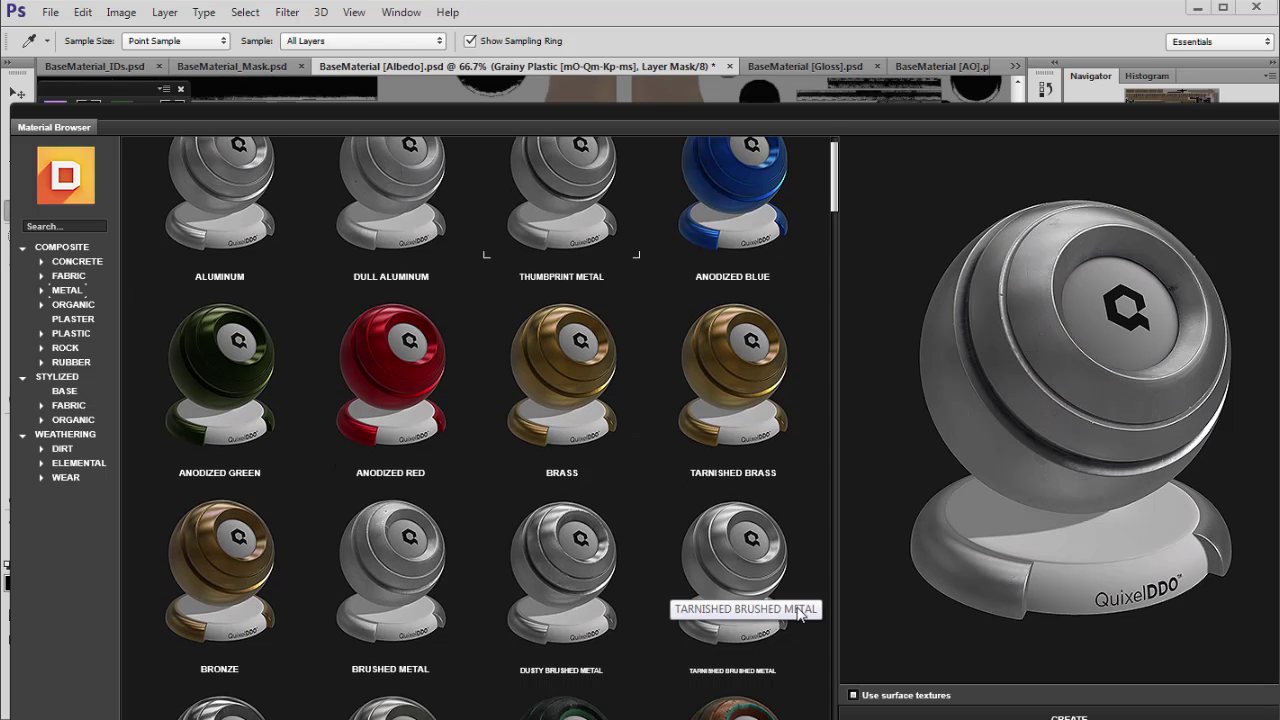
pyautogui.click(757, 605)
pyautogui.click(576, 578)
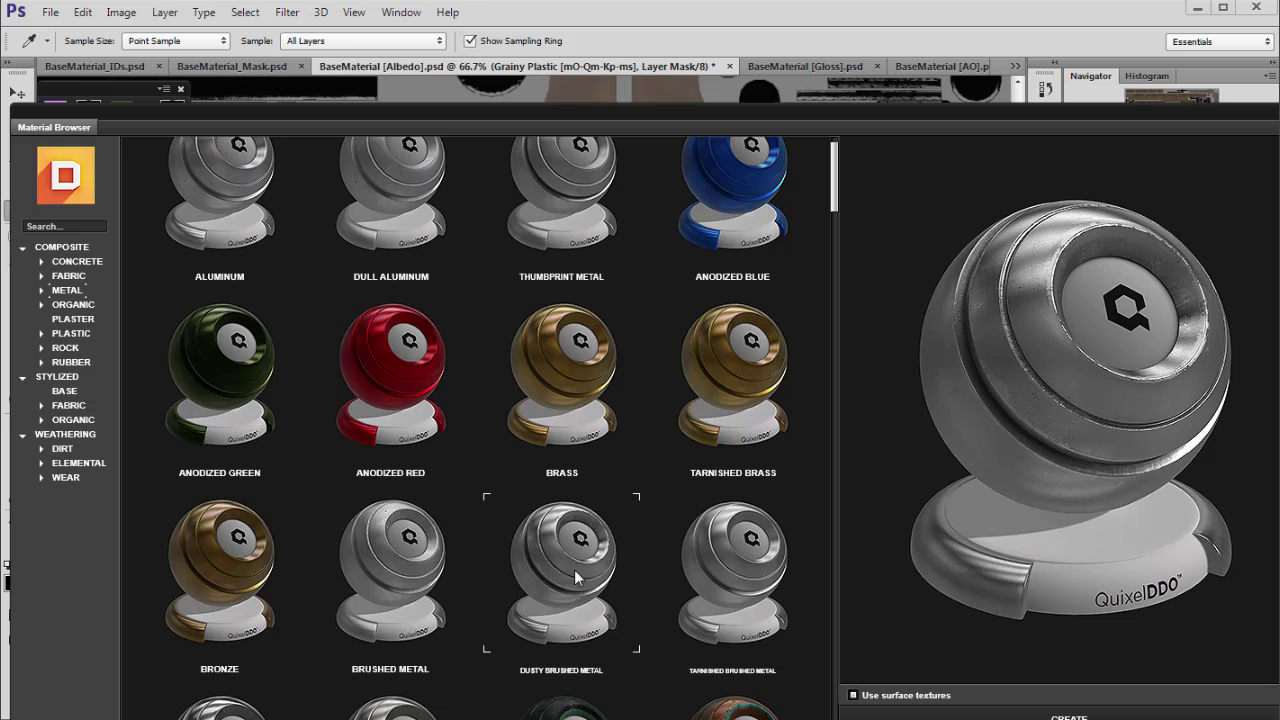
pyautogui.scroll(-1, 584, 568)
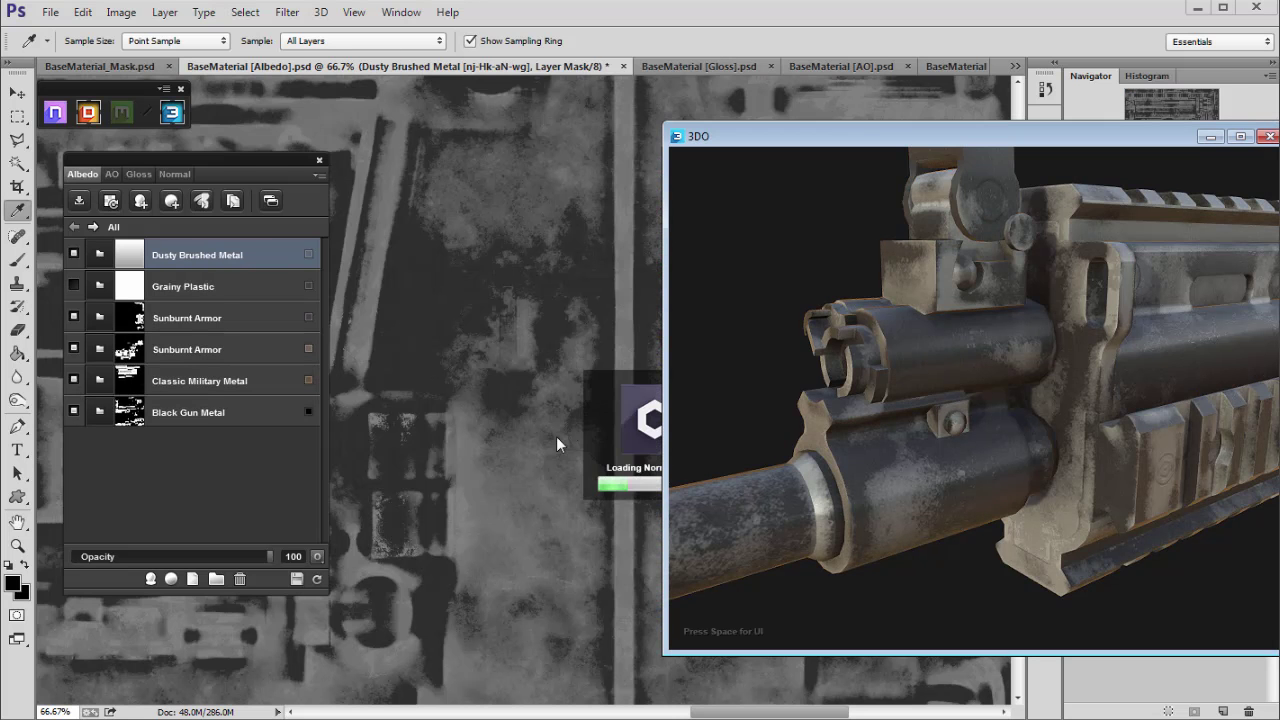
# Step: Inspect the Dusty Brushed Metal finish around the muzzle in 3DO and delete the group
pyautogui.moveTo(940, 408); pyautogui.dragTo(1058, 427)
pyautogui.scroll(-5, 1022, 417)
pyautogui.scroll(5, 1008, 432)
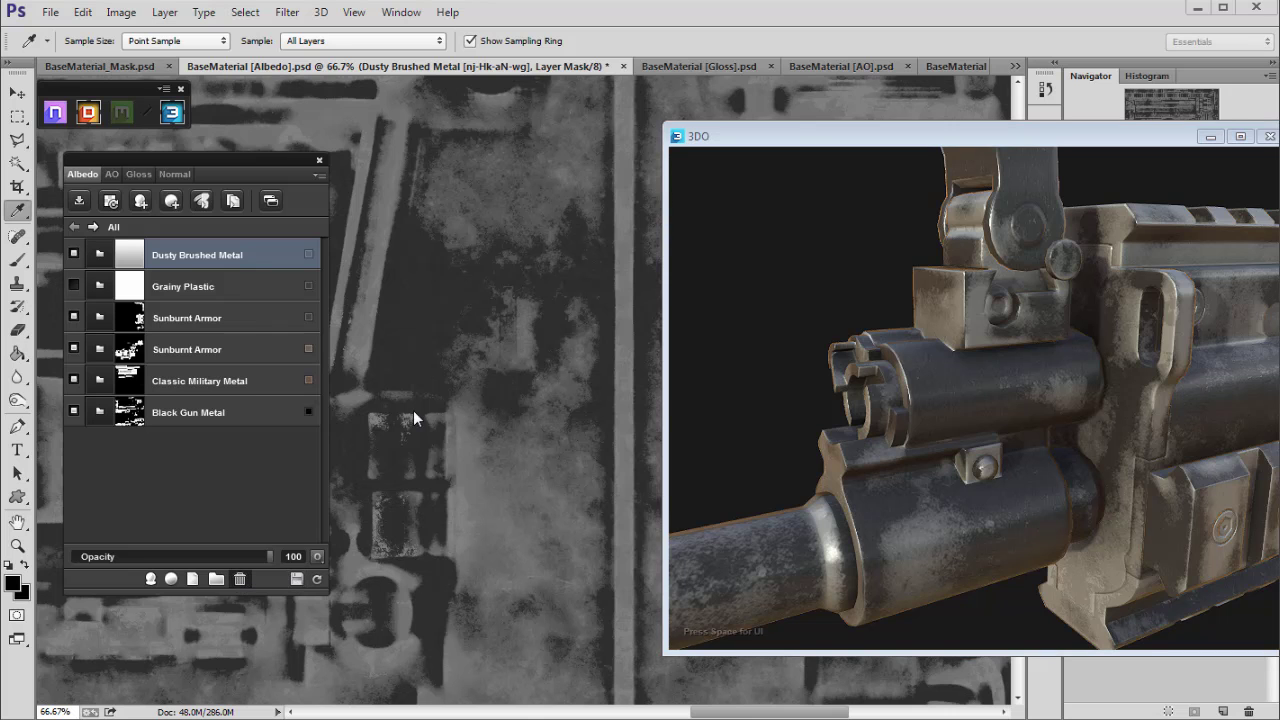
pyautogui.click(245, 577)
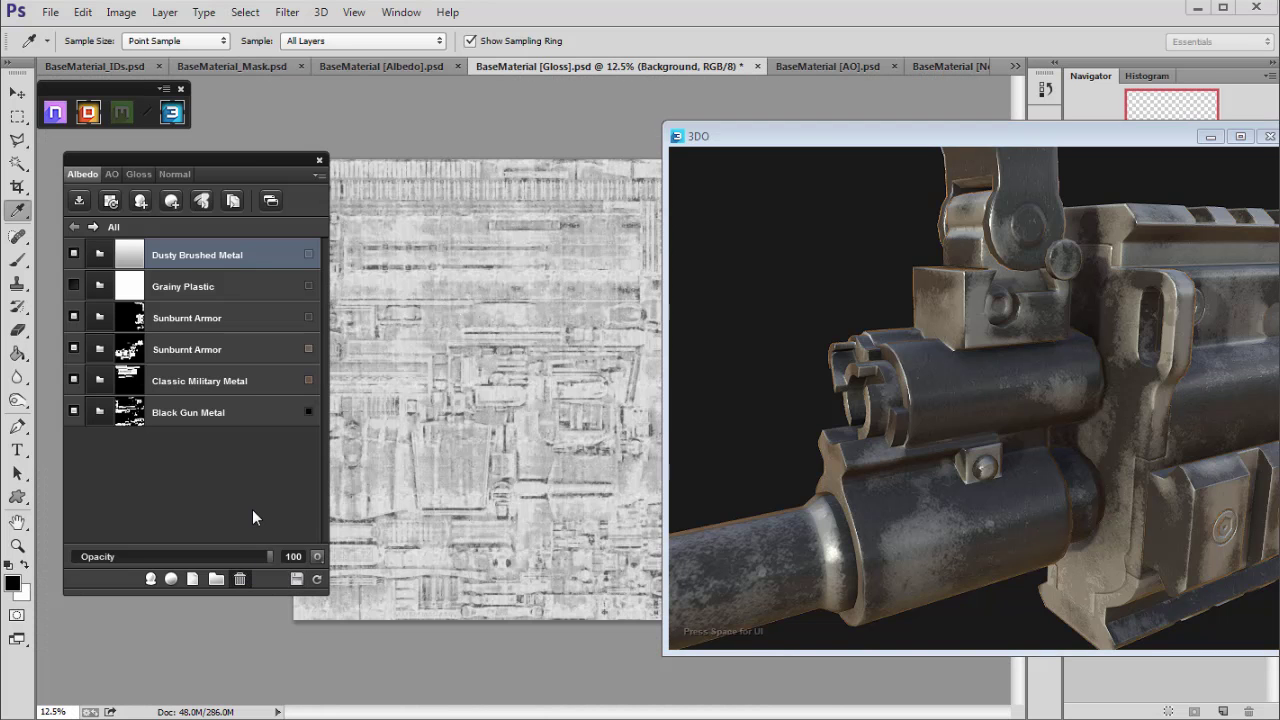
pyautogui.hotkey('ctrl', 'Tab')
pyautogui.hotkey('ctrl', 'Tab')
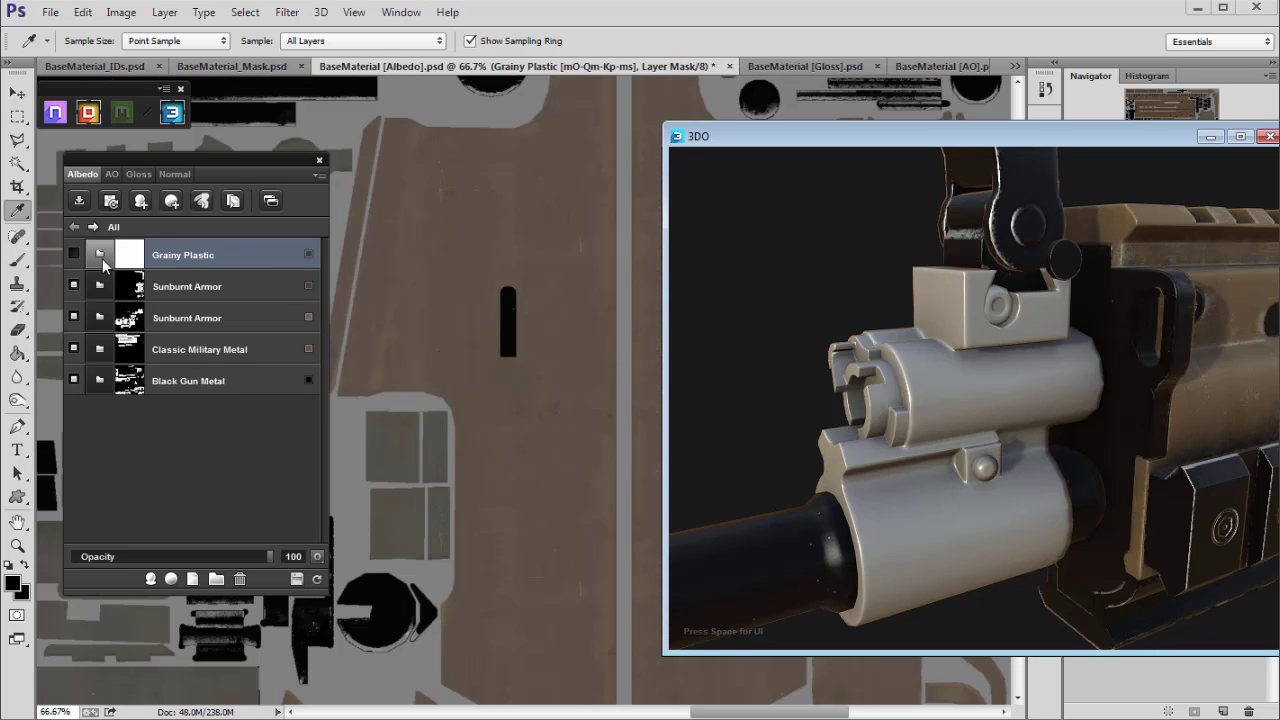
# Step: Search the smart material library for silver, and shorten the search to "s" for a wider choice
pyautogui.click(153, 580)
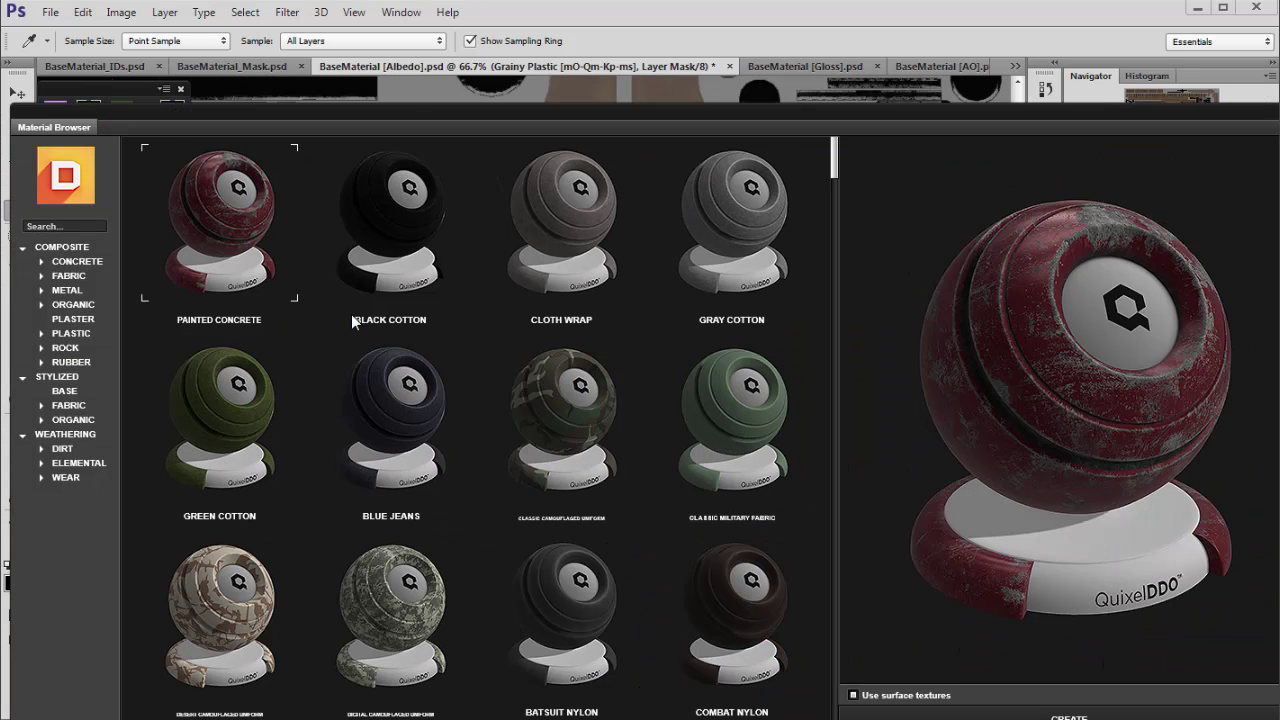
pyautogui.click(61, 224)
pyautogui.write('silver')
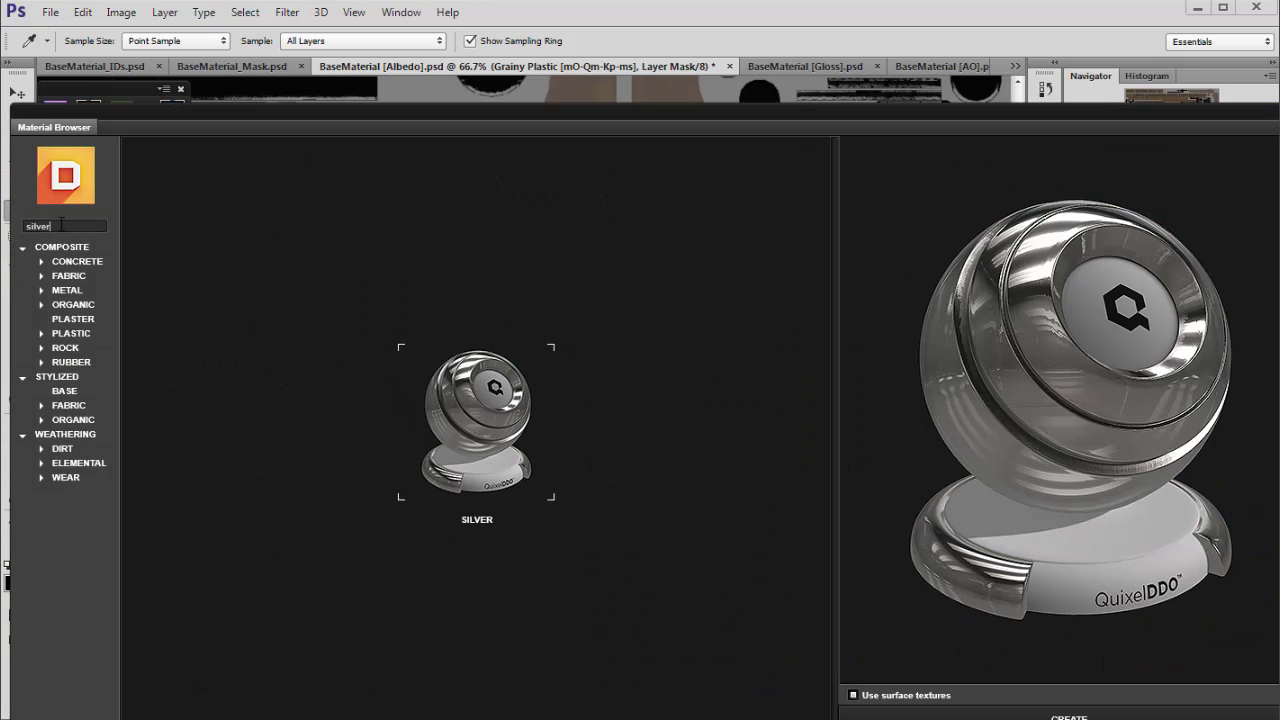
pyautogui.press('BackSpace')
pyautogui.press('BackSpace')
pyautogui.press('BackSpace')
pyautogui.press('BackSpace')
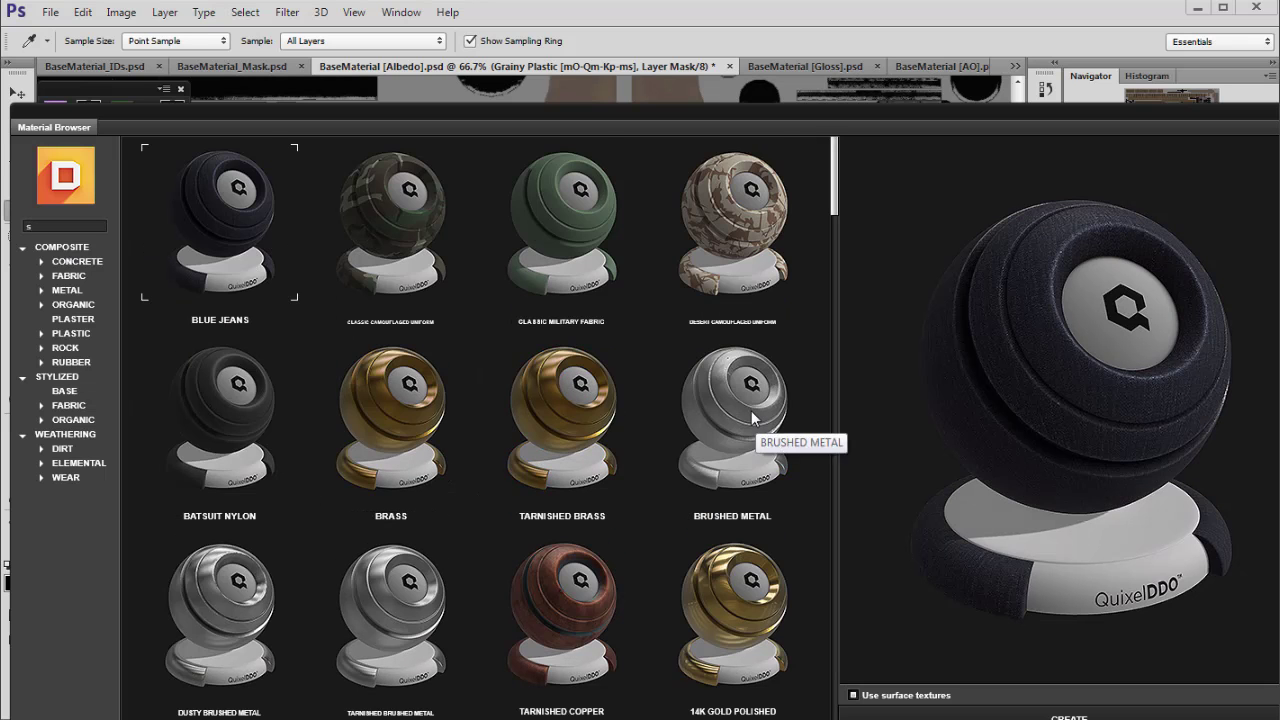
# Step: Preview the brushed, scuffed, rusted and silver metal materials in the library as candidates for the muzzle parts
pyautogui.click(752, 418)
pyautogui.scroll(-1, 624, 490)
pyautogui.click(378, 548)
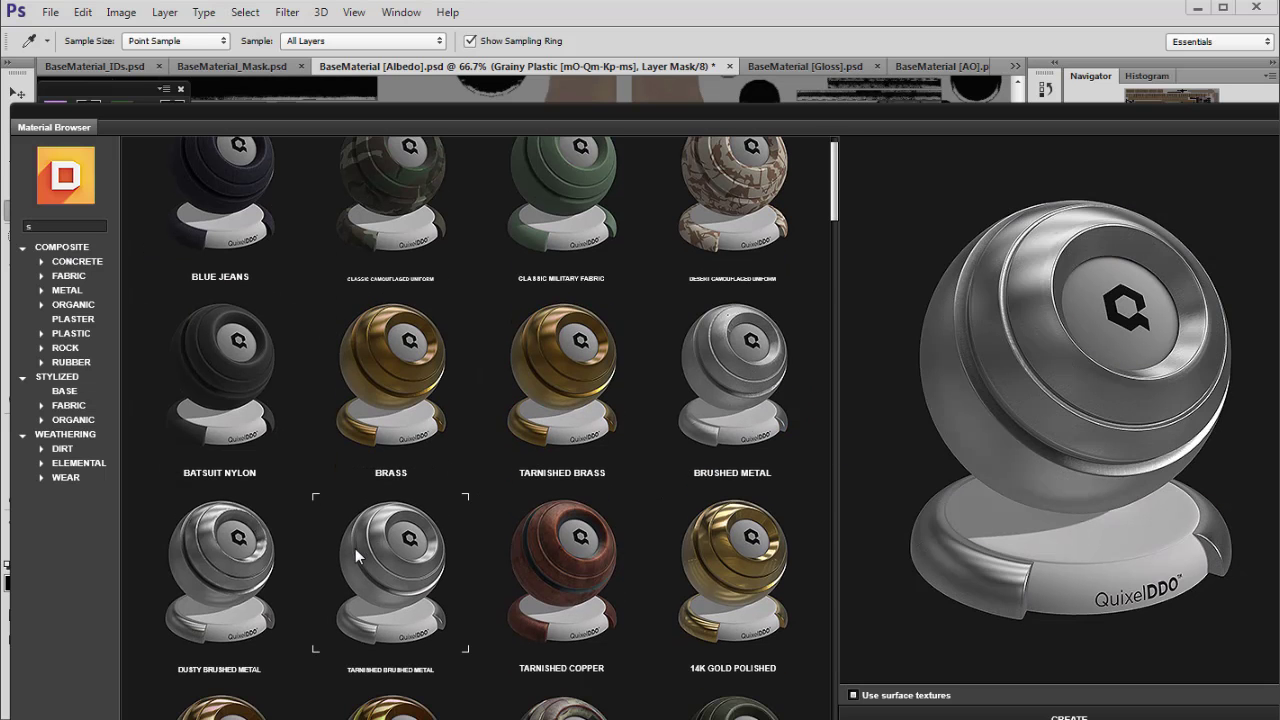
pyautogui.scroll(-6, 385, 548)
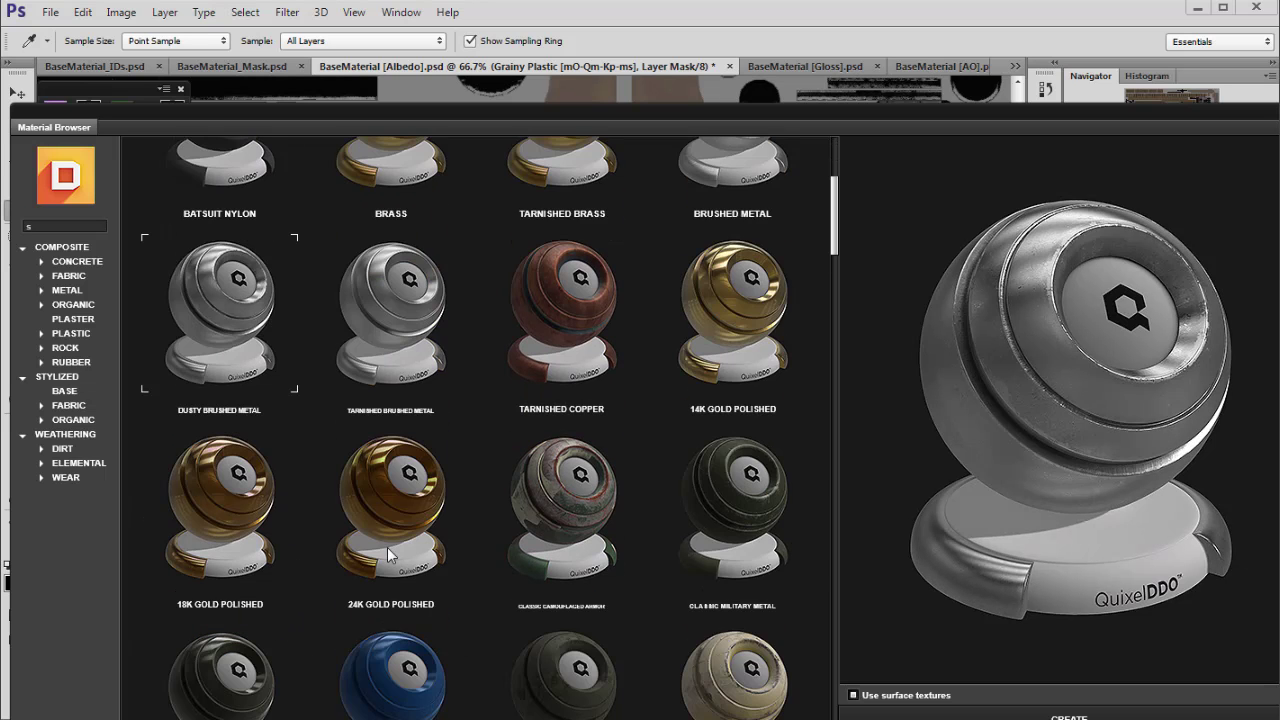
pyautogui.scroll(-2, 390, 550)
pyautogui.click(724, 425)
pyautogui.scroll(-5, 713, 421)
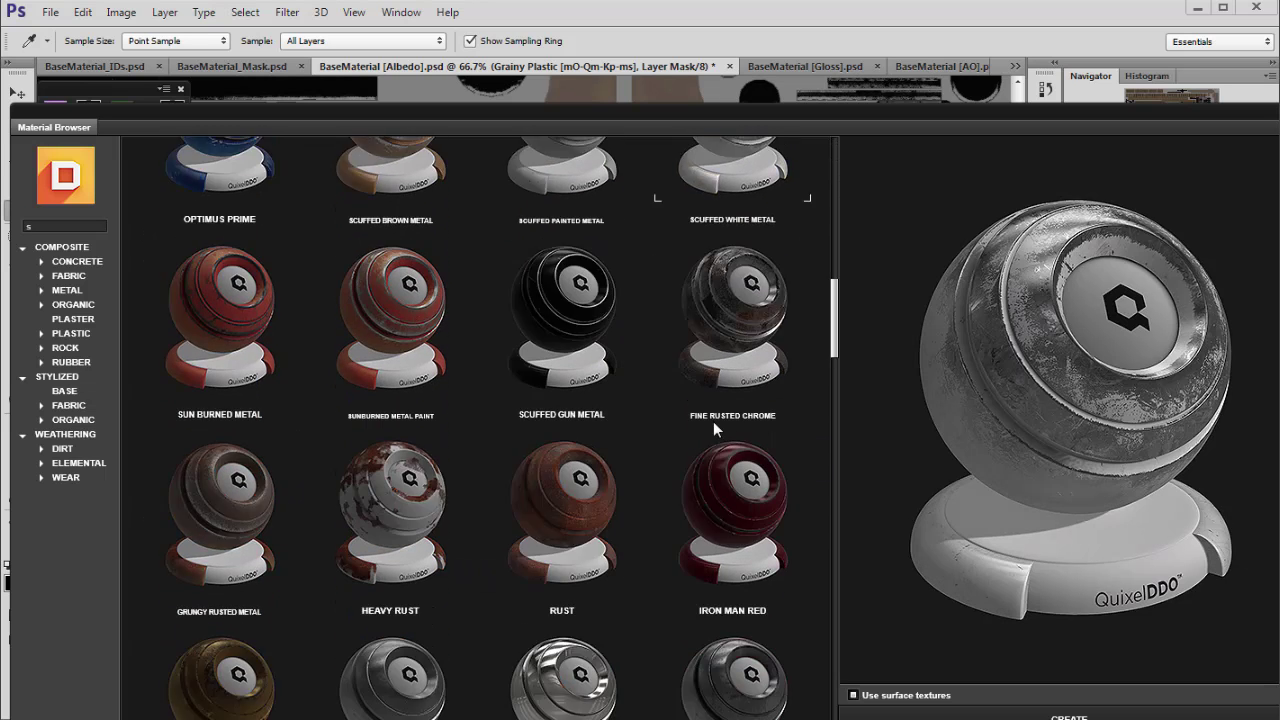
pyautogui.click(558, 488)
pyautogui.click(426, 464)
pyautogui.click(538, 456)
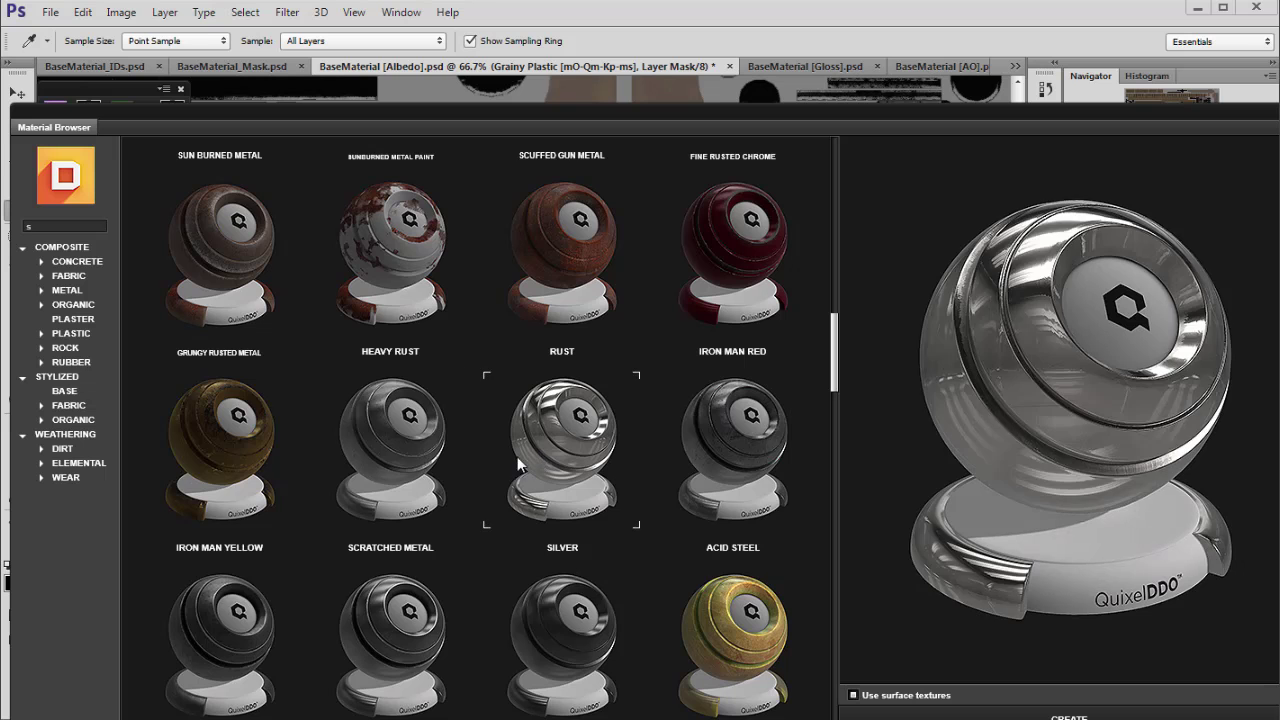
# Step: Compare the scratched metal and steel presets, and add the Steel smart material above Grainy Plastic
pyautogui.click(402, 458)
pyautogui.scroll(-2, 430, 464)
pyautogui.scroll(-2, 430, 462)
pyautogui.click(410, 405)
pyautogui.scroll(2, 410, 418)
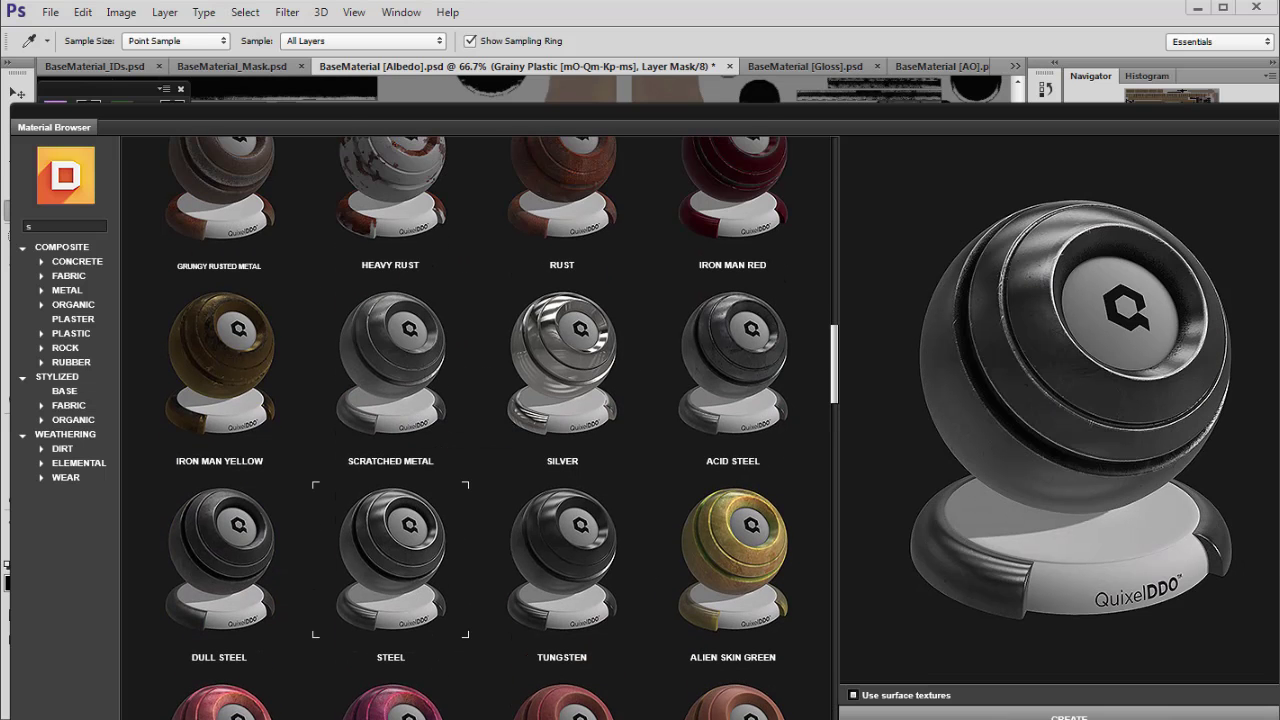
pyautogui.click(1069, 716)
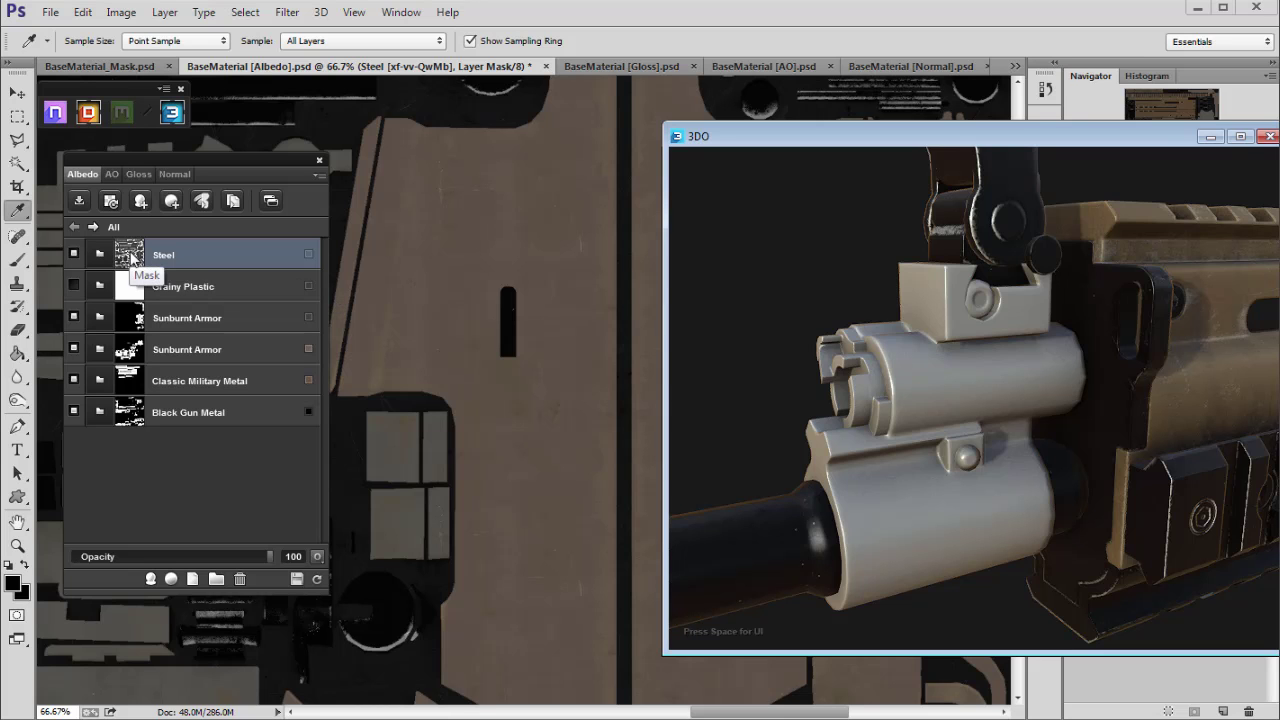
# Step: Assign the Steel group to the Silver ID colour and open the group to show its layers
pyautogui.click(310, 257)
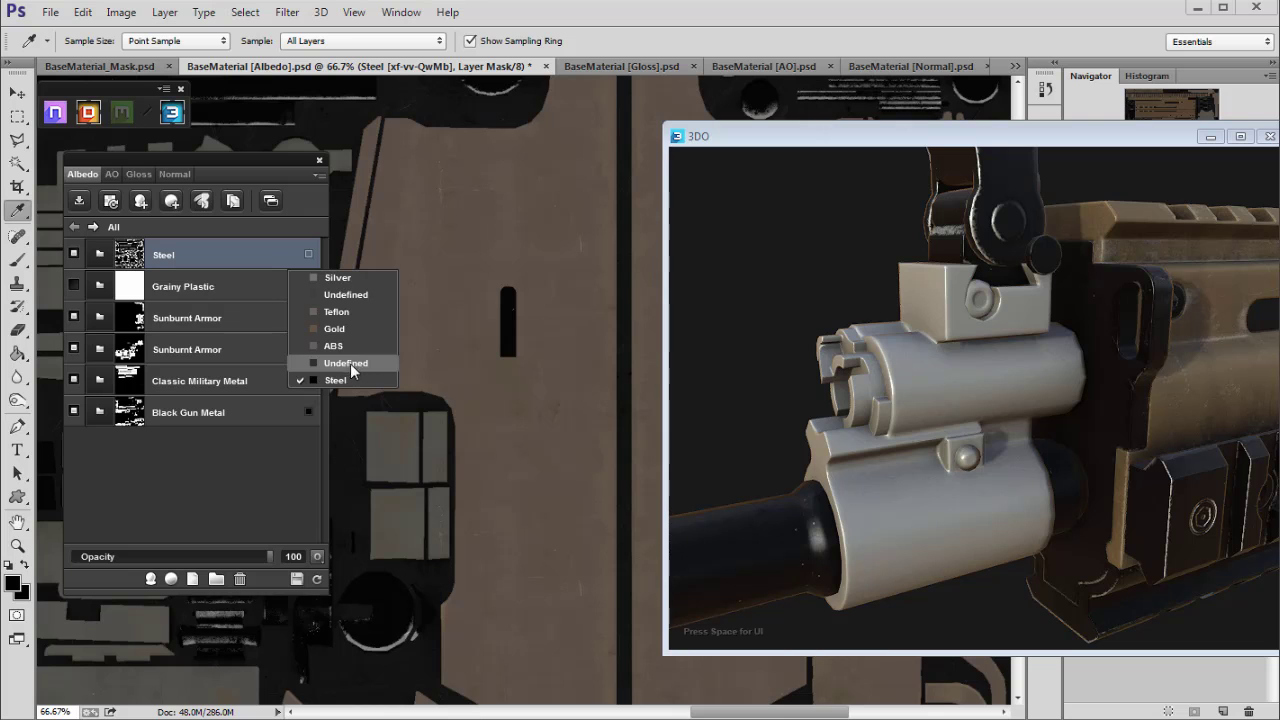
pyautogui.click(337, 278)
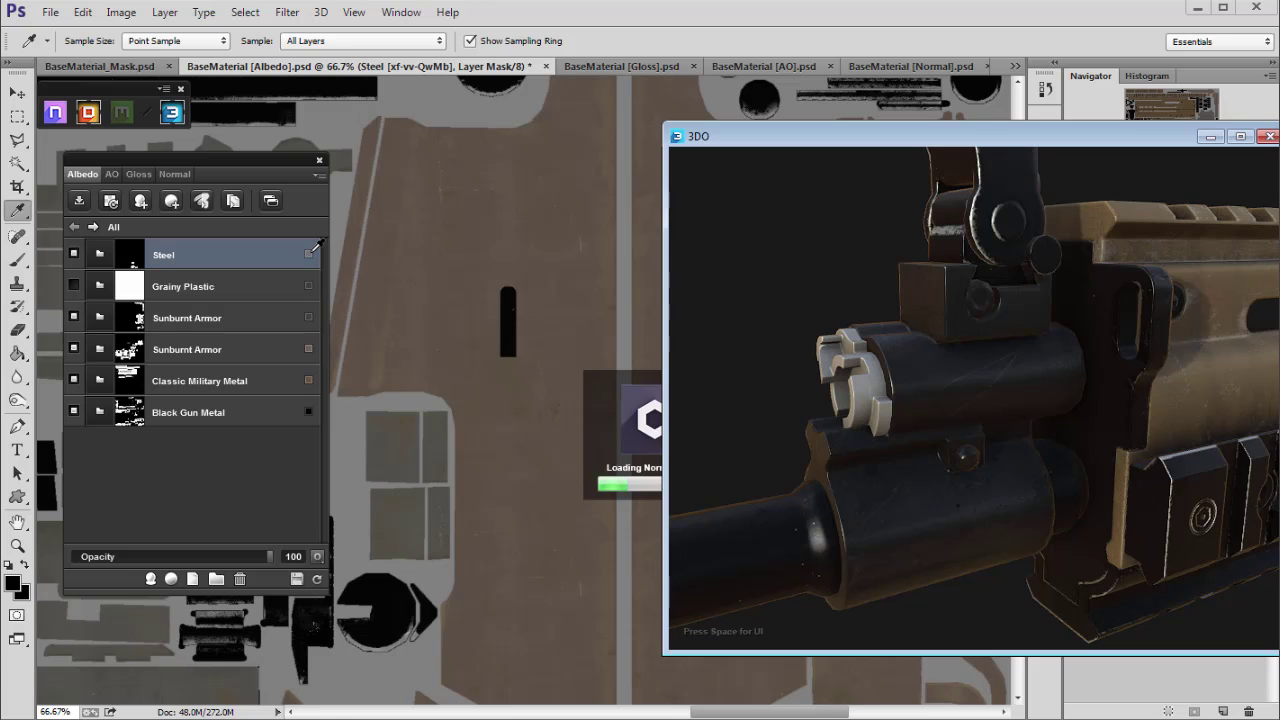
pyautogui.click(311, 254)
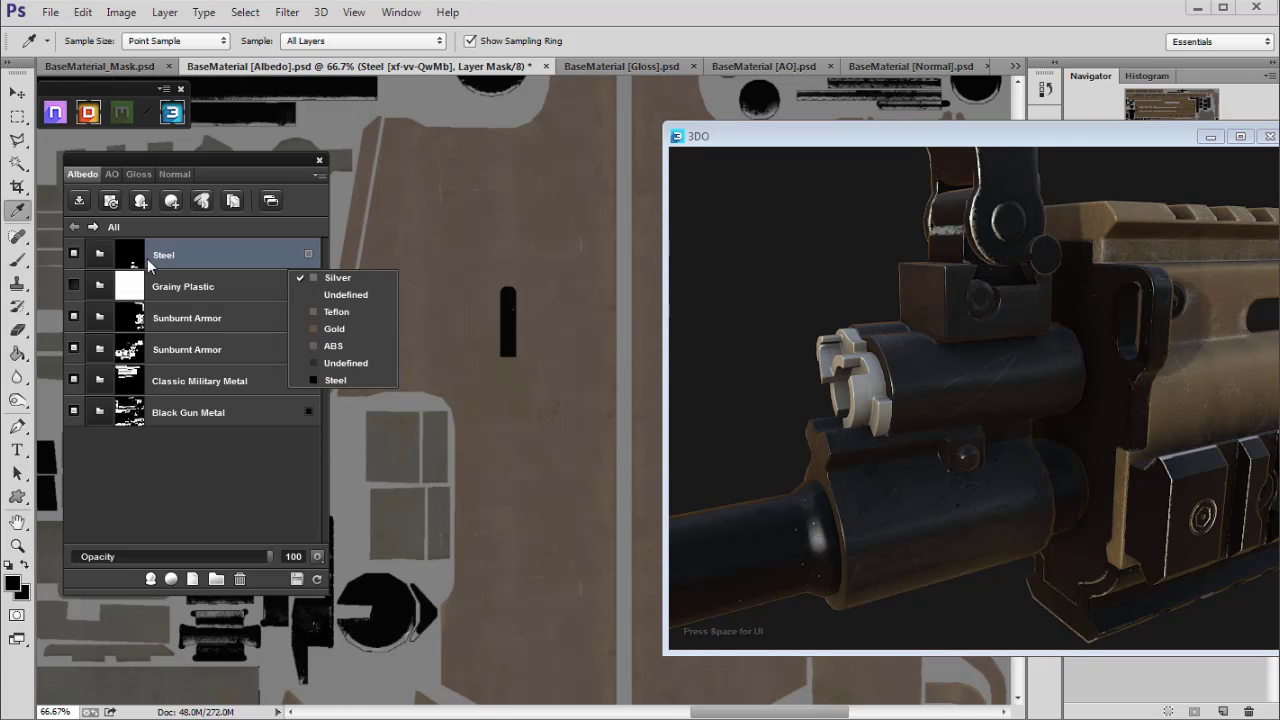
pyautogui.click(100, 254)
pyautogui.click(98, 256)
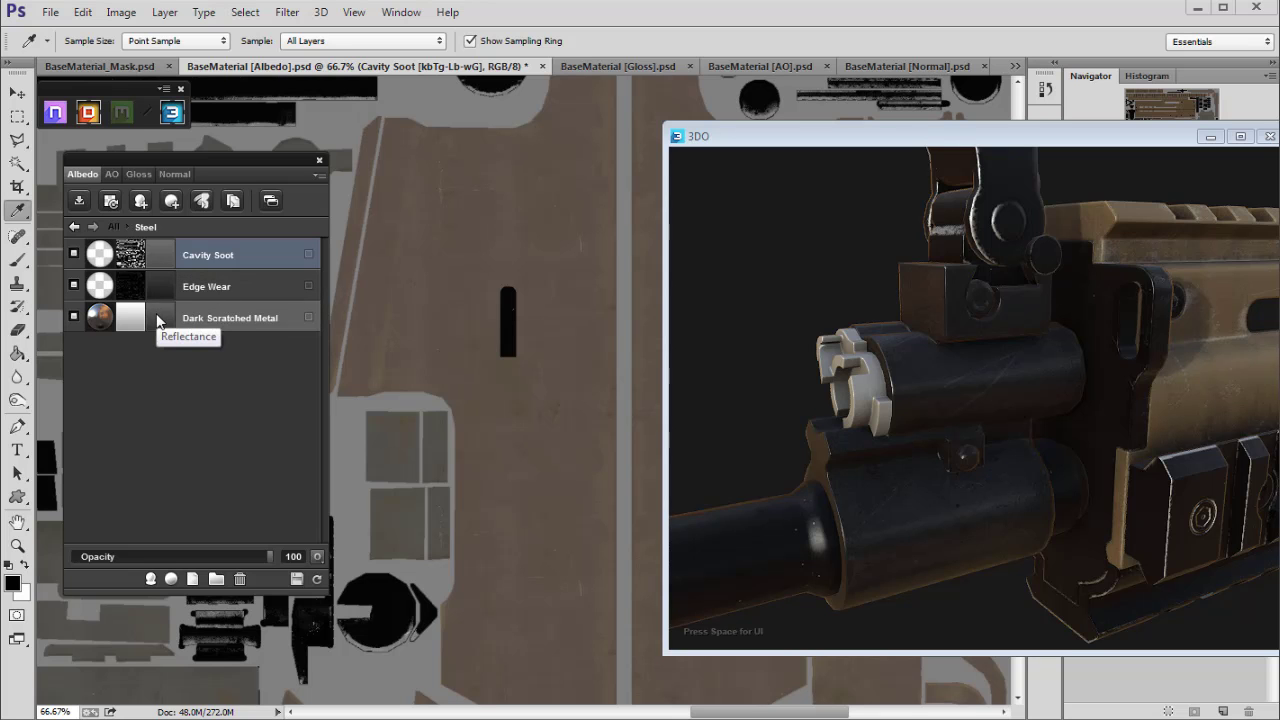
# Step: Try a light grey reflectance colour on the Dark Scratched Metal layer and check the muzzle parts in 3DO
pyautogui.click(160, 318)
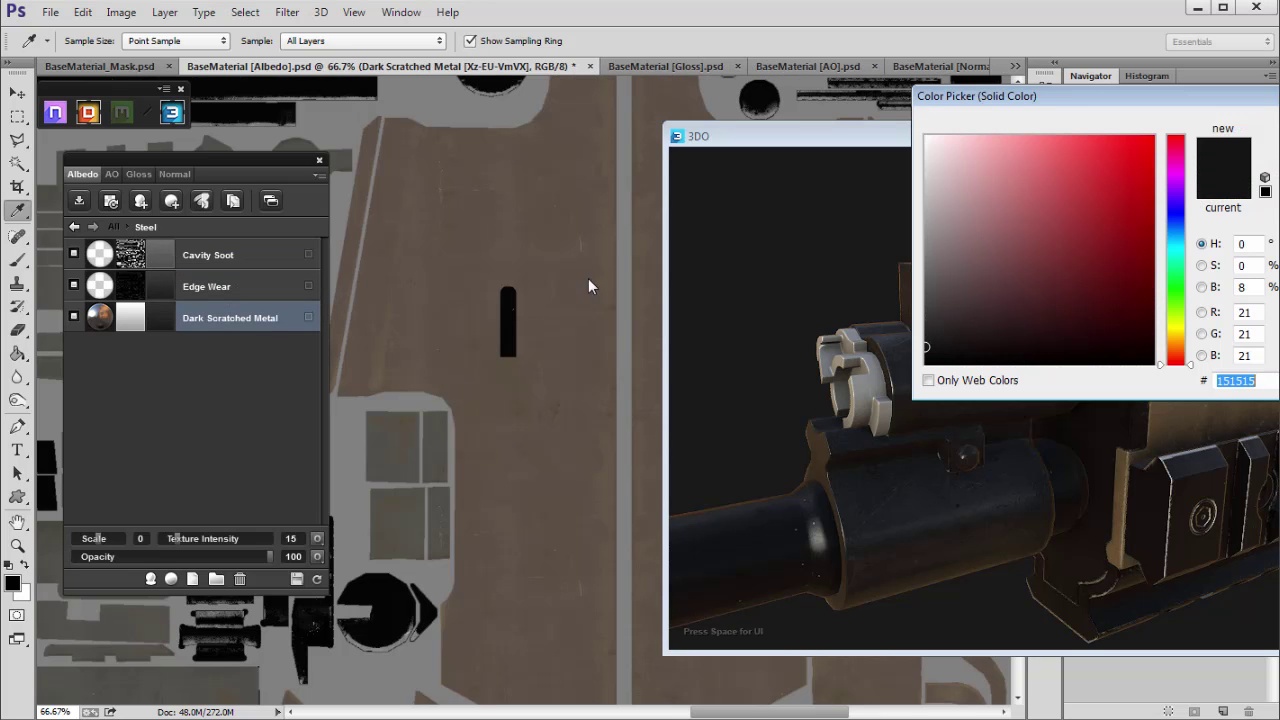
pyautogui.press('Return')
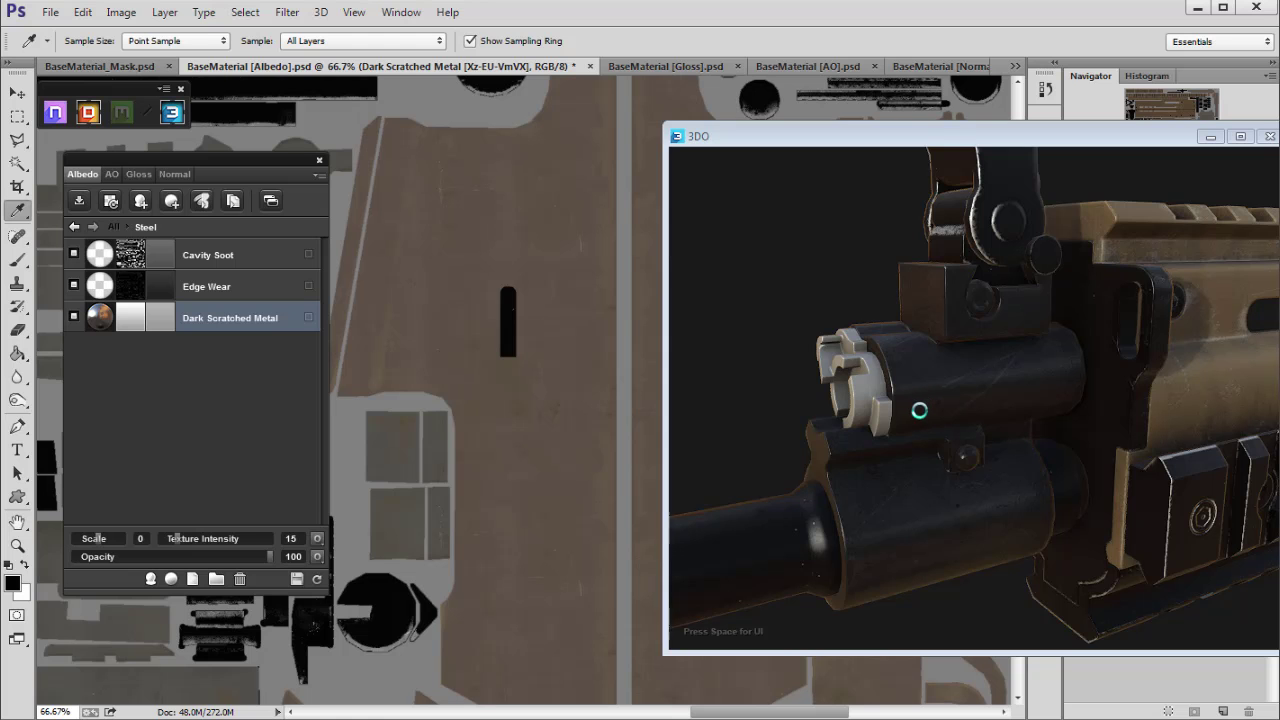
pyautogui.moveTo(914, 415); pyautogui.dragTo(974, 435)
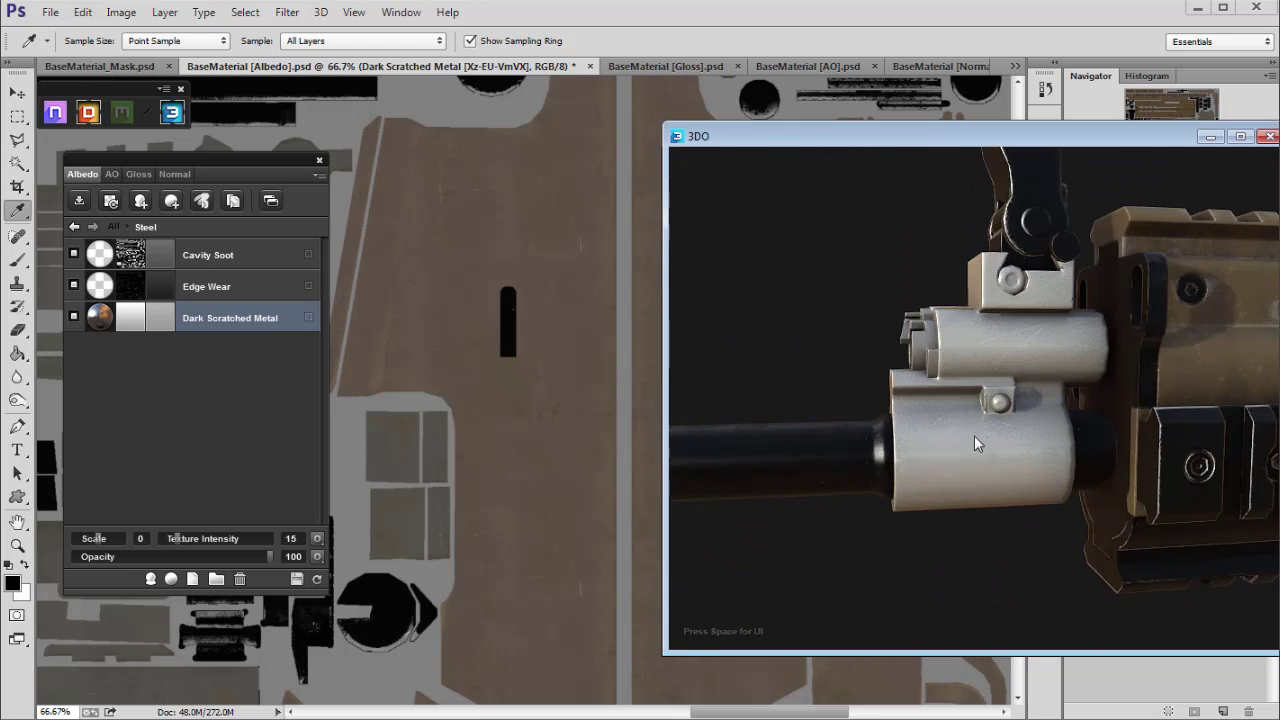
# Step: Set the Dark Scratched Metal reflectance to a mid grey and check the muzzle parts in 3DO
pyautogui.click(160, 317)
pyautogui.click(925, 268)
pyautogui.press('Return')
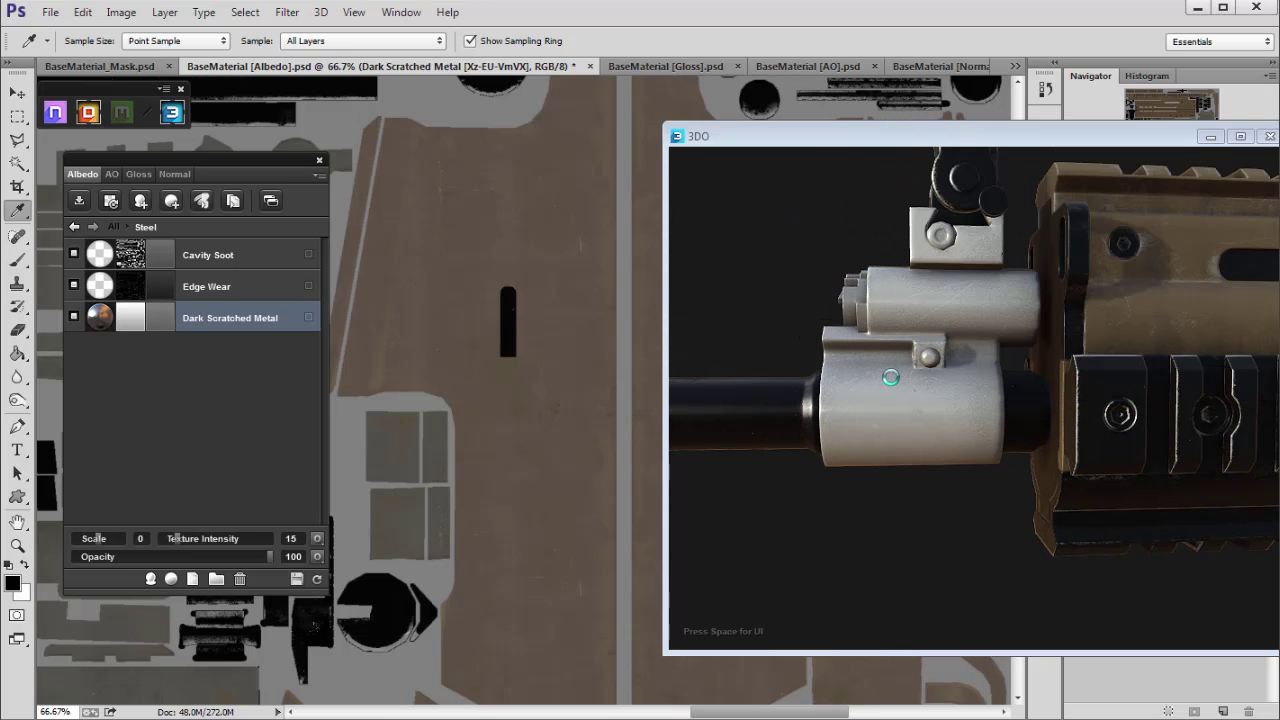
pyautogui.moveTo(888, 385)
pyautogui.mouseDown()
pyautogui.moveTo(923, 404)
pyautogui.moveTo(816, 351)
pyautogui.moveTo(925, 397)
pyautogui.moveTo(902, 367)
pyautogui.mouseUp()
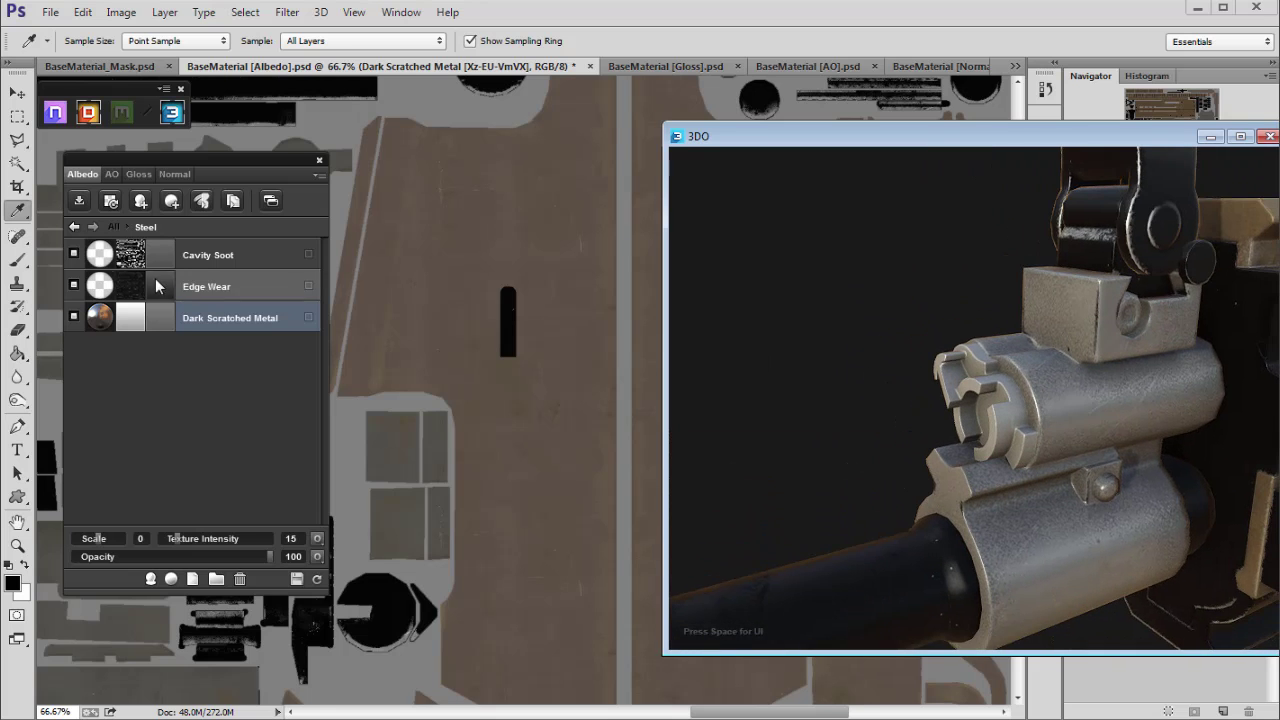
# Step: Set the Edge Wear layer's reflectance colour to e9e9e9 and check the muzzle edges in 3DO
pyautogui.click(157, 284)
pyautogui.moveTo(967, 200); pyautogui.dragTo(907, 155)
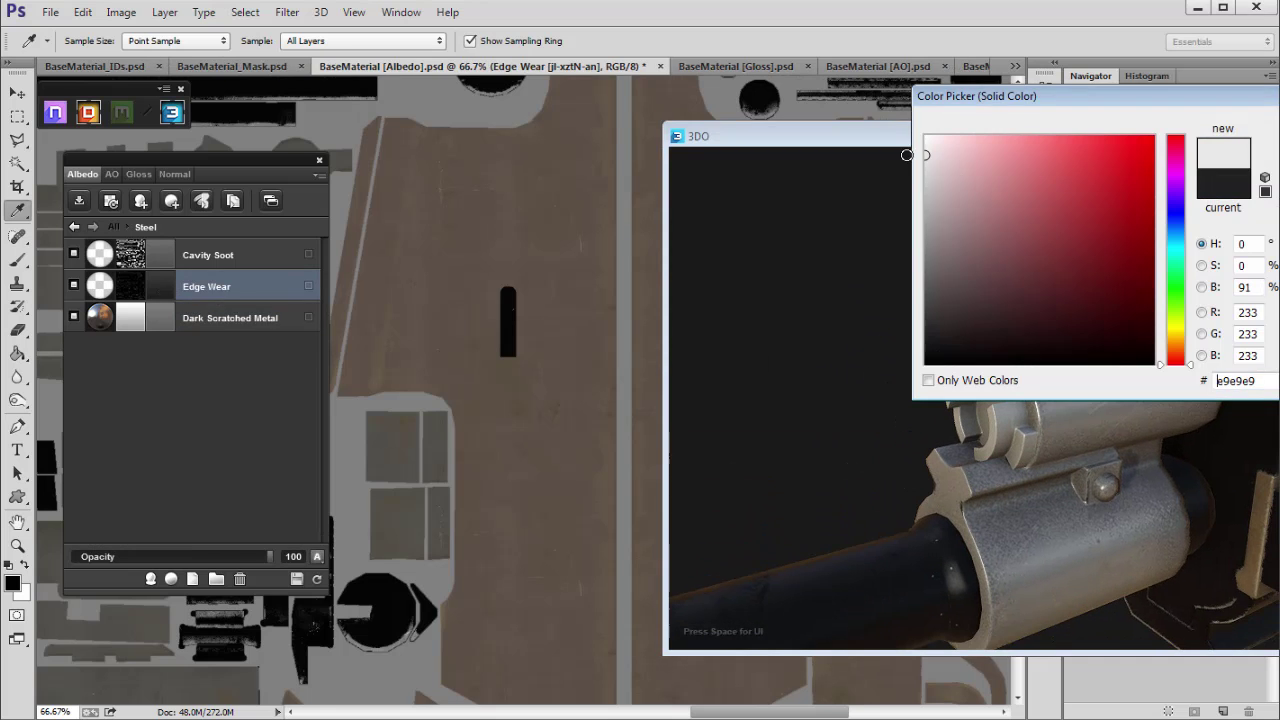
pyautogui.press('Return')
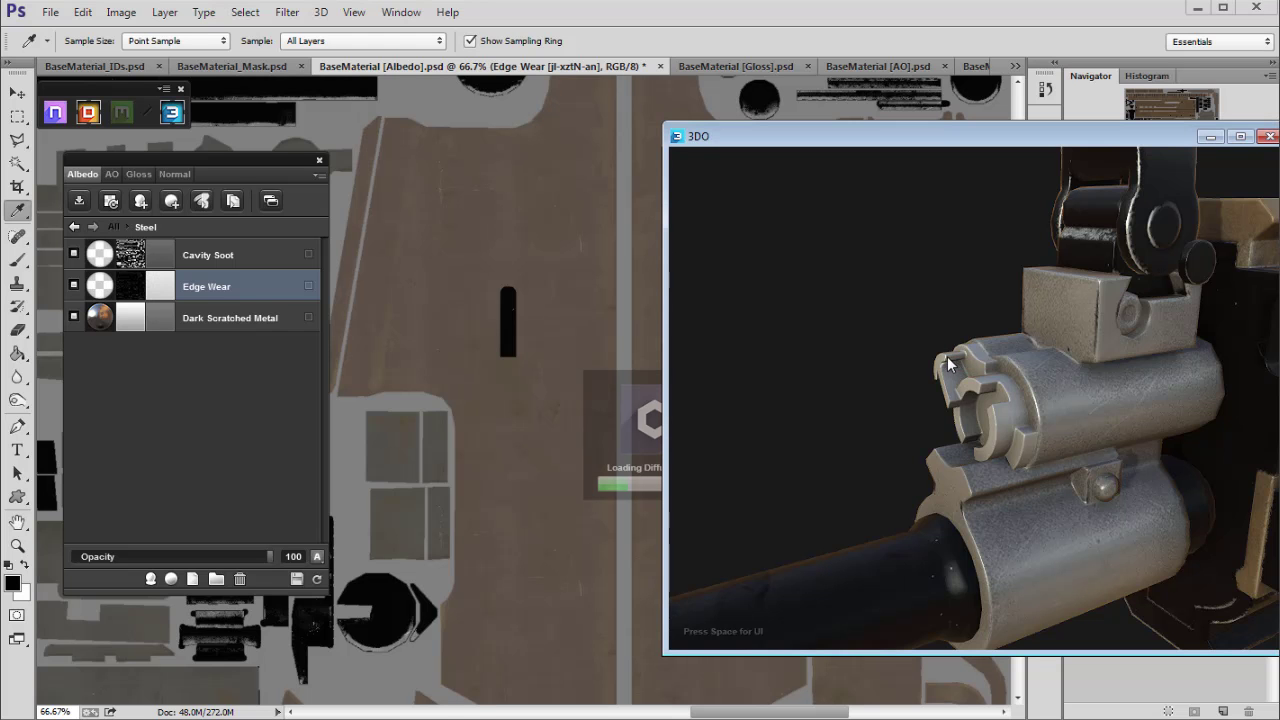
pyautogui.moveTo(986, 380); pyautogui.dragTo(1006, 348)
# Step: Widen the 3DO window and inspect the whole rifle, briefly showing the viewer settings
pyautogui.moveTo(666, 315); pyautogui.dragTo(316, 315)
pyautogui.moveTo(815, 325); pyautogui.dragTo(500, 400)
pyautogui.press('space')
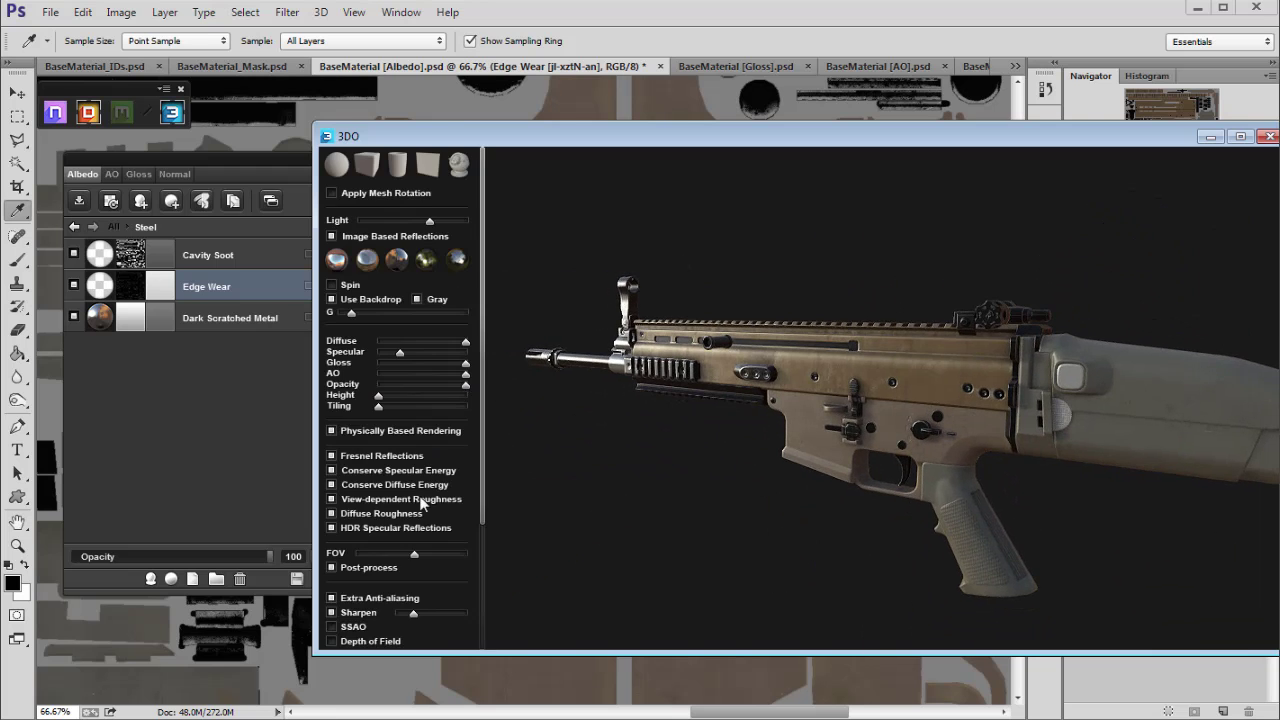
pyautogui.press('space')
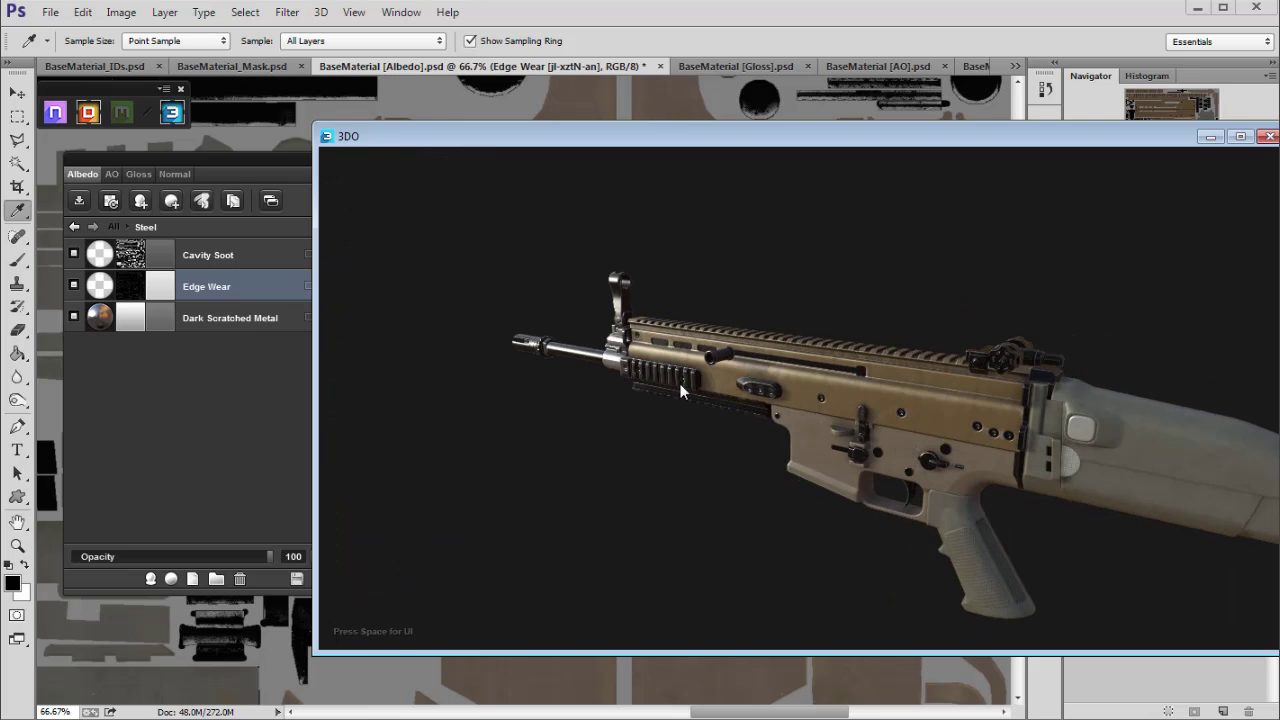
# Step: Turn off Image Based Reflections in the 3DO settings and examine the rifle from barrel to stock
pyautogui.press('space')
pyautogui.click(332, 237)
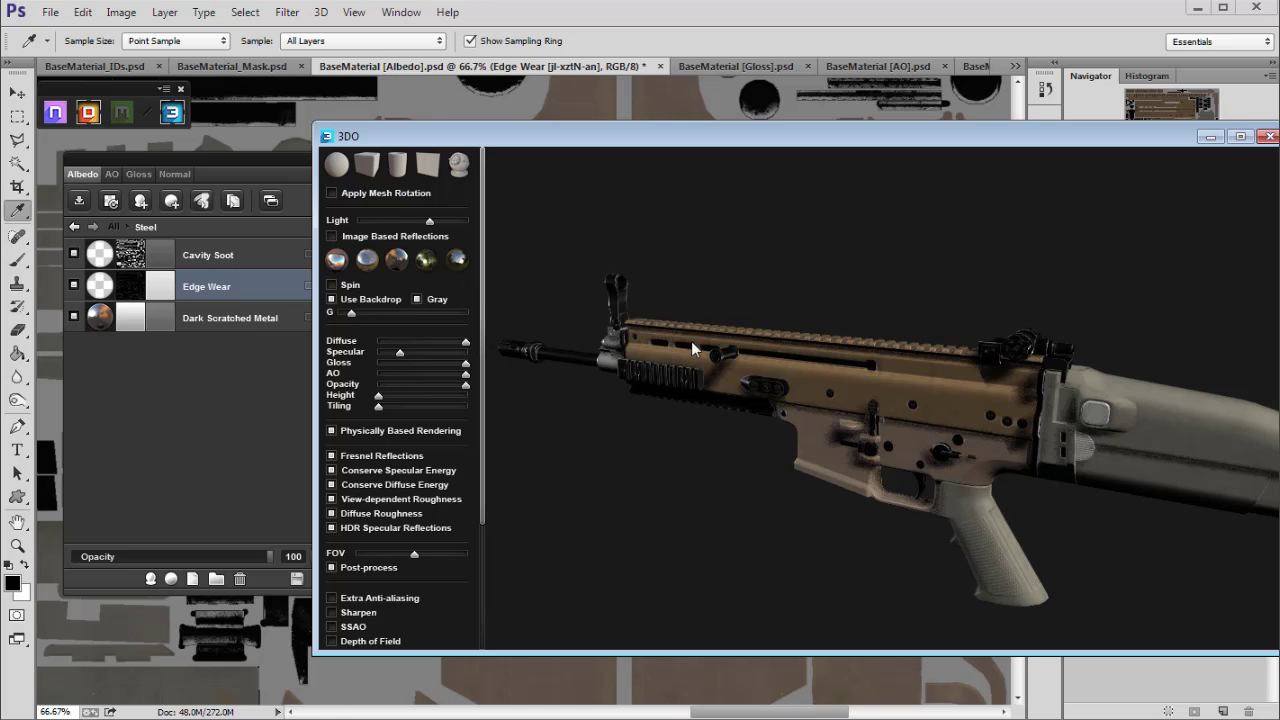
pyautogui.scroll(3, 659, 318)
pyautogui.moveTo(792, 434); pyautogui.dragTo(838, 486)
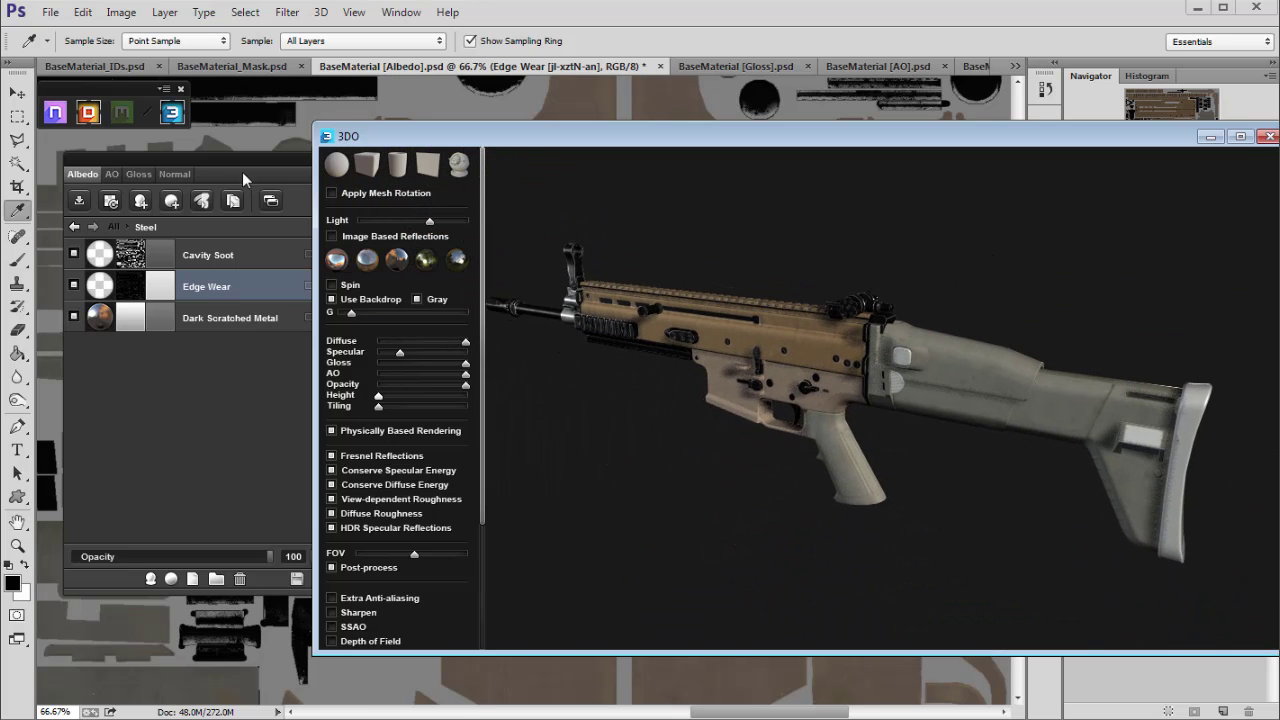
# Step: Bring the Albedo document forward and start a Color Range selection on its masks layer with Fuzziness 0
pyautogui.moveTo(242, 172); pyautogui.dragTo(221, 160)
pyautogui.click(275, 567)
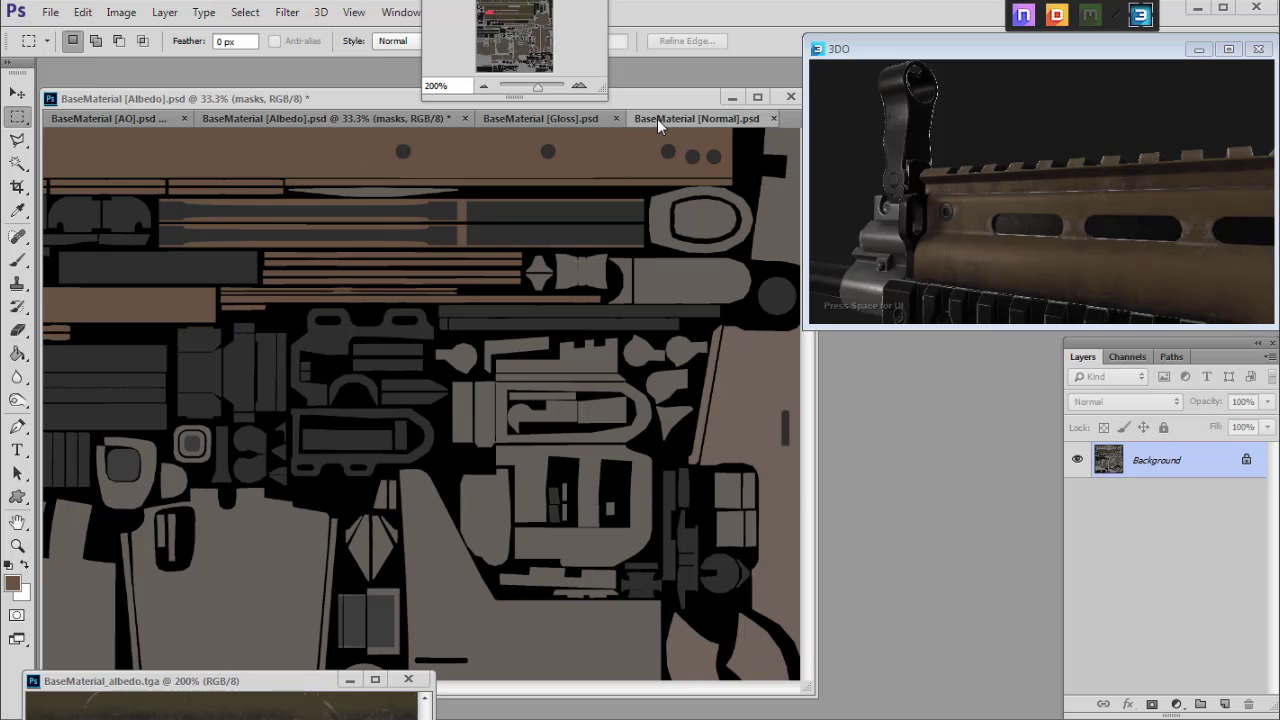
pyautogui.click(233, 118)
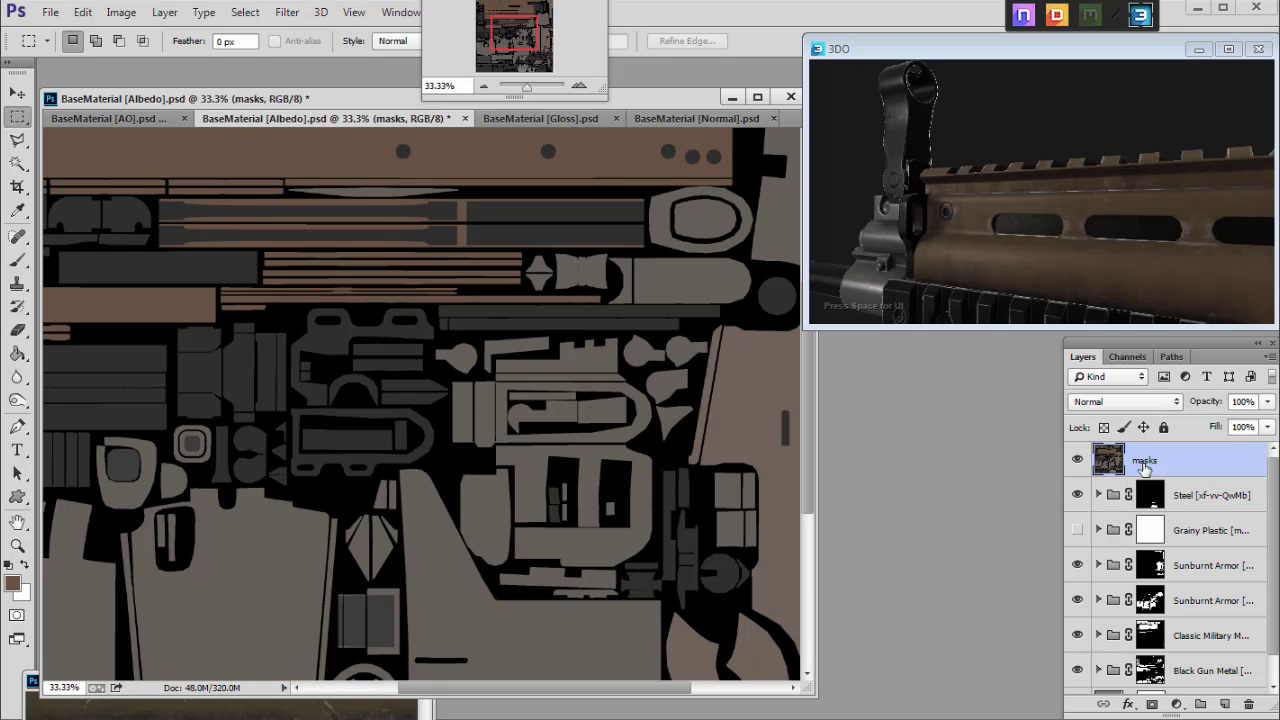
pyautogui.click(244, 13)
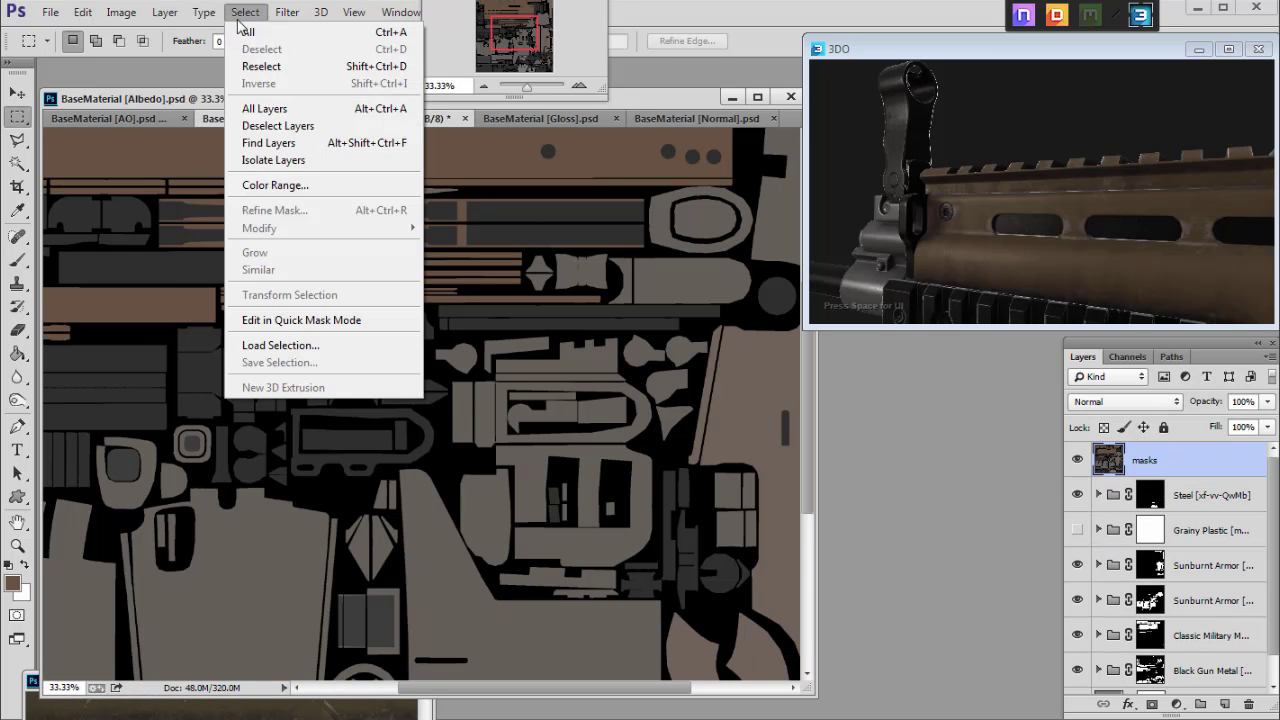
pyautogui.click(270, 186)
pyautogui.moveTo(558, 238); pyautogui.dragTo(288, 103)
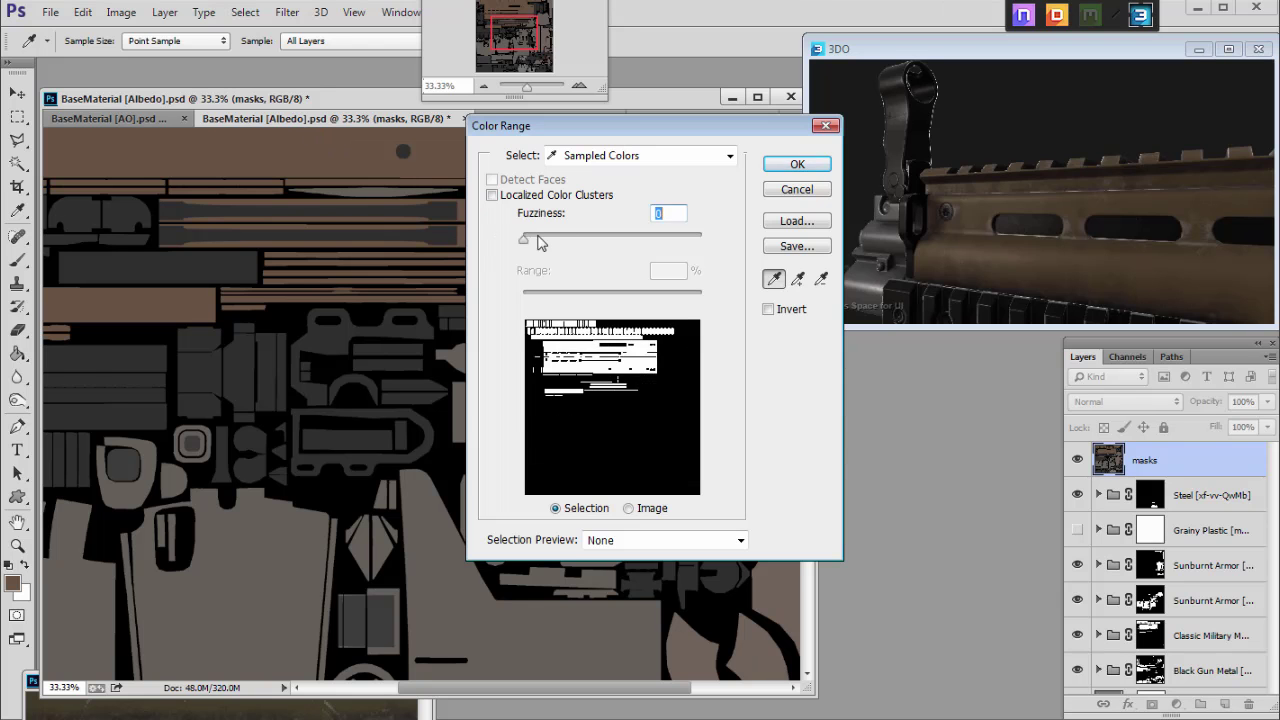
# Step: Select the sampled brown areas on the masks layer using Color Range with fuzziness 0
pyautogui.press('Return')
pyautogui.moveTo(518, 38)
pyautogui.mouseDown()
pyautogui.moveTo(506, 22)
pyautogui.moveTo(545, 48)
pyautogui.moveTo(514, 28)
pyautogui.mouseUp()
pyautogui.click(484, 88)
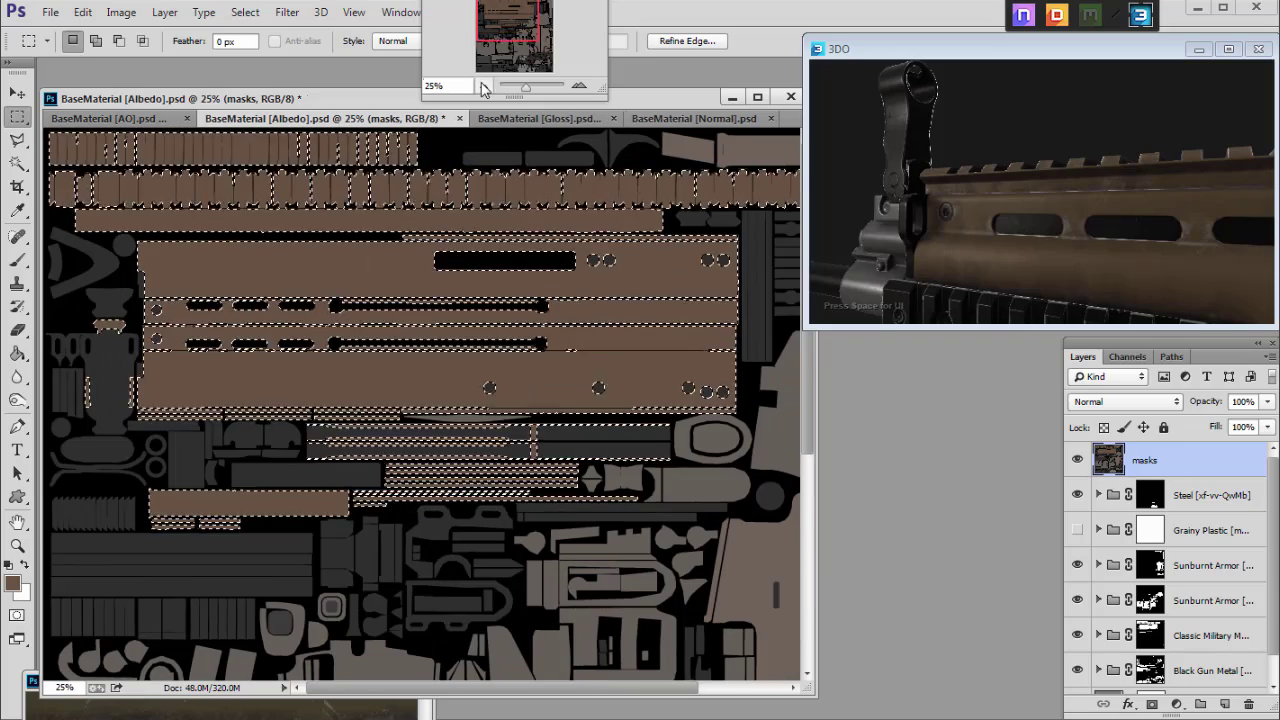
# Step: Hide the masks layer and all material groups except Classic Military Metal, and select that group's layer mask
pyautogui.moveTo(1086, 468); pyautogui.dragTo(1079, 606)
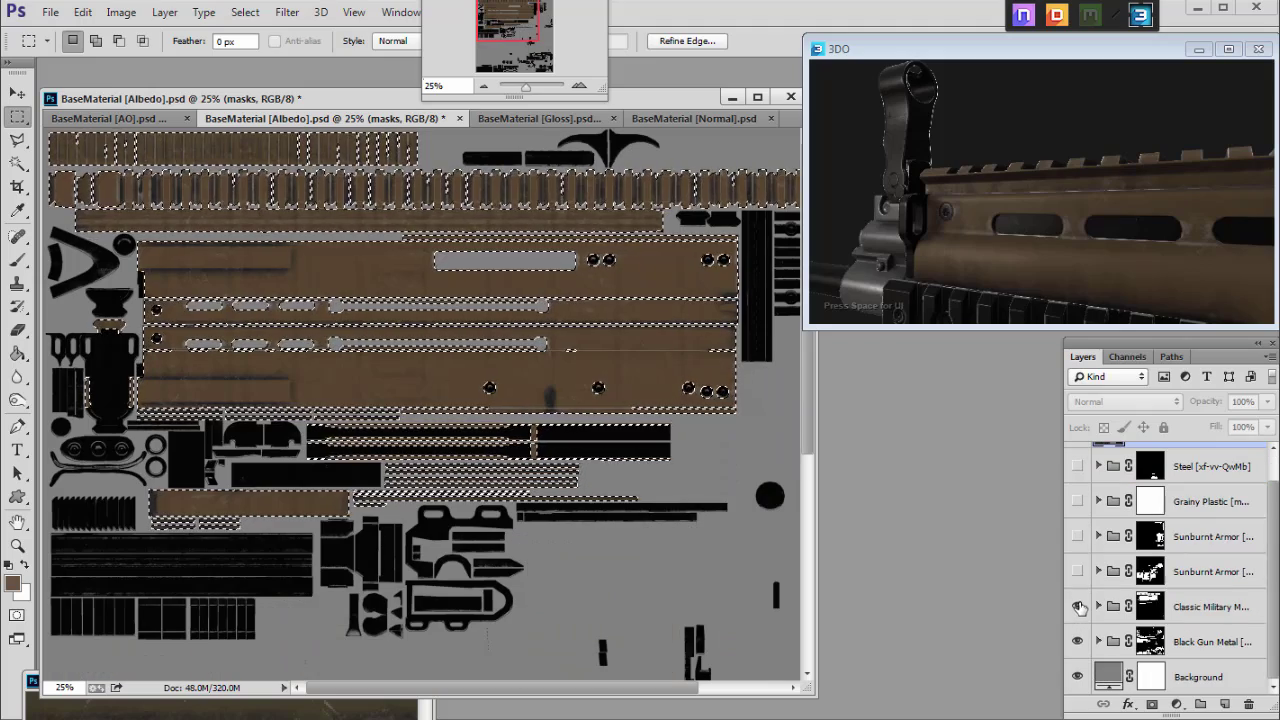
pyautogui.click(1077, 641)
pyautogui.click(1148, 606)
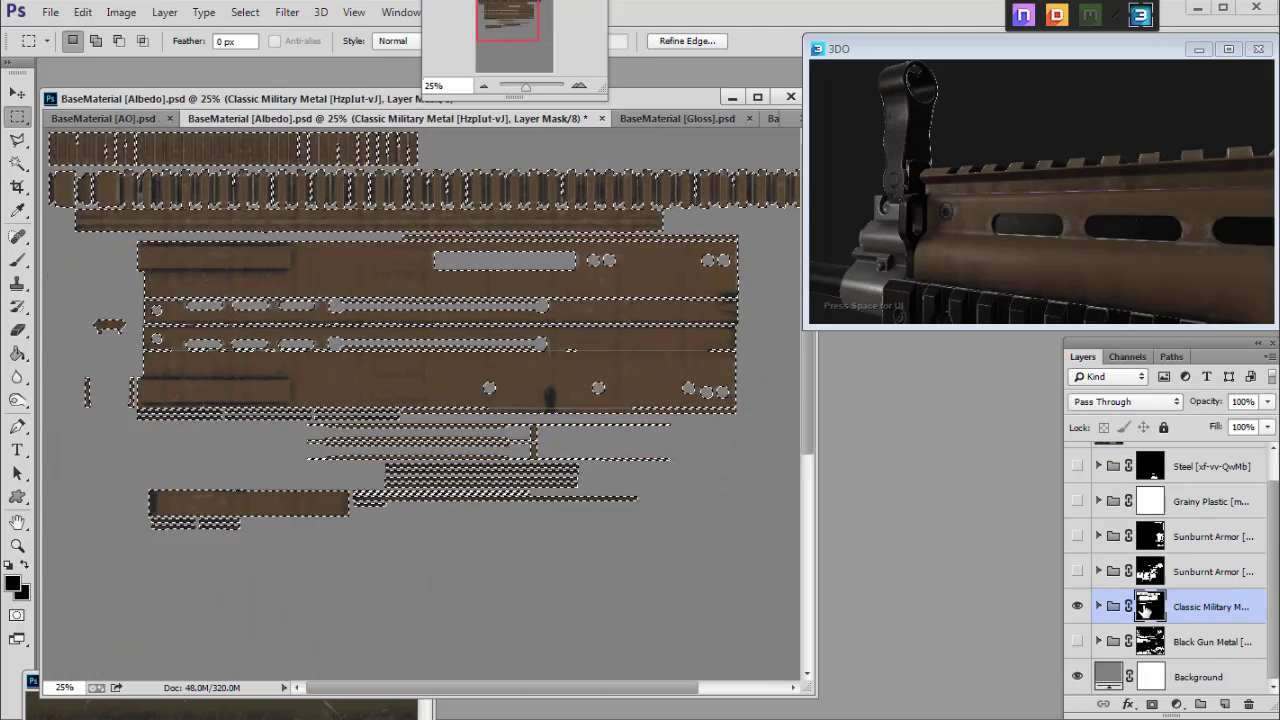
# Step: Expand the Classic Military Metal group and examine what its Scratched Metal, Dents and Painted Metal layers contribute to the albedo
pyautogui.click(579, 85)
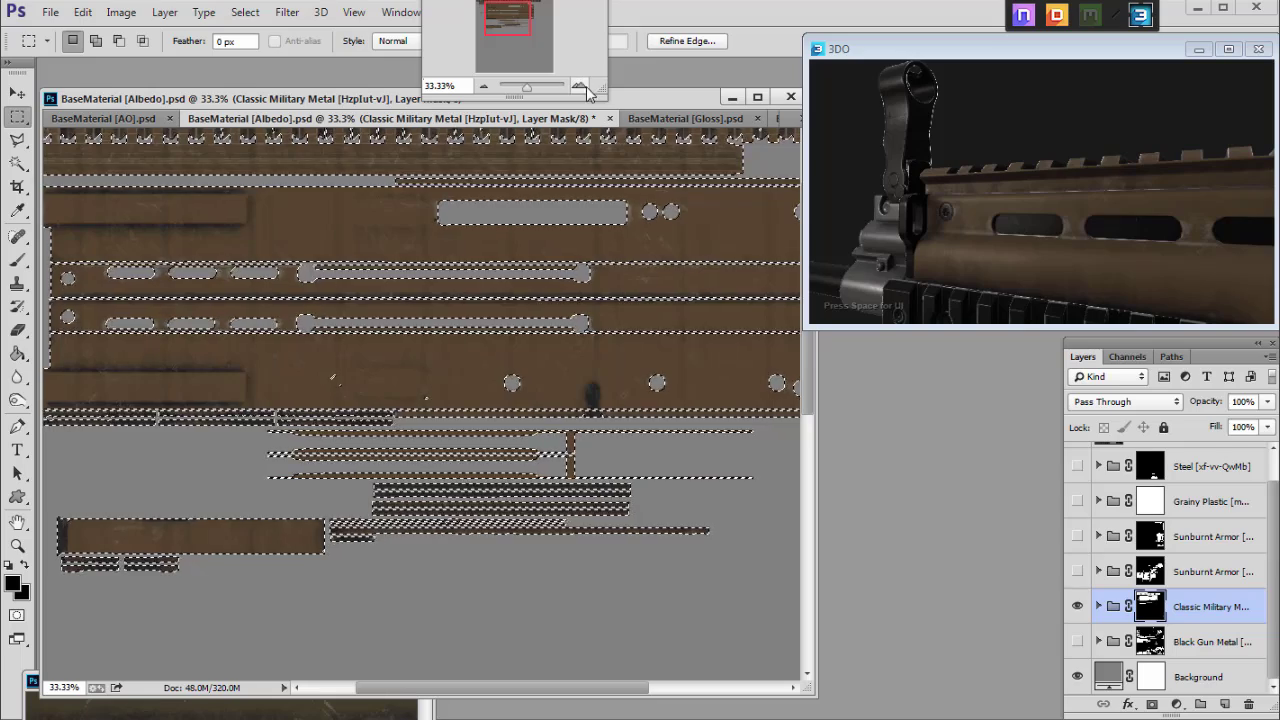
pyautogui.click(579, 85)
pyautogui.moveTo(505, 22); pyautogui.dragTo(489, 12)
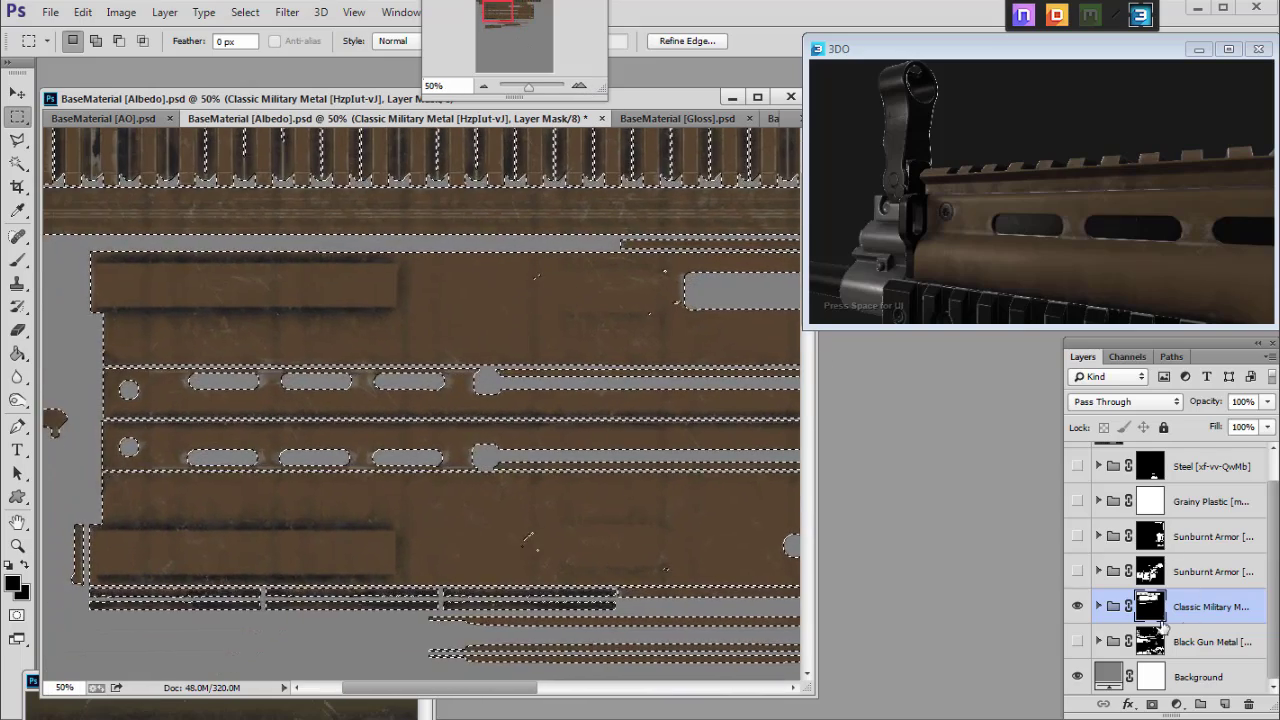
pyautogui.click(1099, 606)
pyautogui.scroll(-2, 1080, 503)
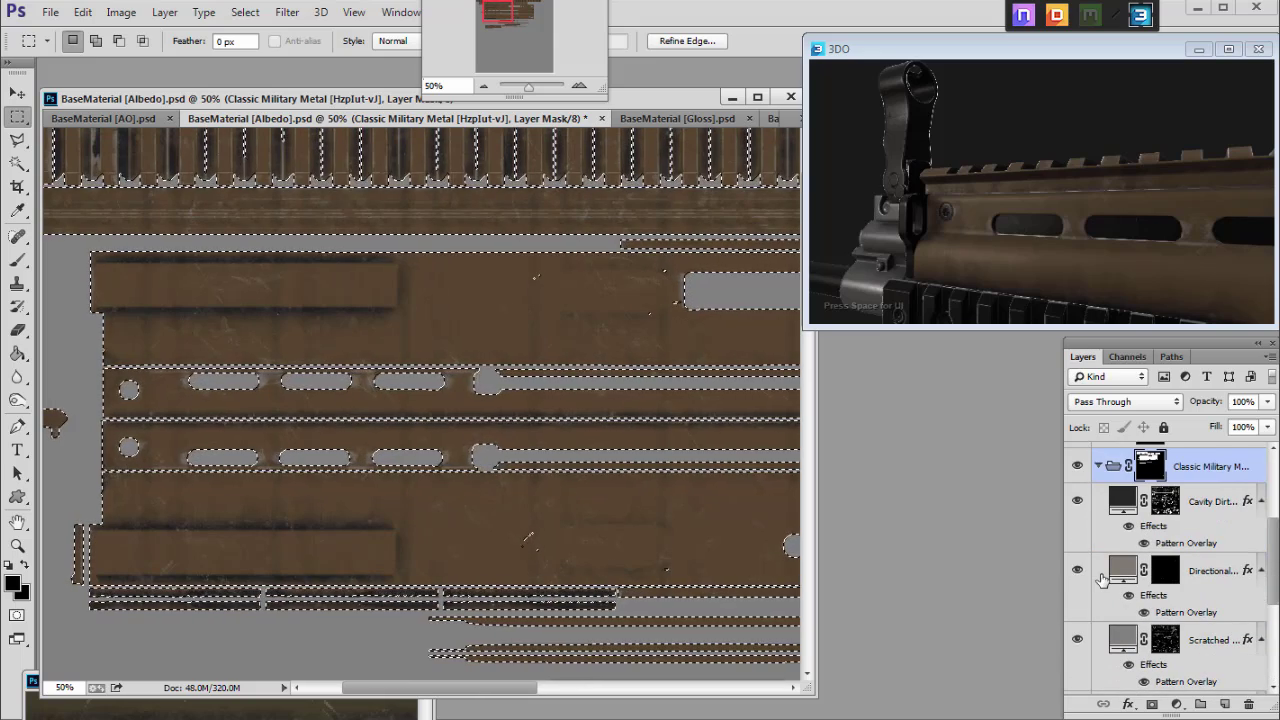
pyautogui.moveTo(504, 13); pyautogui.dragTo(533, 13)
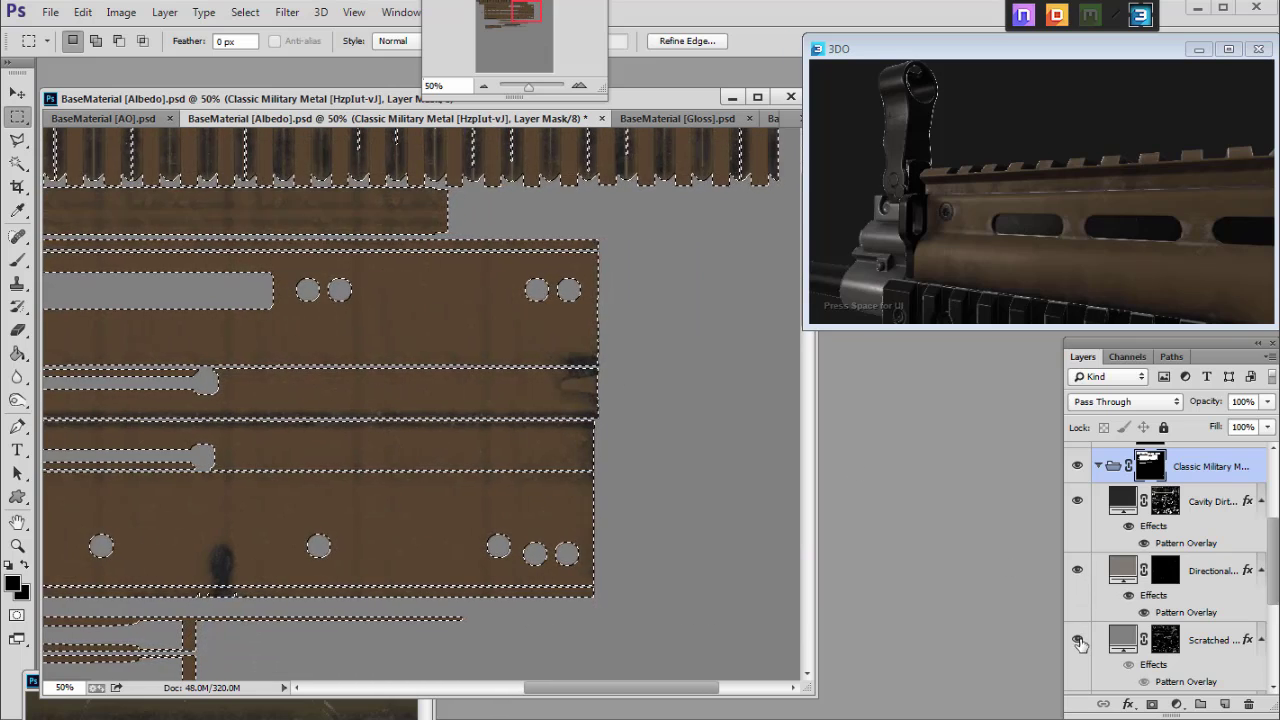
pyautogui.moveTo(524, 18); pyautogui.dragTo(504, 25)
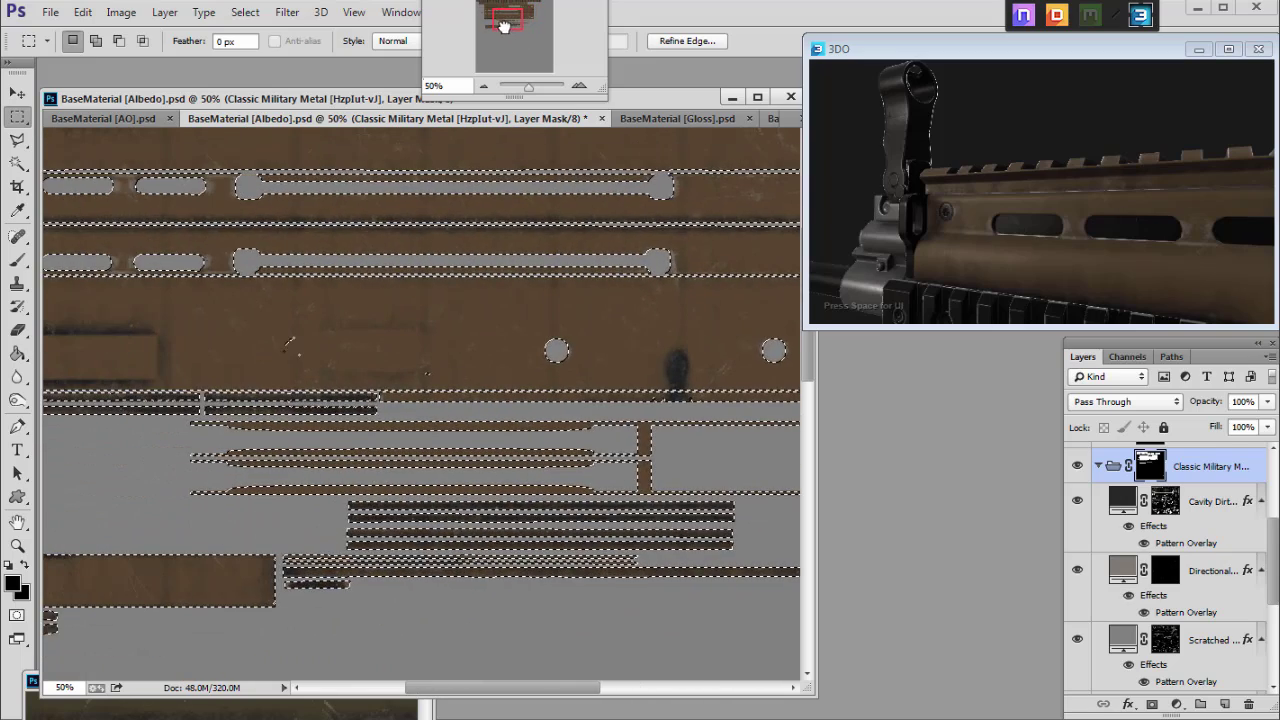
pyautogui.scroll(-2, 1153, 627)
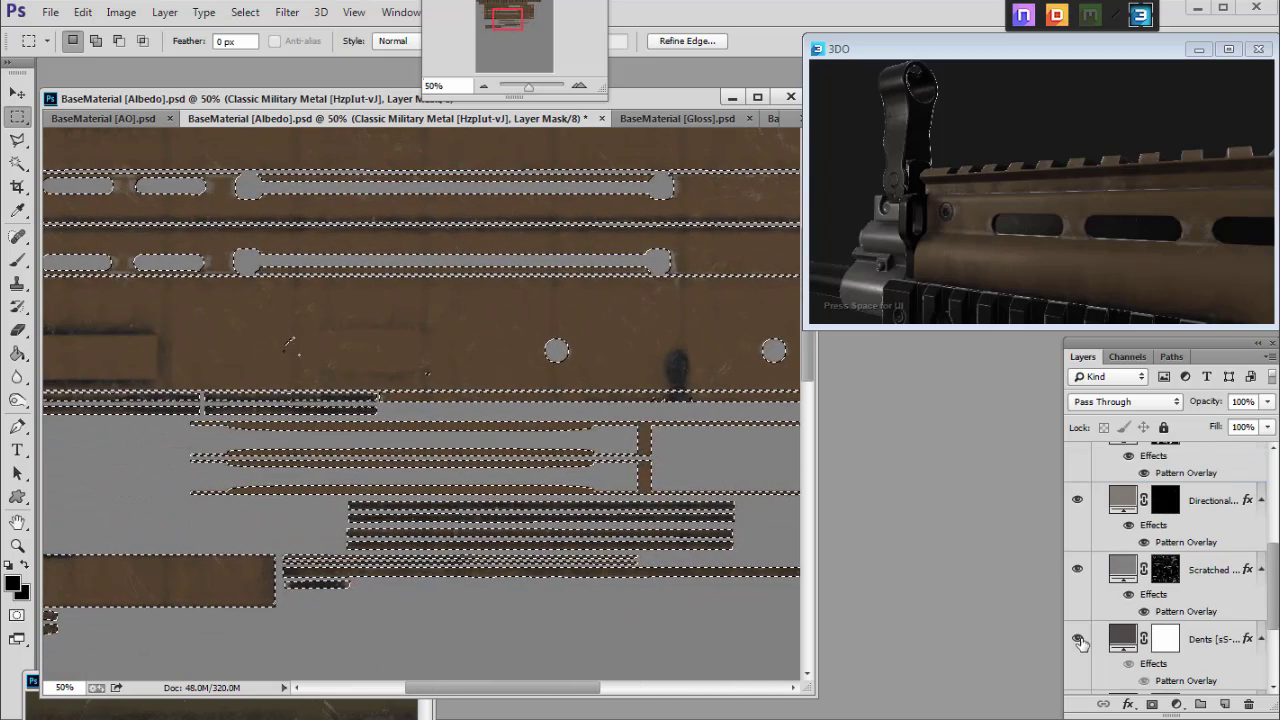
pyautogui.click(1079, 639)
pyautogui.scroll(-1, 1086, 643)
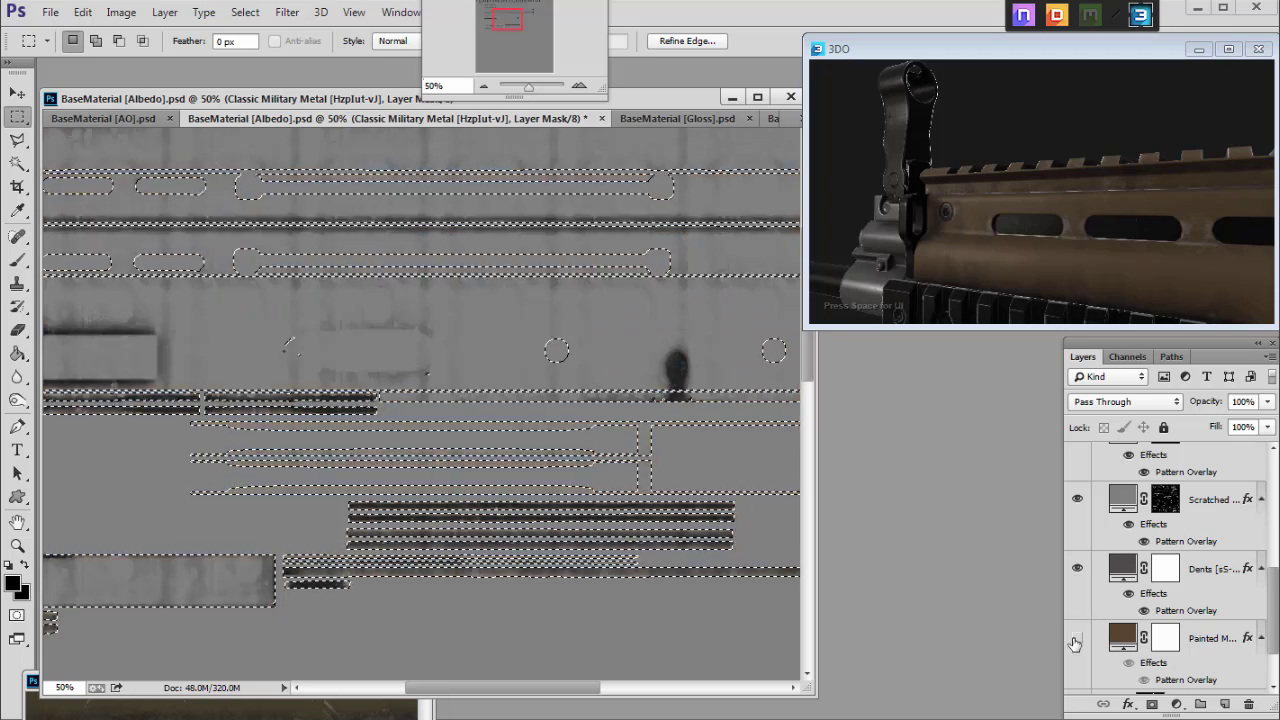
# Step: Change the Painted Metal layer's fill to a dark olive brown, #413b29
pyautogui.click(1172, 637)
pyautogui.scroll(-1, 1172, 636)
pyautogui.doubleClick(1122, 572)
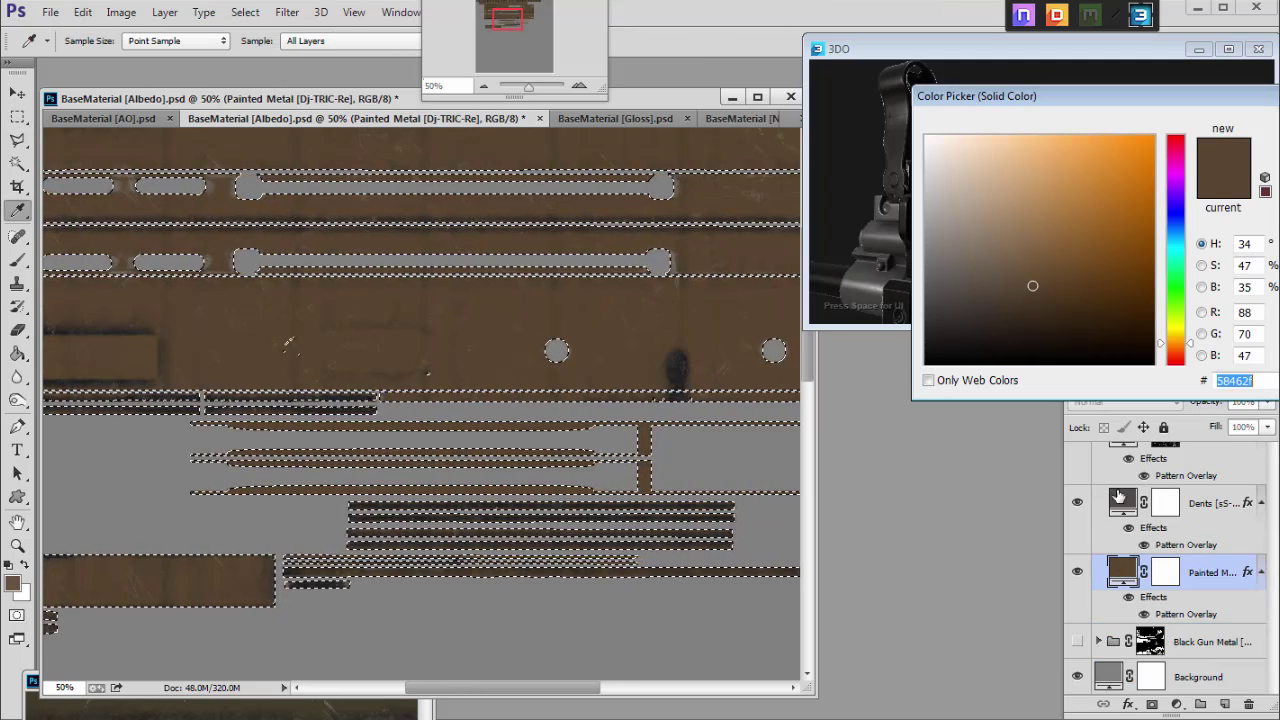
pyautogui.click(1031, 275)
pyautogui.moveTo(1176, 343); pyautogui.dragTo(1177, 326)
pyautogui.click(1010, 303)
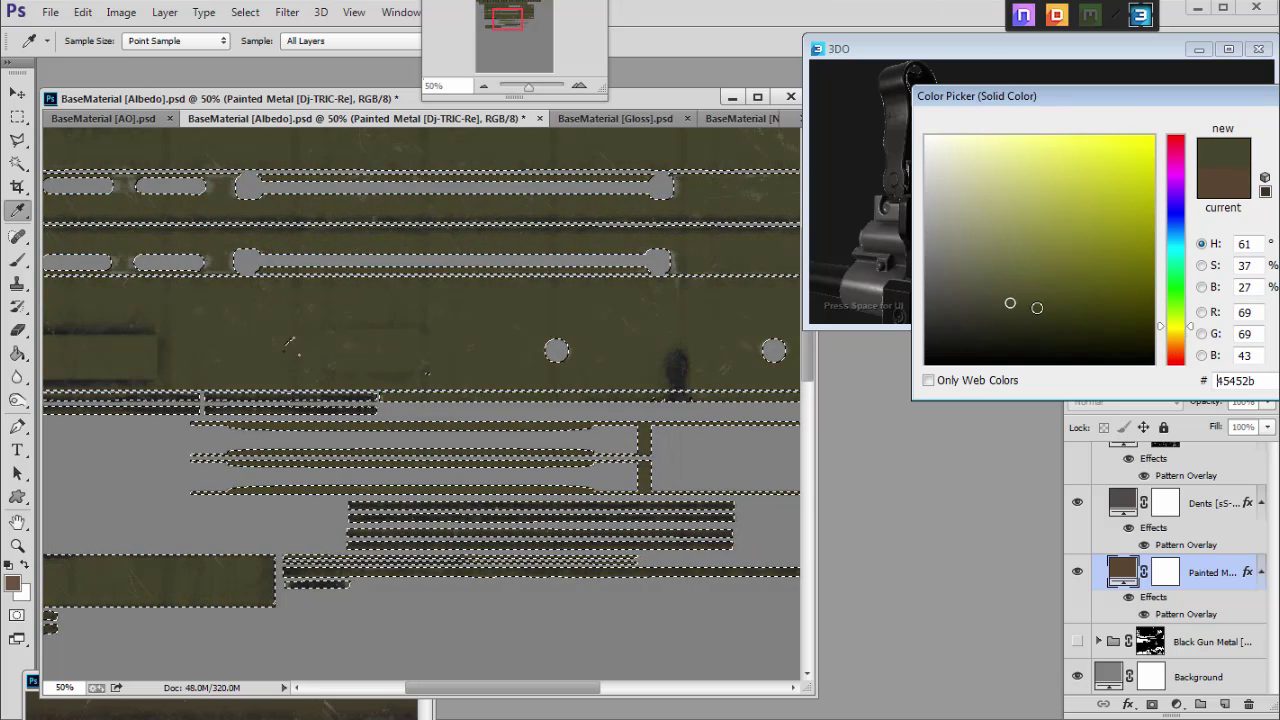
pyautogui.click(1177, 333)
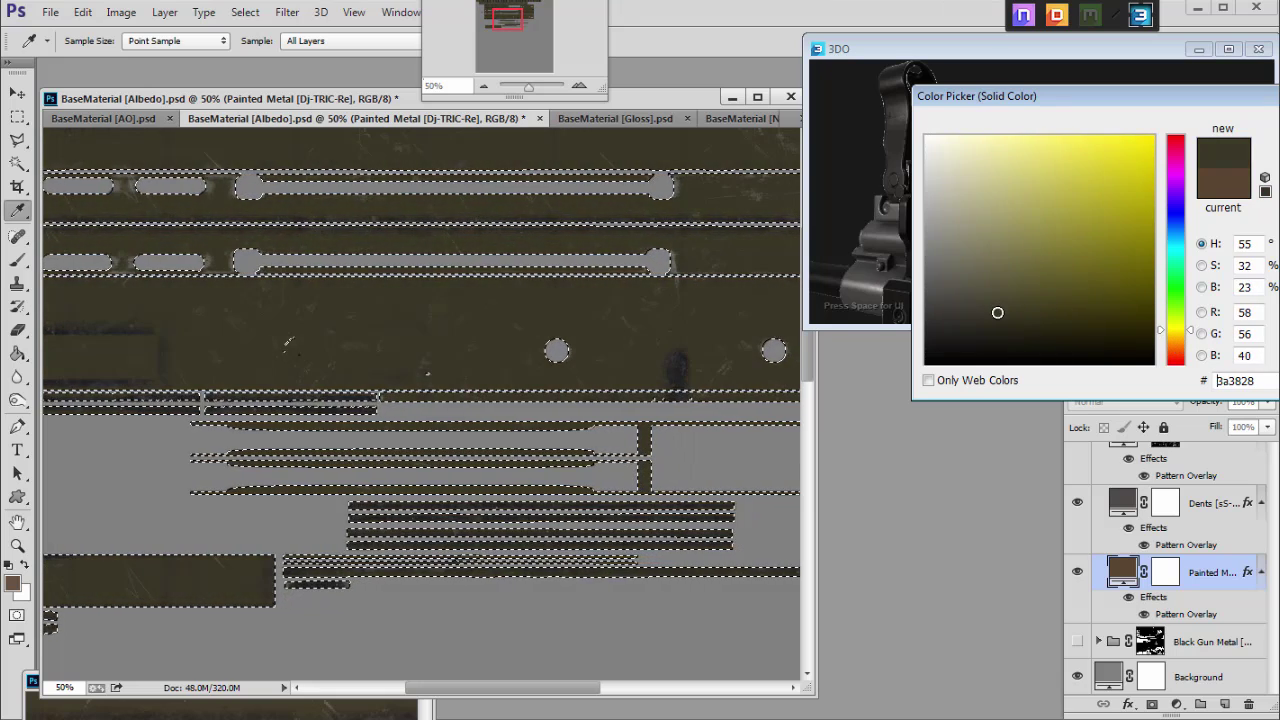
pyautogui.click(1177, 336)
pyautogui.click(1009, 306)
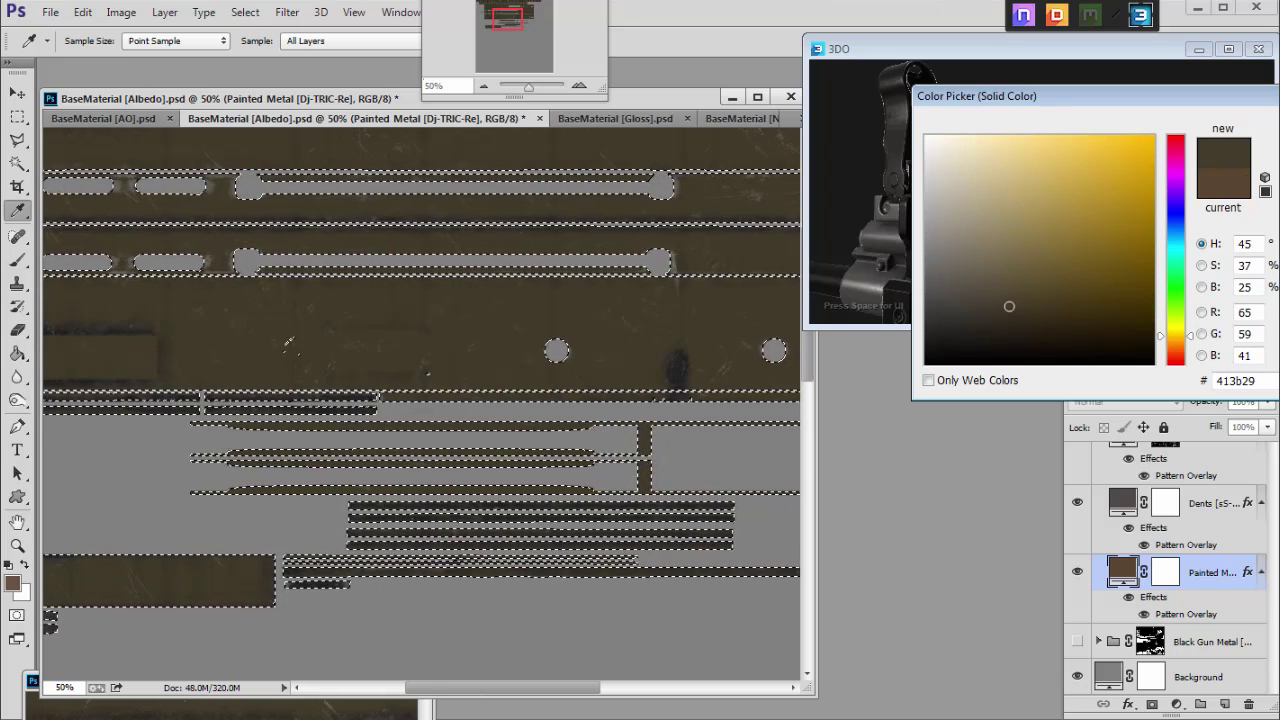
pyautogui.press('Return')
pyautogui.press('m')
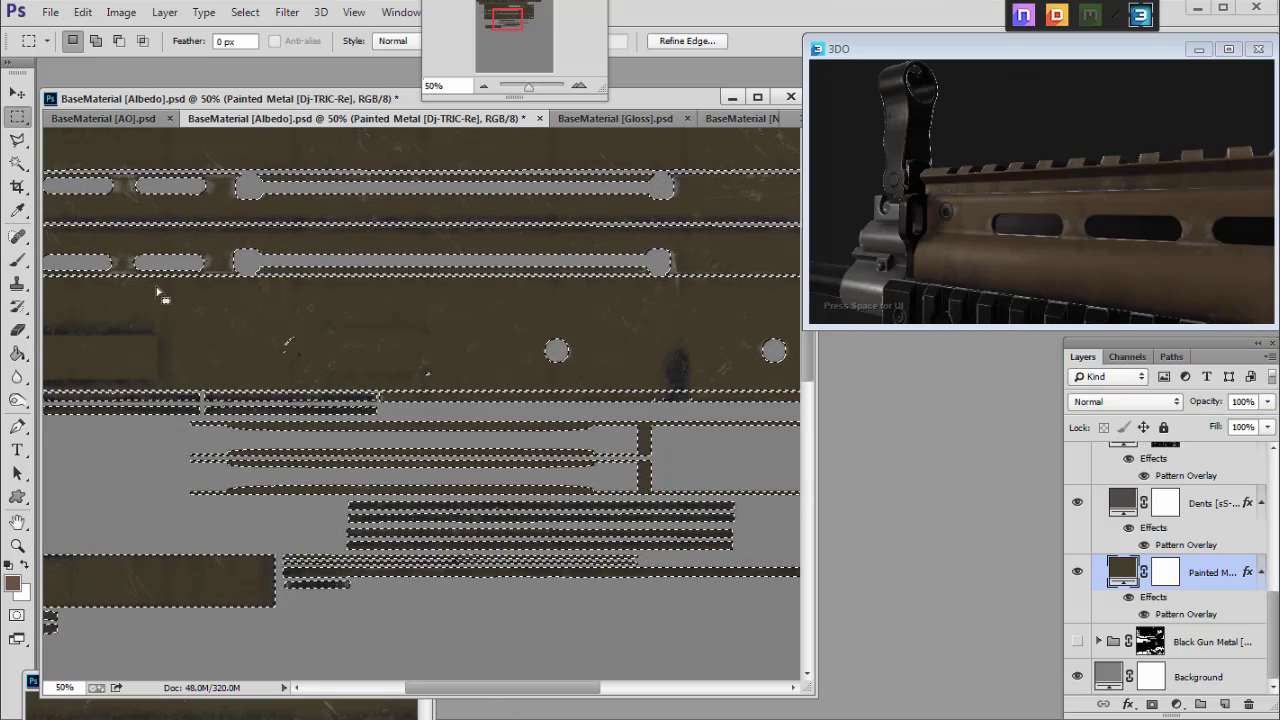
# Step: Clear the selection and hide the Dents layer of the Classic Military Metal group
pyautogui.moveTo(508, 22); pyautogui.dragTo(493, 12)
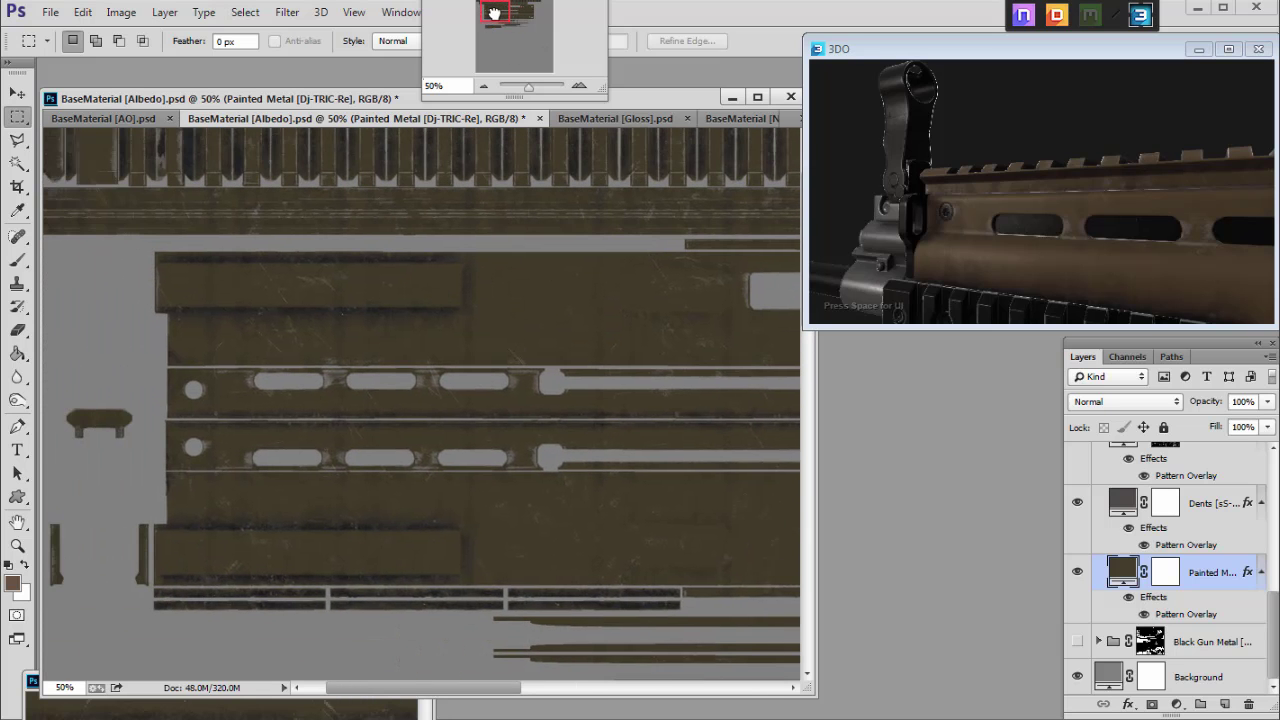
pyautogui.click(1118, 503)
pyautogui.scroll(1, 1100, 523)
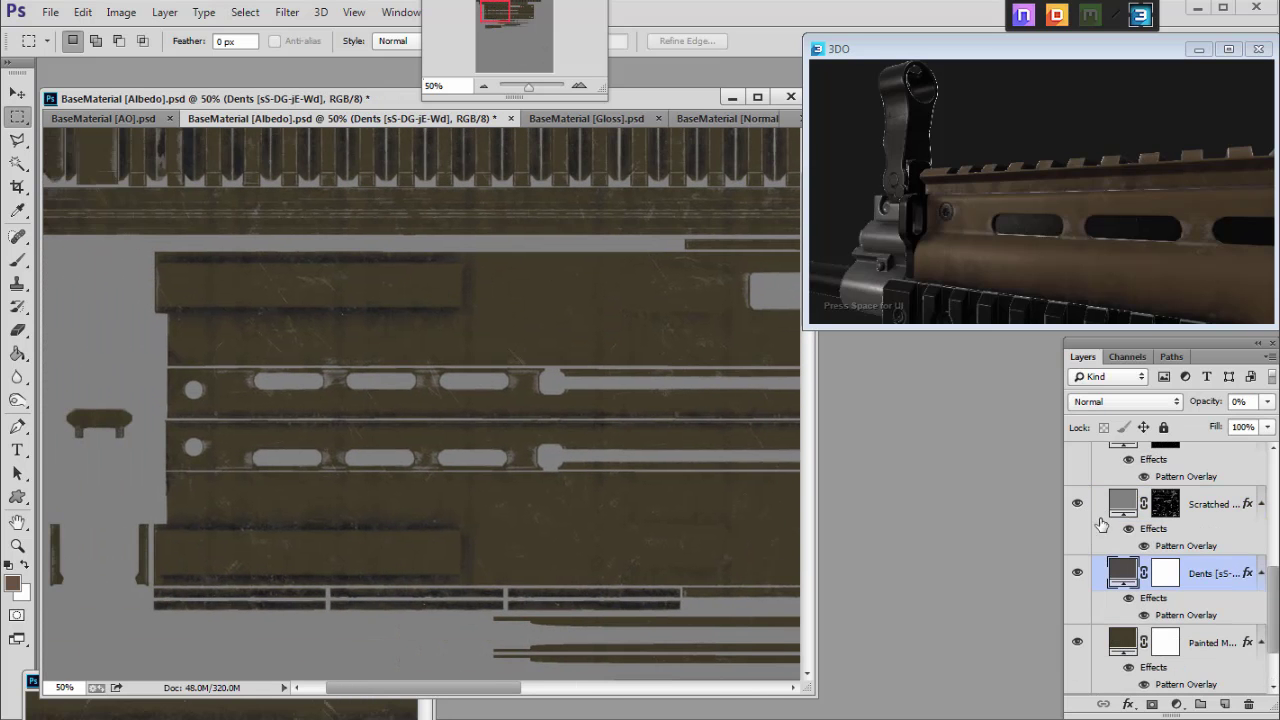
pyautogui.click(1078, 575)
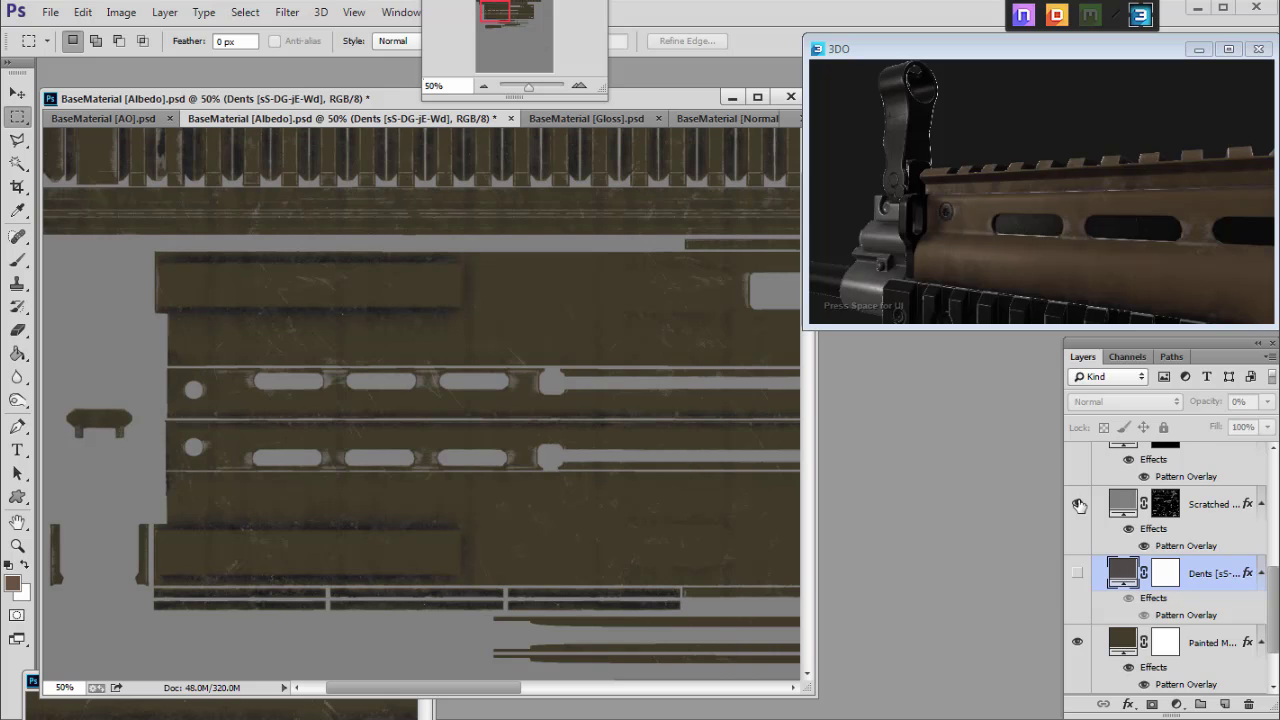
# Step: Try a 76% opacity and an enlarged pattern scale for the Scratched Metal layer's Pattern Overlay
pyautogui.click(1126, 507)
pyautogui.scroll(1, 1150, 545)
pyautogui.doubleClick(1183, 582)
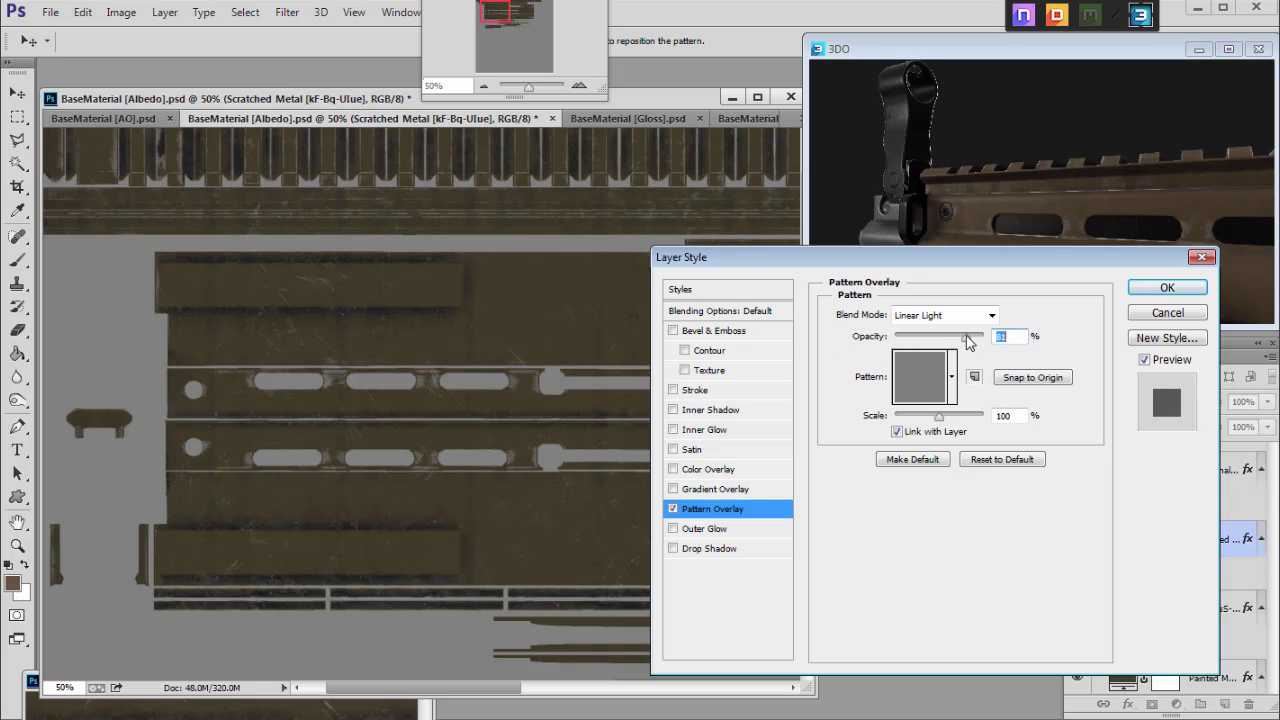
pyautogui.moveTo(939, 421); pyautogui.dragTo(965, 421)
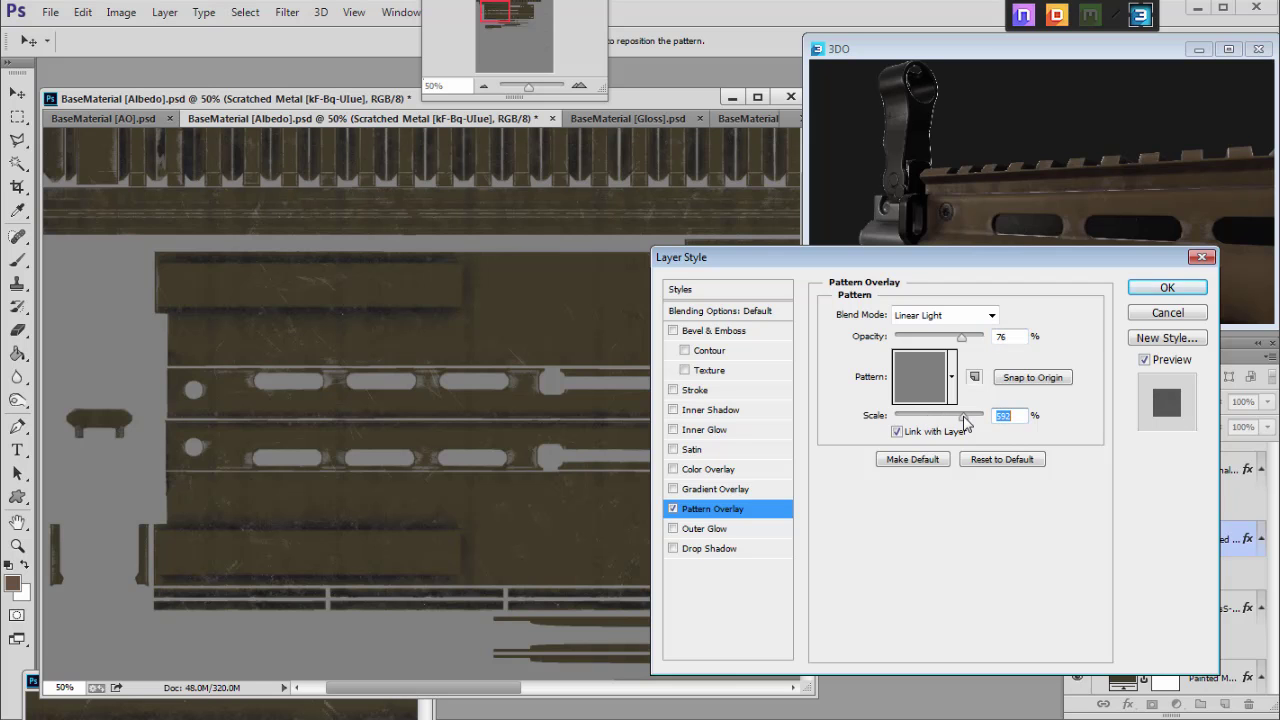
pyautogui.click(674, 509)
pyautogui.click(674, 509)
pyautogui.click(1165, 313)
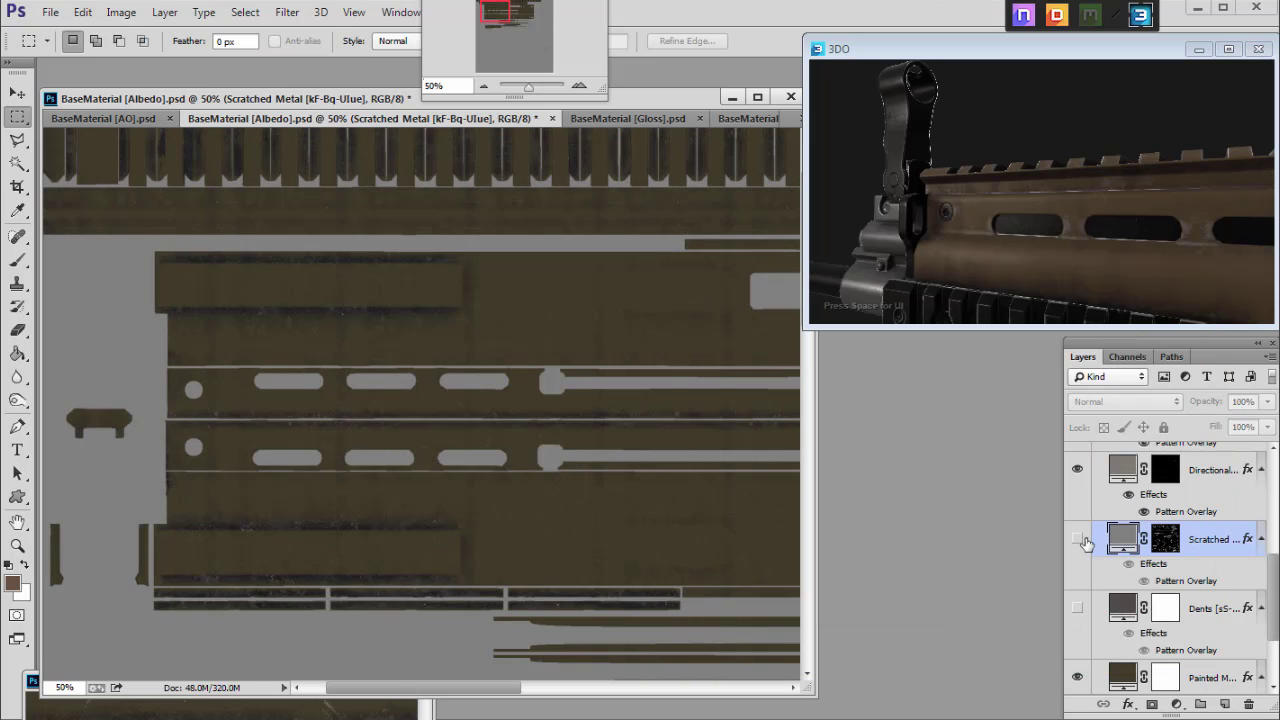
# Step: Try different feather and density amounts on the Scratched Metal layer's mask
pyautogui.click(579, 85)
pyautogui.moveTo(495, 9); pyautogui.dragTo(490, 5)
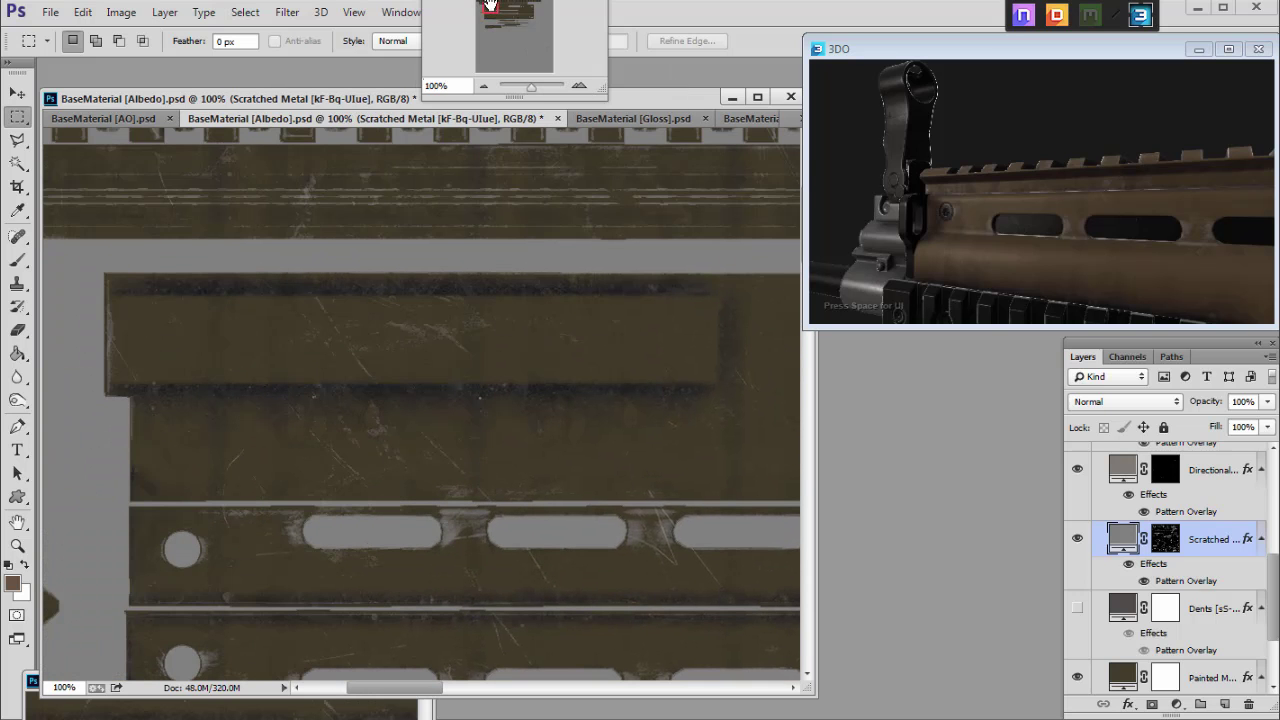
pyautogui.click(1167, 539)
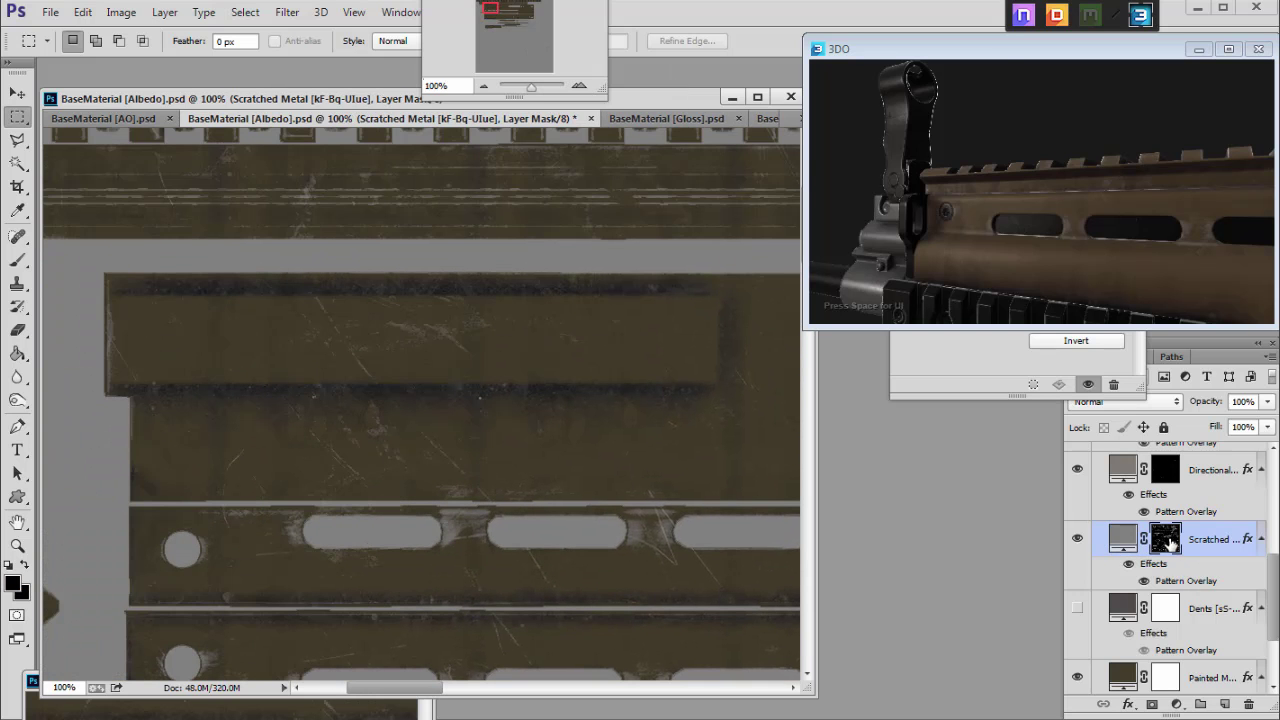
pyautogui.moveTo(1001, 55); pyautogui.dragTo(997, 320)
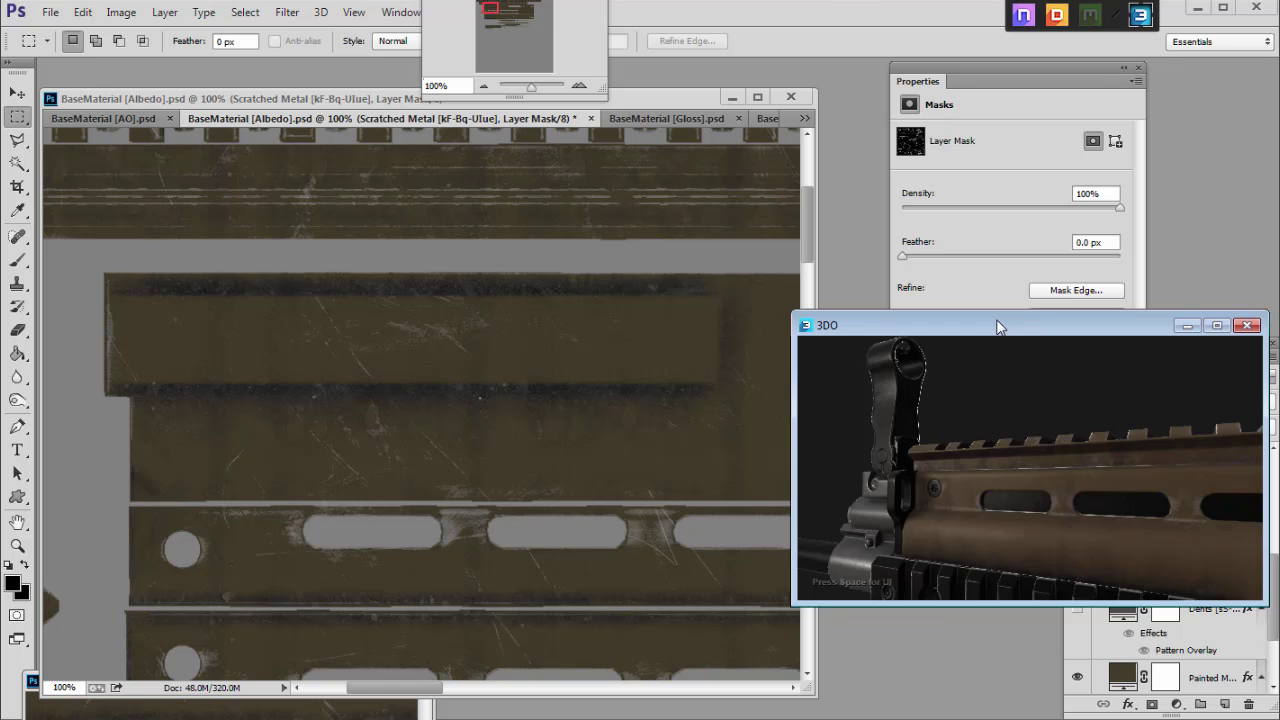
pyautogui.moveTo(990, 257); pyautogui.dragTo(902, 258)
pyautogui.moveTo(1000, 213); pyautogui.dragTo(1120, 91)
pyautogui.click(1138, 68)
pyautogui.moveTo(1030, 325); pyautogui.dragTo(1048, 58)
pyautogui.click(1121, 550)
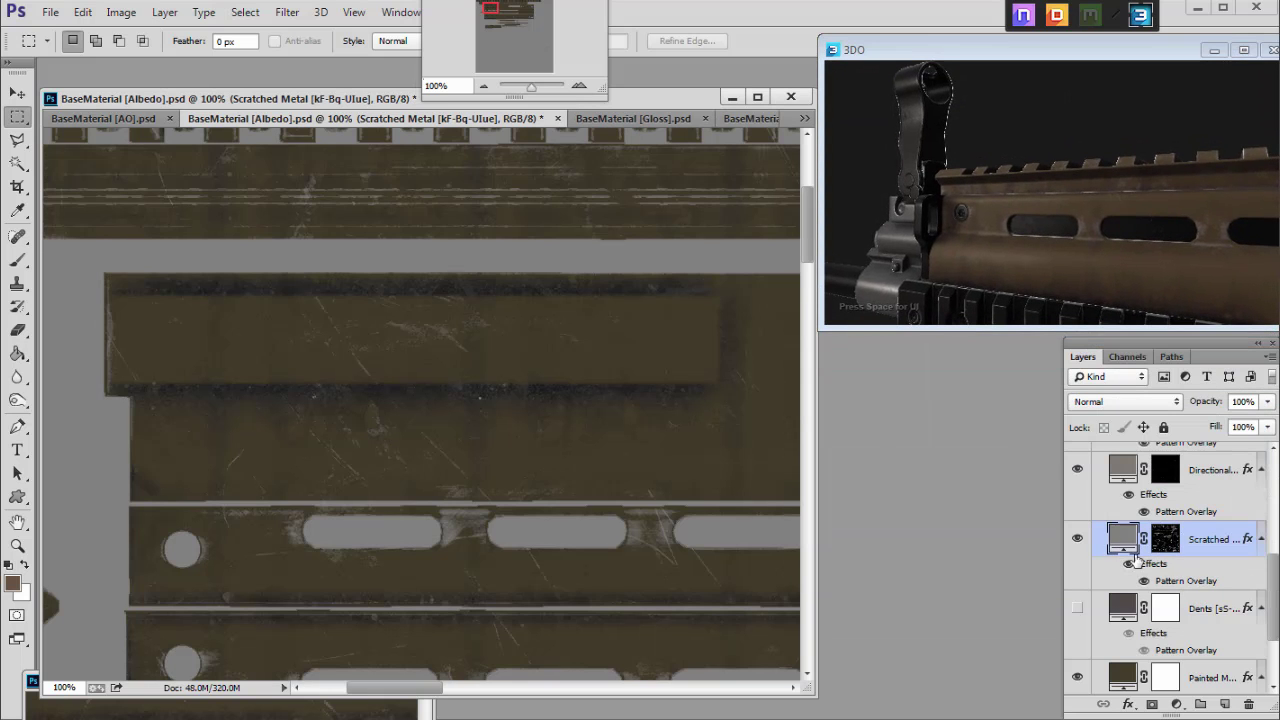
# Step: Try a larger pattern scale in the Scratched Metal layer's Pattern Overlay at 50% opacity
pyautogui.doubleClick(1174, 583)
pyautogui.click(1183, 309)
pyautogui.doubleClick(1174, 582)
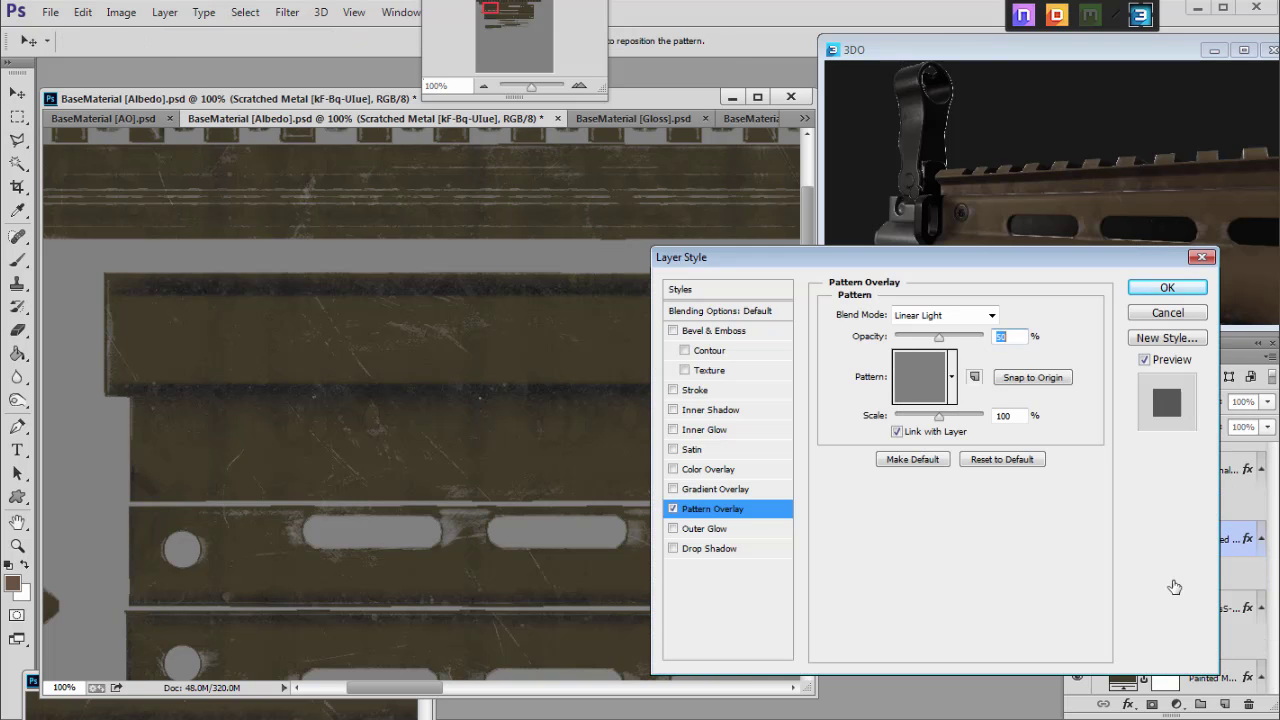
pyautogui.moveTo(958, 420)
pyautogui.mouseDown()
pyautogui.moveTo(929, 419)
pyautogui.moveTo(960, 420)
pyautogui.mouseUp()
pyautogui.click(898, 434)
pyautogui.click(898, 433)
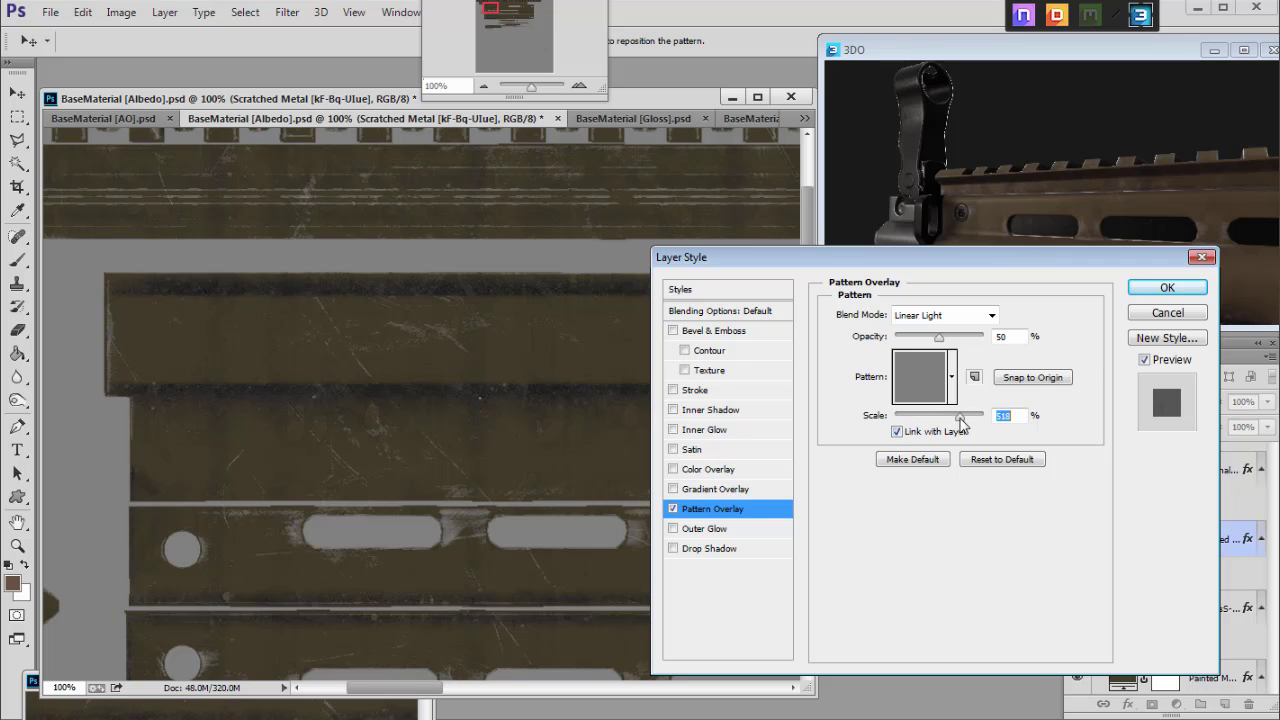
# Step: Try several alternative grey texture patterns for the Scratched Metal layer's Pattern Overlay
pyautogui.click(951, 377)
pyautogui.click(892, 357)
pyautogui.click(894, 330)
pyautogui.click(894, 302)
pyautogui.click(953, 300)
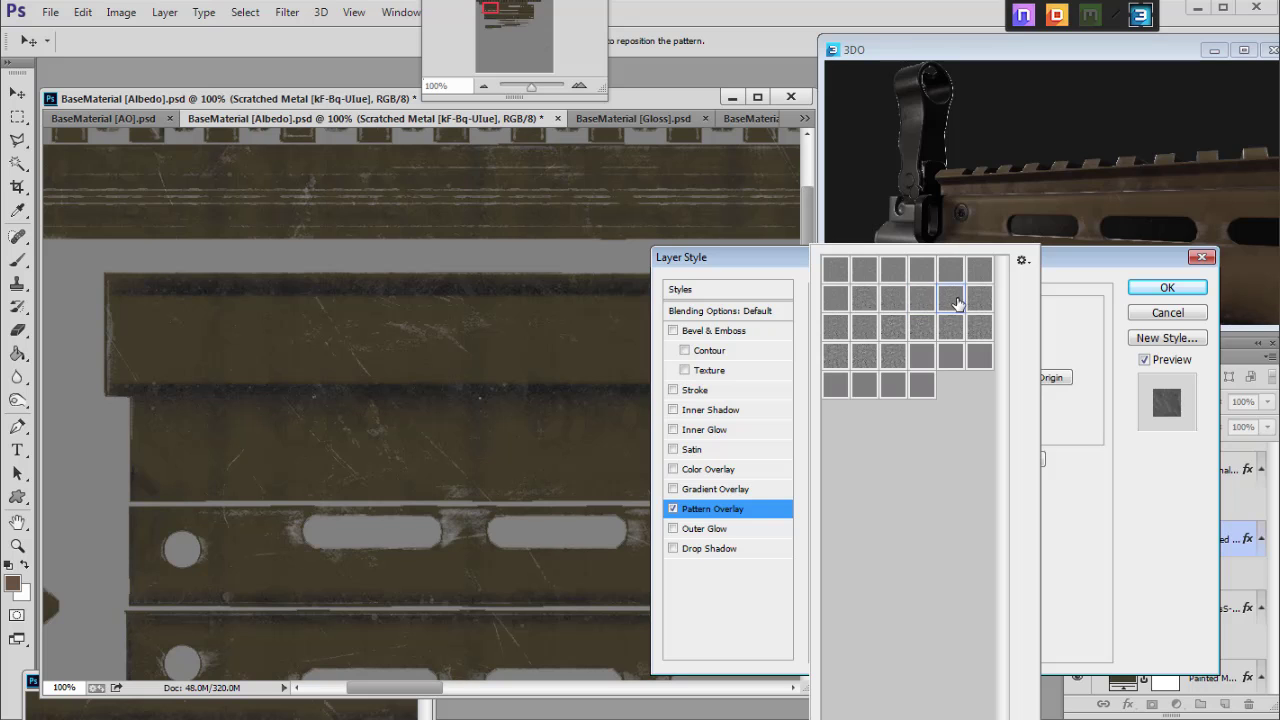
pyautogui.click(980, 357)
pyautogui.click(900, 328)
pyautogui.click(922, 299)
pyautogui.click(925, 281)
pyautogui.click(1094, 497)
pyautogui.click(1147, 316)
# Step: Compare the albedo with the Cavity Dirt, Directional and Scratched Metal layers shown and hidden
pyautogui.scroll(1, 1121, 562)
pyautogui.click(1080, 506)
pyautogui.click(1080, 507)
pyautogui.scroll(1, 1081, 528)
pyautogui.click(1078, 645)
pyautogui.click(1078, 577)
pyautogui.moveTo(1077, 578); pyautogui.dragTo(1078, 650)
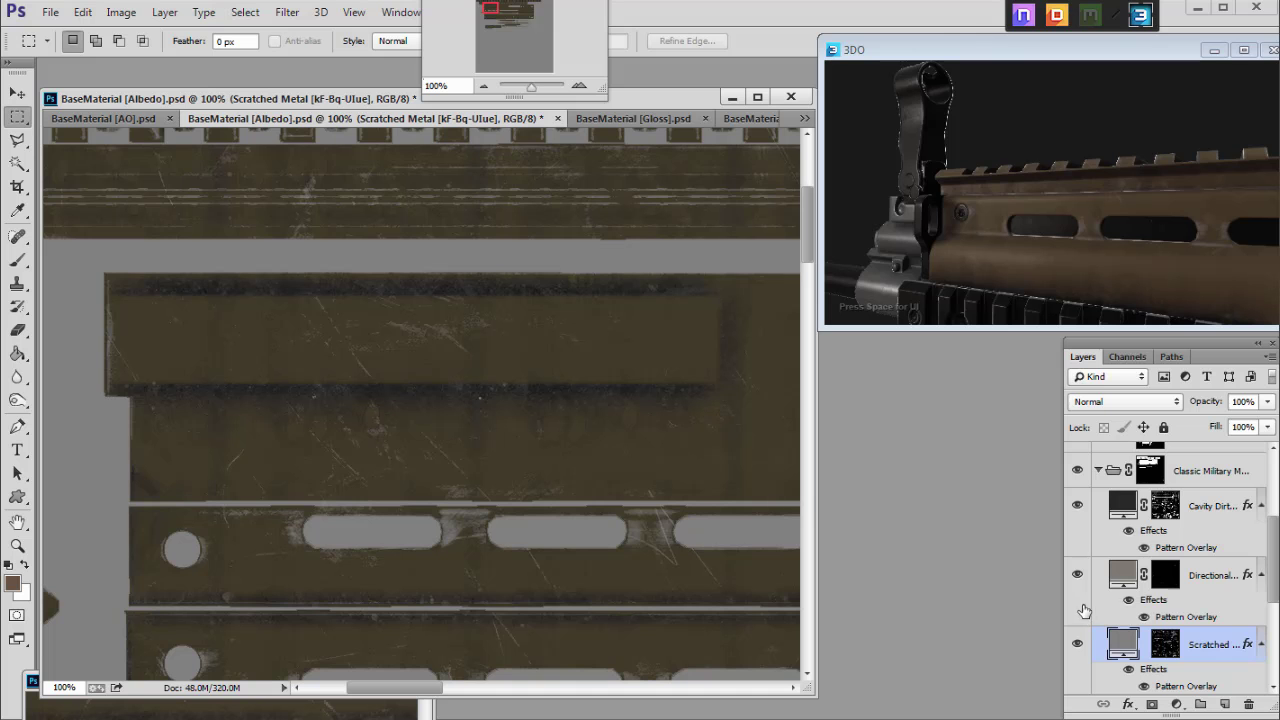
# Step: Darken the Cavity Dirt layer's fill colour and set the layer's opacity to 55%
pyautogui.moveTo(490, 9); pyautogui.dragTo(489, 17)
pyautogui.doubleClick(1121, 505)
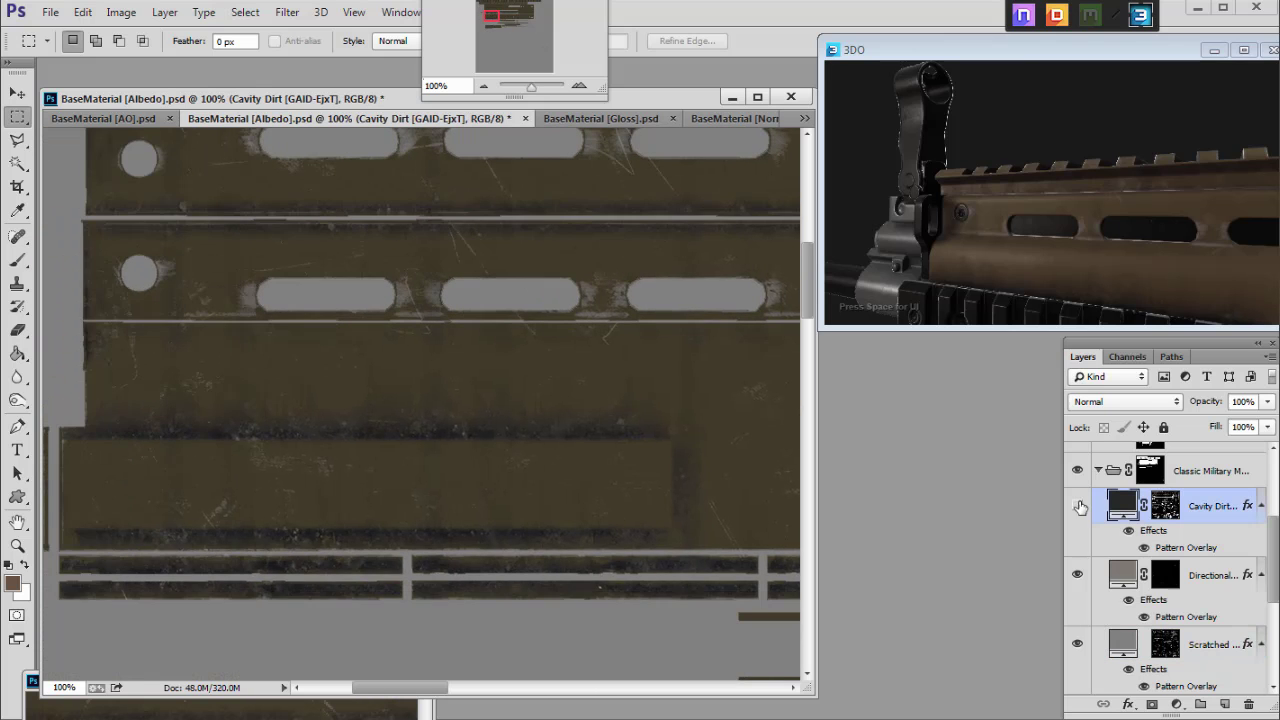
pyautogui.moveTo(934, 302); pyautogui.dragTo(926, 329)
pyautogui.click(1279, 136)
pyautogui.click(1267, 401)
pyautogui.moveTo(1266, 421); pyautogui.dragTo(1229, 428)
# Step: Darken the Scratched Metal layer's fill to a near-black neutral grey
pyautogui.moveTo(513, 22); pyautogui.dragTo(532, 14)
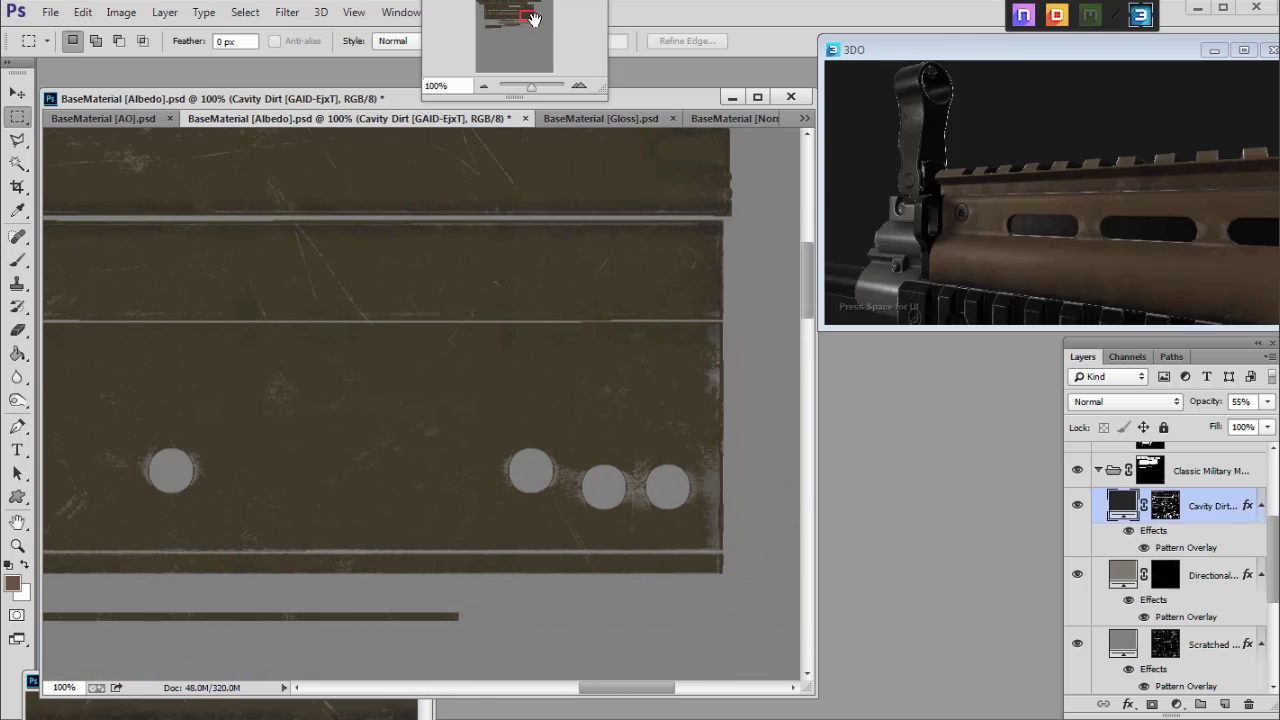
pyautogui.scroll(-3, 1128, 575)
pyautogui.doubleClick(1125, 540)
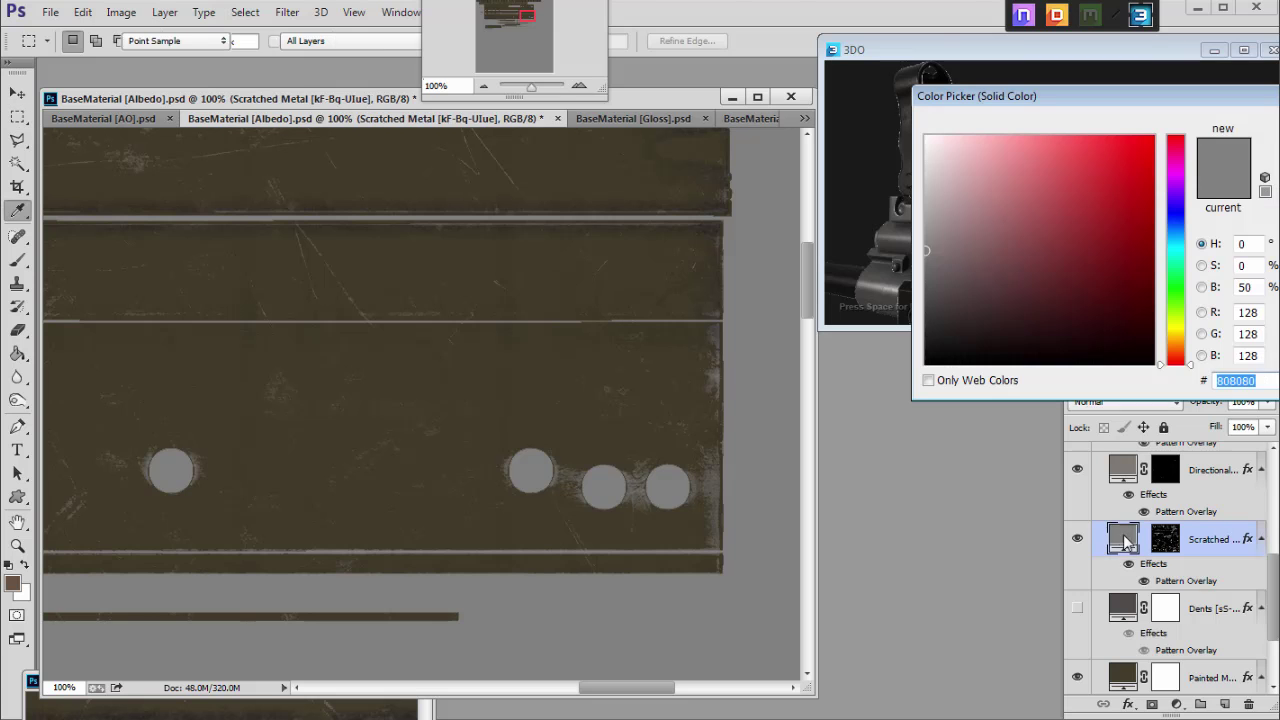
pyautogui.moveTo(935, 235); pyautogui.dragTo(924, 338)
pyautogui.press('Return')
pyautogui.press('m')
pyautogui.moveTo(518, 16); pyautogui.dragTo(548, 38)
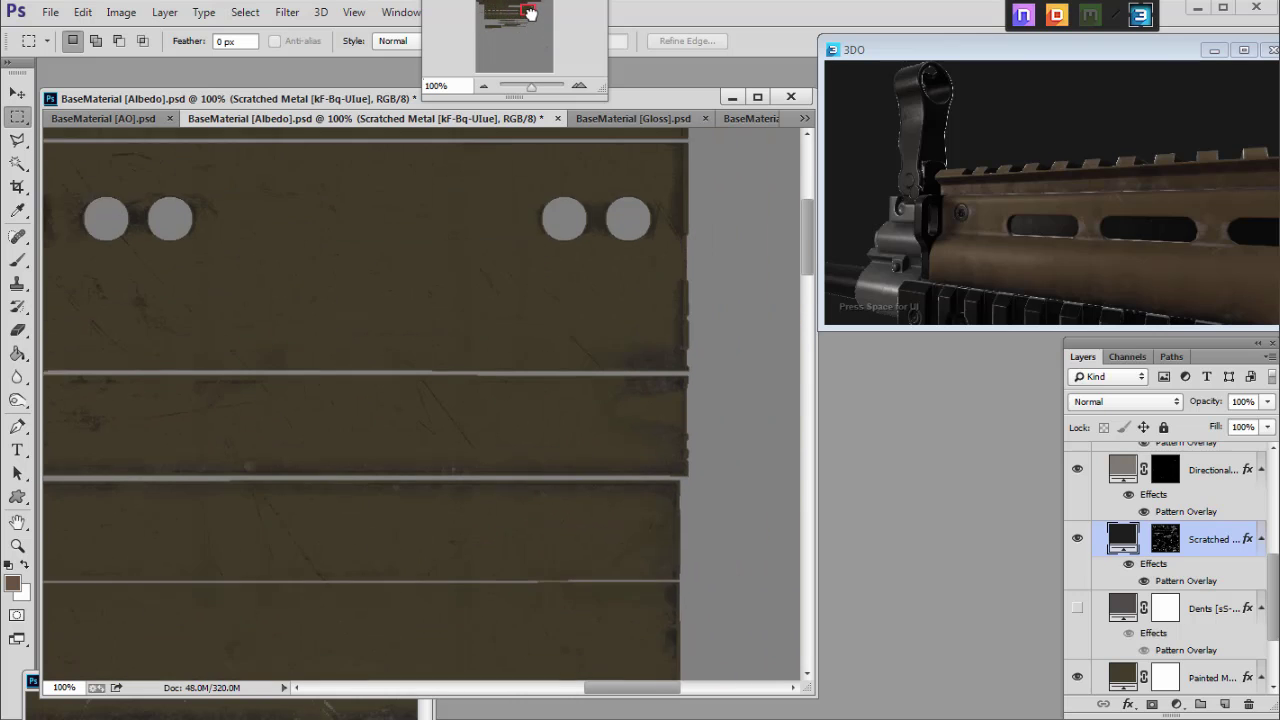
pyautogui.doubleClick(1127, 541)
pyautogui.moveTo(937, 326); pyautogui.dragTo(922, 348)
pyautogui.press('Return')
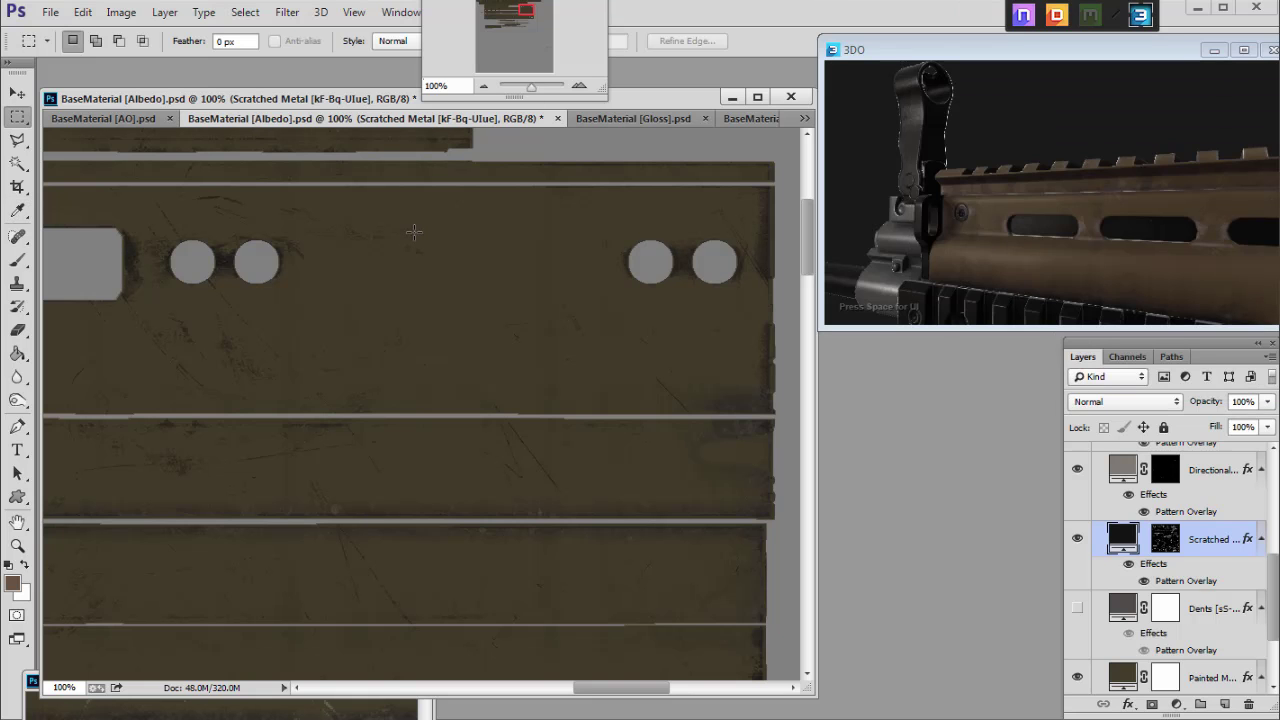
# Step: Save the albedo document and inspect the brown rail up close in the 3DO preview
pyautogui.hotkey('ctrl', 's')
pyautogui.moveTo(1000, 214); pyautogui.dragTo(1089, 229)
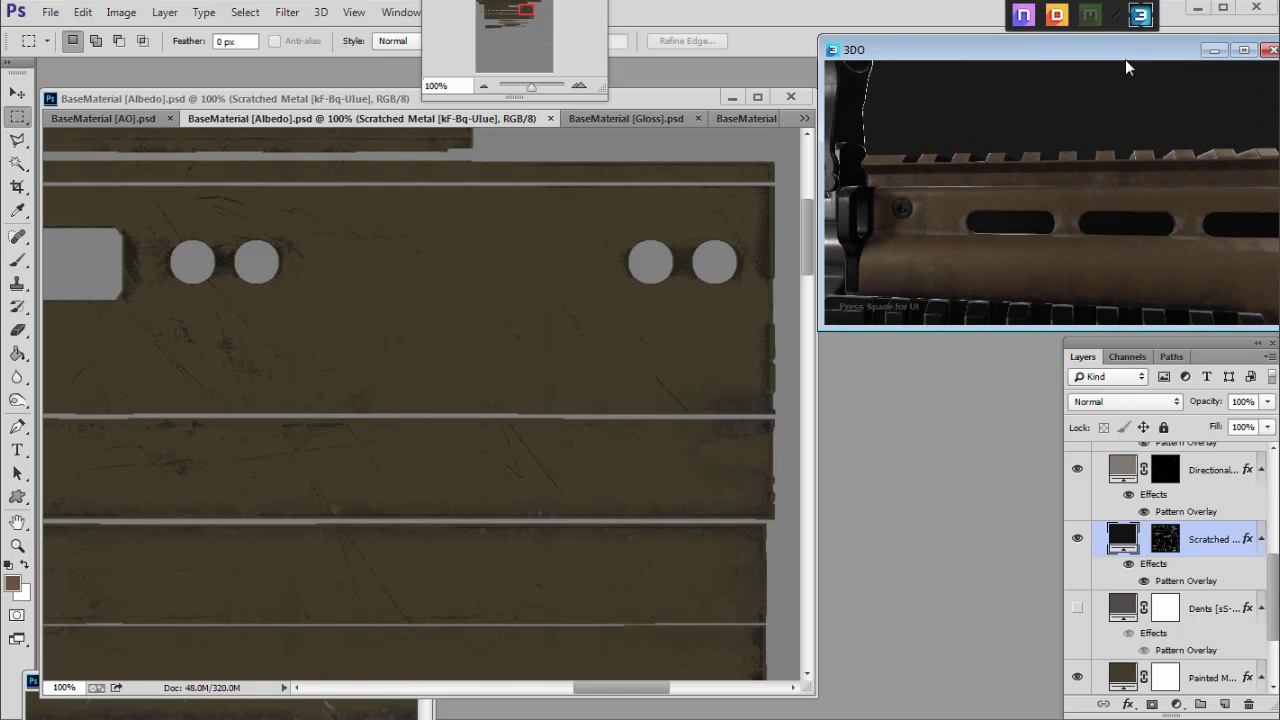
# Step: Open DDO, reload the updated textures into the 3DO preview and inspect the rifle's receiver and top rail
pyautogui.press('space')
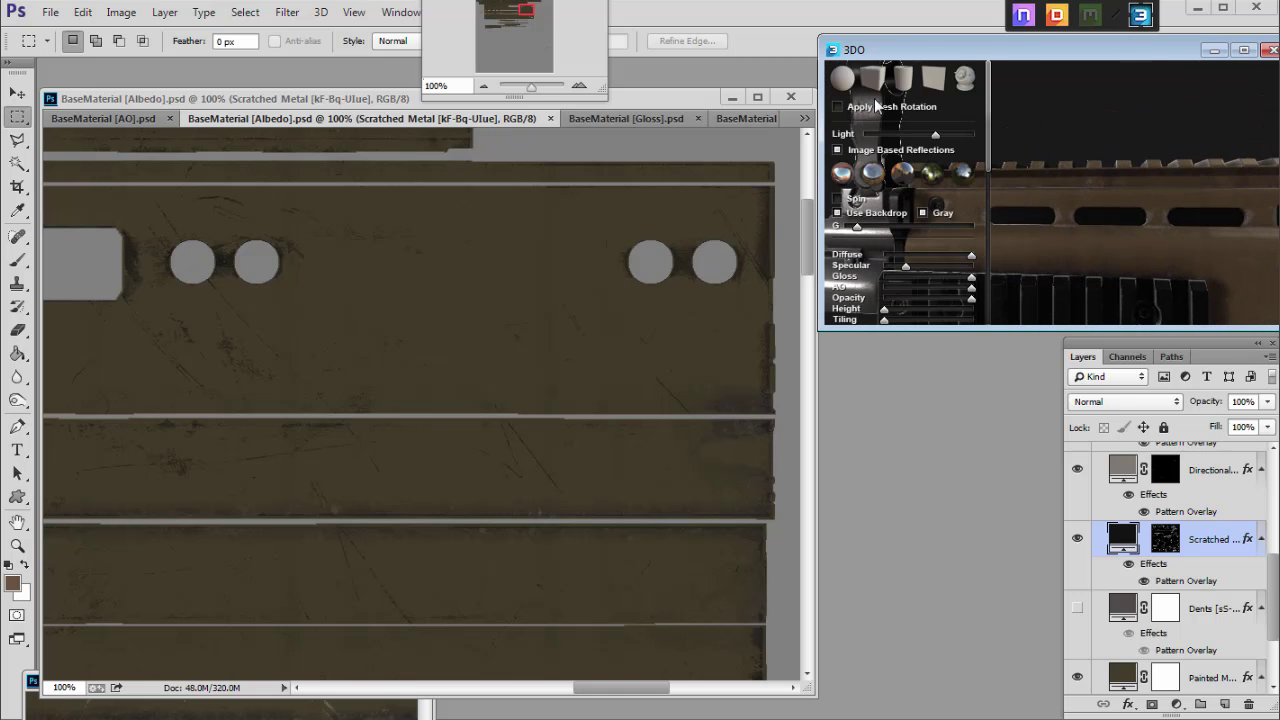
pyautogui.moveTo(990, 88); pyautogui.dragTo(986, 257)
pyautogui.click(1141, 16)
pyautogui.click(1141, 16)
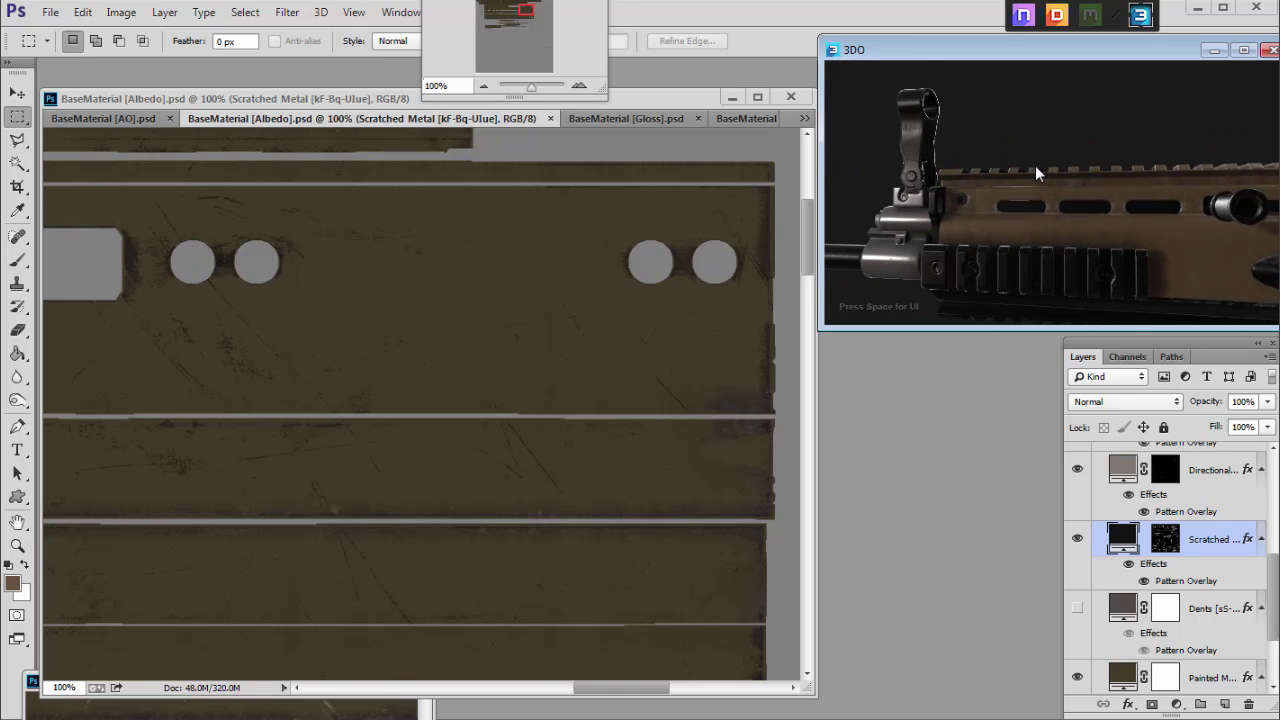
pyautogui.click(1058, 16)
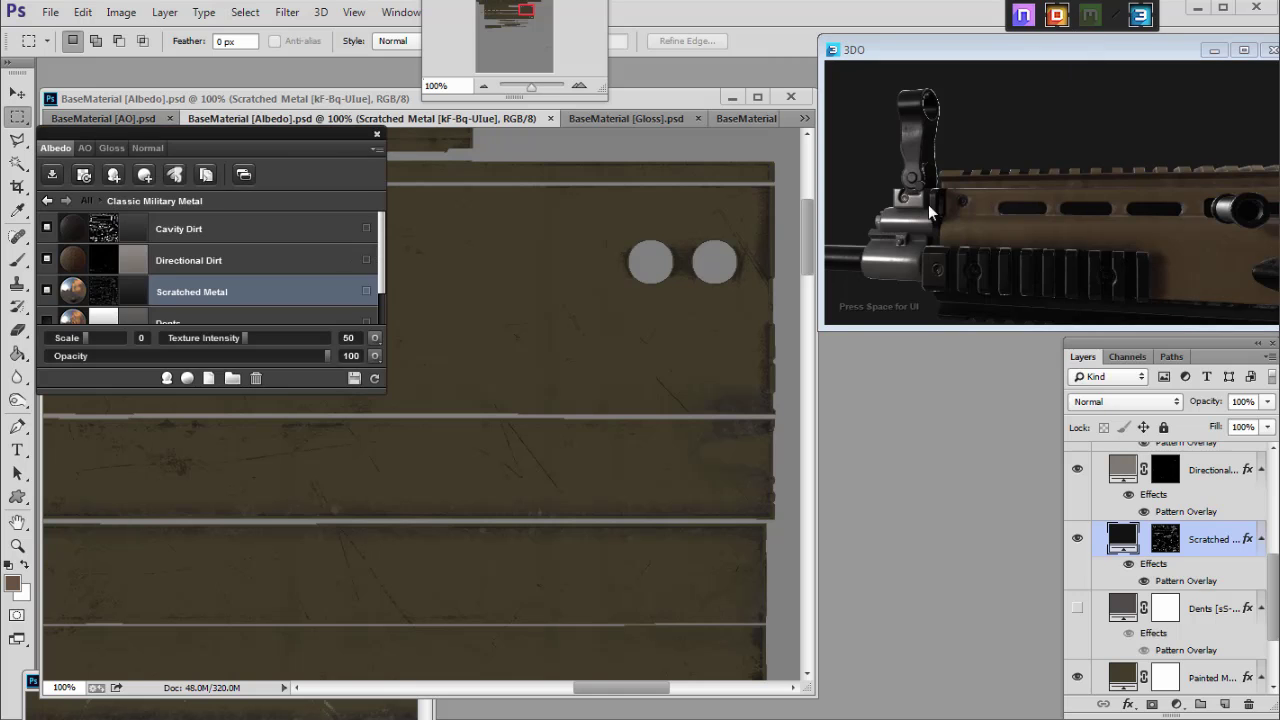
pyautogui.moveTo(263, 140); pyautogui.dragTo(602, 138)
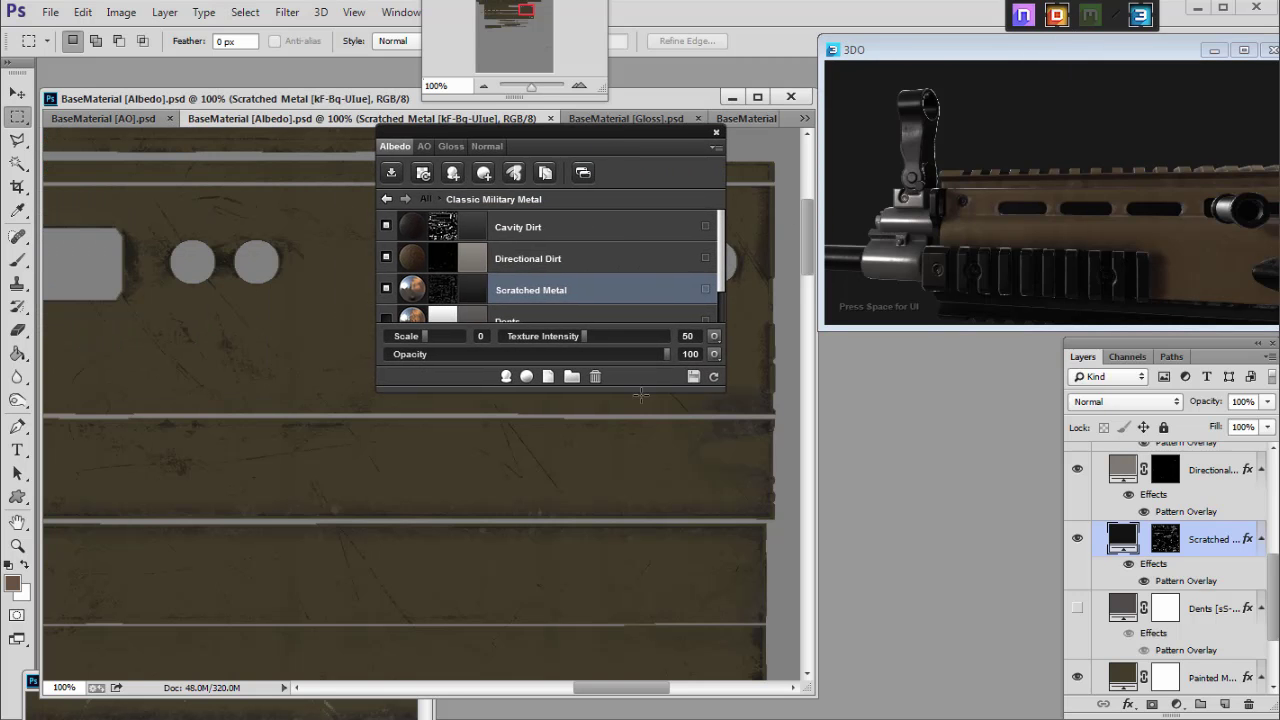
pyautogui.click(713, 377)
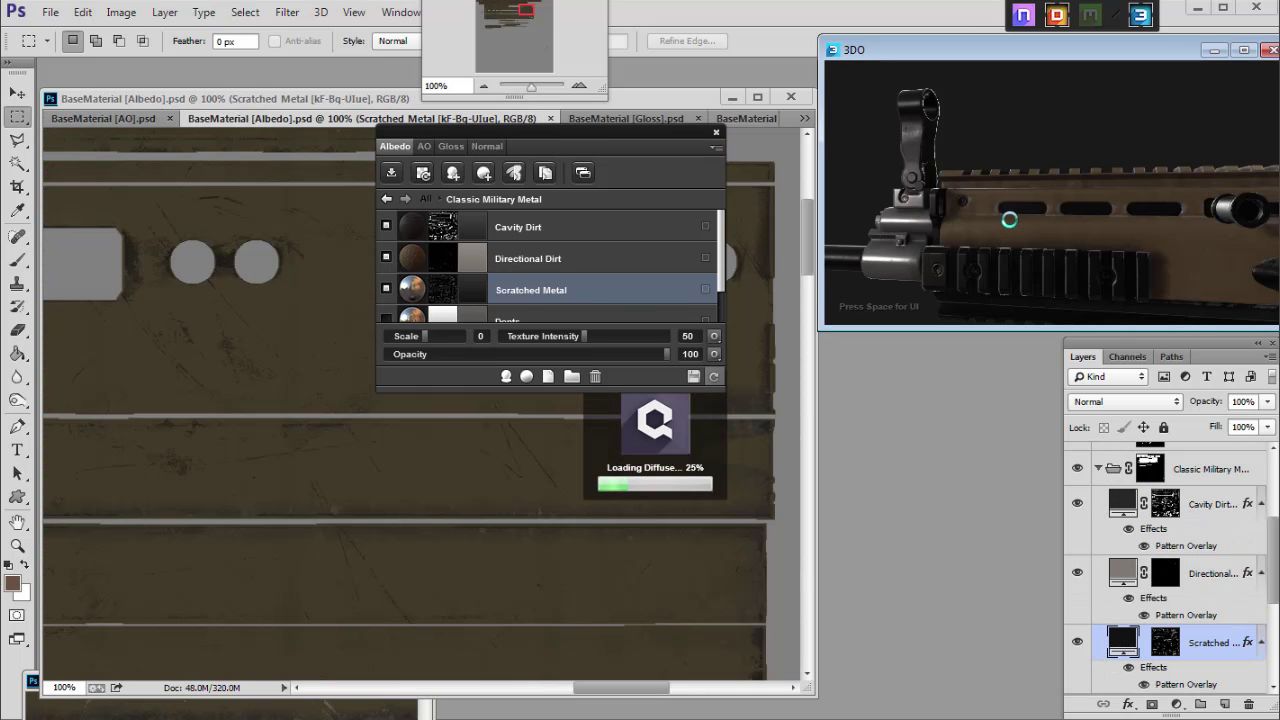
pyautogui.moveTo(1028, 221); pyautogui.dragTo(997, 181)
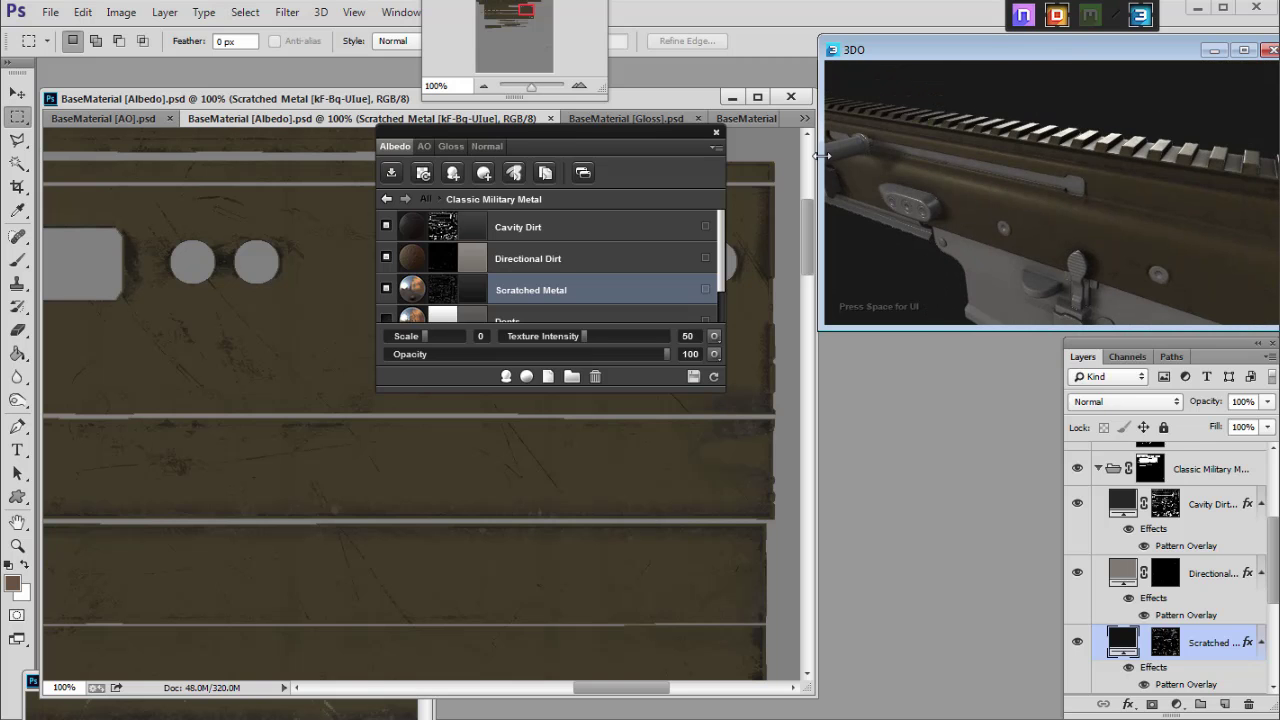
# Step: Look through the Gloss and Normal maps of Classic Military Metal, return to the albedo's full material list and inspect the receiver in 3DO
pyautogui.click(424, 146)
pyautogui.click(451, 146)
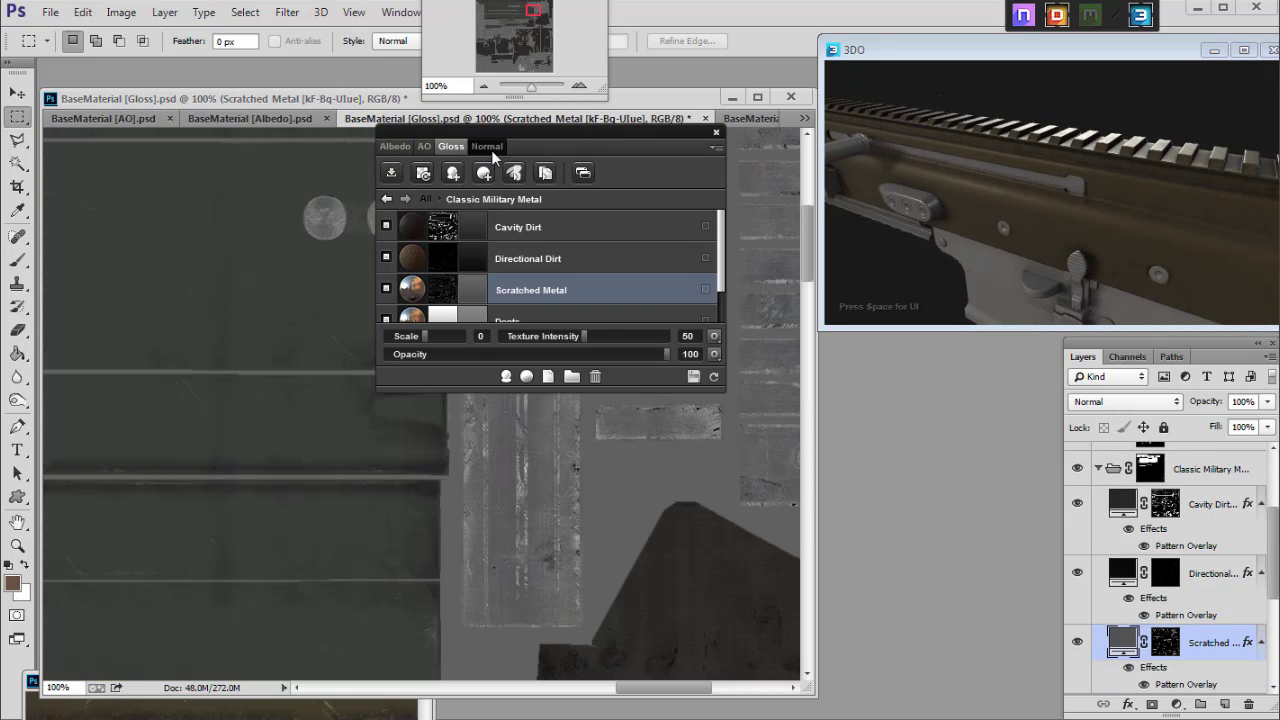
pyautogui.click(487, 146)
pyautogui.click(395, 146)
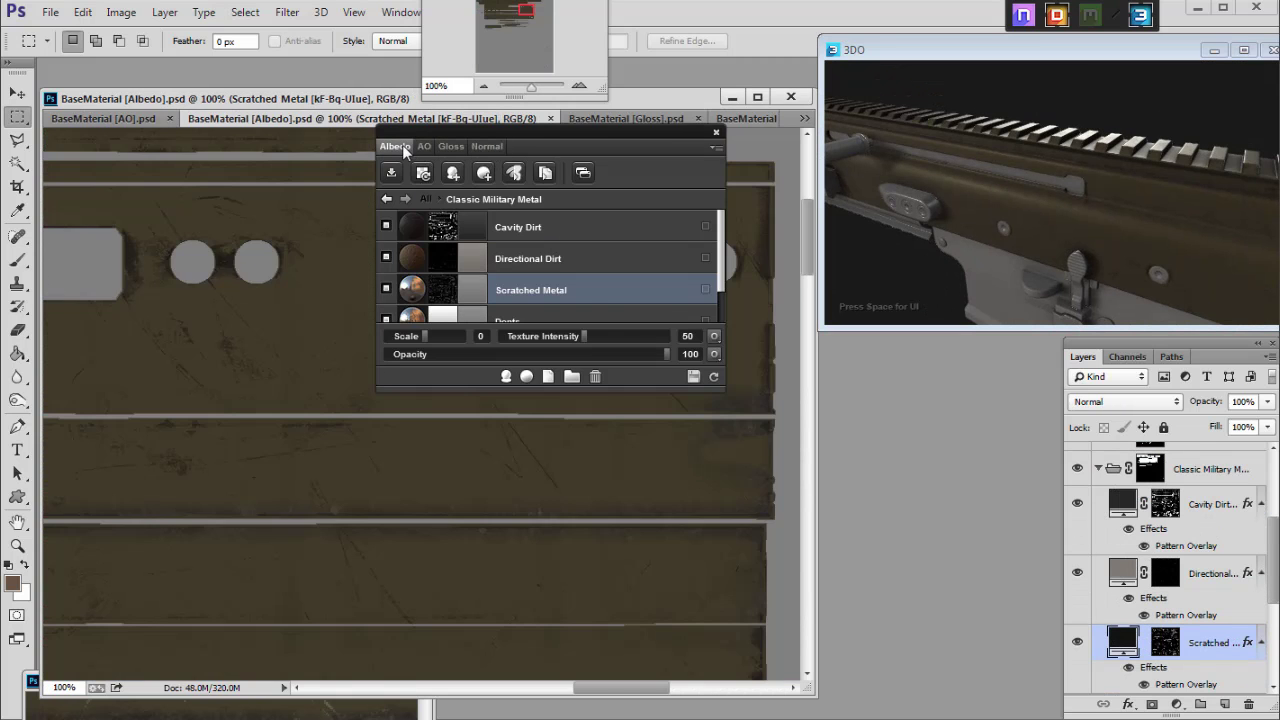
pyautogui.click(387, 202)
pyautogui.scroll(-2, 565, 264)
pyautogui.moveTo(918, 201); pyautogui.dragTo(877, 212)
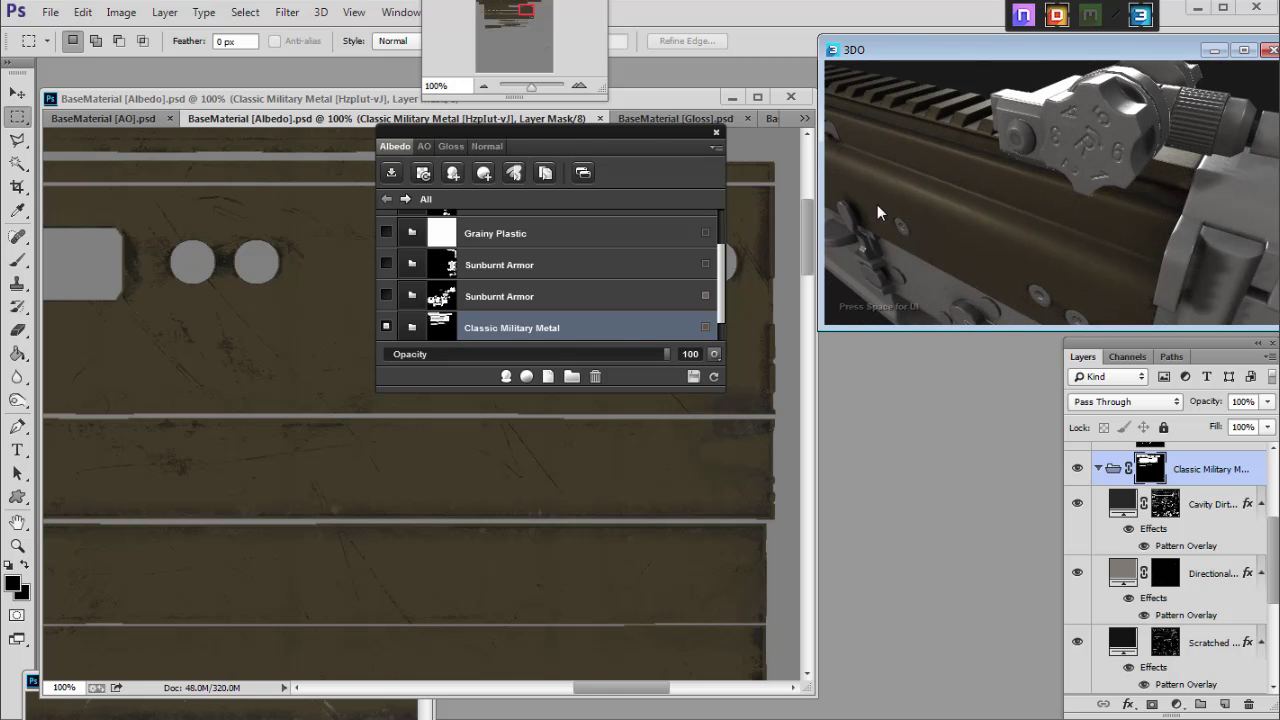
# Step: Close the DDO window and target the Scratched Metal layer's mask for brush painting on the wide rail pieces at 200% zoom
pyautogui.click(716, 132)
pyautogui.click(662, 99)
pyautogui.moveTo(604, 688); pyautogui.dragTo(463, 688)
pyautogui.click(1122, 504)
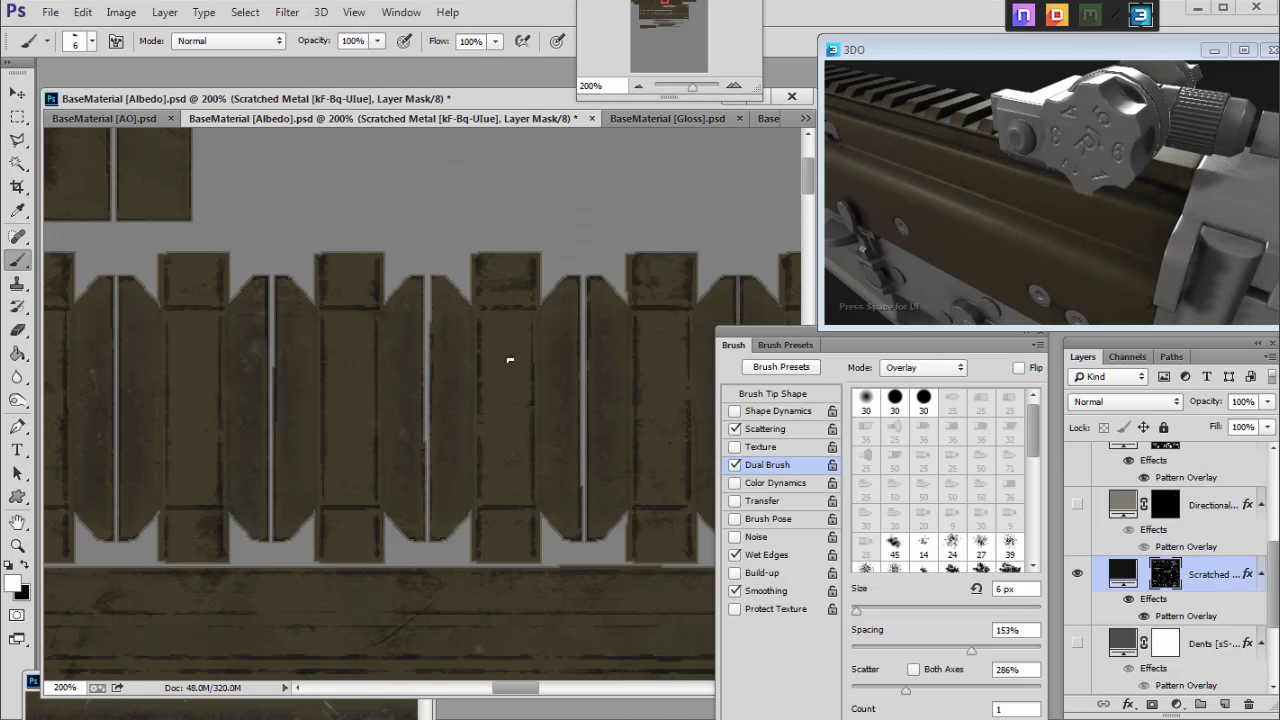
pyautogui.moveTo(503, 689); pyautogui.dragTo(523, 689)
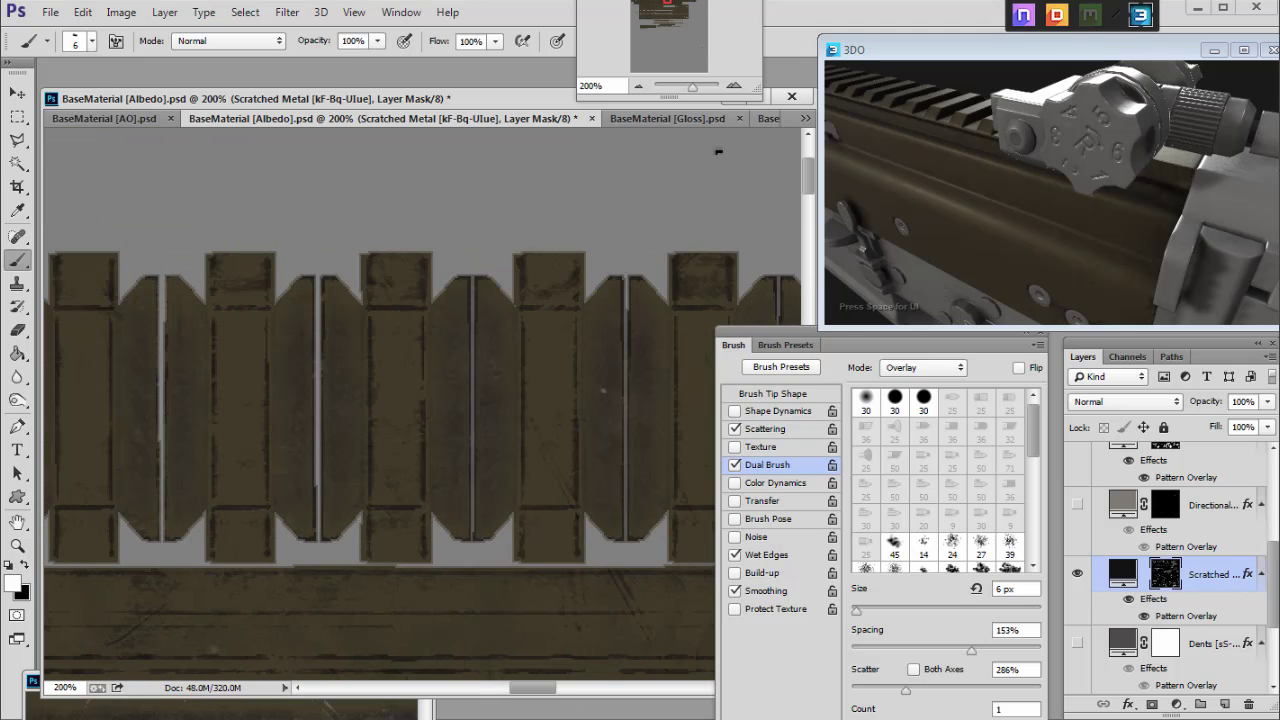
pyautogui.moveTo(665, 6); pyautogui.dragTo(578, 84)
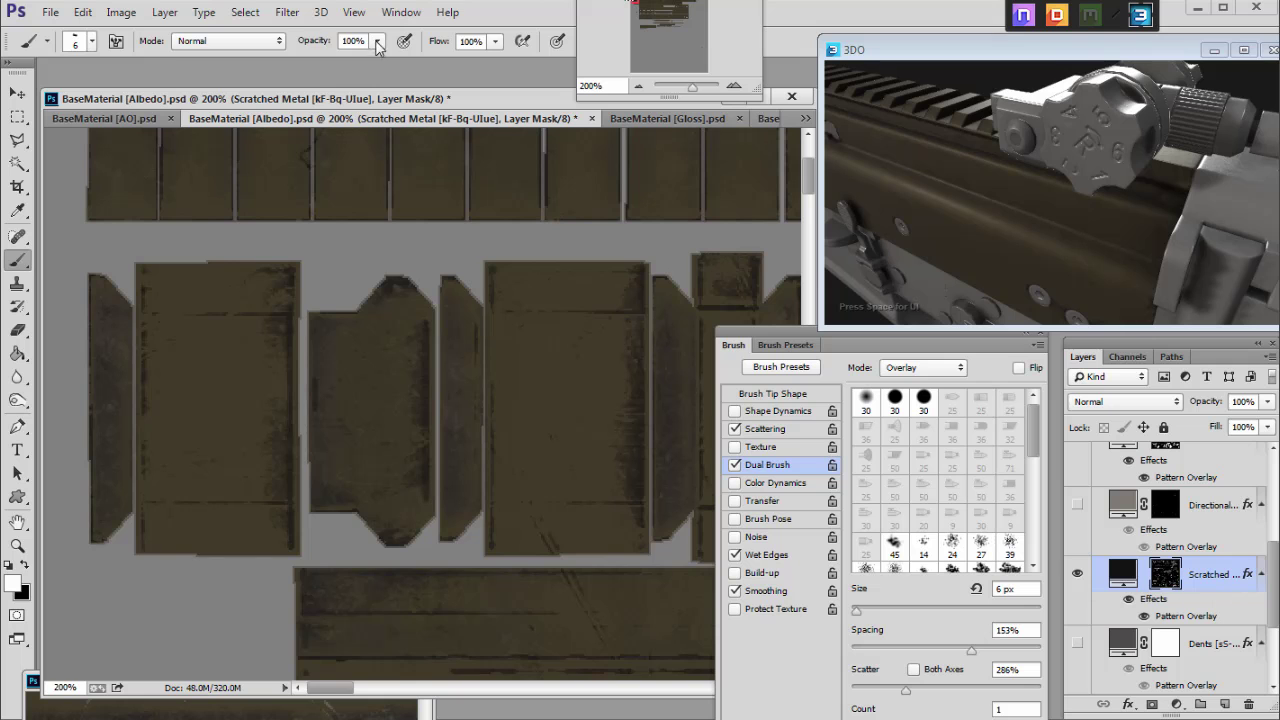
# Step: Set the mask brush to 5 px and 57% opacity, keeping white as the foreground colour
pyautogui.press('[')
pyautogui.press('[')
pyautogui.press('1')
pyautogui.press('8')
pyautogui.press('x')
pyautogui.press('x')
pyautogui.press('5')
pyautogui.press('7')
# Step: Paint worn edges and a fine scratch on the first wide rail piece, with Shape Dynamics enabled for the brush
pyautogui.moveTo(289, 349); pyautogui.dragTo(270, 321)
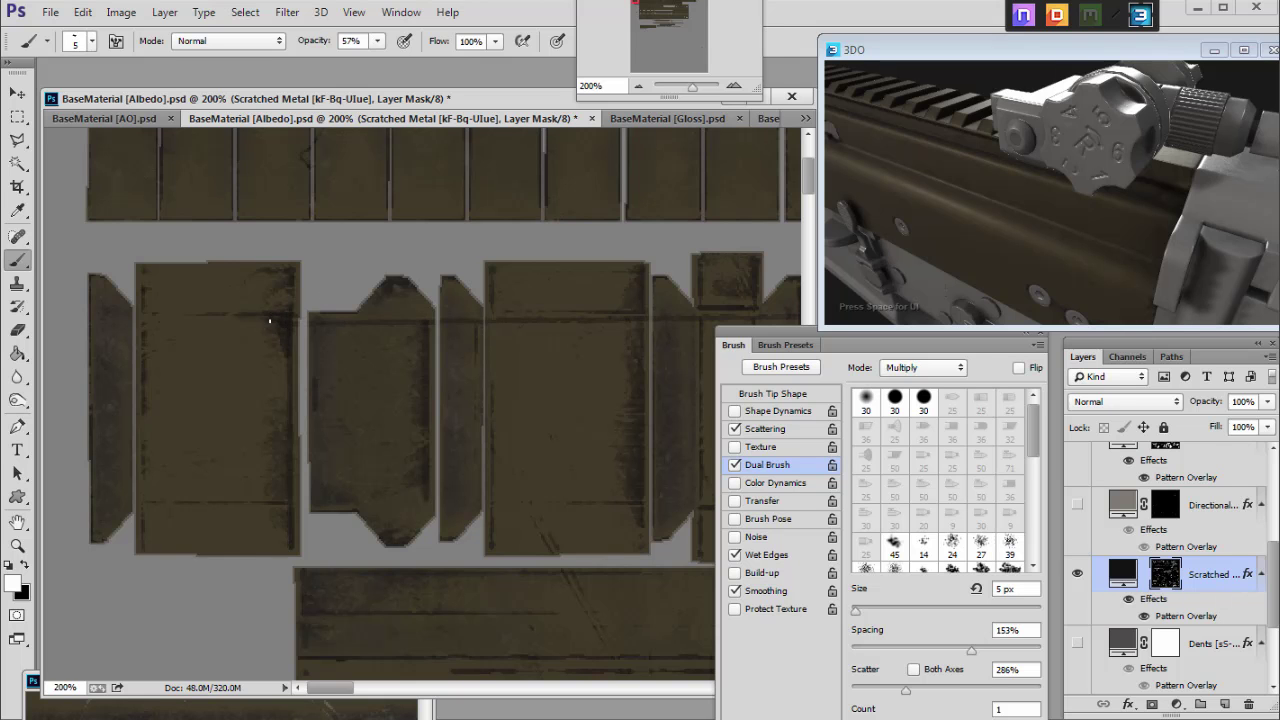
pyautogui.hotkey('ctrl', 'z')
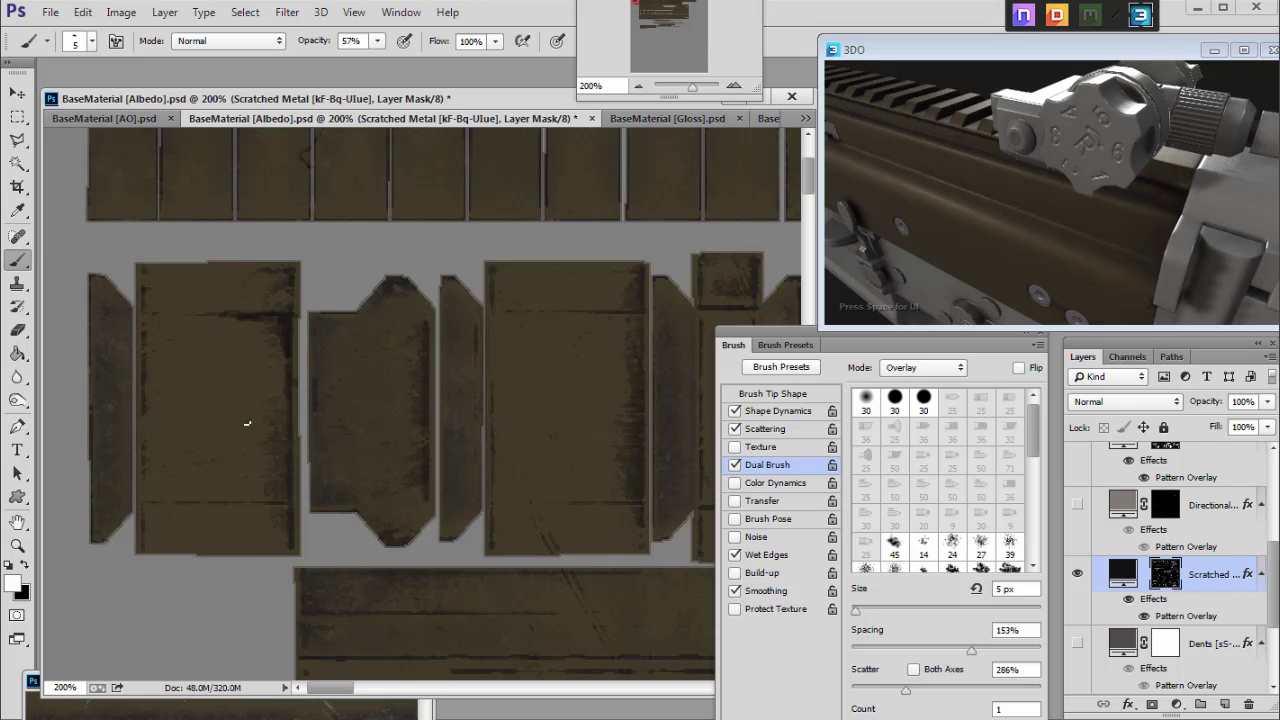
pyautogui.hotkey('ctrl', 'z')
pyautogui.moveTo(290, 511); pyautogui.dragTo(193, 509)
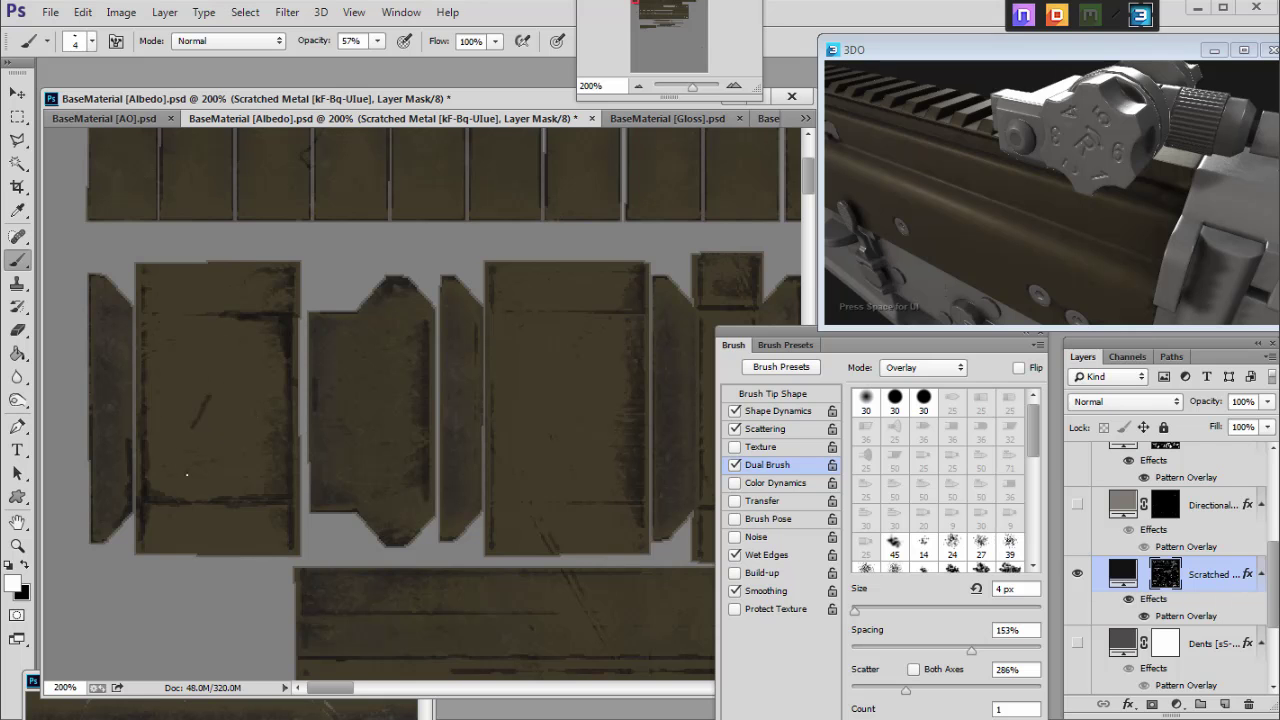
pyautogui.click(790, 412)
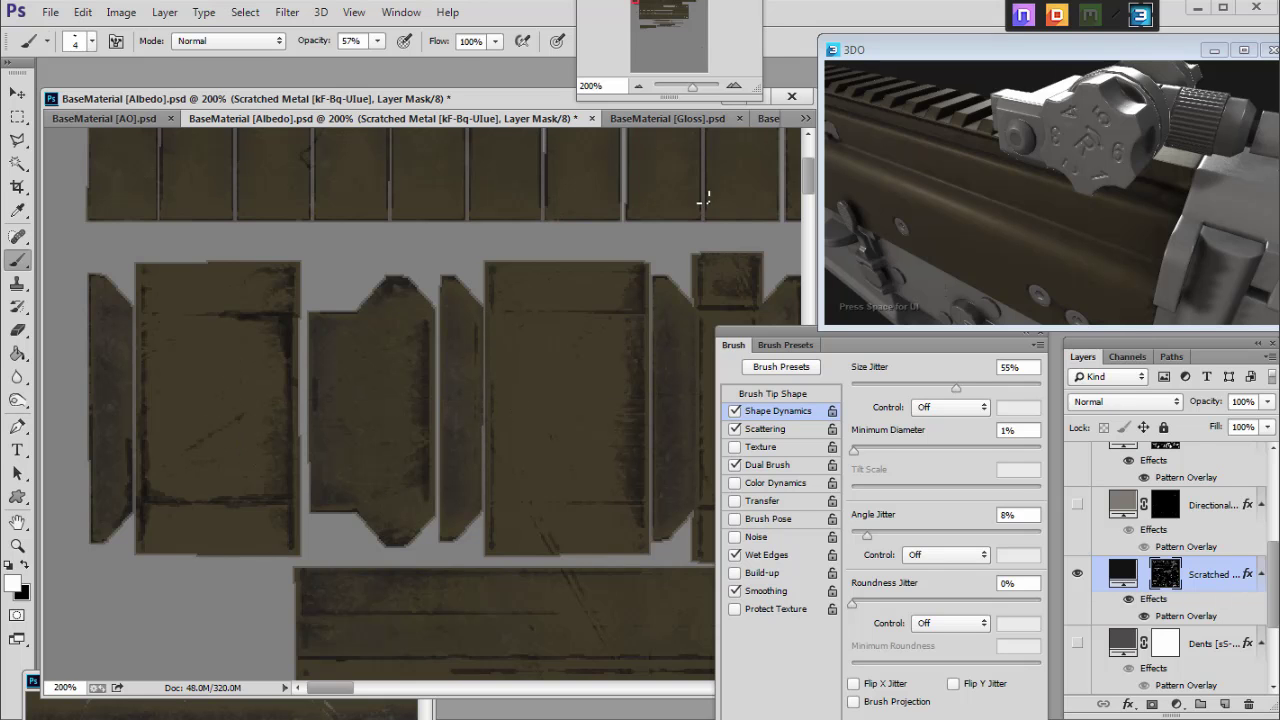
# Step: Paint dark wear around the lower end of a rail tooth with an 8 px brush
pyautogui.moveTo(637, 2); pyautogui.dragTo(648, 5)
pyautogui.press(']')
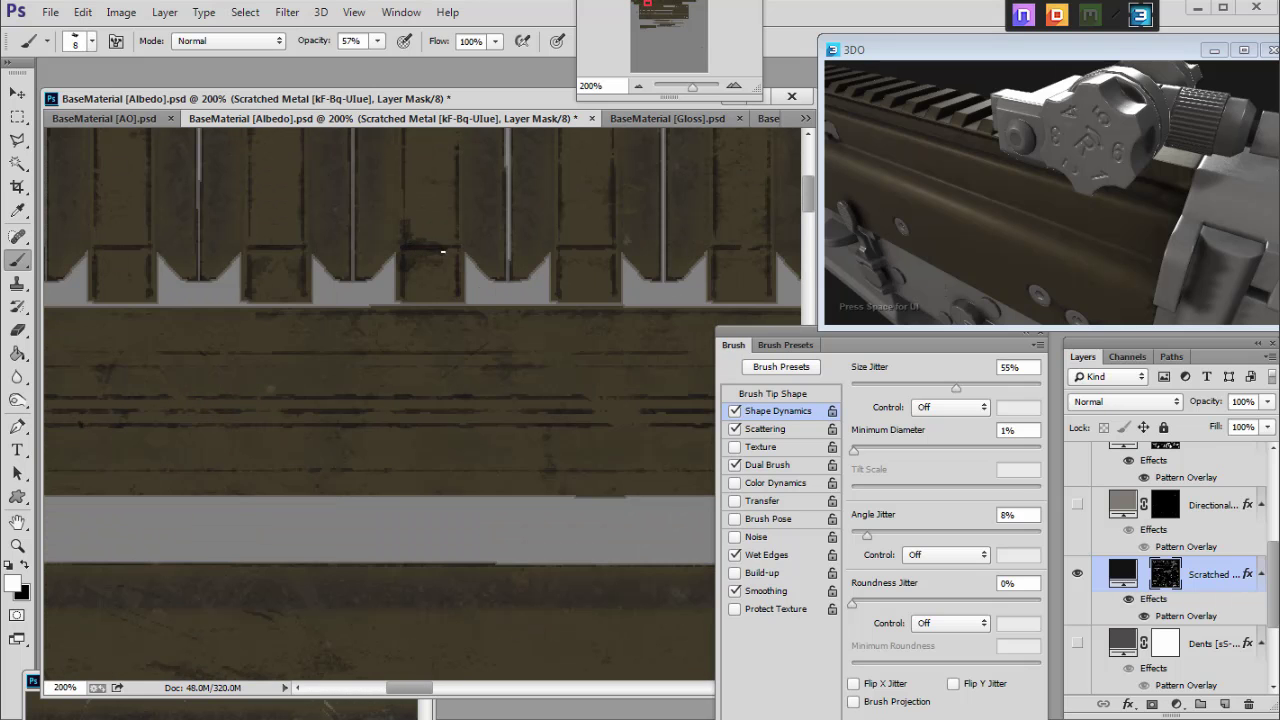
pyautogui.moveTo(407, 219)
pyautogui.mouseDown()
pyautogui.moveTo(407, 167)
pyautogui.moveTo(403, 267)
pyautogui.moveTo(462, 242)
pyautogui.mouseUp()
pyautogui.moveTo(650, 8); pyautogui.dragTo(652, 4)
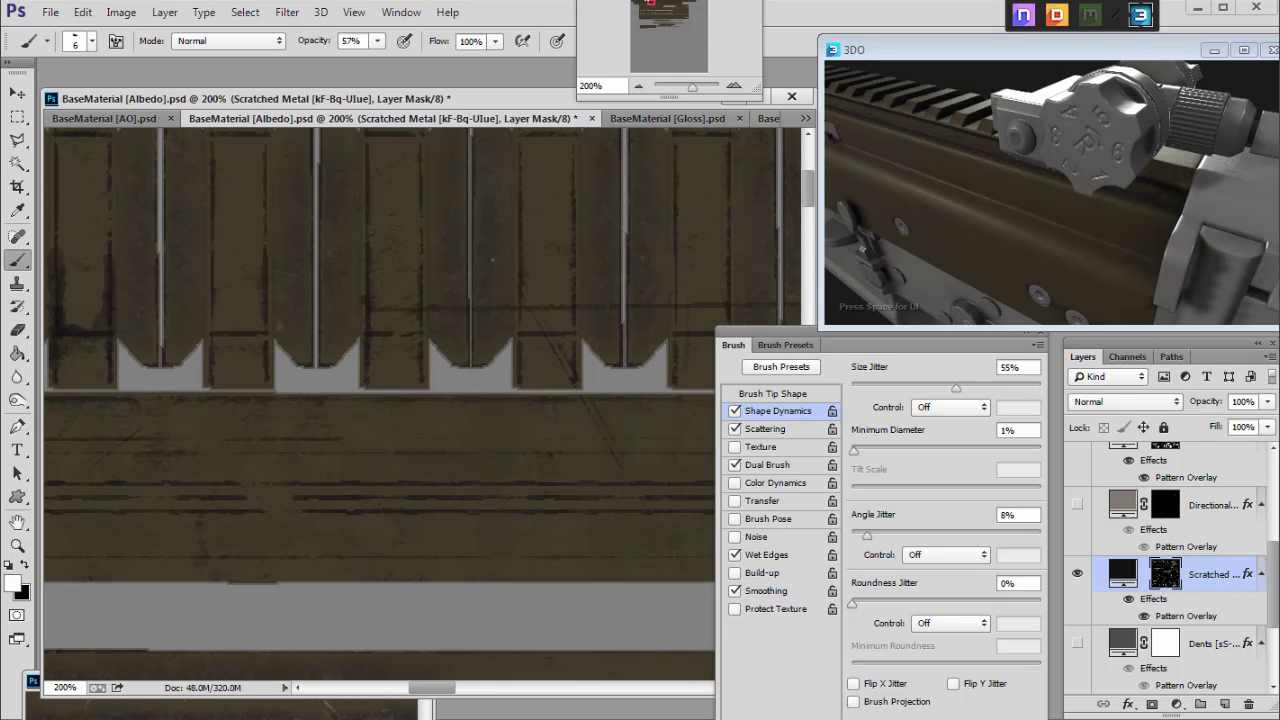
# Step: Paint small wear marks around the rim of the single round hole with a 6 px brush, undoing the stray straight line
pyautogui.moveTo(654, 28); pyautogui.dragTo(667, 14)
pyautogui.keyDown('shift'); pyautogui.click(412, 360); pyautogui.keyUp('shift')
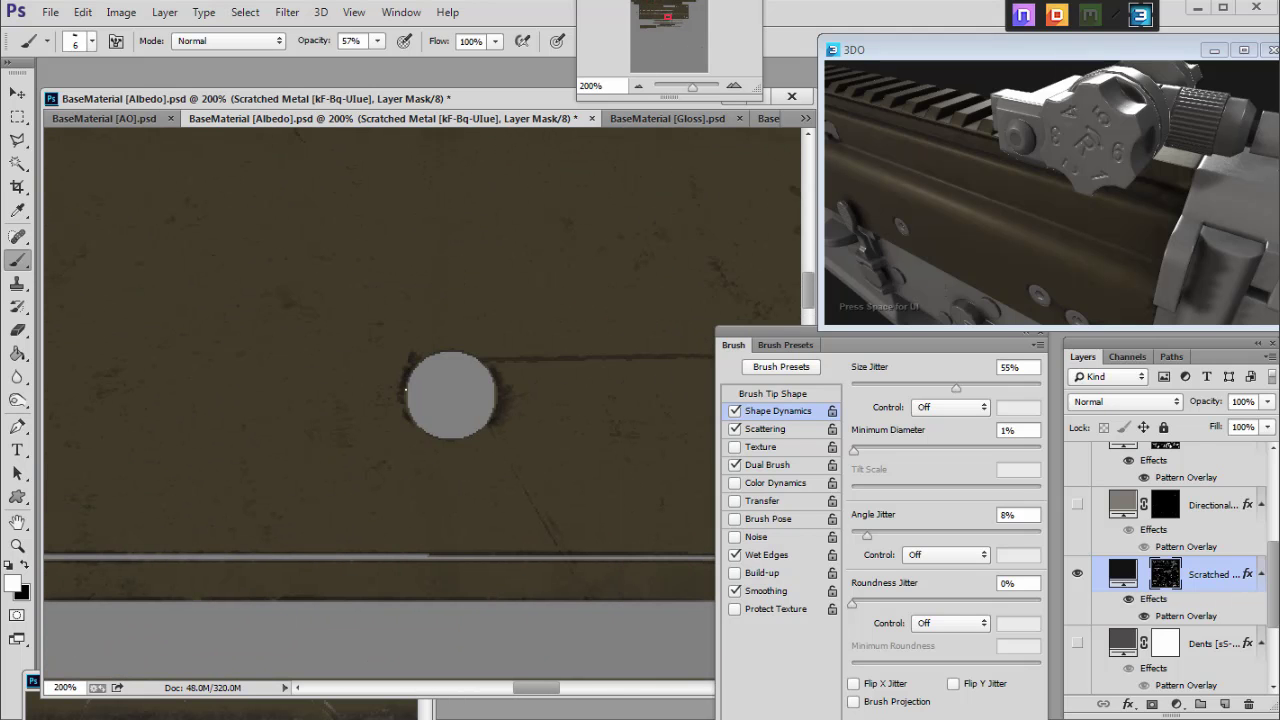
pyautogui.hotkey('ctrl', 'z')
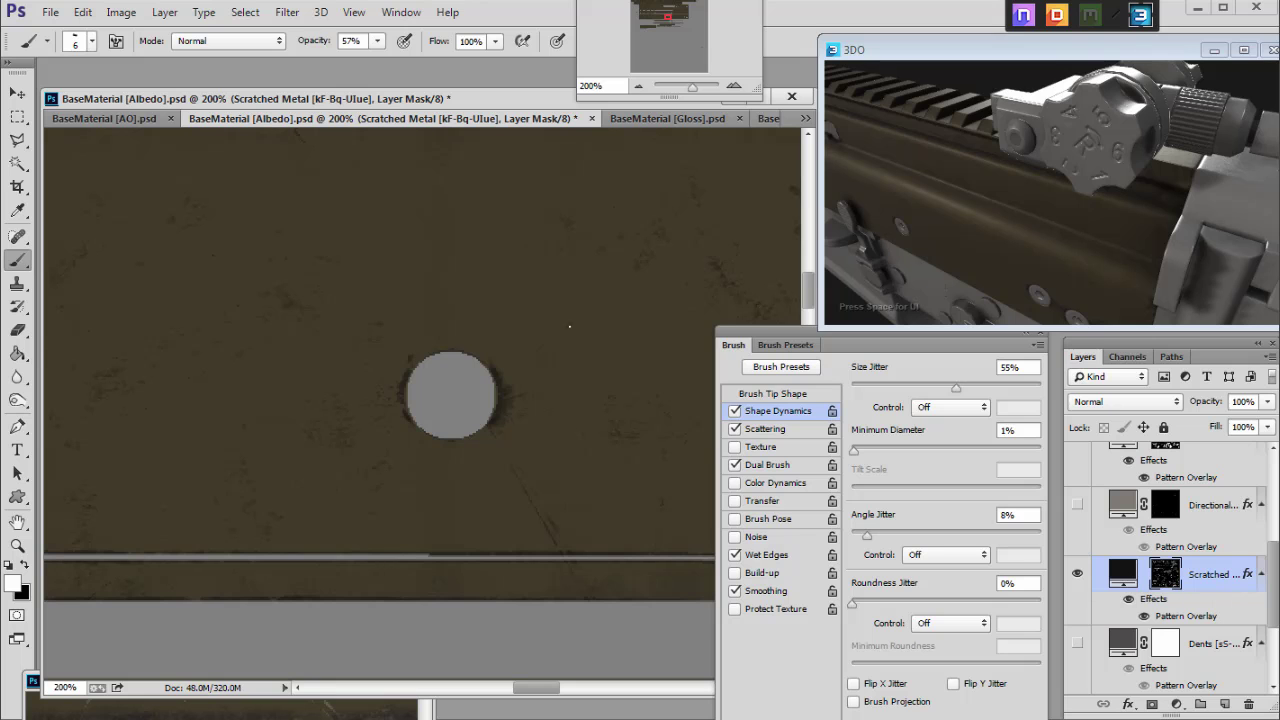
pyautogui.keyDown('shift'); pyautogui.click(475, 437); pyautogui.keyUp('shift')
# Step: Try to paint scratches along the rims of the three neighbouring round holes with the 6 px brush
pyautogui.moveTo(549, 697); pyautogui.dragTo(658, 692)
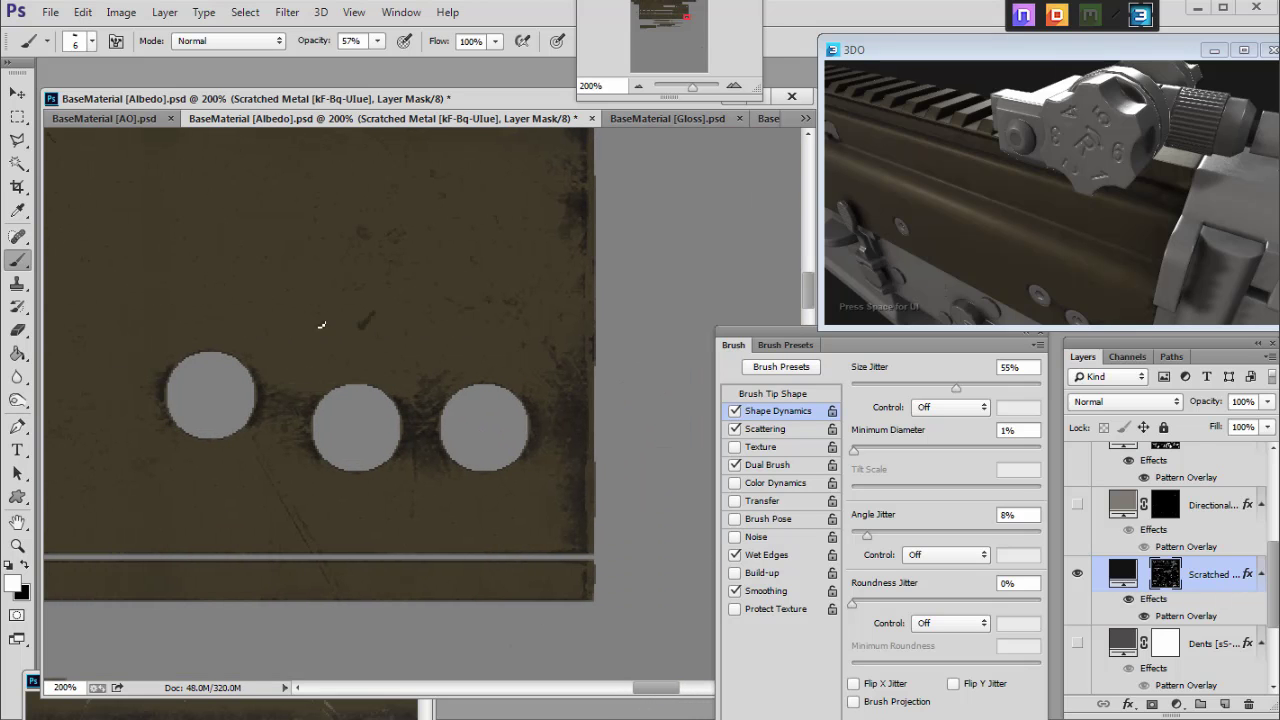
pyautogui.moveTo(361, 384); pyautogui.dragTo(590, 383)
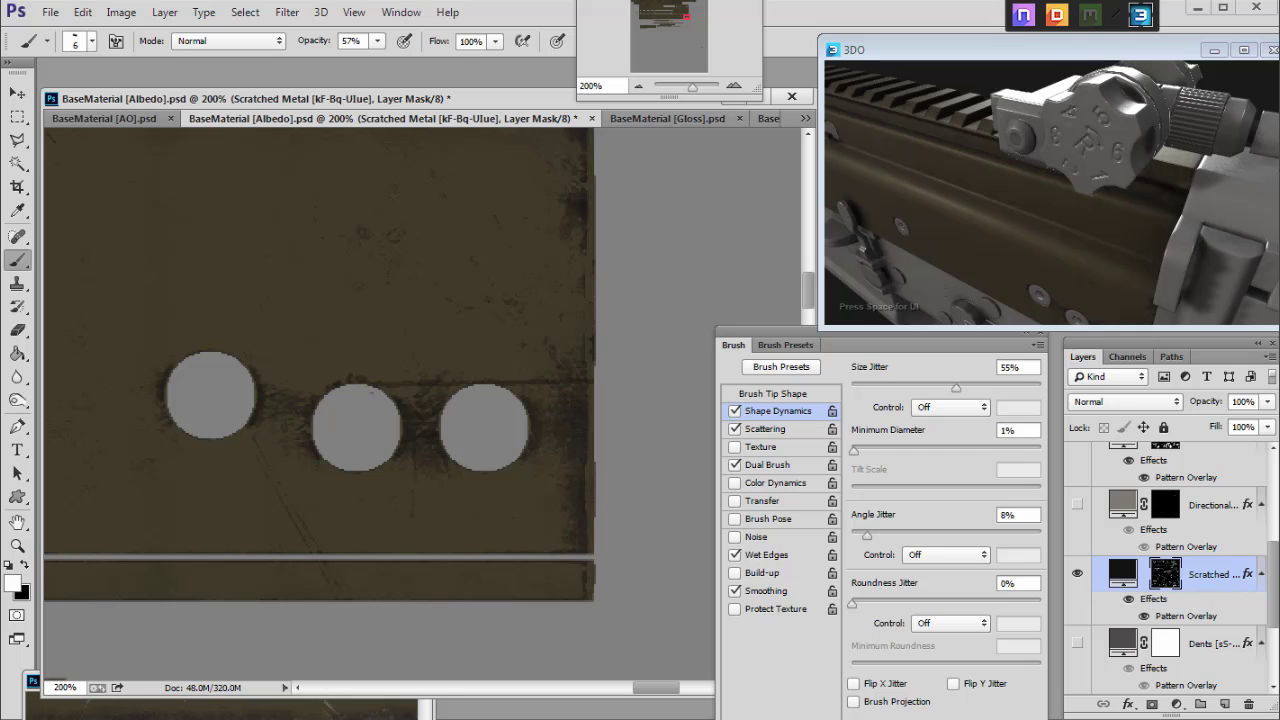
pyautogui.hotkey('ctrl', 'z')
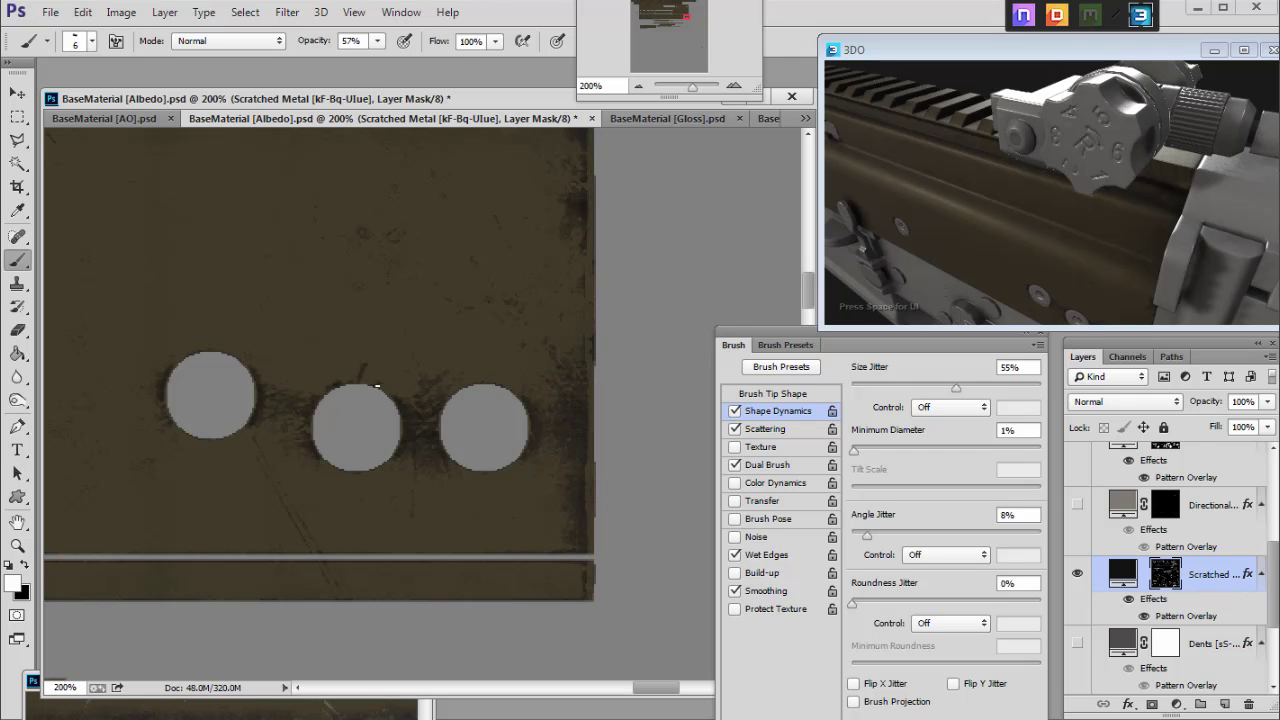
pyautogui.keyDown('shift'); pyautogui.click(384, 395); pyautogui.keyUp('shift')
pyautogui.hotkey('ctrl', 'z')
pyautogui.moveTo(320, 521); pyautogui.dragTo(368, 486)
pyautogui.hotkey('ctrl', 'z')
# Step: Turn off Smoothing for the brush and try out rim strokes beneath the middle round hole
pyautogui.click(735, 591)
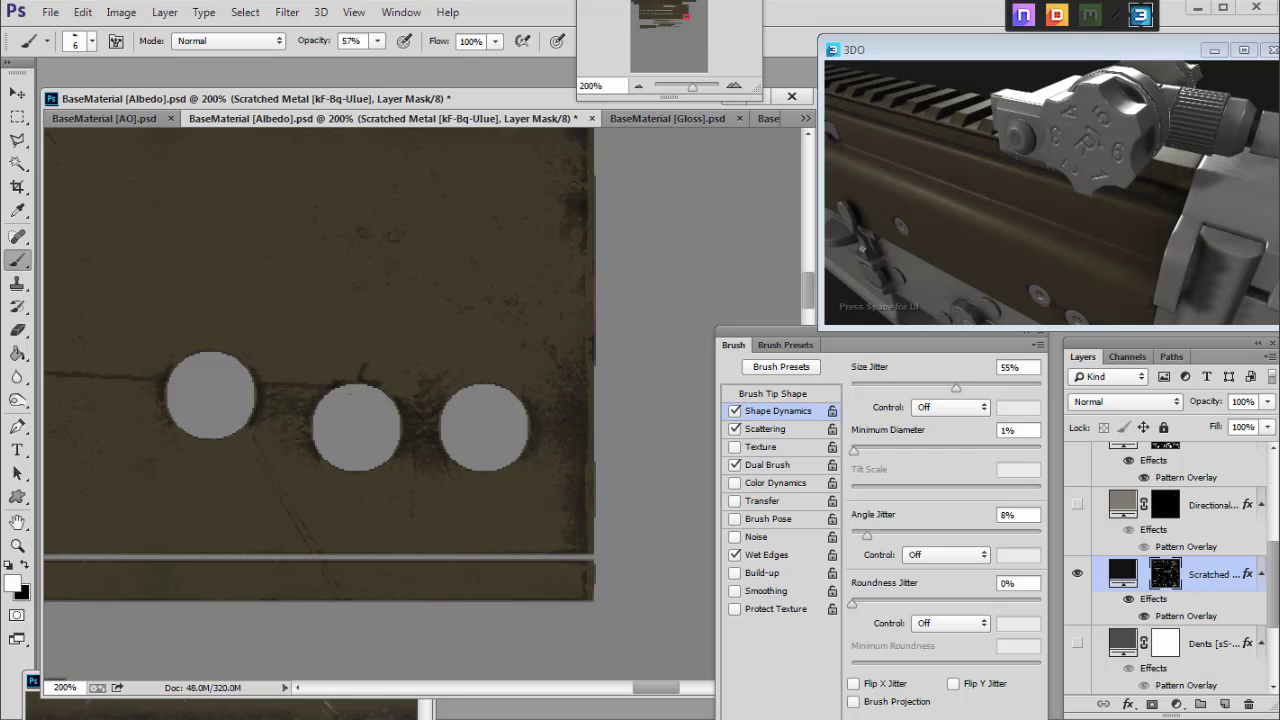
pyautogui.keyDown('shift'); pyautogui.click(350, 470); pyautogui.keyUp('shift')
pyautogui.hotkey('ctrl', 'z')
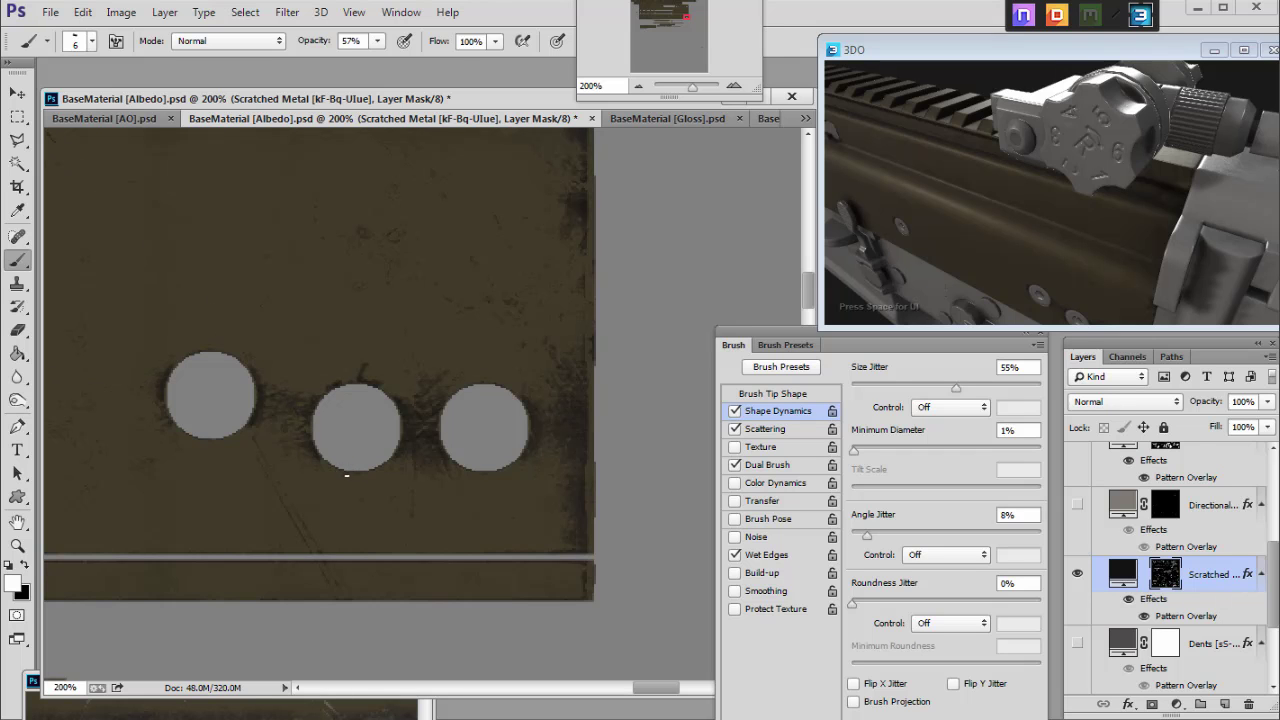
pyautogui.keyDown('shift'); pyautogui.click(350, 470); pyautogui.keyUp('shift')
pyautogui.hotkey('ctrl', 'z')
# Step: Enlarge the brush to 20 px and paint a rough worn edge around the single round hole
pyautogui.hscroll(-5, 575, 410)
pyautogui.press(']')
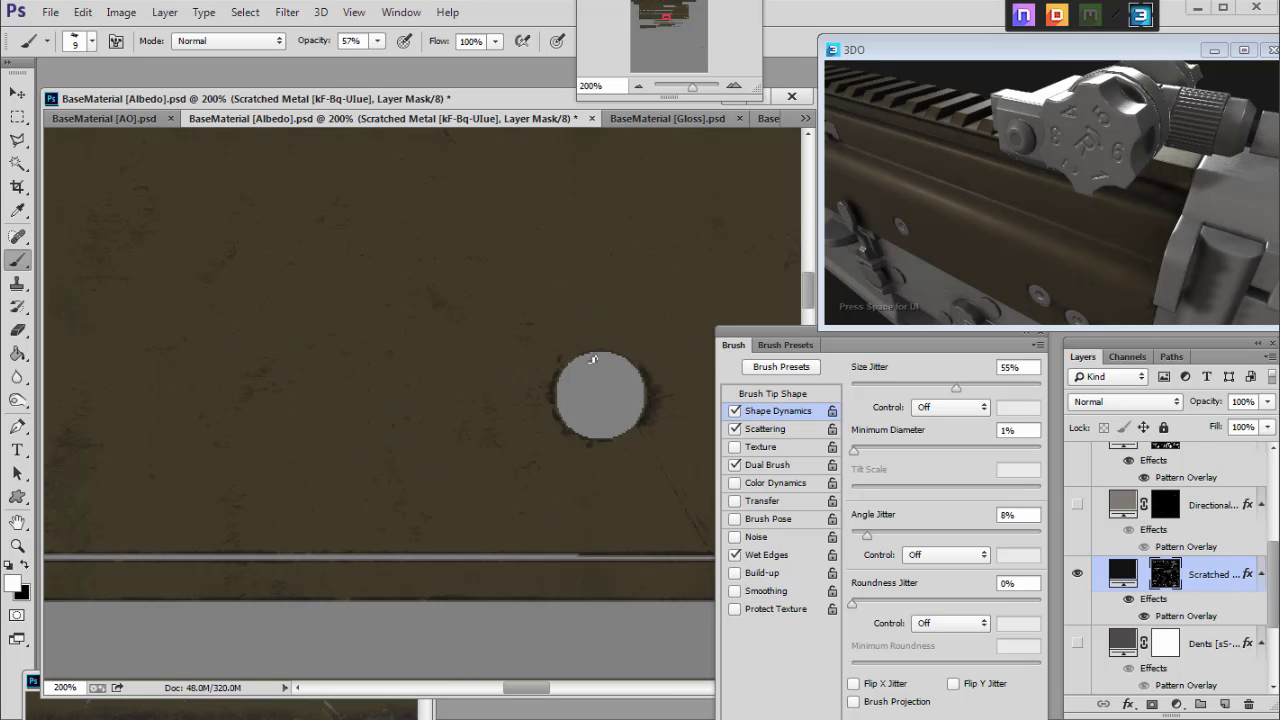
pyautogui.press(']')
pyautogui.press(']')
pyautogui.moveTo(606, 366)
pyautogui.mouseDown()
pyautogui.moveTo(593, 360)
pyautogui.moveTo(628, 370)
pyautogui.mouseUp()
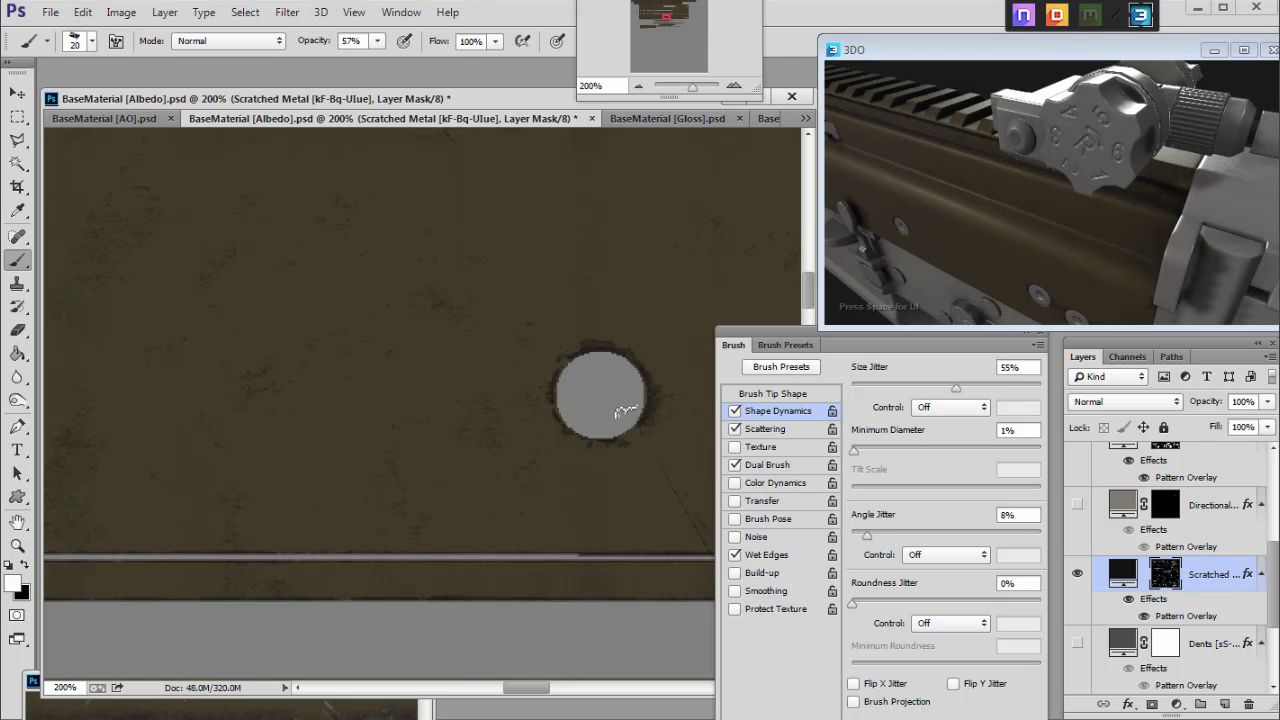
# Step: Paint wear along the upper edge of the elongated slot, reducing the brush to 10 px
pyautogui.hscroll(-10, 412, 661)
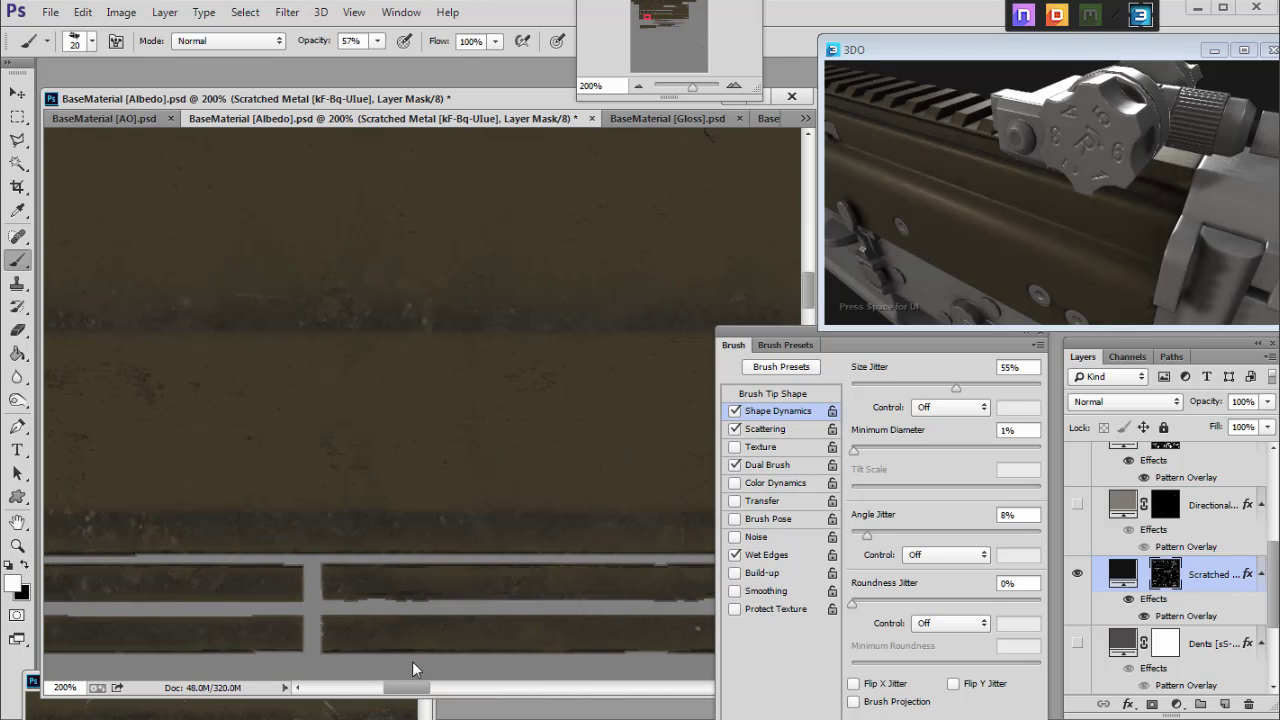
pyautogui.moveTo(359, 656); pyautogui.dragTo(395, 661)
pyautogui.scroll(8, 417, 423)
pyautogui.moveTo(299, 380); pyautogui.dragTo(360, 376)
pyautogui.press('[')
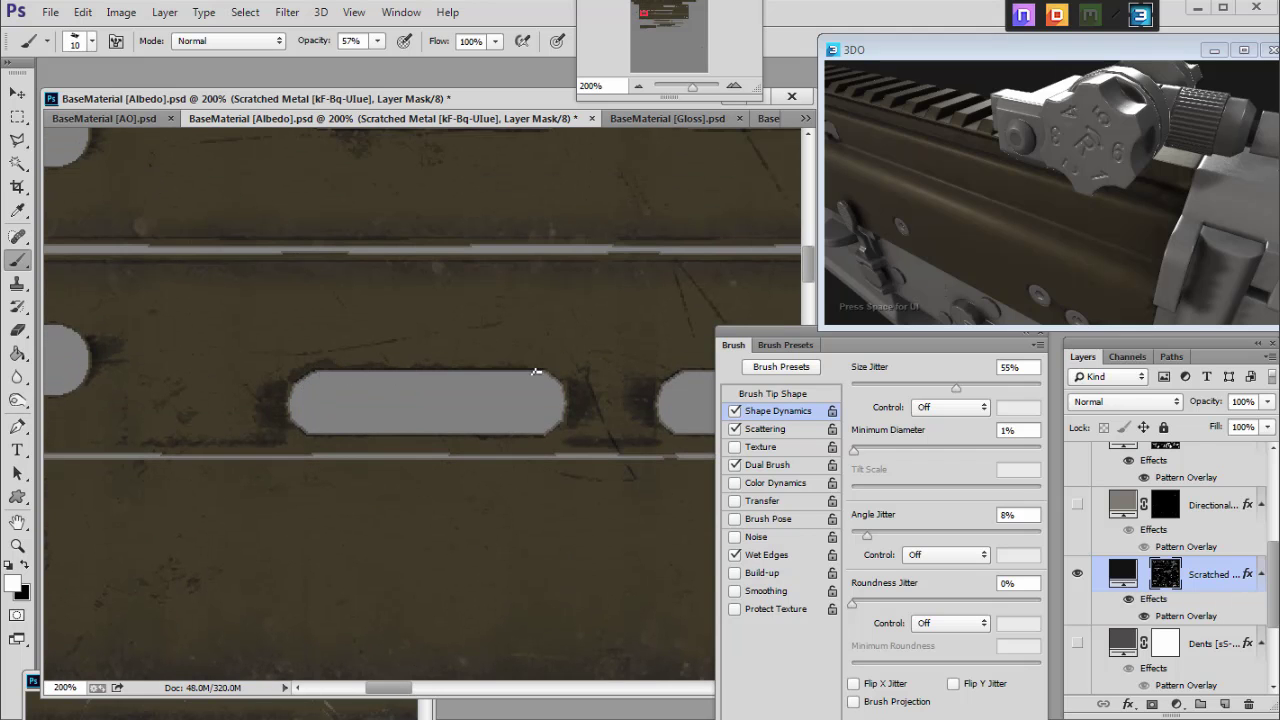
# Step: Paint dark wear around the widened end of the lower long cutout with an 8 px brush
pyautogui.press('[')
pyautogui.press('[')
pyautogui.moveTo(395, 693); pyautogui.dragTo(585, 688)
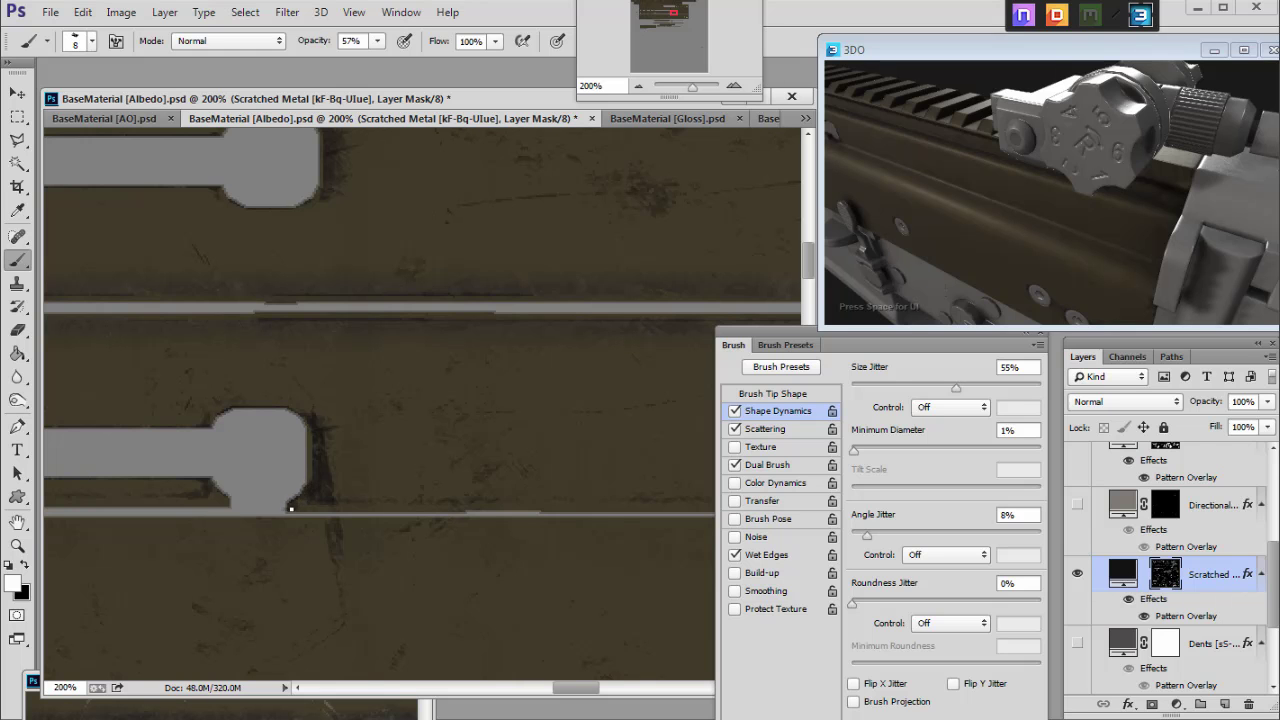
pyautogui.moveTo(309, 467); pyautogui.dragTo(311, 453)
pyautogui.scroll(3, 429, 391)
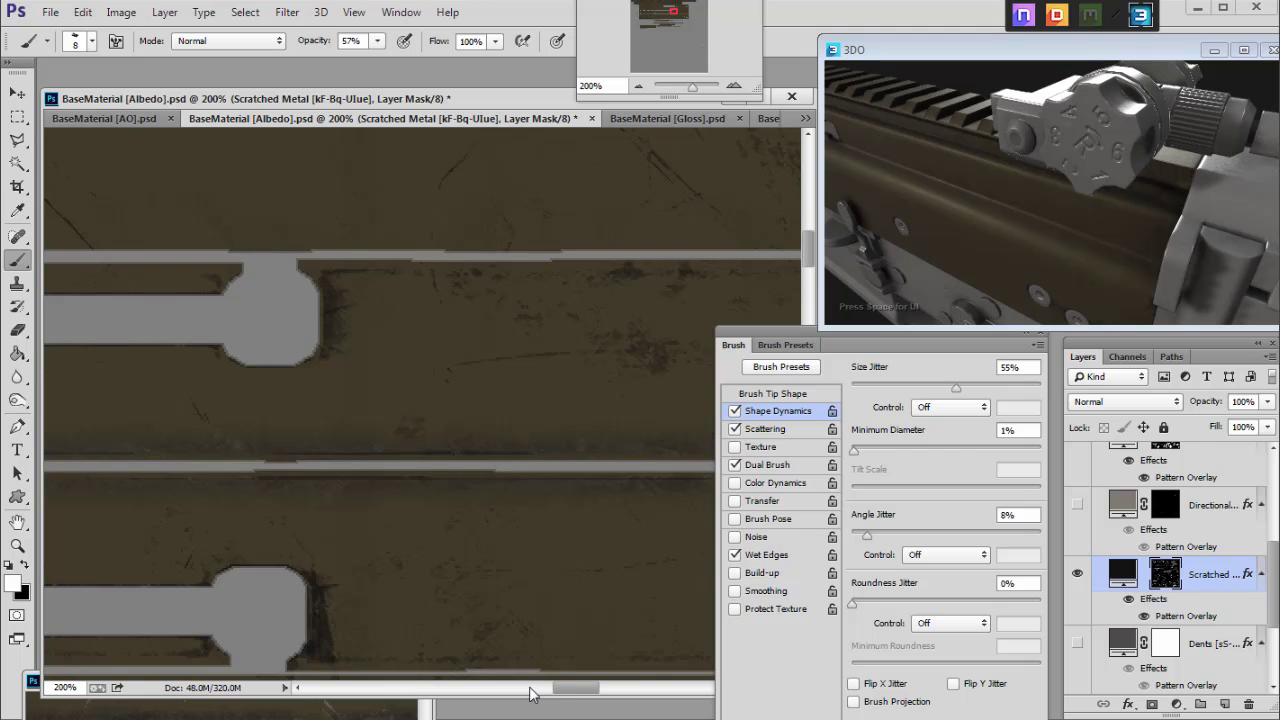
# Step: Paint dark wear along the short edge and corners of the long rectangular cutout, finishing with a 6 px brush and Wet Edges off
pyautogui.moveTo(562, 688); pyautogui.dragTo(506, 672)
pyautogui.scroll(7, 463, 440)
pyautogui.press(']')
pyautogui.press(']')
pyautogui.press(']')
pyautogui.moveTo(257, 385)
pyautogui.mouseDown()
pyautogui.moveTo(273, 427)
pyautogui.moveTo(250, 397)
pyautogui.mouseUp()
pyautogui.press('[')
pyautogui.press('[')
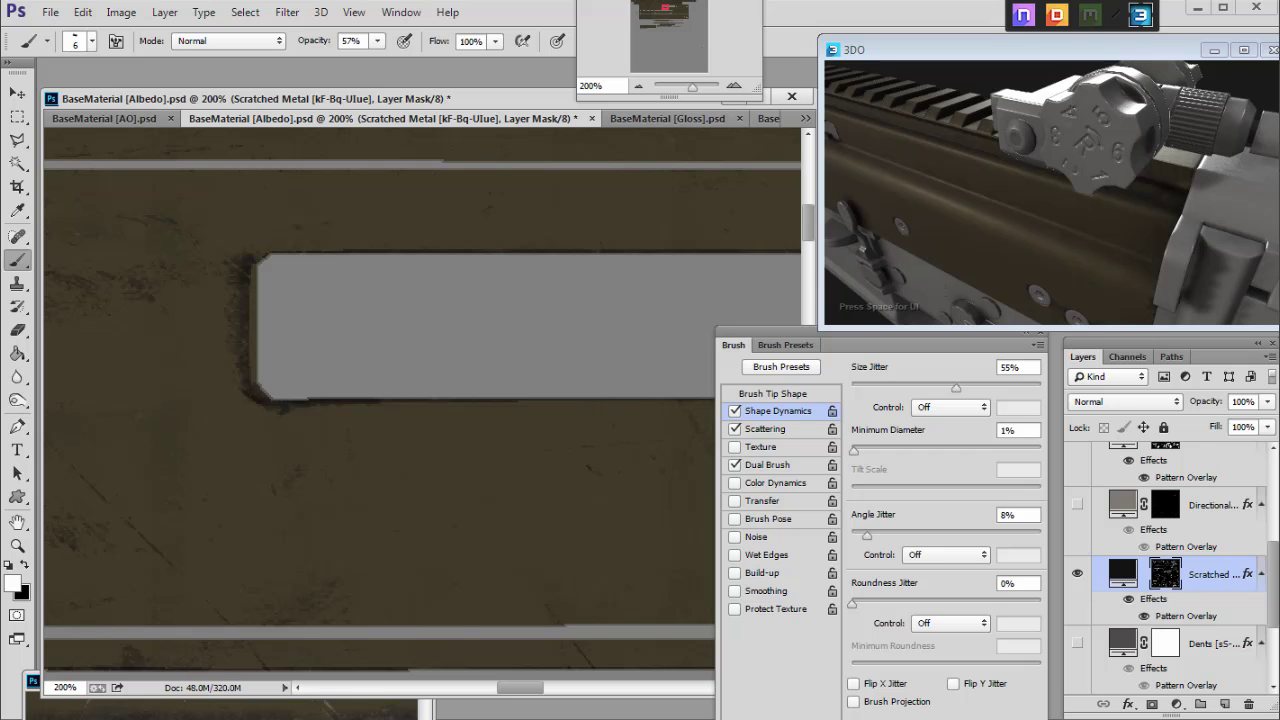
pyautogui.moveTo(252, 344)
pyautogui.mouseDown()
pyautogui.moveTo(250, 304)
pyautogui.moveTo(251, 374)
pyautogui.mouseUp()
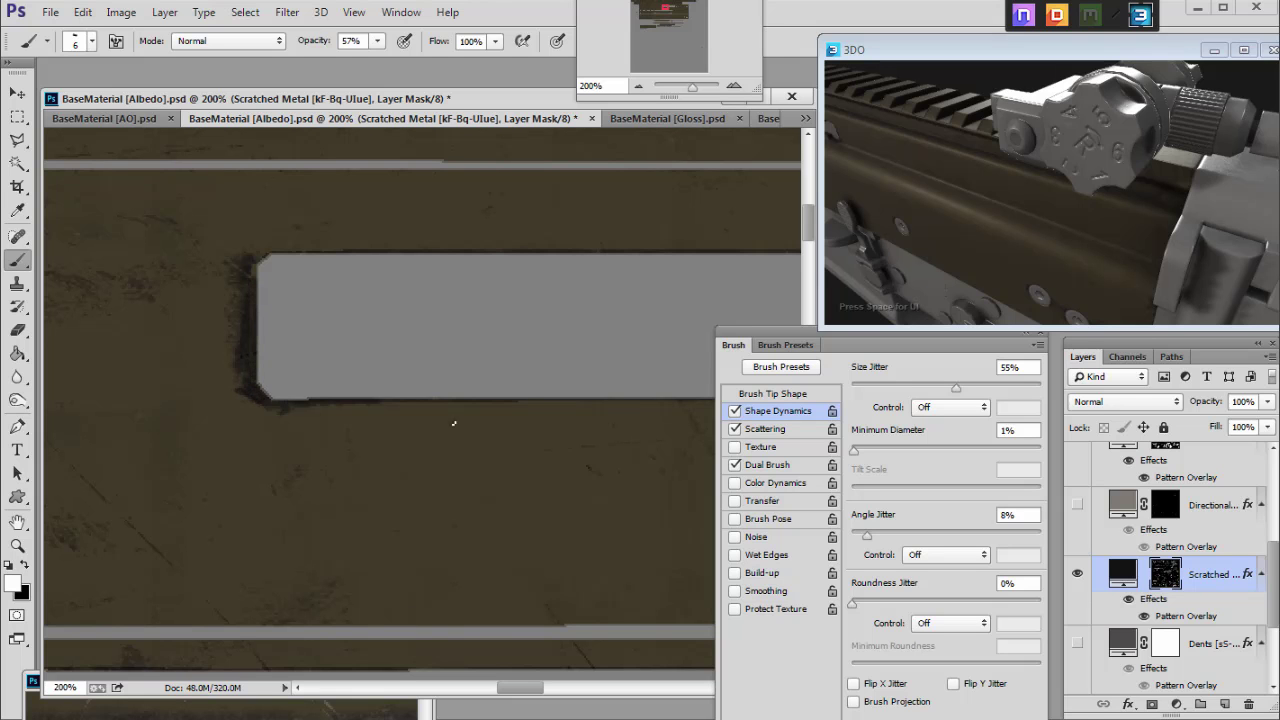
# Step: Paint dark wear down one long edge of a rail tooth on the rail strip, using a brush of about 3 px
pyautogui.moveTo(510, 697); pyautogui.dragTo(420, 684)
pyautogui.scroll(5, 690, 340)
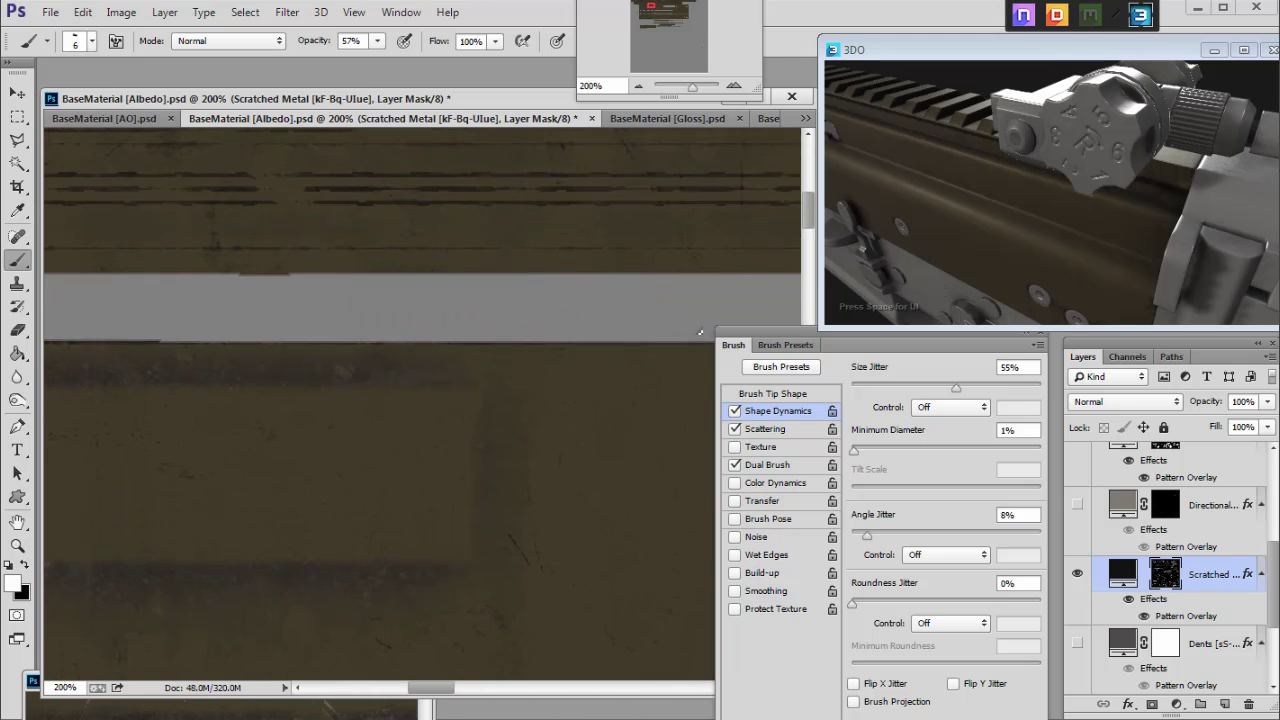
pyautogui.scroll(4, 680, 315)
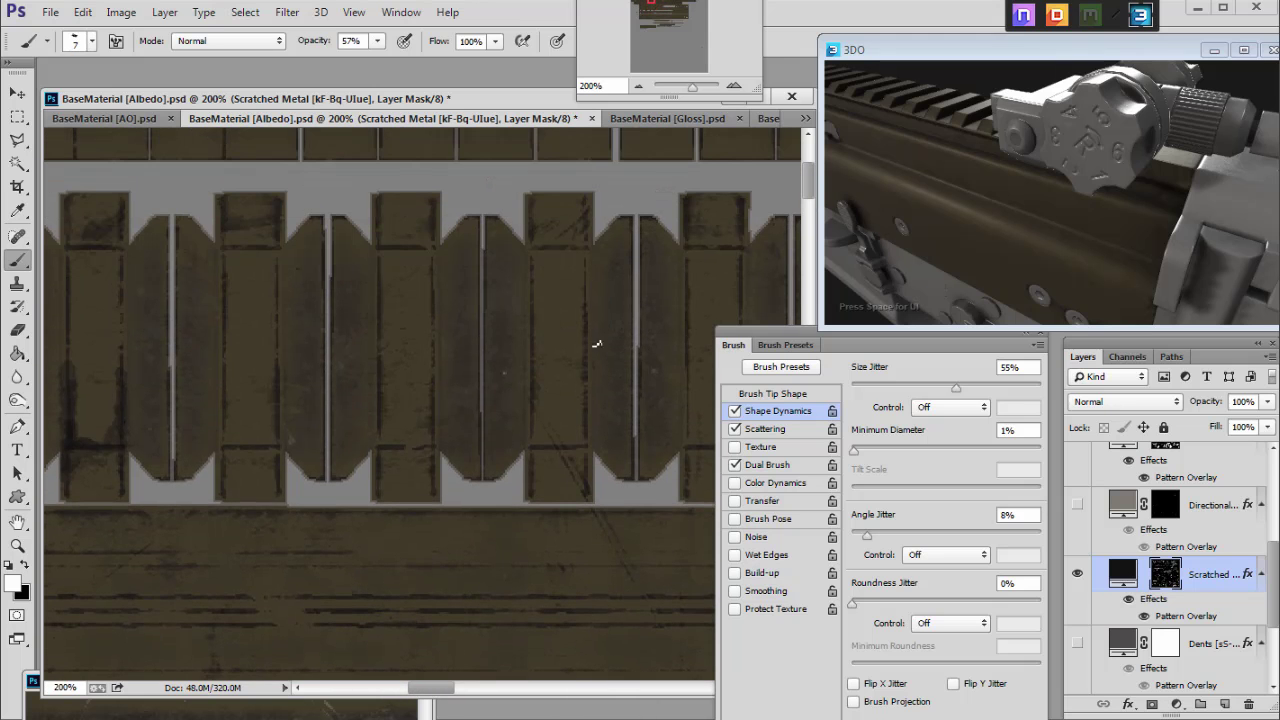
pyautogui.press('[')
pyautogui.press('[')
pyautogui.moveTo(532, 332); pyautogui.dragTo(533, 374)
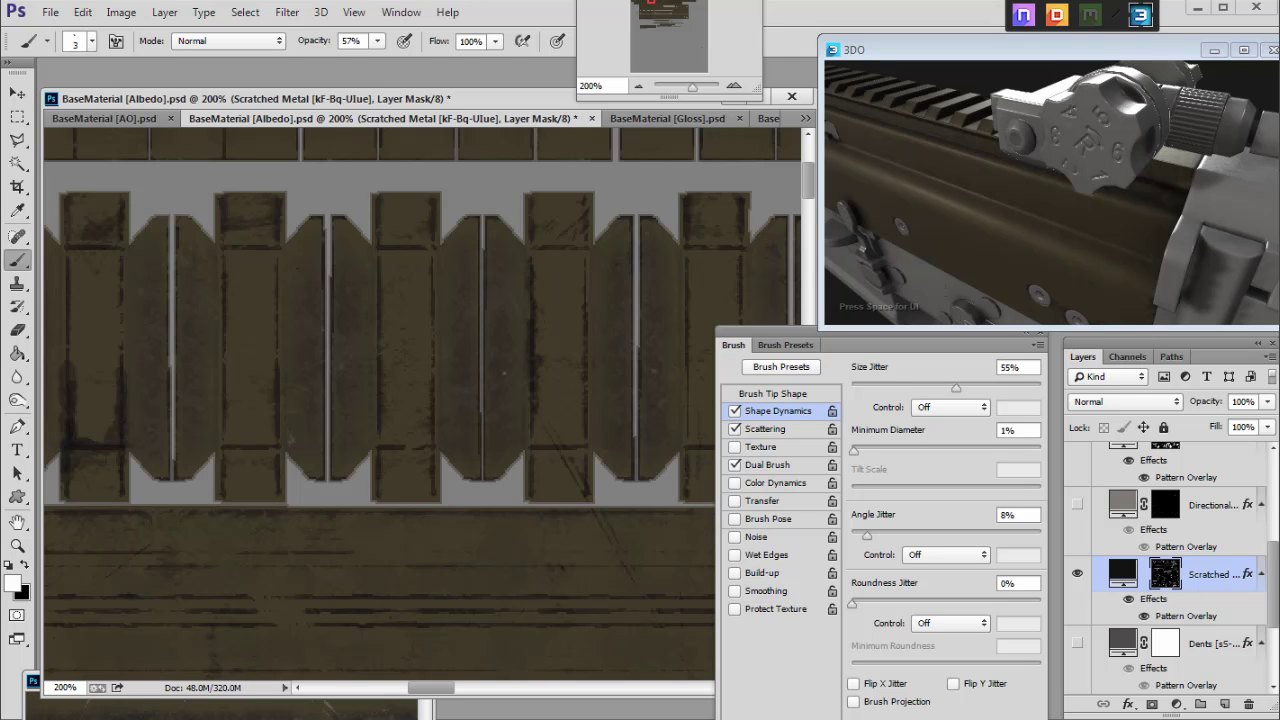
# Step: Paint dark wear along the same tooth's opposite edge and the adjoining chamfered side piece with a 5 to 7 px brush
pyautogui.press('[')
pyautogui.press('[')
pyautogui.moveTo(580, 435); pyautogui.dragTo(586, 386)
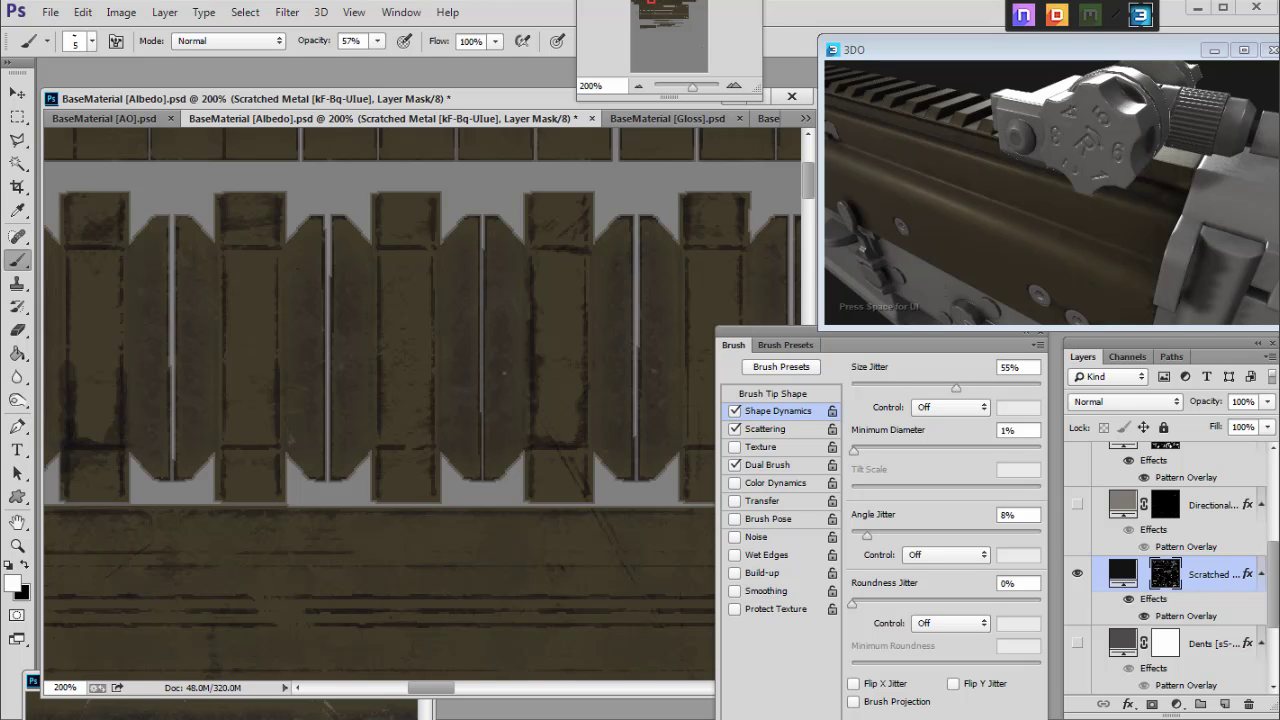
pyautogui.moveTo(582, 309)
pyautogui.mouseDown()
pyautogui.moveTo(594, 396)
pyautogui.moveTo(592, 331)
pyautogui.moveTo(581, 366)
pyautogui.mouseUp()
pyautogui.moveTo(603, 284); pyautogui.dragTo(593, 345)
pyautogui.moveTo(593, 345)
pyautogui.mouseDown()
pyautogui.moveTo(589, 282)
pyautogui.moveTo(612, 224)
pyautogui.moveTo(626, 221)
pyautogui.mouseUp()
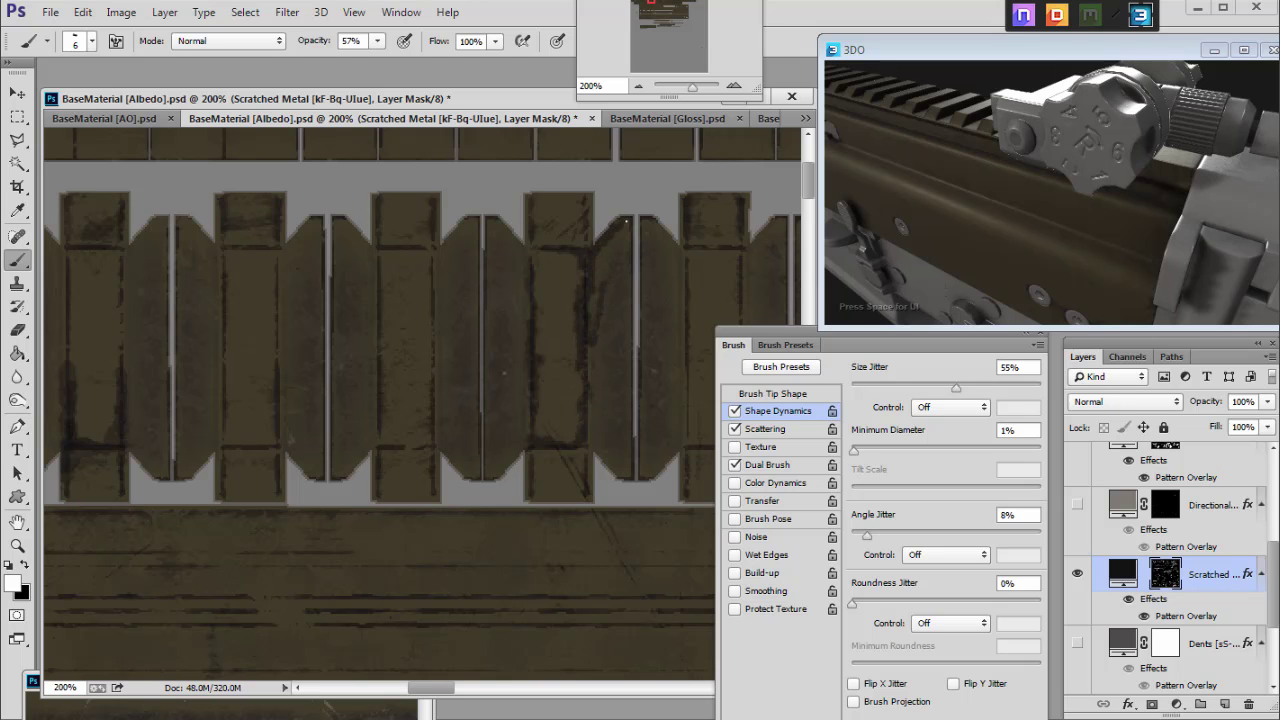
pyautogui.moveTo(597, 450); pyautogui.dragTo(601, 461)
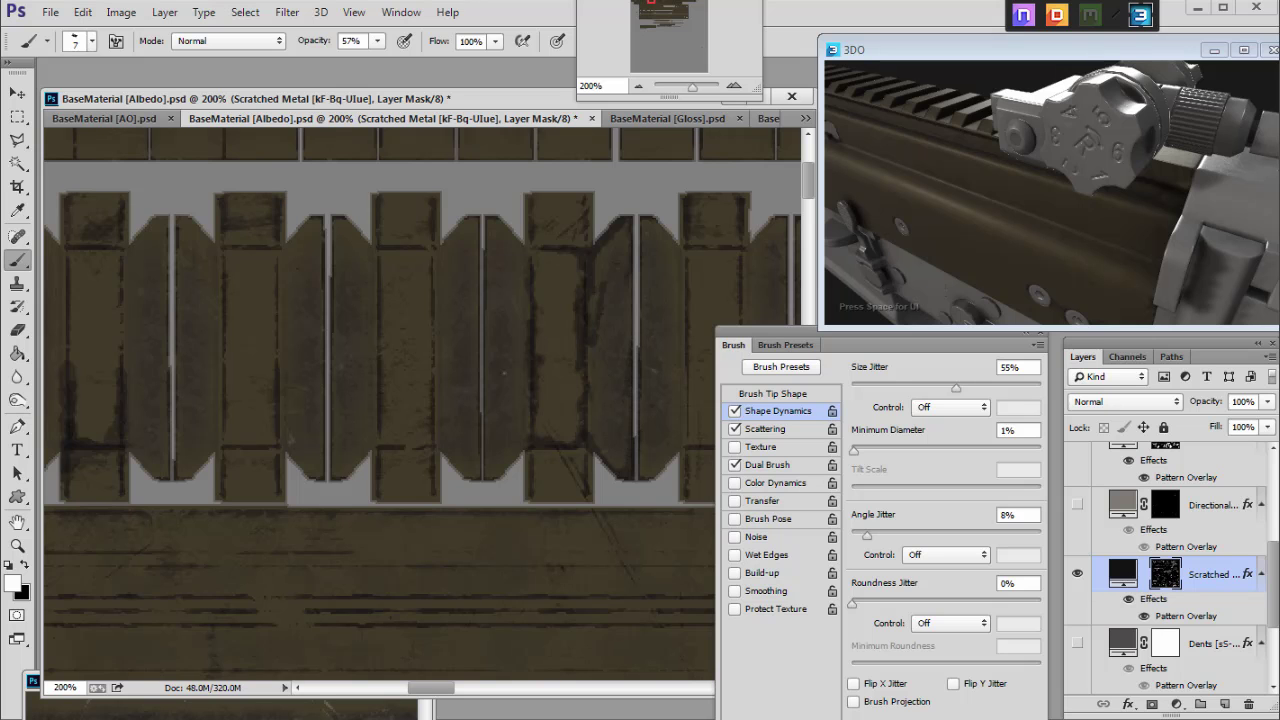
# Step: Enlarge the brush to 9 px and darken the chamfered piece on the other side of the worn tooth
pyautogui.hscroll(4, 460, 480)
pyautogui.press(']')
pyautogui.press(']')
pyautogui.press('x')
pyautogui.press('x')
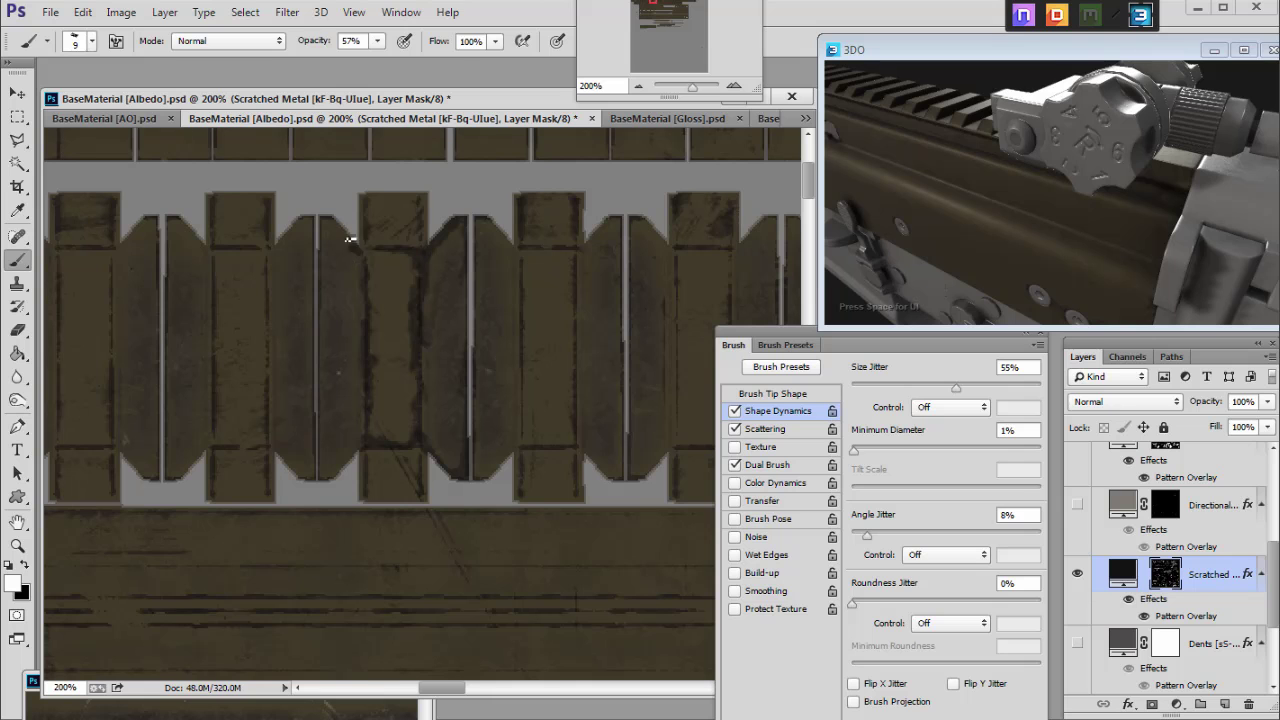
pyautogui.moveTo(331, 222)
pyautogui.mouseDown()
pyautogui.moveTo(326, 254)
pyautogui.moveTo(333, 481)
pyautogui.moveTo(366, 445)
pyautogui.moveTo(375, 356)
pyautogui.mouseUp()
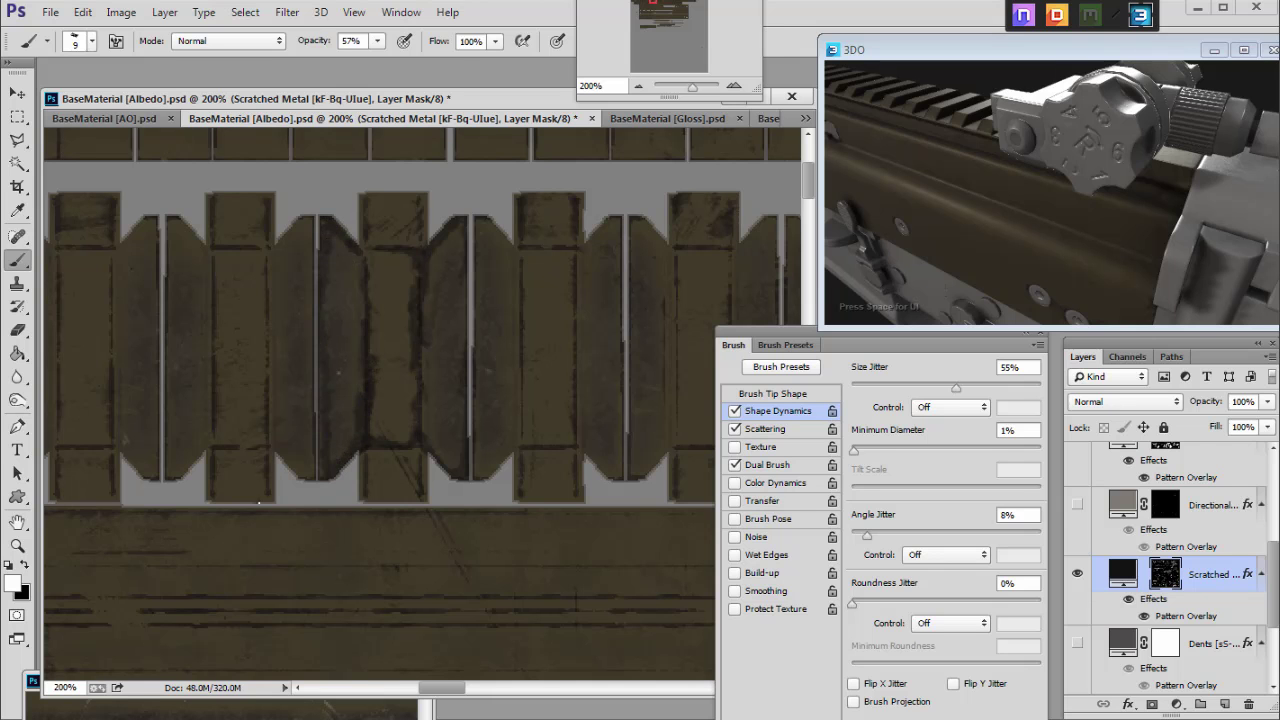
# Step: Paint dark wear around the lower part of the neighbouring rail tooth, undoing the last stroke
pyautogui.moveTo(270, 498)
pyautogui.mouseDown()
pyautogui.moveTo(266, 429)
pyautogui.moveTo(274, 500)
pyautogui.mouseUp()
pyautogui.press('x')
pyautogui.press('x')
pyautogui.moveTo(217, 451)
pyautogui.mouseDown()
pyautogui.moveTo(217, 486)
pyautogui.moveTo(216, 388)
pyautogui.mouseUp()
pyautogui.press('x')
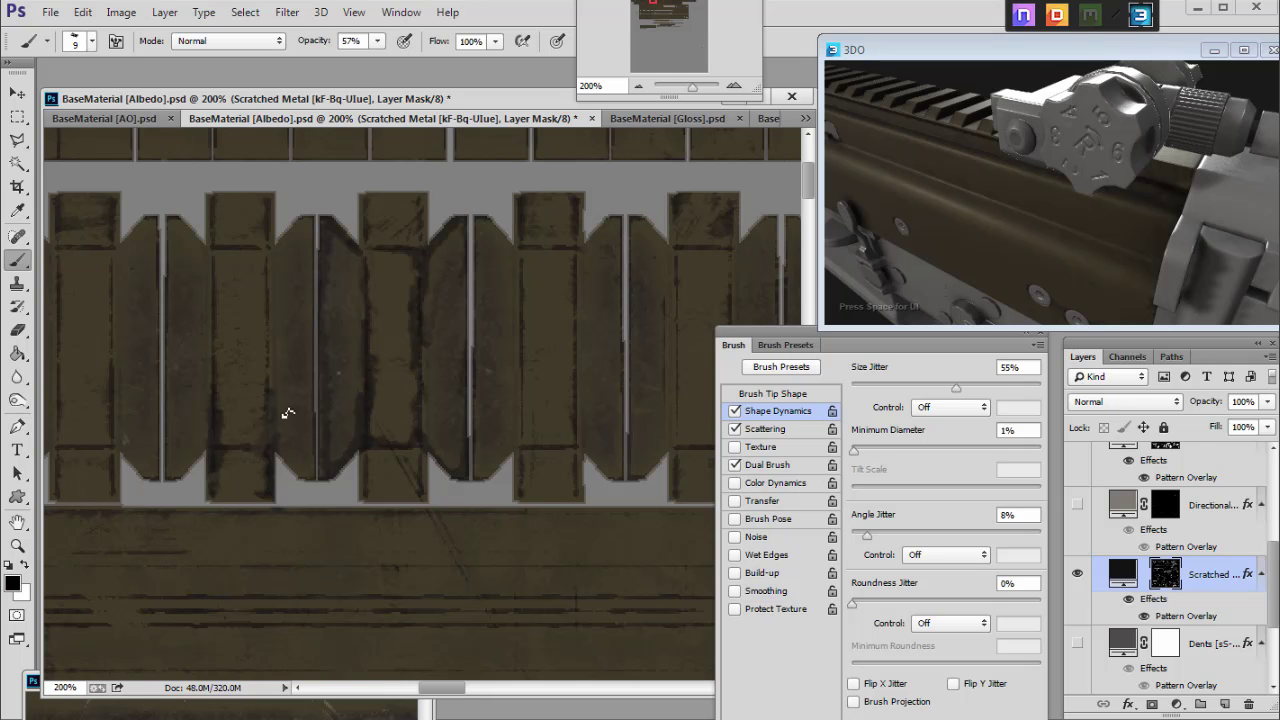
pyautogui.hotkey('ctrl', 'z')
# Step: Paint more dark edge wear on other rail teeth and side pieces farther along the strip with the 9 px brush
pyautogui.moveTo(415, 690); pyautogui.dragTo(386, 684)
pyautogui.press('x')
pyautogui.moveTo(384, 362)
pyautogui.mouseDown()
pyautogui.moveTo(389, 440)
pyautogui.moveTo(348, 484)
pyautogui.moveTo(417, 446)
pyautogui.moveTo(440, 394)
pyautogui.moveTo(434, 251)
pyautogui.moveTo(374, 257)
pyautogui.moveTo(381, 318)
pyautogui.mouseUp()
pyautogui.moveTo(392, 689); pyautogui.dragTo(378, 689)
pyautogui.moveTo(459, 245)
pyautogui.mouseDown()
pyautogui.moveTo(435, 217)
pyautogui.moveTo(459, 322)
pyautogui.mouseUp()
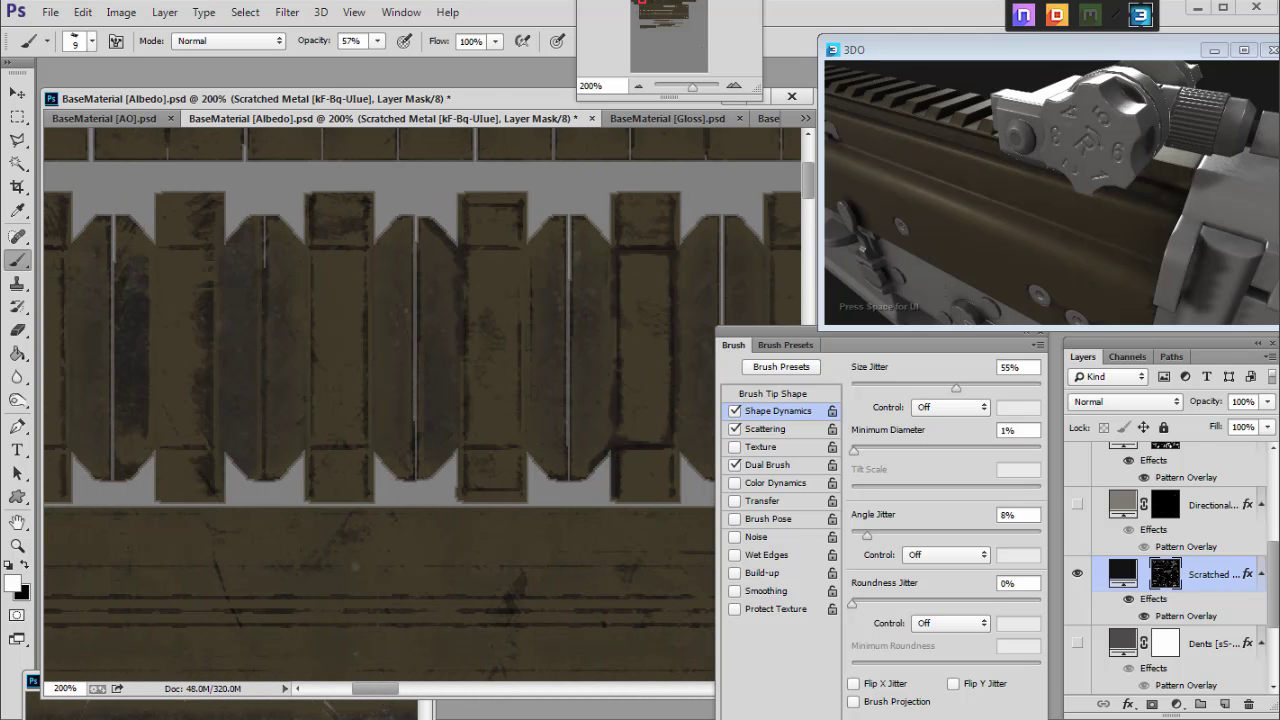
# Step: Save the albedo and refresh the maps in DDO to review the rail wear on the 3D model
pyautogui.hotkey('ctrl', 's')
pyautogui.moveTo(1030, 182); pyautogui.dragTo(1086, 193)
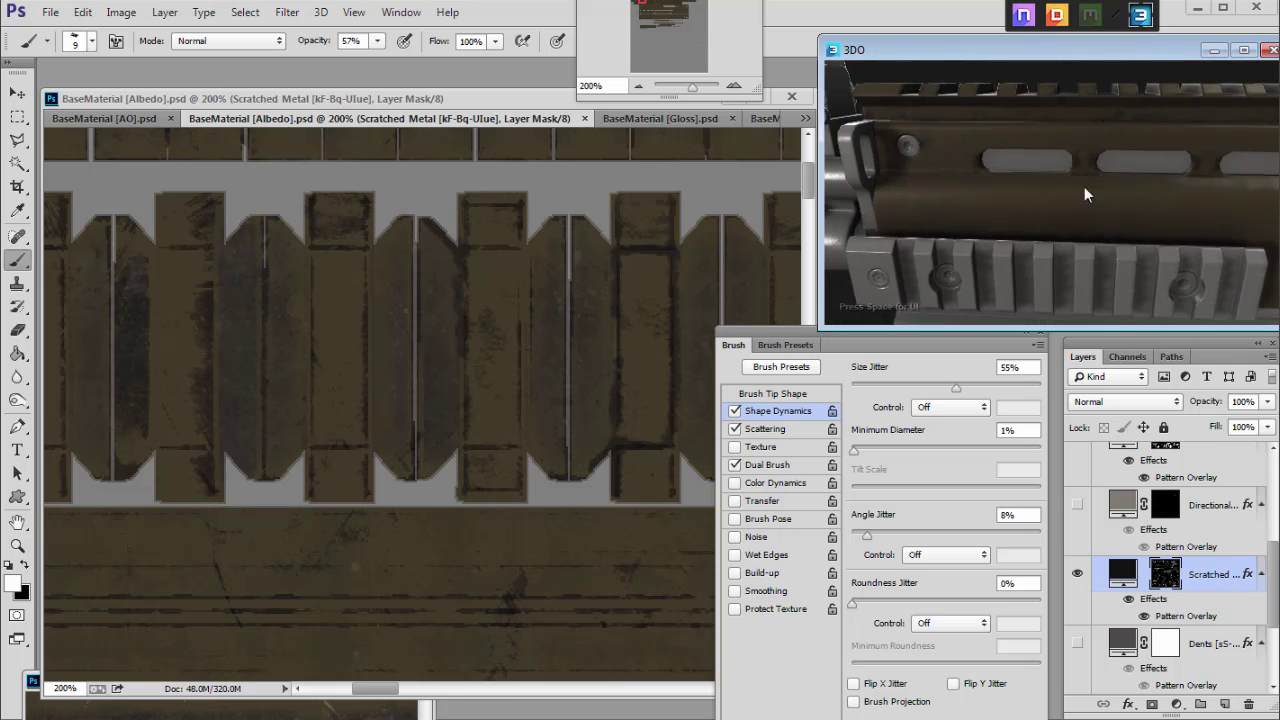
pyautogui.click(1058, 16)
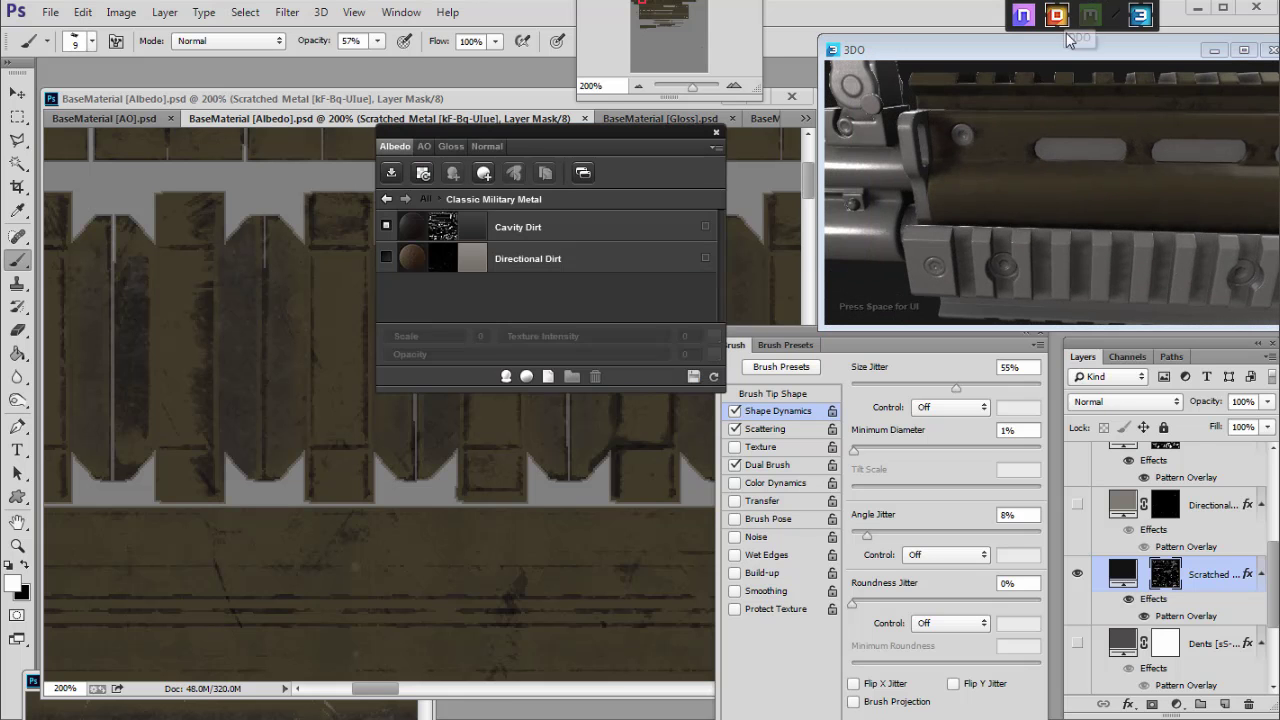
pyautogui.click(712, 376)
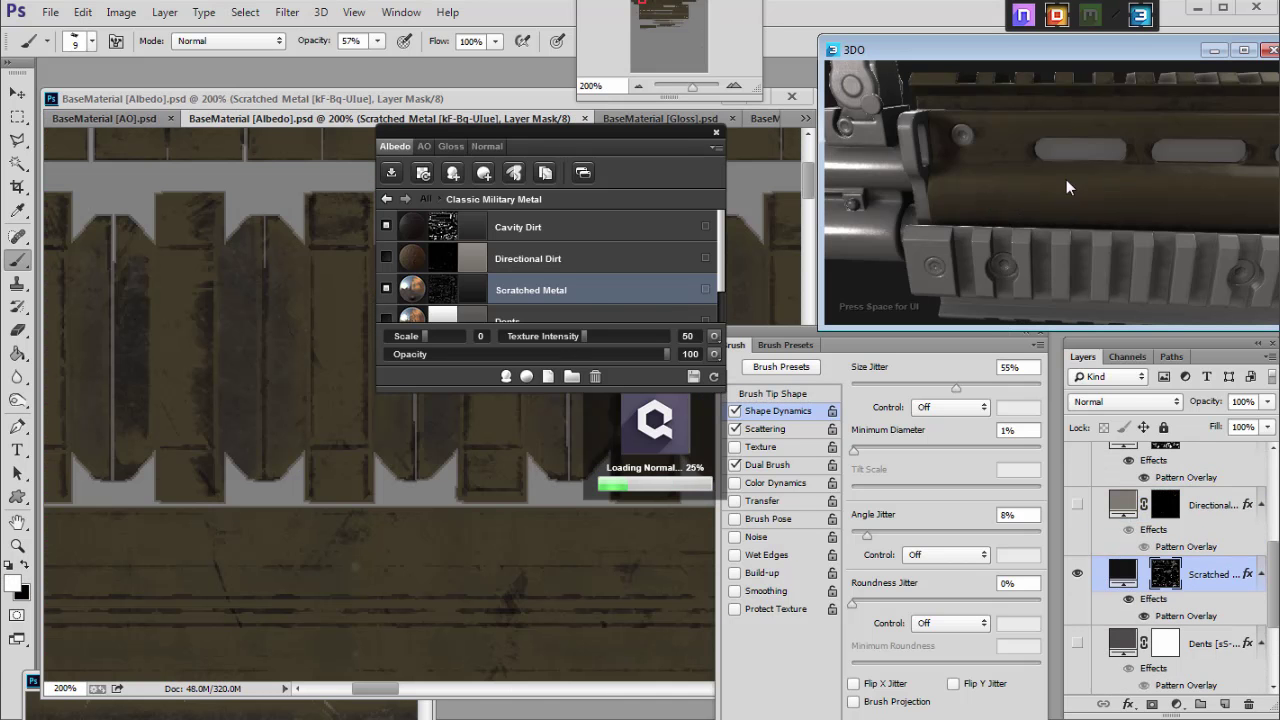
pyautogui.moveTo(1101, 184)
pyautogui.mouseDown()
pyautogui.moveTo(1057, 201)
pyautogui.moveTo(1005, 172)
pyautogui.moveTo(1045, 217)
pyautogui.moveTo(1038, 147)
pyautogui.moveTo(1044, 170)
pyautogui.moveTo(1063, 164)
pyautogui.moveTo(1026, 154)
pyautogui.moveTo(1071, 177)
pyautogui.moveTo(1018, 118)
pyautogui.moveTo(991, 139)
pyautogui.moveTo(1026, 90)
pyautogui.moveTo(1058, 218)
pyautogui.moveTo(934, 190)
pyautogui.moveTo(1093, 203)
pyautogui.moveTo(1057, 176)
pyautogui.moveTo(1200, 214)
pyautogui.moveTo(1060, 154)
pyautogui.moveTo(1078, 160)
pyautogui.moveTo(906, 222)
pyautogui.mouseUp()
# Step: Try a long dark scratch across the strip between the two rows of slots and undo it, enlarging the brush to 25 px
pyautogui.click(303, 297)
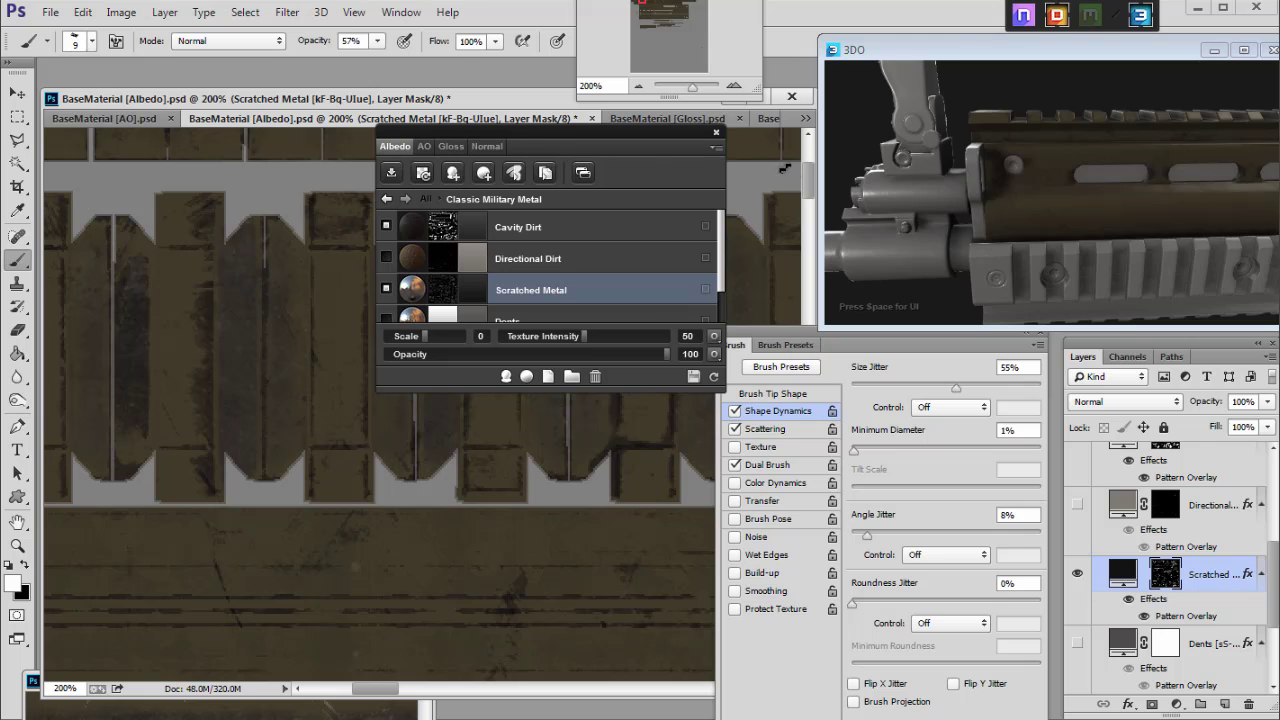
pyautogui.moveTo(807, 179); pyautogui.dragTo(798, 230)
pyautogui.scroll(-7, 351, 603)
pyautogui.moveTo(372, 690); pyautogui.dragTo(469, 689)
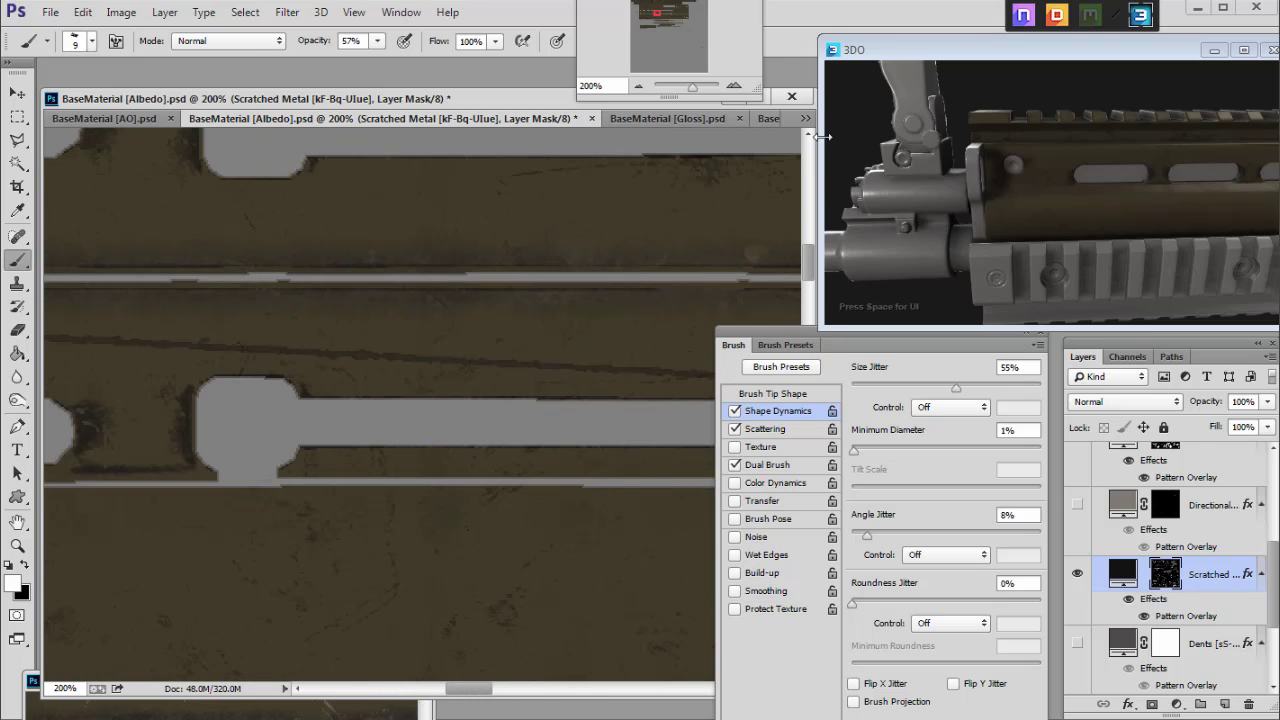
pyautogui.click(640, 87)
pyautogui.click(640, 87)
pyautogui.click(640, 87)
pyautogui.click(640, 87)
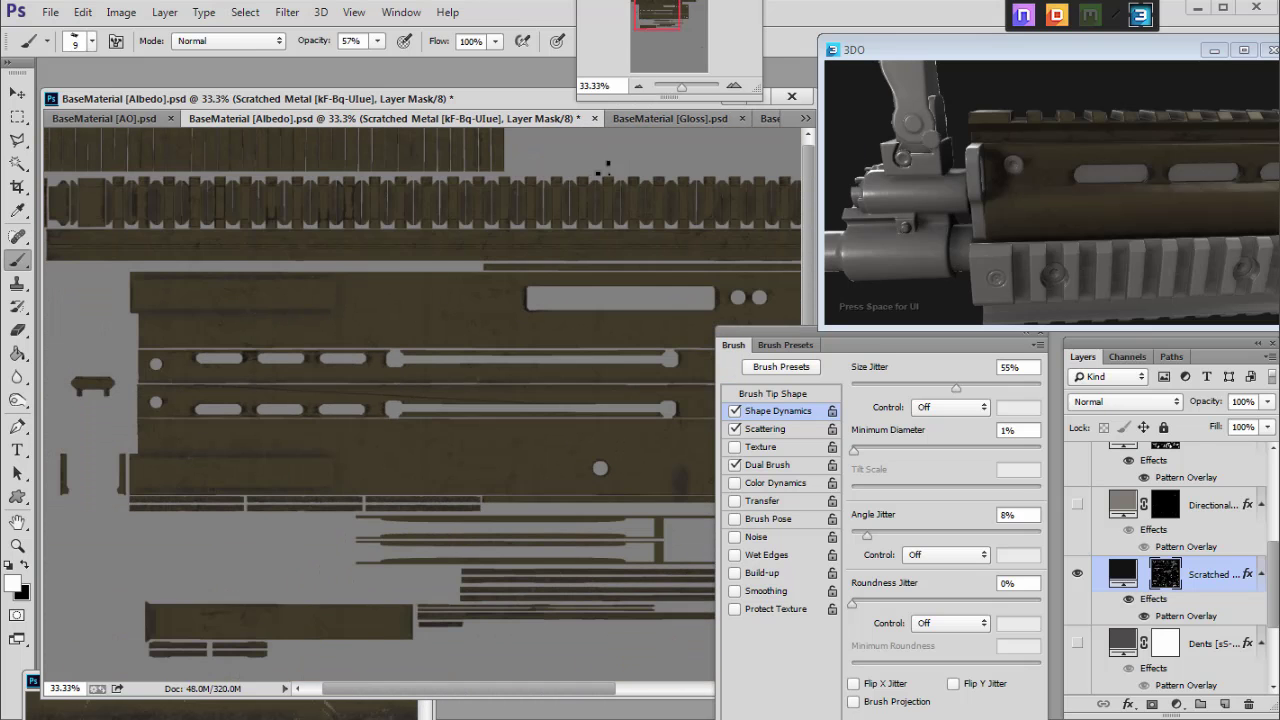
pyautogui.click(733, 86)
pyautogui.click(733, 86)
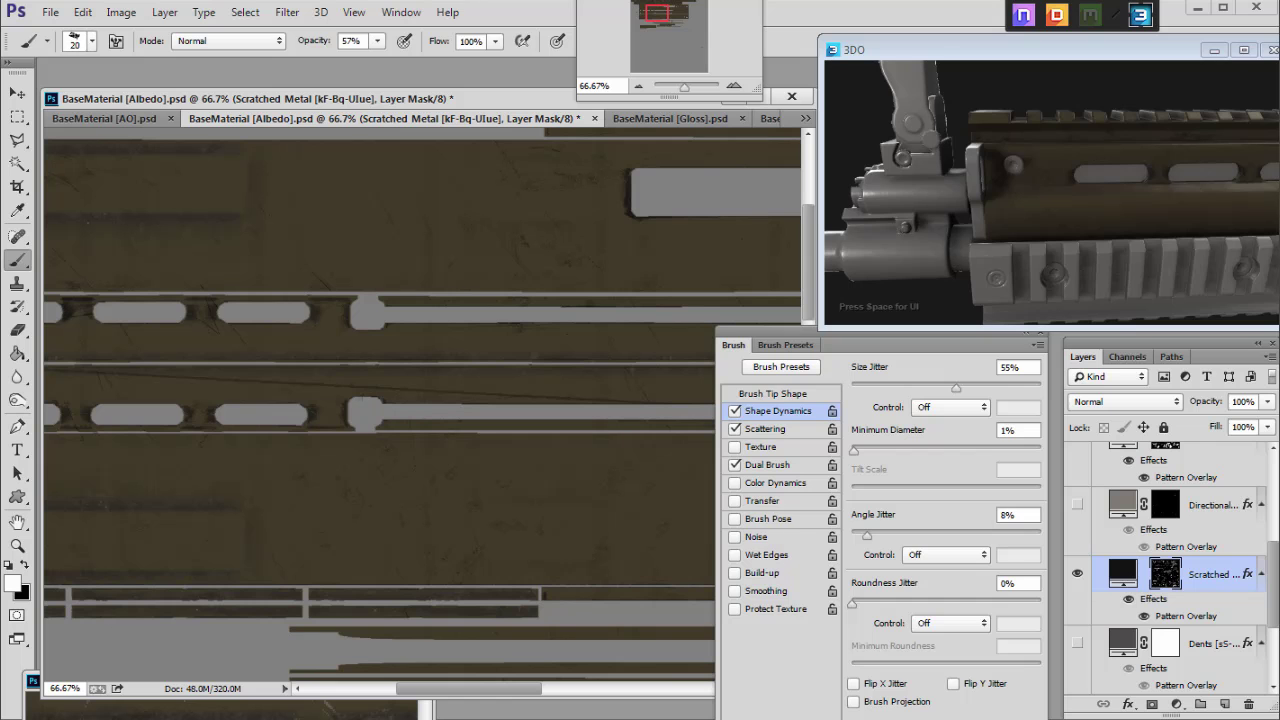
pyautogui.press('z')
pyautogui.click(17, 261)
pyautogui.moveTo(325, 384); pyautogui.dragTo(305, 384)
pyautogui.hotkey('ctrl', 'z')
pyautogui.press('x')
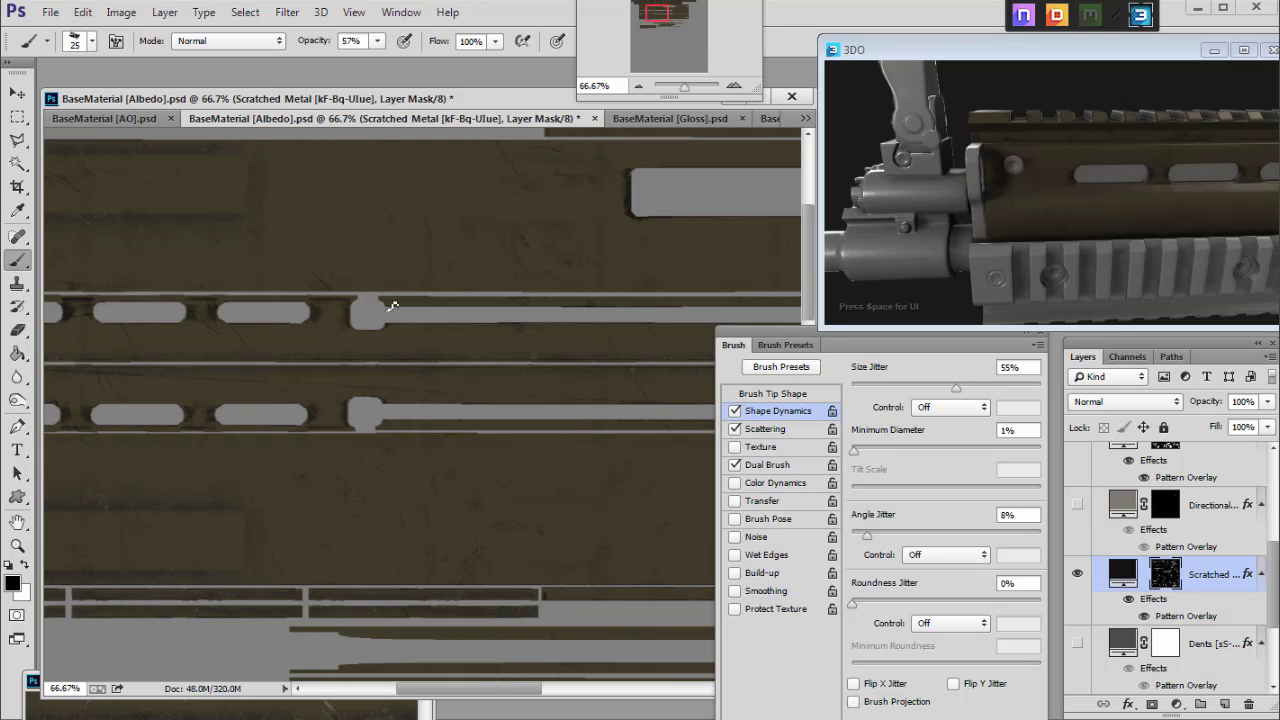
# Step: Save the albedo and refresh the DDO maps to check the slotted side panel on the 3D rifle
pyautogui.hscroll(-3, 393, 305)
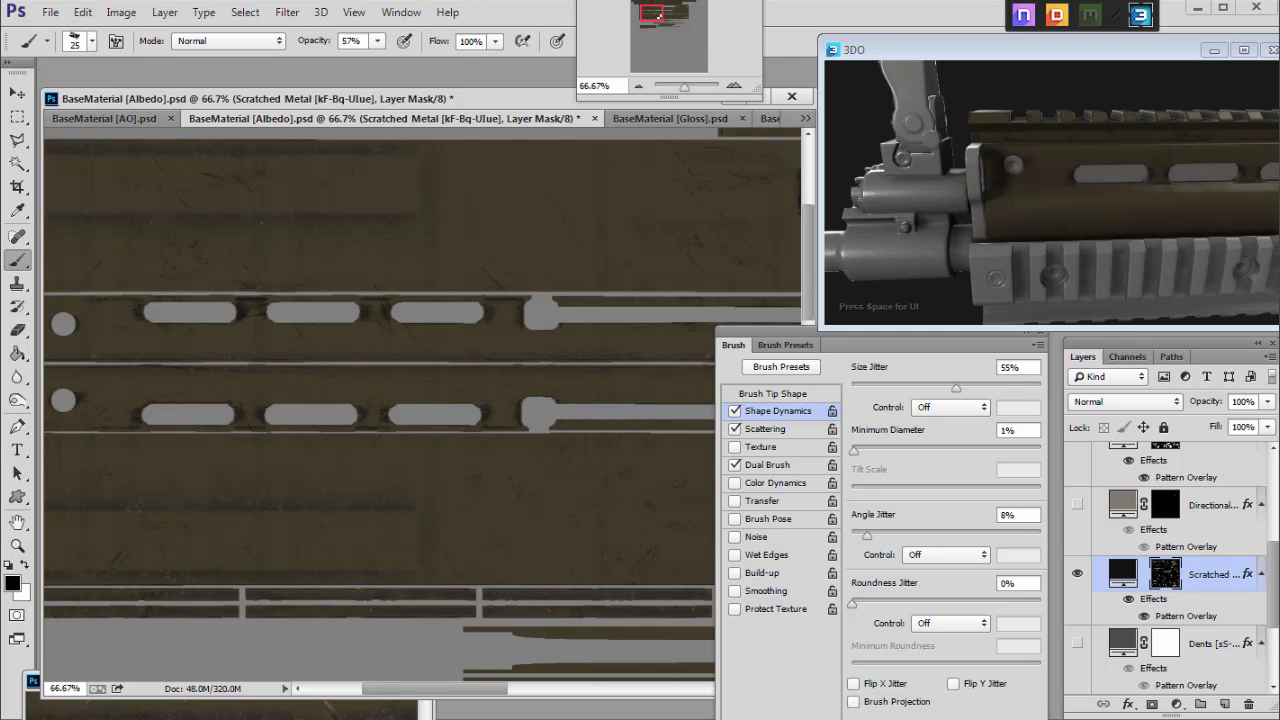
pyautogui.moveTo(782, 377); pyautogui.dragTo(667, 407)
pyautogui.hotkey('ctrl', 's')
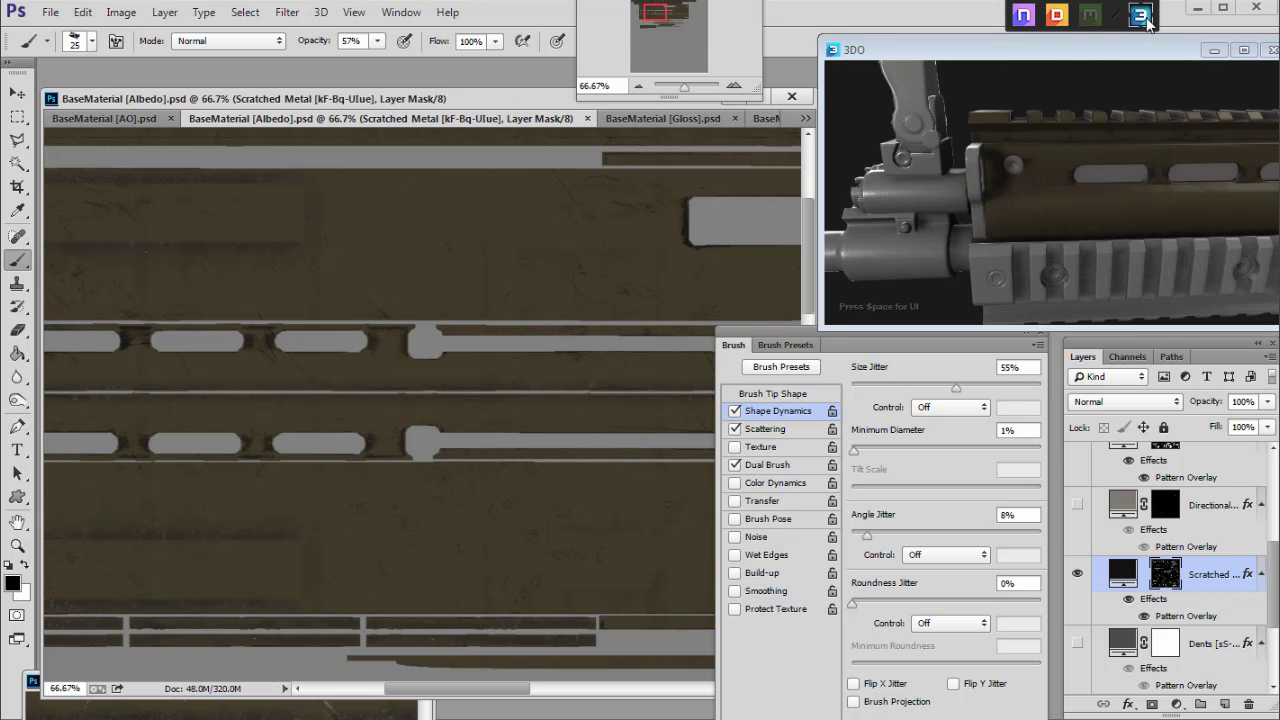
pyautogui.click(1057, 15)
pyautogui.click(714, 378)
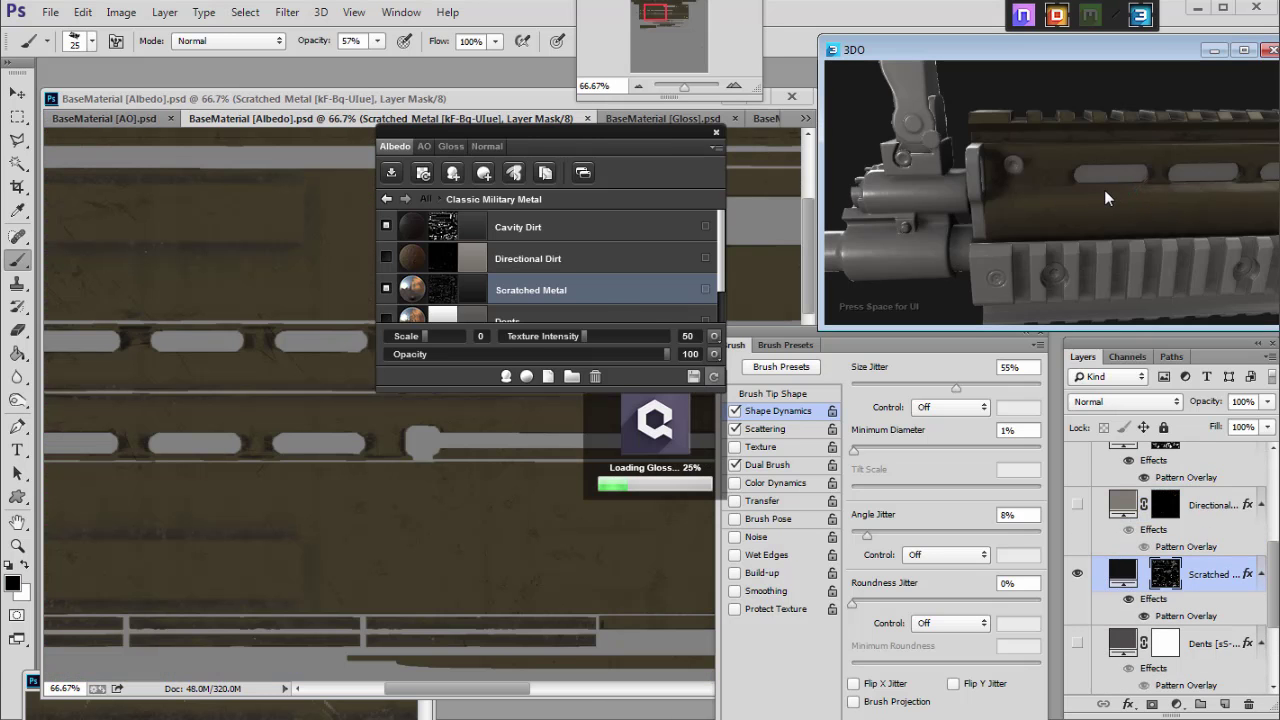
pyautogui.moveTo(1111, 187); pyautogui.dragTo(1010, 200)
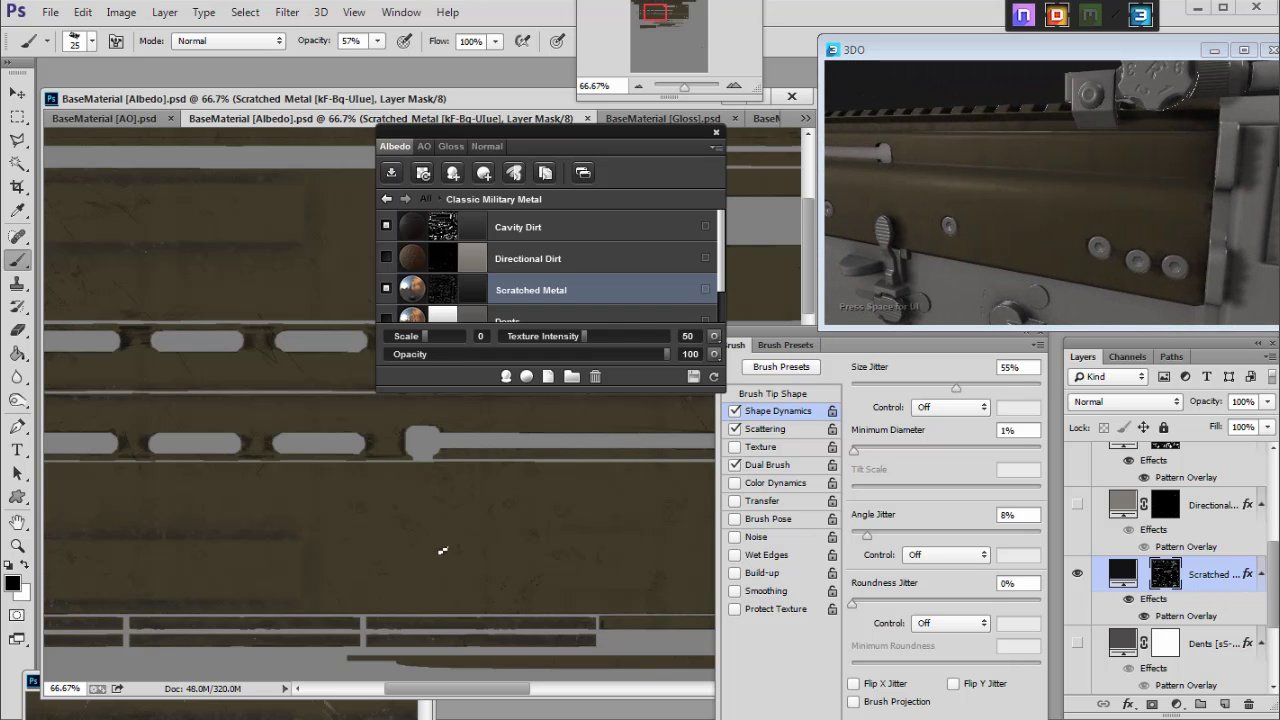
# Step: Paint a T-shaped test mark in white on the mask over the large lower panel and save to locate it on the model
pyautogui.press('x')
pyautogui.moveTo(402, 513)
pyautogui.mouseDown()
pyautogui.moveTo(514, 498)
pyautogui.moveTo(456, 526)
pyautogui.moveTo(457, 576)
pyautogui.mouseUp()
pyautogui.hotkey('ctrl', 's')
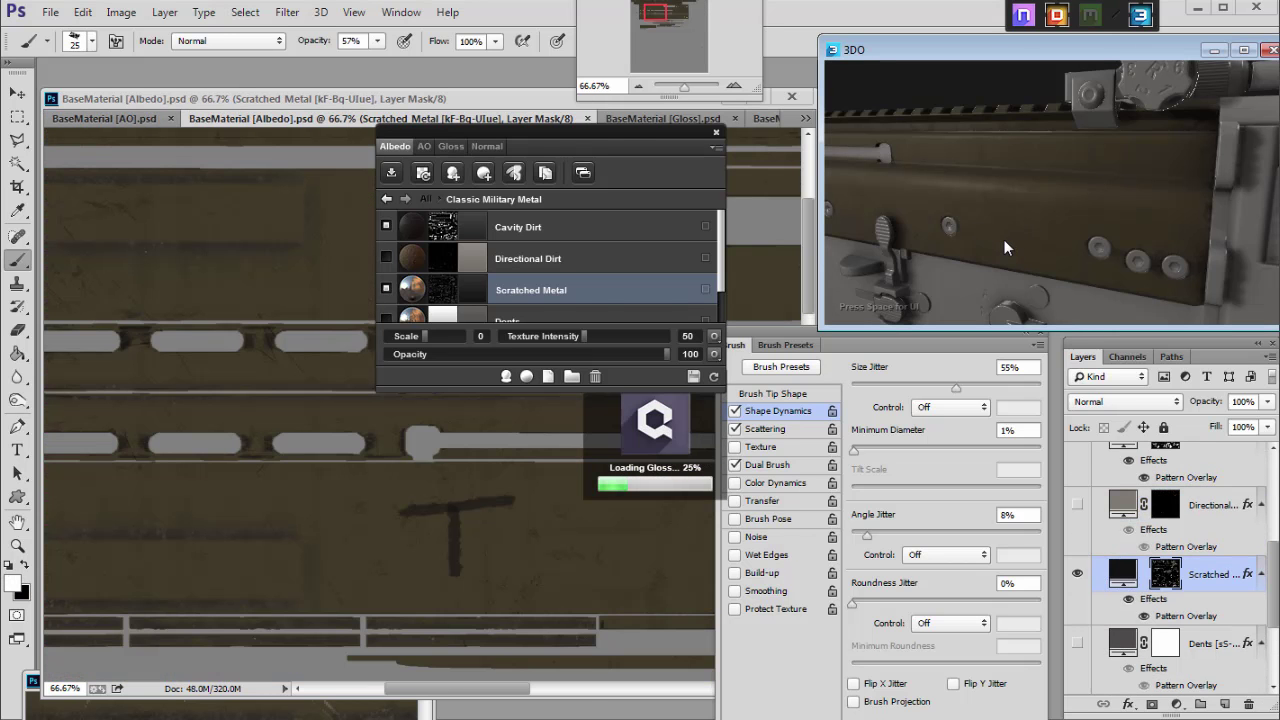
pyautogui.moveTo(995, 240); pyautogui.dragTo(1069, 265)
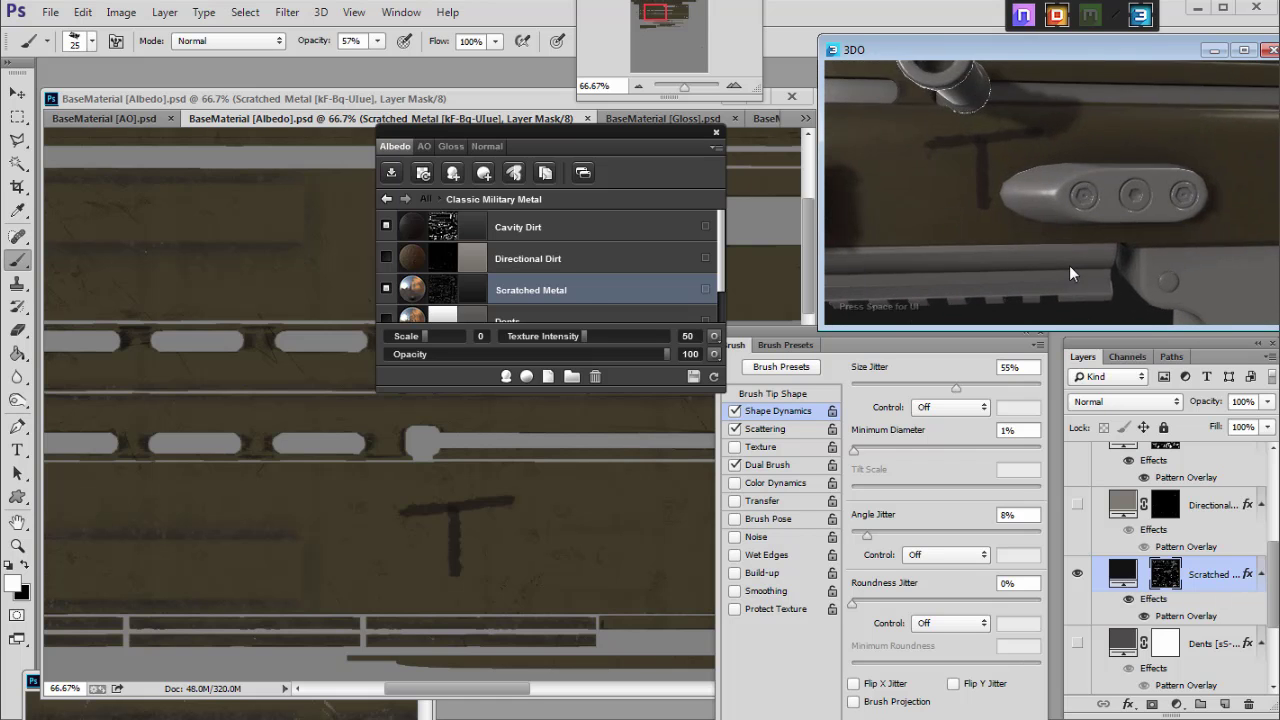
# Step: Undo both strokes of the T-shaped test mark and save the albedo
pyautogui.hotkey('ctrl', 'z')
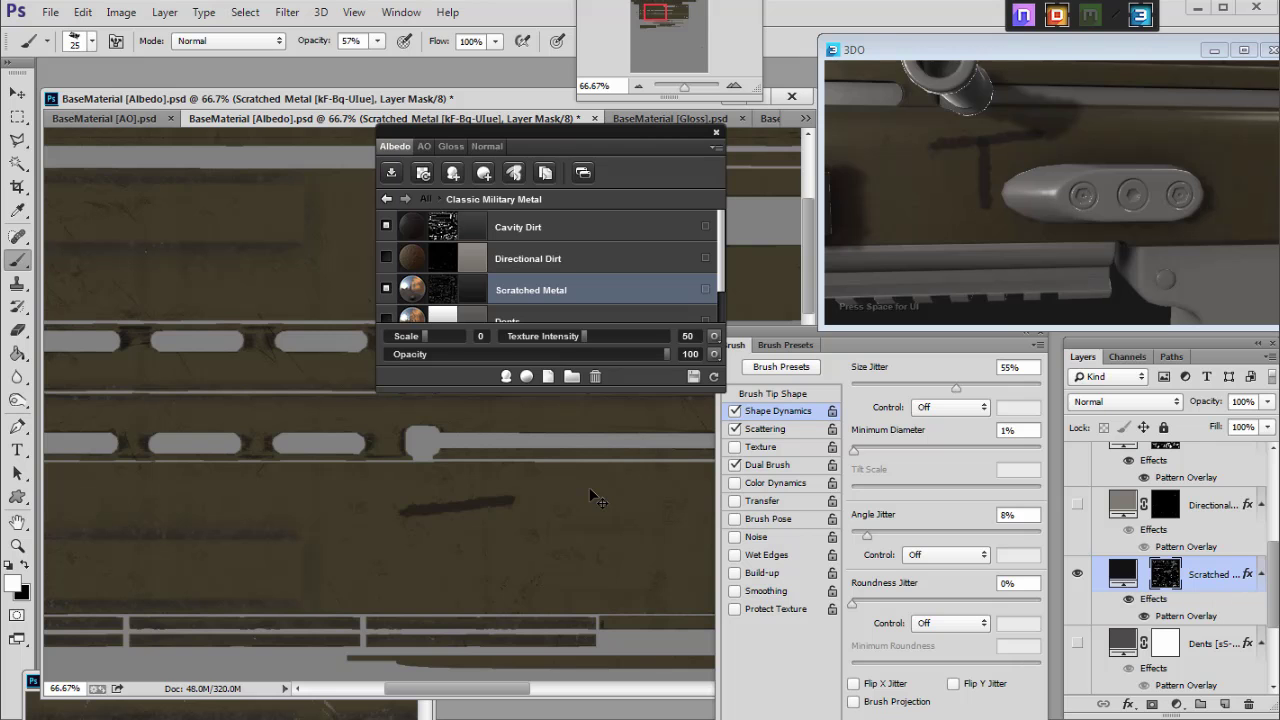
pyautogui.hotkey('ctrl', 'z')
pyautogui.hotkey('ctrl', 's')
# Step: Close the DDO panel and examine the rail teeth close up on the 3D model beside their albedo strip
pyautogui.moveTo(455, 687); pyautogui.dragTo(422, 664)
pyautogui.moveTo(808, 208); pyautogui.dragTo(808, 164)
pyautogui.click(716, 133)
pyautogui.moveTo(449, 689); pyautogui.dragTo(438, 688)
pyautogui.moveTo(924, 168); pyautogui.dragTo(967, 197)
pyautogui.moveTo(1013, 248); pyautogui.dragTo(1015, 213)
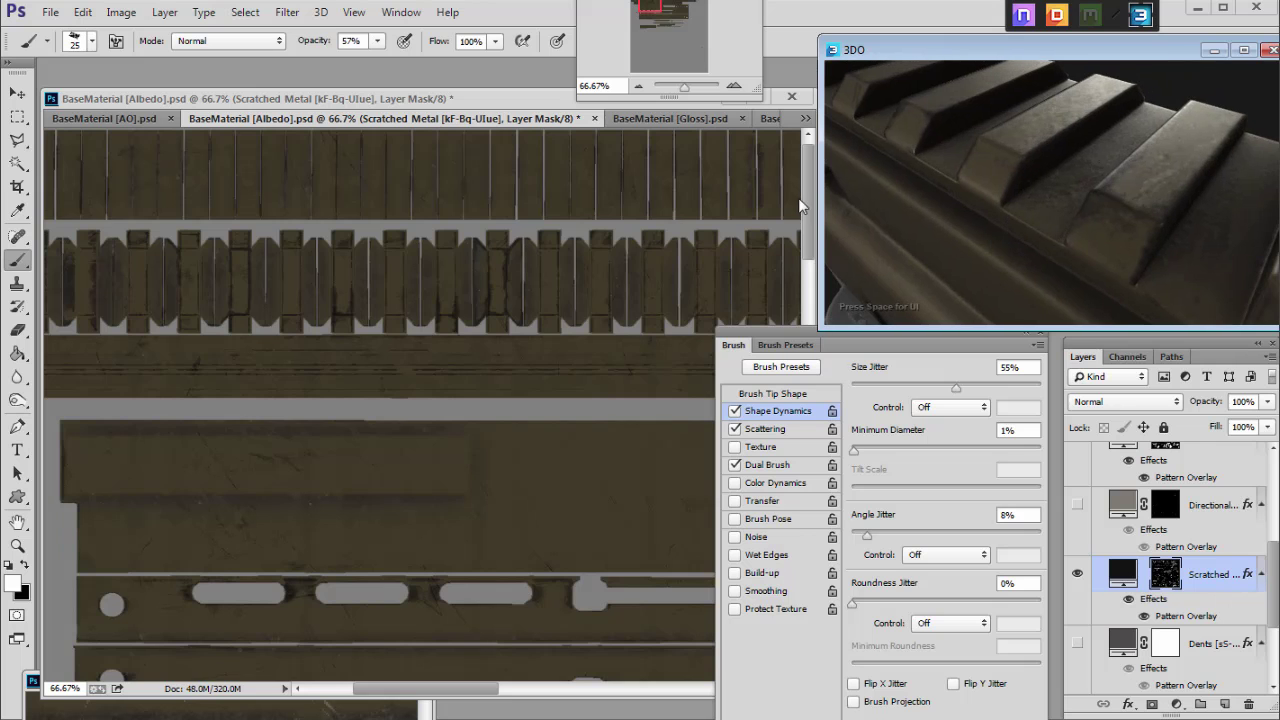
# Step: Switch to the Gloss map and examine the rail strip and the panel cutouts
pyautogui.click(637, 116)
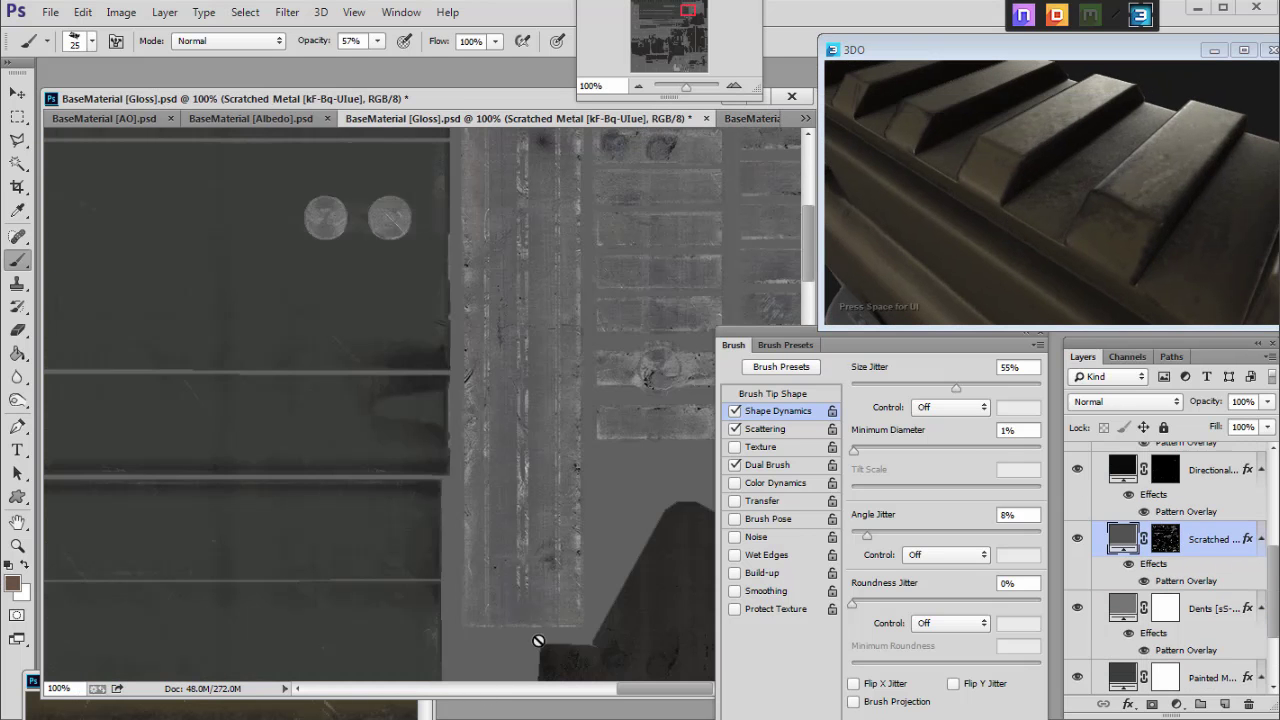
pyautogui.moveTo(808, 264); pyautogui.dragTo(808, 225)
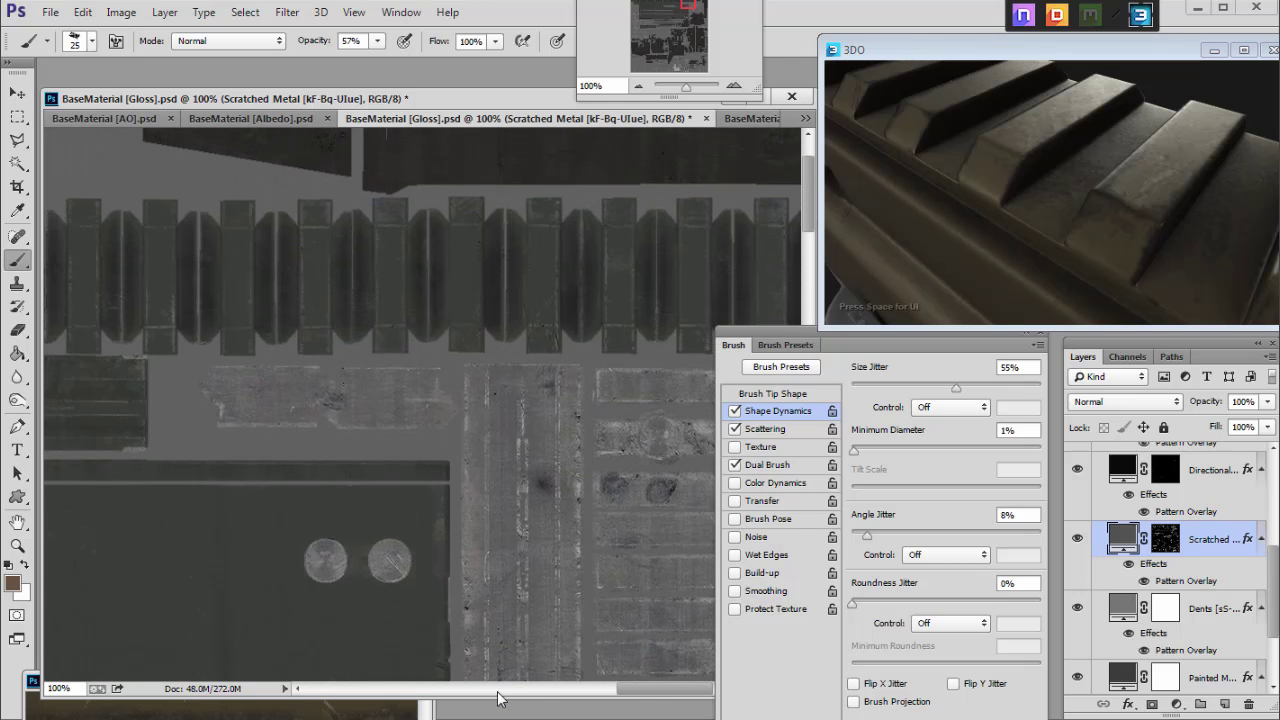
pyautogui.moveTo(640, 693); pyautogui.dragTo(440, 664)
pyautogui.scroll(-6, 523, 517)
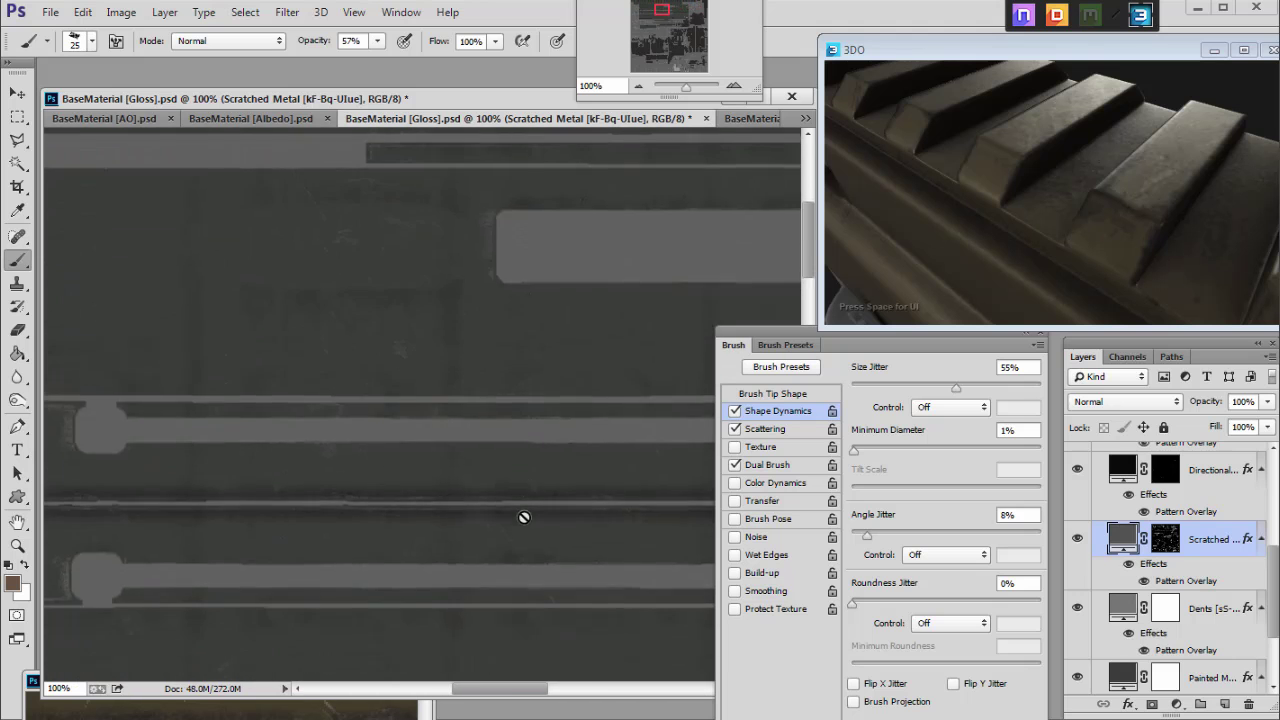
pyautogui.scroll(6, 774, 229)
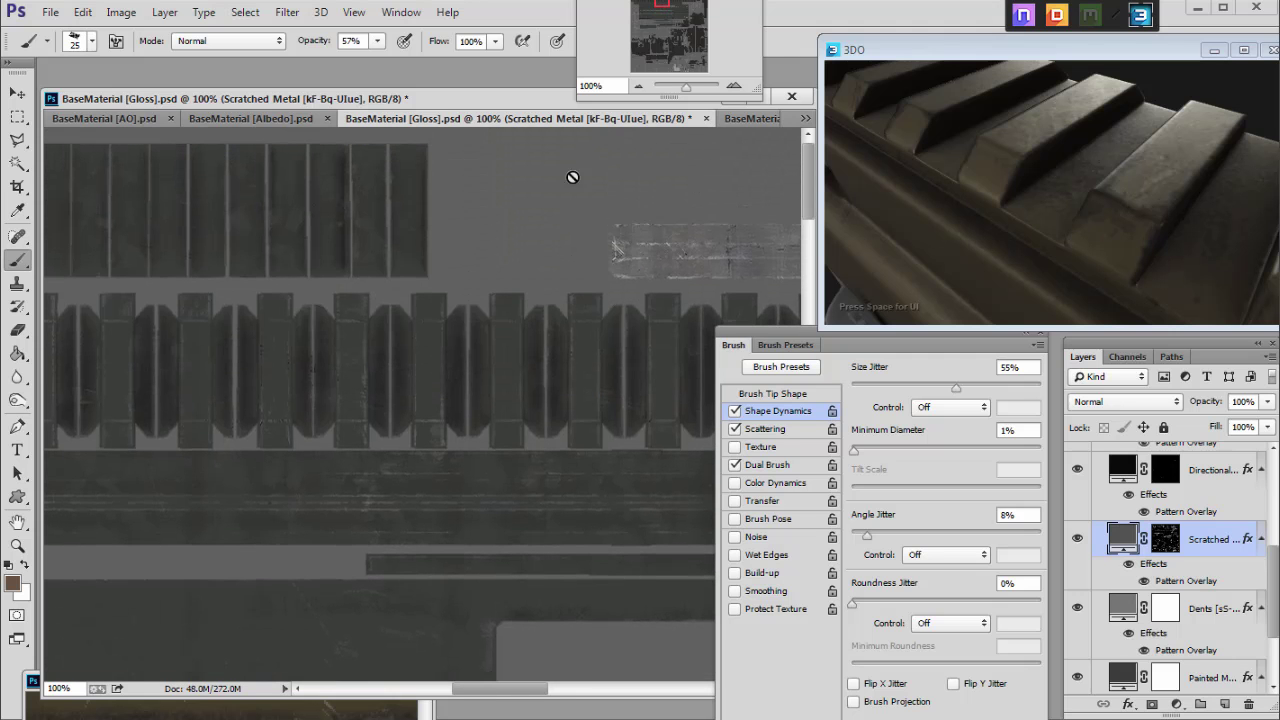
# Step: Inspect the Albedo's rail teeth at 200% and its Scratched Metal mask, and hide Scratched Metal in the Gloss map for comparison
pyautogui.click(253, 119)
pyautogui.click(735, 87)
pyautogui.click(735, 87)
pyautogui.moveTo(654, 8); pyautogui.dragTo(657, 5)
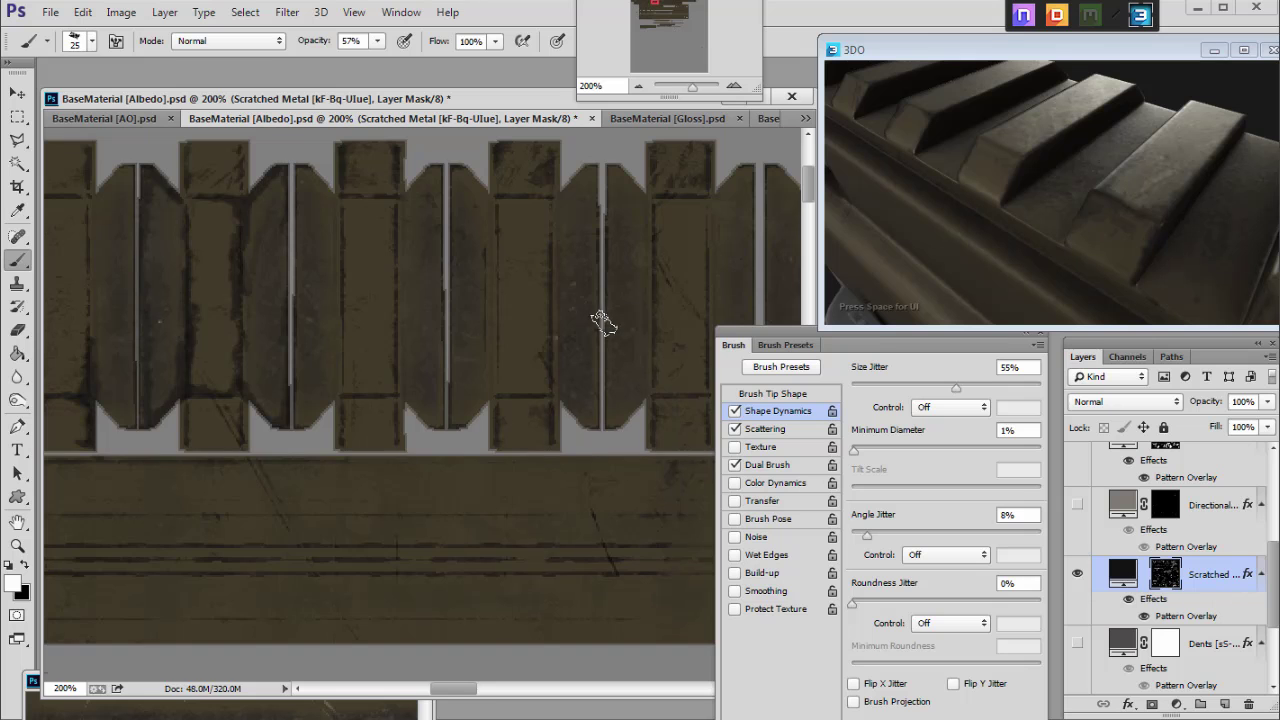
pyautogui.scroll(2, 600, 320)
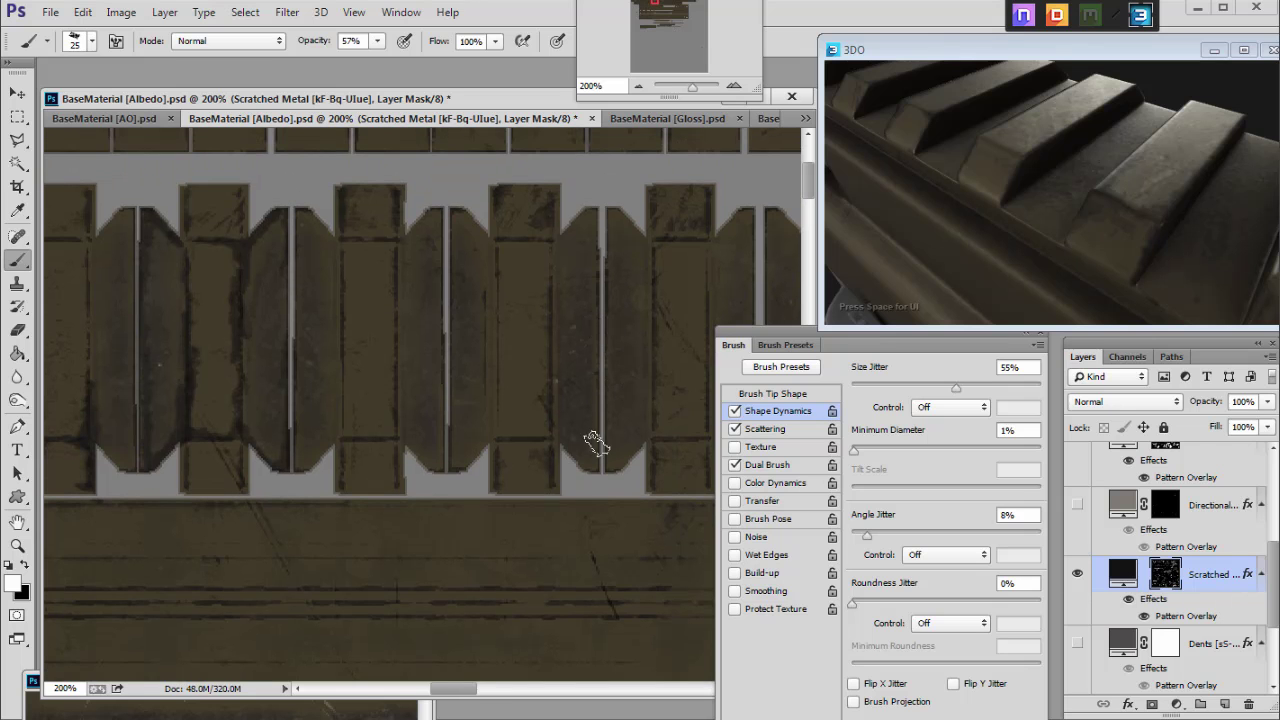
pyautogui.click(1125, 577)
pyautogui.click(1164, 579)
pyautogui.click(665, 118)
pyautogui.scroll(2, 1135, 565)
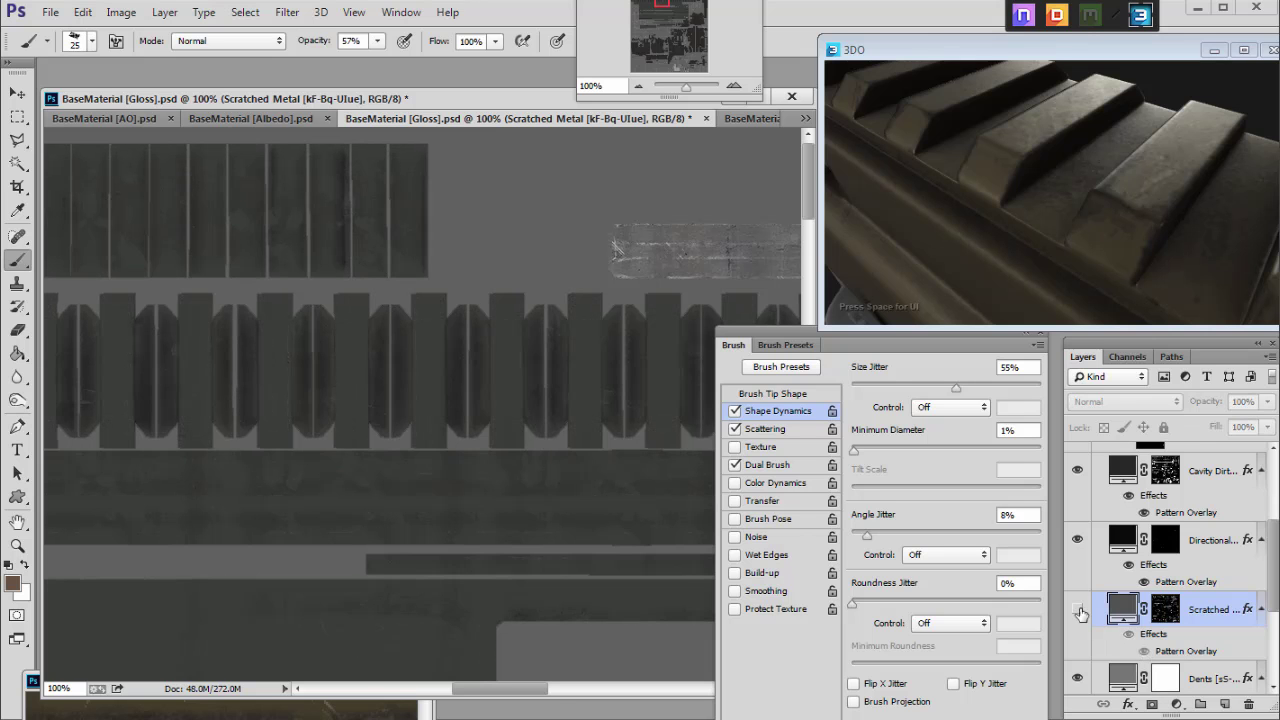
# Step: Return to the Albedo and check the Scratched Metal layer's Blending Options, closing the dialog
pyautogui.click(225, 120)
pyautogui.rightClick(1213, 645)
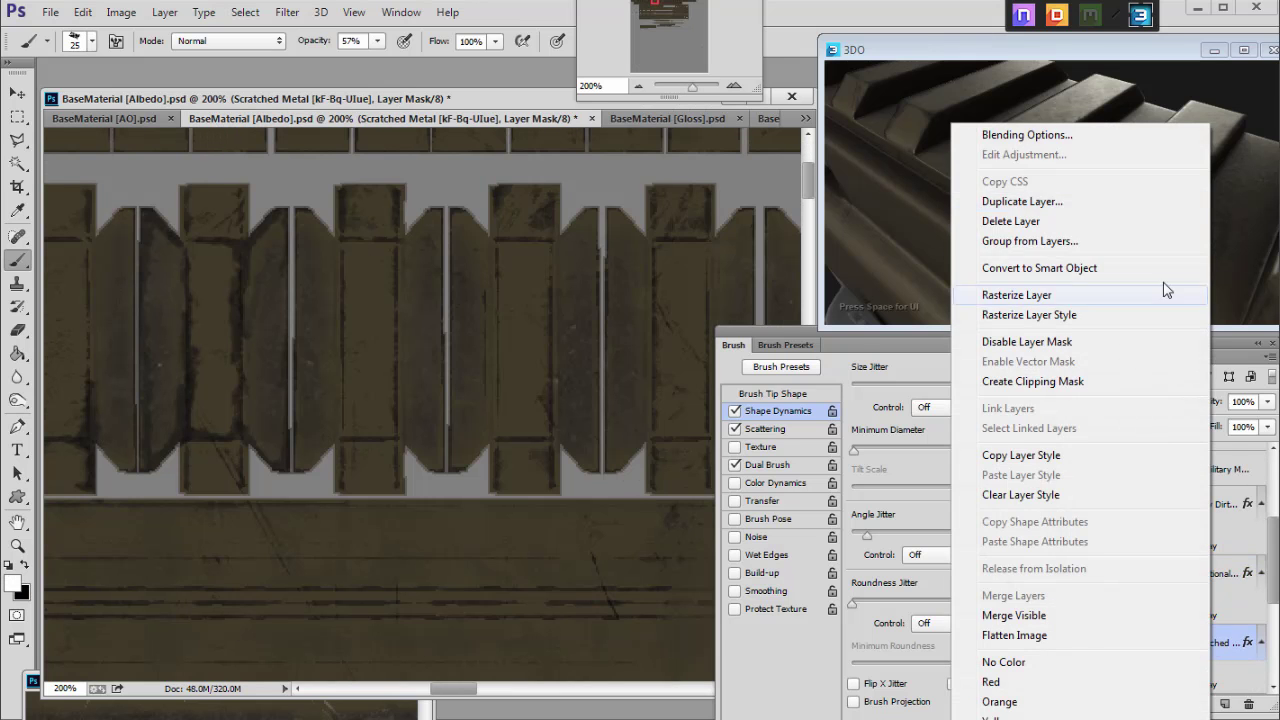
pyautogui.click(986, 134)
pyautogui.click(745, 315)
pyautogui.click(648, 355)
pyautogui.press('Return')
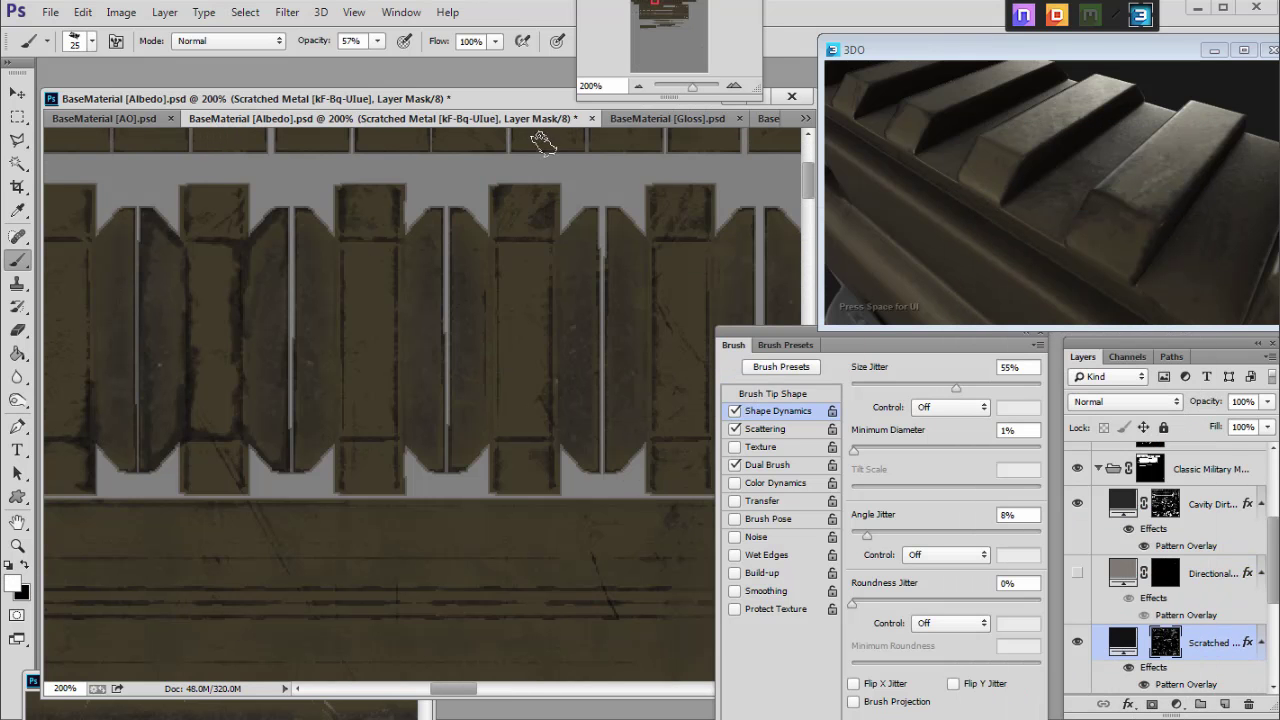
# Step: In the Gloss map, hide the lower Scratched Metal layer and set the upper Scratched Metal layer's fill colour to grey 7f7f7f
pyautogui.click(656, 120)
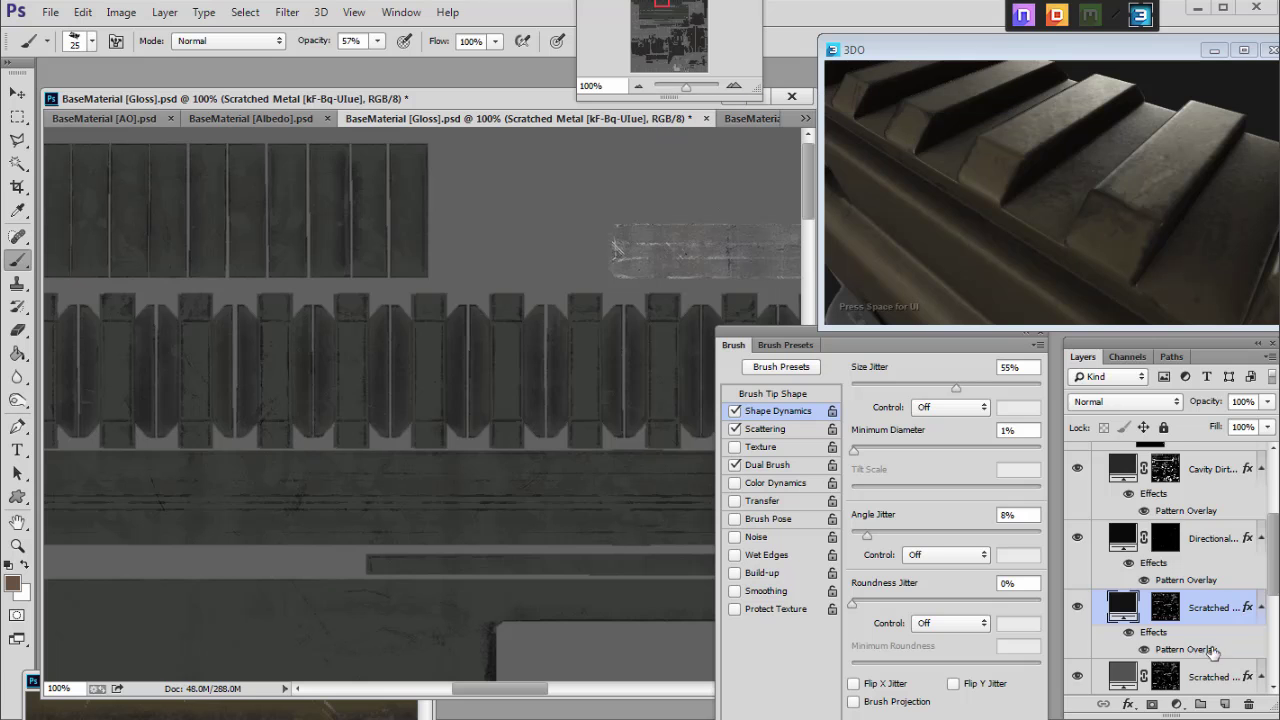
pyautogui.scroll(-1, 1214, 652)
pyautogui.click(1078, 573)
pyautogui.click(1078, 573)
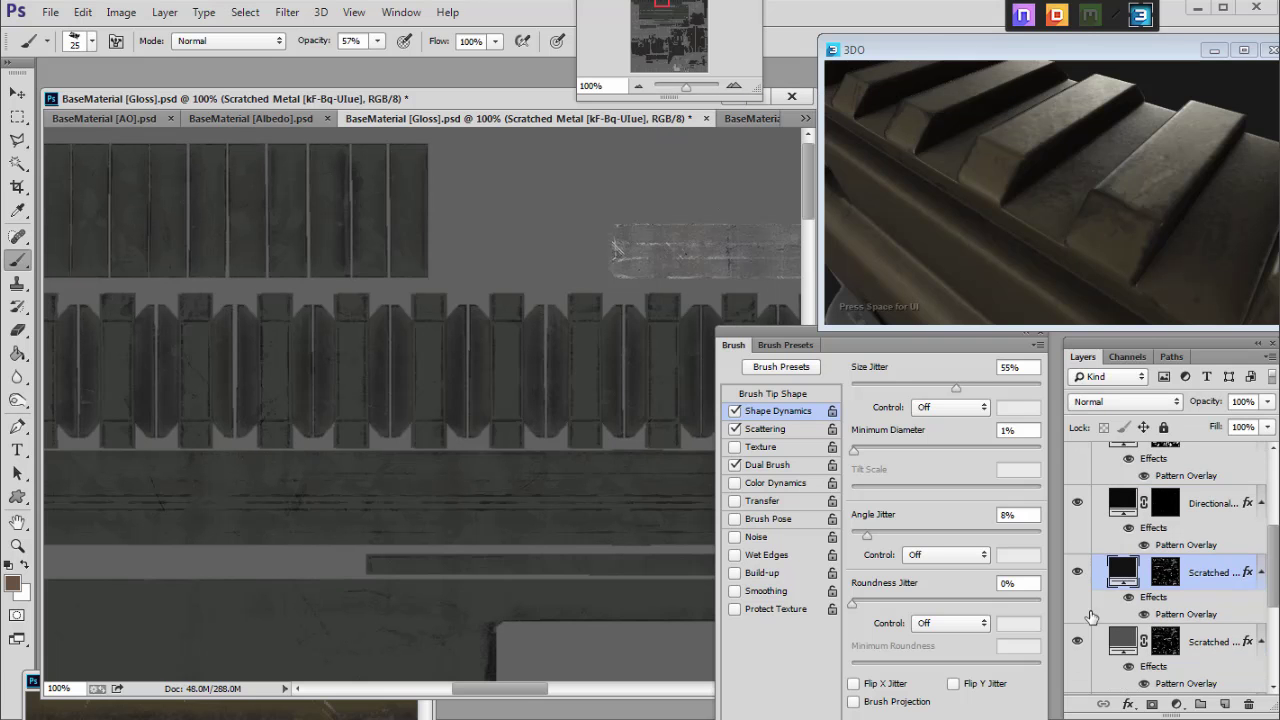
pyautogui.click(1078, 644)
pyautogui.doubleClick(1124, 572)
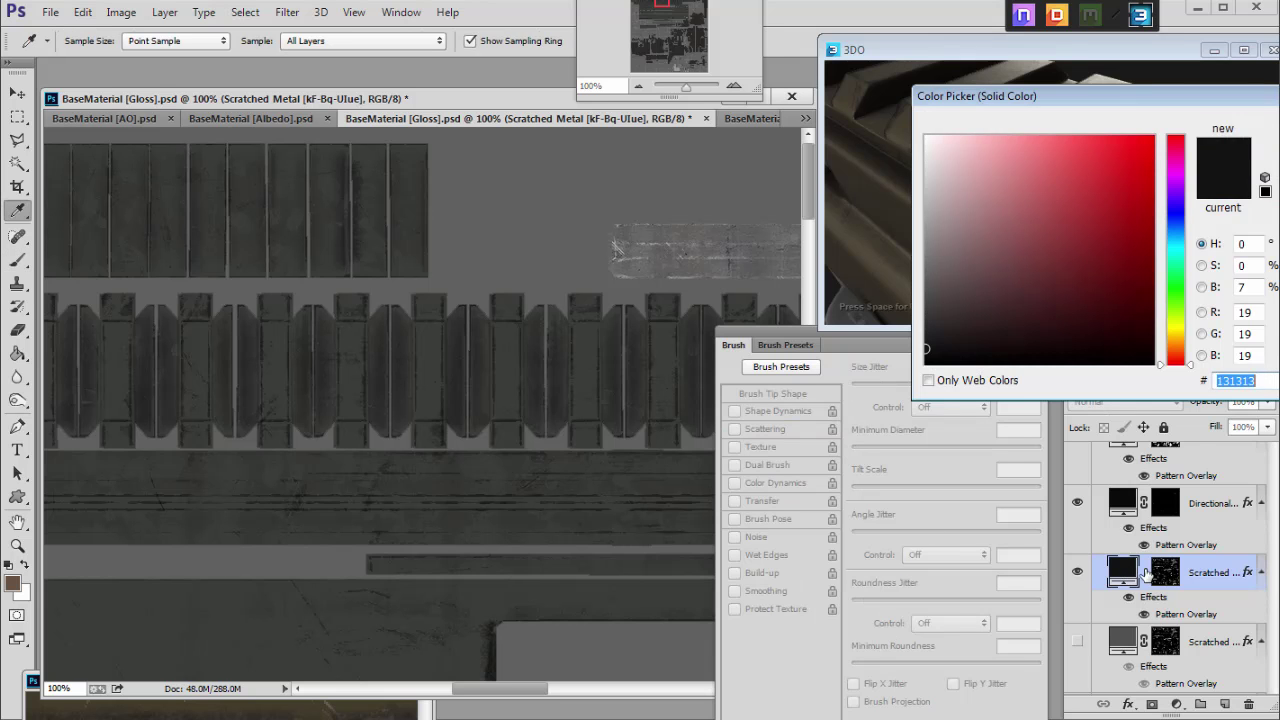
pyautogui.moveTo(954, 280); pyautogui.dragTo(890, 250)
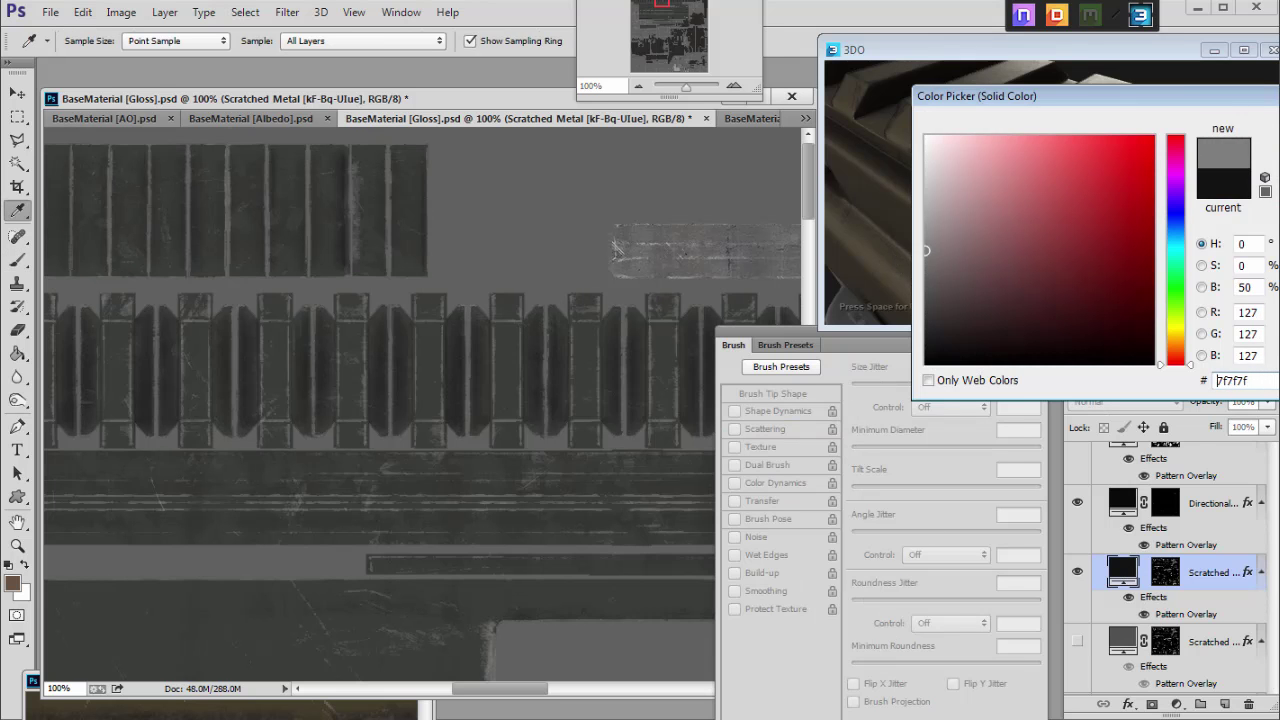
pyautogui.click(1279, 128)
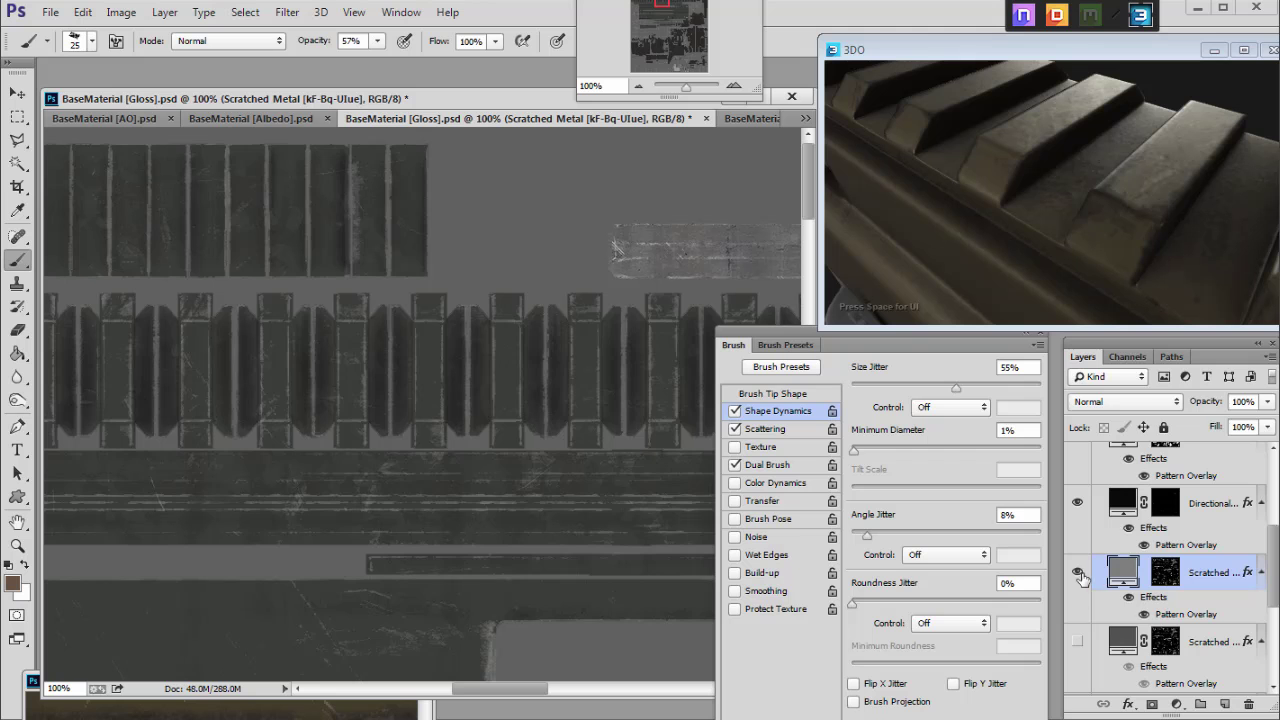
# Step: Toggle the two Scratched Metal layers to compare their scratches in the Gloss map, and select the lower layer's mask
pyautogui.click(1078, 573)
pyautogui.click(1079, 638)
pyautogui.click(1078, 573)
pyautogui.click(1128, 645)
pyautogui.click(1166, 641)
pyautogui.scroll(-1, 1180, 642)
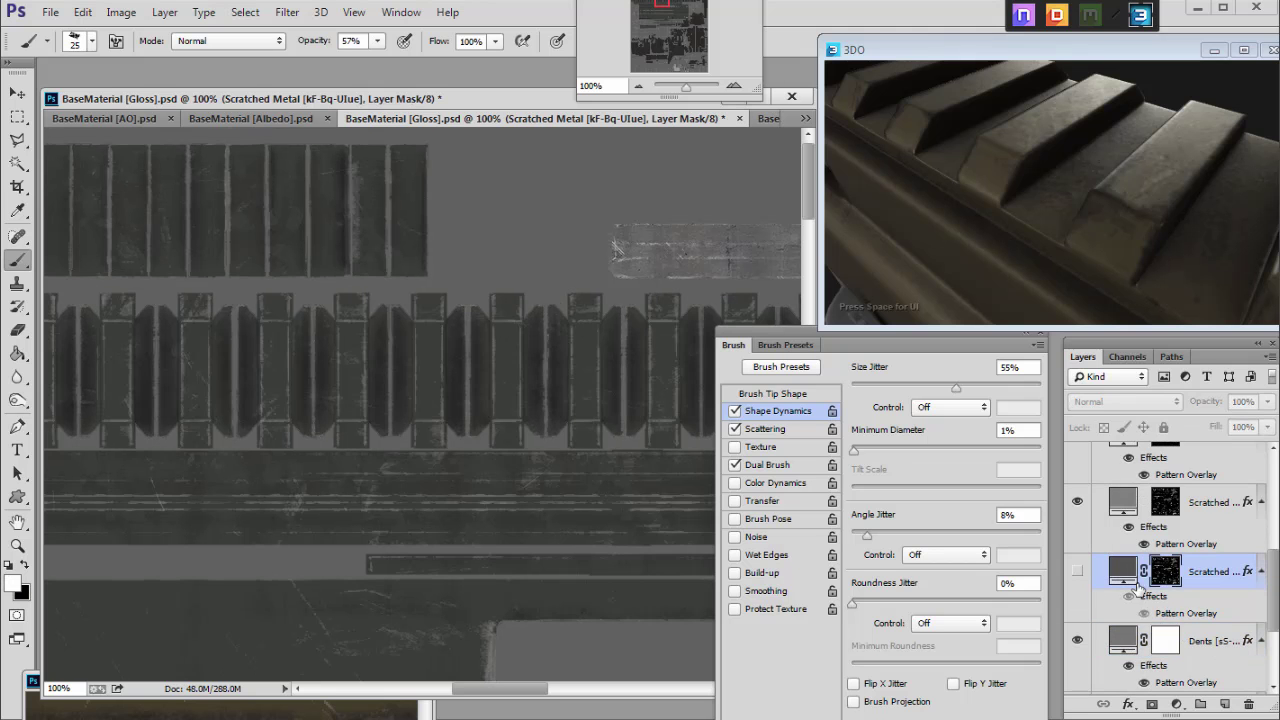
# Step: Darken the upper Scratched Metal layer's fill colour to a medium-dark grey in the Gloss map
pyautogui.doubleClick(1124, 503)
pyautogui.click(932, 302)
pyautogui.moveTo(926, 282); pyautogui.dragTo(929, 288)
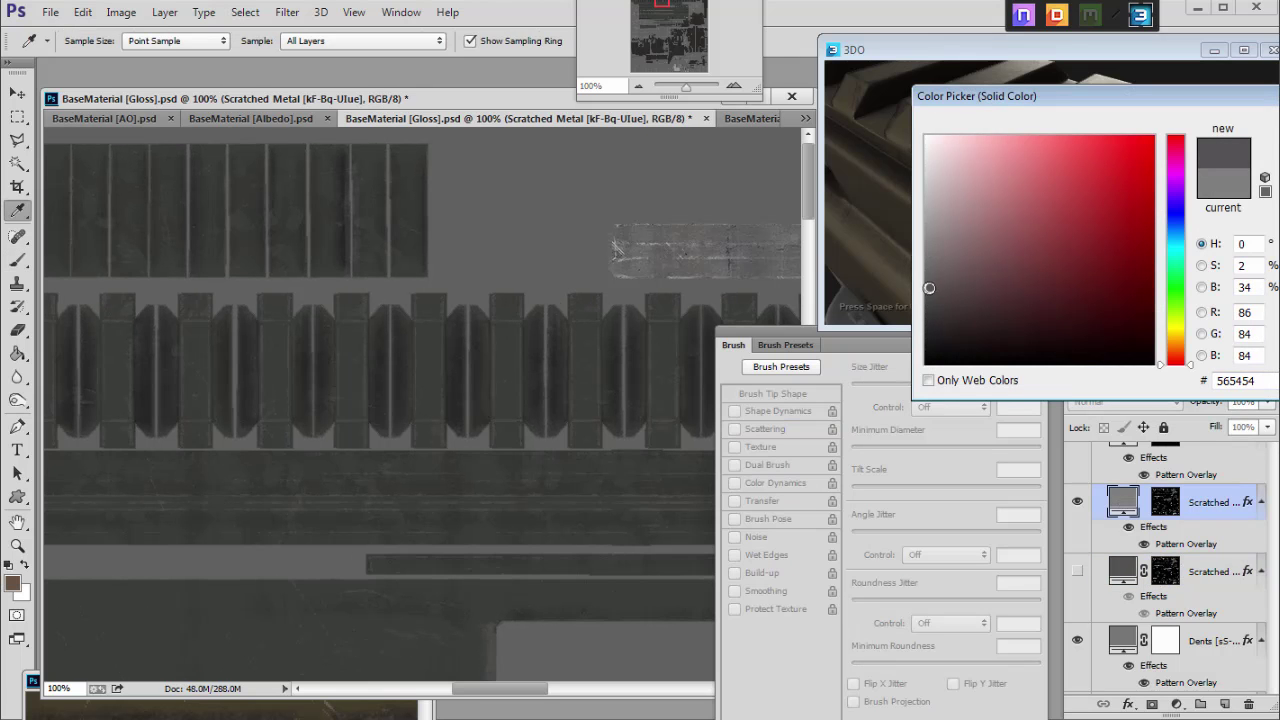
pyautogui.press('Return')
pyautogui.press('b')
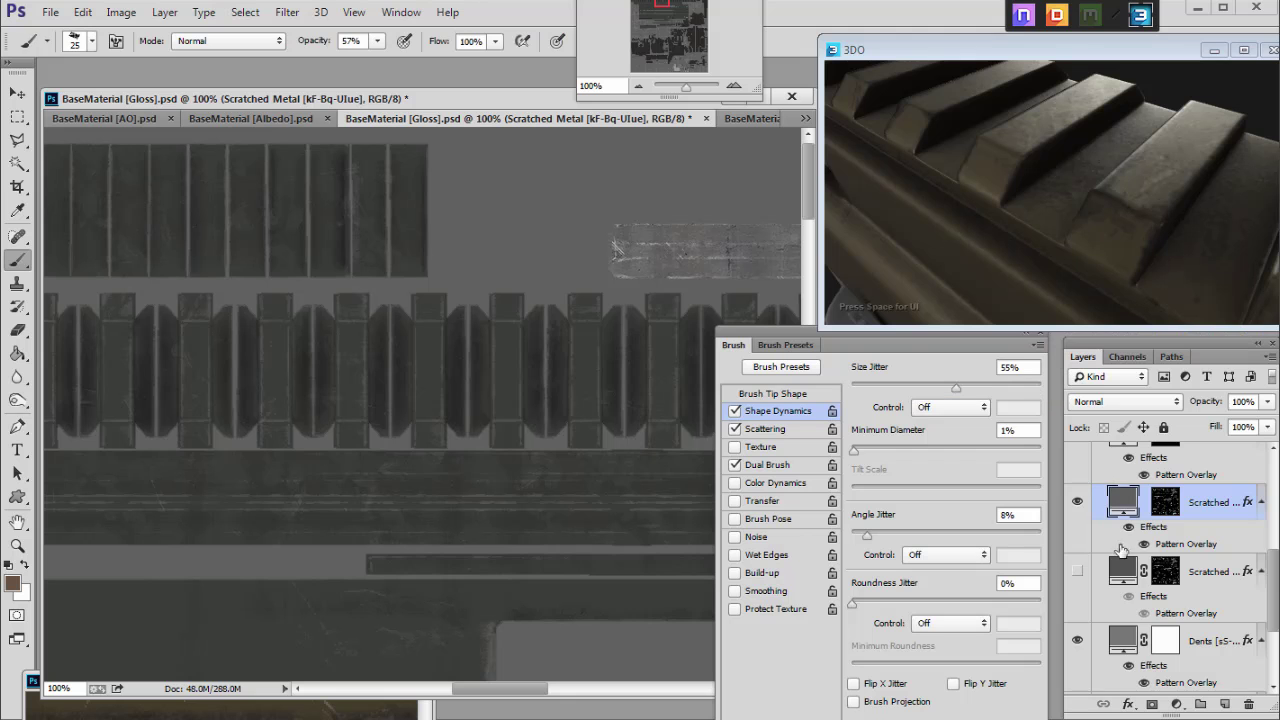
# Step: Alternate the visibility of the two Scratched Metal layers to compare edge wear on the Gloss map's rail strip
pyautogui.click(1127, 573)
pyautogui.click(1078, 502)
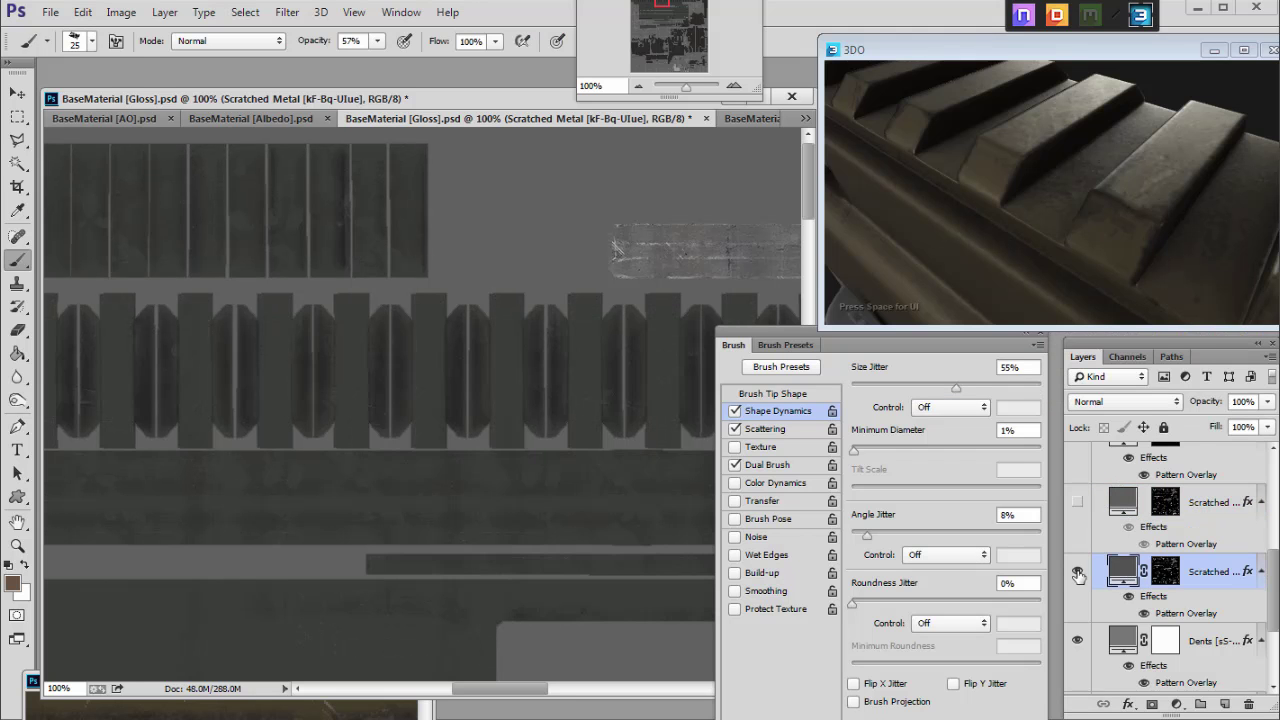
pyautogui.click(1078, 502)
pyautogui.click(1078, 502)
pyautogui.click(1078, 573)
pyautogui.click(1078, 573)
pyautogui.click(1079, 503)
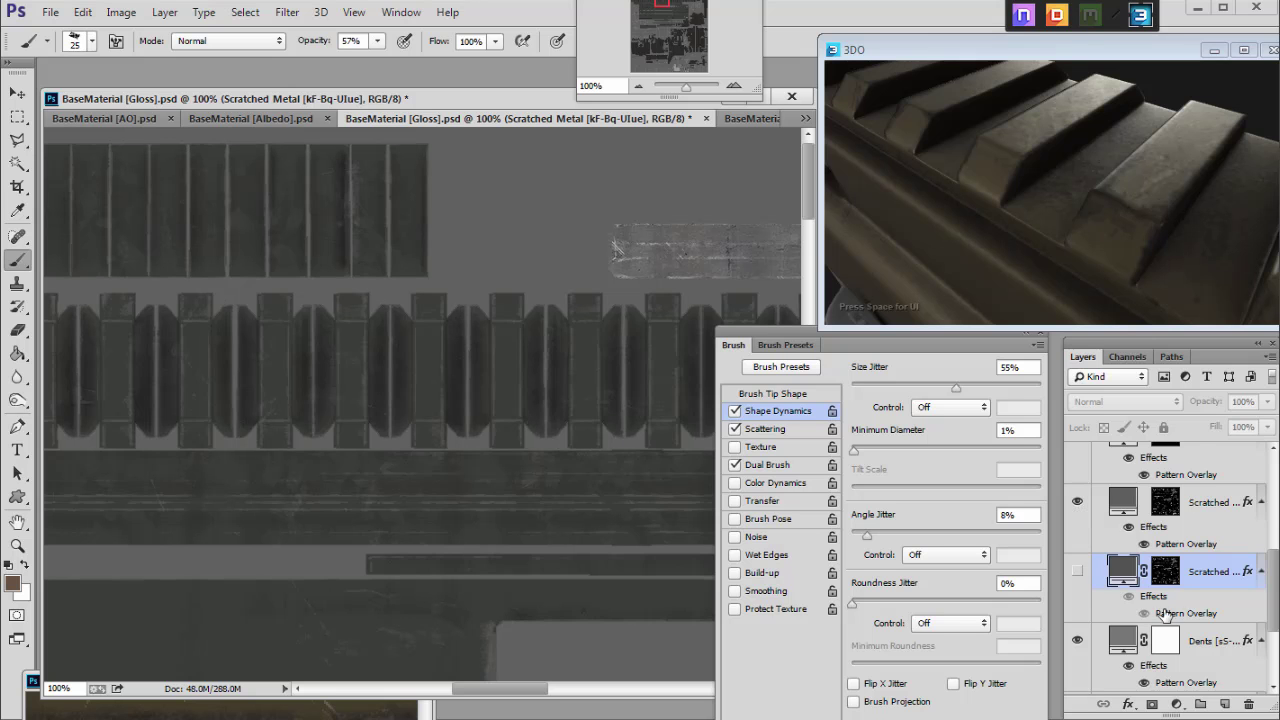
pyautogui.click(1078, 571)
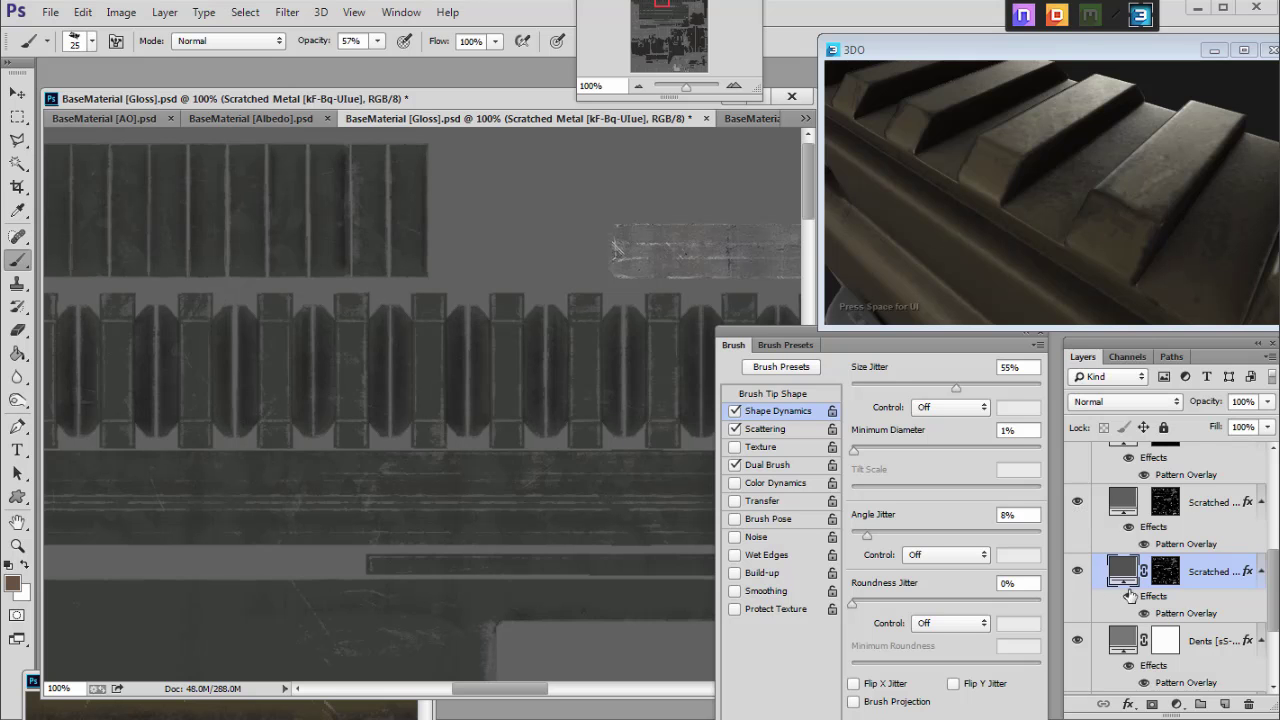
pyautogui.click(1077, 571)
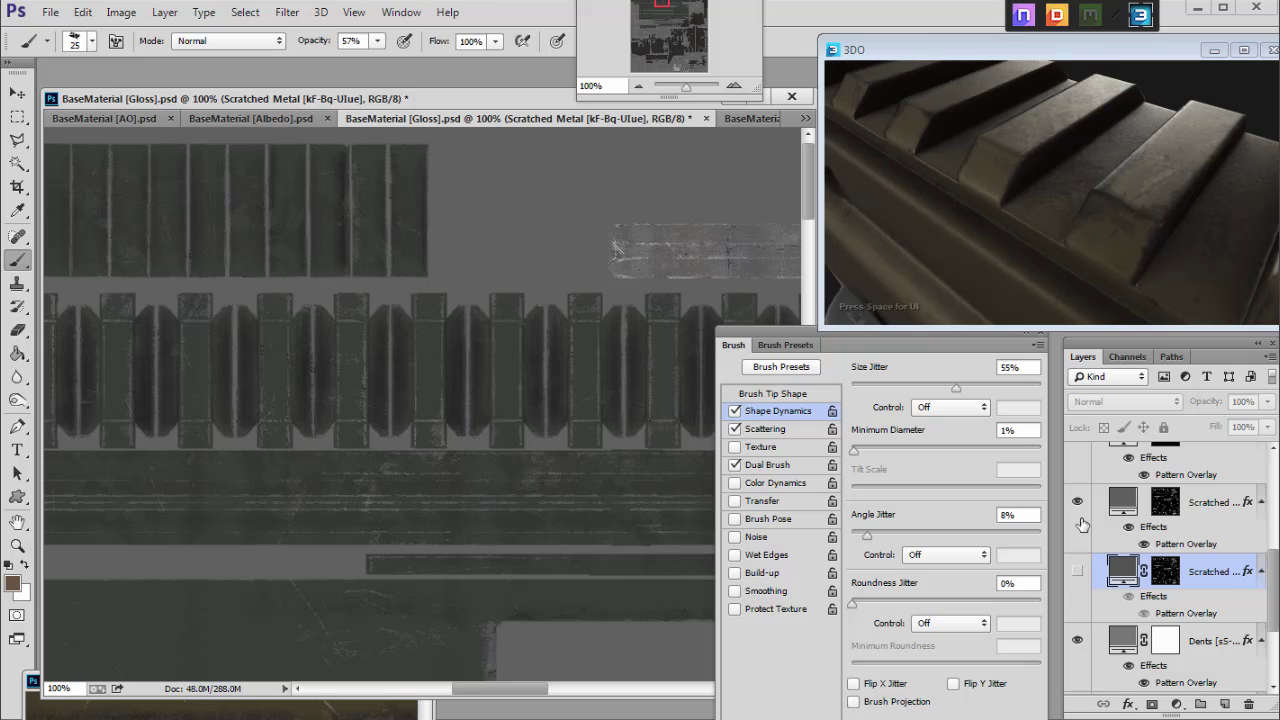
pyautogui.click(1079, 505)
pyautogui.click(1079, 505)
pyautogui.click(1078, 573)
pyautogui.click(1078, 573)
pyautogui.click(1078, 505)
# Step: Check the Gloss map's rail teeth at 200%, save the file and examine the updated rifle body in the 3D preview
pyautogui.moveTo(662, 3)
pyautogui.mouseDown()
pyautogui.moveTo(680, 6)
pyautogui.moveTo(651, 5)
pyautogui.mouseUp()
pyautogui.click(733, 87)
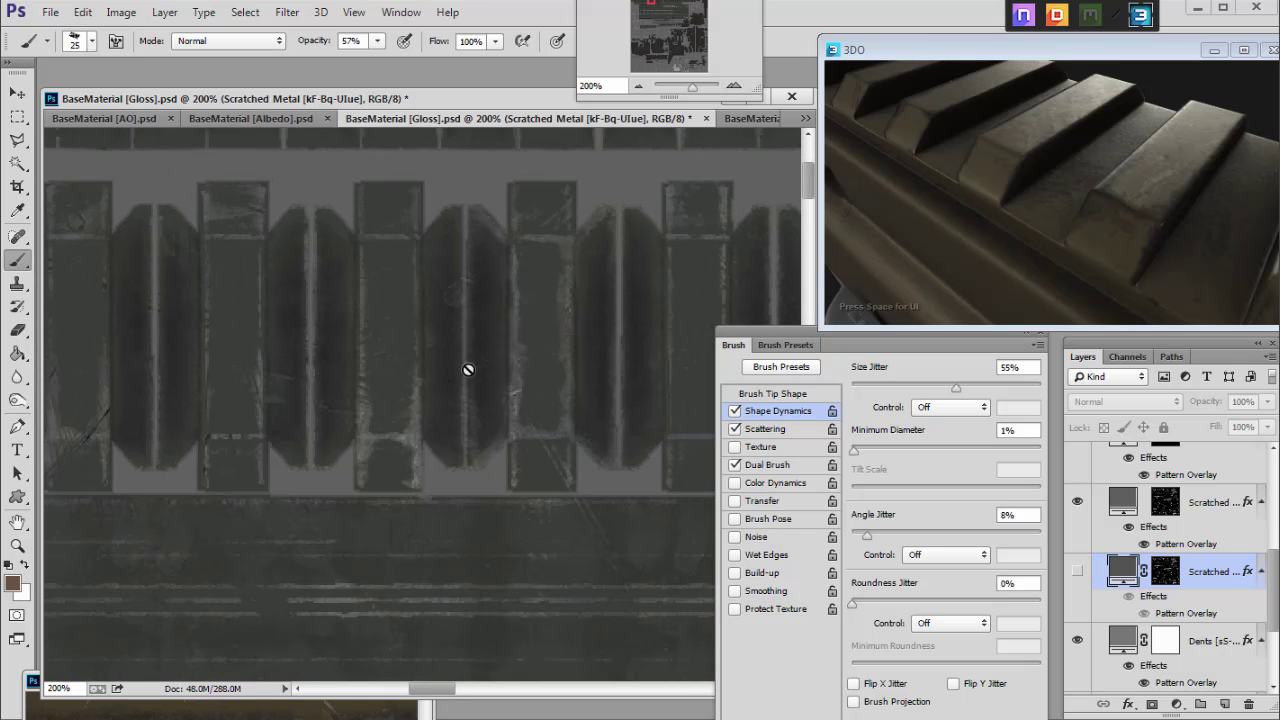
pyautogui.hotkey('ctrl', 's')
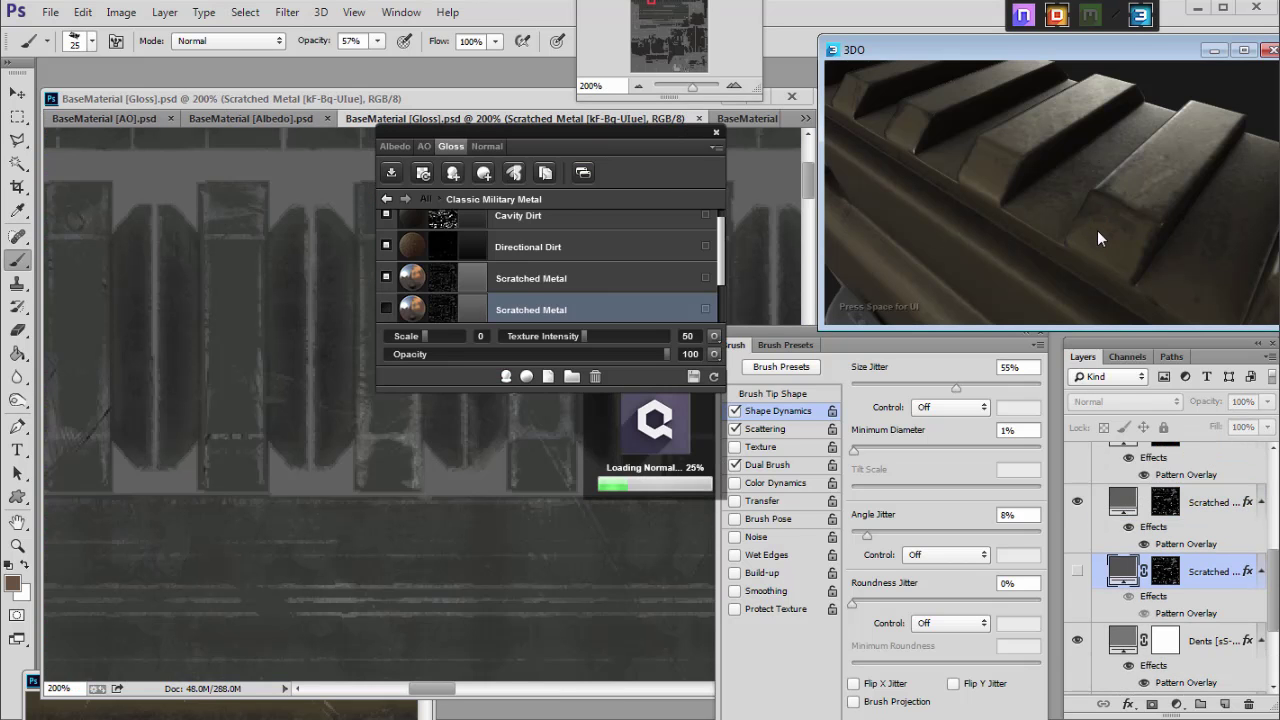
pyautogui.scroll(-2, 1093, 197)
pyautogui.moveTo(1094, 193); pyautogui.dragTo(1010, 205)
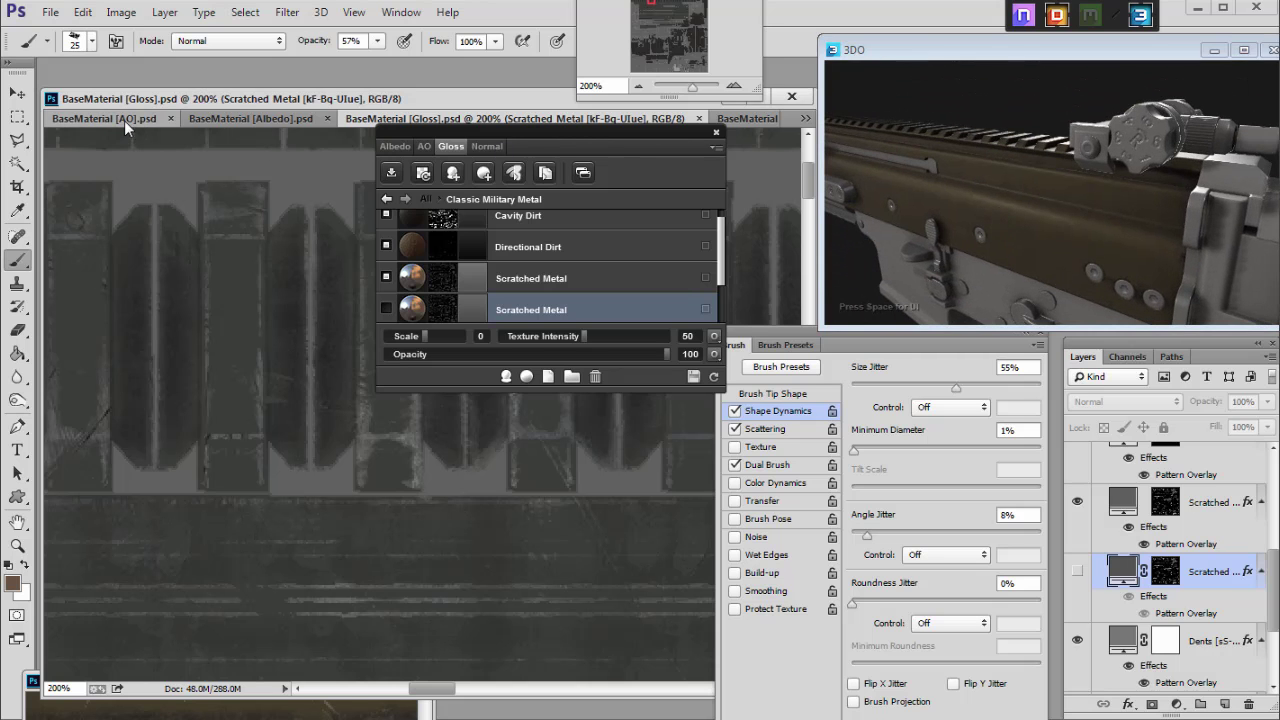
# Step: Return to the Albedo, choose the 25 px soft round brush preset and close the Brush panel
pyautogui.click(218, 119)
pyautogui.click(716, 133)
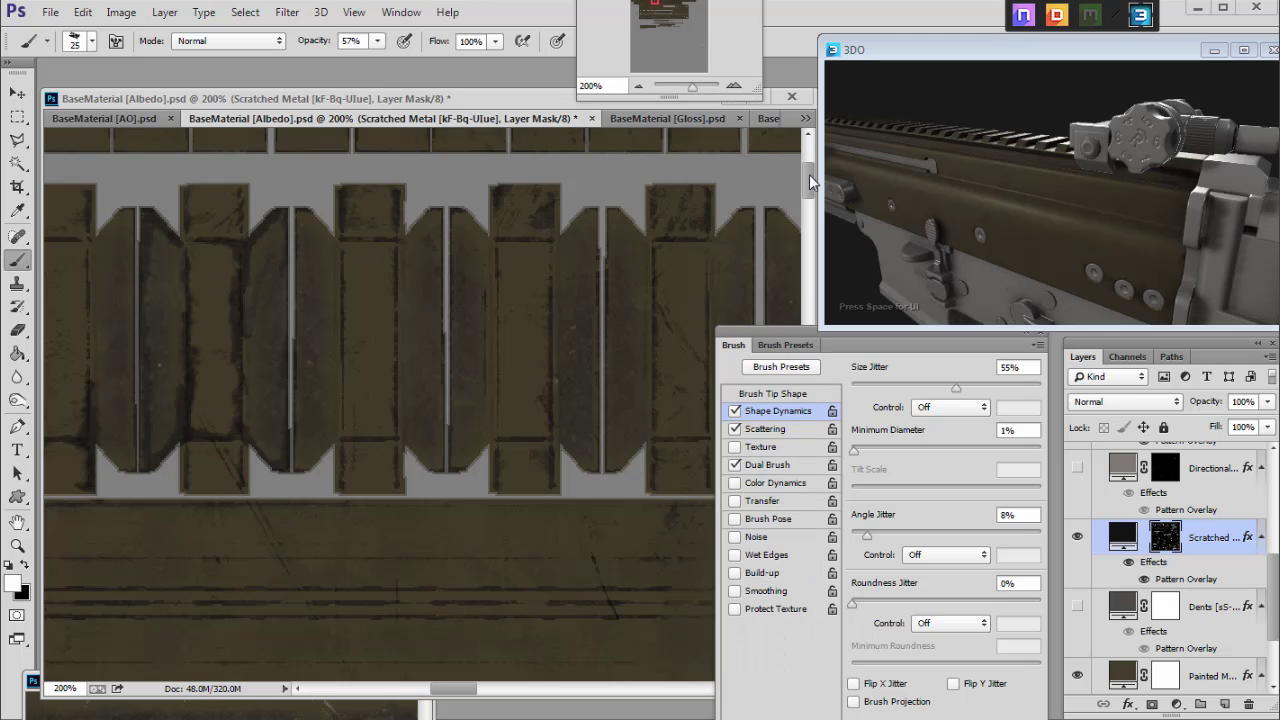
pyautogui.click(640, 87)
pyautogui.click(640, 87)
pyautogui.click(640, 87)
pyautogui.moveTo(771, 348)
pyautogui.mouseDown()
pyautogui.moveTo(787, 373)
pyautogui.moveTo(818, 372)
pyautogui.mouseUp()
pyautogui.click(818, 372)
pyautogui.moveTo(1083, 659); pyautogui.dragTo(1089, 450)
pyautogui.click(855, 428)
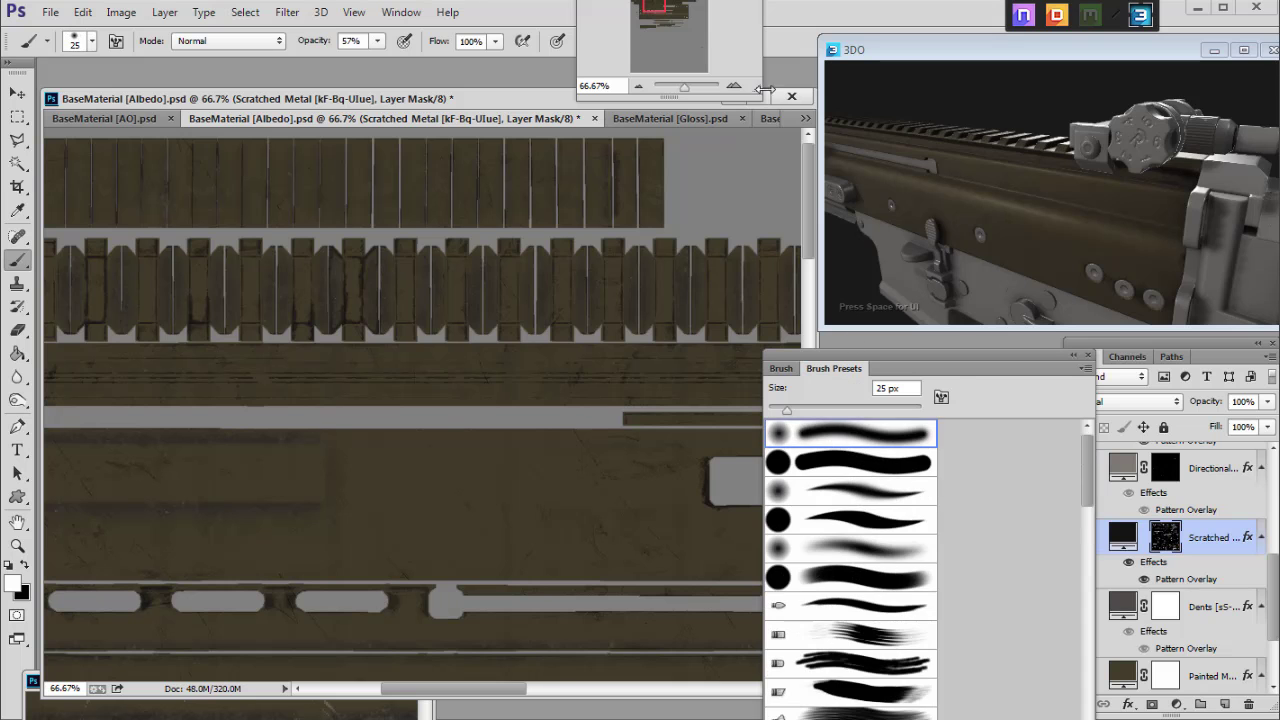
pyautogui.click(1088, 356)
# Step: Enlarge the Albedo document window and show the side panels at 33.3%
pyautogui.click(640, 87)
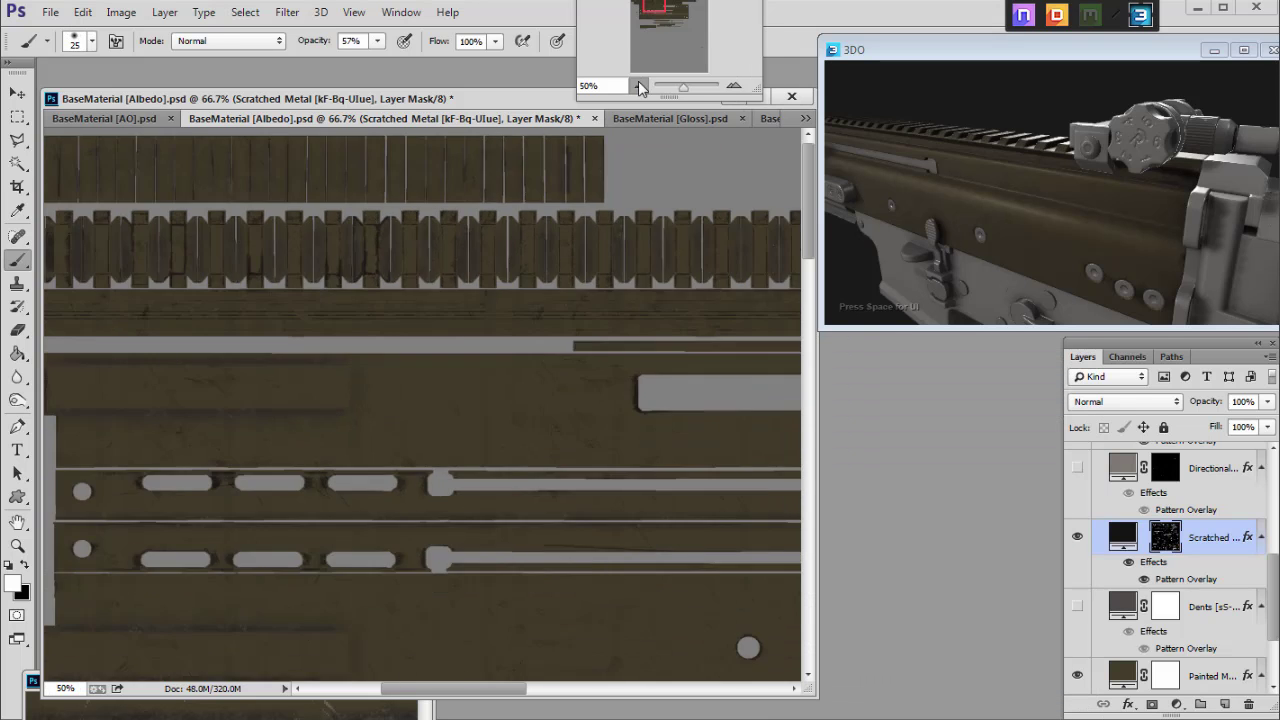
pyautogui.click(640, 87)
pyautogui.moveTo(815, 697); pyautogui.dragTo(1016, 706)
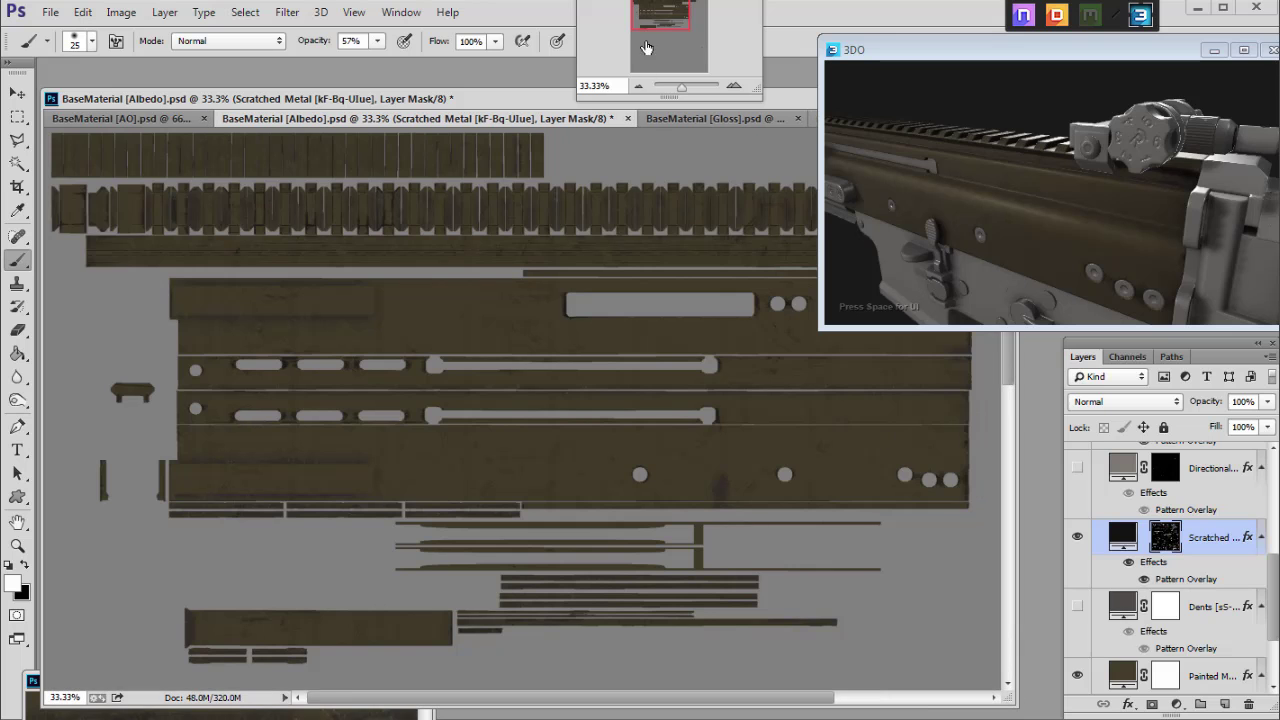
pyautogui.scroll(-3, 1170, 568)
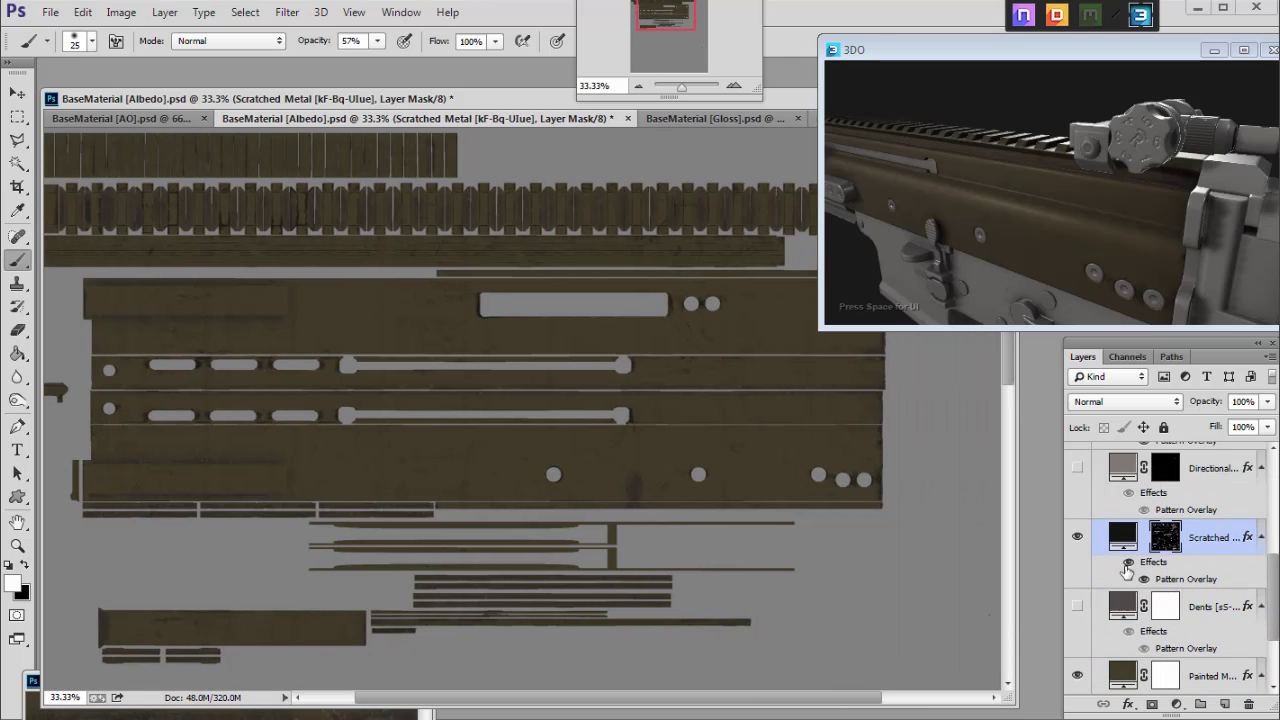
# Step: Add a new blank layer above Cavity Dirt inside the Classic Military Metal group
pyautogui.click(1078, 573)
pyautogui.click(1078, 572)
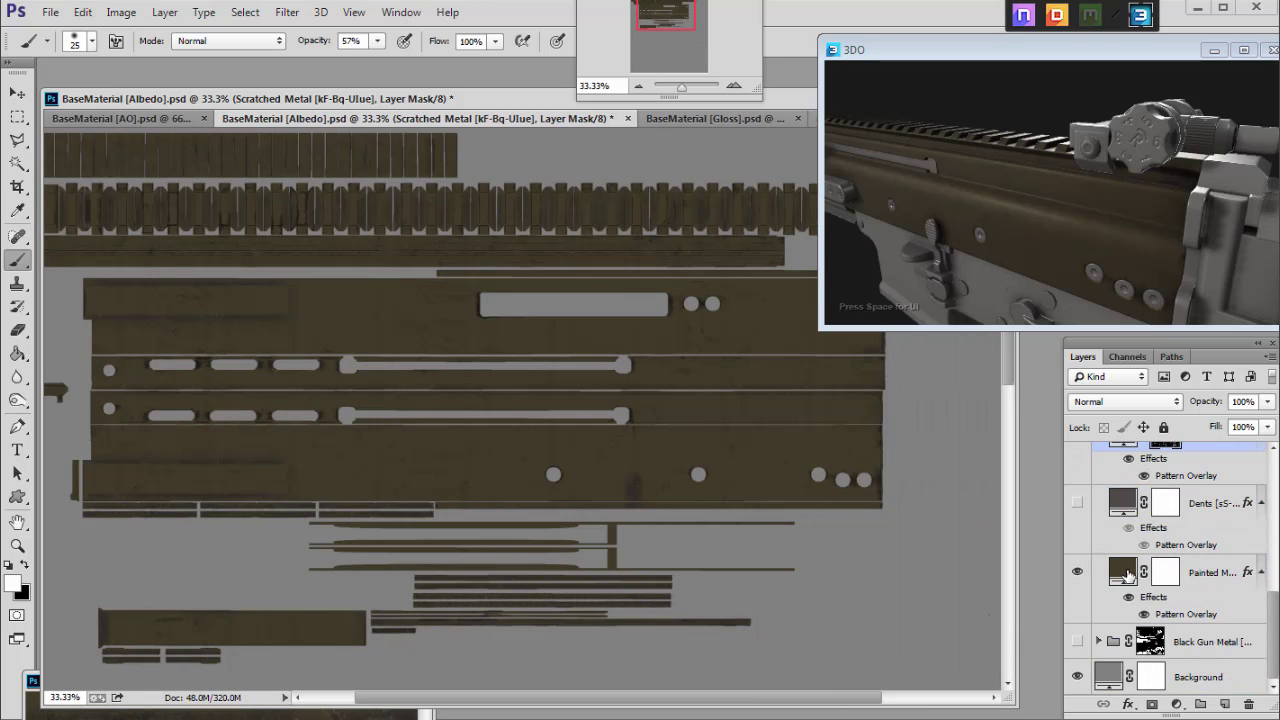
pyautogui.keyDown('ctrl'); pyautogui.click(1127, 573); pyautogui.keyUp('ctrl')
pyautogui.click(608, 292)
pyautogui.scroll(5, 1274, 617)
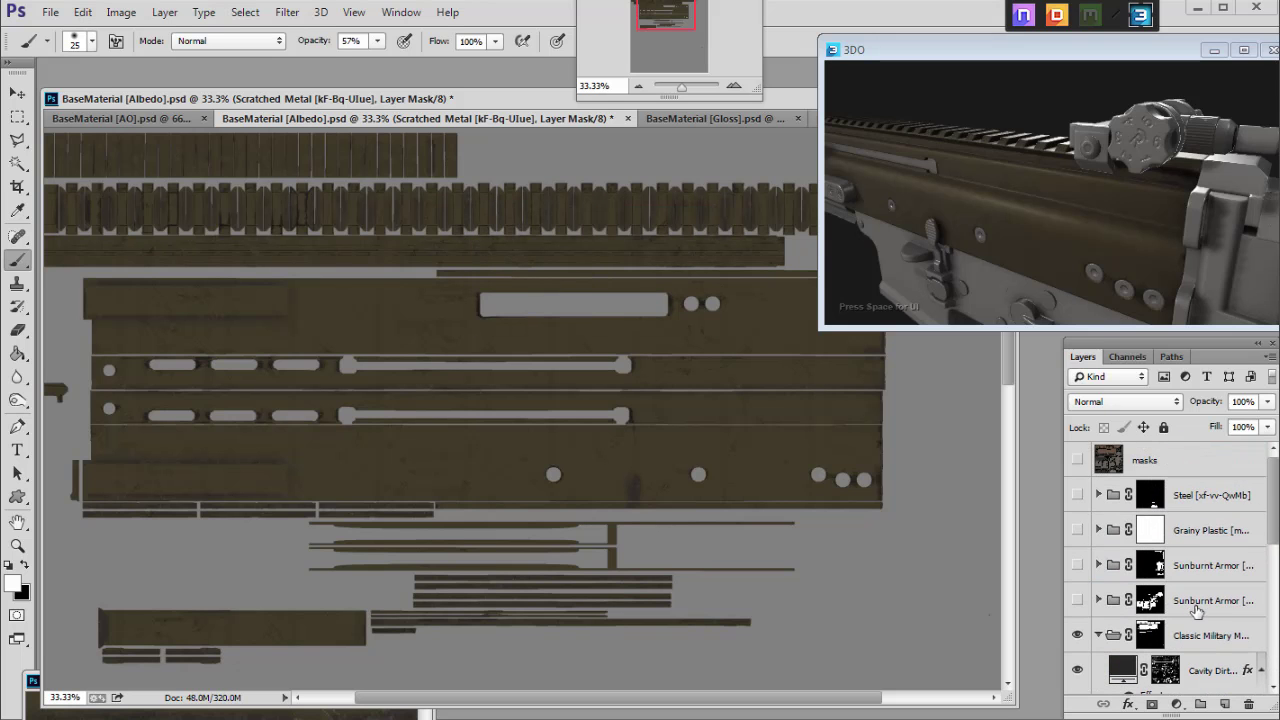
pyautogui.scroll(-3, 1197, 611)
pyautogui.scroll(1, 1180, 600)
pyautogui.click(1120, 562)
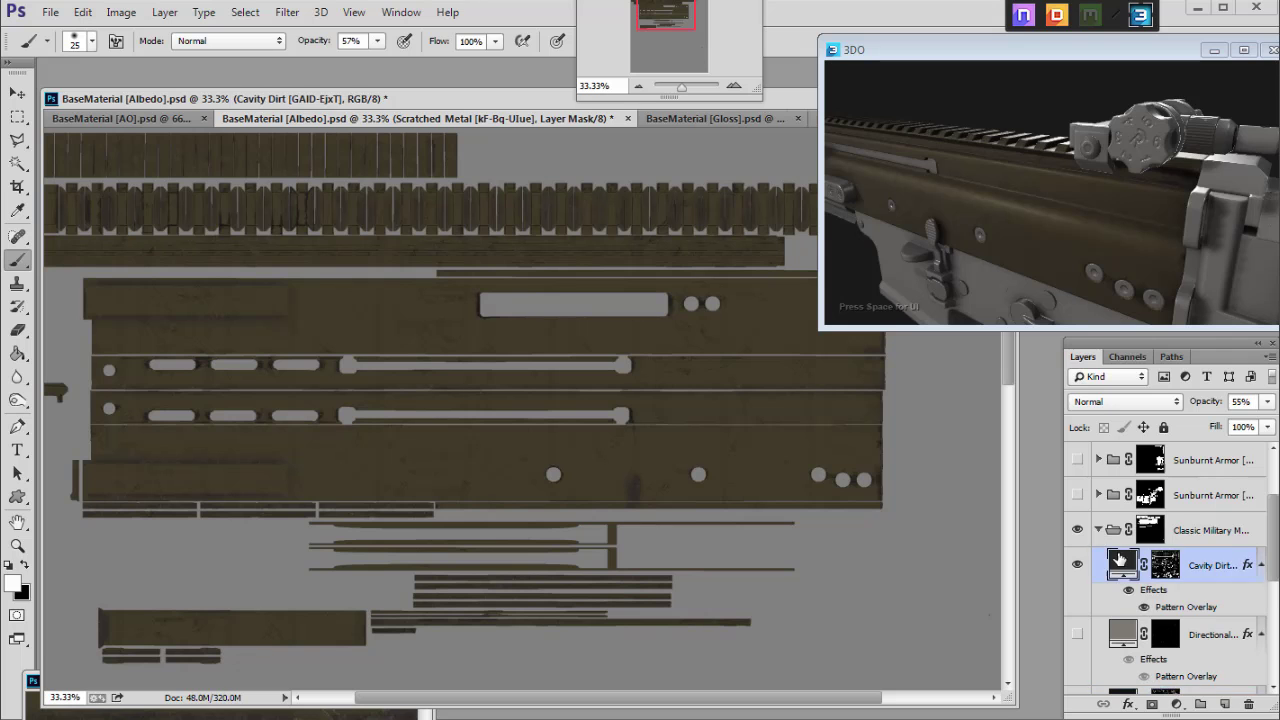
pyautogui.hotkey('ctrl', 'shift', 'alt', 'n')
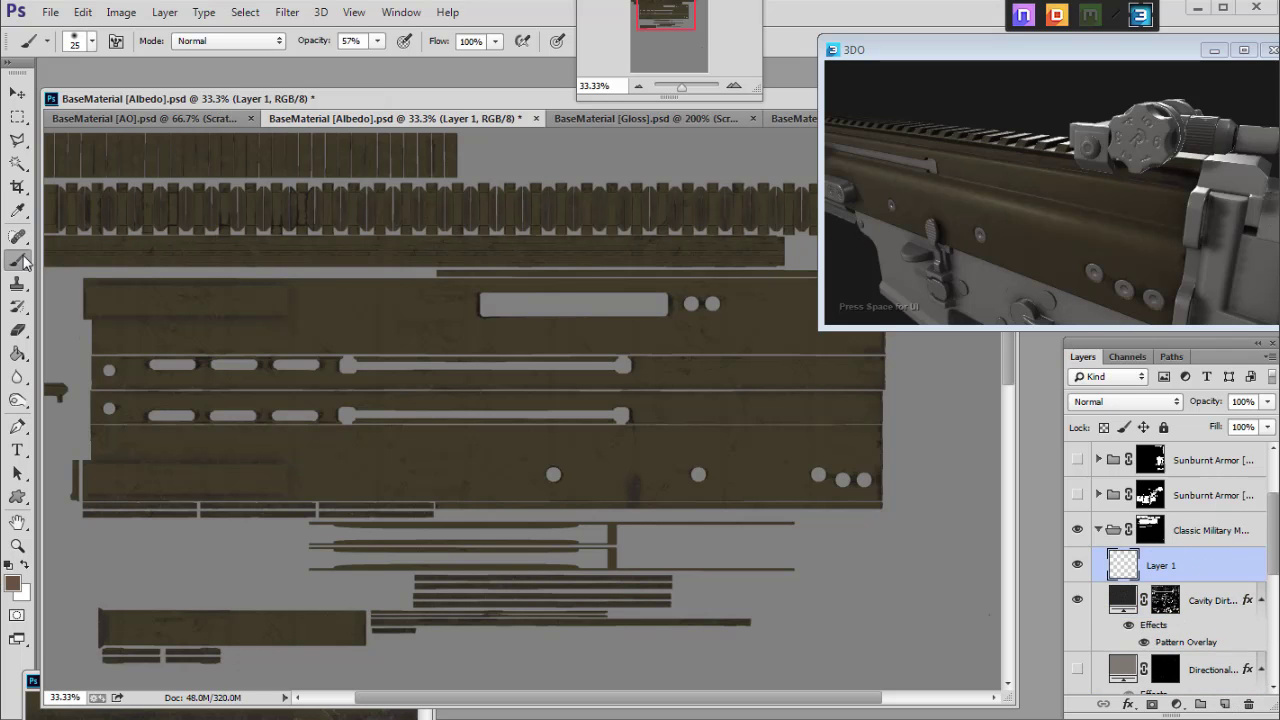
# Step: Set the foreground colour to black 000000 and the new layer's blend mode to Soft Light
pyautogui.click(12, 582)
pyautogui.write('000000')
pyautogui.press('Return')
pyautogui.hotkey('ctrl', '+')
pyautogui.click(1112, 401)
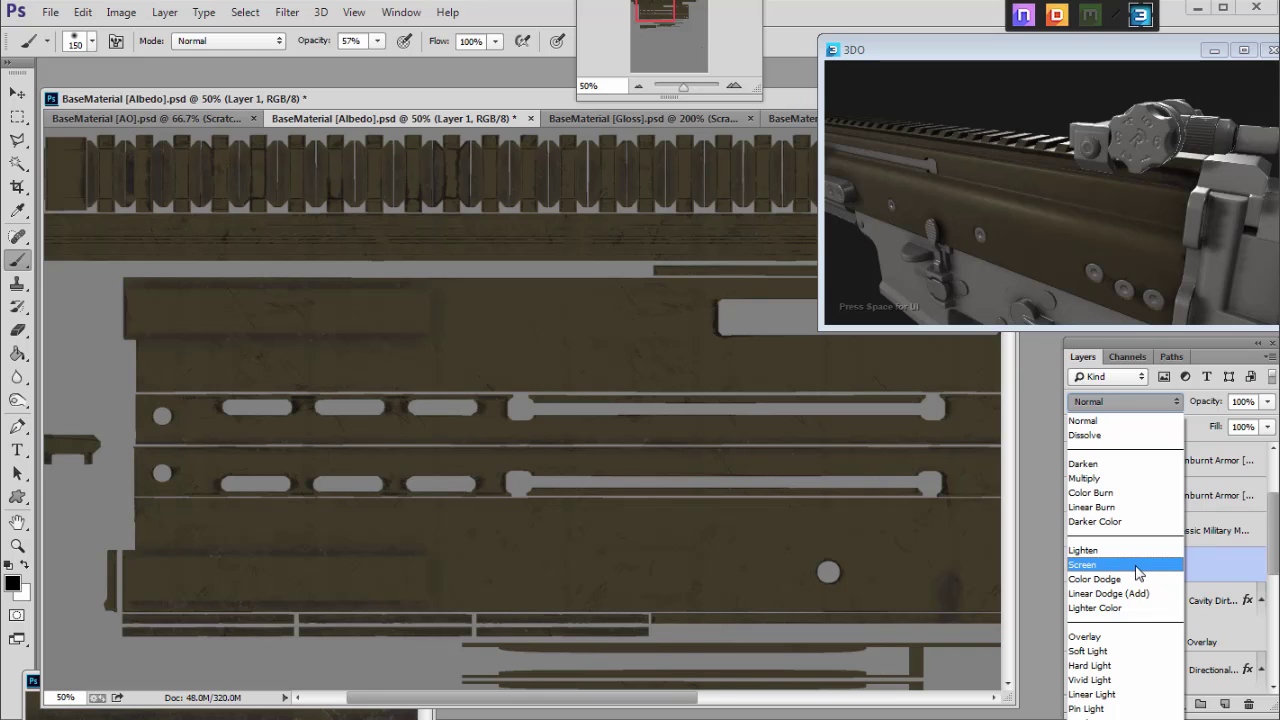
pyautogui.click(1088, 651)
# Step: Undo a trial black stroke on the lower side panel, switch to white paint and lower the brush opacity to 2%
pyautogui.moveTo(418, 506); pyautogui.dragTo(756, 506)
pyautogui.hotkey('ctrl', 'z')
pyautogui.click(377, 41)
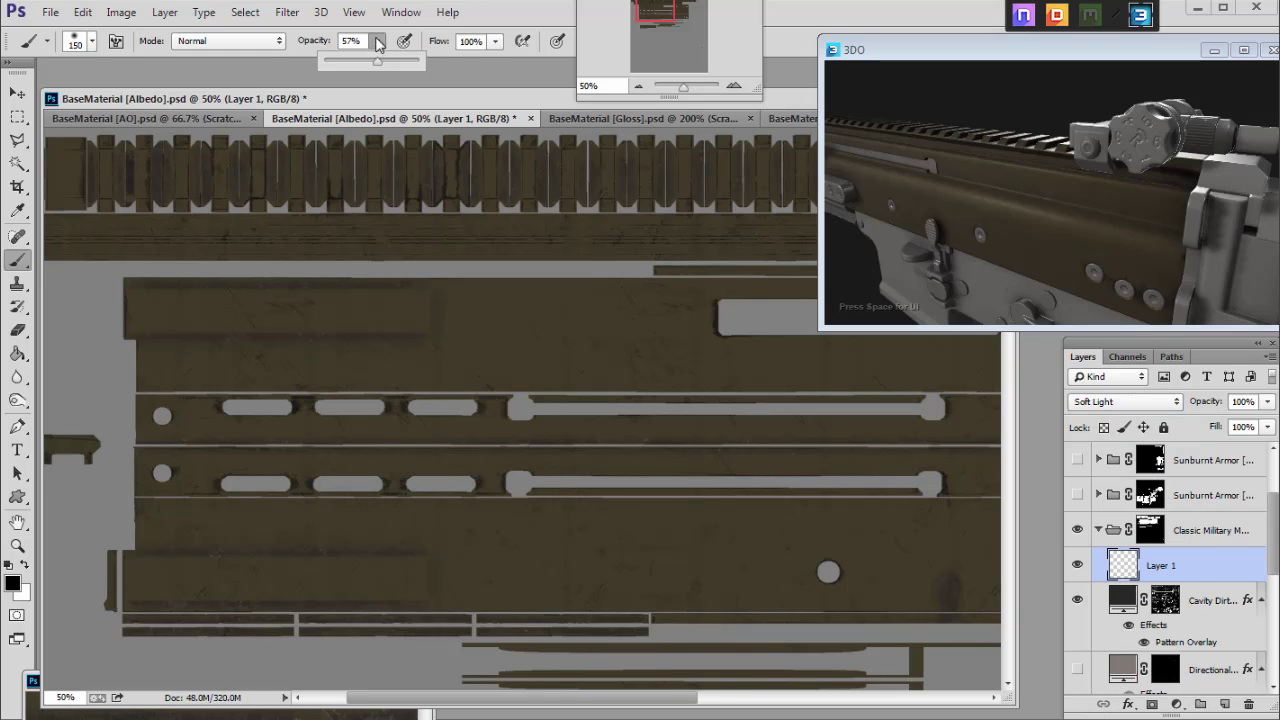
pyautogui.click(123, 598)
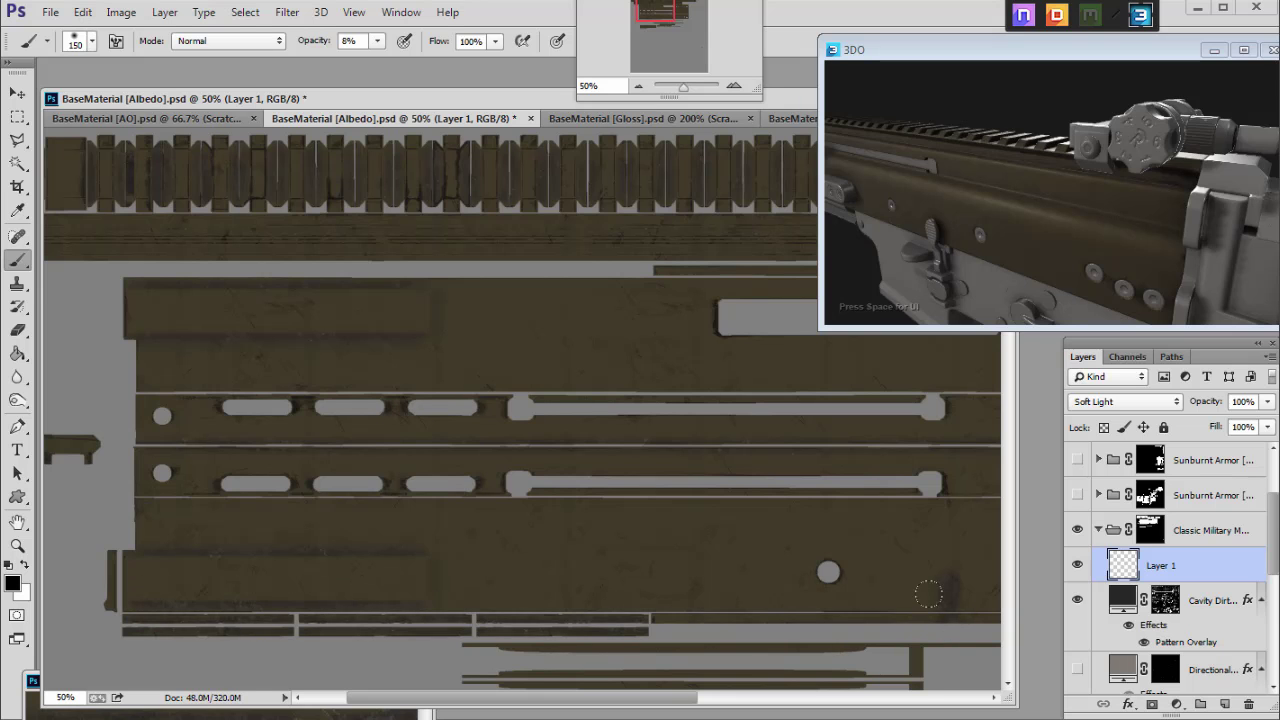
pyautogui.hscroll(1, 928, 594)
pyautogui.press('o')
pyautogui.press('b')
pyautogui.press('x')
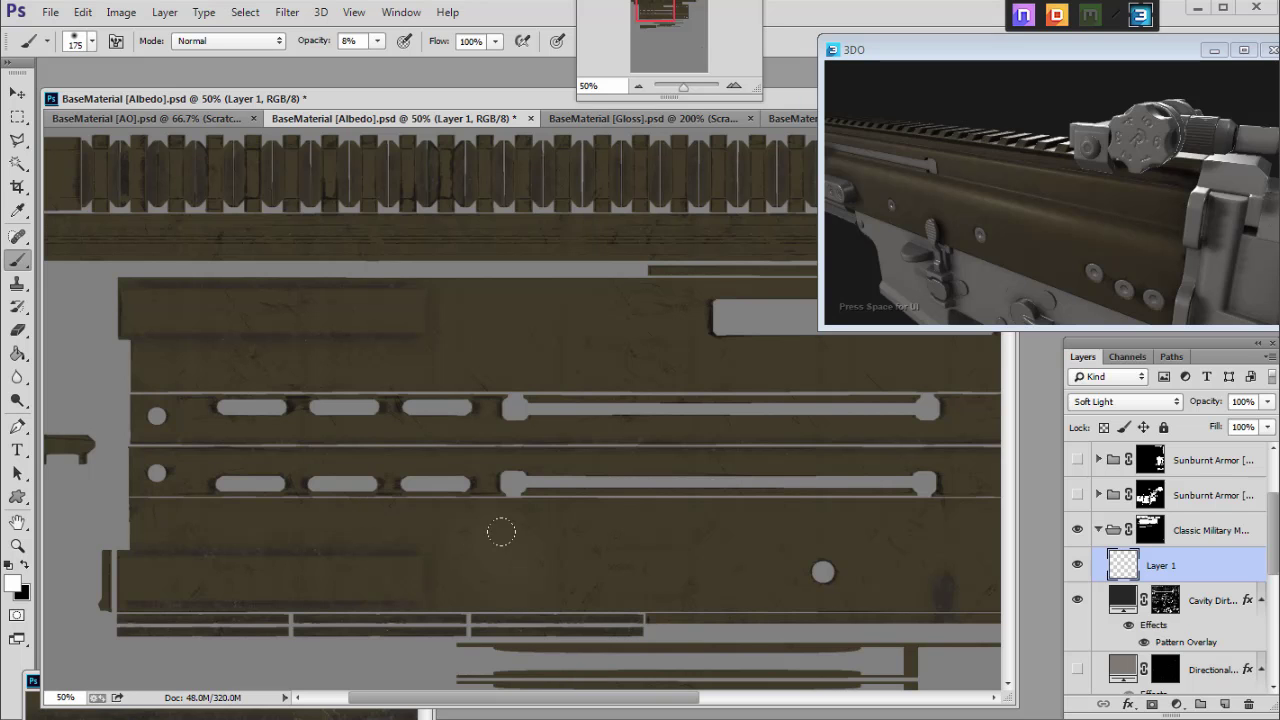
pyautogui.click(377, 41)
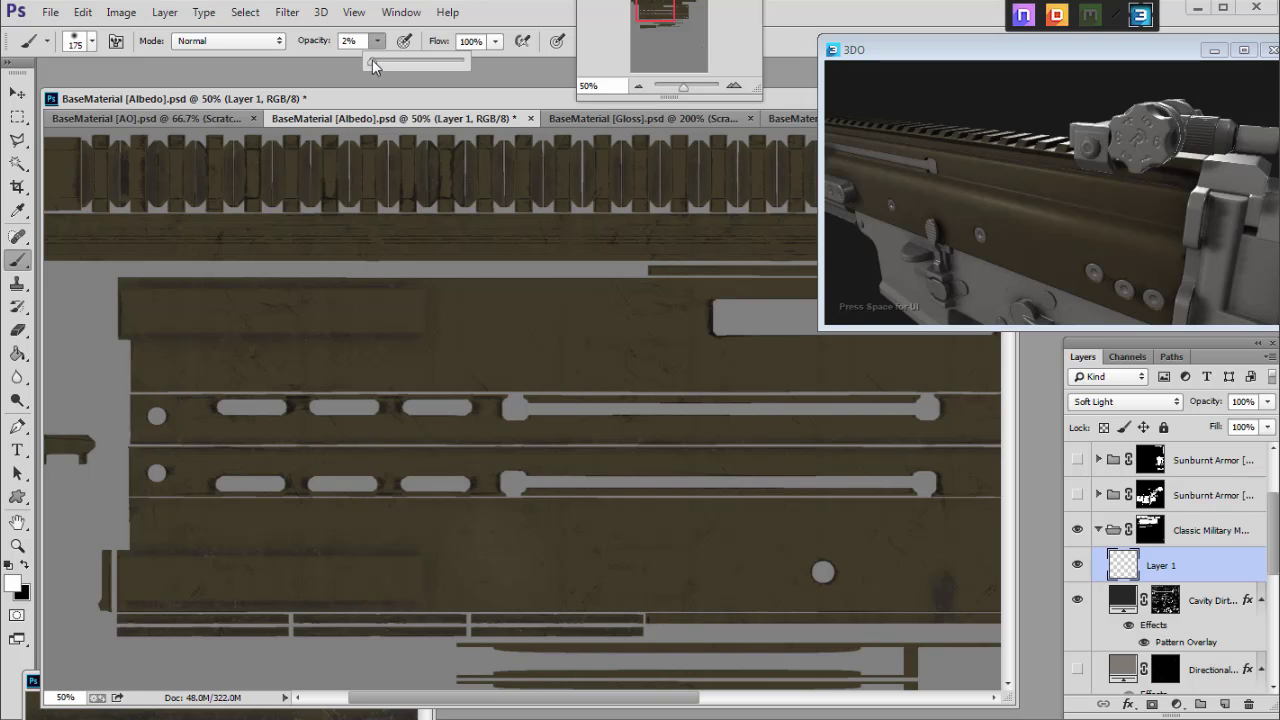
# Step: Change Layer 1's blend mode to Overlay
pyautogui.click(1125, 401)
pyautogui.click(1110, 566)
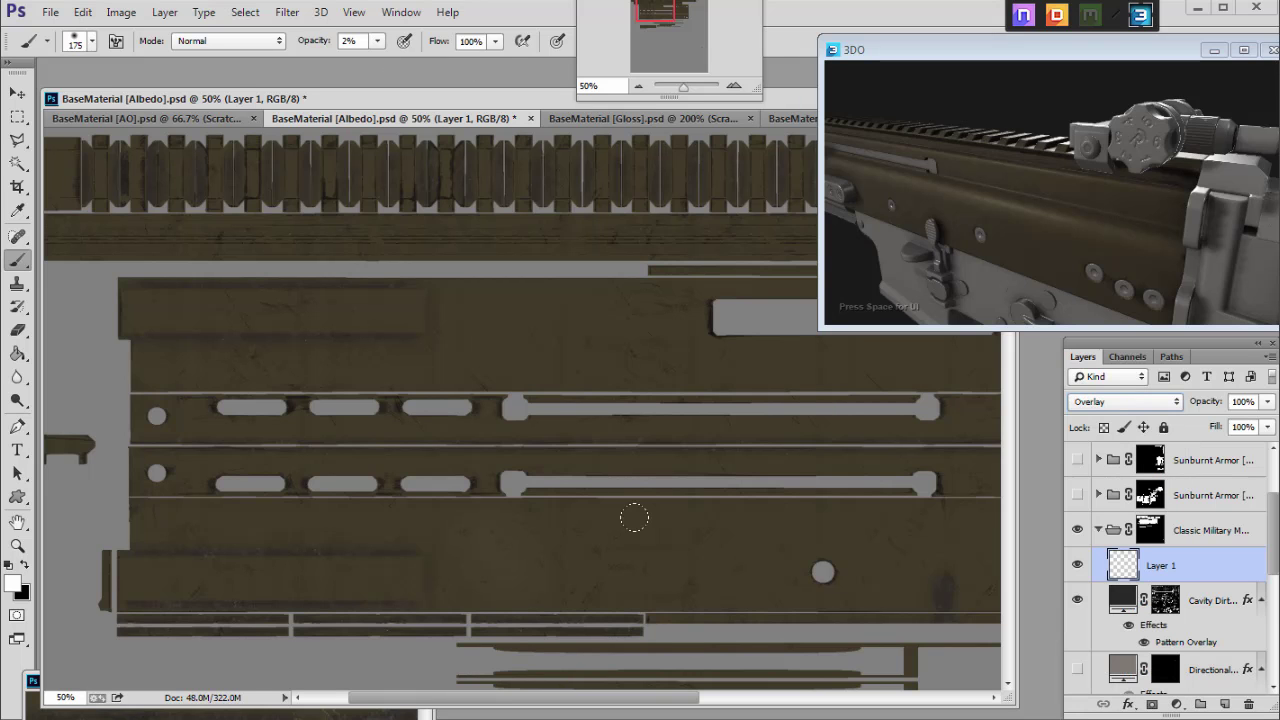
pyautogui.press('Down')
pyautogui.click(1136, 402)
pyautogui.click(1096, 637)
# Step: Brush faint white highlights onto the lower side panel on Layer 1, reducing the brush from 175 px to 70 px
pyautogui.moveTo(660, 18); pyautogui.dragTo(677, 23)
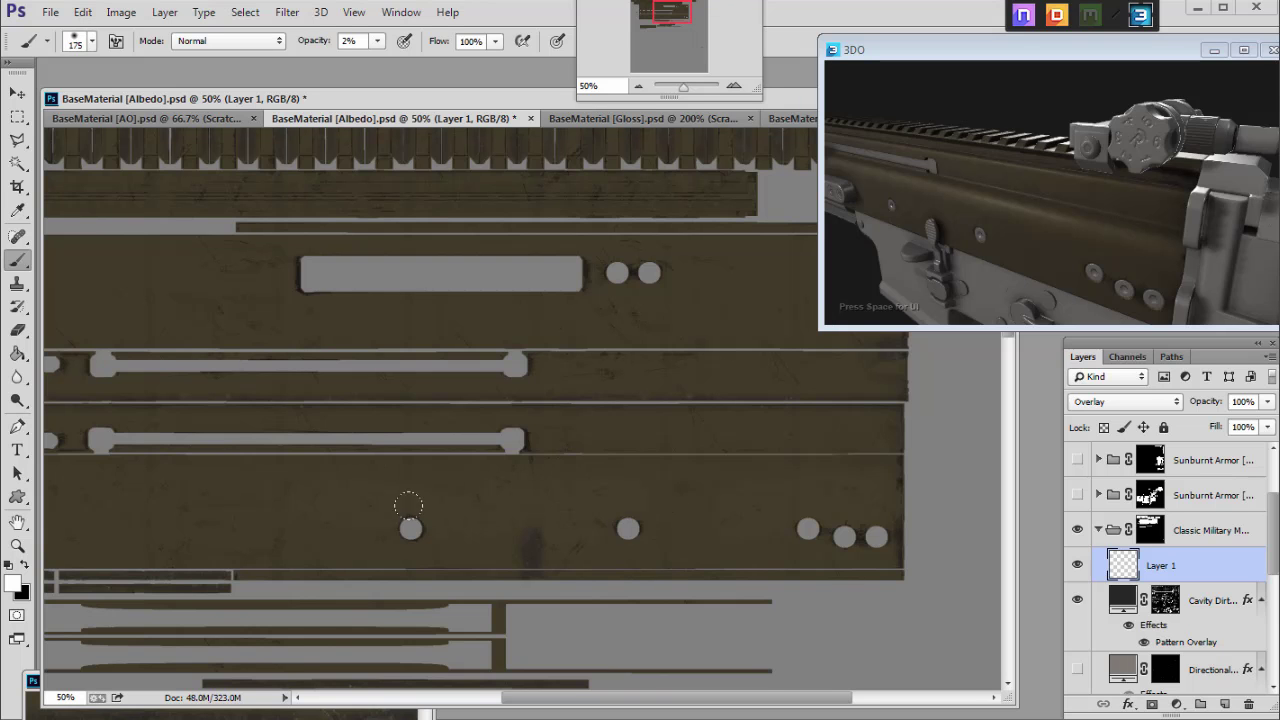
pyautogui.moveTo(672, 12); pyautogui.dragTo(653, 10)
pyautogui.press('[')
pyautogui.press('[')
pyautogui.press('[')
pyautogui.press('[')
pyautogui.press('[')
pyautogui.press(']')
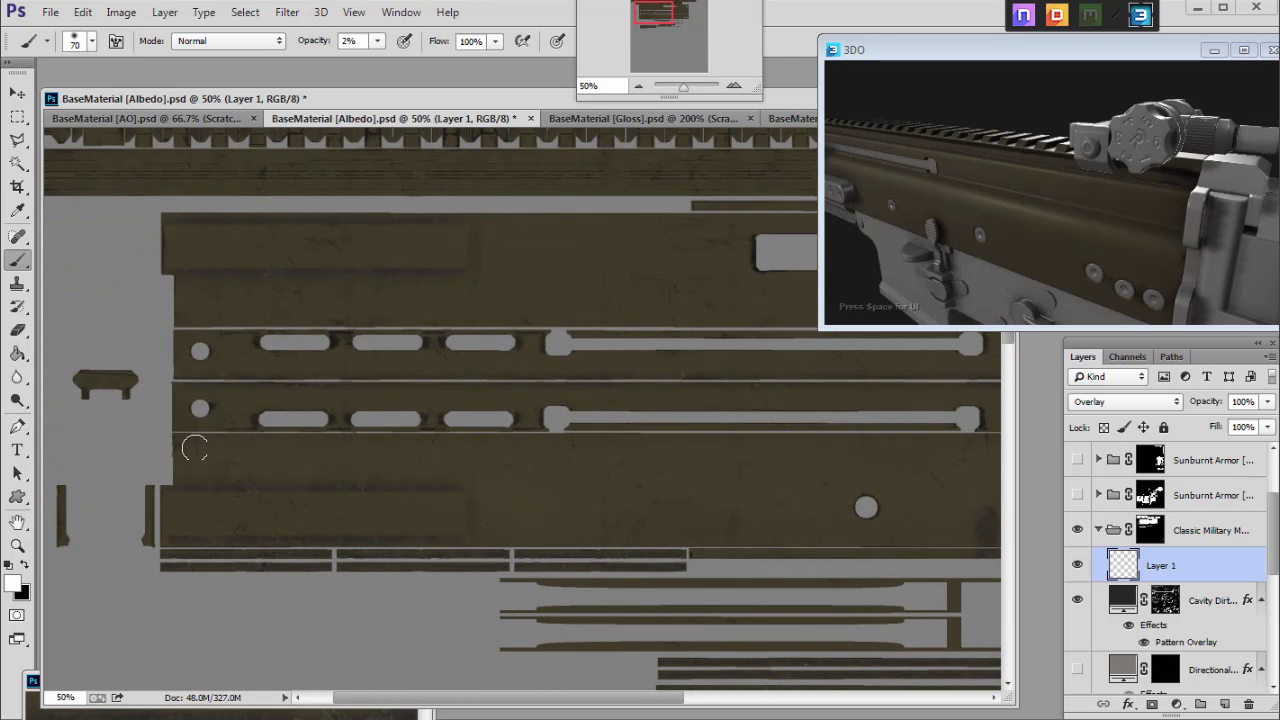
# Step: Enlarge the brush to 125 px and continue the faint white highlights across the upper side panel
pyautogui.press(']')
pyautogui.press(']')
pyautogui.press(']')
pyautogui.press(']')
pyautogui.moveTo(650, 13); pyautogui.dragTo(654, 9)
pyautogui.press(']')
pyautogui.press(']')
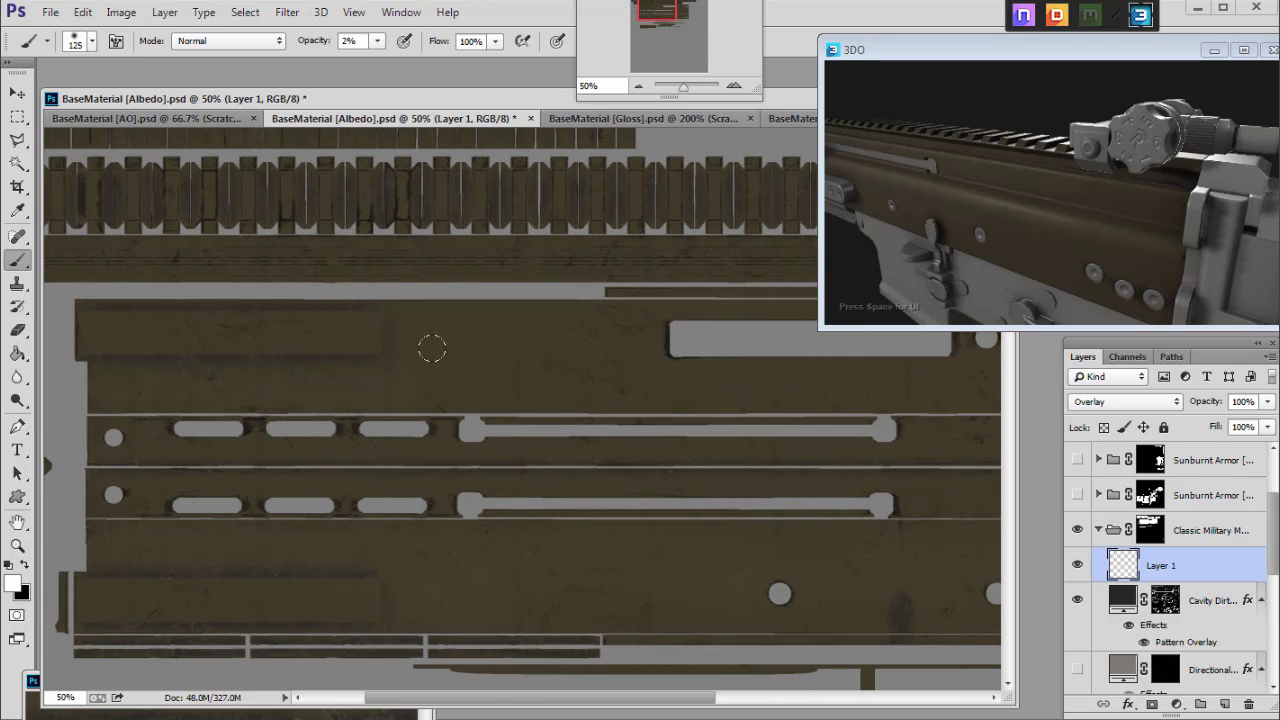
# Step: Brush faint white highlights around the holes and plain ends of the side panels on Layer 1, varying the brush between 70 and 175 px
pyautogui.press('[')
pyautogui.press('[')
pyautogui.moveTo(665, 12); pyautogui.dragTo(678, 14)
pyautogui.press(']')
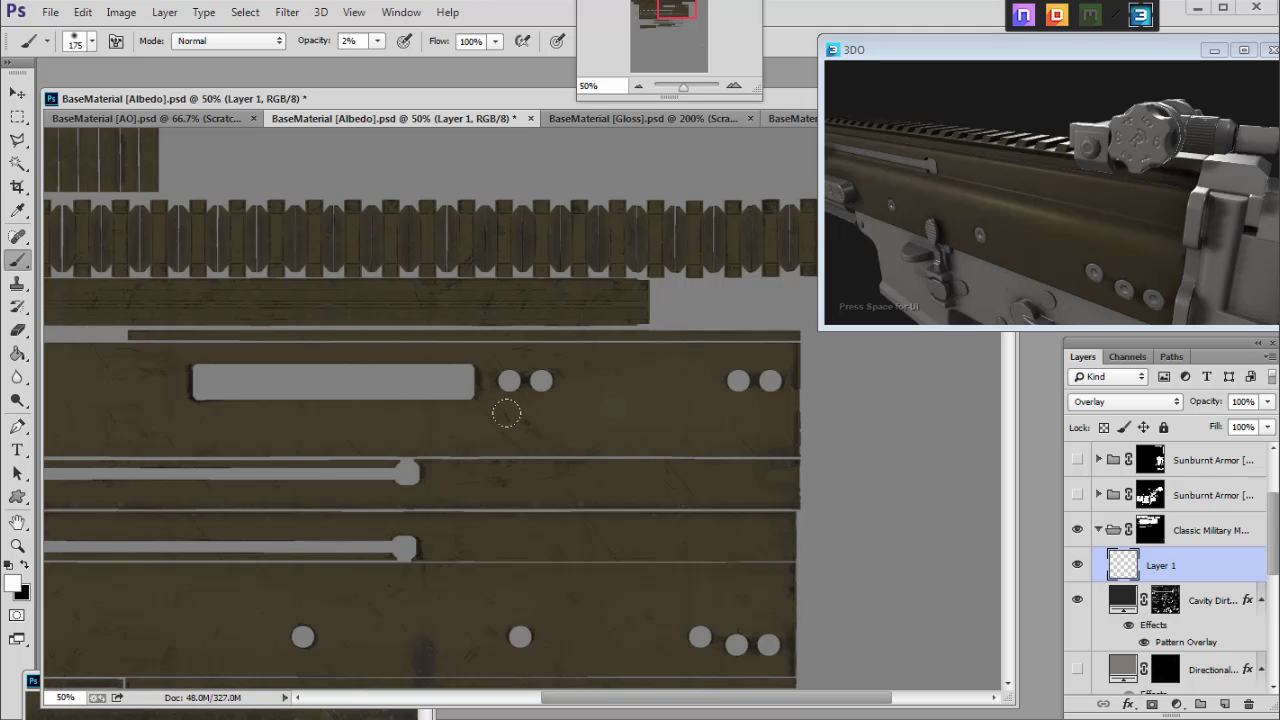
pyautogui.press(']')
pyautogui.moveTo(671, 19); pyautogui.dragTo(667, 20)
pyautogui.press('[')
pyautogui.press('[')
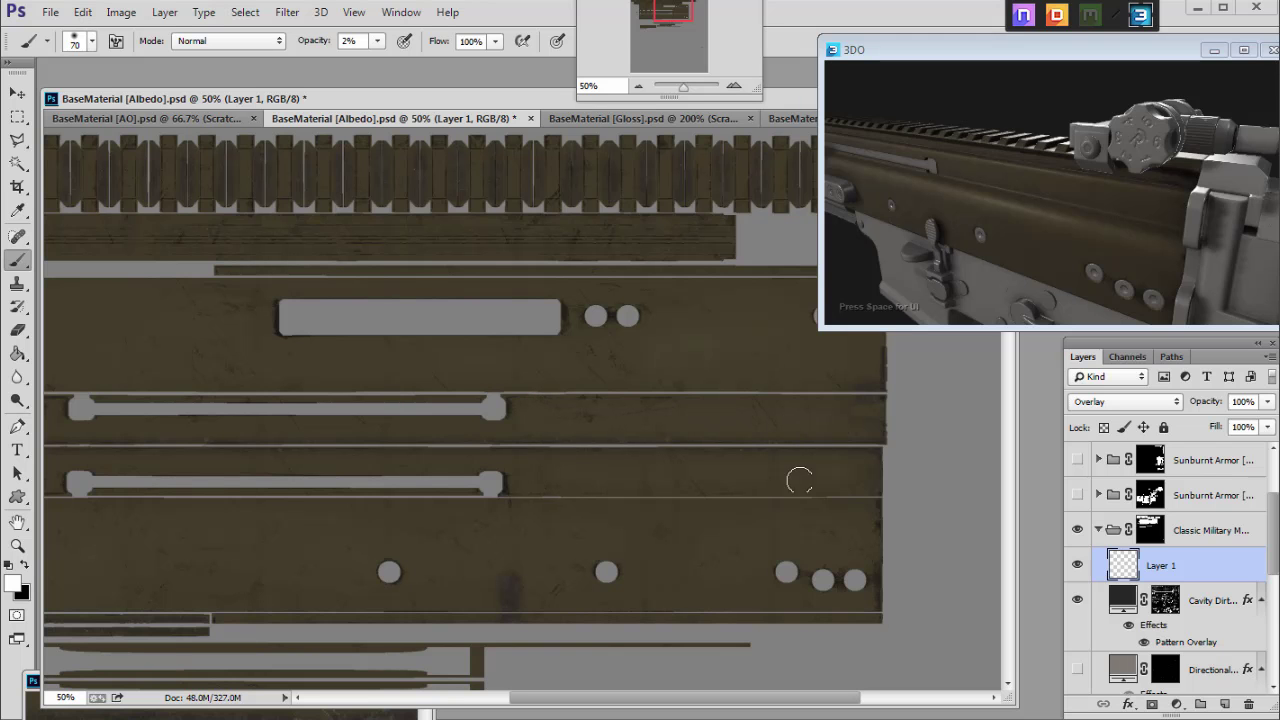
# Step: Enlarge the brush to 175 px and continue the faint white highlights at the slotted ends of the side panels
pyautogui.moveTo(663, 19); pyautogui.dragTo(645, 14)
pyautogui.press(']')
pyautogui.press(']')
pyautogui.press(']')
pyautogui.press(']')
pyautogui.press(']')
pyautogui.press(']')
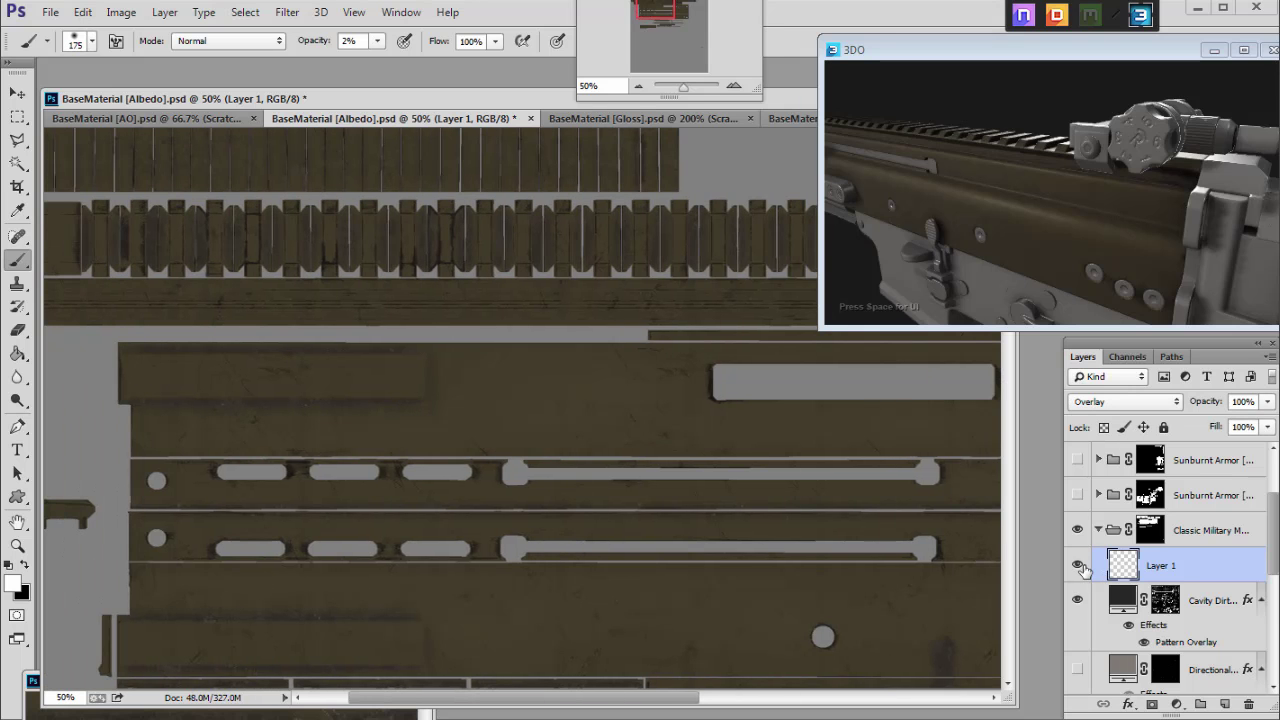
# Step: Broaden the highlights across the side panels with a 200 px brush and toggle Layer 1's visibility to compare
pyautogui.click(638, 85)
pyautogui.press('[')
pyautogui.press('[')
pyautogui.press(']')
pyautogui.press(']')
pyautogui.press(']')
pyautogui.press(']')
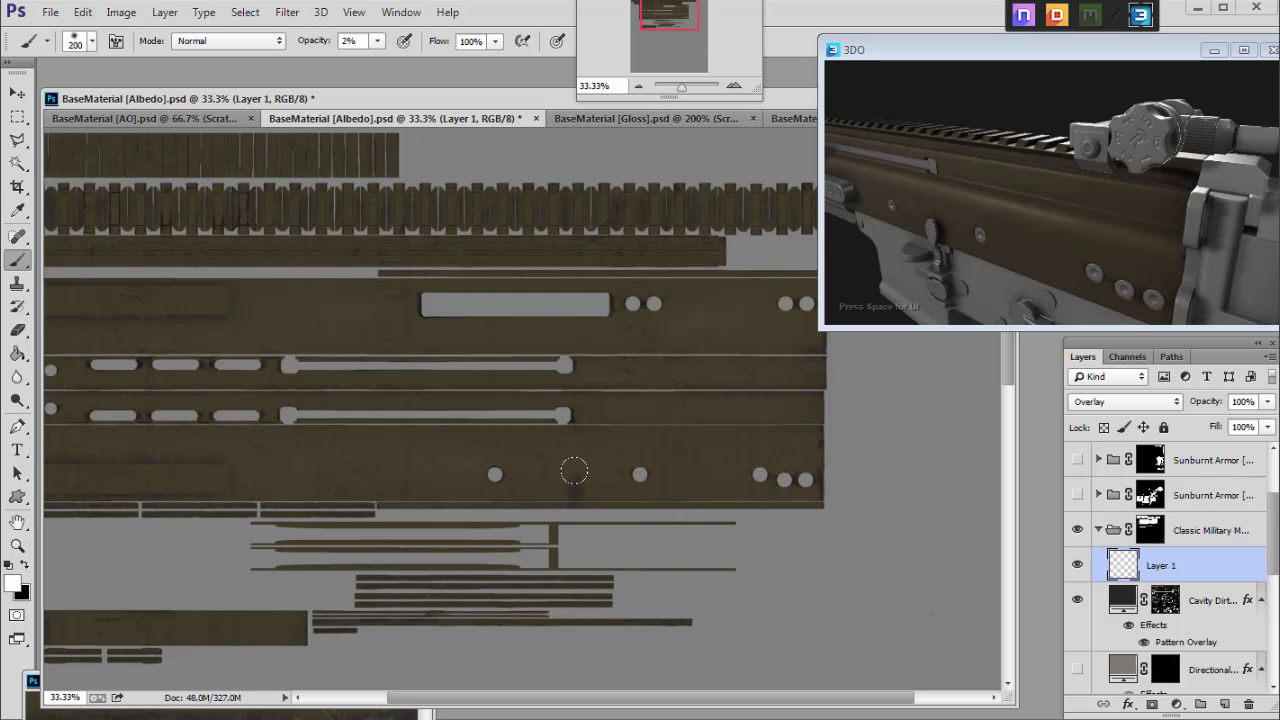
pyautogui.click(1078, 566)
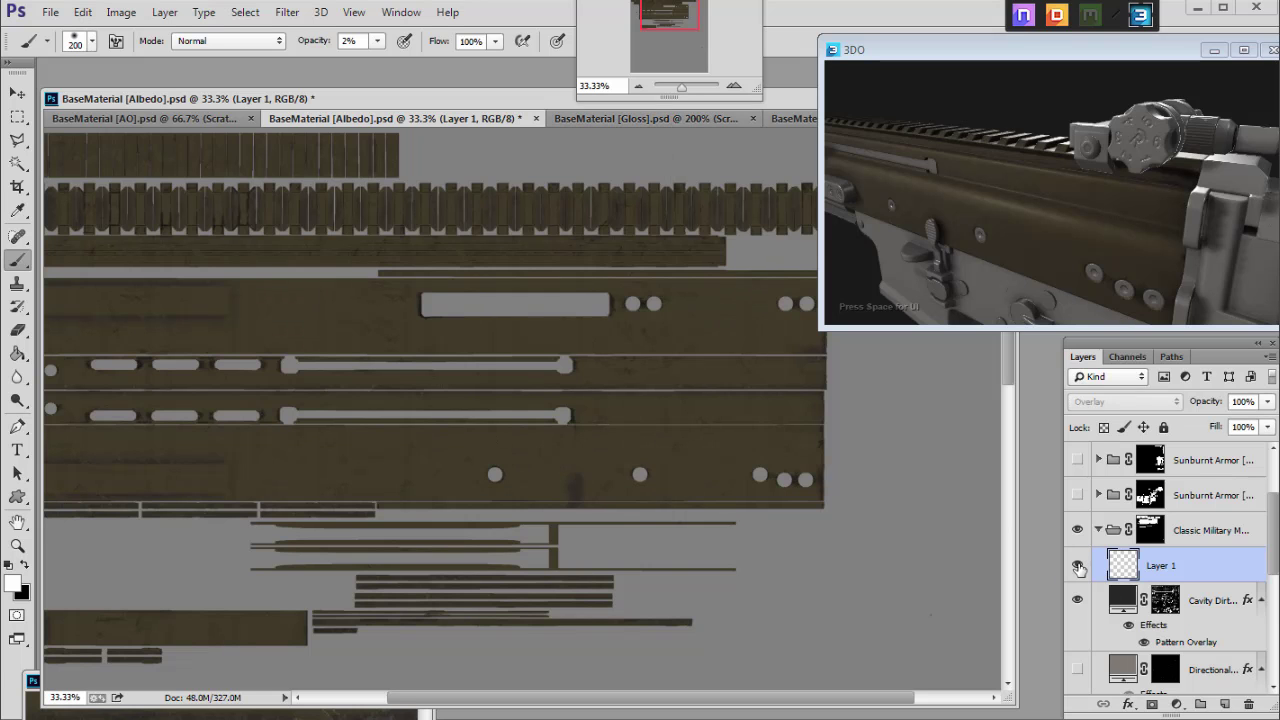
# Step: Brush faint white highlights onto the lower side panel's left end and the separate strip below it, using 80 to 100 px
pyautogui.moveTo(681, 49); pyautogui.dragTo(674, 49)
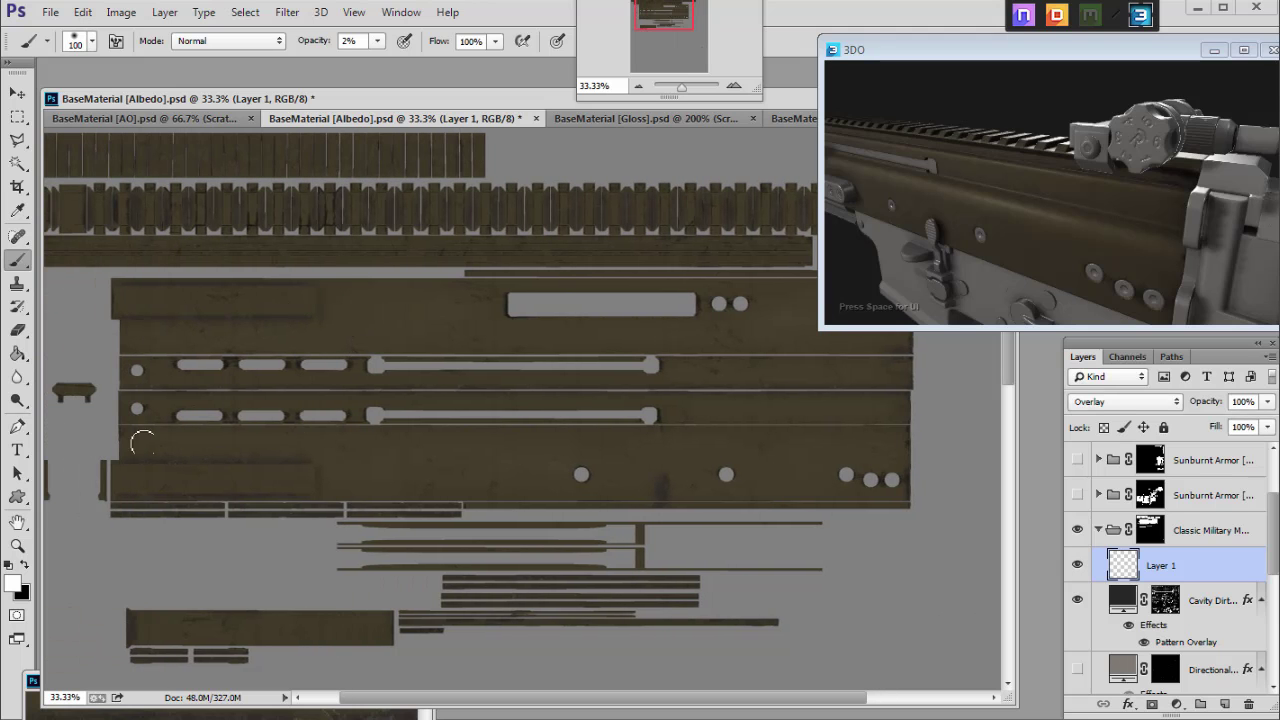
pyautogui.moveTo(649, 18)
pyautogui.mouseDown()
pyautogui.moveTo(631, 29)
pyautogui.moveTo(640, 15)
pyautogui.mouseUp()
pyautogui.click(734, 86)
pyautogui.press('[')
pyautogui.press('[')
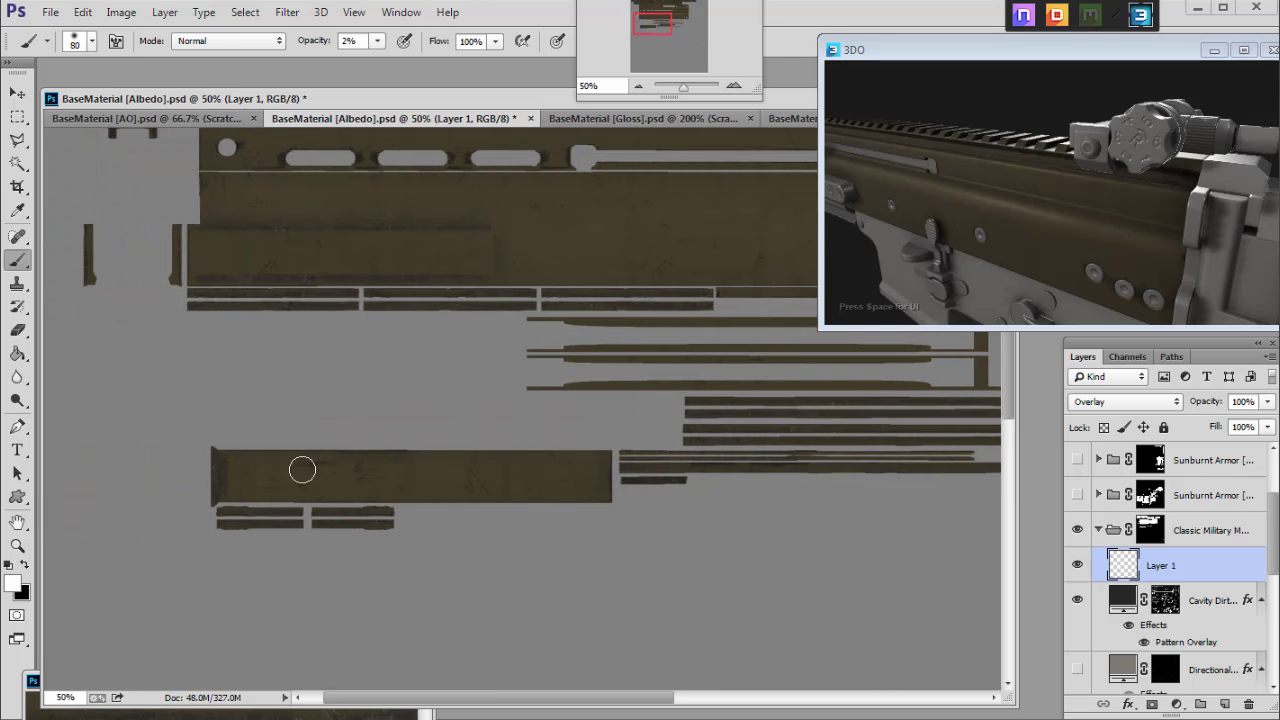
pyautogui.press(']')
pyautogui.press(']')
# Step: Soften the highlights on the separate lower strip of Layer 1 with a 90 px Eraser at 9% opacity
pyautogui.click(17, 330)
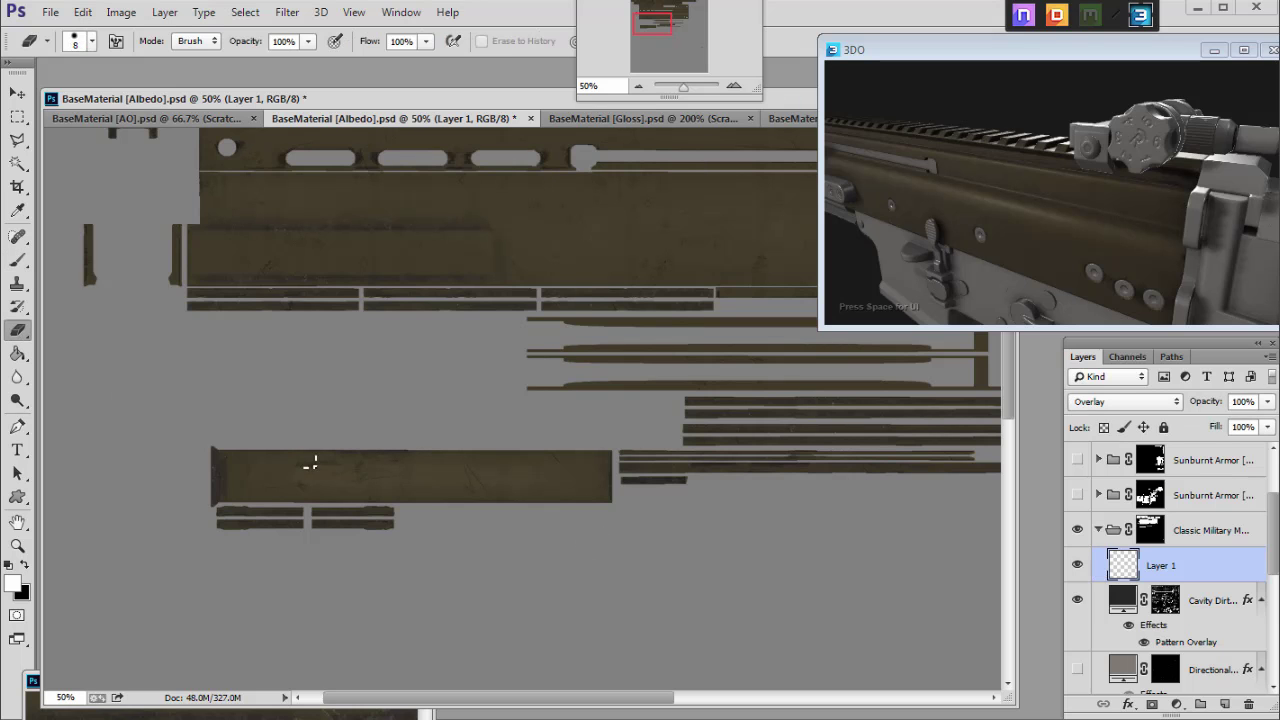
pyautogui.press(']')
pyautogui.press(']')
pyautogui.press(']')
pyautogui.press(']')
pyautogui.press(']')
pyautogui.press(']')
pyautogui.press(']')
pyautogui.press(']')
pyautogui.moveTo(308, 41); pyautogui.dragTo(226, 68)
# Step: Review the painted tonal variation across the whole albedo sheet and save the file
pyautogui.moveTo(655, 21); pyautogui.dragTo(687, 2)
pyautogui.click(735, 87)
pyautogui.click(641, 87)
pyautogui.click(641, 87)
pyautogui.click(641, 87)
pyautogui.hotkey('ctrl', 's')
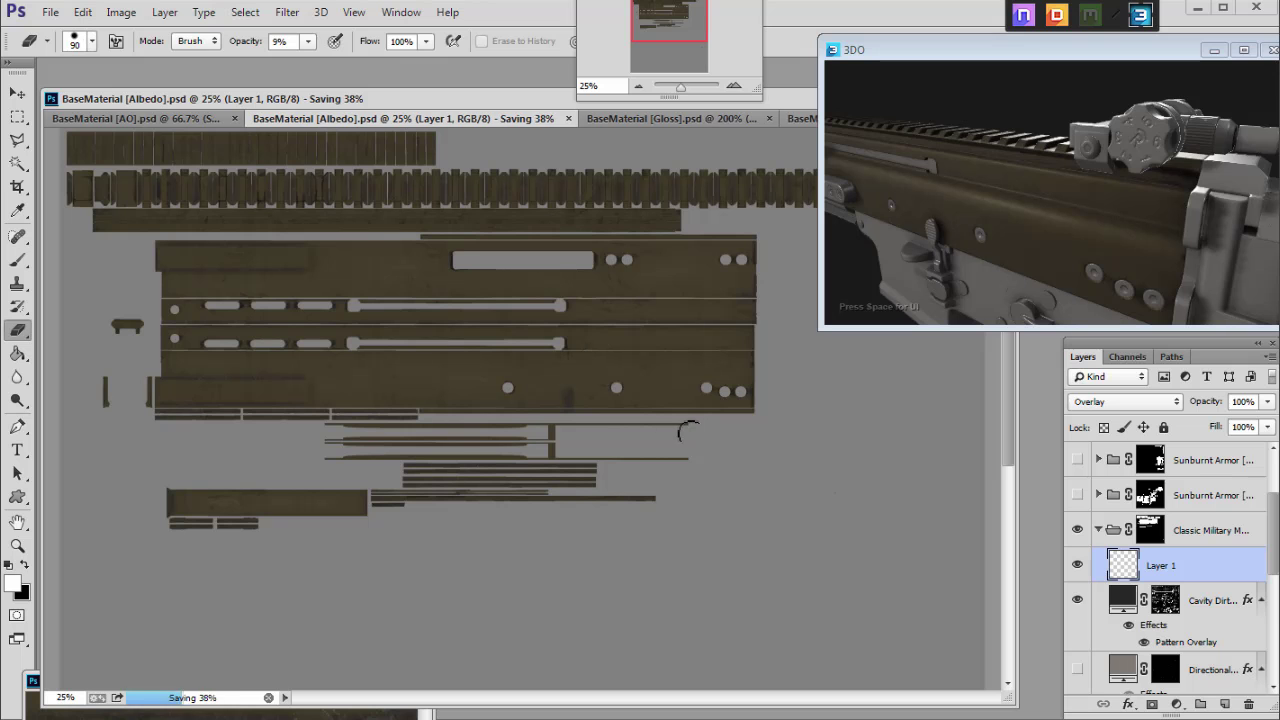
# Step: Target the Cavity Dirt layer's mask and switch to the Brush at 80 px
pyautogui.click(1135, 605)
pyautogui.click(1078, 603)
pyautogui.click(1165, 600)
pyautogui.click(733, 85)
pyautogui.click(733, 85)
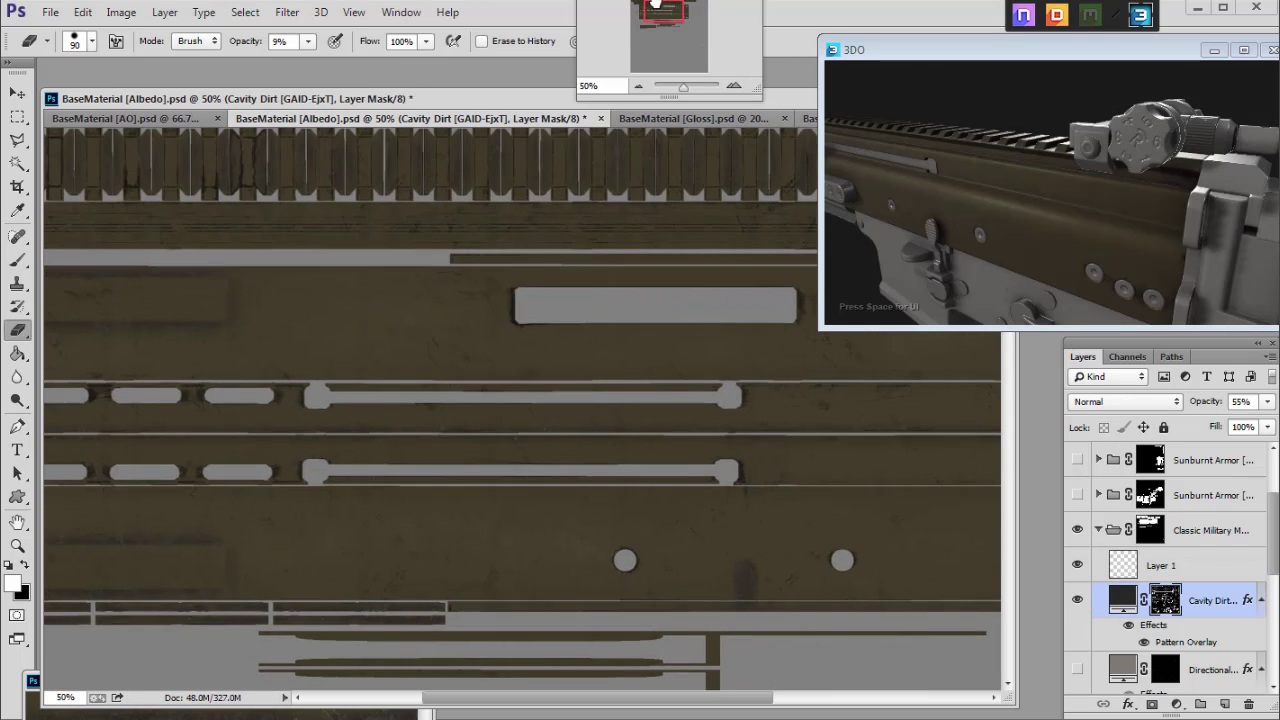
pyautogui.press('b')
pyautogui.press('[')
pyautogui.press('[')
pyautogui.press('[')
pyautogui.press('[')
pyautogui.press('[')
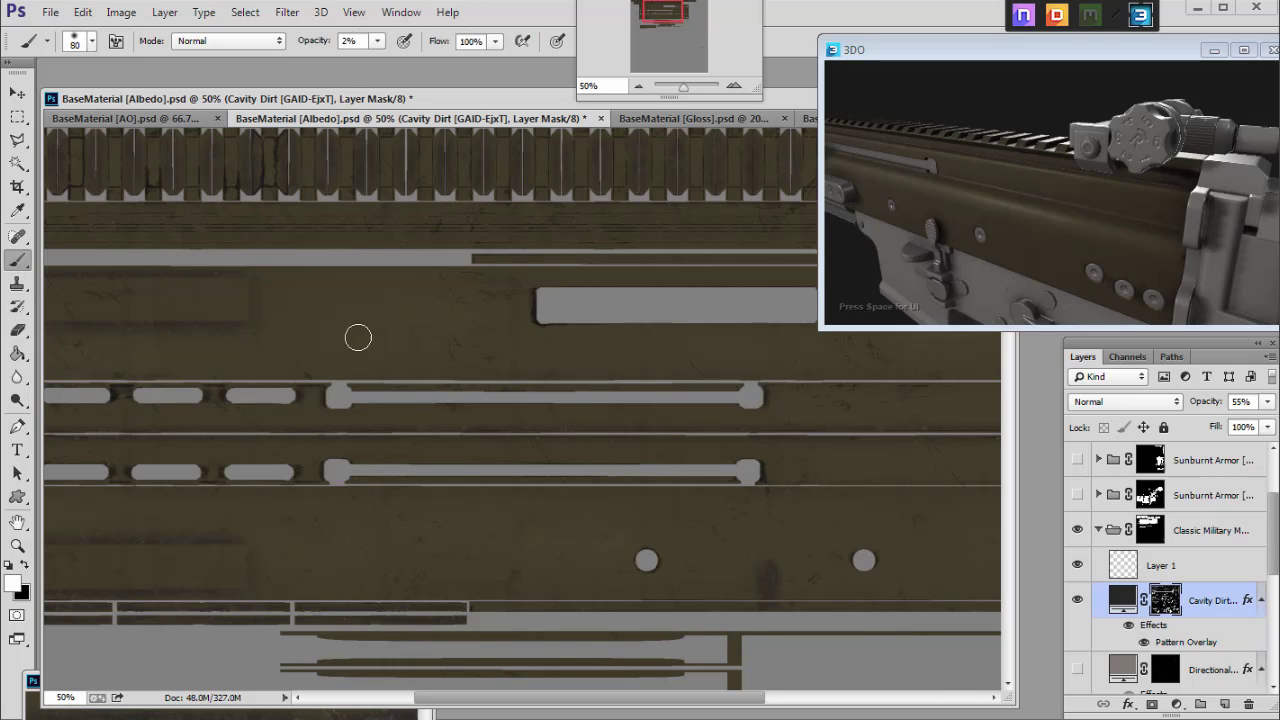
# Step: Try a white brush stroke at 100% opacity on the Cavity Dirt mask across the upper side panel, and undo it
pyautogui.moveTo(378, 41); pyautogui.dragTo(465, 64)
pyautogui.click(1165, 602)
pyautogui.moveTo(389, 365); pyautogui.dragTo(389, 280)
pyautogui.hotkey('ctrl', 'z')
pyautogui.press('x')
# Step: Set the brush to white paint at 35 px and 75% opacity for detailing the Cavity Dirt mask near the panel ends
pyautogui.moveTo(654, 19); pyautogui.dragTo(682, 9)
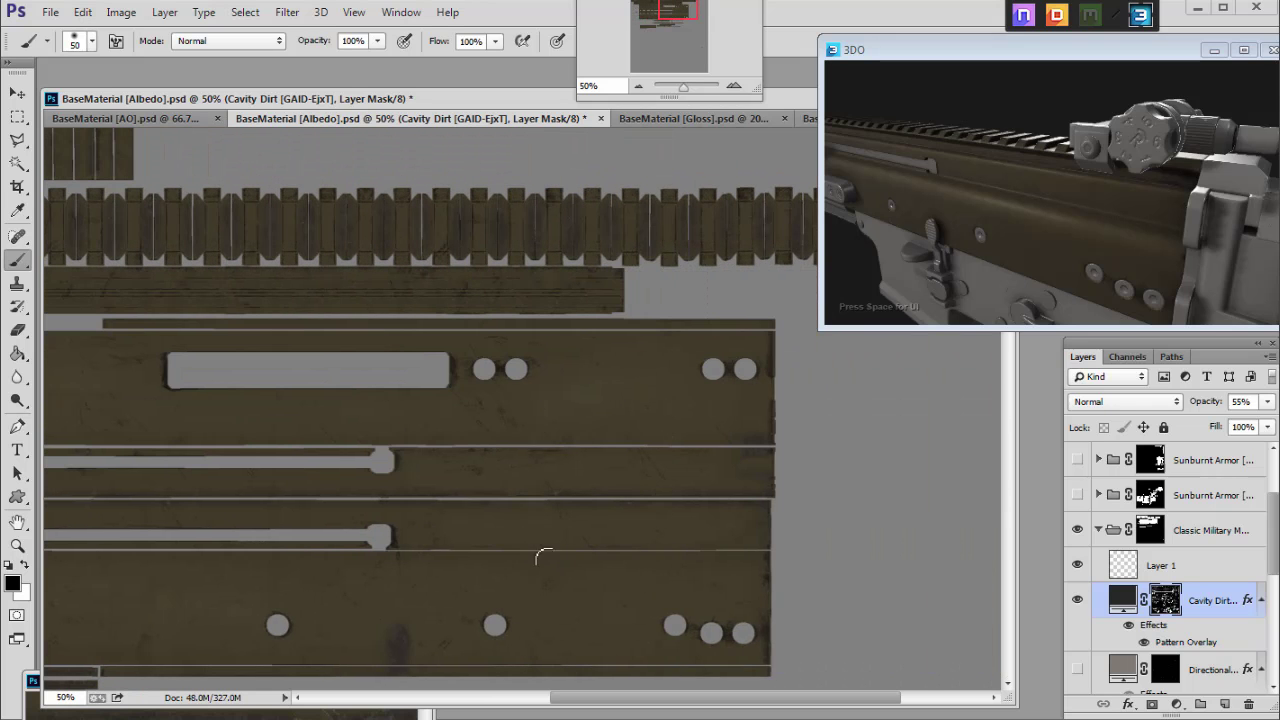
pyautogui.press('x')
pyautogui.doubleClick(734, 86)
pyautogui.moveTo(670, 12); pyautogui.dragTo(672, 15)
pyautogui.press('[')
pyautogui.press('[')
pyautogui.press('4')
pyautogui.press('2')
pyautogui.press('[')
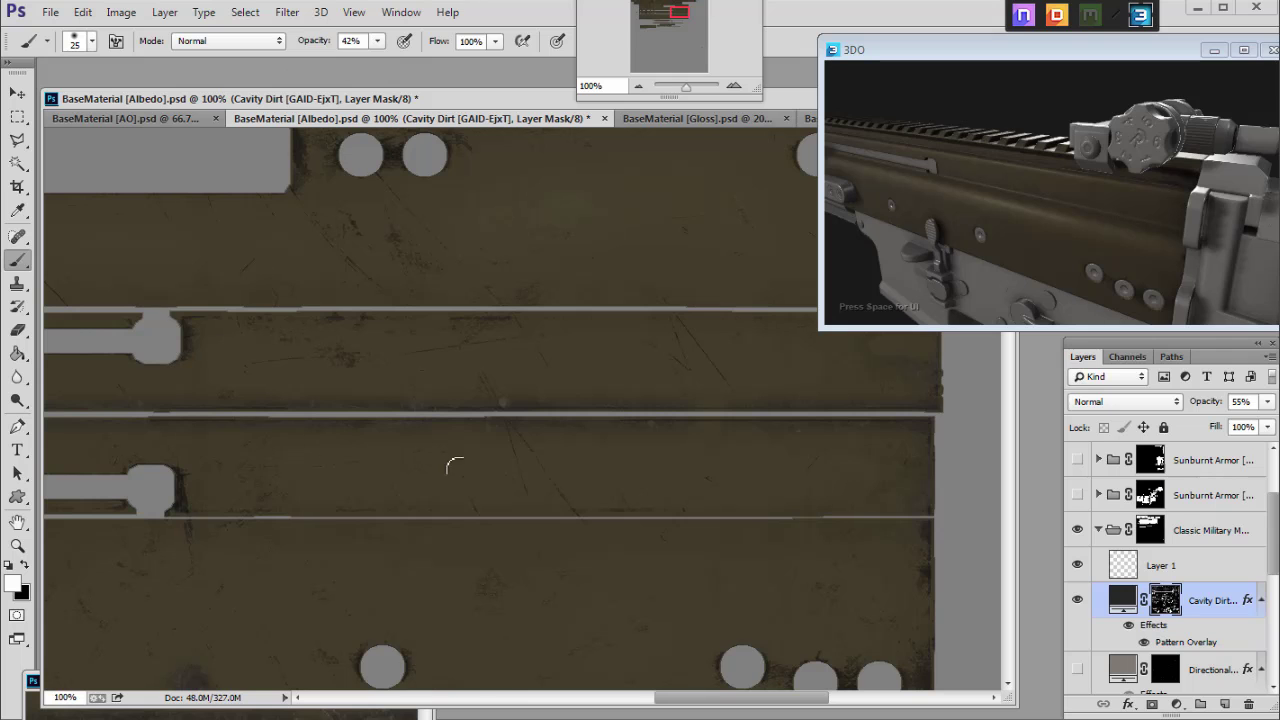
pyautogui.press('7')
pyautogui.press('5')
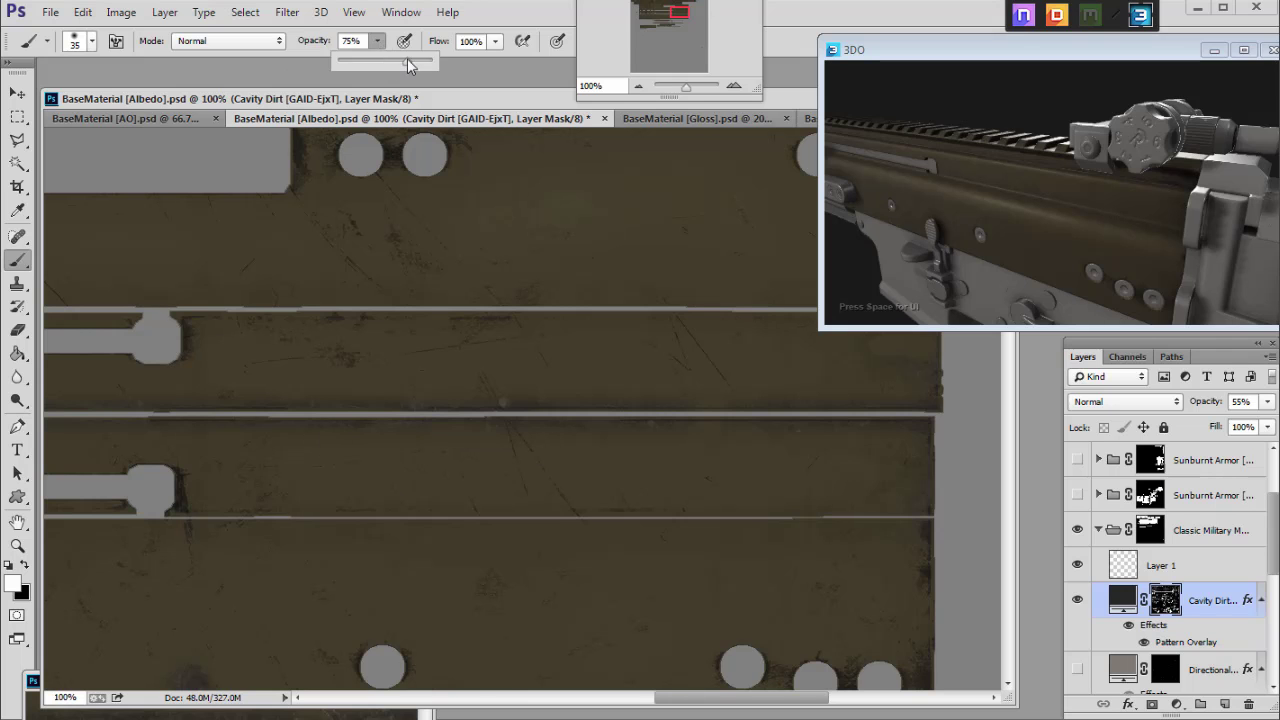
# Step: Try masking out the dark smudge between the lower side panel's holes with a black stroke, and undo it
pyautogui.moveTo(674, 10); pyautogui.dragTo(668, 13)
pyautogui.press('x')
pyautogui.moveTo(462, 503); pyautogui.dragTo(443, 579)
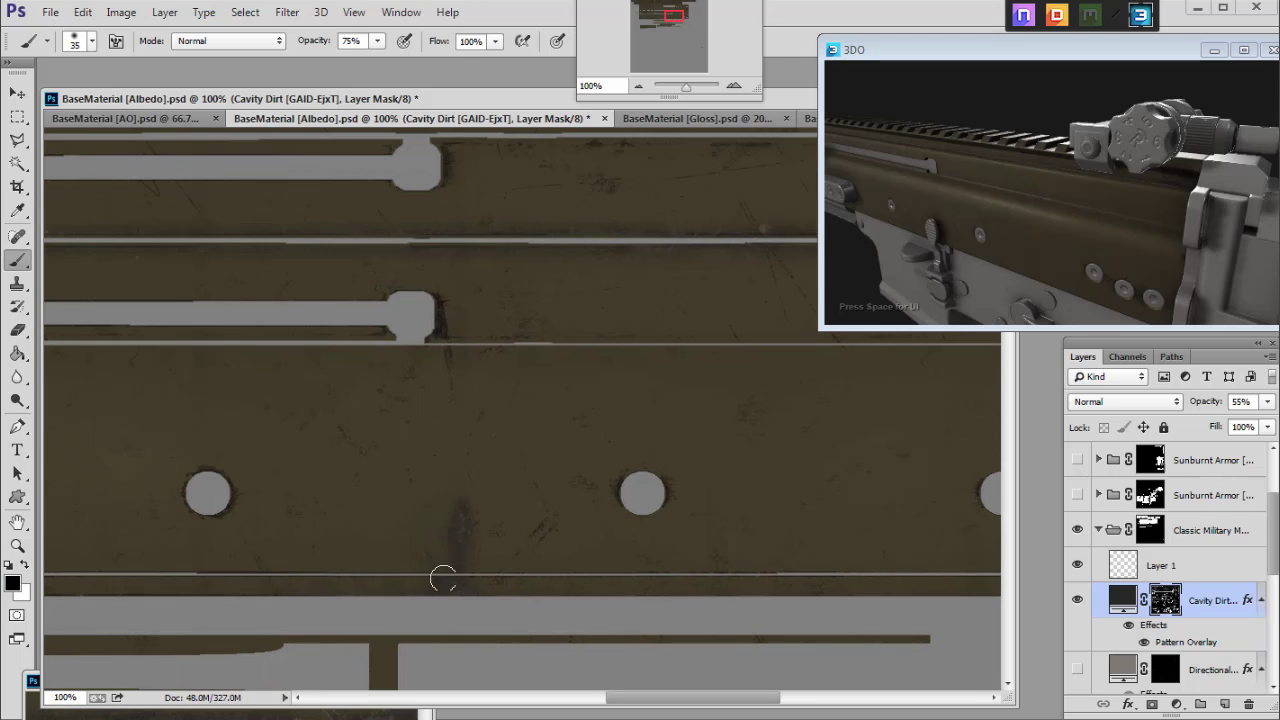
pyautogui.hotkey('ctrl', 'z')
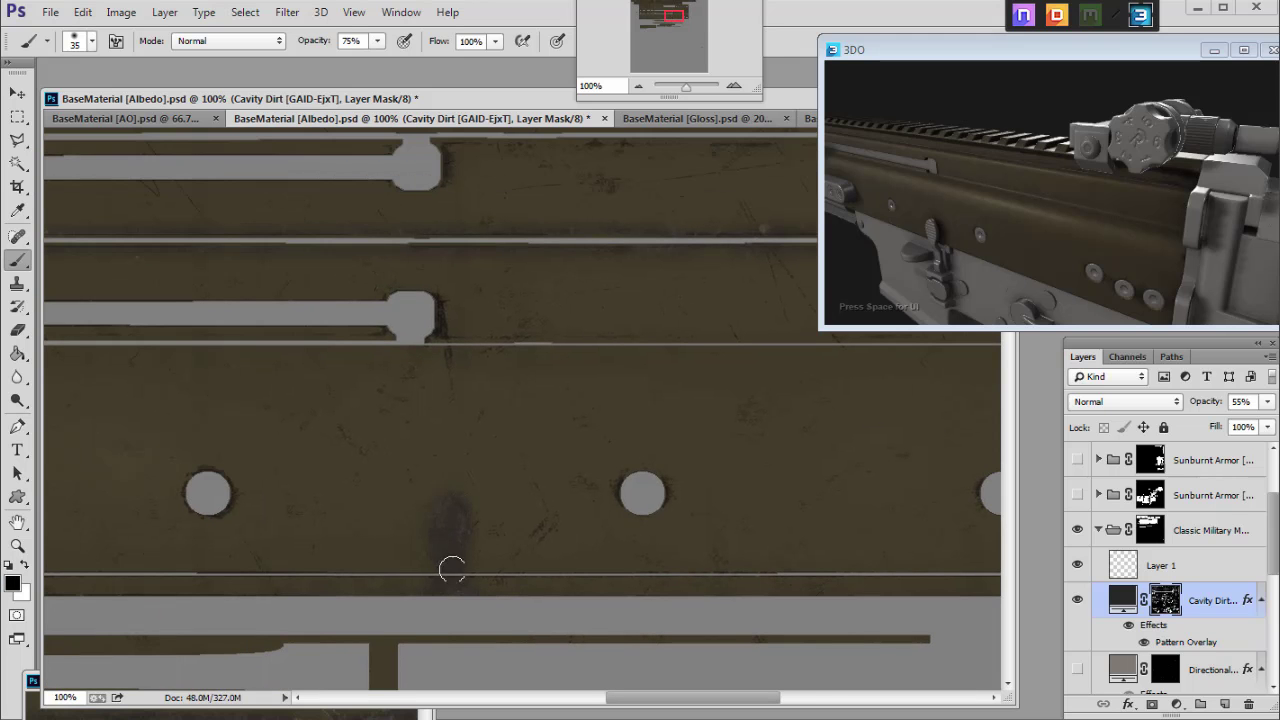
# Step: Bring the full albedo sheet into view and save the Cavity Dirt mask changes
pyautogui.click(639, 86)
pyautogui.moveTo(667, 18)
pyautogui.mouseDown()
pyautogui.moveTo(649, 17)
pyautogui.moveTo(688, 35)
pyautogui.moveTo(649, 26)
pyautogui.mouseUp()
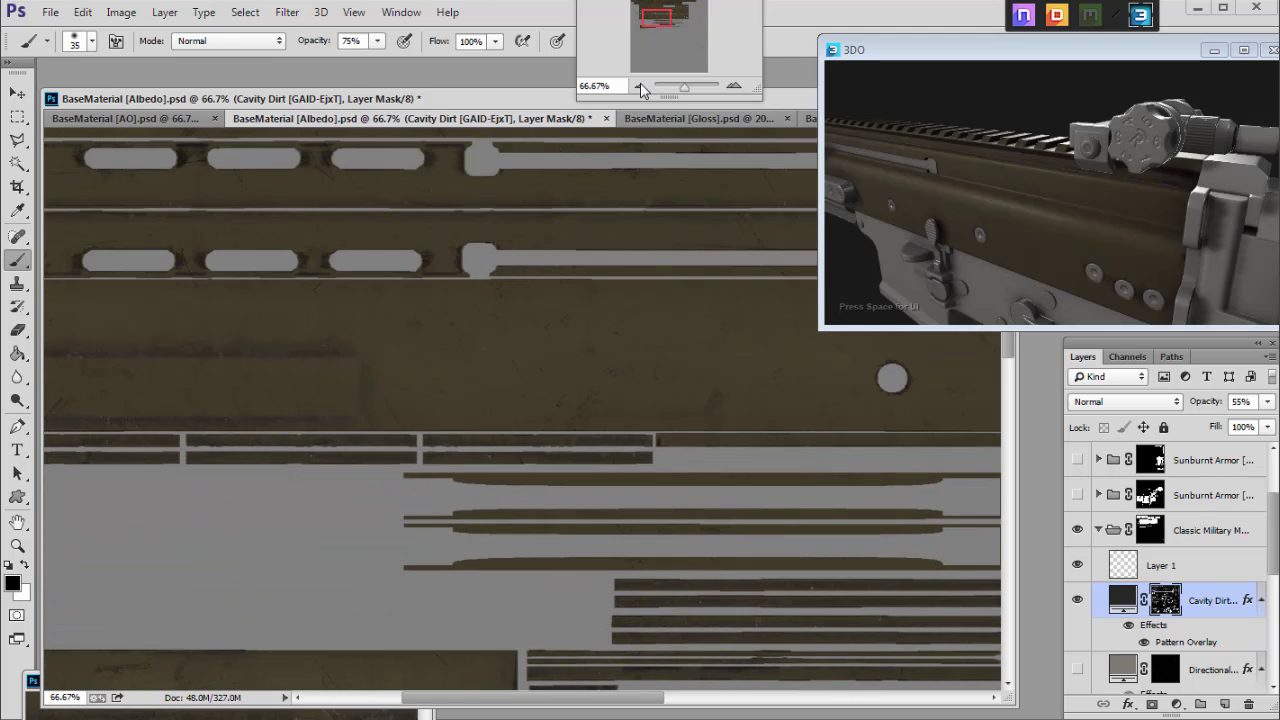
pyautogui.click(639, 87)
pyautogui.click(639, 87)
pyautogui.click(639, 87)
pyautogui.hotkey('ctrl', 's')
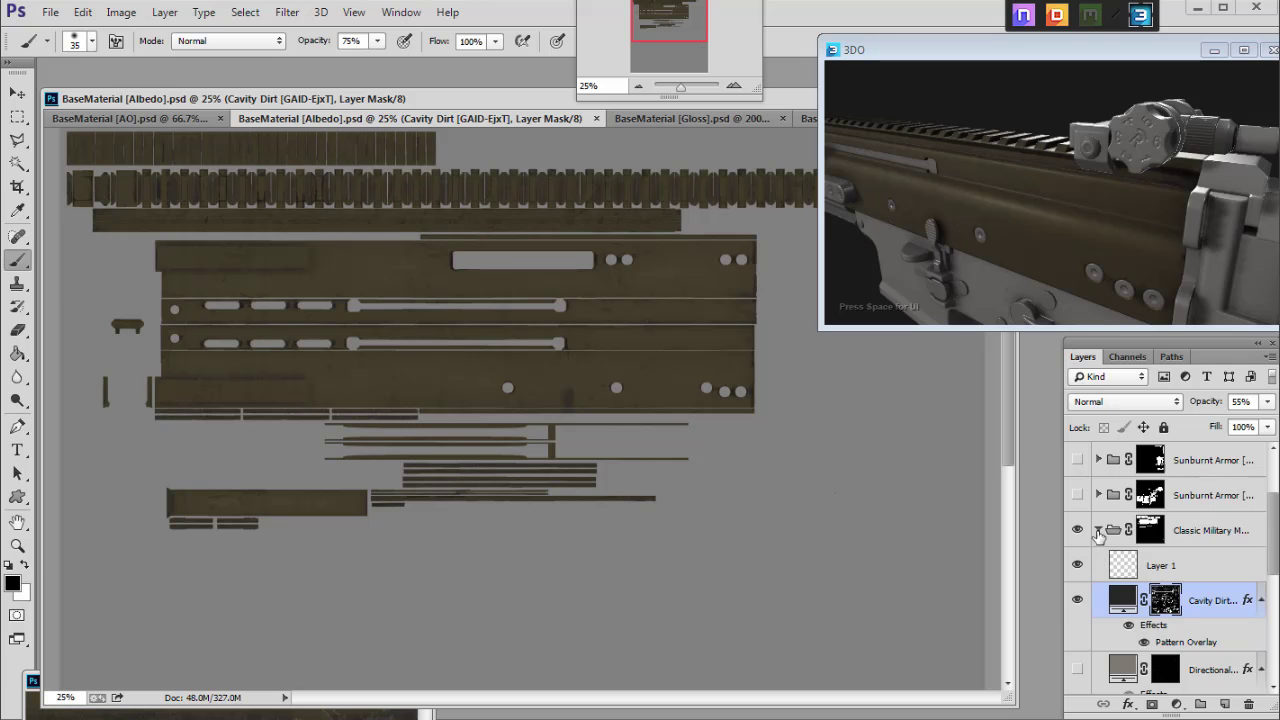
# Step: Collapse the Classic Military Metal group, then show the Black Gun Metal group and expand its layers
pyautogui.click(1099, 532)
pyautogui.scroll(1, 1103, 609)
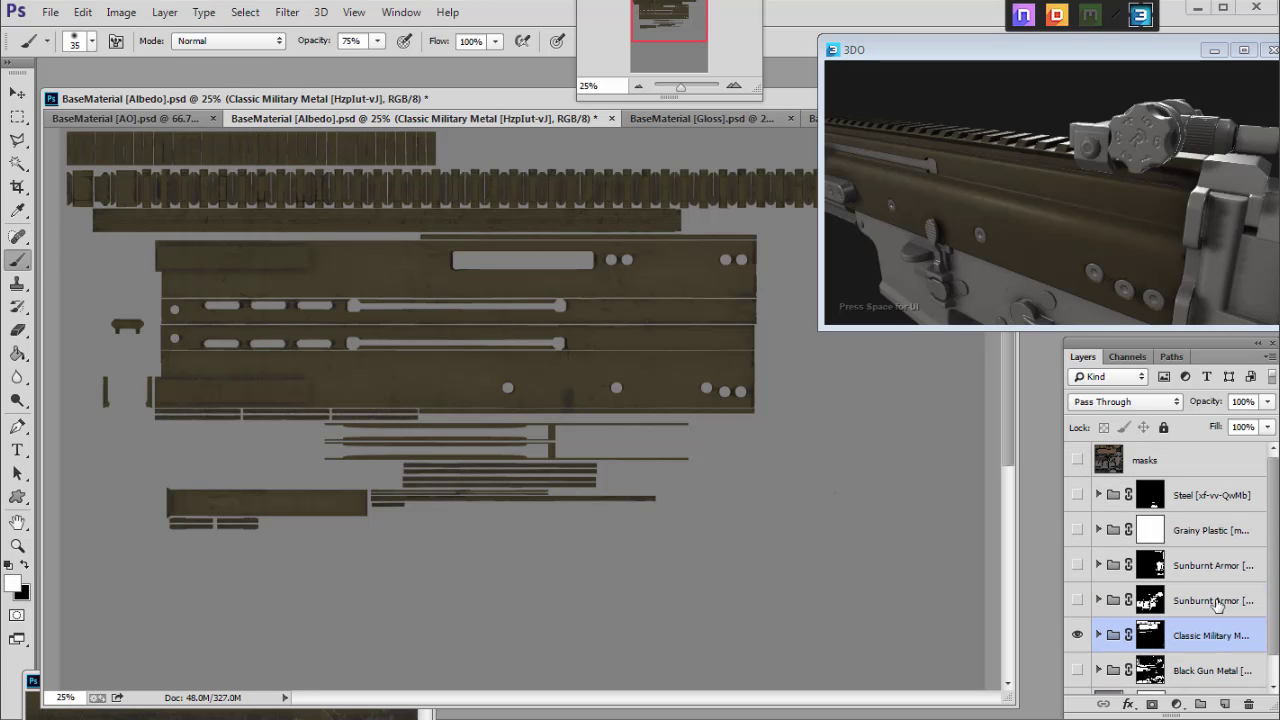
pyautogui.click(1216, 603)
pyautogui.scroll(-1, 1086, 612)
pyautogui.click(1077, 641)
pyautogui.click(1077, 641)
pyautogui.click(1077, 641)
pyautogui.click(1175, 641)
pyautogui.click(1099, 641)
pyautogui.scroll(-3, 1150, 630)
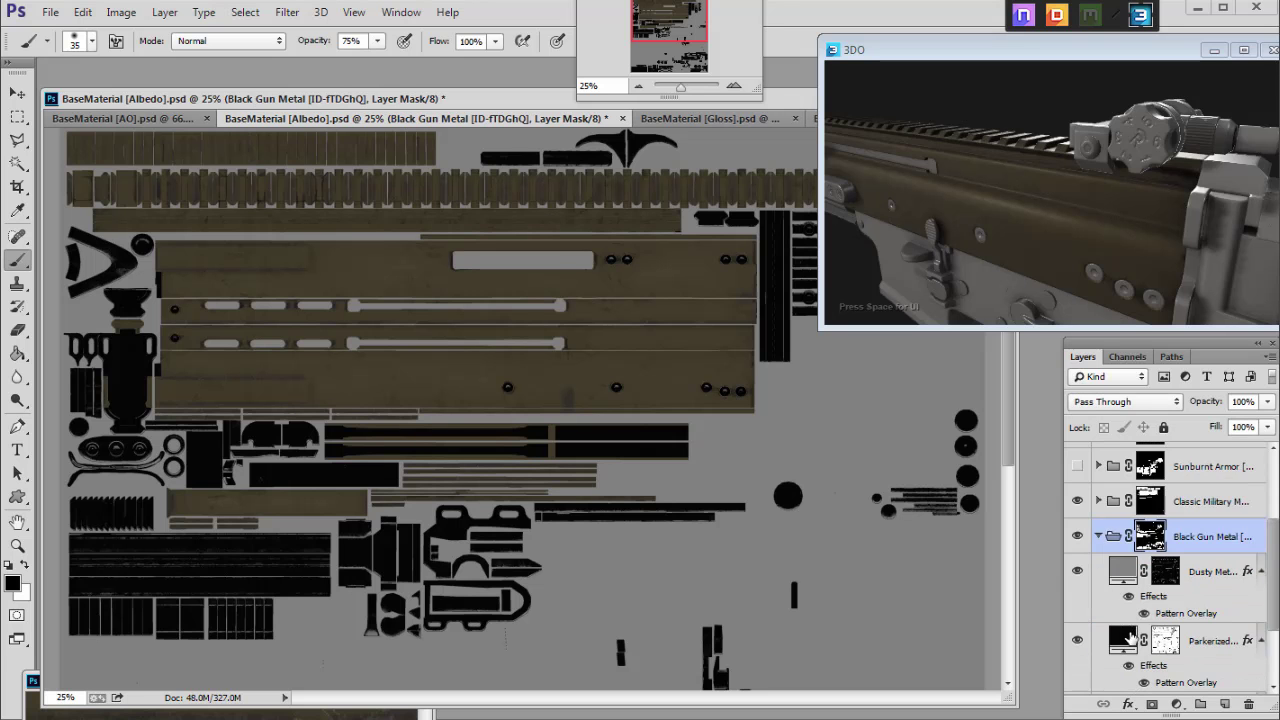
# Step: Compare the Dusty Metal, Parkerized Steel and Scratched Metal layers on the black strips by toggling their visibility
pyautogui.click(735, 87)
pyautogui.click(735, 87)
pyautogui.moveTo(666, 21); pyautogui.dragTo(628, 41)
pyautogui.click(735, 87)
pyautogui.scroll(1, 1081, 502)
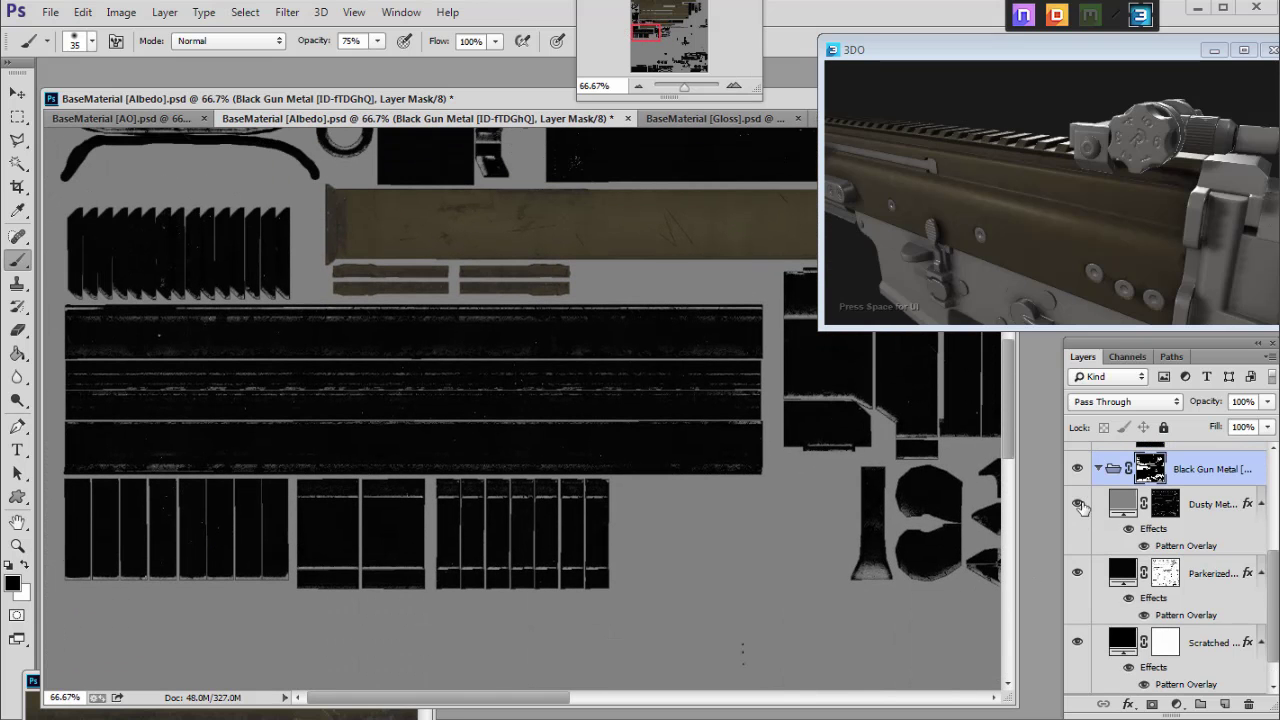
pyautogui.click(1078, 504)
pyautogui.click(1078, 573)
pyautogui.click(1078, 573)
pyautogui.click(1078, 573)
pyautogui.click(1078, 642)
pyautogui.click(1078, 642)
pyautogui.click(1078, 642)
pyautogui.click(1078, 642)
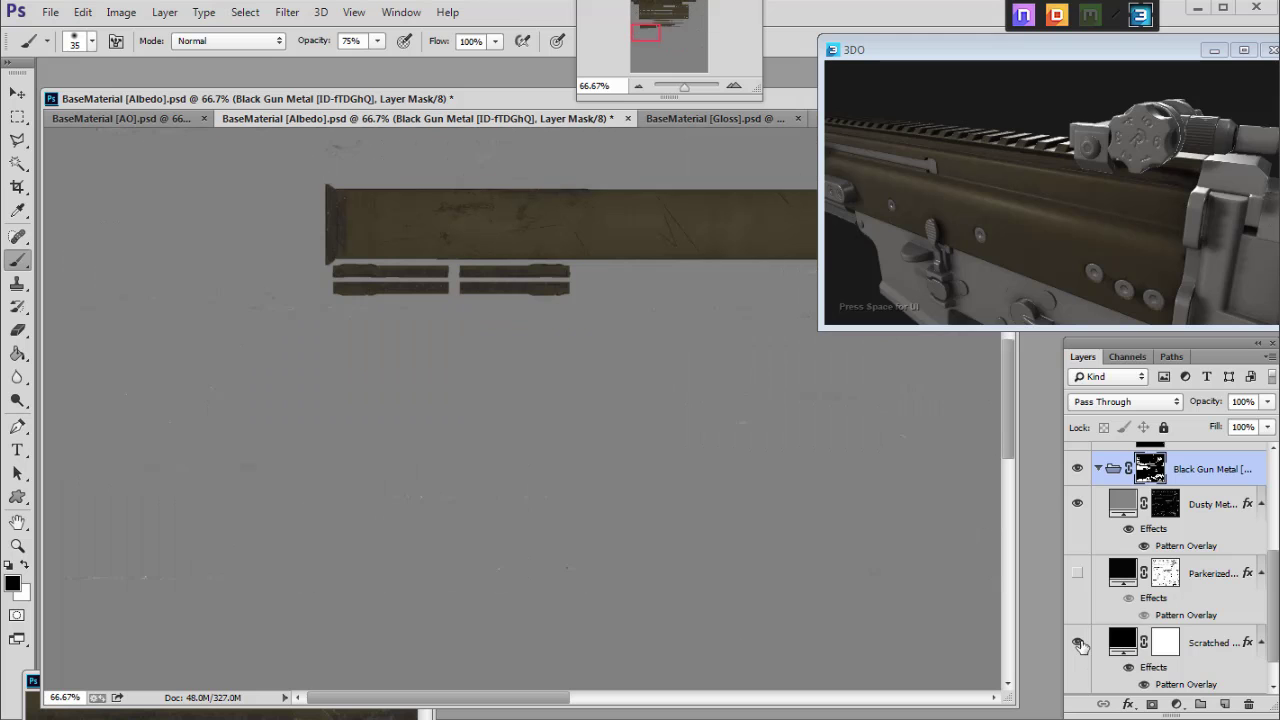
# Step: Lighten the Scratched Metal fill, set the Parkerized Steel fill to #101010 and show the Parkerized Steel layer
pyautogui.doubleClick(1122, 642)
pyautogui.moveTo(929, 351)
pyautogui.mouseDown()
pyautogui.moveTo(927, 332)
pyautogui.moveTo(924, 351)
pyautogui.mouseUp()
pyautogui.click(1278, 141)
pyautogui.doubleClick(1116, 570)
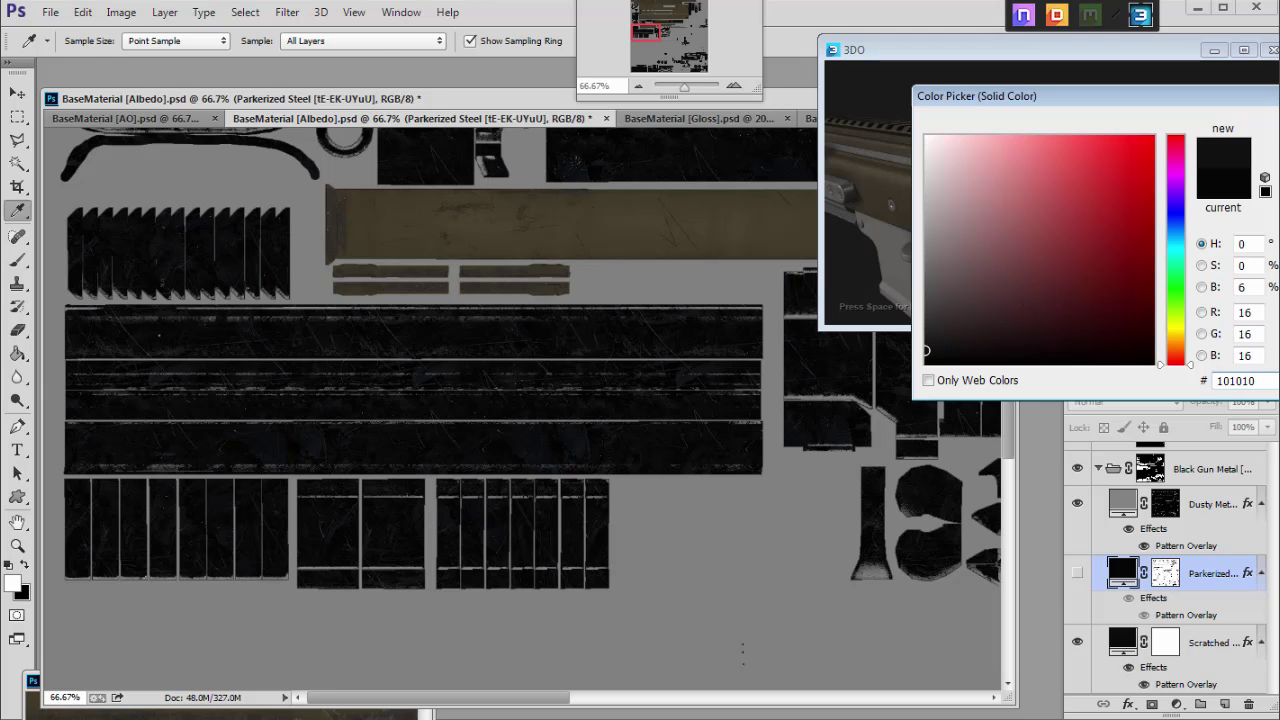
pyautogui.press('Return')
pyautogui.click(1077, 572)
pyautogui.click(1077, 572)
pyautogui.click(1077, 572)
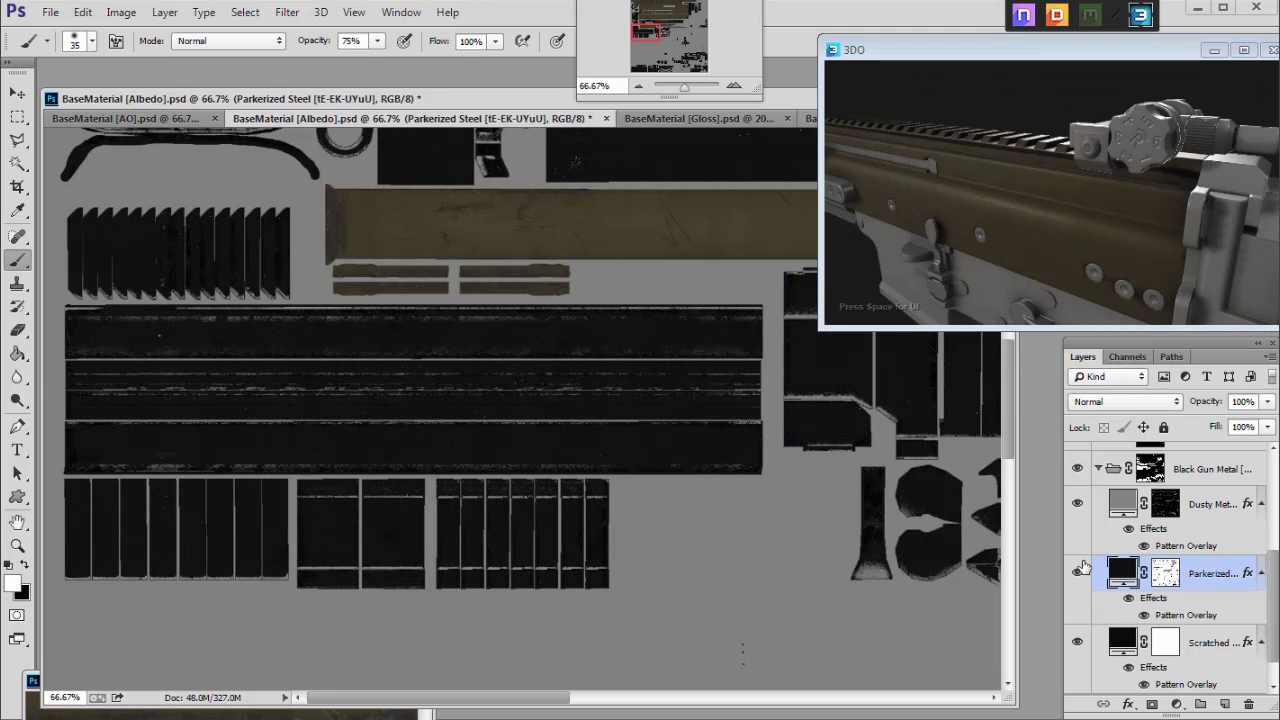
# Step: Adjust the Parkerized Steel and Scratched Metal fills to slightly lighter neutral near-blacks
pyautogui.hotkey('ctrl', '+')
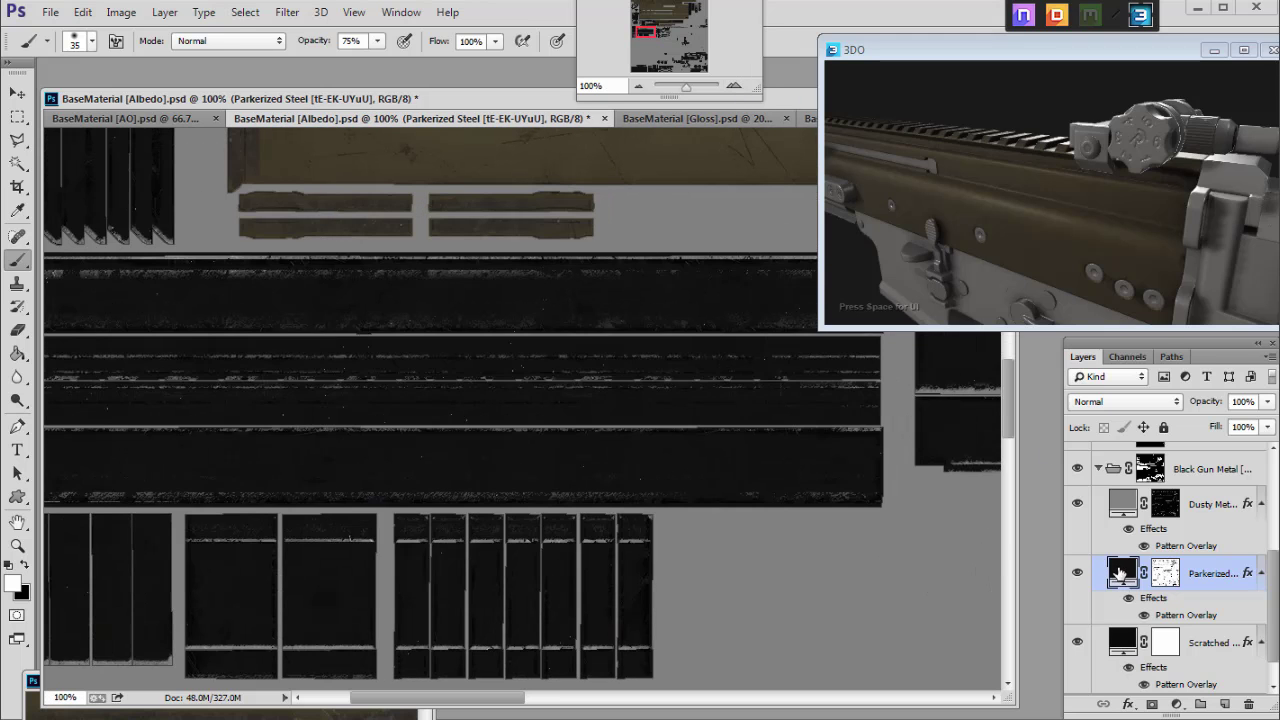
pyautogui.doubleClick(1119, 573)
pyautogui.moveTo(926, 349); pyautogui.dragTo(924, 347)
pyautogui.press('Return')
pyautogui.doubleClick(1123, 642)
pyautogui.click(922, 348)
pyautogui.press('Return')
pyautogui.press('b')
# Step: Target the Dusty Metal layer's mask for editing around the oval three-bolt plate
pyautogui.moveTo(645, 32)
pyautogui.mouseDown()
pyautogui.moveTo(636, 22)
pyautogui.moveTo(680, 22)
pyautogui.moveTo(668, 45)
pyautogui.moveTo(641, 23)
pyautogui.mouseUp()
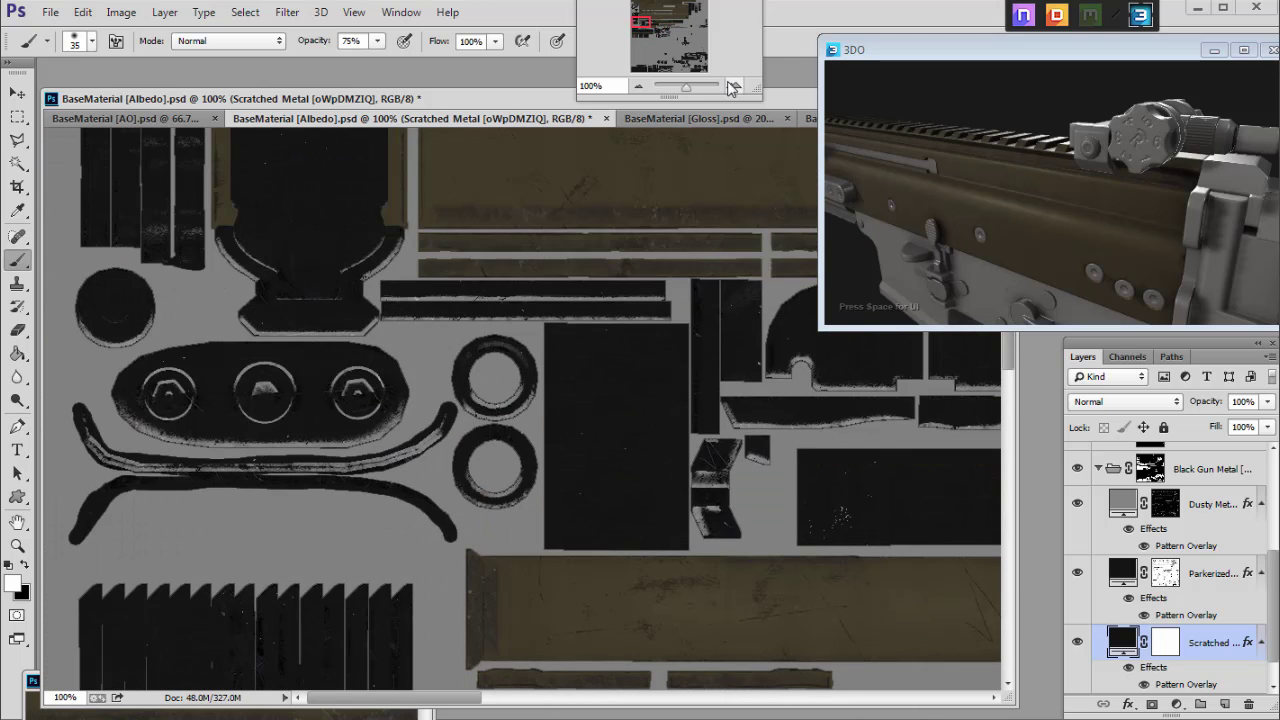
pyautogui.click(734, 85)
pyautogui.click(1165, 573)
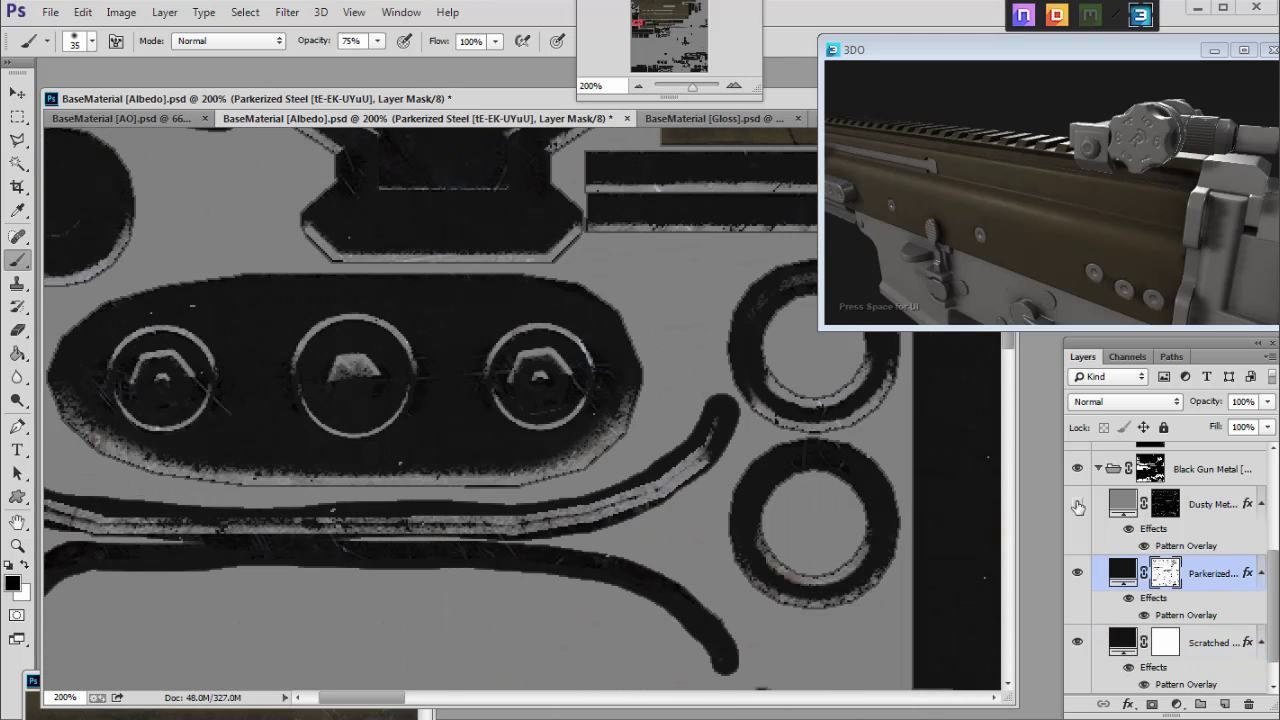
pyautogui.click(1165, 504)
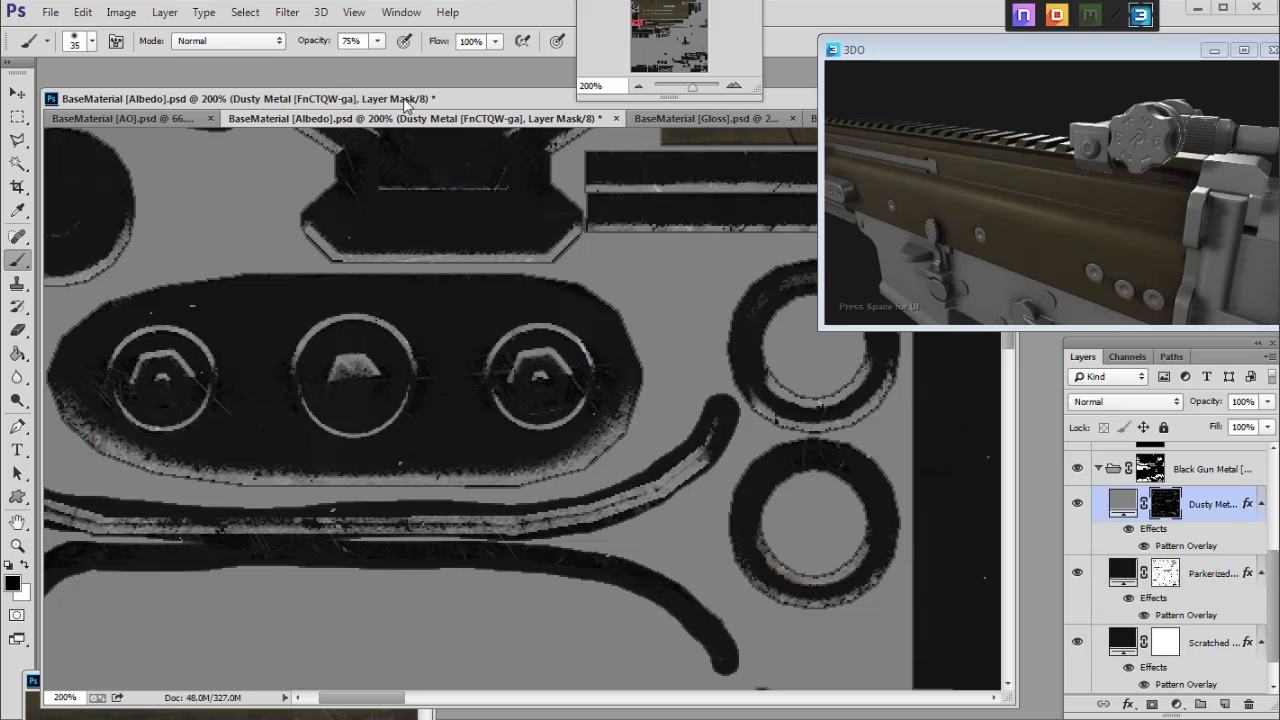
# Step: Choose the 63 px textured brush preset with the thin tapered stroke
pyautogui.click(116, 41)
pyautogui.click(834, 368)
pyautogui.scroll(-10, 1083, 560)
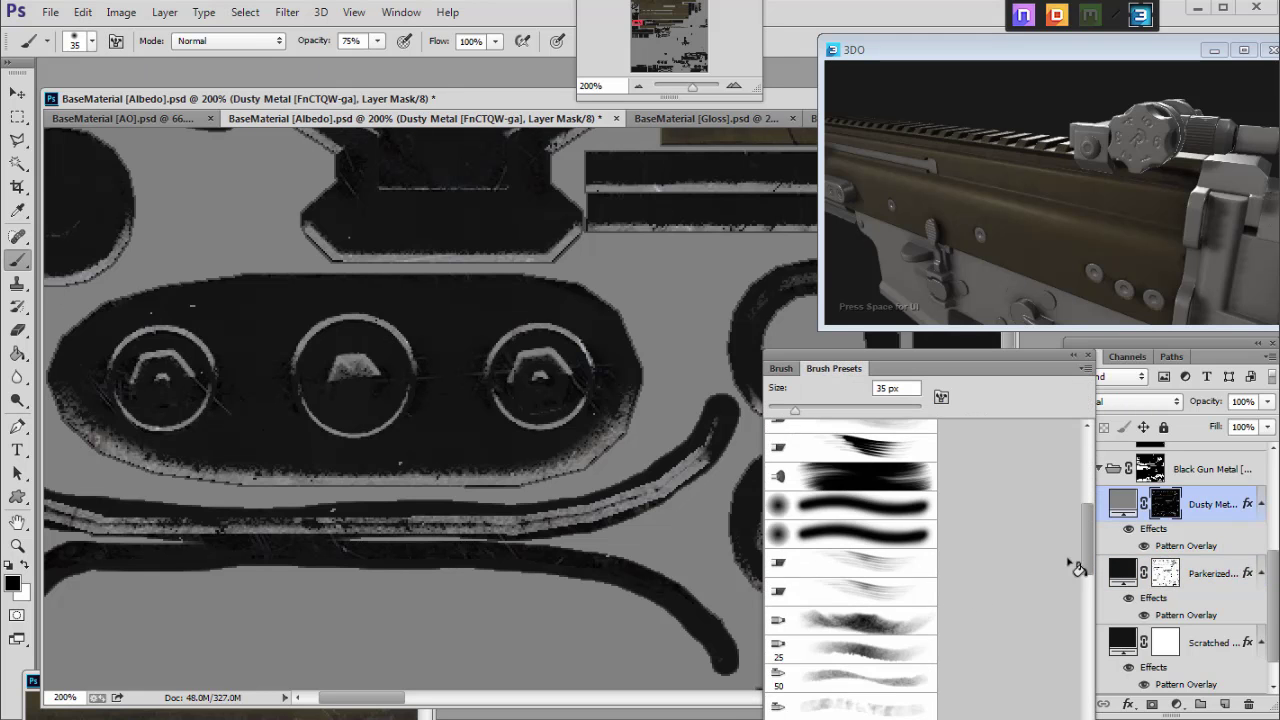
pyautogui.moveTo(1074, 624); pyautogui.dragTo(1068, 445)
pyautogui.scroll(-15, 1050, 595)
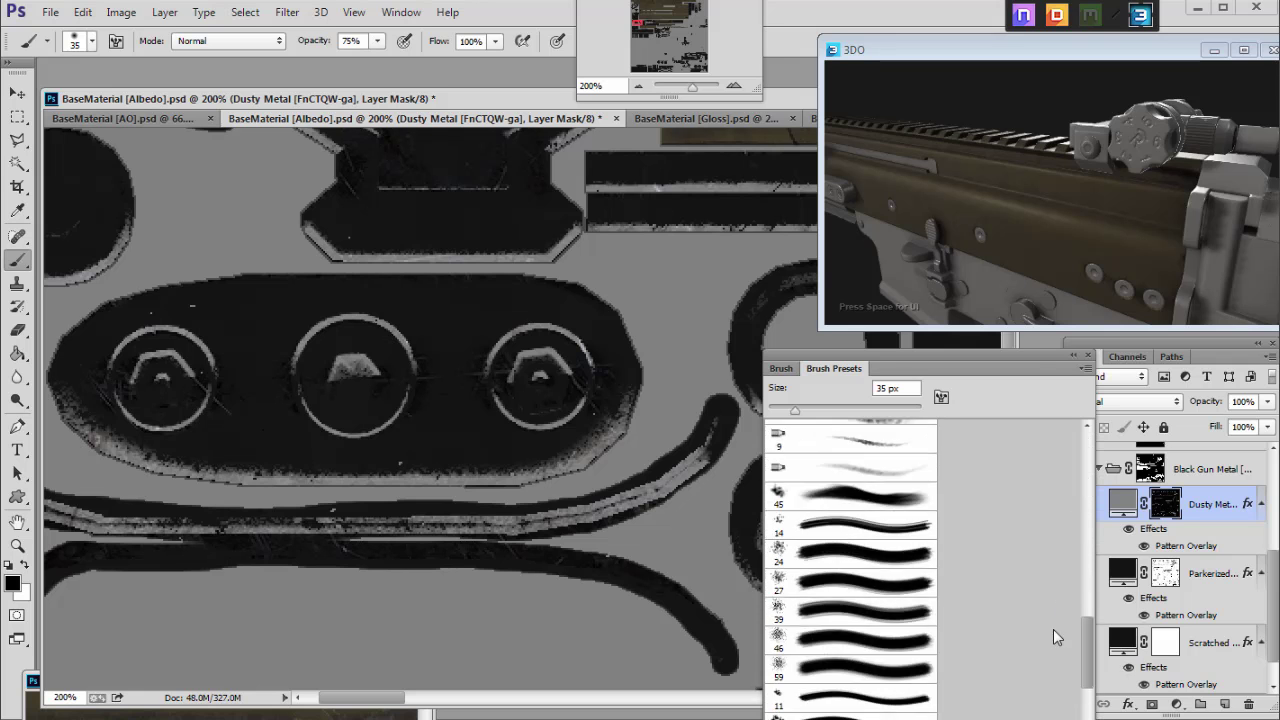
pyautogui.scroll(-5, 1050, 595)
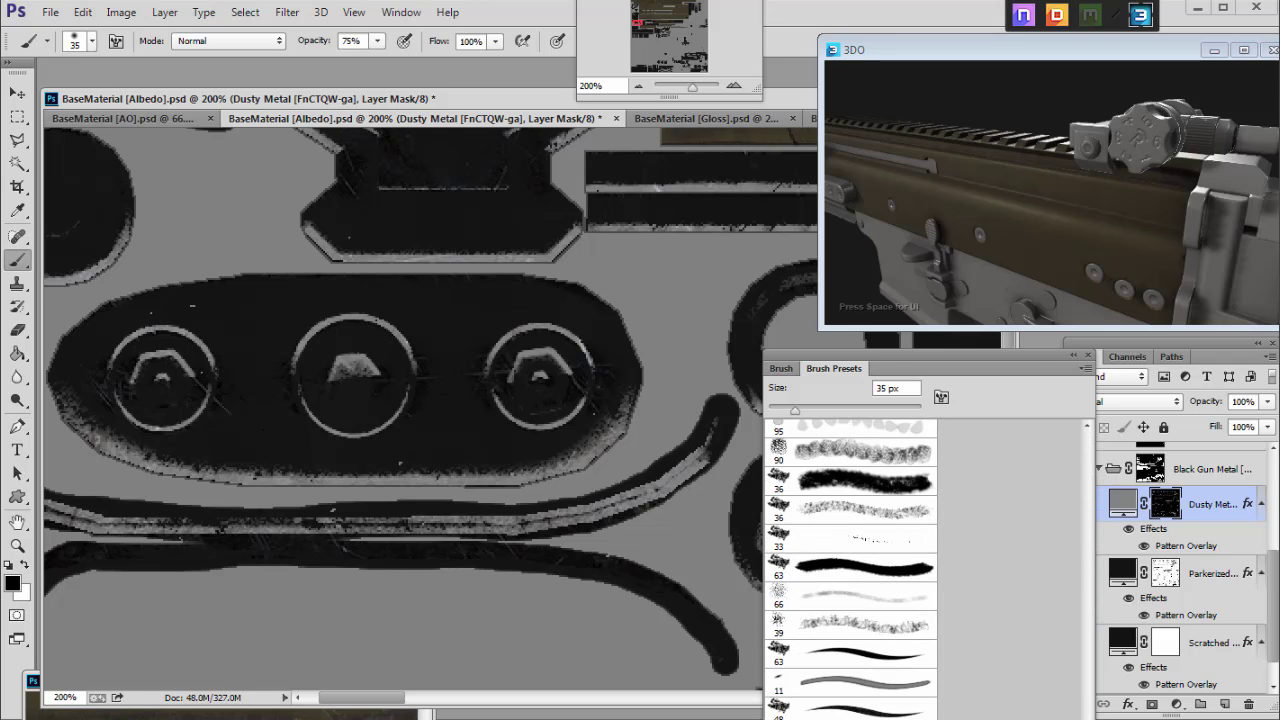
pyautogui.click(835, 652)
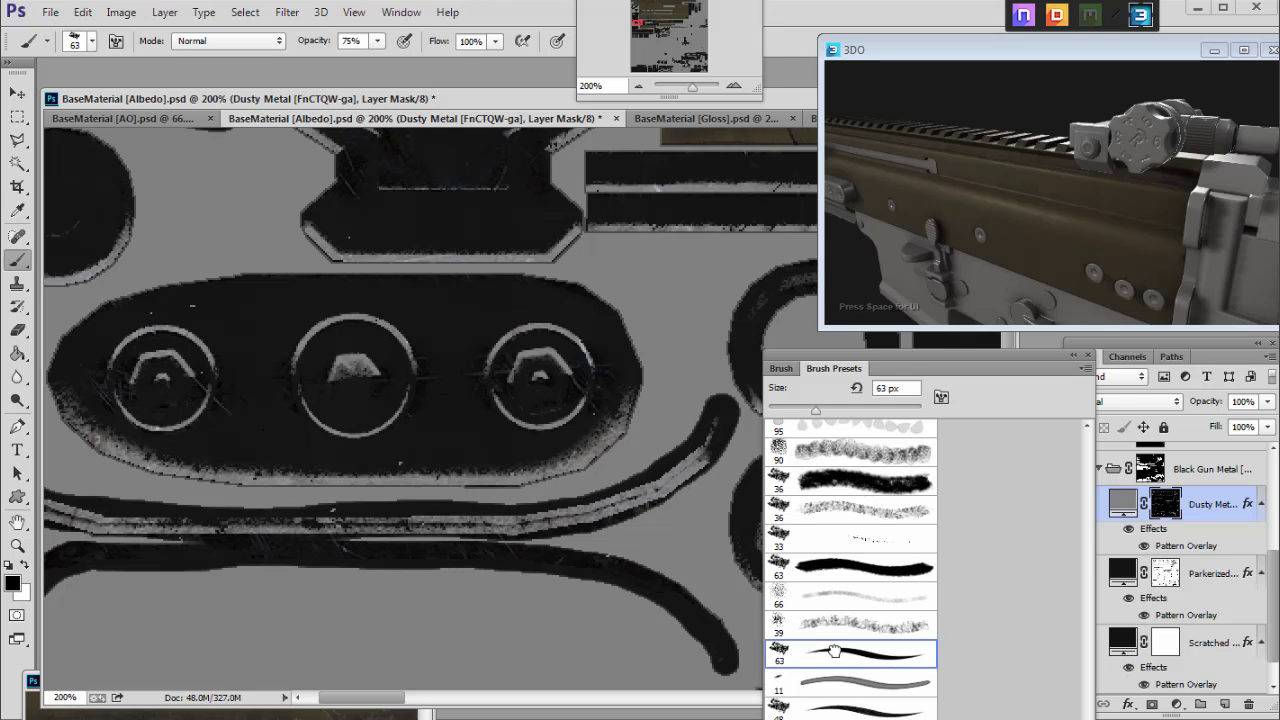
# Step: Reduce the textured brush to 7 px, close the brush presets and switch the paint to white
pyautogui.press('[')
pyautogui.press('[')
pyautogui.press('[')
pyautogui.press('[')
pyautogui.press('[')
pyautogui.press('[')
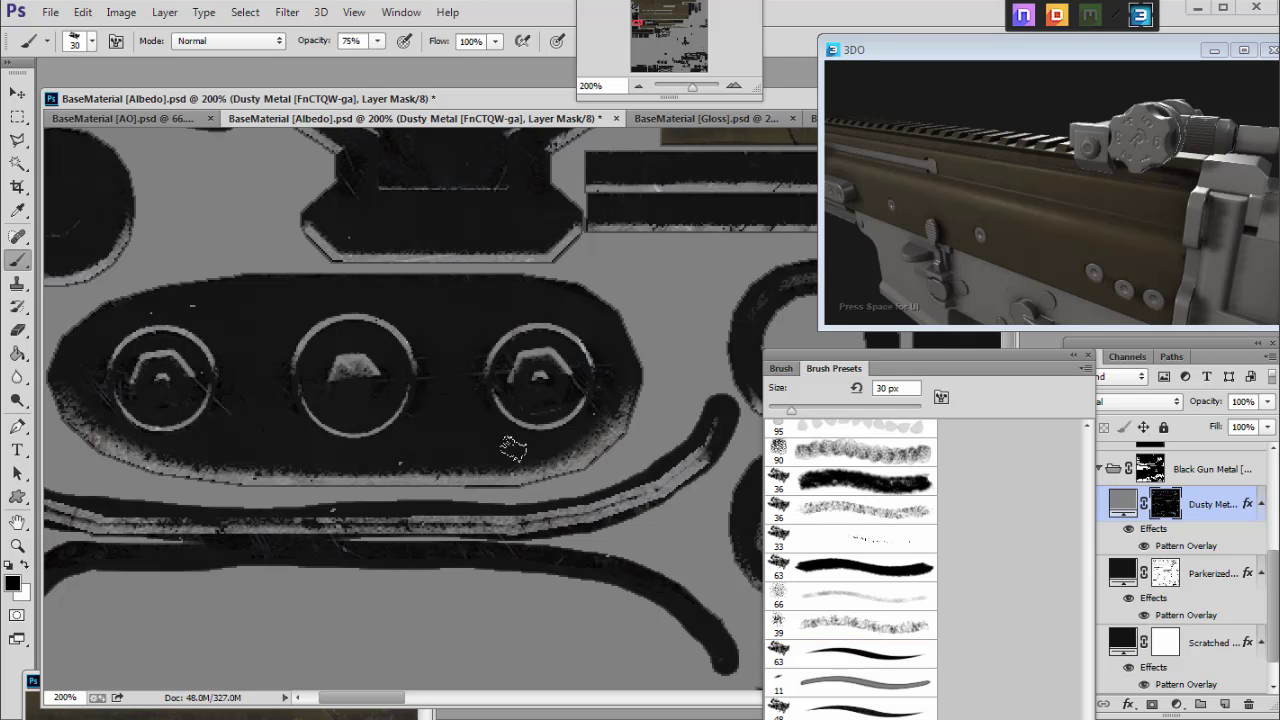
pyautogui.click(1100, 356)
pyautogui.press('F5')
pyautogui.press('[')
pyautogui.press('[')
pyautogui.press('[')
pyautogui.press('[')
pyautogui.press('[')
pyautogui.press('x')
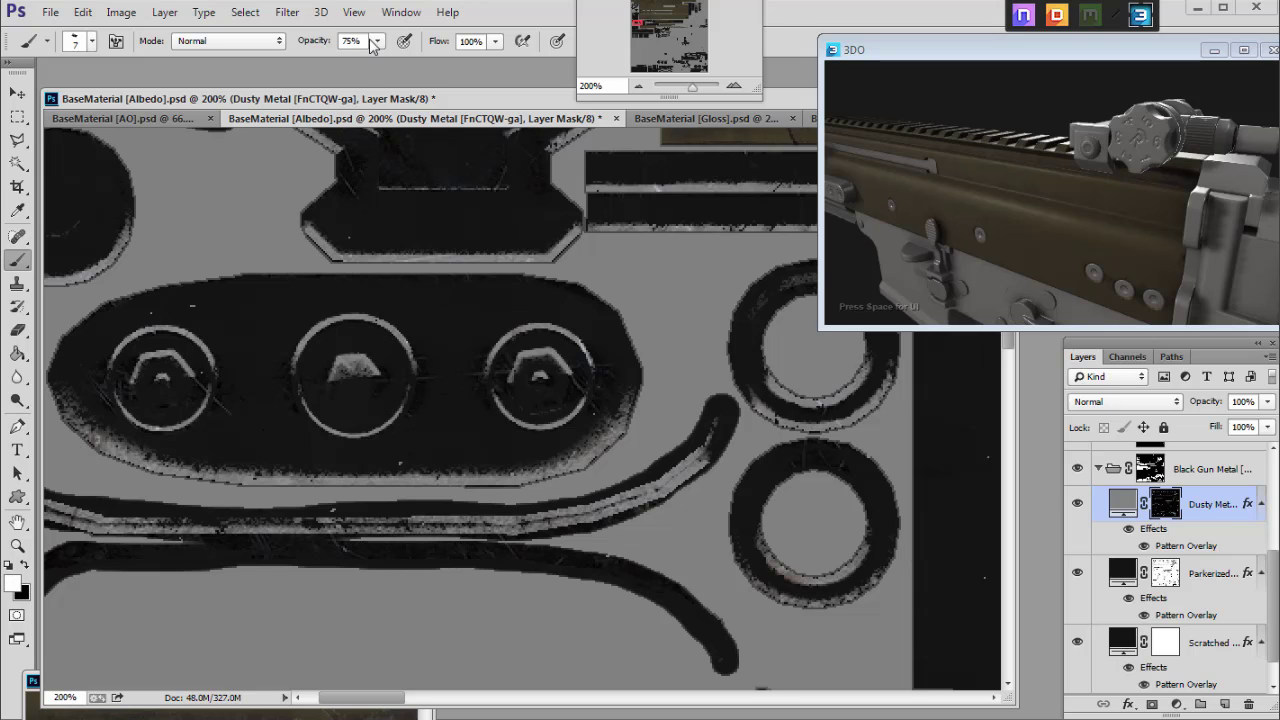
# Step: Set the brush to 100% opacity with pressure-driven Shape Dynamics on and Scatter at 0%, trying and undoing a stroke on the middle bolt ring
pyautogui.moveTo(370, 45); pyautogui.dragTo(415, 100)
pyautogui.press('F5')
pyautogui.click(783, 437)
pyautogui.press('[')
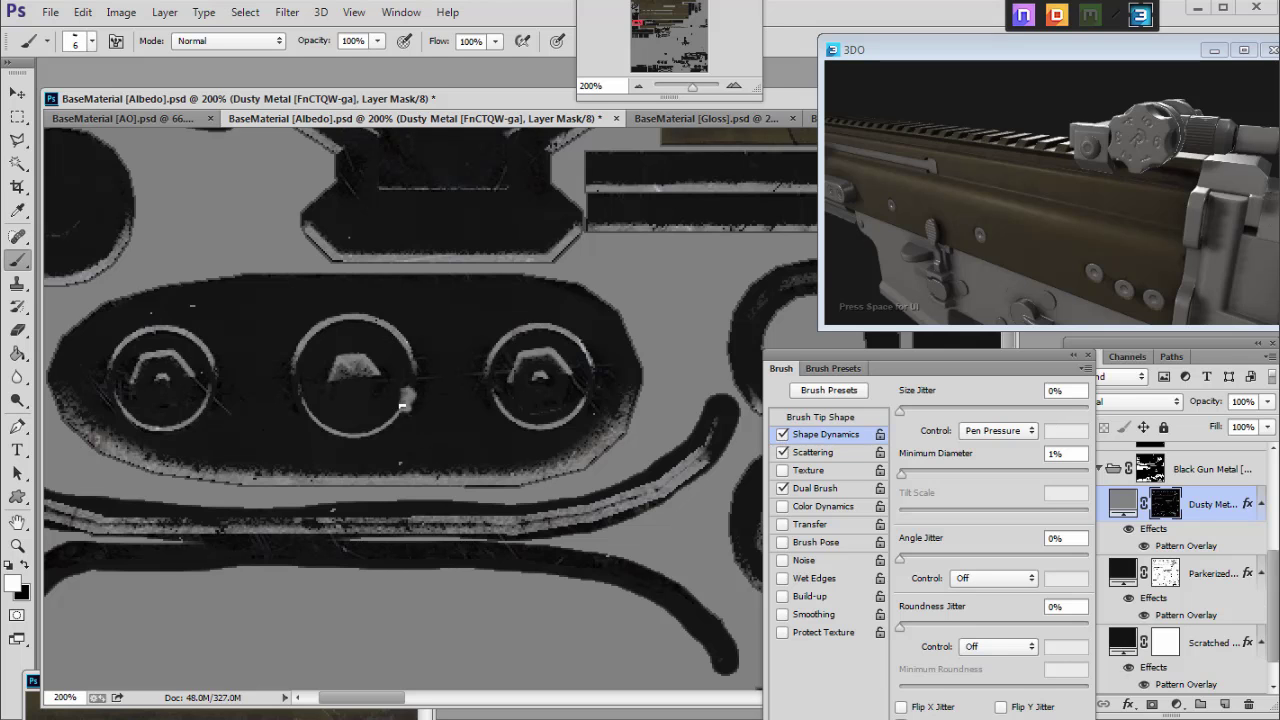
pyautogui.click(808, 452)
pyautogui.moveTo(920, 411); pyautogui.dragTo(899, 412)
pyautogui.moveTo(391, 429); pyautogui.dragTo(410, 389)
pyautogui.hotkey('ctrl', 'z')
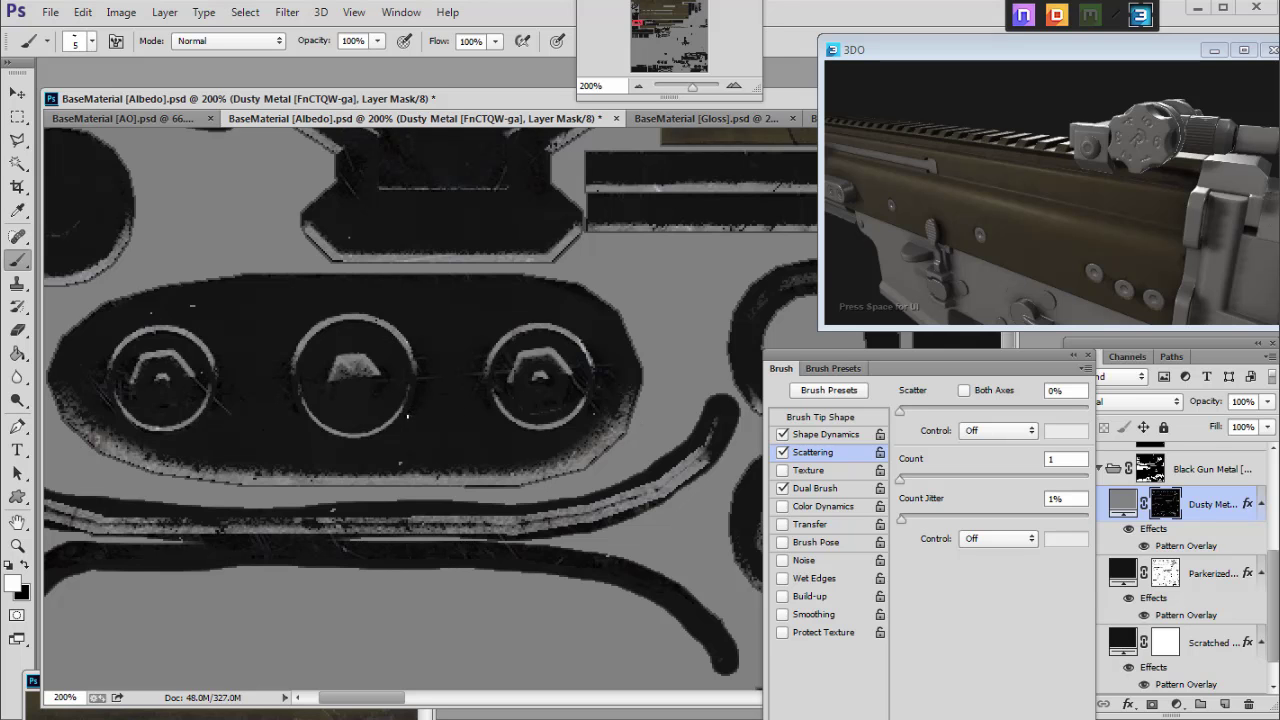
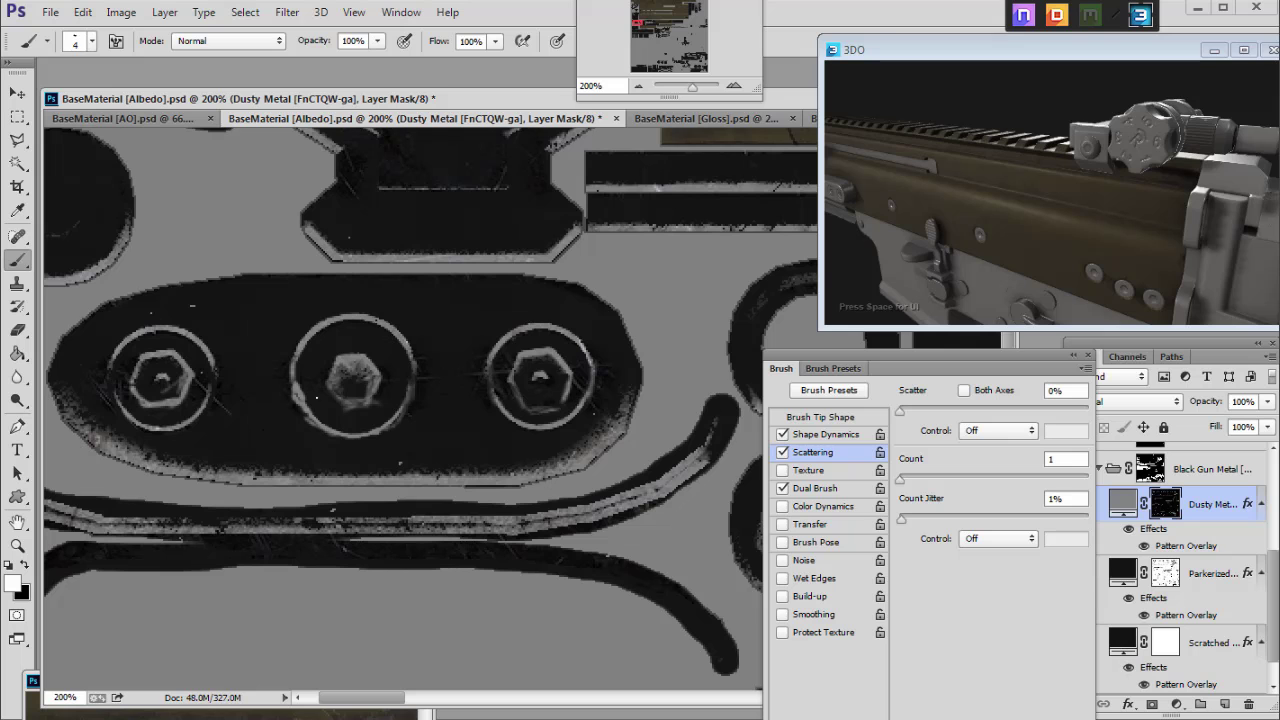
# Step: Paint fine white scratches around the first and middle bolt rings and a long diagonal scratch between the middle and last bolts
pyautogui.press('x')
pyautogui.press('x')
pyautogui.moveTo(194, 414); pyautogui.dragTo(246, 348)
pyautogui.moveTo(272, 405); pyautogui.dragTo(301, 343)
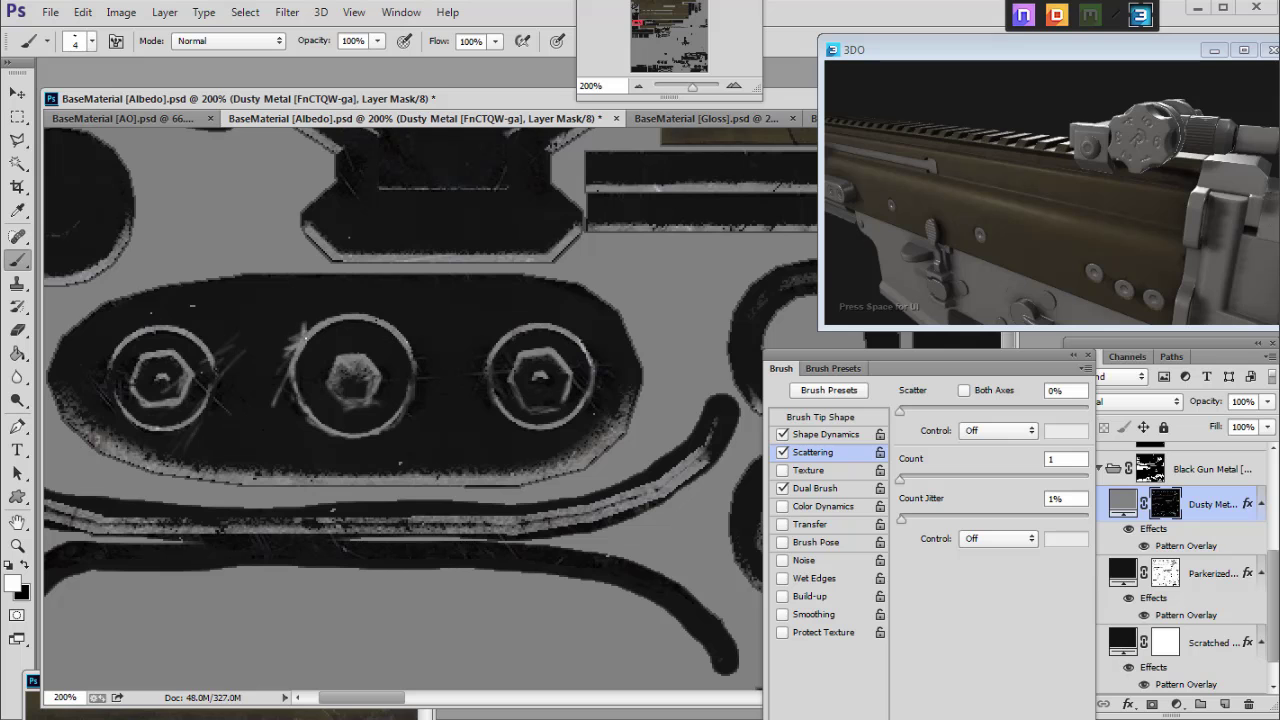
pyautogui.press('x')
pyautogui.press('x')
pyautogui.moveTo(420, 395); pyautogui.dragTo(407, 356)
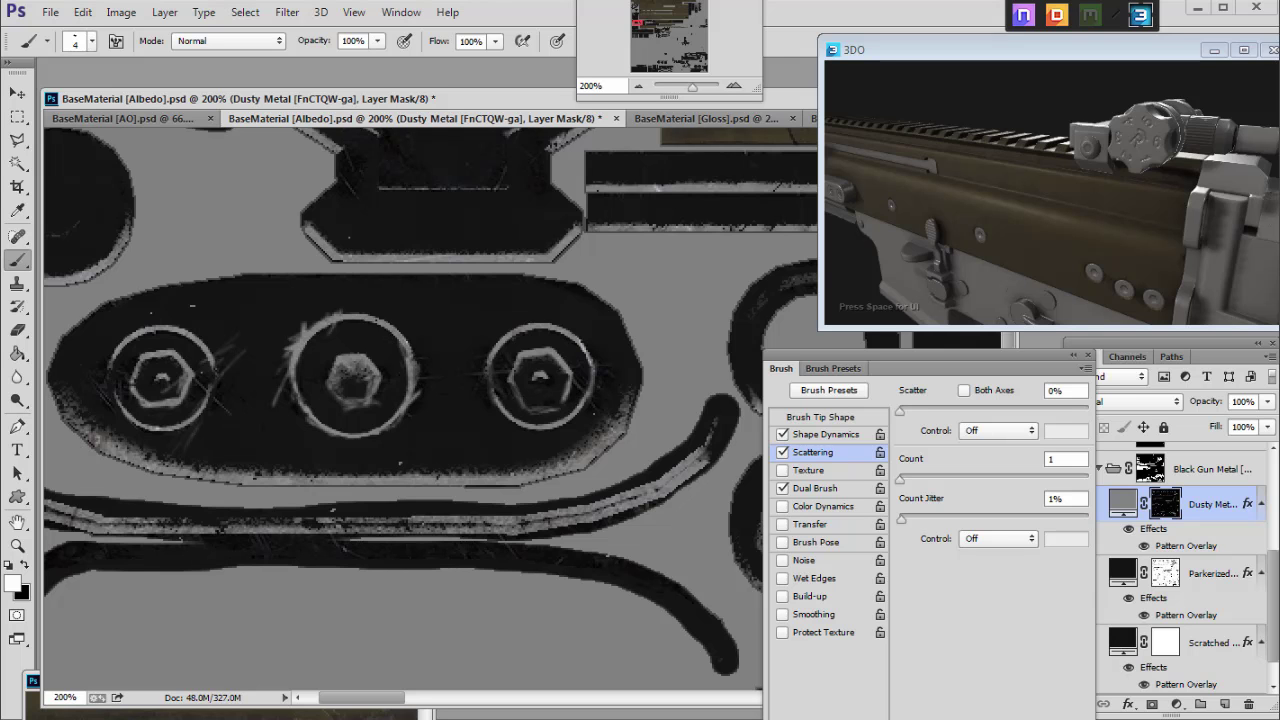
pyautogui.moveTo(352, 341); pyautogui.dragTo(511, 291)
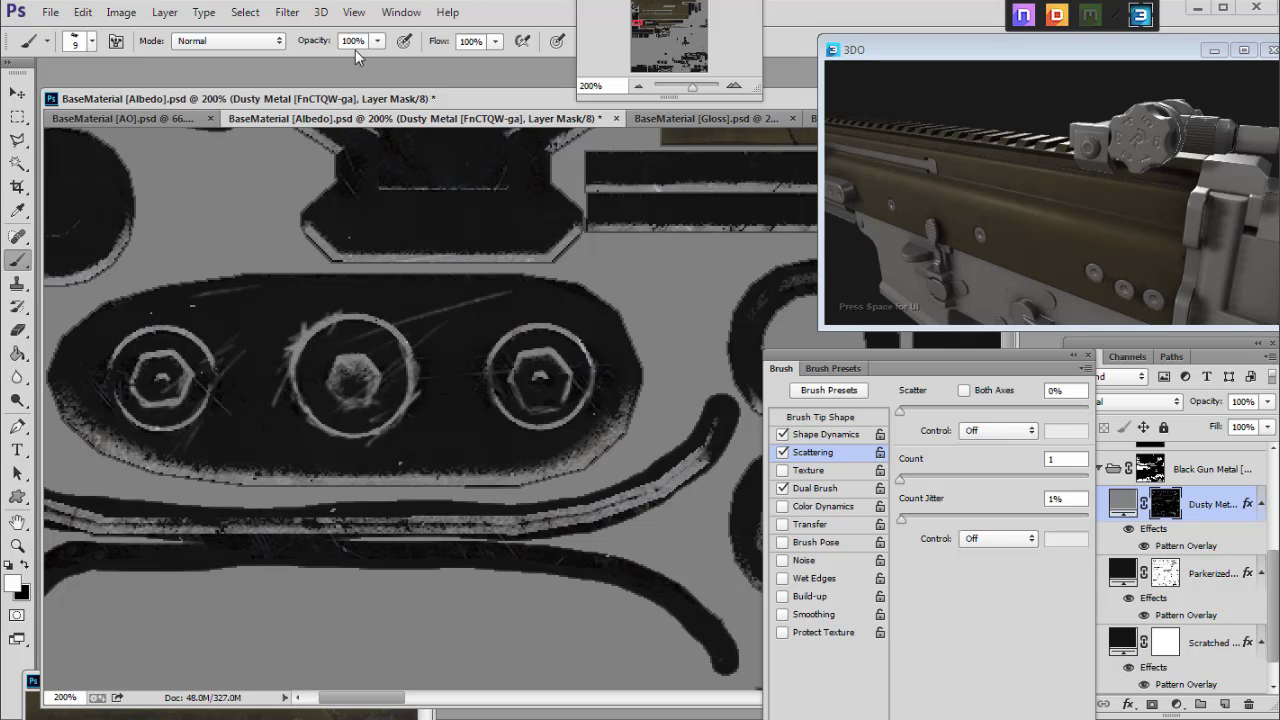
# Step: Brush long faint scratches along the oval plate's upper edge at 53% opacity, then lower the opacity to 18% and switch to black
pyautogui.press('5')
pyautogui.press('3')
pyautogui.moveTo(414, 287); pyautogui.dragTo(190, 300)
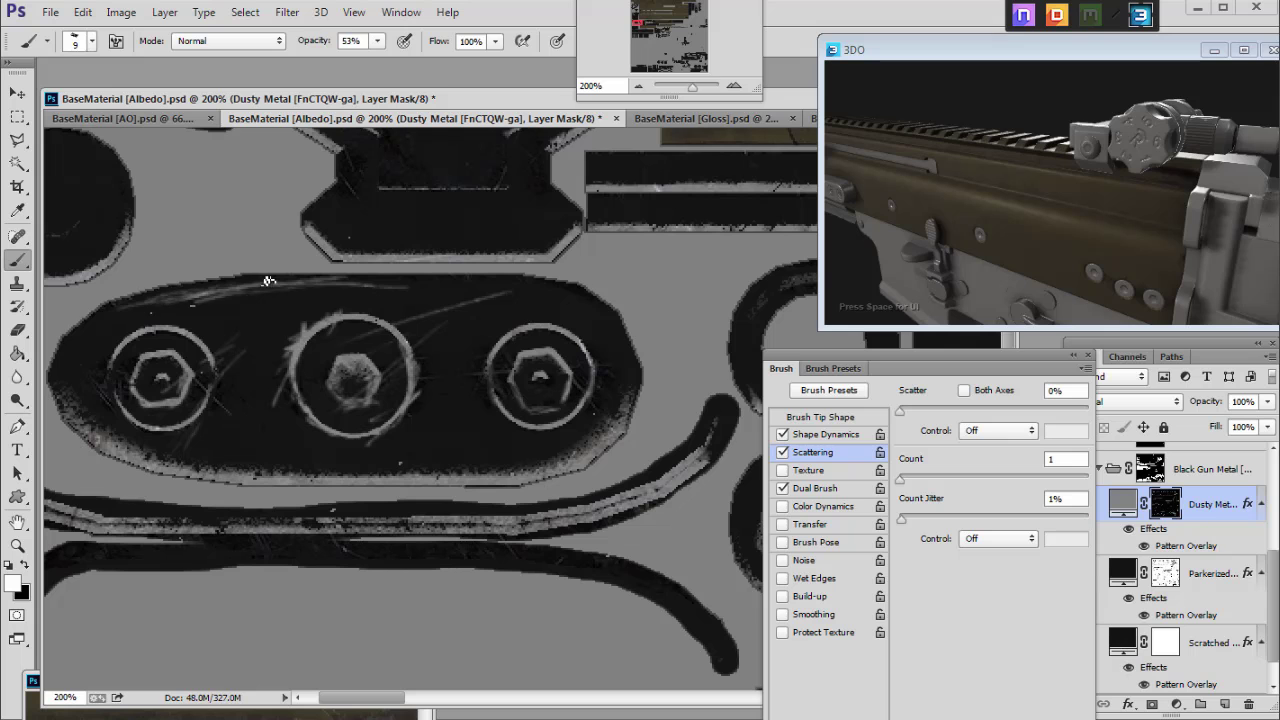
pyautogui.moveTo(375, 43); pyautogui.dragTo(343, 61)
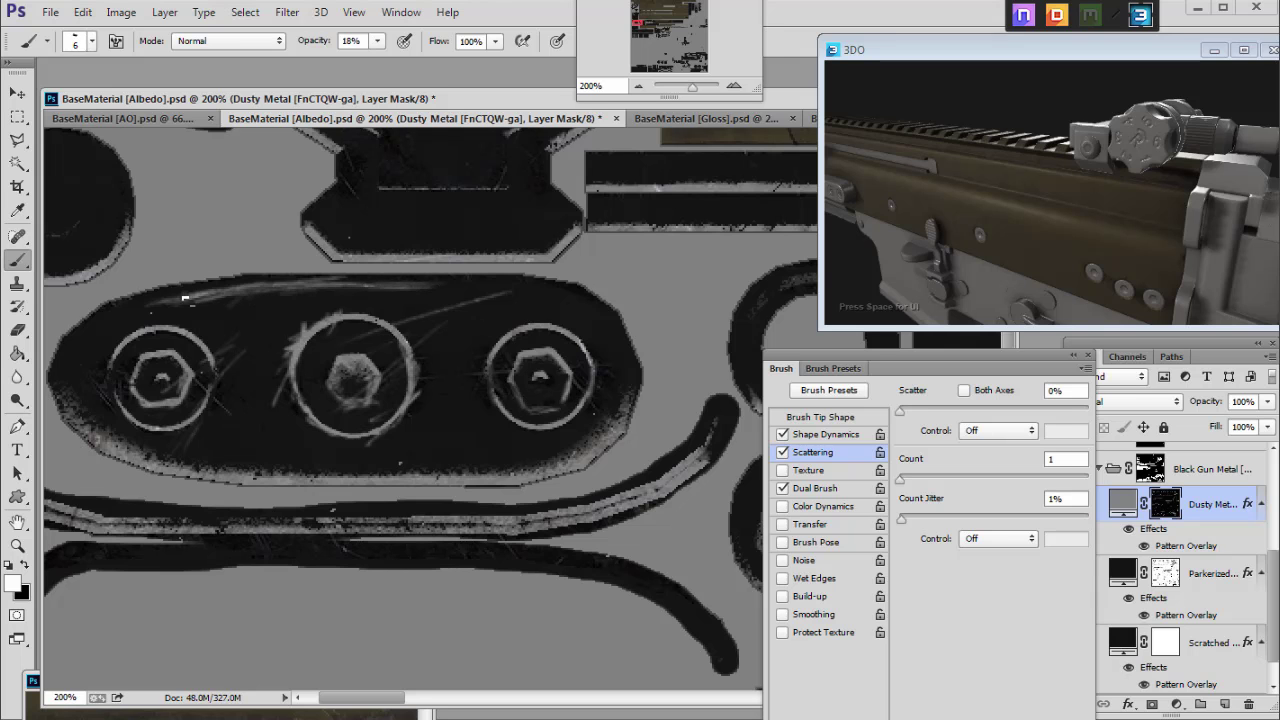
pyautogui.press(']')
pyautogui.press('x')
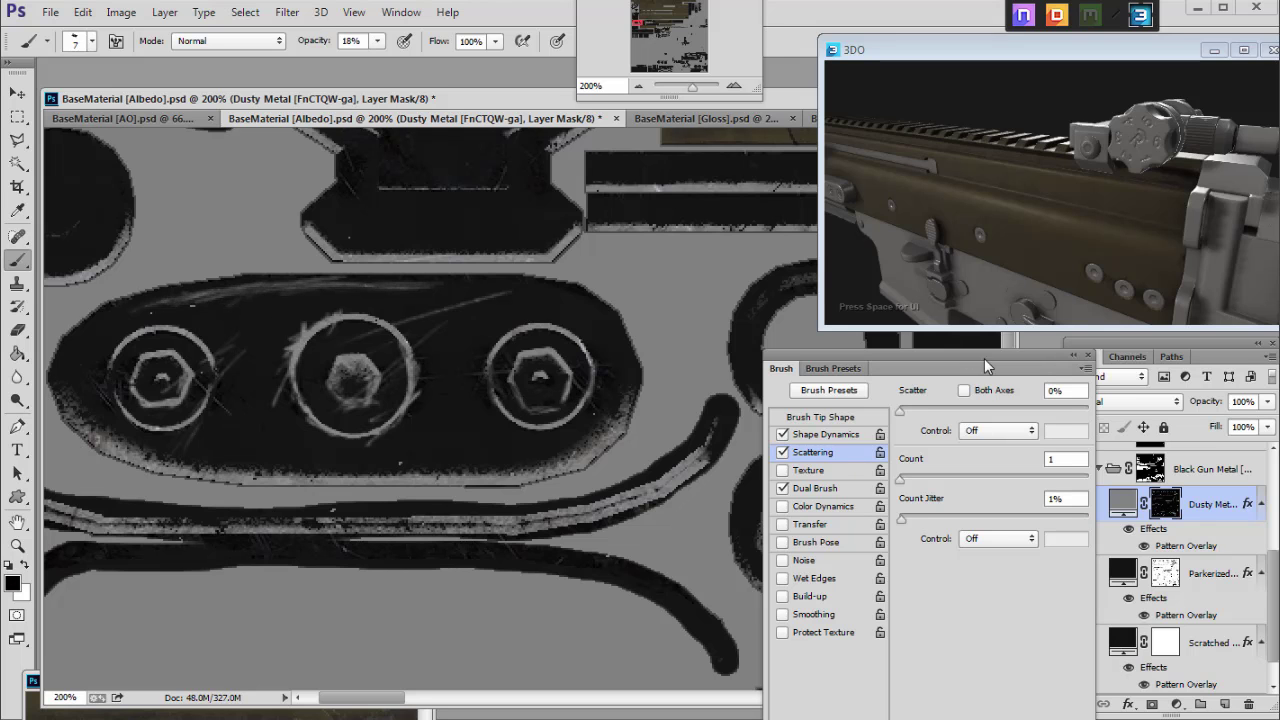
# Step: Paint white edge wear at 76% opacity around the rim and centre of the last bolt in the olive panel's group of three
pyautogui.moveTo(666, 57); pyautogui.dragTo(686, 18)
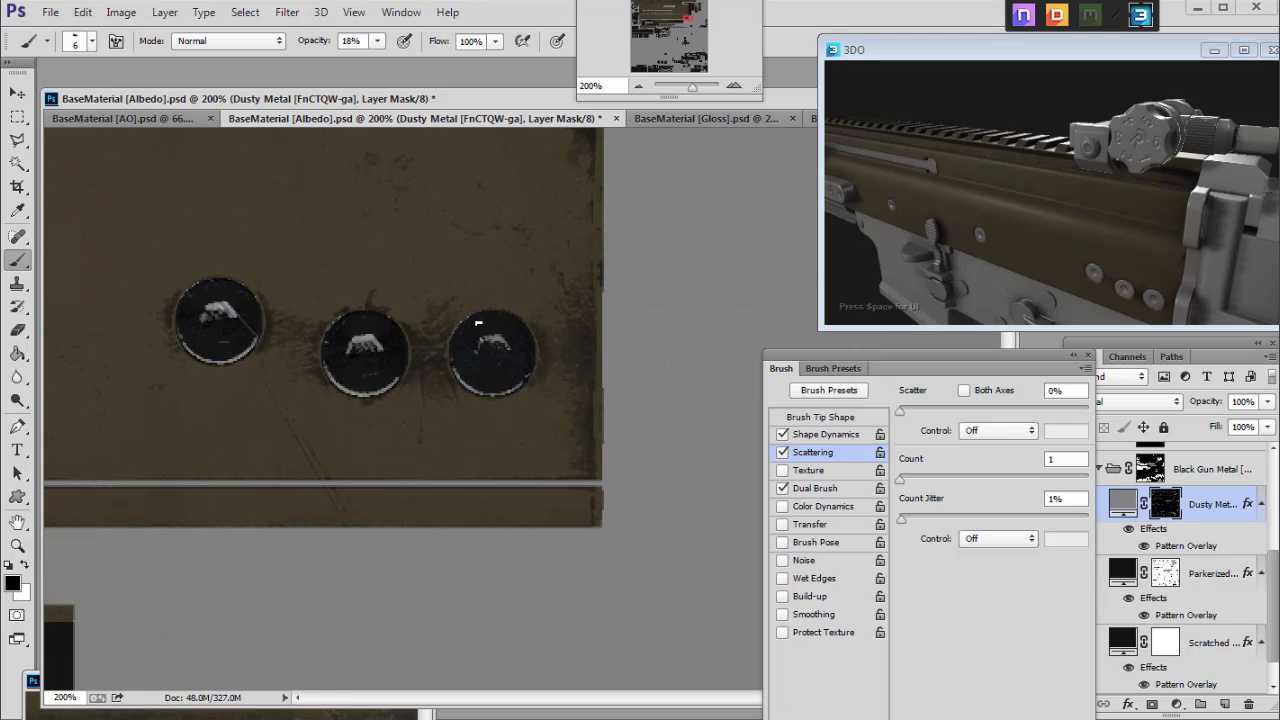
pyautogui.press('x')
pyautogui.click(376, 45)
pyautogui.moveTo(378, 59); pyautogui.dragTo(432, 60)
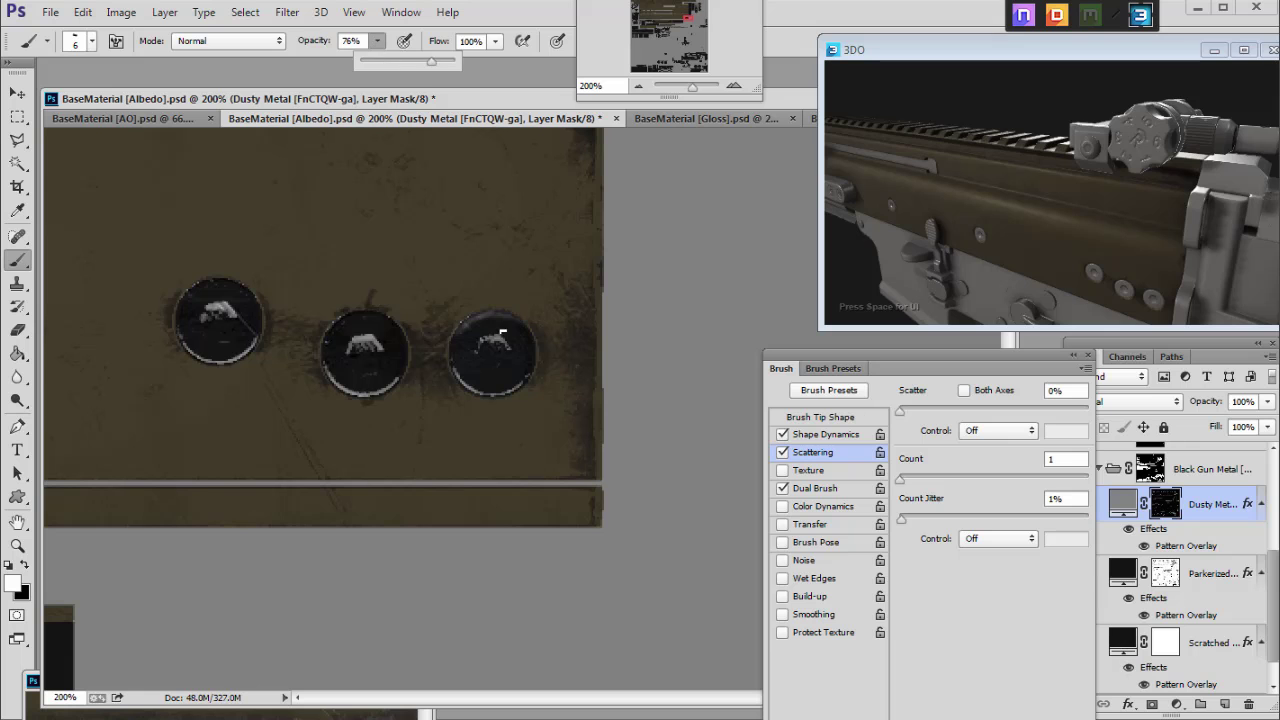
pyautogui.moveTo(474, 321); pyautogui.dragTo(480, 319)
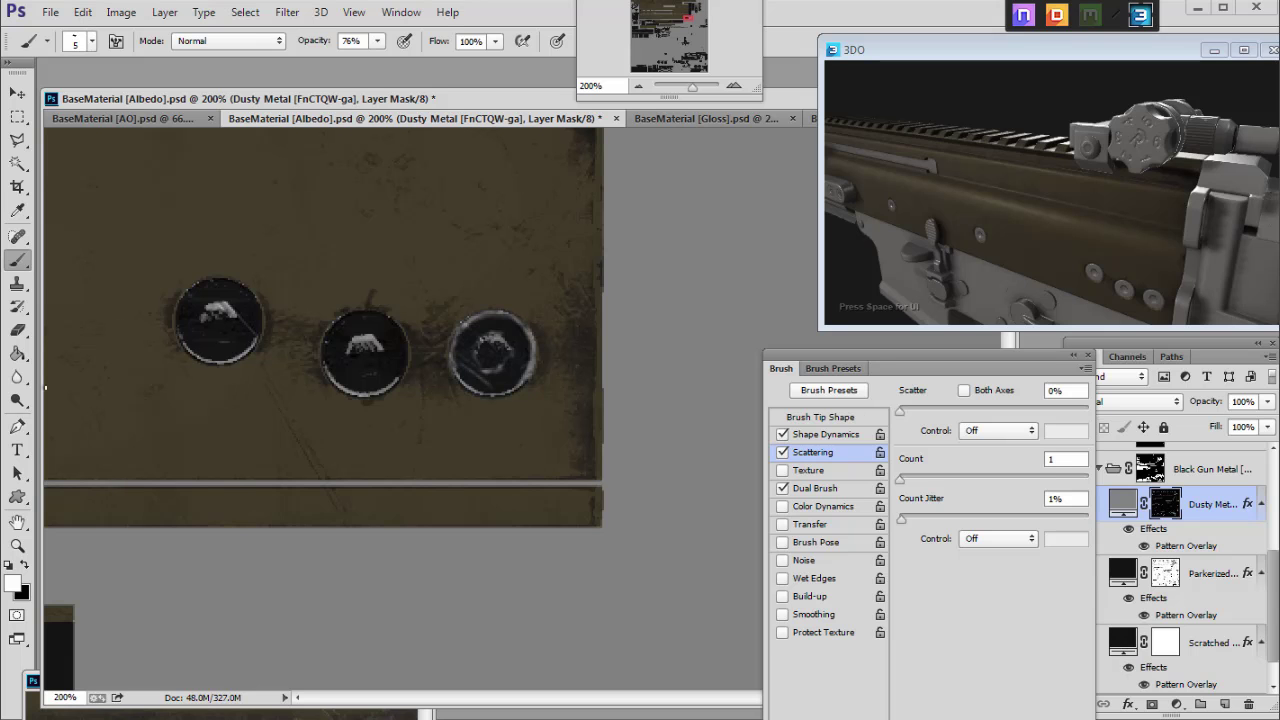
# Step: Sharpen the painted wear on that last bolt using the Sharpen tool at 50% strength
pyautogui.click(16, 400)
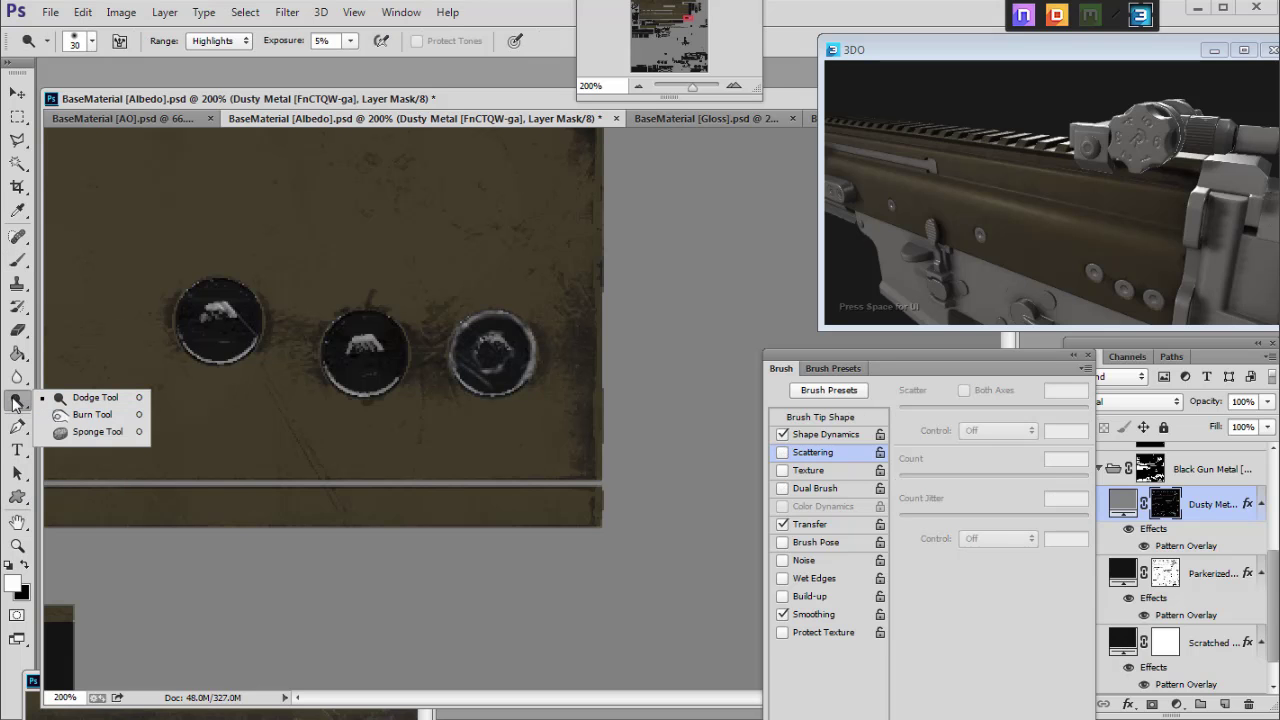
pyautogui.click(16, 377)
pyautogui.click(16, 377)
pyautogui.click(86, 391)
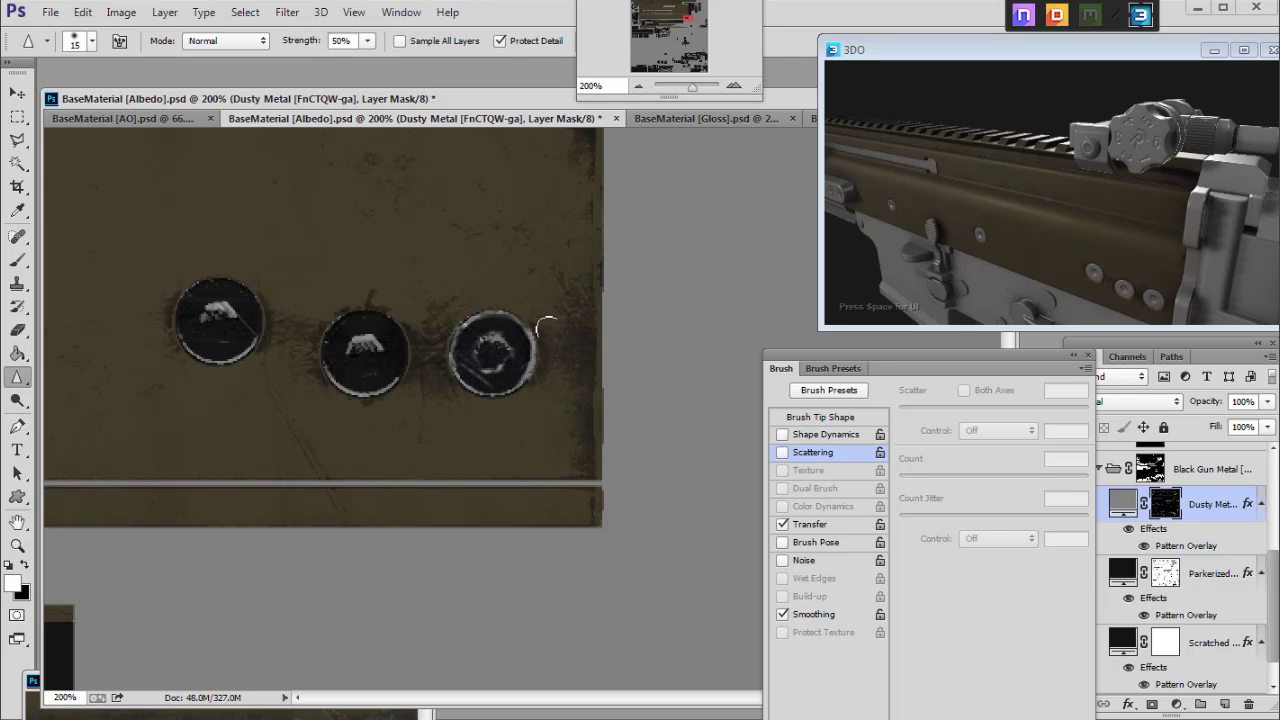
# Step: Switch to the Dodge tool around the oval three-bolt plate
pyautogui.click(684, 31)
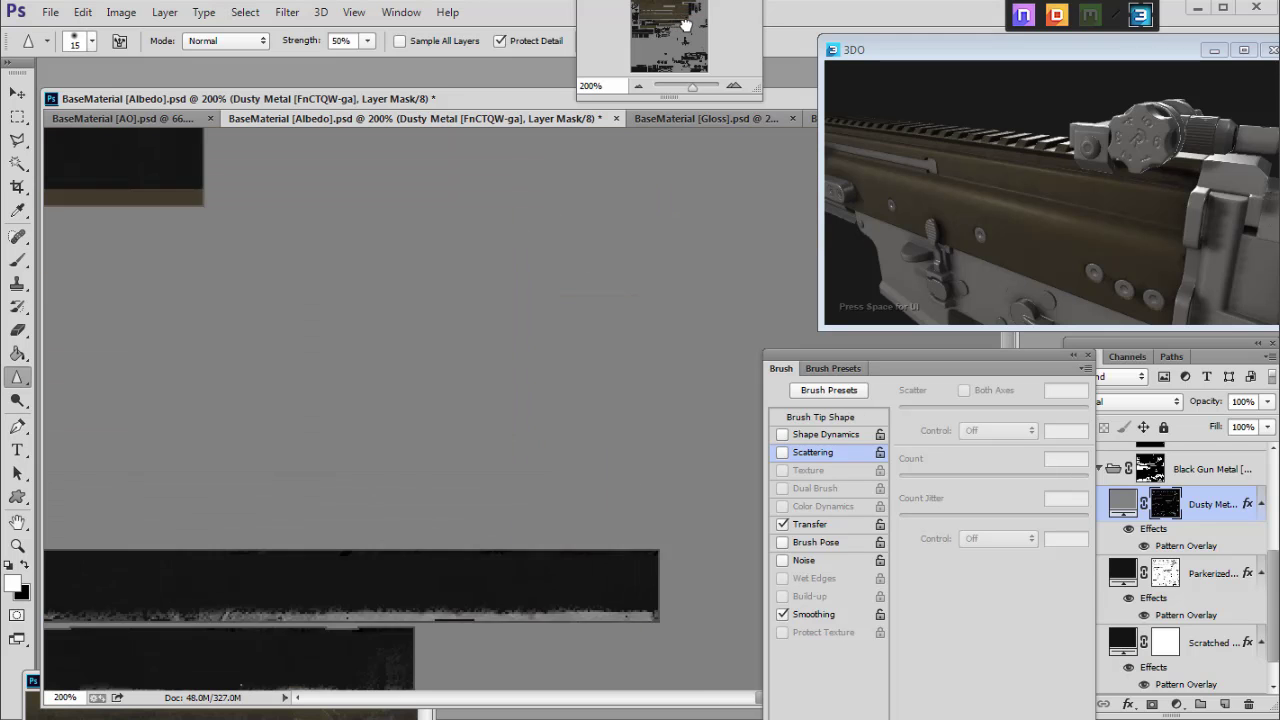
pyautogui.click(638, 87)
pyautogui.click(638, 87)
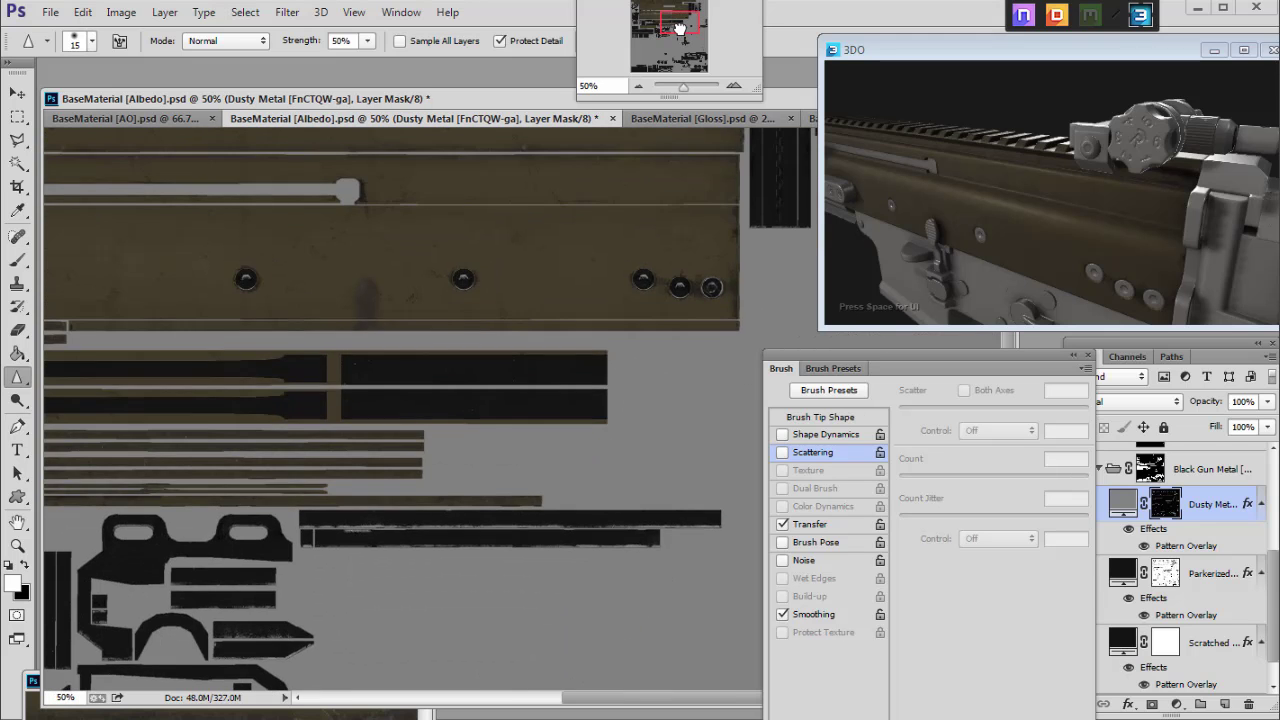
pyautogui.click(638, 87)
pyautogui.moveTo(638, 35); pyautogui.dragTo(640, 21)
pyautogui.click(734, 87)
pyautogui.click(734, 87)
pyautogui.click(17, 400)
pyautogui.click(90, 392)
# Step: Lighten the Dusty Metal layer's fill colour to 9b9b9b
pyautogui.click(1125, 505)
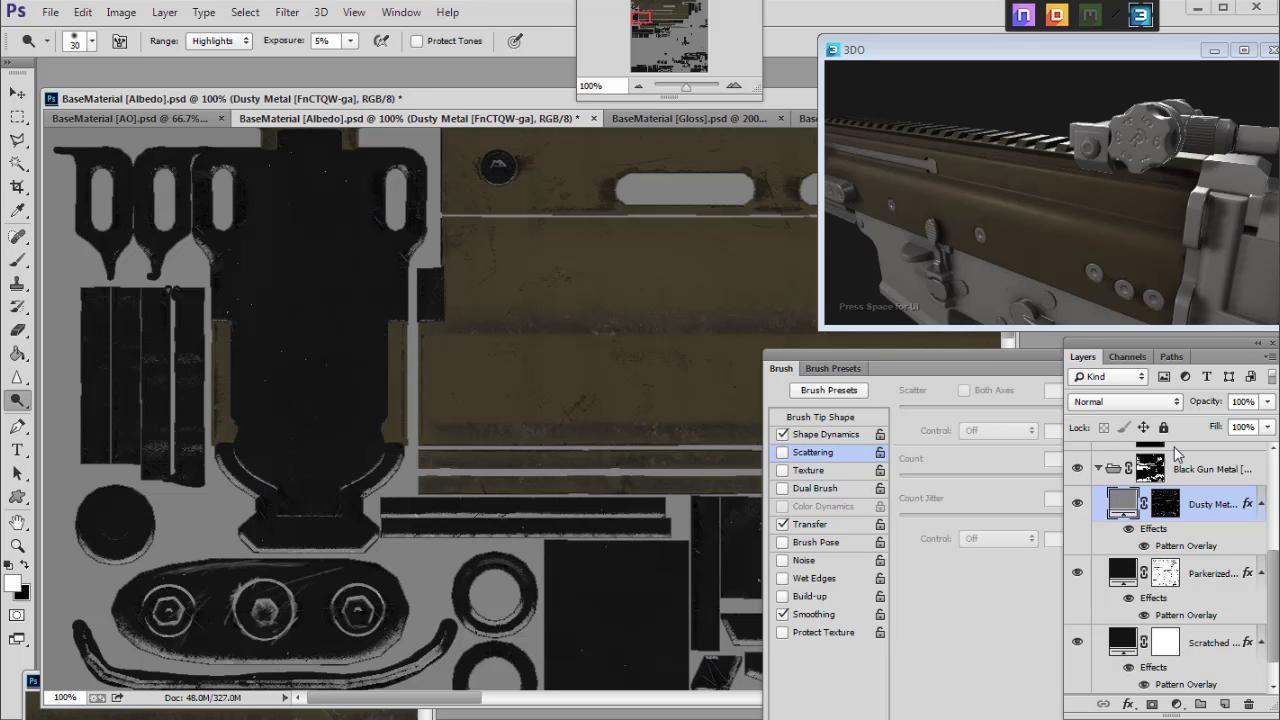
pyautogui.doubleClick(1125, 504)
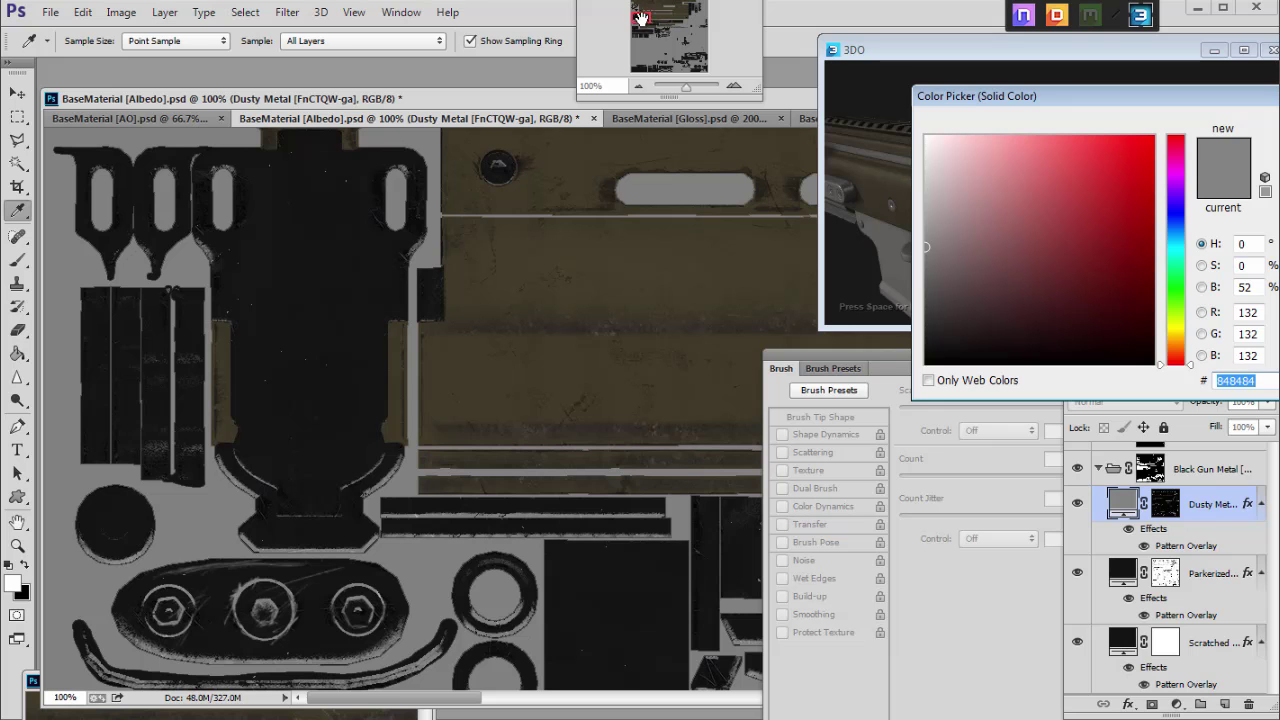
pyautogui.click(920, 202)
pyautogui.click(927, 226)
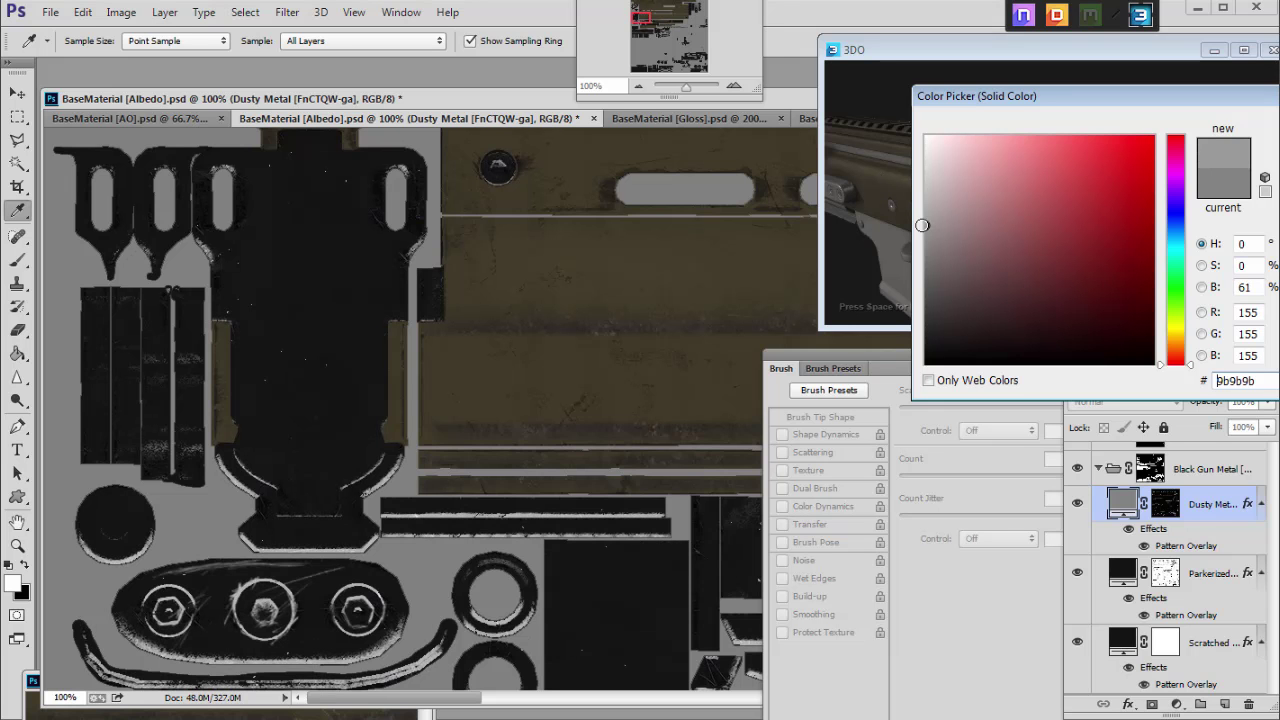
pyautogui.press('Return')
pyautogui.moveTo(649, 18); pyautogui.dragTo(667, 35)
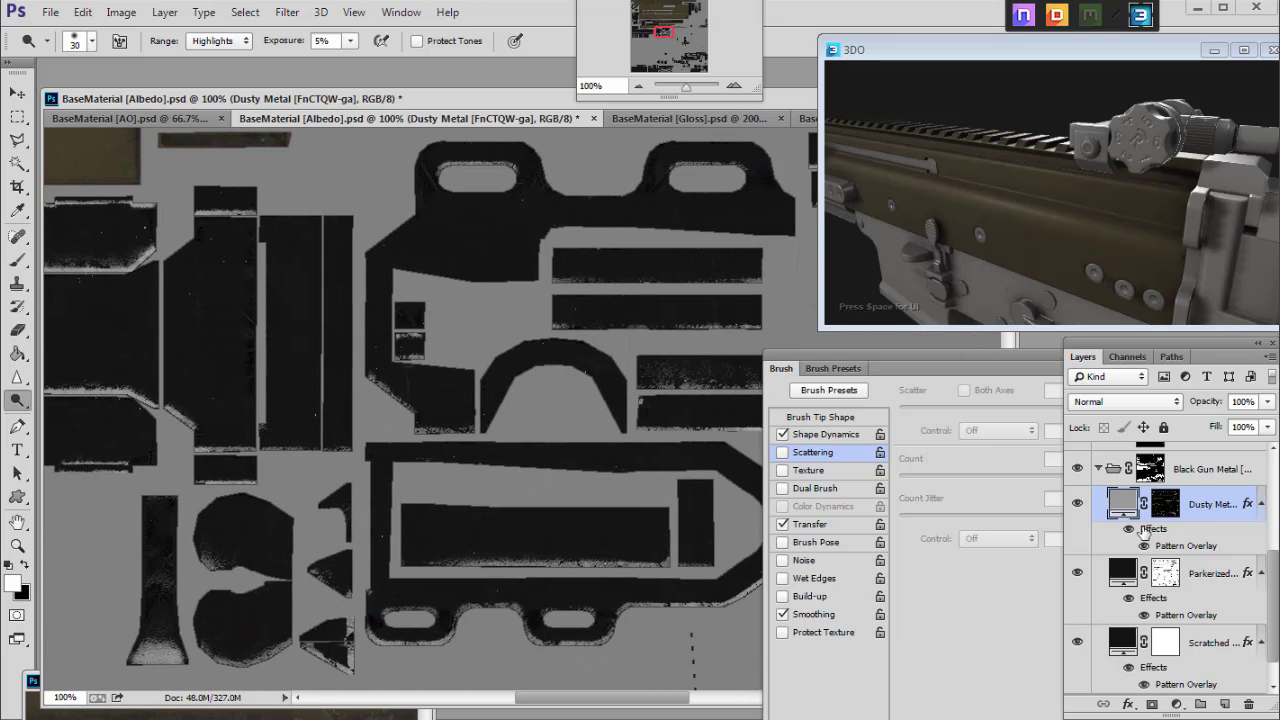
pyautogui.doubleClick(1186, 545)
pyautogui.moveTo(966, 281); pyautogui.dragTo(746, 301)
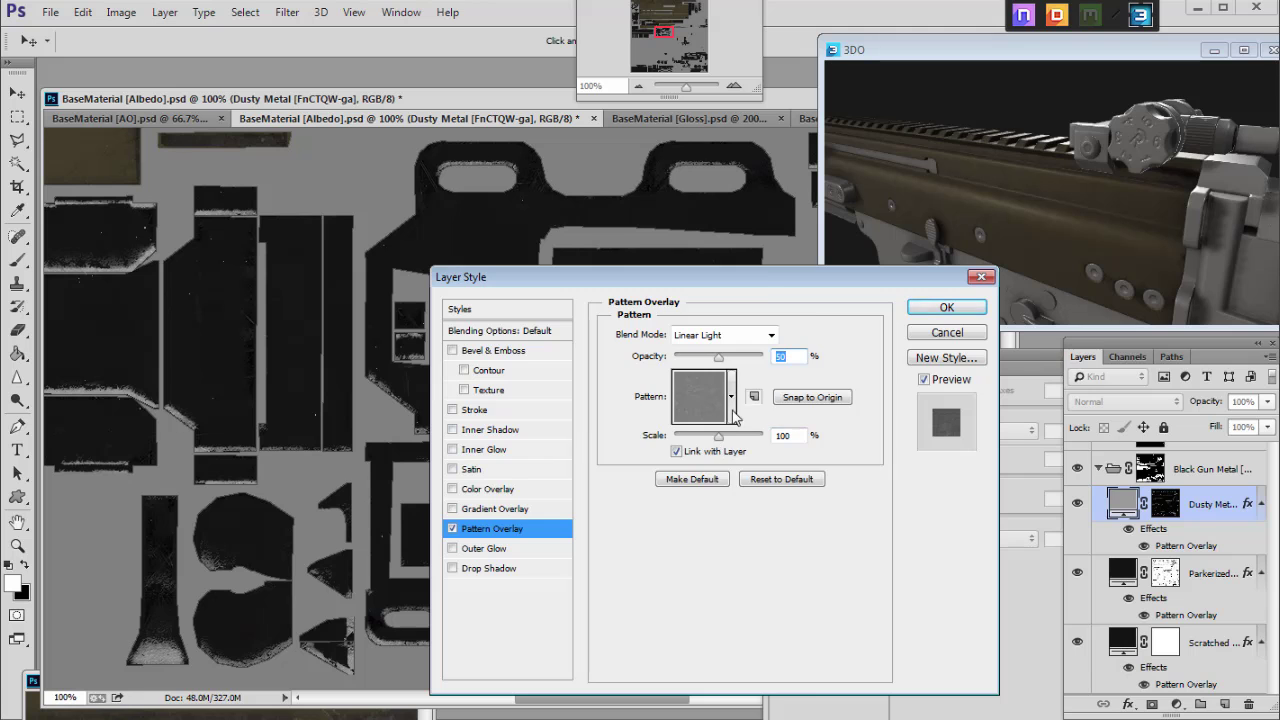
pyautogui.click(731, 397)
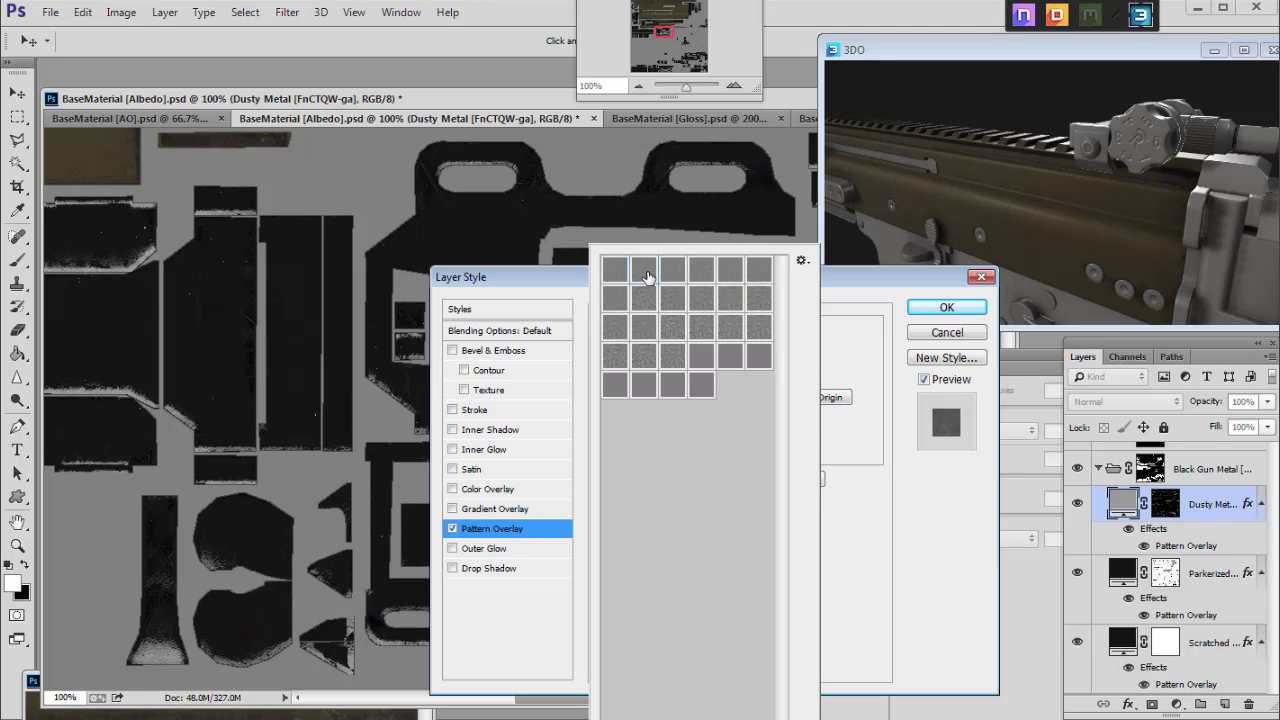
pyautogui.click(887, 414)
pyautogui.moveTo(774, 278); pyautogui.dragTo(1111, 237)
pyautogui.click(1267, 296)
pyautogui.click(1265, 293)
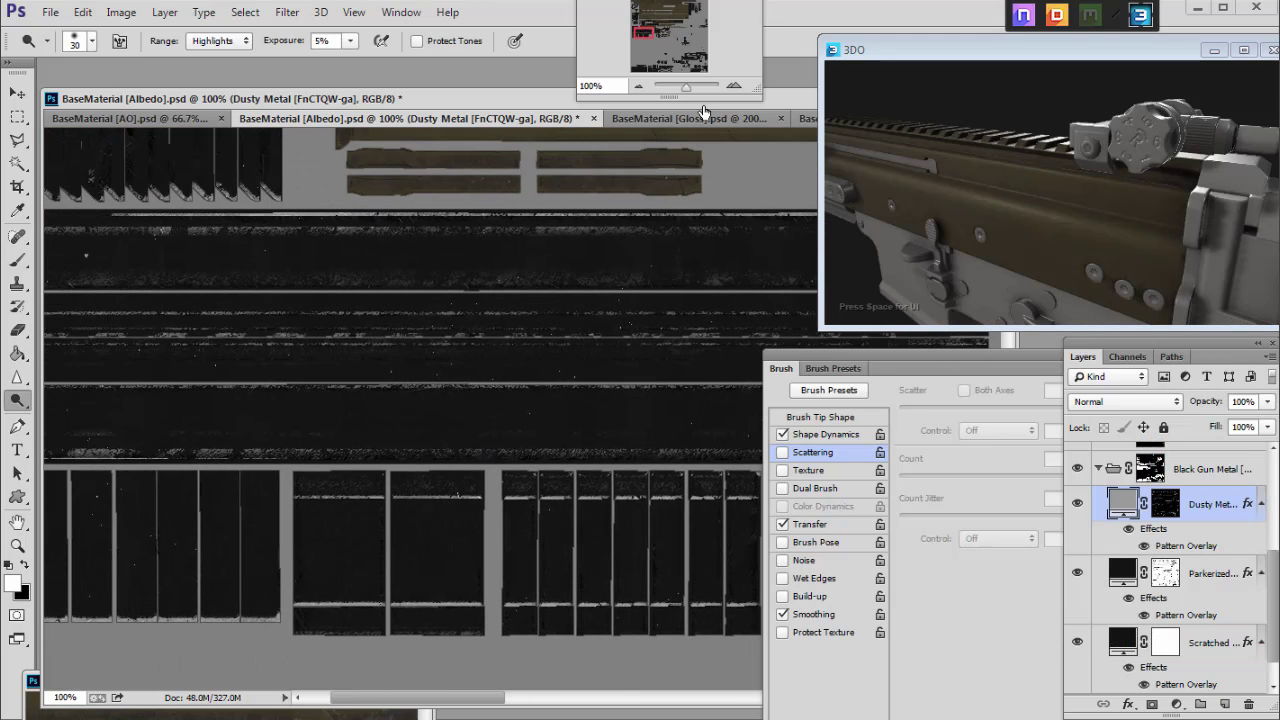
# Step: Try the Dusty Metal layer's Pattern Overlay at 100% opacity, comparing the texture with the overlay off and on
pyautogui.doubleClick(1183, 546)
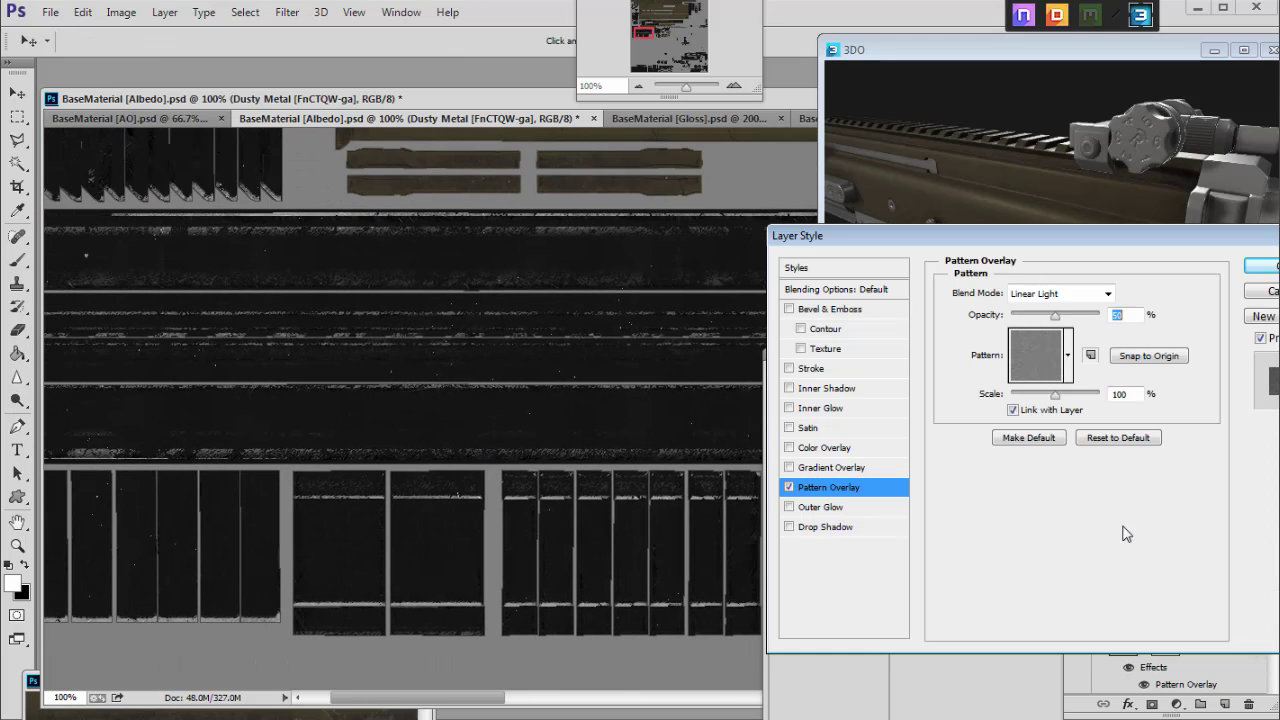
pyautogui.click(1068, 357)
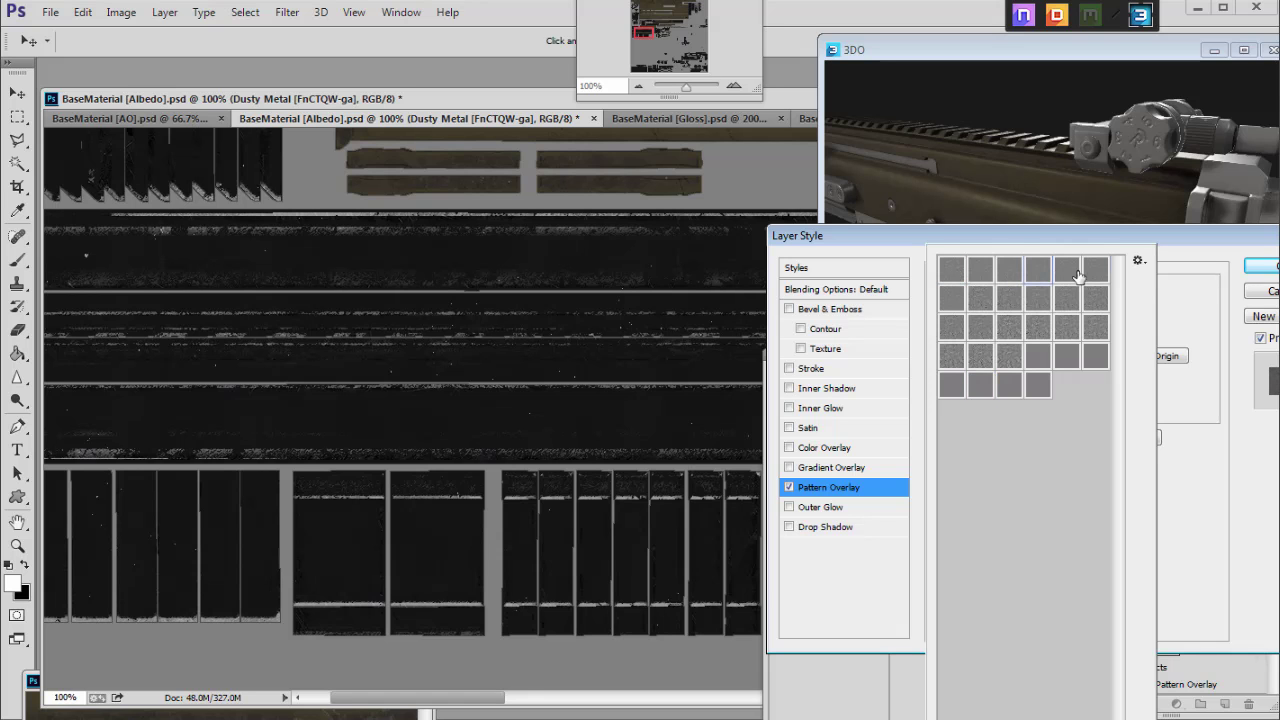
pyautogui.click(1196, 459)
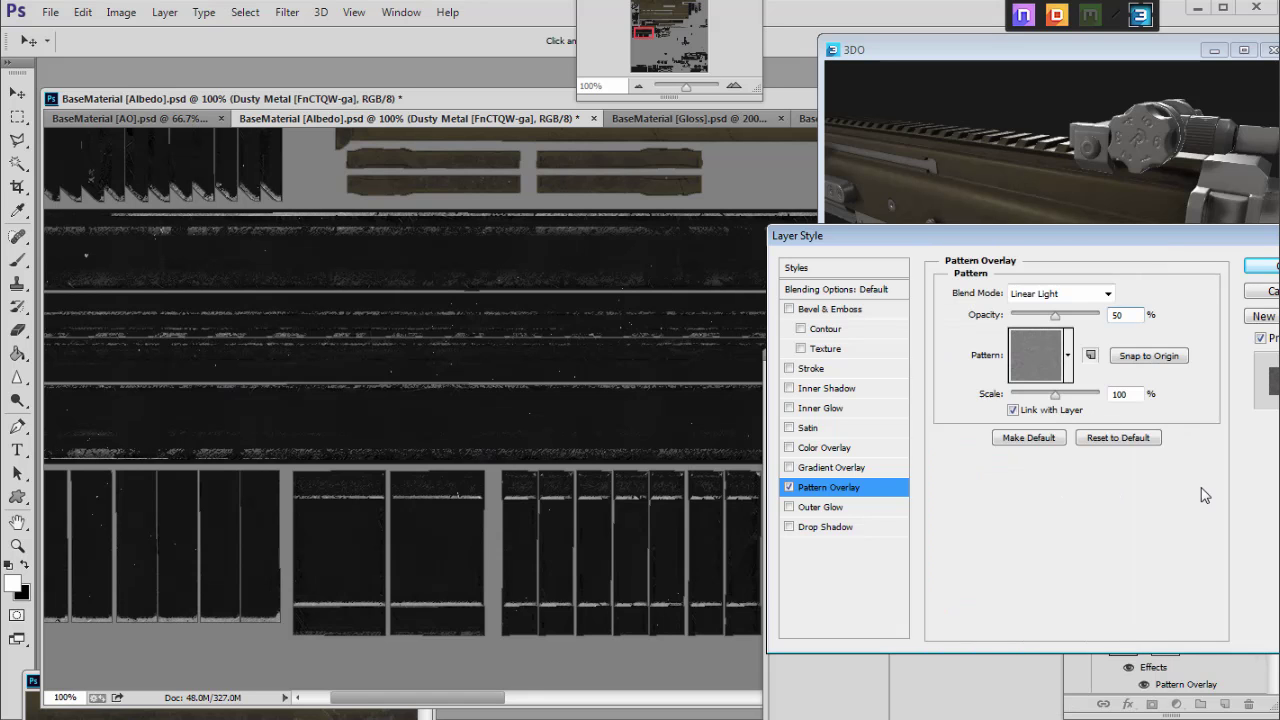
pyautogui.moveTo(1061, 396)
pyautogui.mouseDown()
pyautogui.moveTo(1097, 397)
pyautogui.moveTo(1062, 397)
pyautogui.mouseUp()
pyautogui.moveTo(1056, 316); pyautogui.dragTo(1119, 326)
pyautogui.click(789, 488)
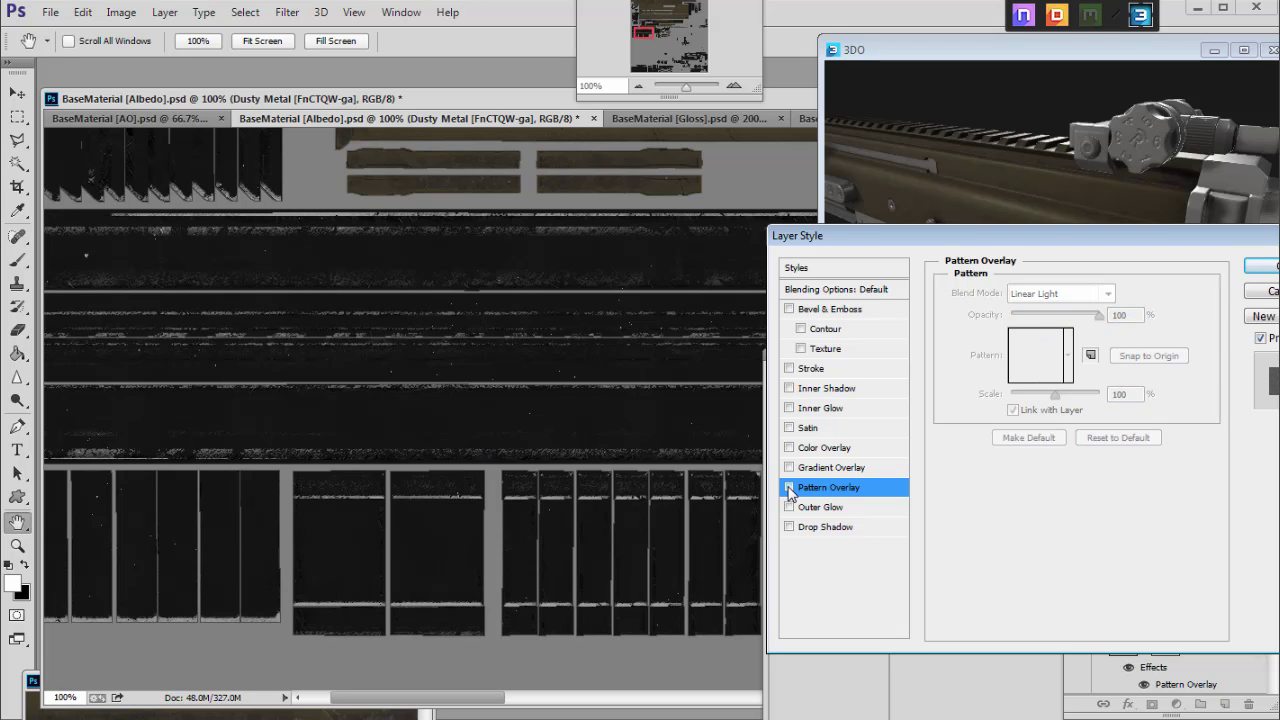
pyautogui.moveTo(888, 237)
pyautogui.mouseDown()
pyautogui.moveTo(827, 230)
pyautogui.moveTo(910, 244)
pyautogui.mouseUp()
pyautogui.click(730, 482)
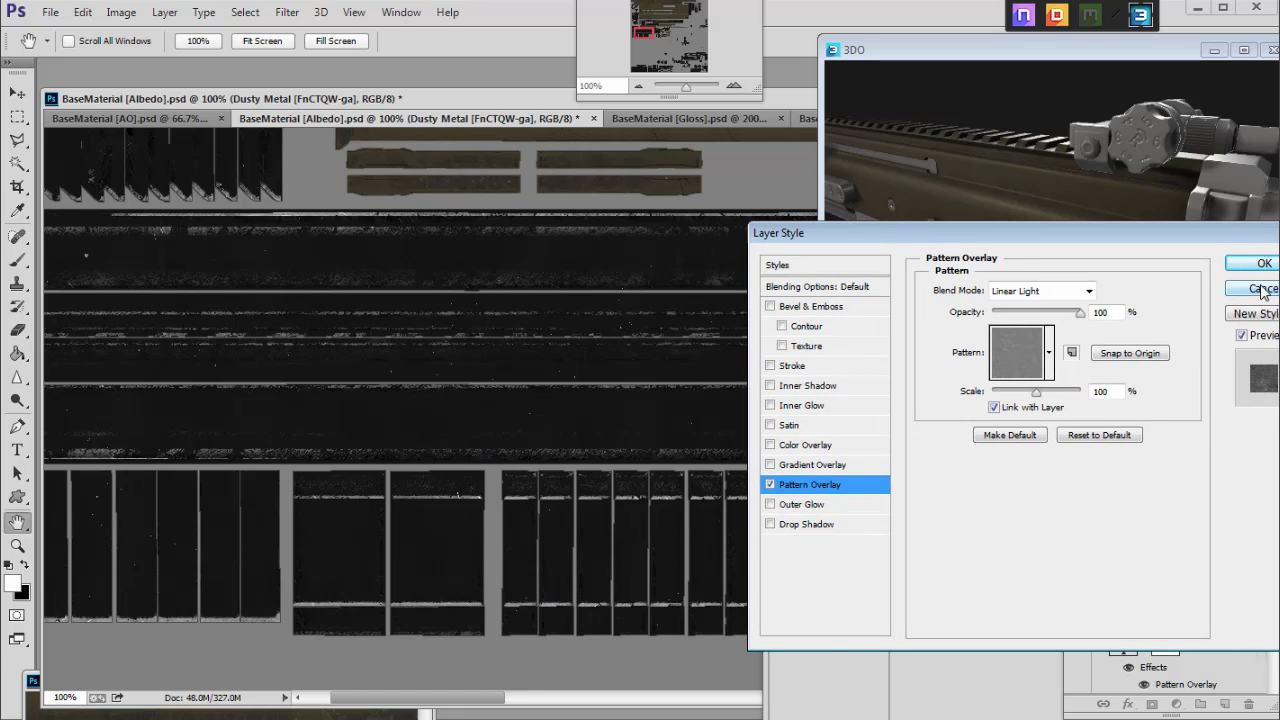
# Step: Try unlinking the overlay pattern from the Dusty Metal layer, compare it on and off, and discard the overlay changes
pyautogui.click(994, 407)
pyautogui.click(770, 485)
pyautogui.click(770, 485)
pyautogui.click(994, 407)
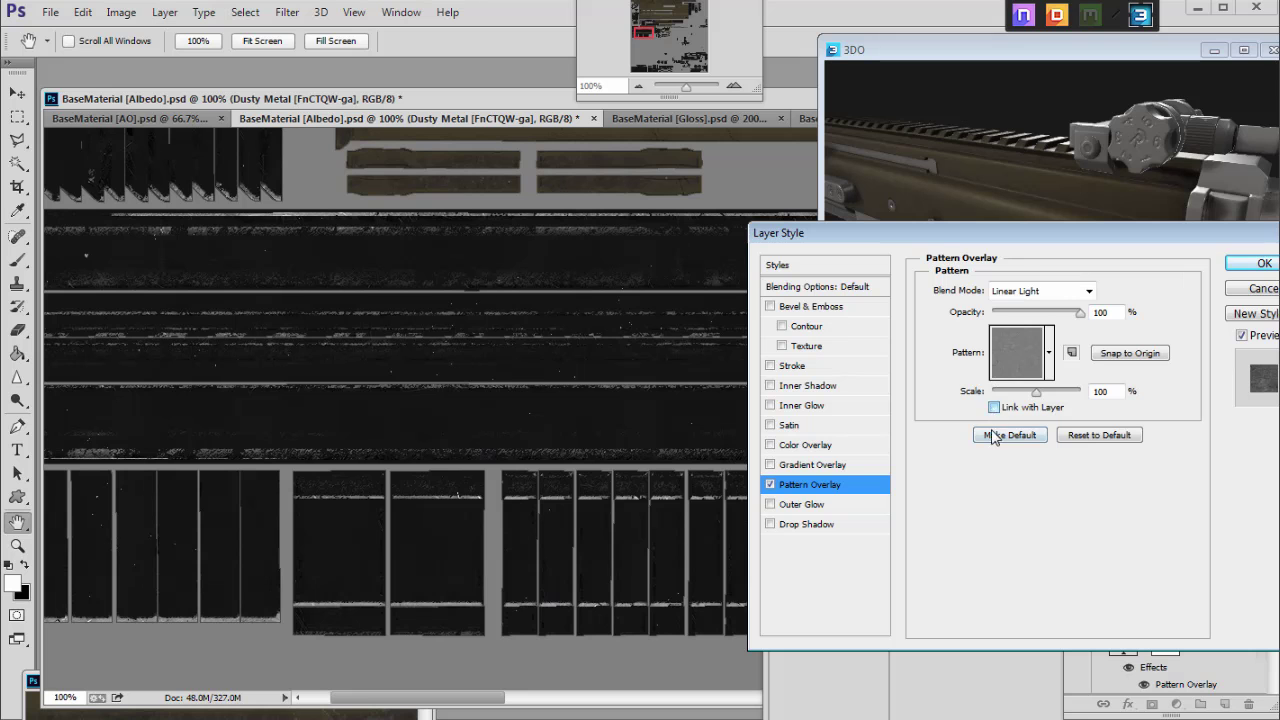
pyautogui.click(1071, 353)
pyautogui.click(600, 288)
pyautogui.click(1258, 288)
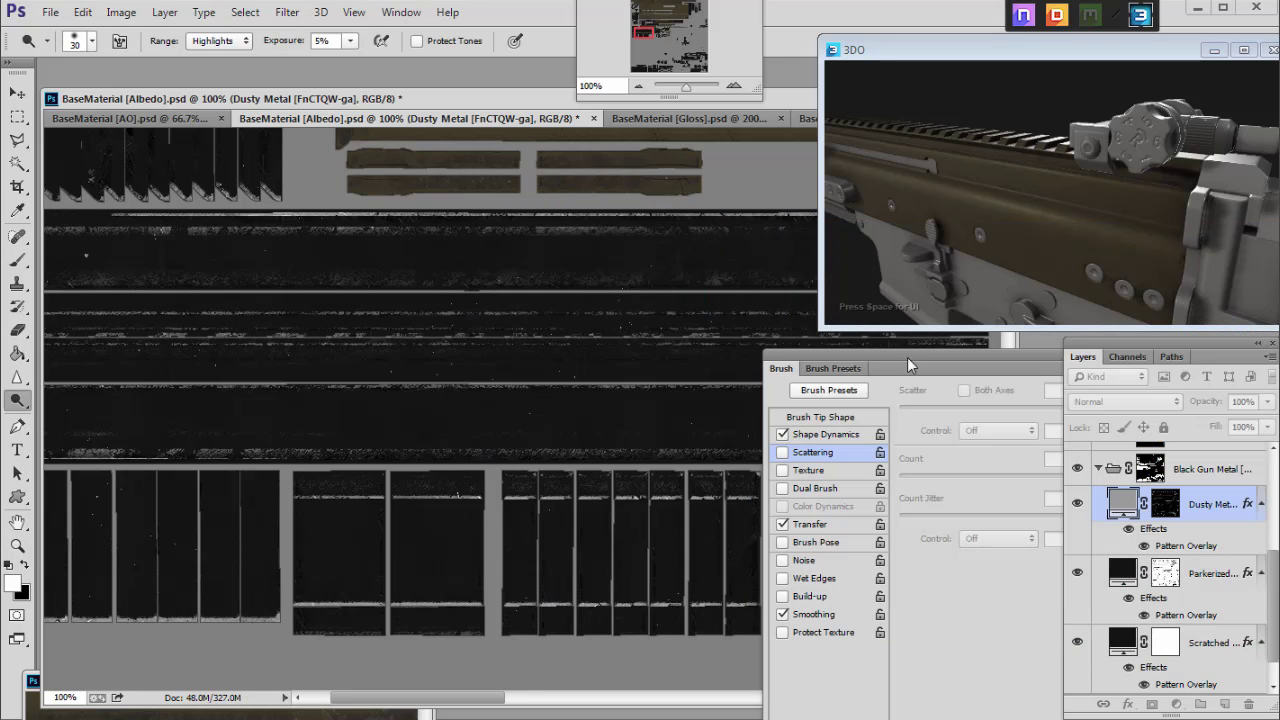
# Step: Return to the Brush tool and target the Dusty Metal layer's mask near the round black cap
pyautogui.moveTo(643, 34); pyautogui.dragTo(632, 6)
pyautogui.doubleClick(639, 87)
pyautogui.doubleClick(734, 87)
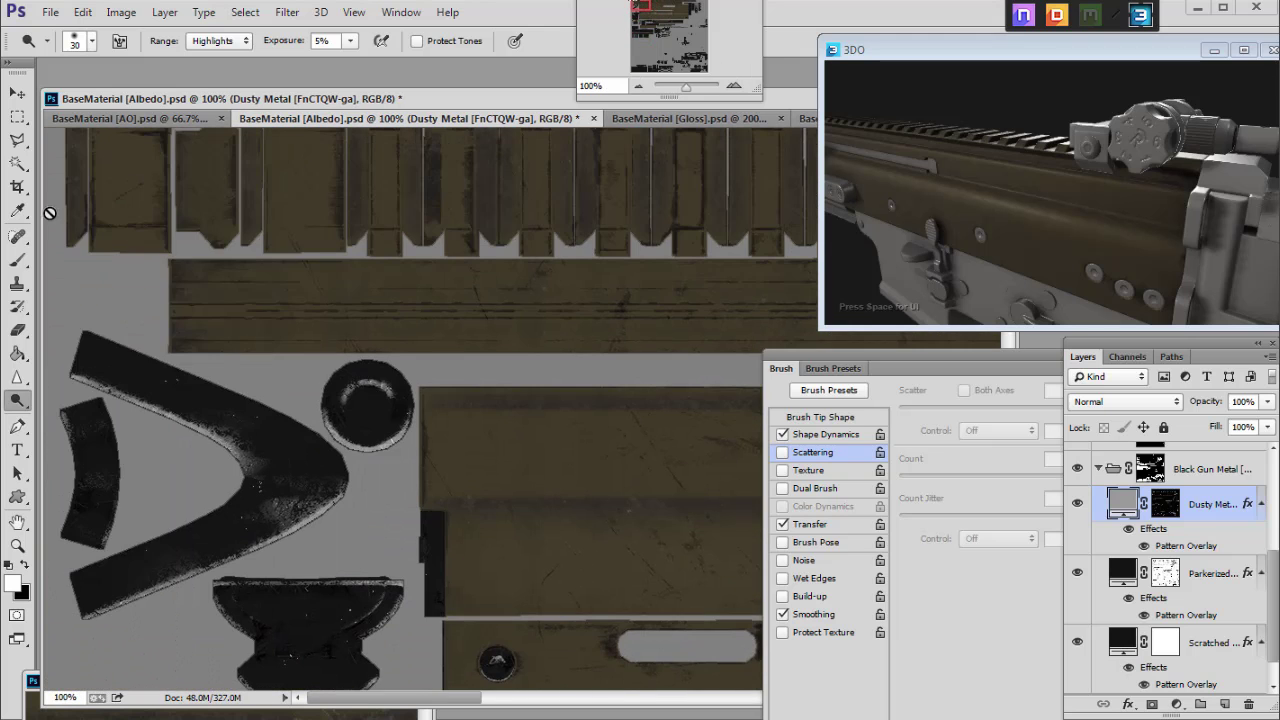
pyautogui.press('b')
pyautogui.click(1165, 504)
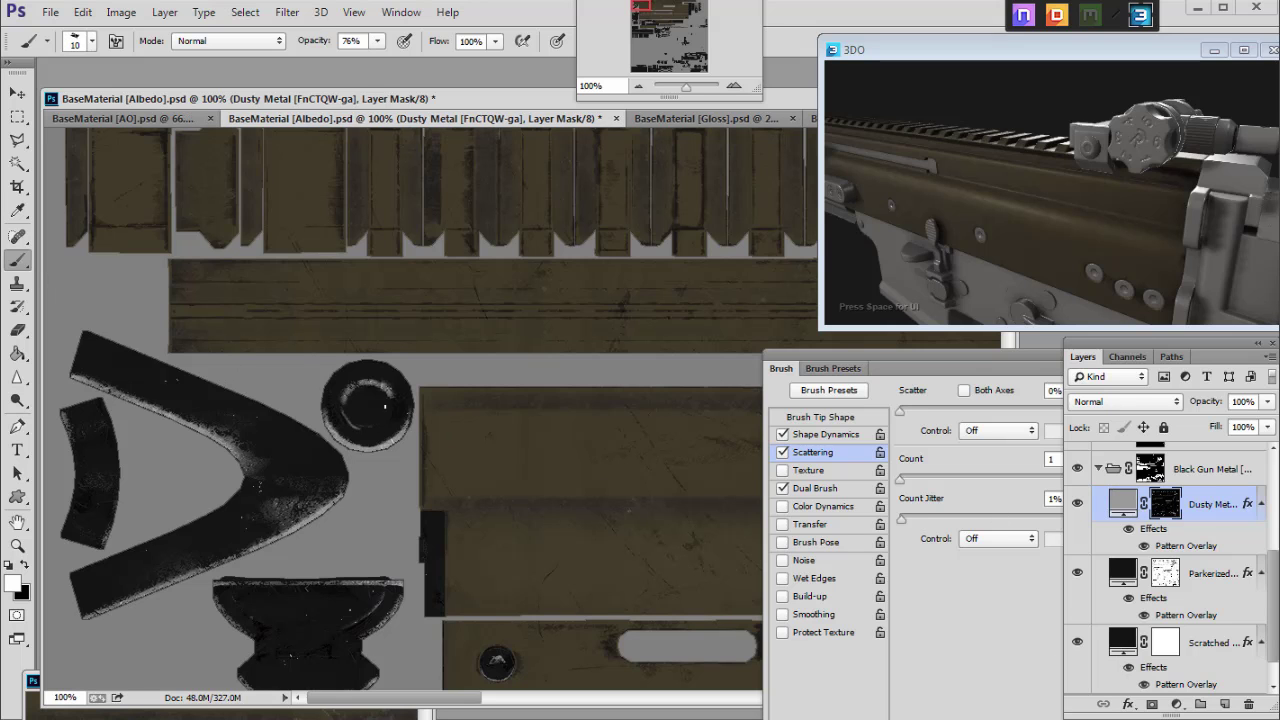
# Step: Choose the 90 px spatter brush preset, reduce it to 10 px and set the brush opacity to 24%
pyautogui.click(116, 41)
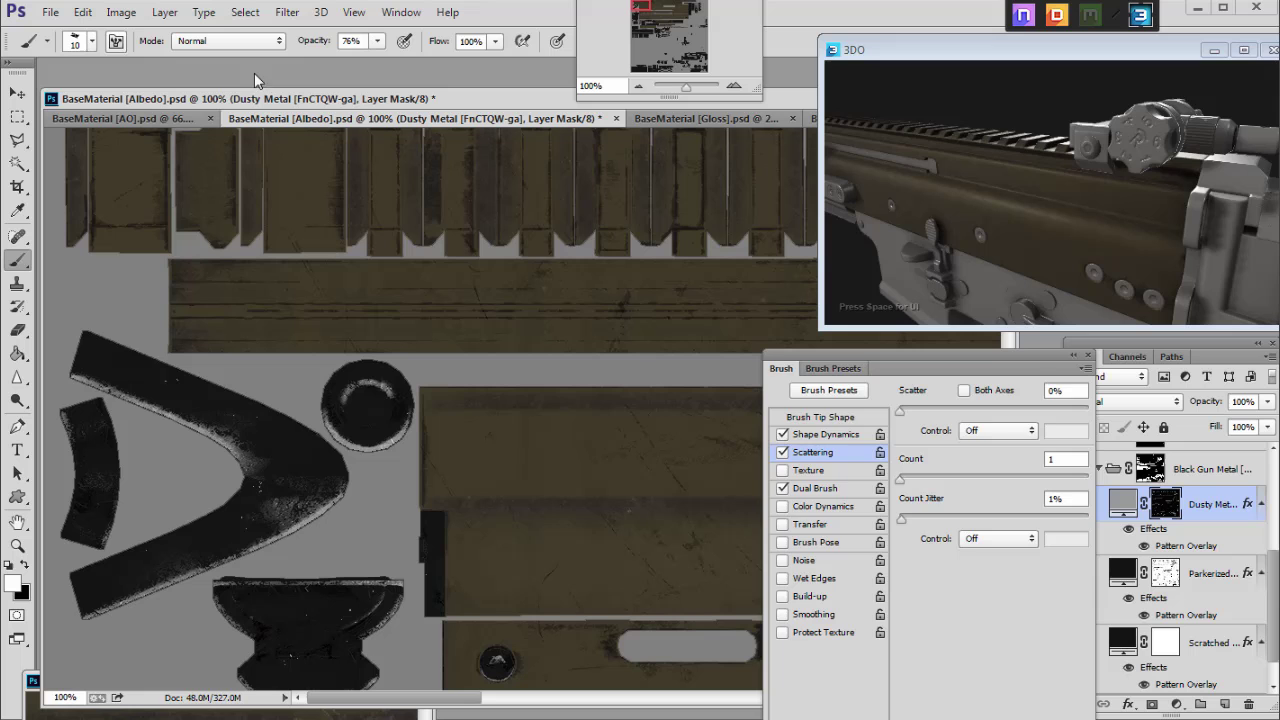
pyautogui.click(833, 368)
pyautogui.click(845, 457)
pyautogui.press('[')
pyautogui.press('[')
pyautogui.press('[')
pyautogui.press('[')
pyautogui.press('[')
pyautogui.press('[')
pyautogui.press('[')
pyautogui.press('[')
pyautogui.press('[')
pyautogui.press('[')
pyautogui.press('[')
pyautogui.moveTo(377, 41); pyautogui.dragTo(329, 62)
# Step: Try a spatter brush stroke on the inner ring of the round black cap and undo it
pyautogui.click(734, 87)
pyautogui.click(734, 87)
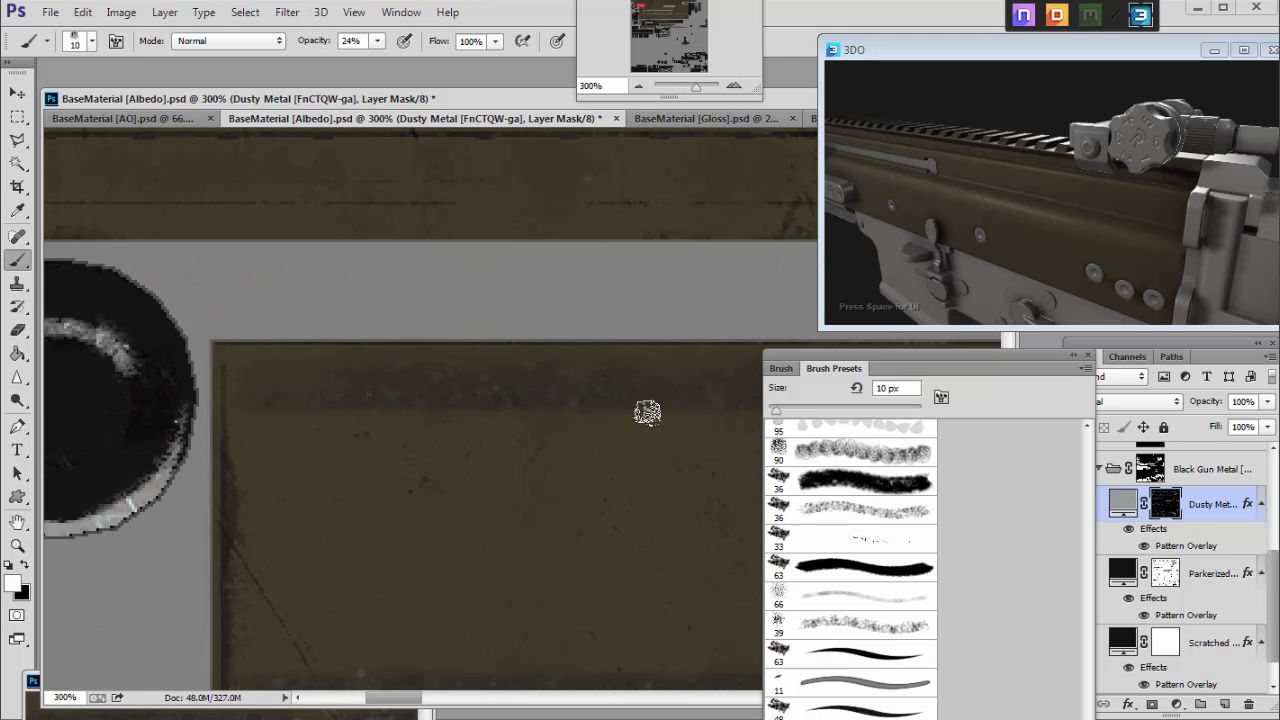
pyautogui.press(']')
pyautogui.hscroll(-5, 219, 434)
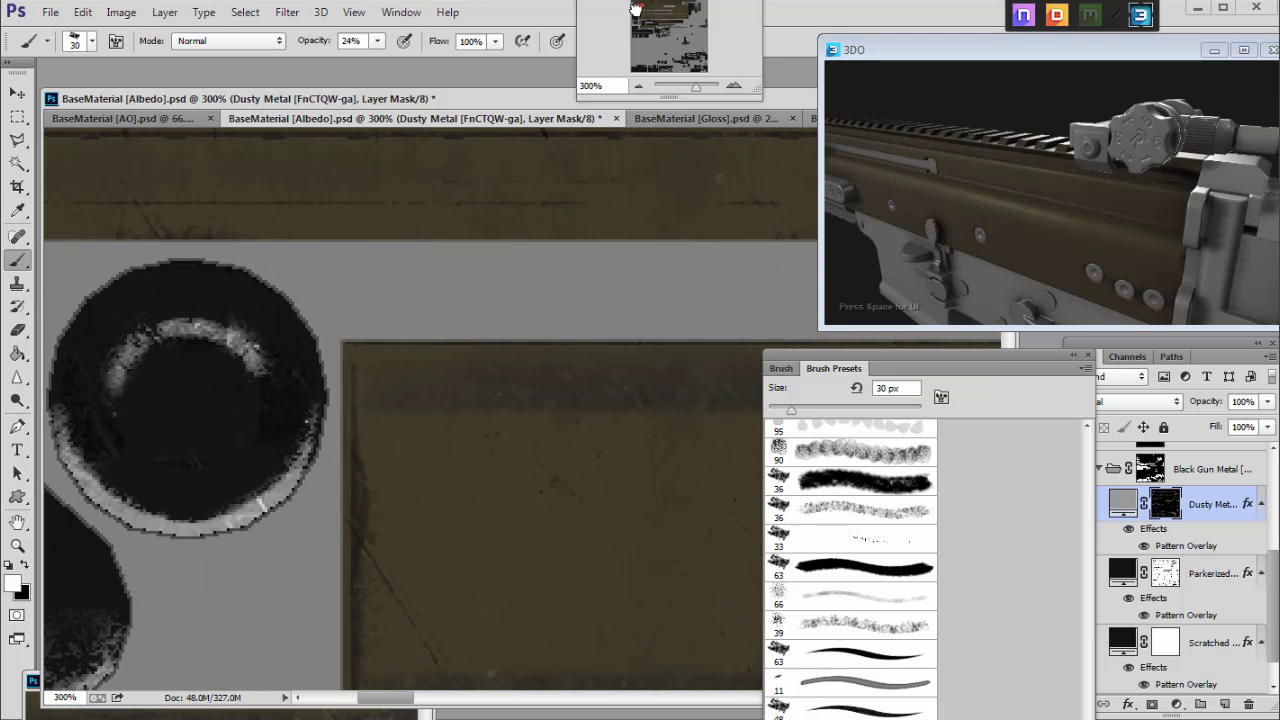
pyautogui.press('[')
pyautogui.moveTo(378, 438); pyautogui.dragTo(394, 456)
pyautogui.hotkey('ctrl', 'z')
# Step: Lower the brush opacity to 16% and paint faint wear along the round cap's inner ring
pyautogui.moveTo(377, 41)
pyautogui.mouseDown()
pyautogui.moveTo(405, 62)
pyautogui.moveTo(341, 58)
pyautogui.mouseUp()
pyautogui.press('[')
pyautogui.press('[')
pyautogui.press('[')
pyautogui.moveTo(369, 403)
pyautogui.mouseDown()
pyautogui.moveTo(471, 477)
pyautogui.moveTo(497, 462)
pyautogui.mouseUp()
# Step: Complete the wear around the cap's inner ring with fine strokes of the 2 px and 3 px brush
pyautogui.press('[')
pyautogui.press('[')
pyautogui.moveTo(520, 384)
pyautogui.mouseDown()
pyautogui.moveTo(519, 424)
pyautogui.moveTo(521, 364)
pyautogui.moveTo(498, 474)
pyautogui.moveTo(425, 460)
pyautogui.moveTo(369, 416)
pyautogui.moveTo(488, 467)
pyautogui.mouseUp()
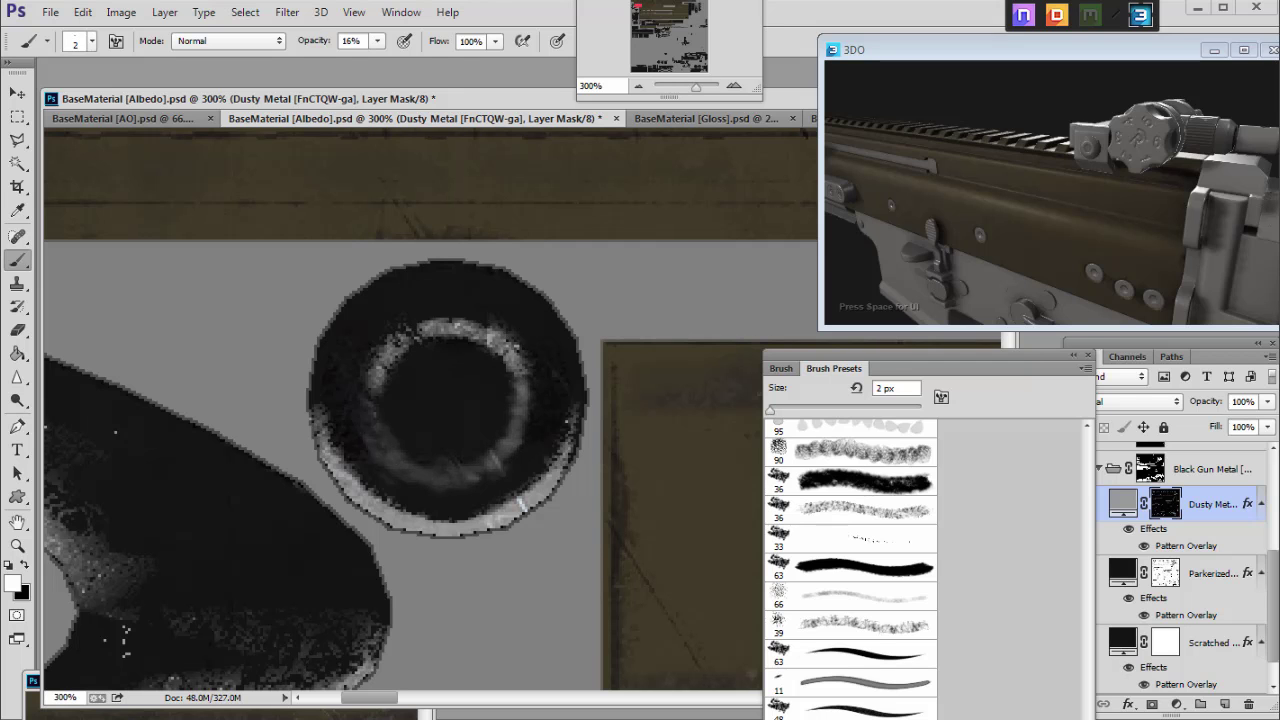
pyautogui.moveTo(380, 390)
pyautogui.mouseDown()
pyautogui.moveTo(377, 403)
pyautogui.moveTo(46, 390)
pyautogui.mouseUp()
pyautogui.press(']')
pyautogui.moveTo(386, 454); pyautogui.dragTo(486, 466)
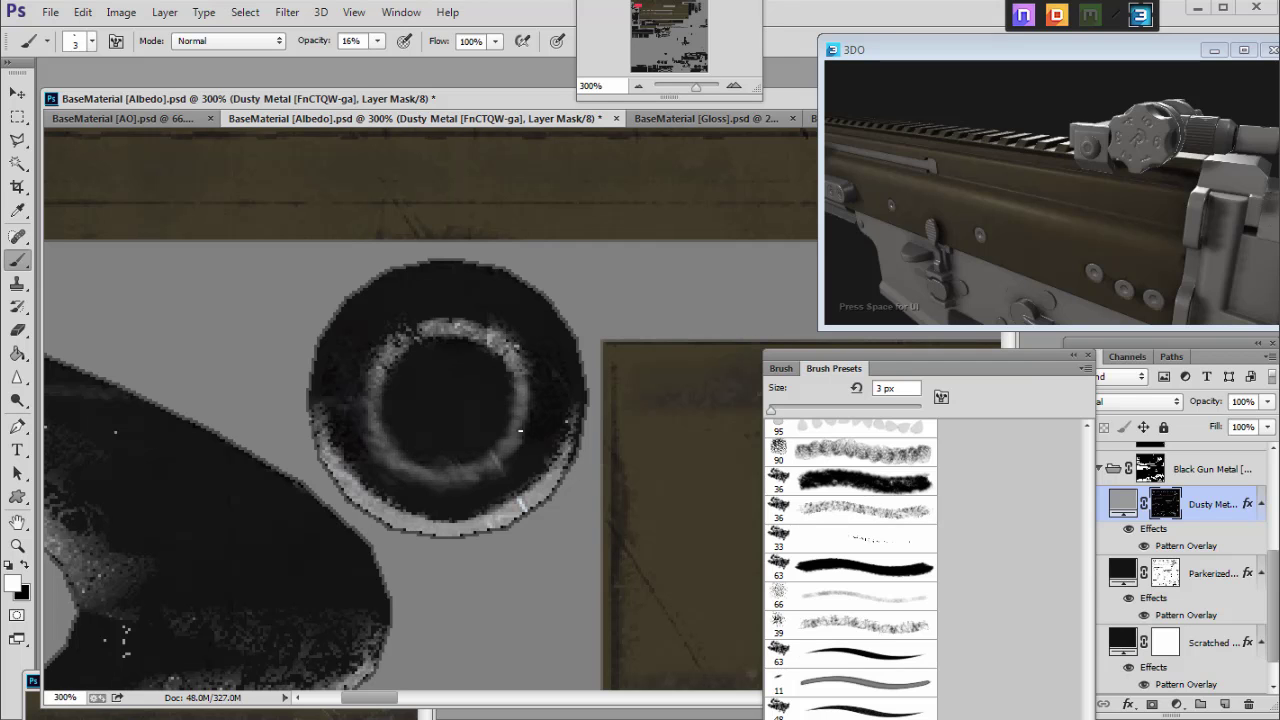
# Step: Sharpen the wear on the cap's inner ring with the Sharpen tool at 15 px and 50% strength
pyautogui.press('r')
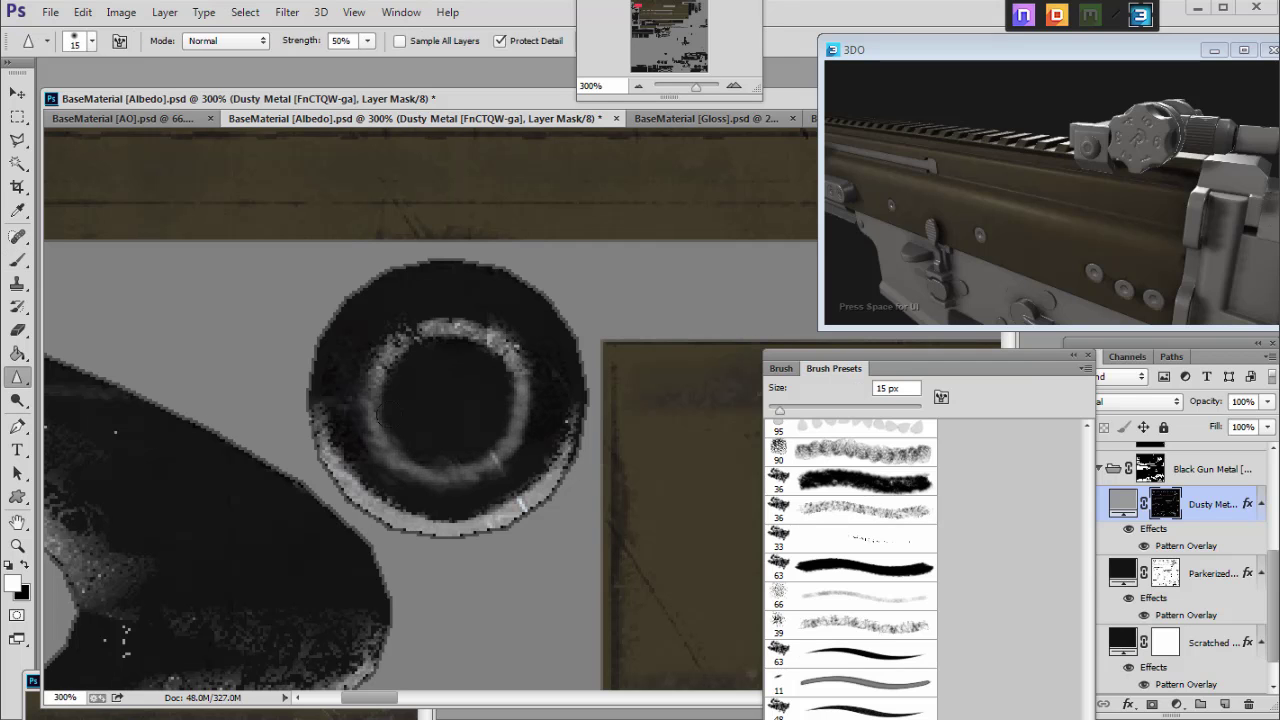
pyautogui.press(']')
pyautogui.press(']')
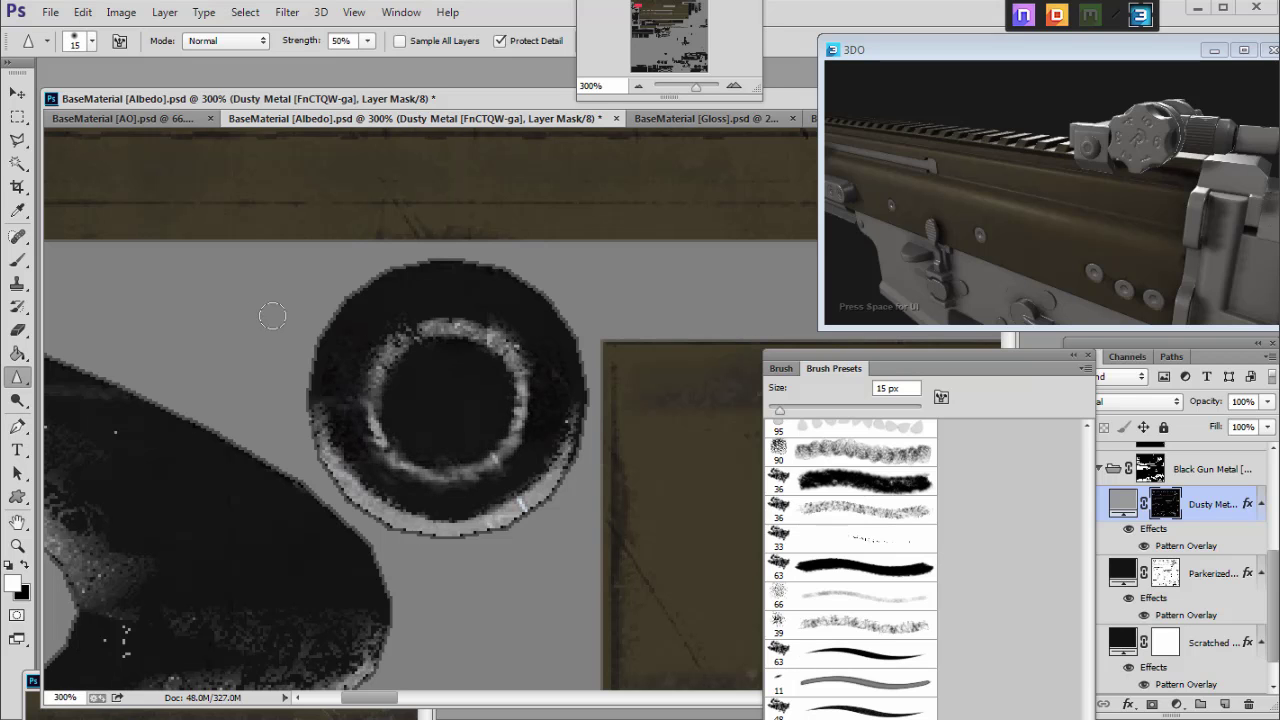
# Step: Brush softer wear around the cap's inner ring at 5 px and undo the unwanted strokes
pyautogui.press('b')
pyautogui.moveTo(377, 426)
pyautogui.mouseDown()
pyautogui.moveTo(363, 423)
pyautogui.moveTo(404, 476)
pyautogui.mouseUp()
pyautogui.moveTo(524, 374)
pyautogui.mouseDown()
pyautogui.moveTo(530, 420)
pyautogui.moveTo(529, 367)
pyautogui.mouseUp()
pyautogui.moveTo(320, 334)
pyautogui.mouseDown()
pyautogui.moveTo(470, 466)
pyautogui.moveTo(424, 482)
pyautogui.mouseUp()
pyautogui.hotkey('ctrl', 'alt', 'z')
pyautogui.hotkey('ctrl', 'alt', 'z')
pyautogui.hotkey('ctrl', 'alt', 'z')
pyautogui.hotkey('ctrl', 'alt', 'z')
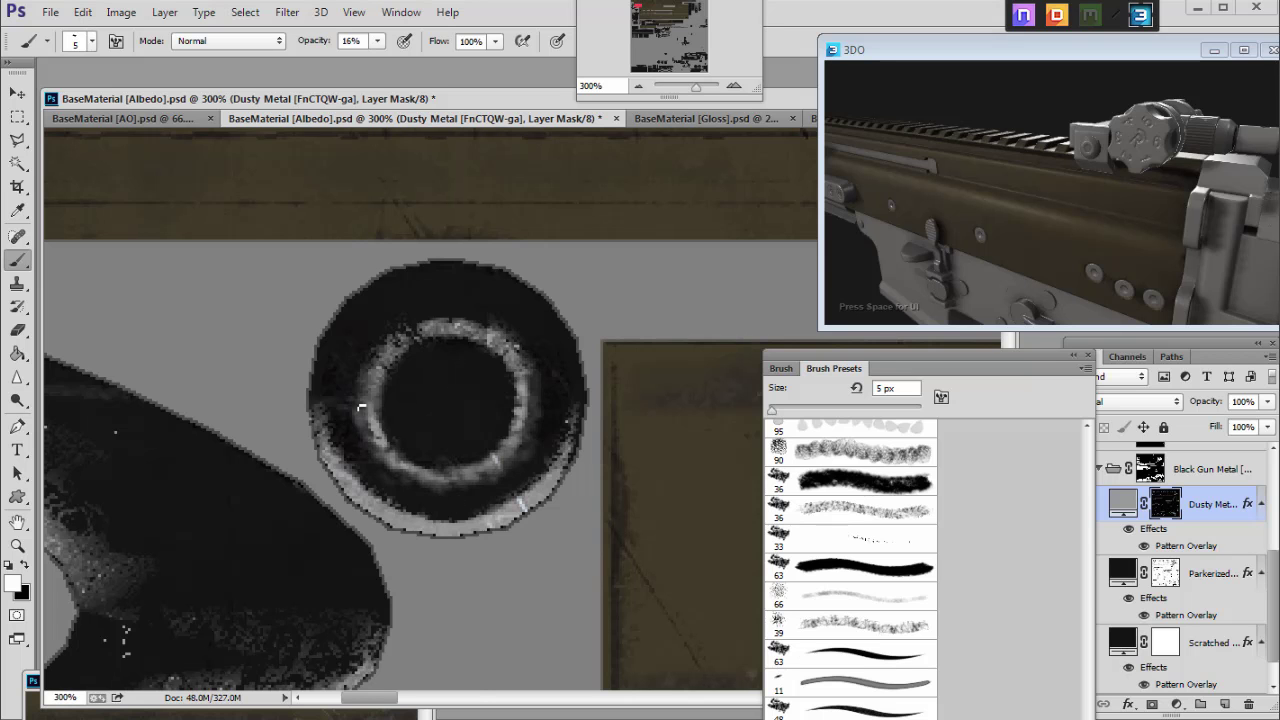
# Step: Close the brush presets and turn on the lower Sunburnt Armor group, comparing the texture with and without it
pyautogui.click(639, 87)
pyautogui.click(639, 87)
pyautogui.moveTo(643, 8); pyautogui.dragTo(634, 12)
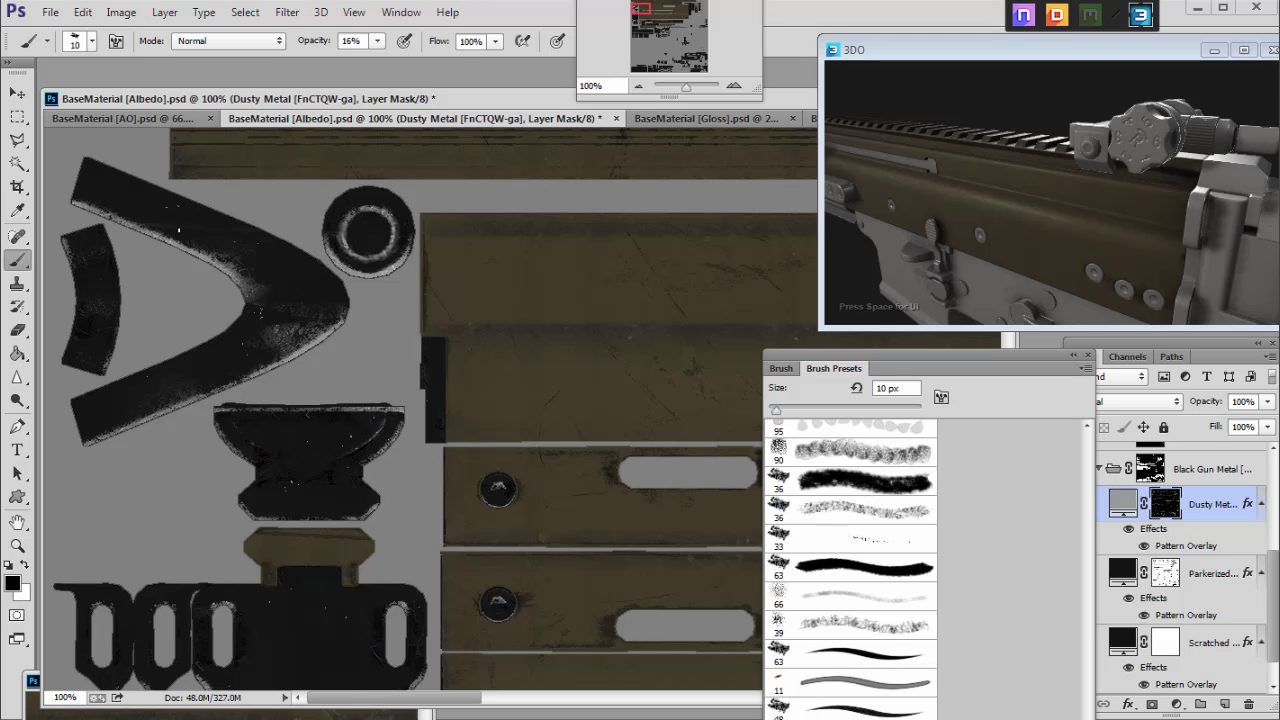
pyautogui.moveTo(637, 24); pyautogui.dragTo(651, 22)
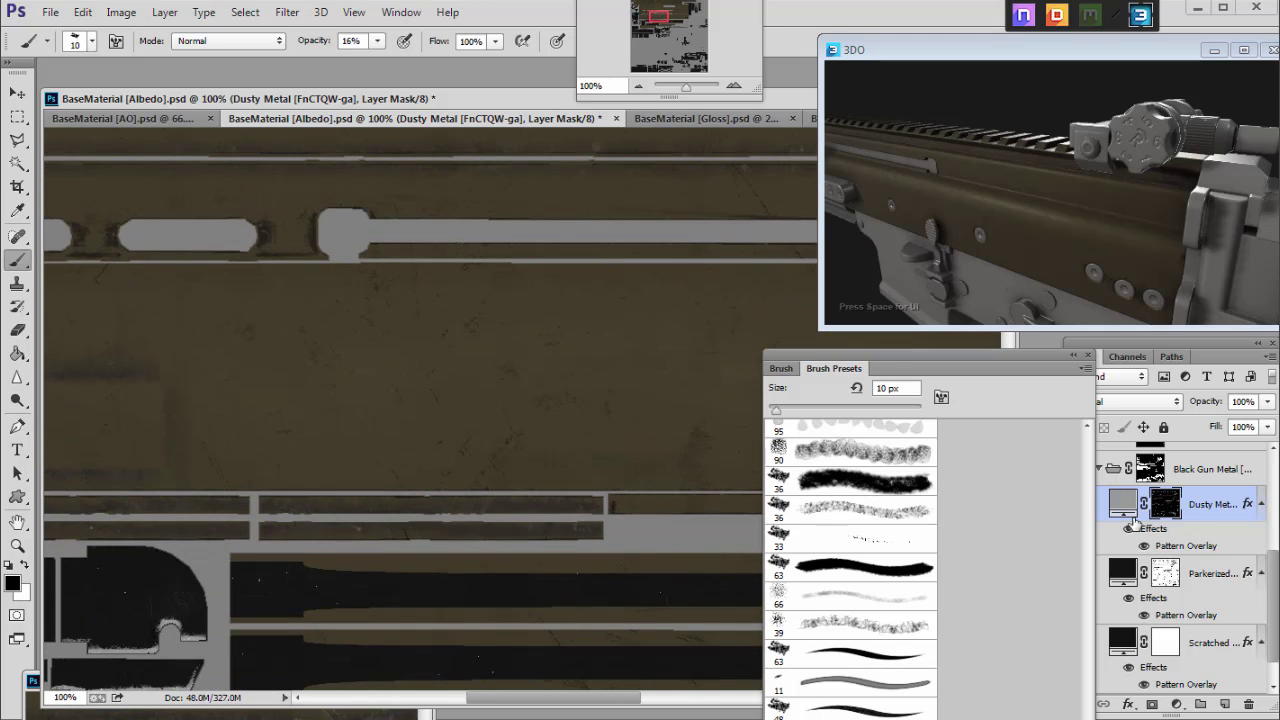
pyautogui.click(1089, 360)
pyautogui.scroll(5, 1113, 628)
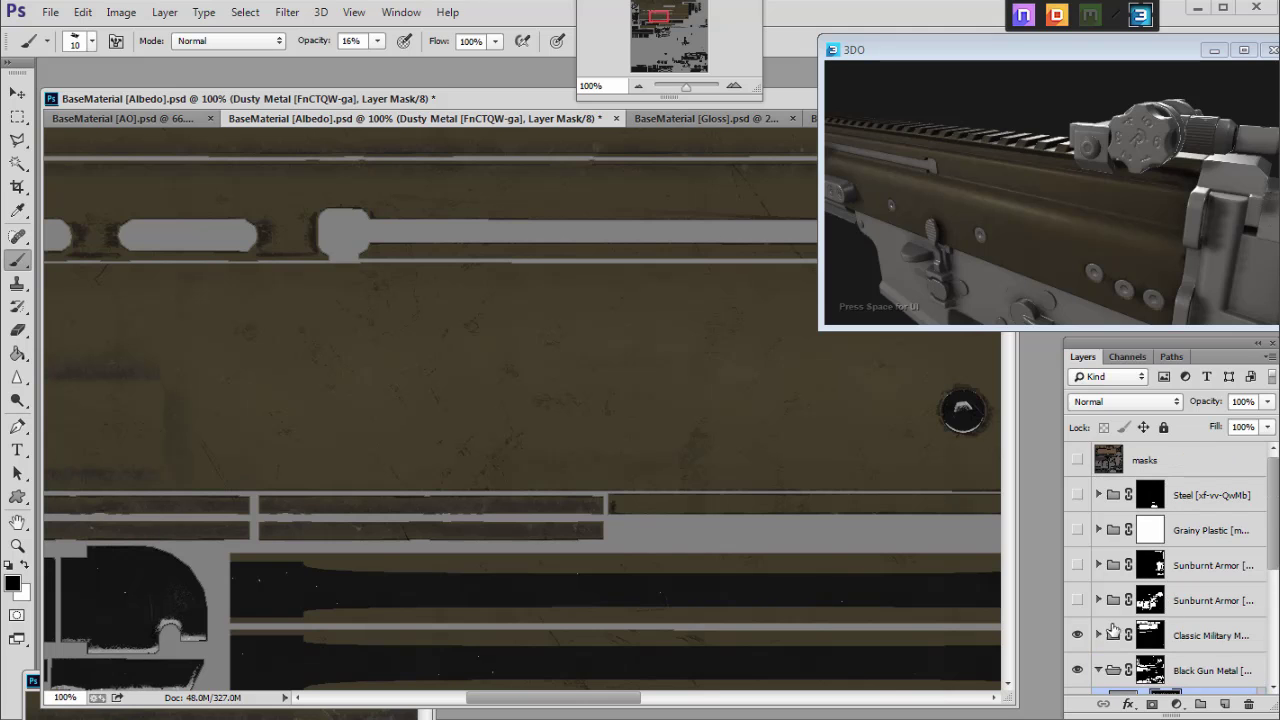
pyautogui.click(1078, 600)
pyautogui.click(1078, 600)
pyautogui.click(1078, 600)
pyautogui.click(1078, 600)
pyautogui.click(1078, 600)
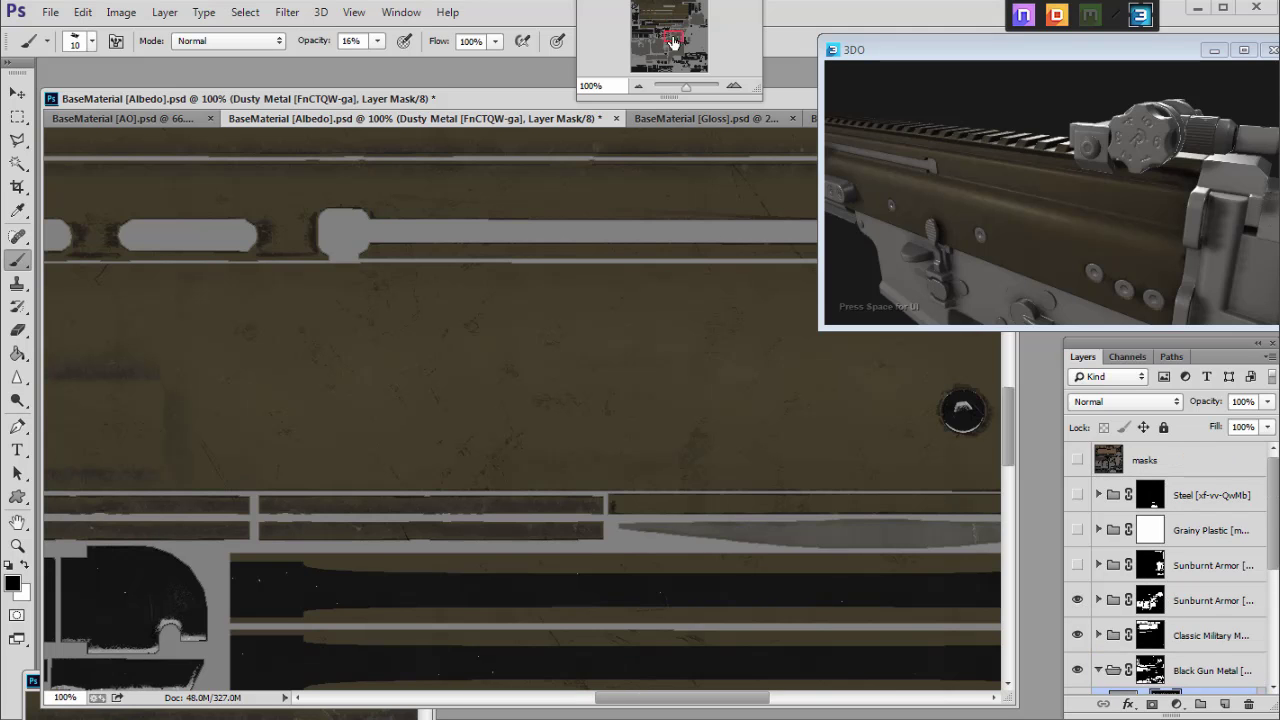
# Step: Bring the Sunburnt Armor parts into view at 50% zoom and save the albedo document
pyautogui.click(670, 40)
pyautogui.click(638, 86)
pyautogui.click(638, 86)
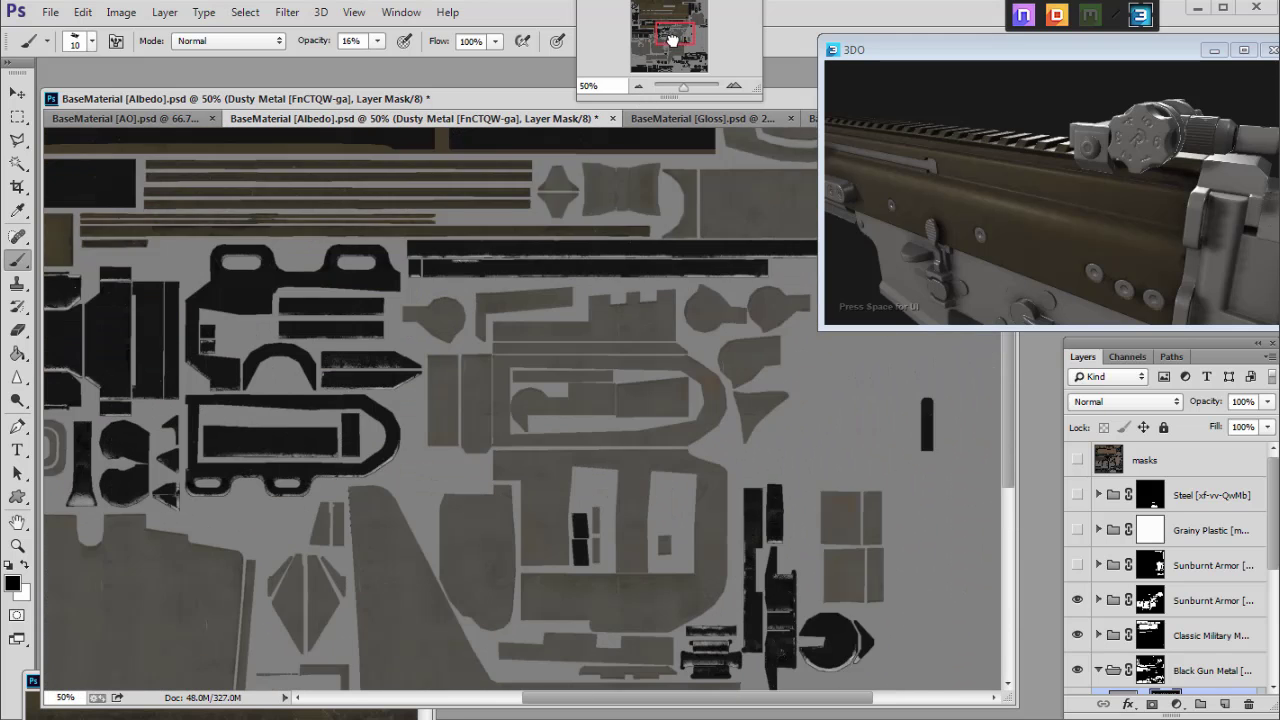
pyautogui.hotkey('ctrl', 's')
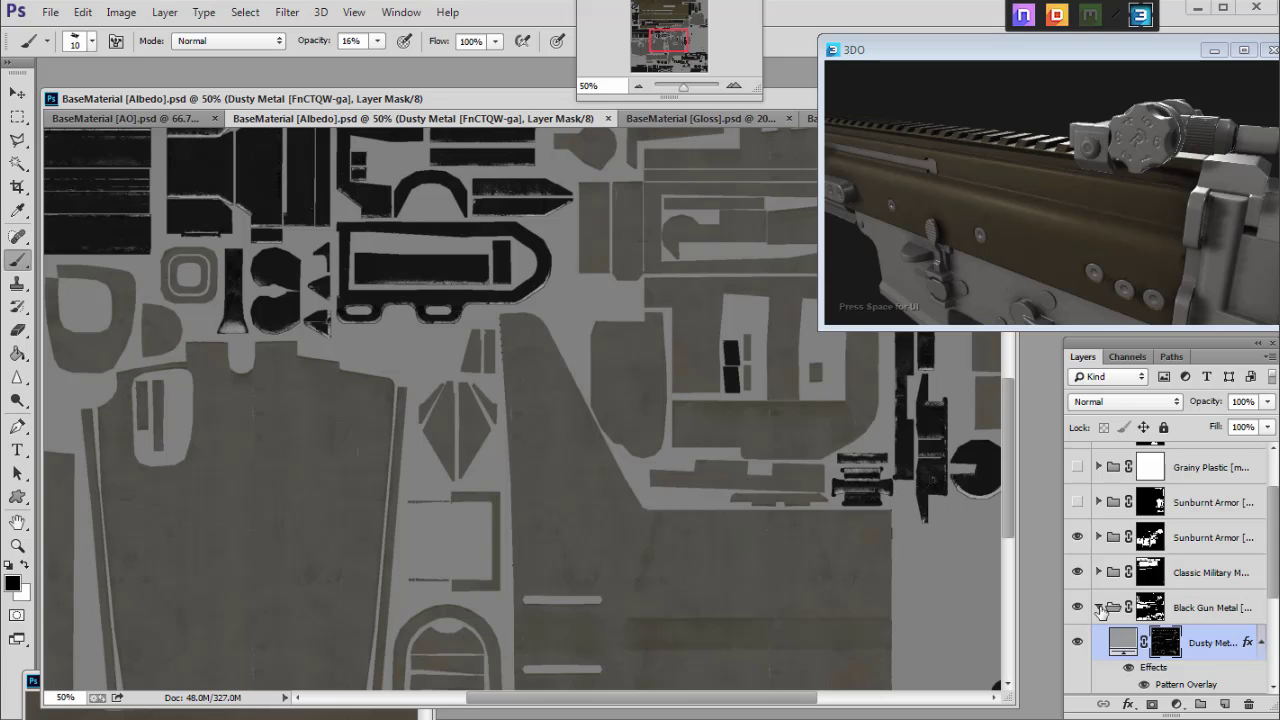
# Step: Collapse the Black Gun Metal group, expand the lower Sunburnt Armor group and compare its layers on and off
pyautogui.click(1100, 608)
pyautogui.click(1097, 571)
pyautogui.scroll(-3, 1097, 578)
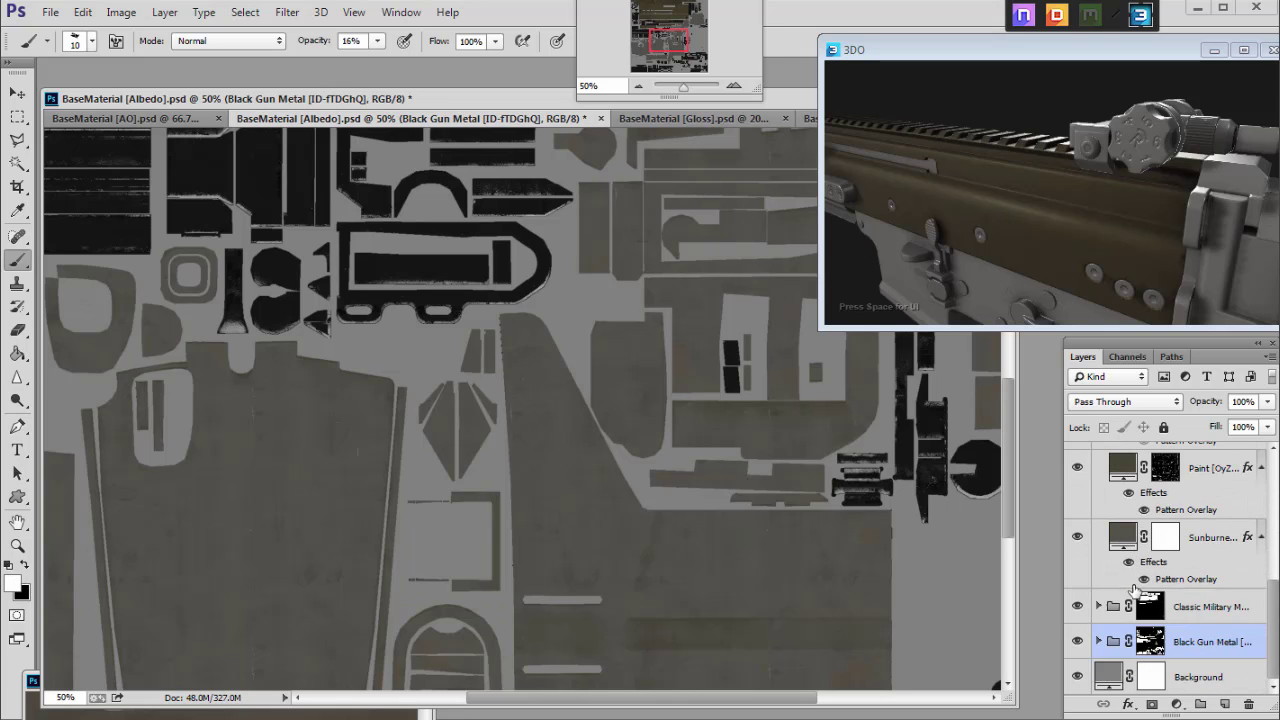
pyautogui.click(1077, 572)
pyautogui.click(1078, 572)
pyautogui.click(1078, 572)
pyautogui.click(1078, 572)
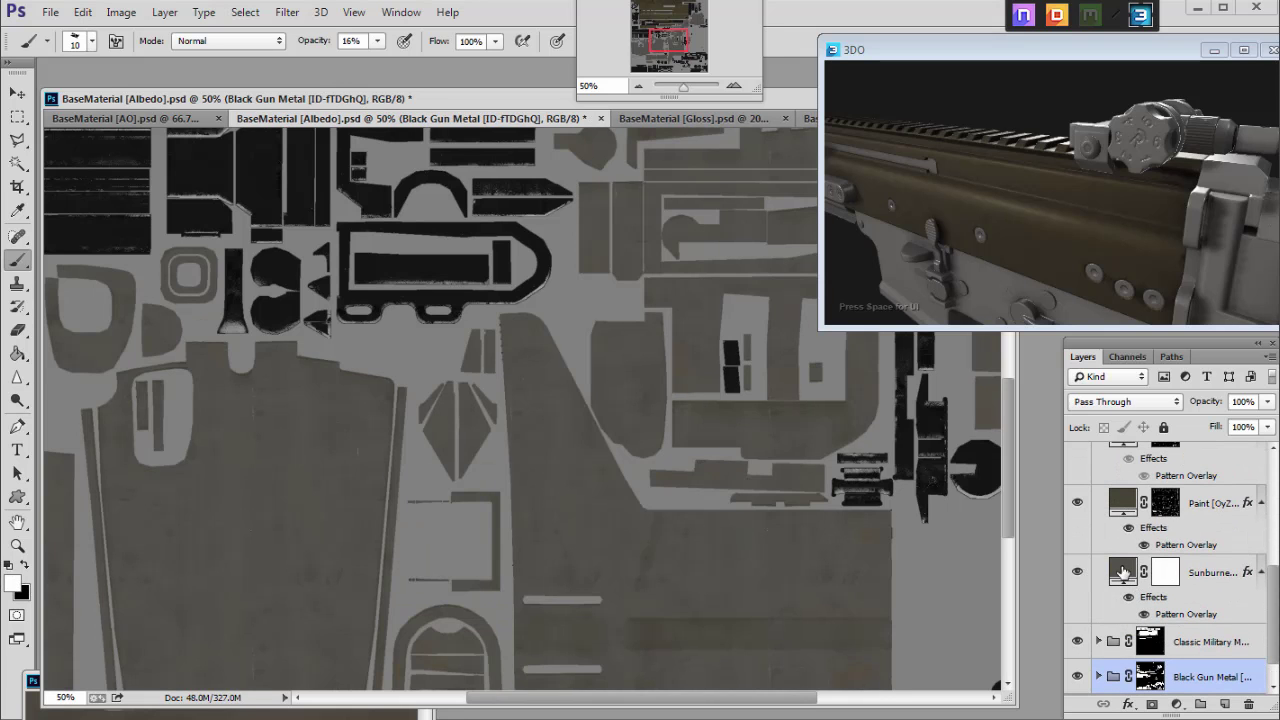
# Step: Try the brown #4e493d as the Sunburned Metal layer's fill colour in the lower Sunburnt Armor group and revert it
pyautogui.doubleClick(1122, 572)
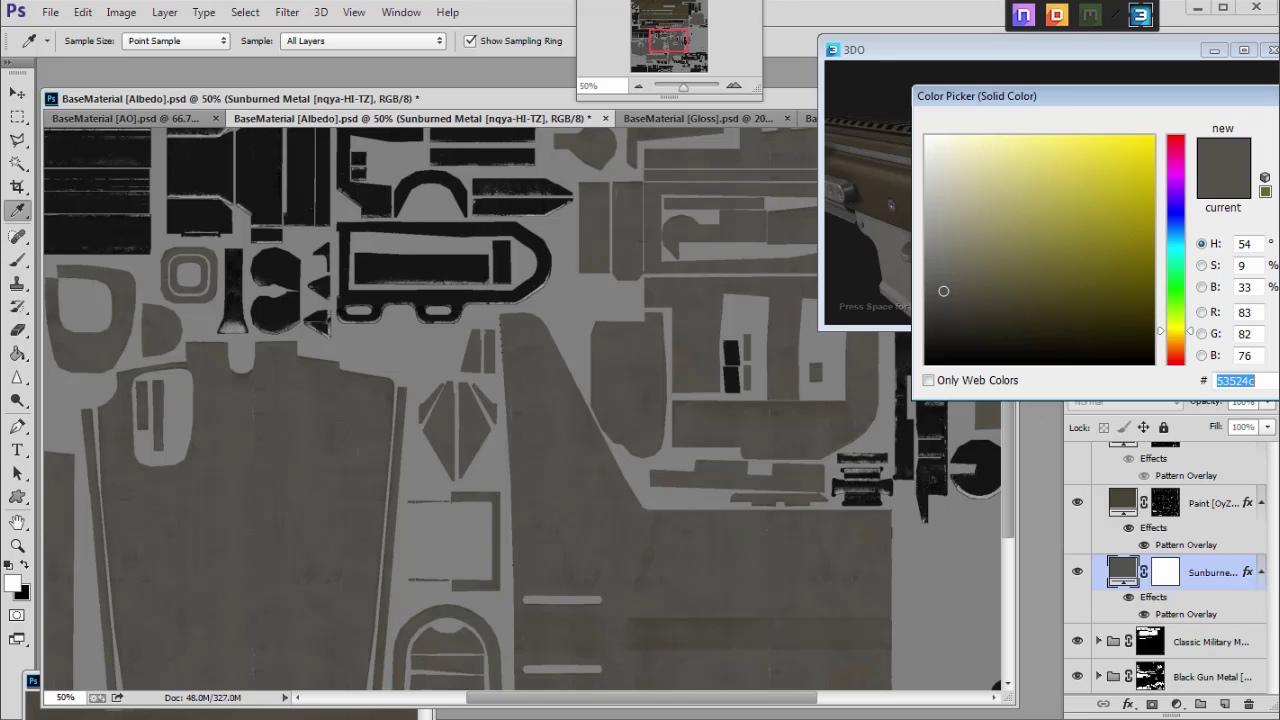
pyautogui.write('808080')
pyautogui.click(729, 561)
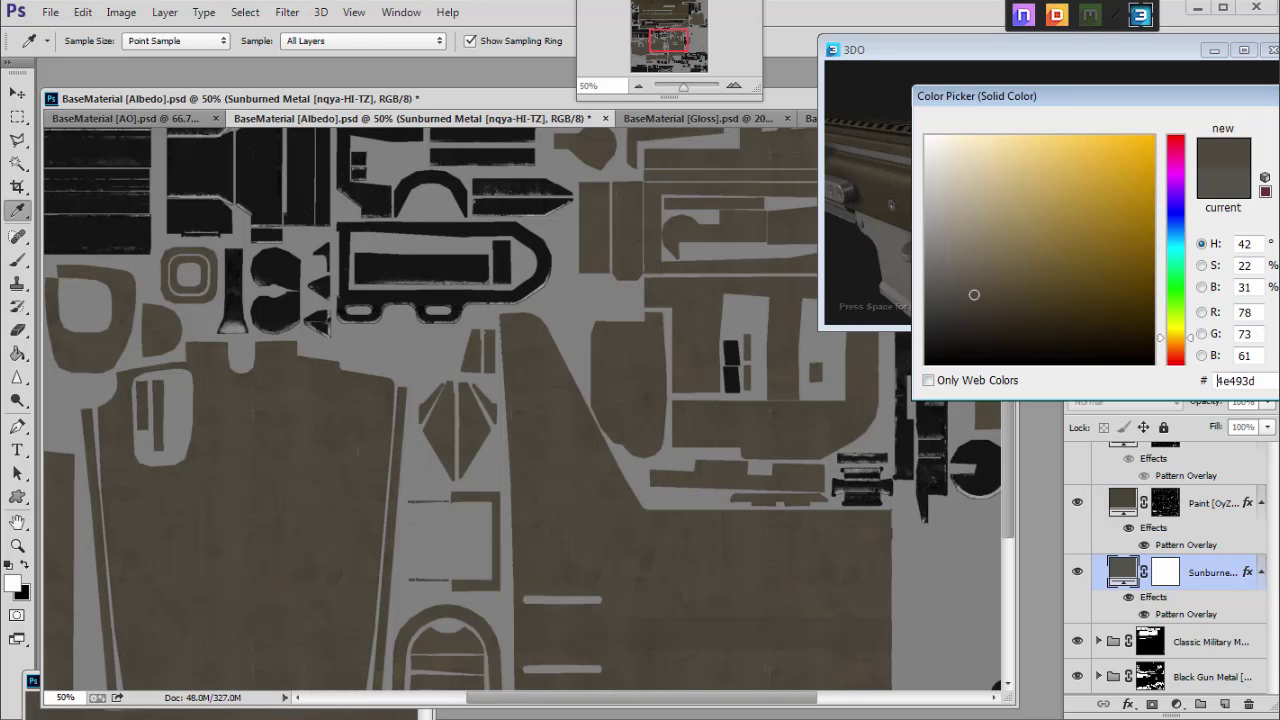
pyautogui.press('Return')
pyautogui.press('b')
pyautogui.scroll(1, 1130, 573)
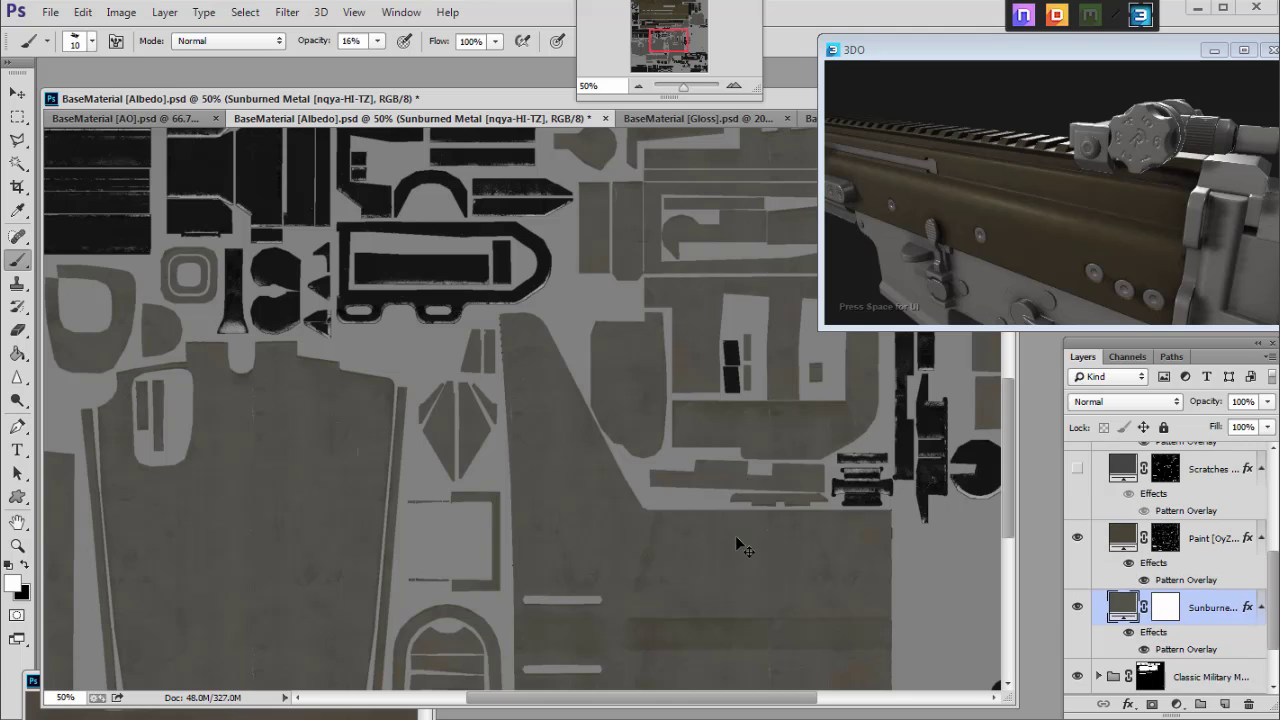
# Step: Try darkening the lower Sunburnt Armor group's Paint layer to #37352d, compare it on and off, and undo the change
pyautogui.keyDown('ctrl'); pyautogui.click(737, 538); pyautogui.keyUp('ctrl')
pyautogui.scroll(1, 1130, 558)
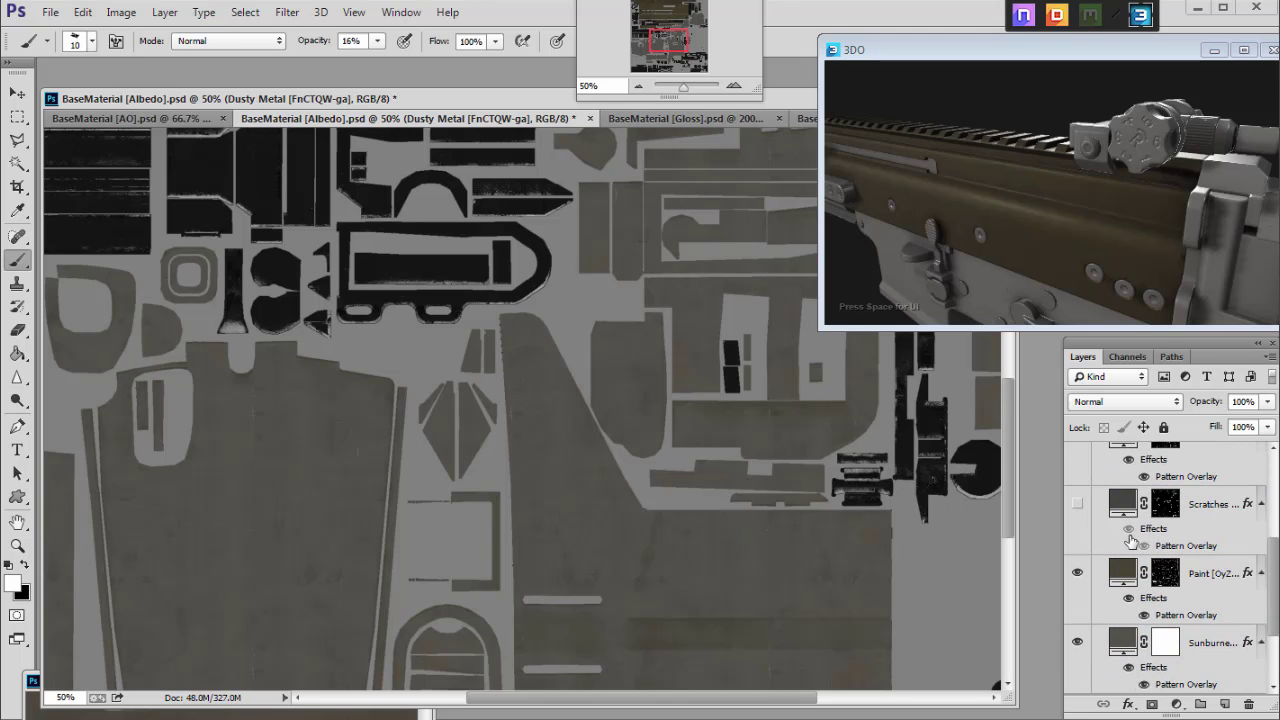
pyautogui.doubleClick(1124, 566)
pyautogui.moveTo(968, 309); pyautogui.dragTo(968, 313)
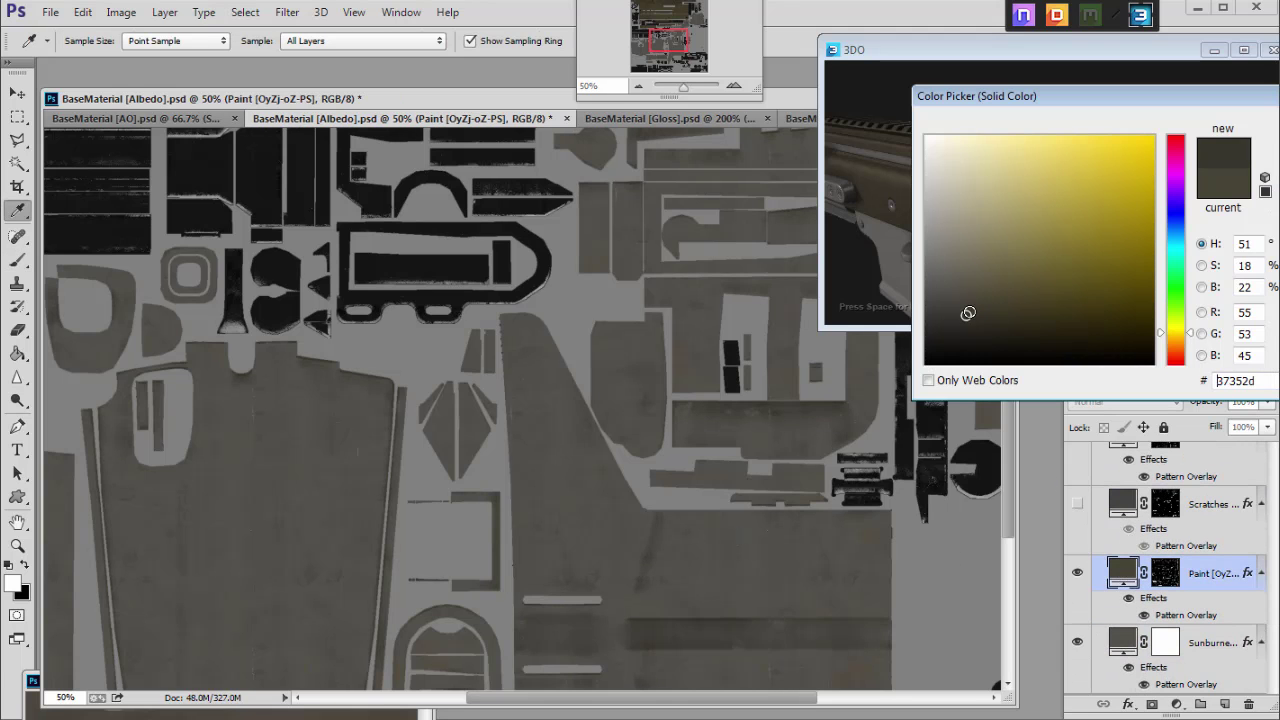
pyautogui.press('Return')
pyautogui.press('b')
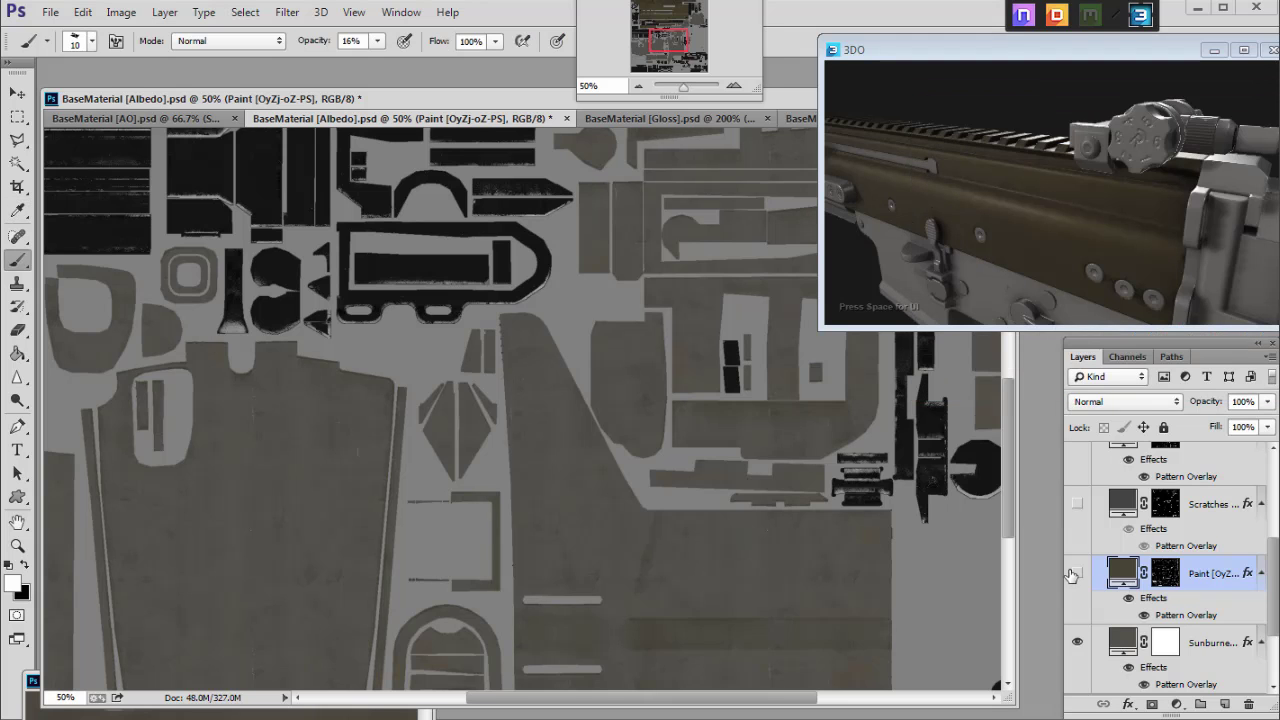
pyautogui.hotkey('ctrl', 'z')
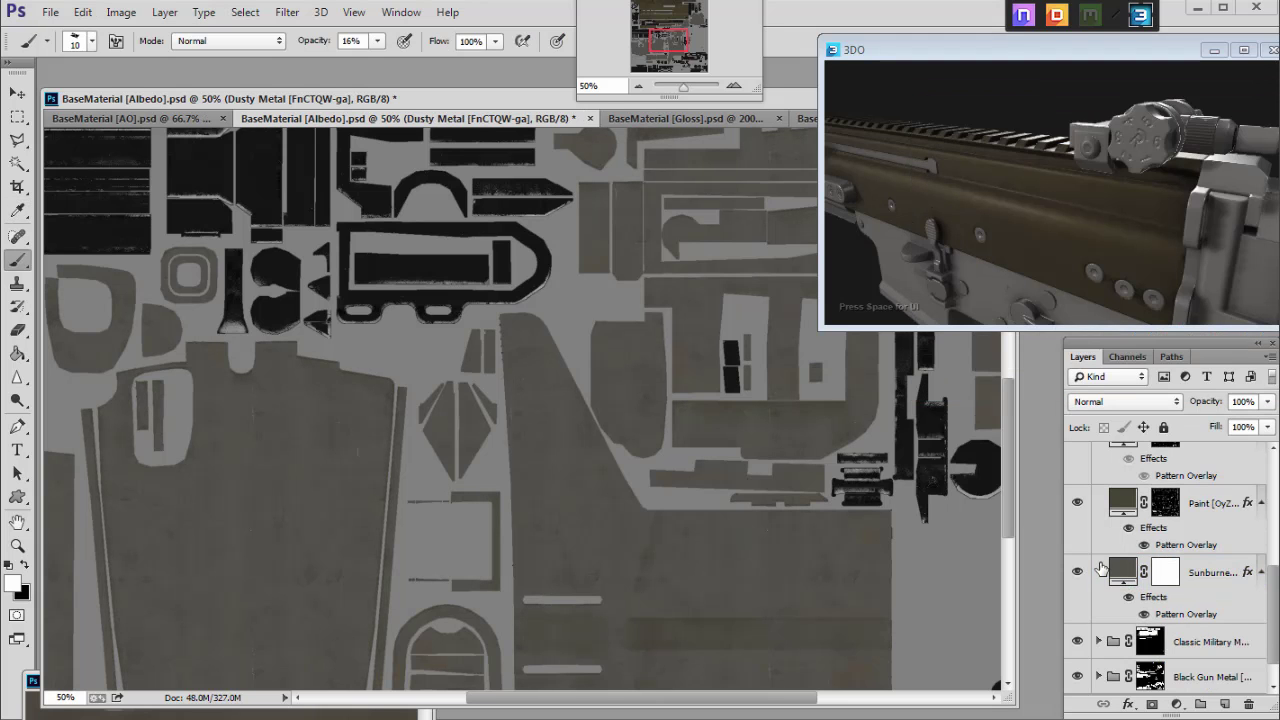
# Step: Recolour the lower Sunburnt Armor group's Sunburned Metal layer to a warmer brown, #504a40
pyautogui.scroll(-1, 1085, 550)
pyautogui.click(1078, 537)
pyautogui.click(1079, 538)
pyautogui.doubleClick(1122, 537)
pyautogui.moveTo(943, 289); pyautogui.dragTo(966, 296)
pyautogui.click(1176, 338)
pyautogui.click(974, 295)
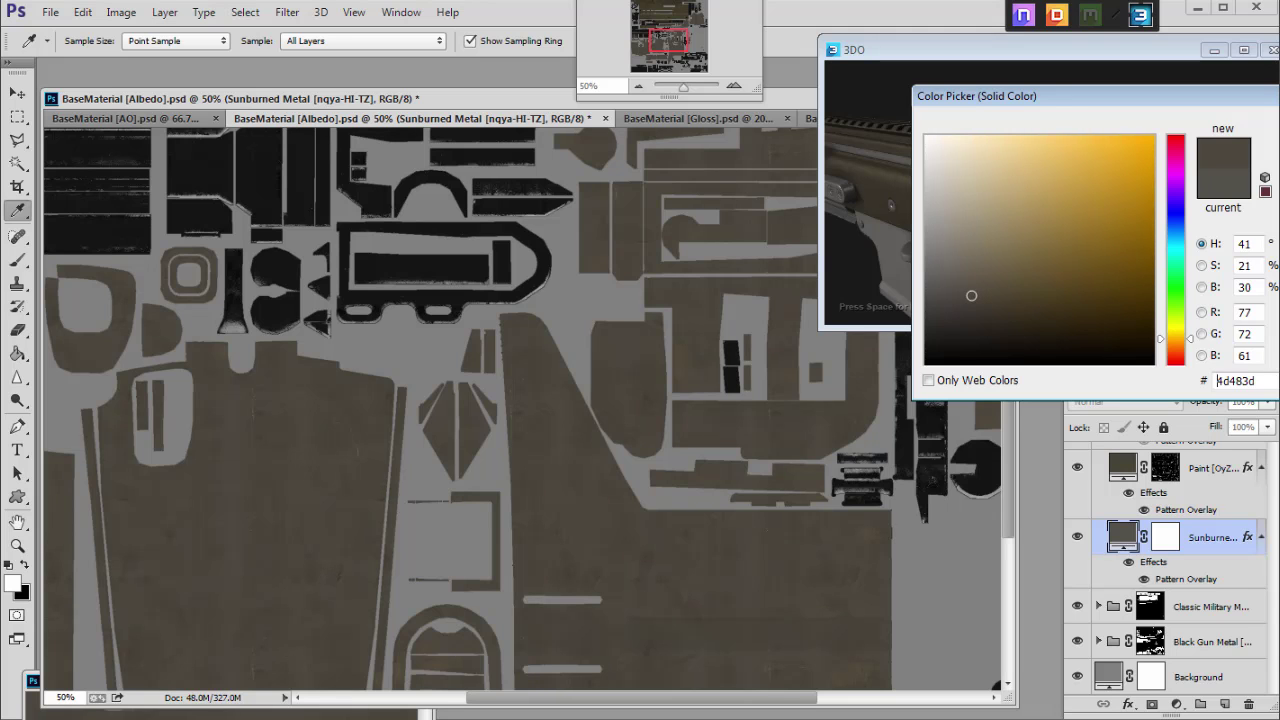
pyautogui.click(2, 525)
pyautogui.press('Return')
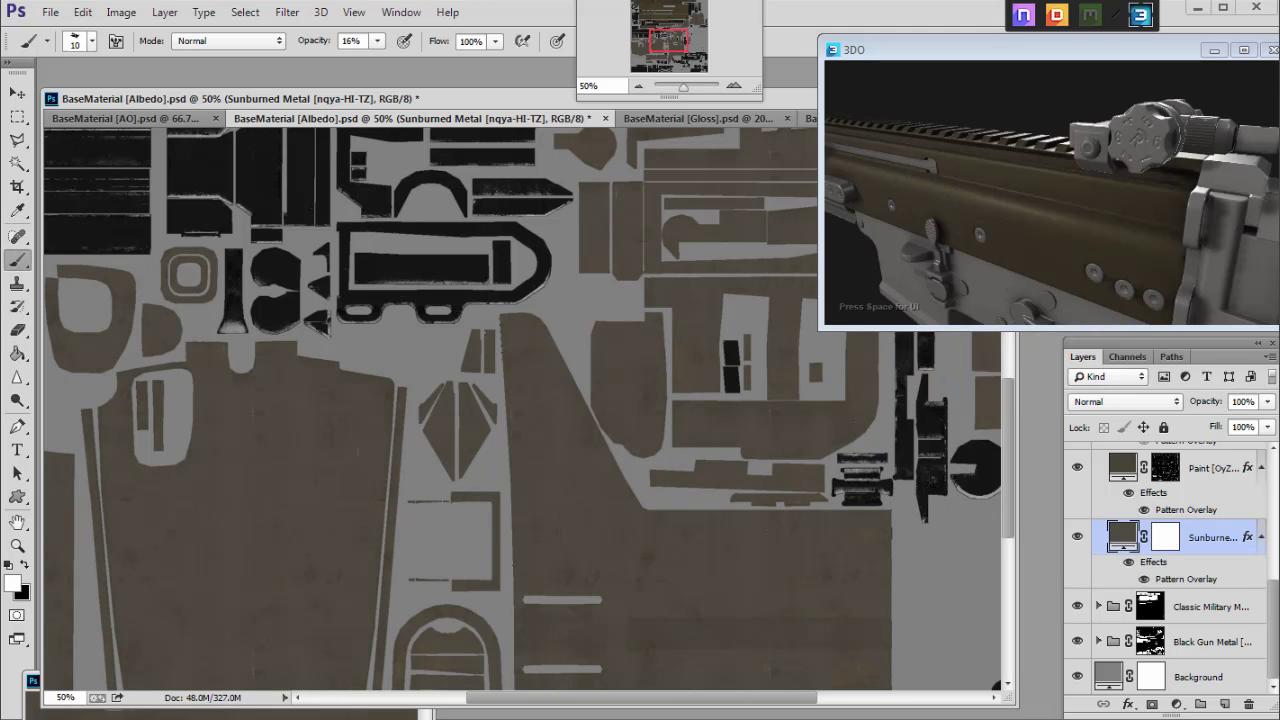
# Step: Check the brown in the BaseMaterial_albedo.tga reference and readjust the Sunburned Metal layer's fill colour by sampling the texture
pyautogui.click(434, 715)
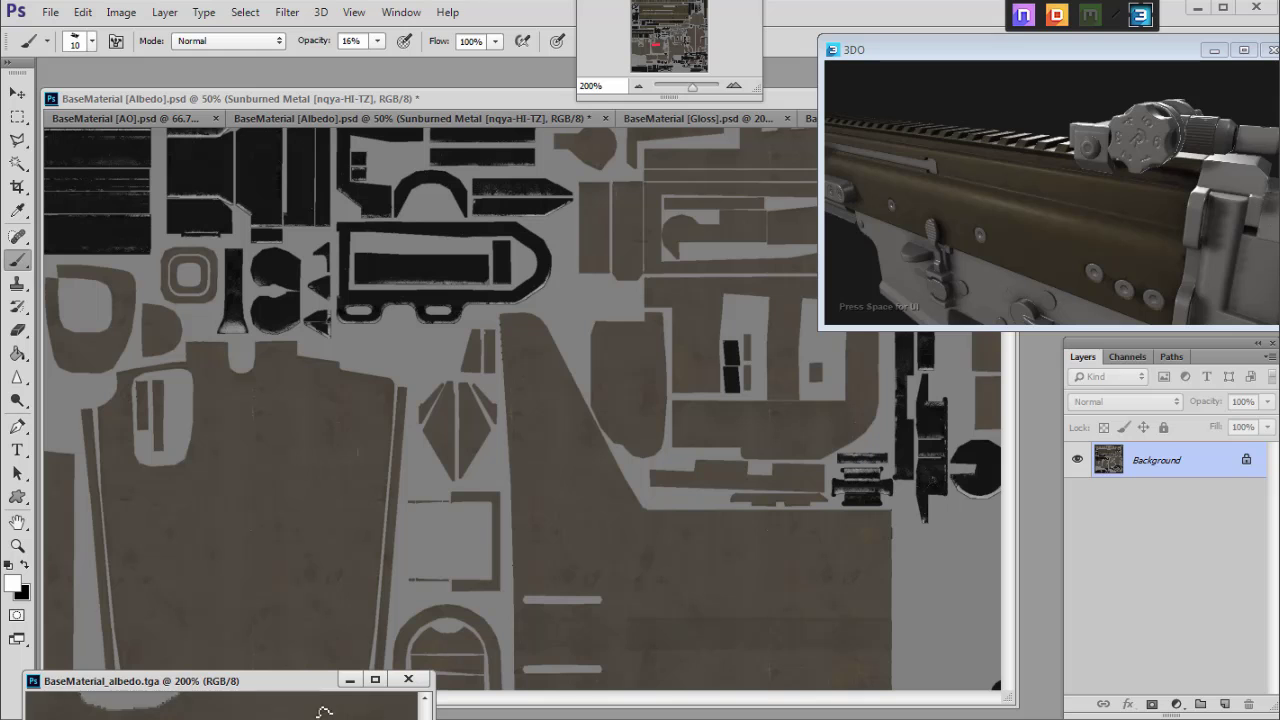
pyautogui.moveTo(180, 705)
pyautogui.mouseDown()
pyautogui.moveTo(330, 719)
pyautogui.moveTo(160, 705)
pyautogui.mouseUp()
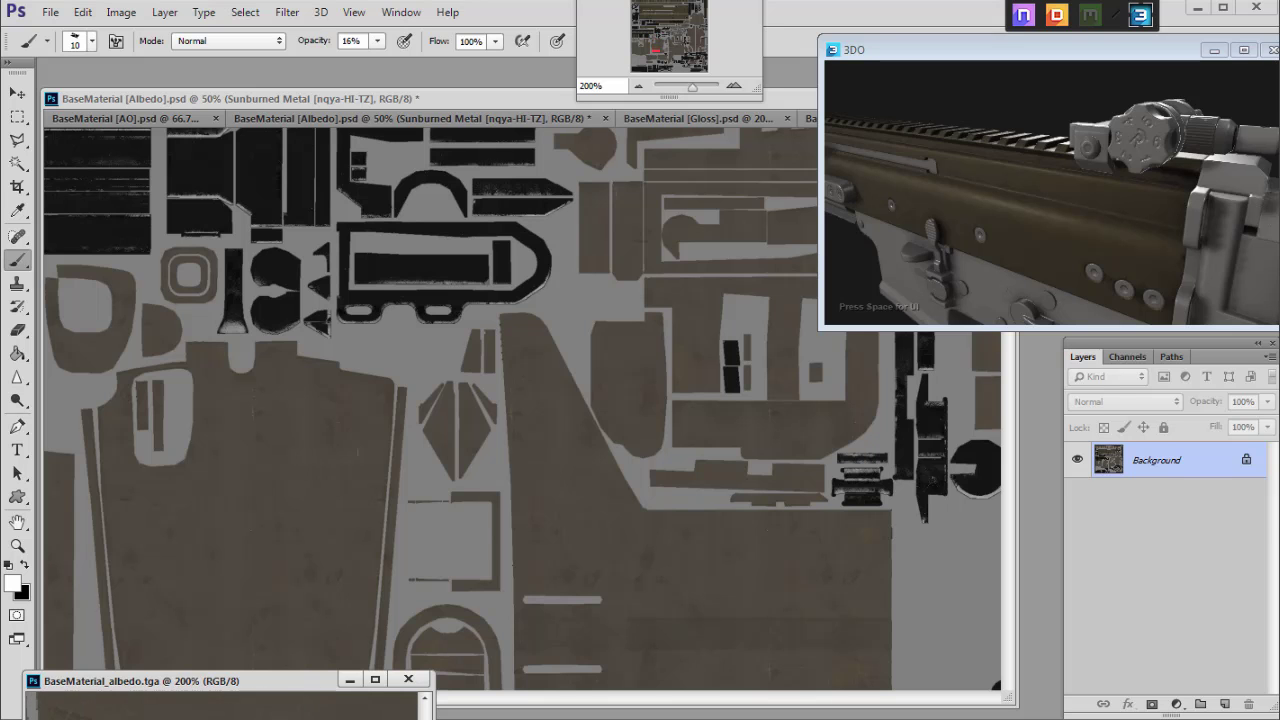
pyautogui.click(960, 543)
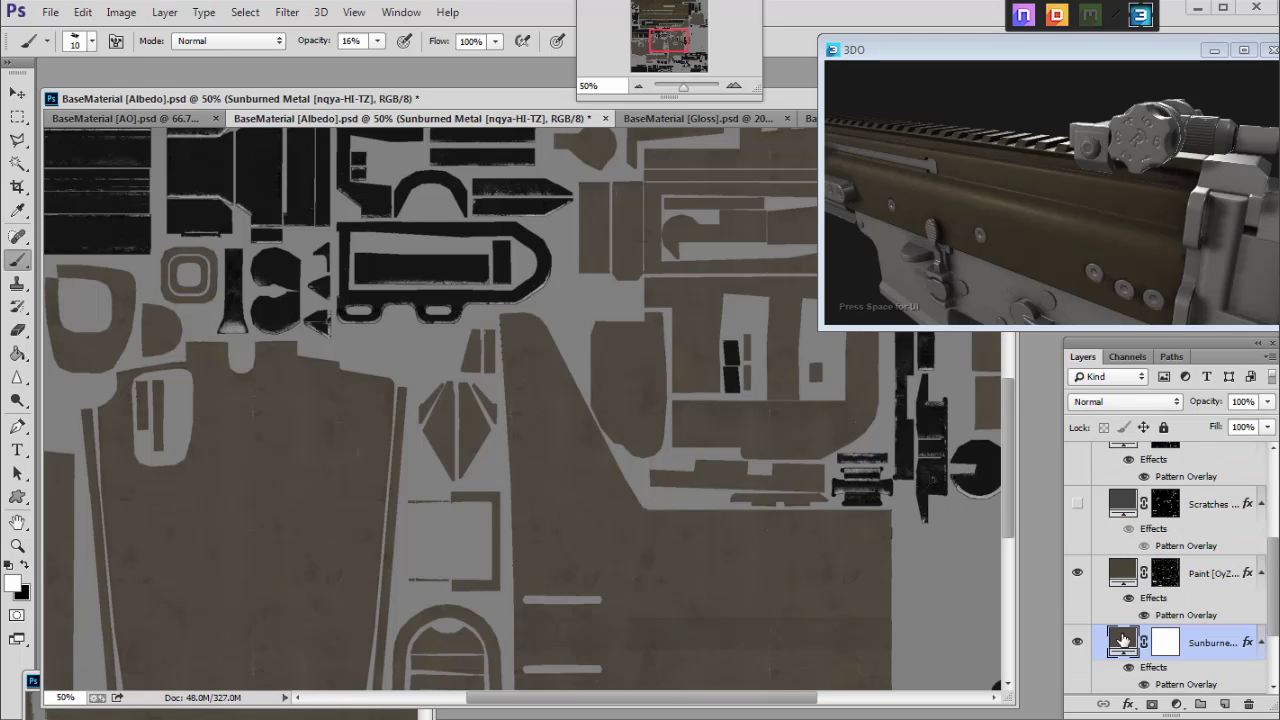
pyautogui.doubleClick(1122, 640)
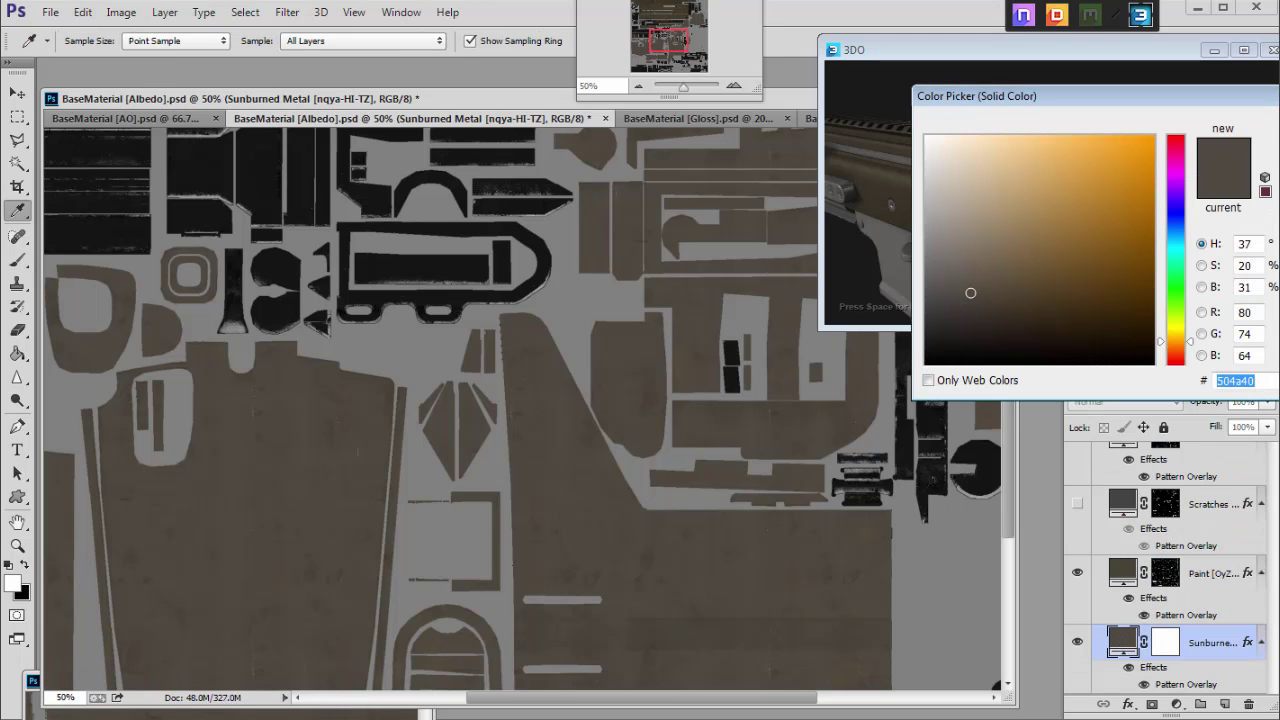
pyautogui.click(642, 241)
pyautogui.press('Return')
# Step: Collapse the finished Sunburnt Armor group, then turn on and expand the upper Sunburnt Armor group
pyautogui.moveTo(1016, 495); pyautogui.dragTo(1015, 574)
pyautogui.moveTo(636, 700); pyautogui.dragTo(768, 683)
pyautogui.click(736, 86)
pyautogui.moveTo(1009, 528); pyautogui.dragTo(1012, 396)
pyautogui.scroll(4, 1100, 615)
pyautogui.click(1098, 600)
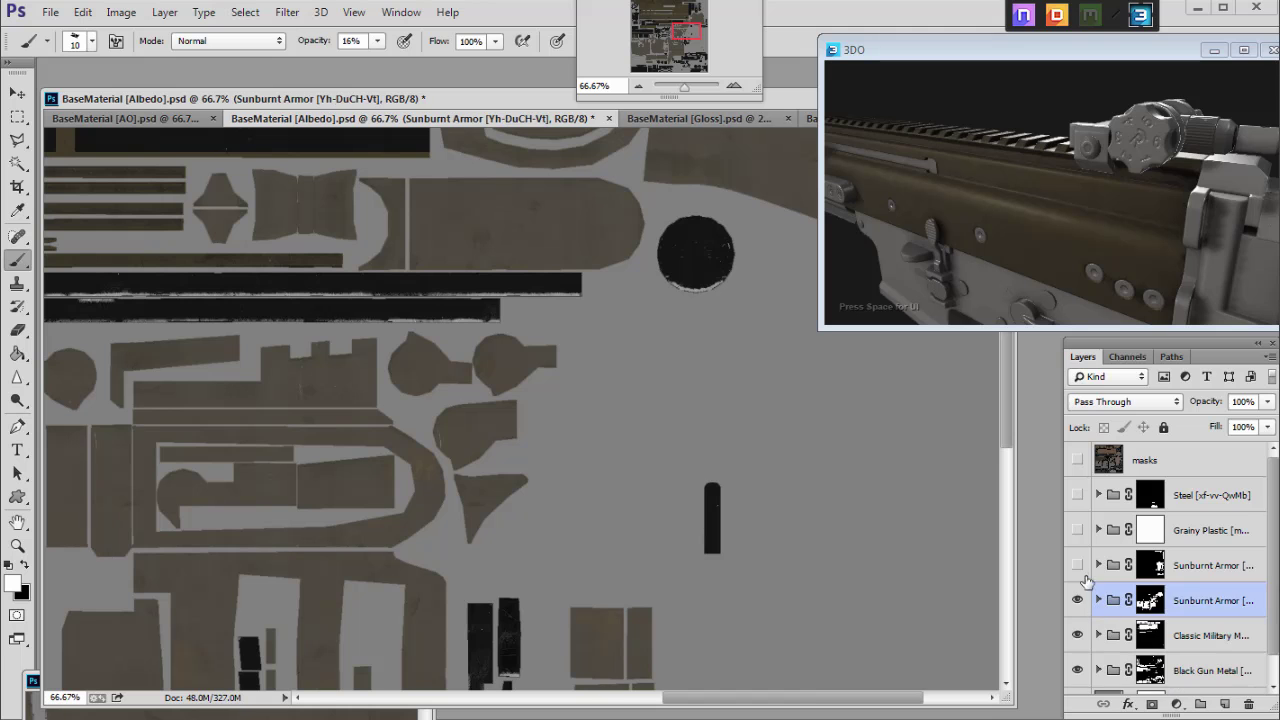
pyautogui.click(1077, 565)
pyautogui.click(1099, 565)
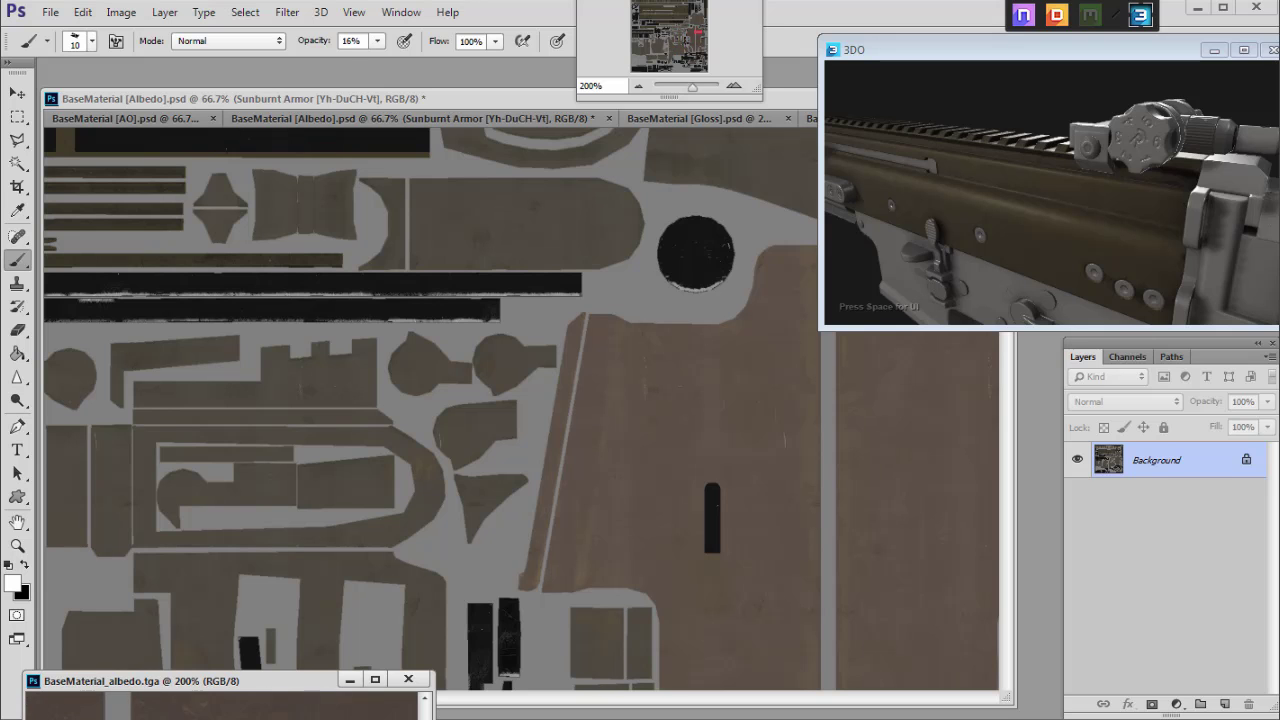
# Step: Compare the upper Sunburnt Armor group's Paint and Sunburned Metal layers on and off in the albedo document
pyautogui.click(748, 485)
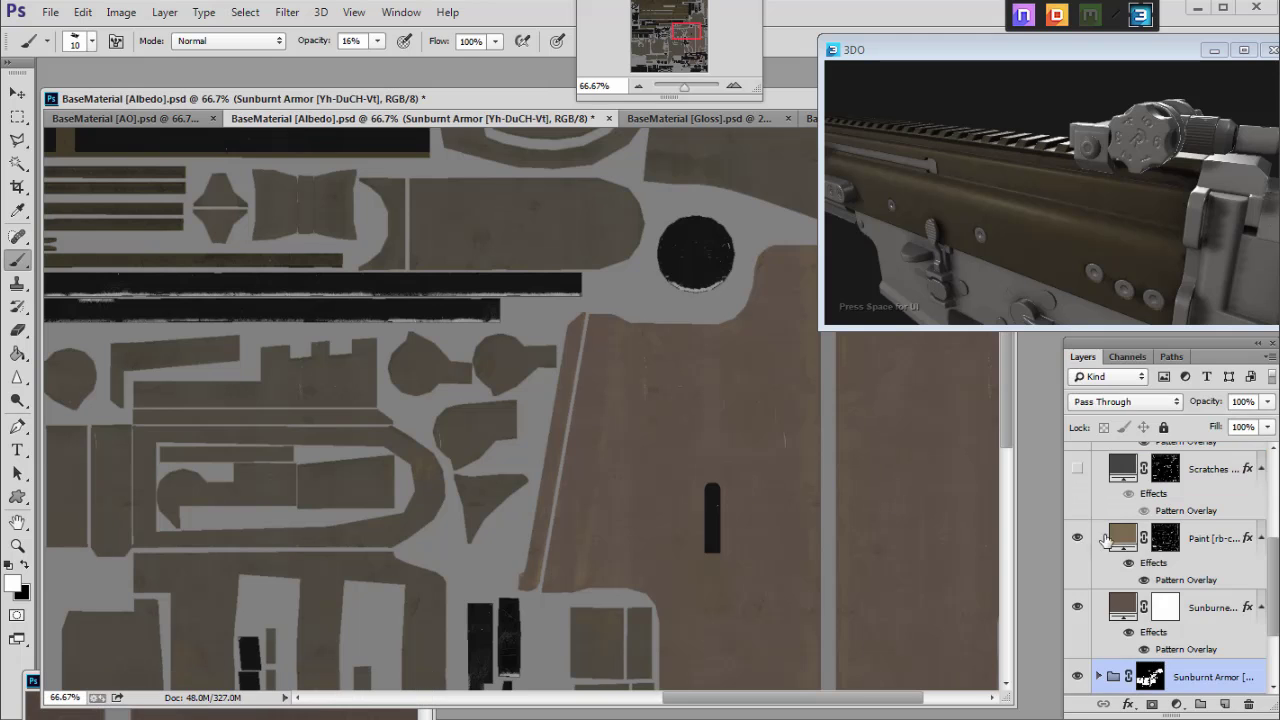
pyautogui.click(1128, 541)
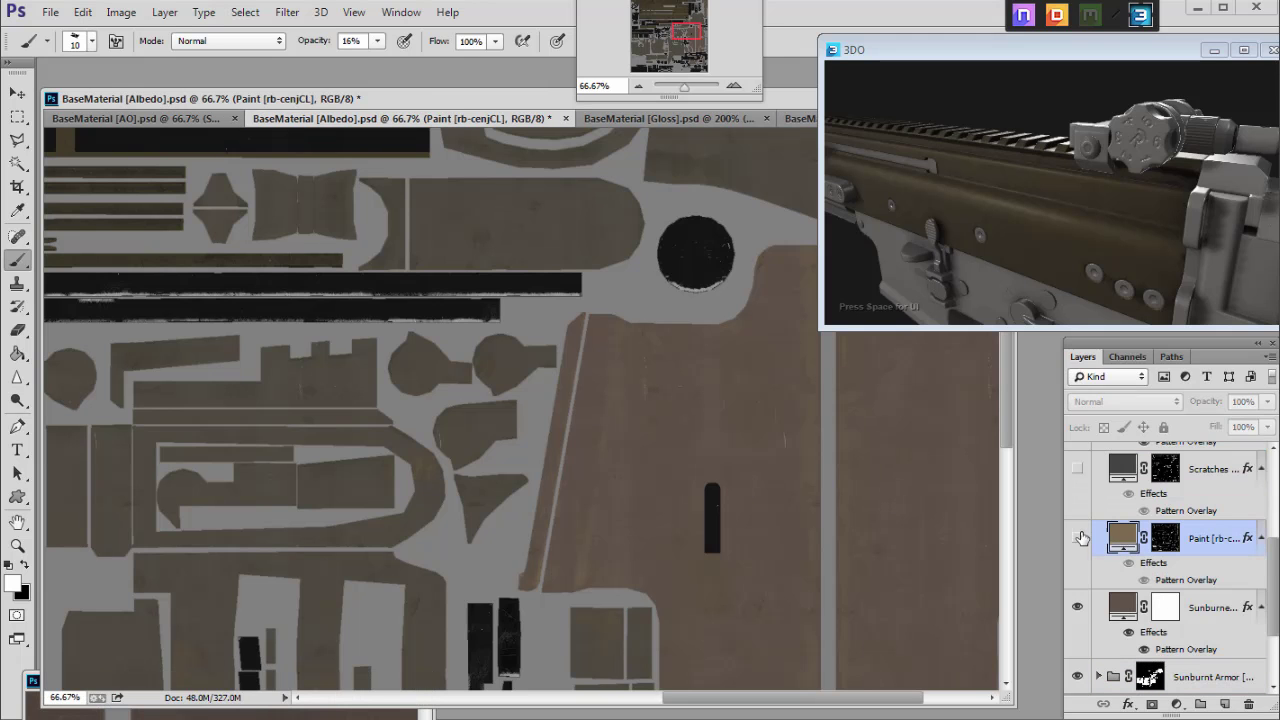
pyautogui.click(1076, 610)
pyautogui.click(1076, 610)
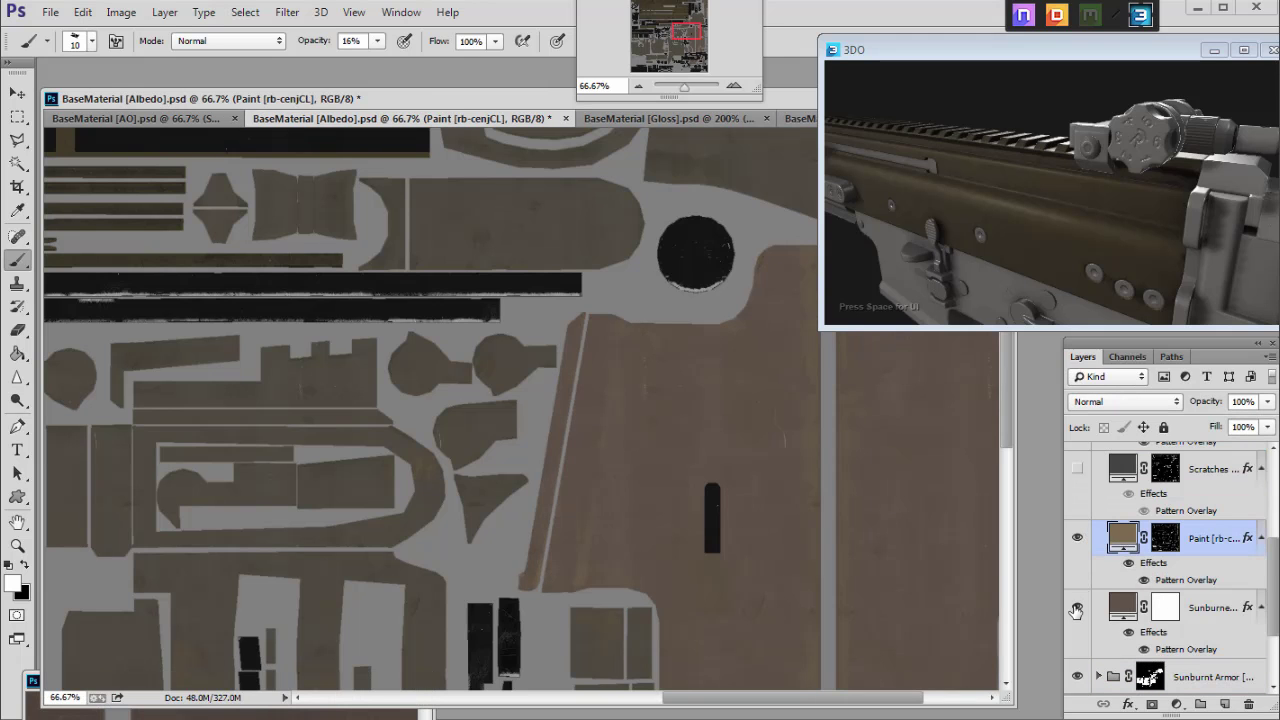
# Step: Recolour the upper Sunburnt Armor group's Sunburned Metal layer to the muted brown #4f4840
pyautogui.scroll(-2, 1120, 560)
pyautogui.doubleClick(1122, 530)
pyautogui.moveTo(974, 284); pyautogui.dragTo(960, 288)
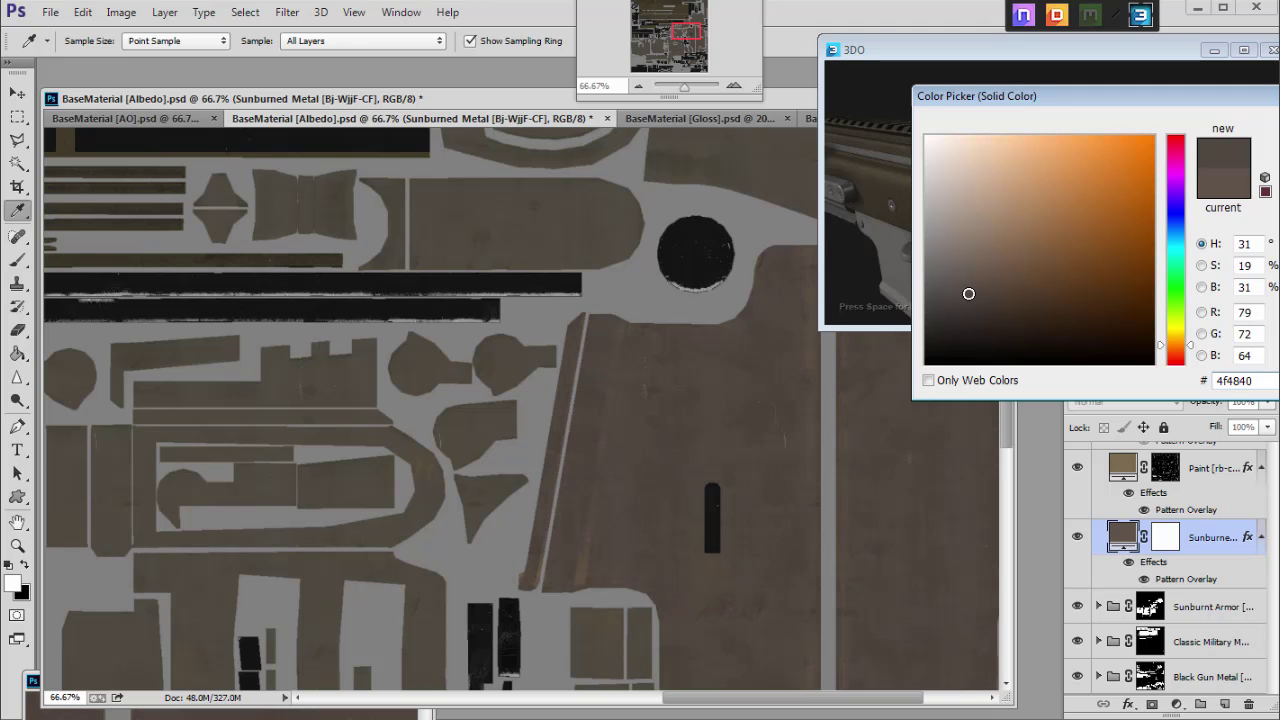
pyautogui.press('Return')
pyautogui.press('b')
pyautogui.moveTo(697, 703); pyautogui.dragTo(799, 700)
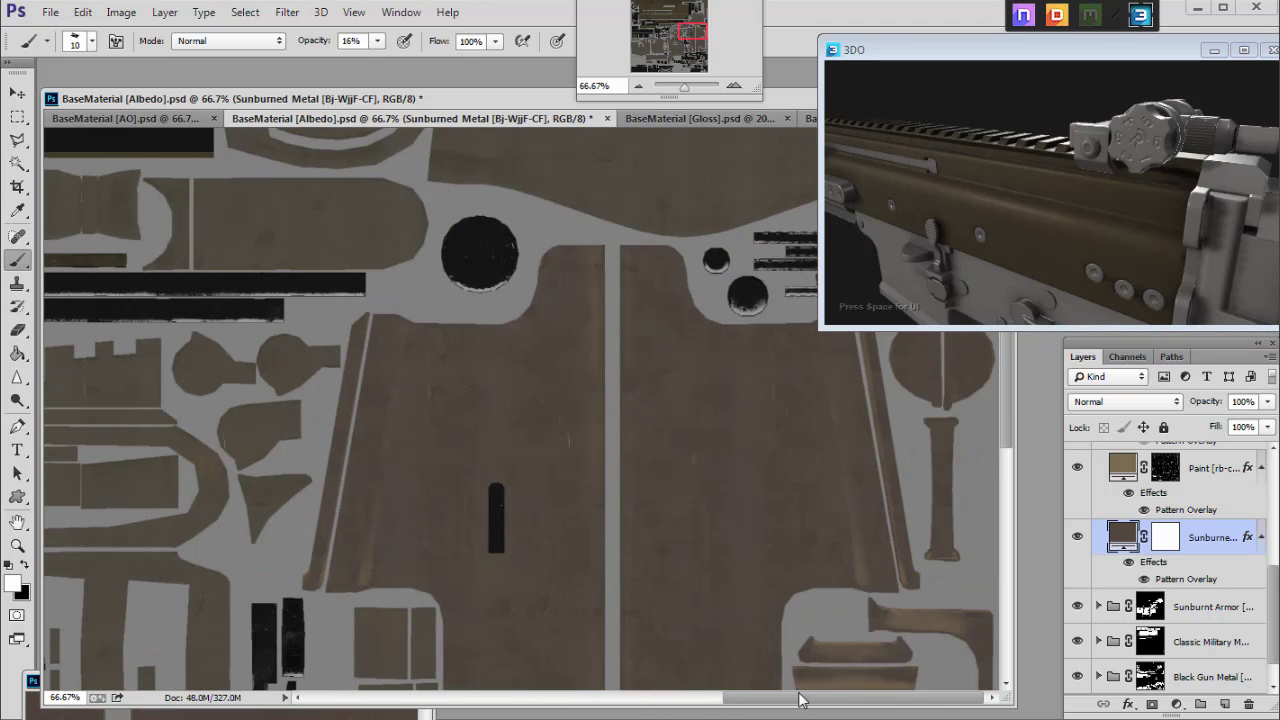
# Step: Recolour the upper Sunburnt Armor group's Paint layer to the muted brown #584f42
pyautogui.moveTo(1008, 437); pyautogui.dragTo(994, 530)
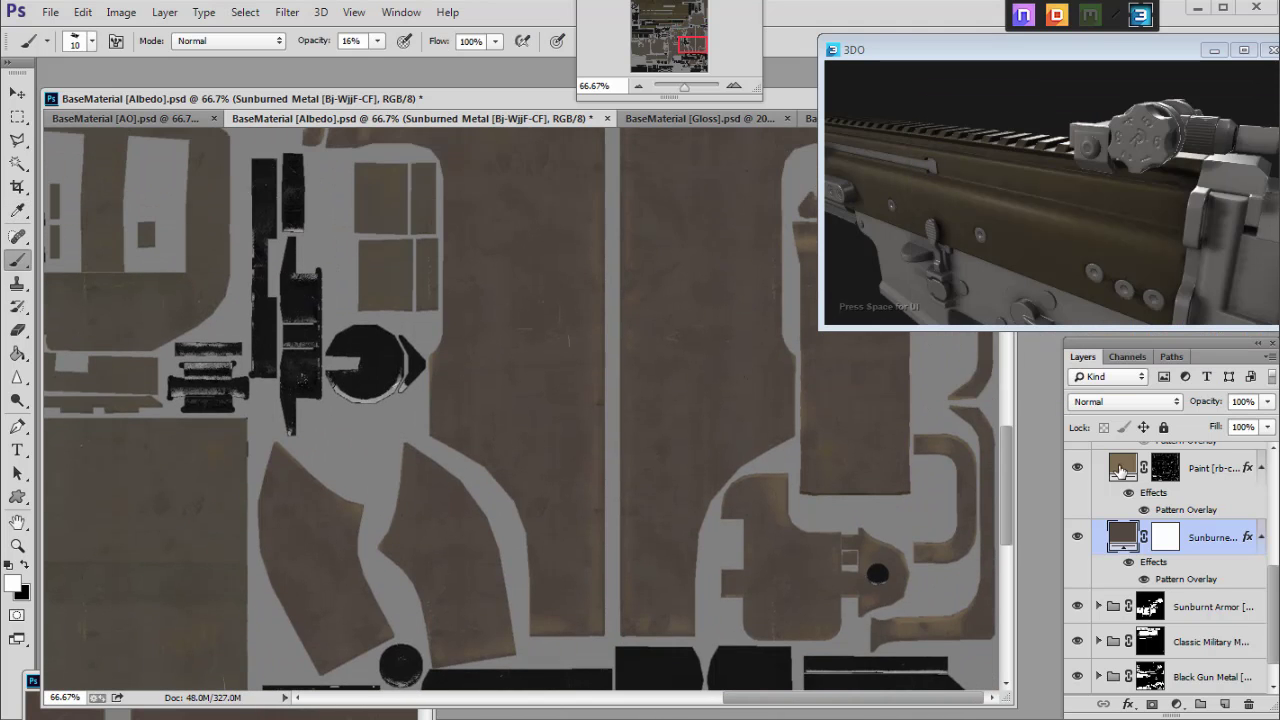
pyautogui.doubleClick(1122, 467)
pyautogui.moveTo(993, 278)
pyautogui.mouseDown()
pyautogui.moveTo(986, 286)
pyautogui.moveTo(1006, 291)
pyautogui.moveTo(1004, 280)
pyautogui.mouseUp()
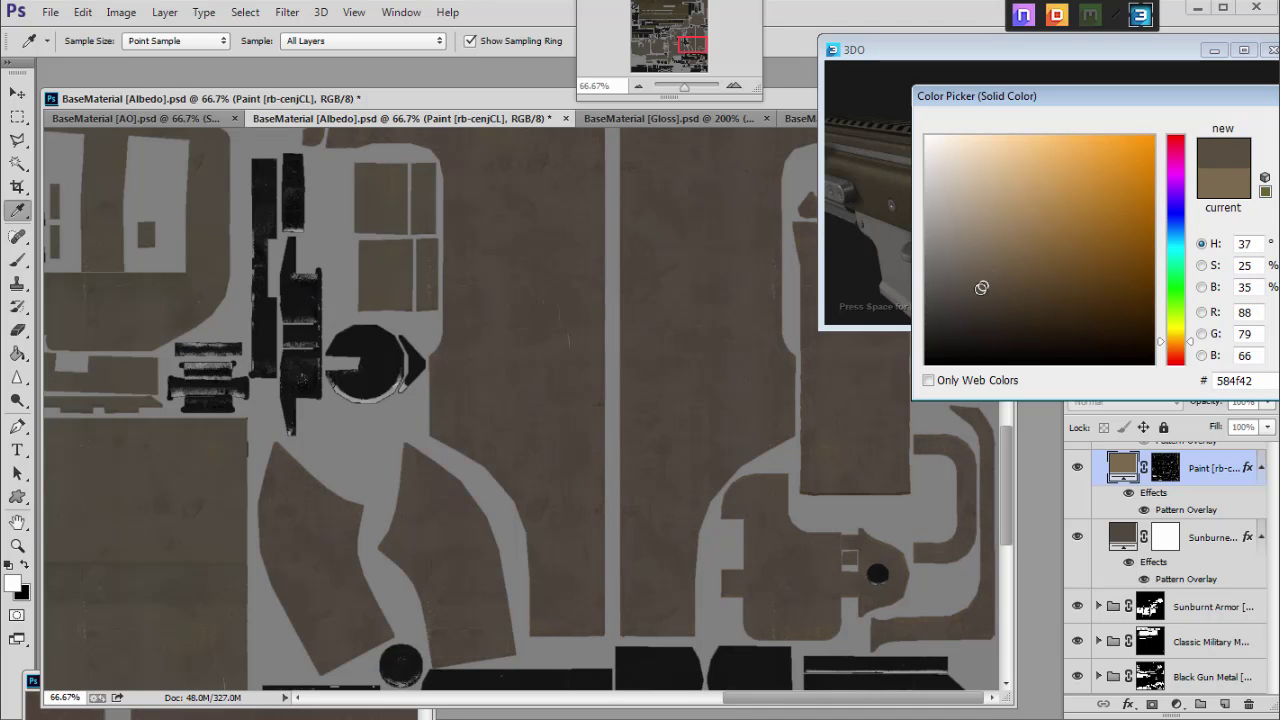
pyautogui.press('Return')
pyautogui.press('b')
# Step: Save the albedo document and re-render it in DDO, inspecting the updated receiver around the trigger in the 3DO preview
pyautogui.moveTo(1008, 430); pyautogui.dragTo(1007, 343)
pyautogui.click(637, 86)
pyautogui.moveTo(688, 36); pyautogui.dragTo(697, 33)
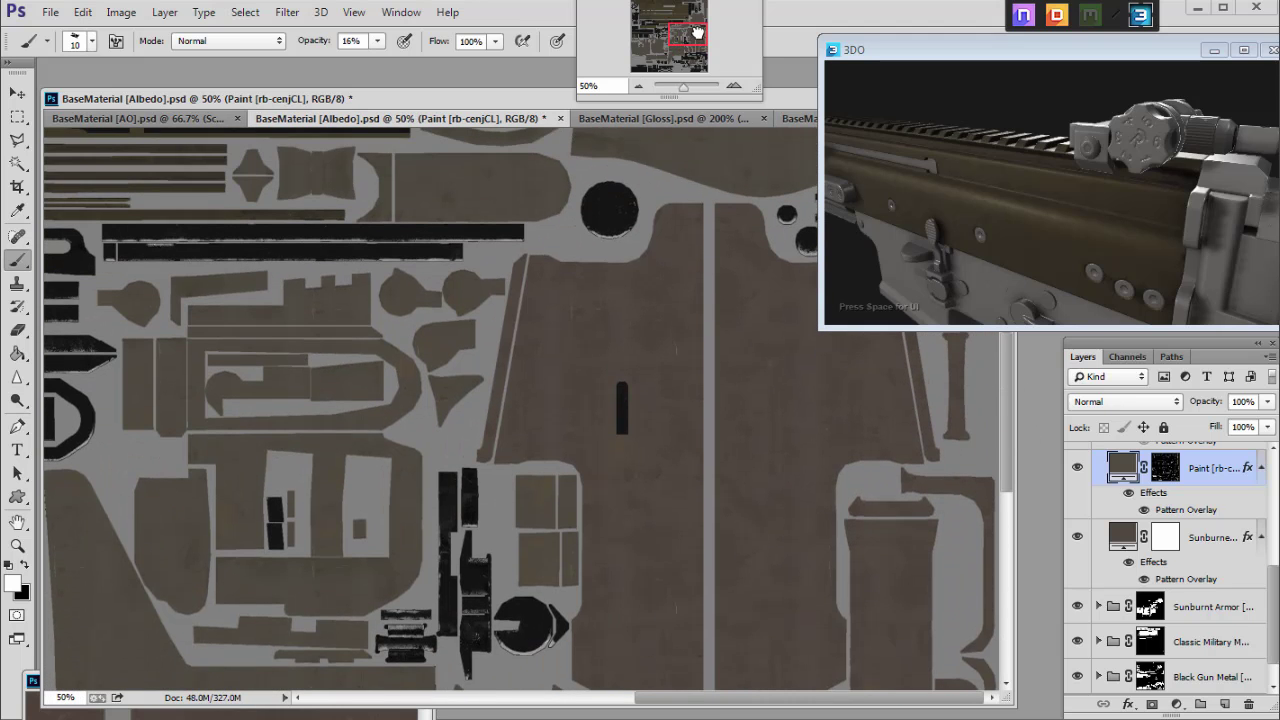
pyautogui.scroll(3, 906, 525)
pyautogui.scroll(4, 1193, 560)
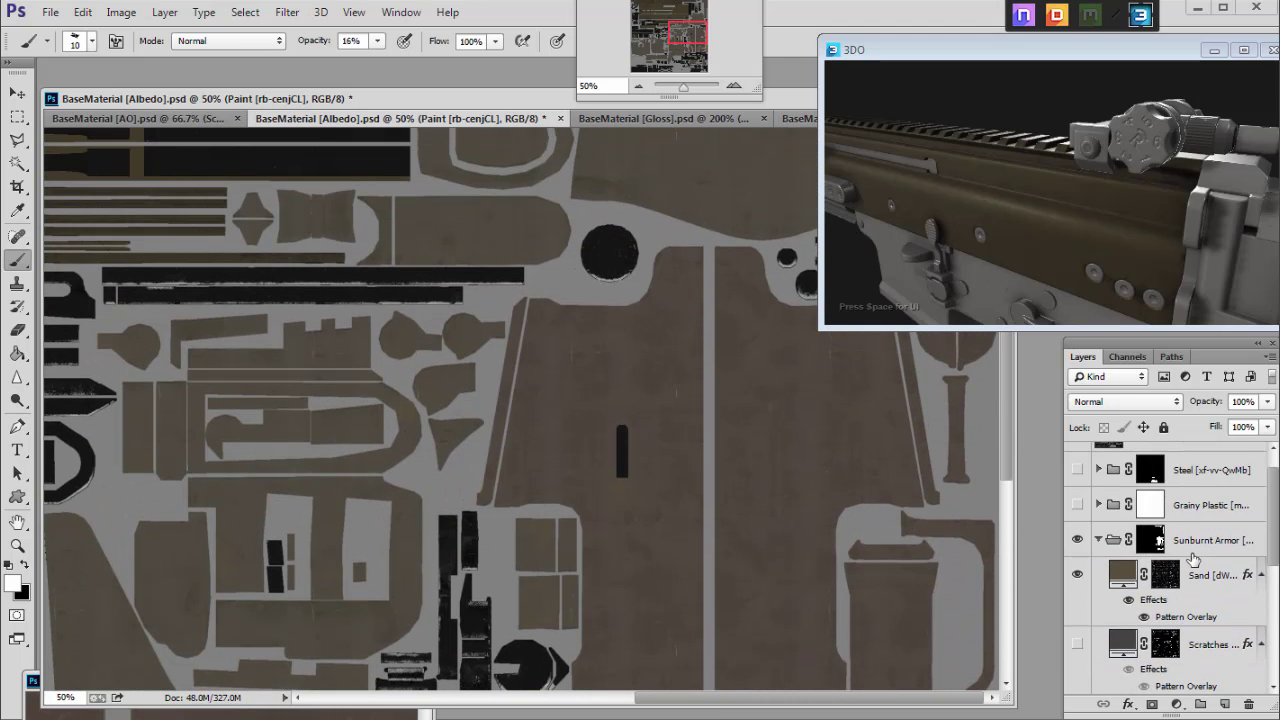
pyautogui.scroll(1, 1193, 563)
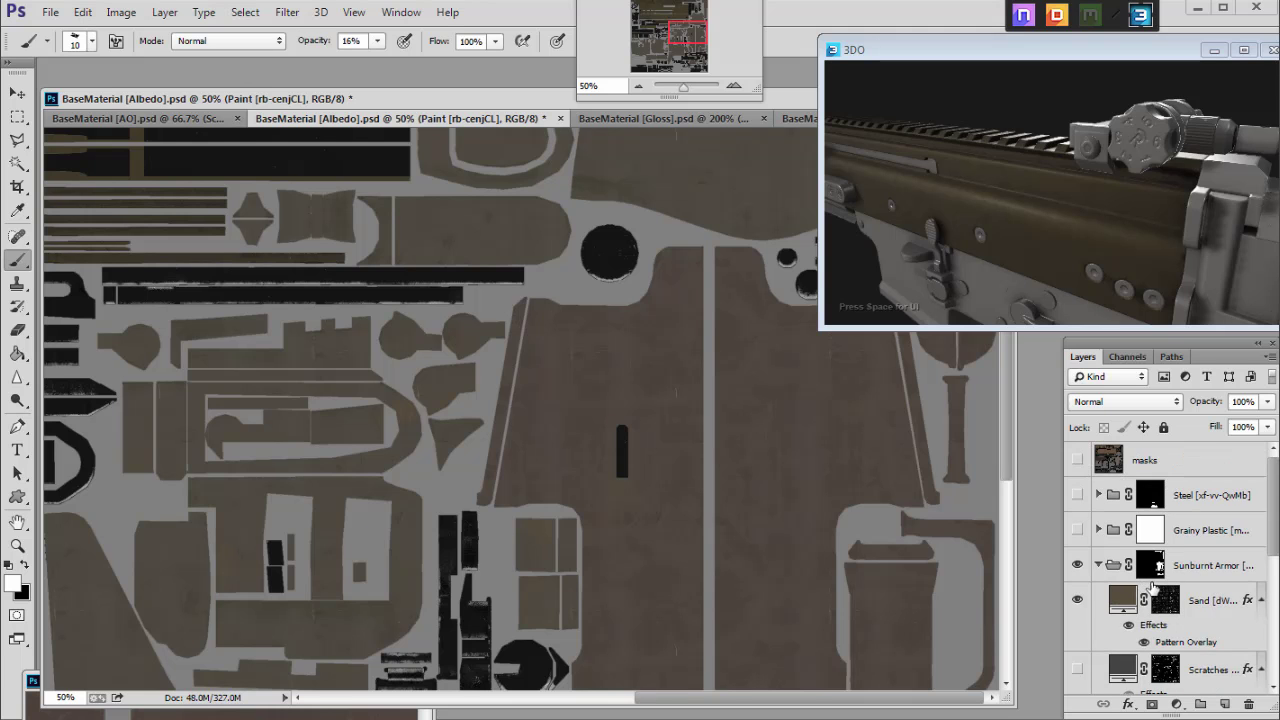
pyautogui.moveTo(557, 99); pyautogui.dragTo(557, 86)
pyautogui.hotkey('ctrl', 's')
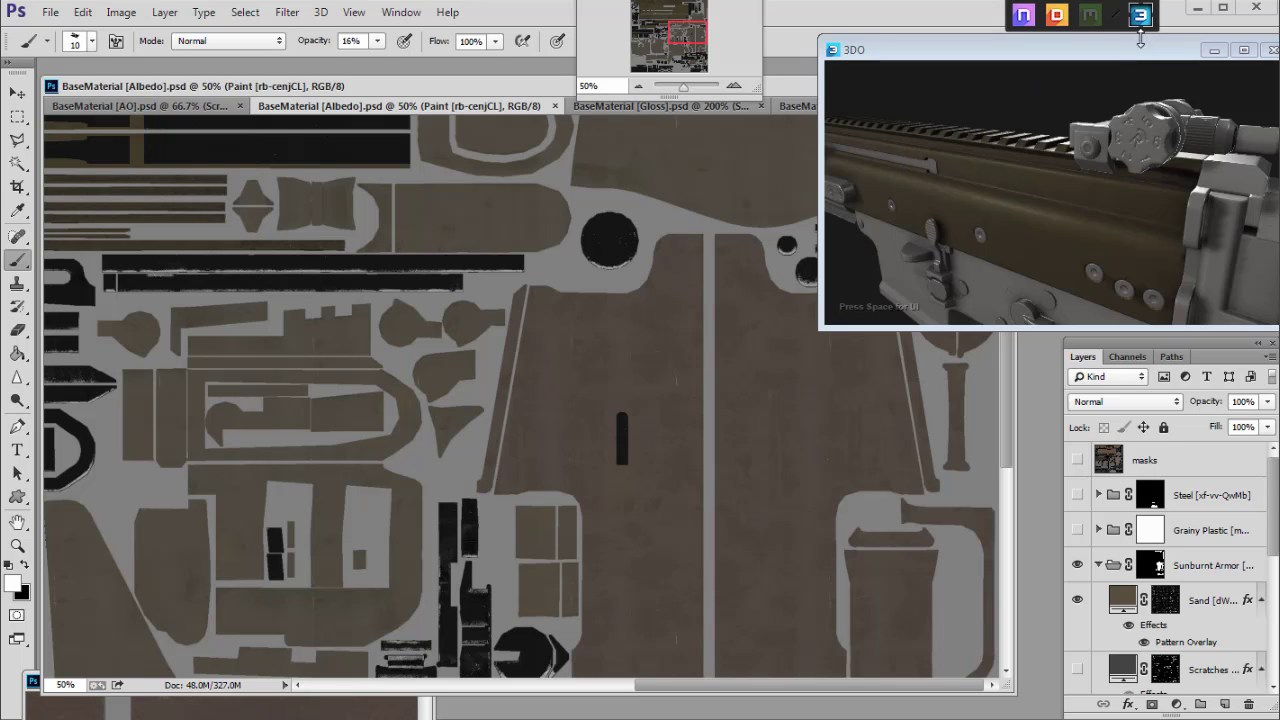
pyautogui.click(1057, 18)
pyautogui.click(713, 376)
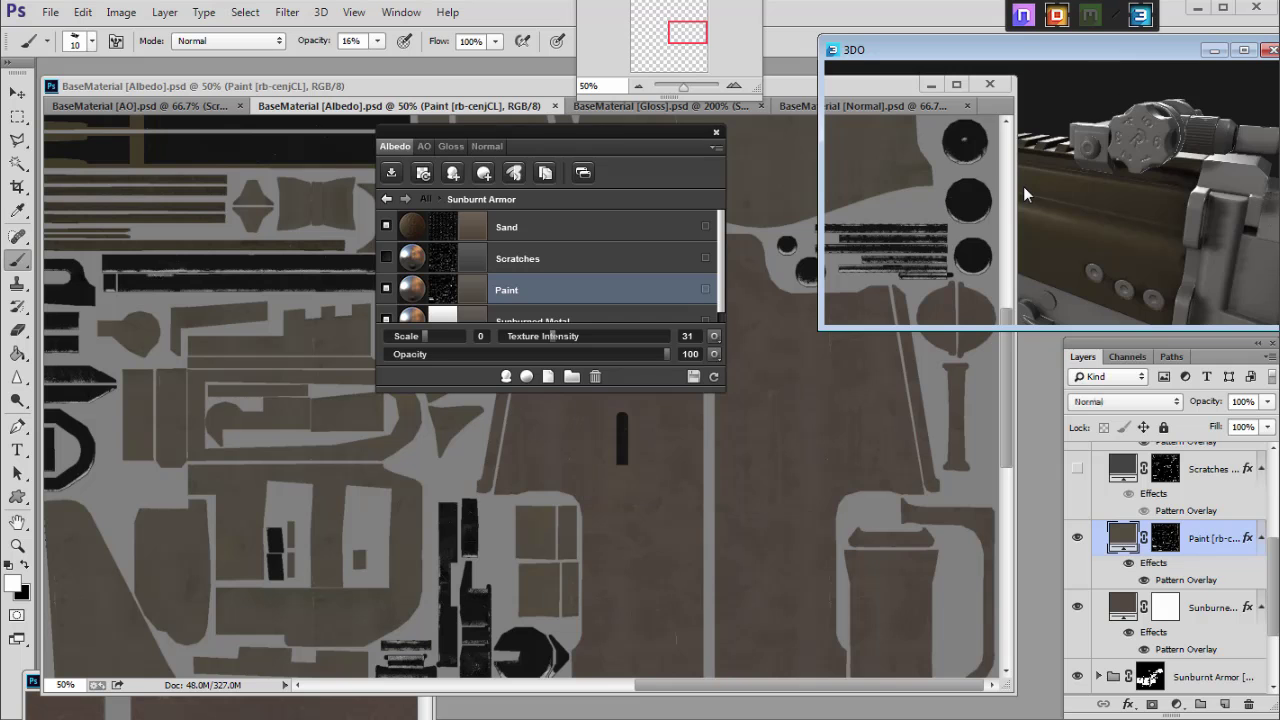
pyautogui.moveTo(1065, 152); pyautogui.dragTo(1071, 180)
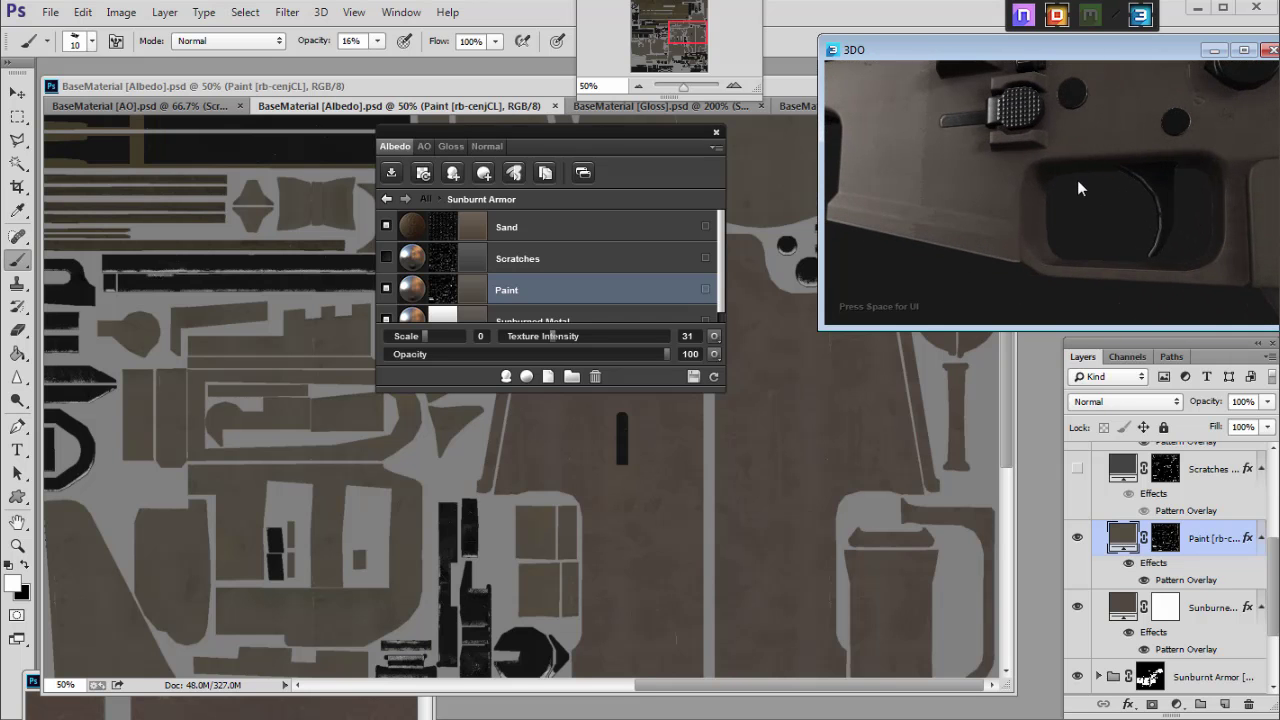
# Step: Switch to the Gloss document, close the DDO panel and frame the large receiver pieces at 66.67% zoom
pyautogui.click(604, 106)
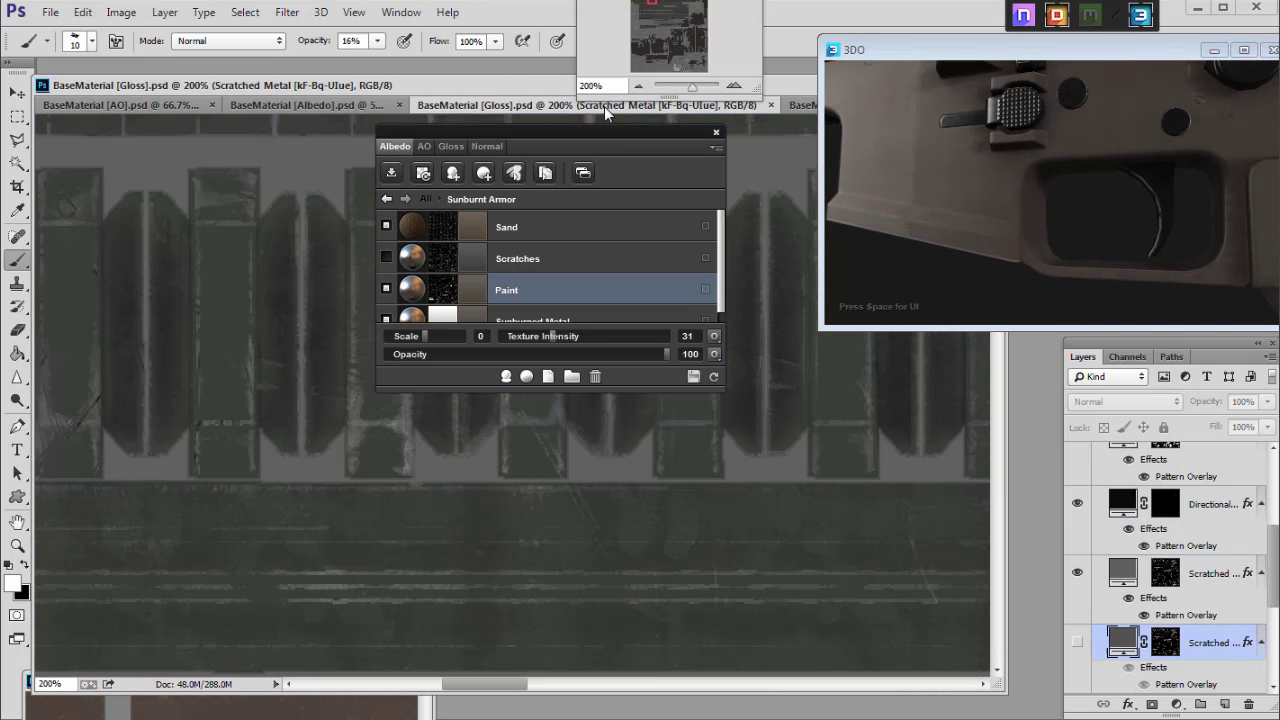
pyautogui.click(716, 132)
pyautogui.moveTo(790, 86); pyautogui.dragTo(770, 89)
pyautogui.moveTo(661, 22); pyautogui.dragTo(672, 16)
pyautogui.moveTo(690, 88); pyautogui.dragTo(682, 89)
pyautogui.moveTo(675, 32)
pyautogui.mouseDown()
pyautogui.moveTo(694, 53)
pyautogui.moveTo(697, 31)
pyautogui.mouseUp()
pyautogui.doubleClick(735, 87)
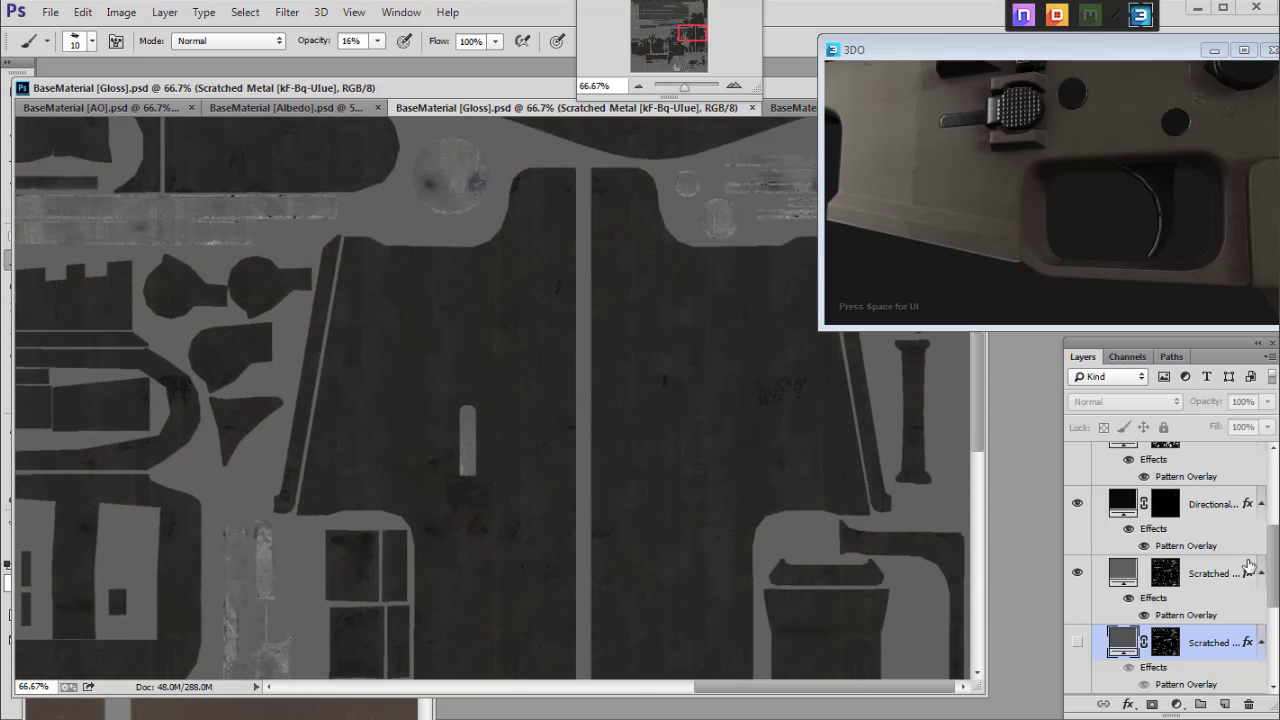
pyautogui.moveTo(1277, 573); pyautogui.dragTo(1276, 574)
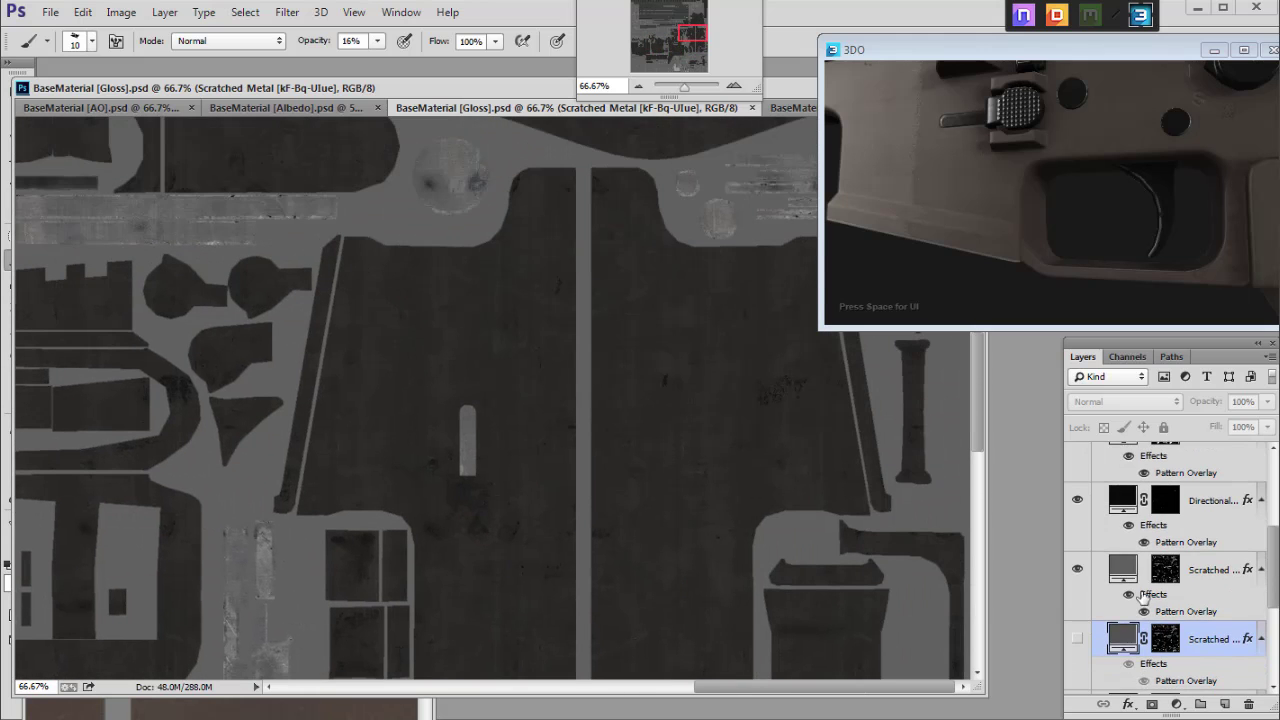
# Step: Identify the gloss document's upper Sunburnt Armor group by toggling its visibility, and expand it down to its Sunburned Metal layer
pyautogui.scroll(3, 1143, 596)
pyautogui.click(1099, 570)
pyautogui.click(1078, 530)
pyautogui.click(1079, 530)
pyautogui.click(1105, 532)
pyautogui.click(1099, 530)
pyautogui.scroll(-3, 1124, 543)
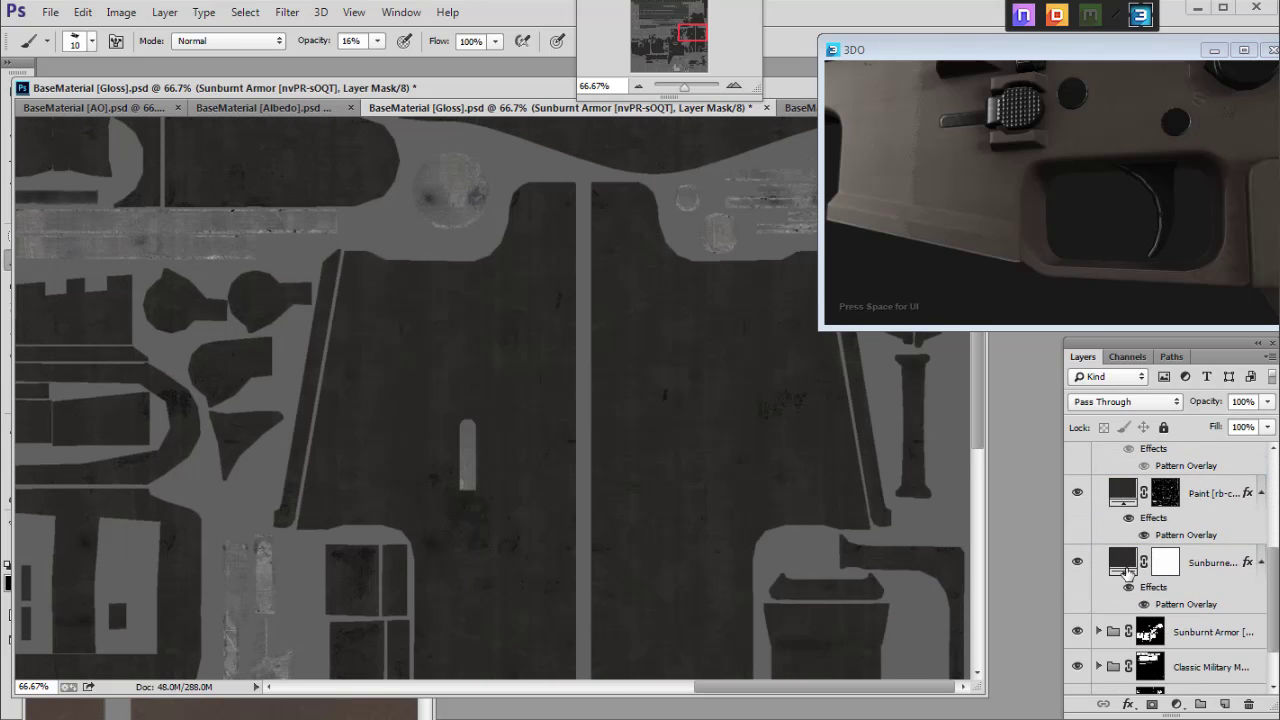
# Step: Set the Sunburned Metal layer's gloss fill in the upper Sunburnt Armor group to the neutral grey #4f4f4f
pyautogui.doubleClick(1119, 567)
pyautogui.moveTo(936, 322); pyautogui.dragTo(932, 293)
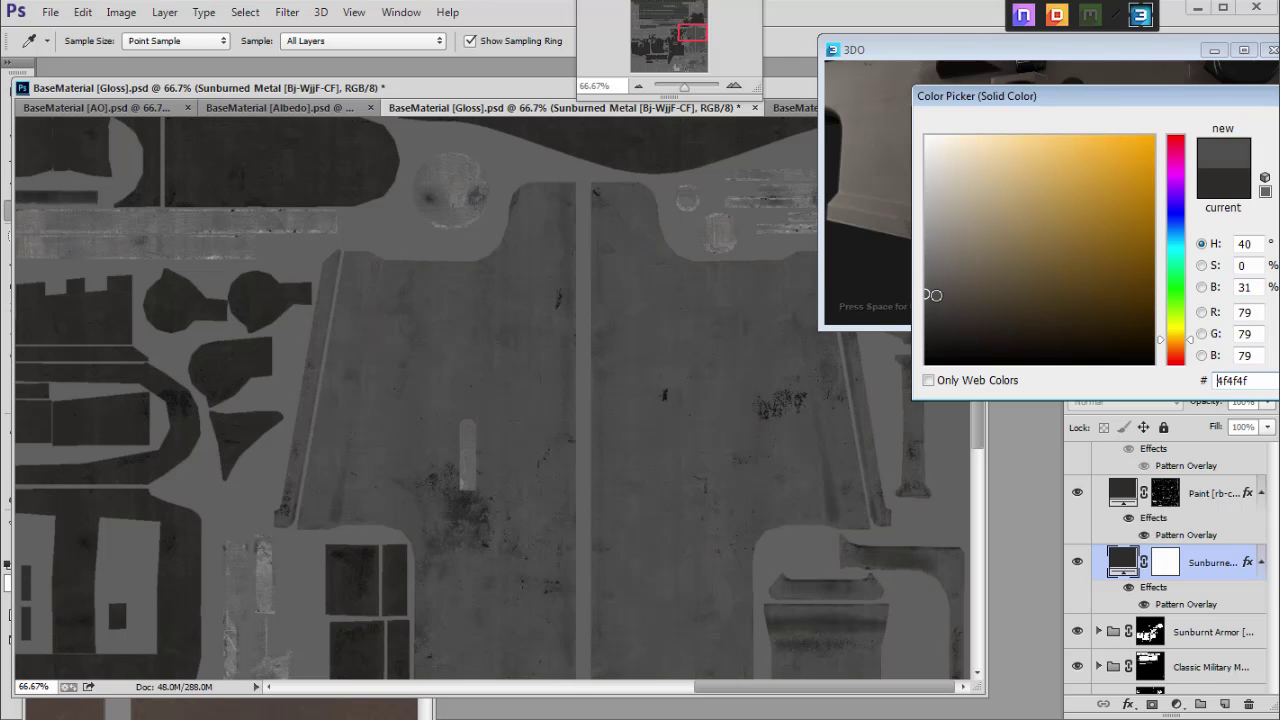
pyautogui.press('Return')
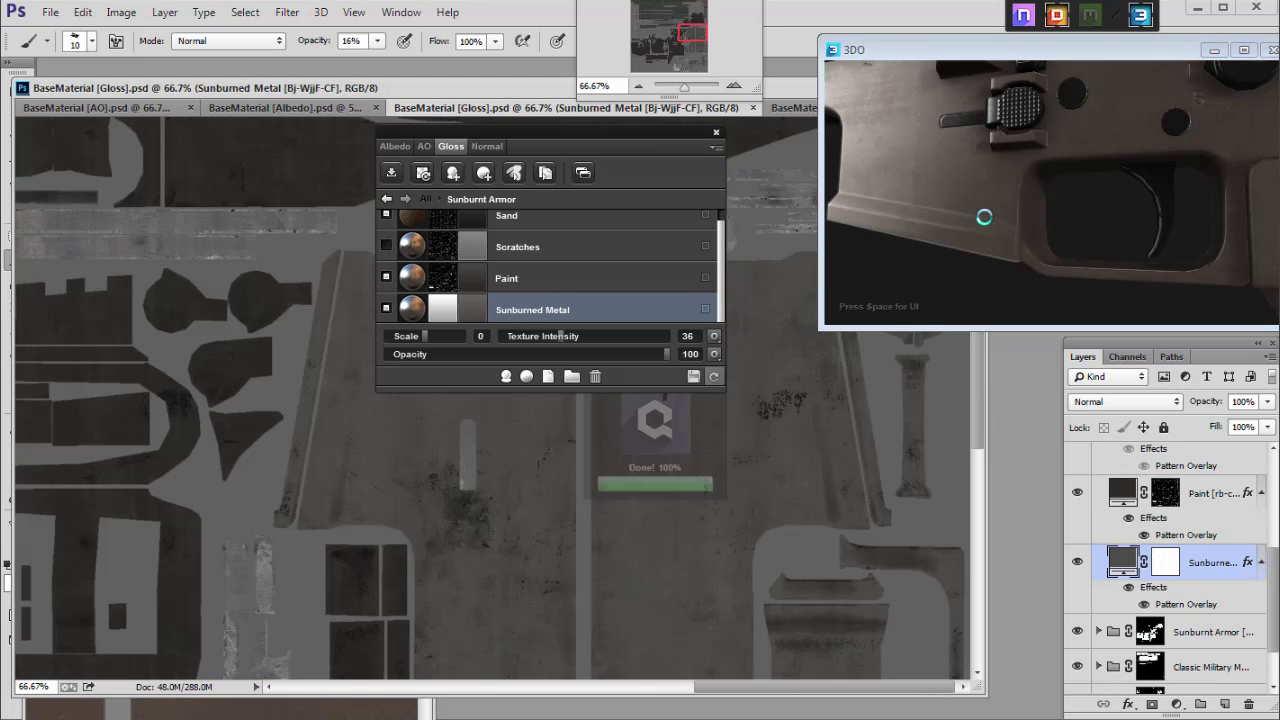
# Step: Dismiss the rasterize prompt and enlarge the 3DO preview window to examine the new gloss on the rifle
pyautogui.moveTo(984, 222); pyautogui.dragTo(1051, 176)
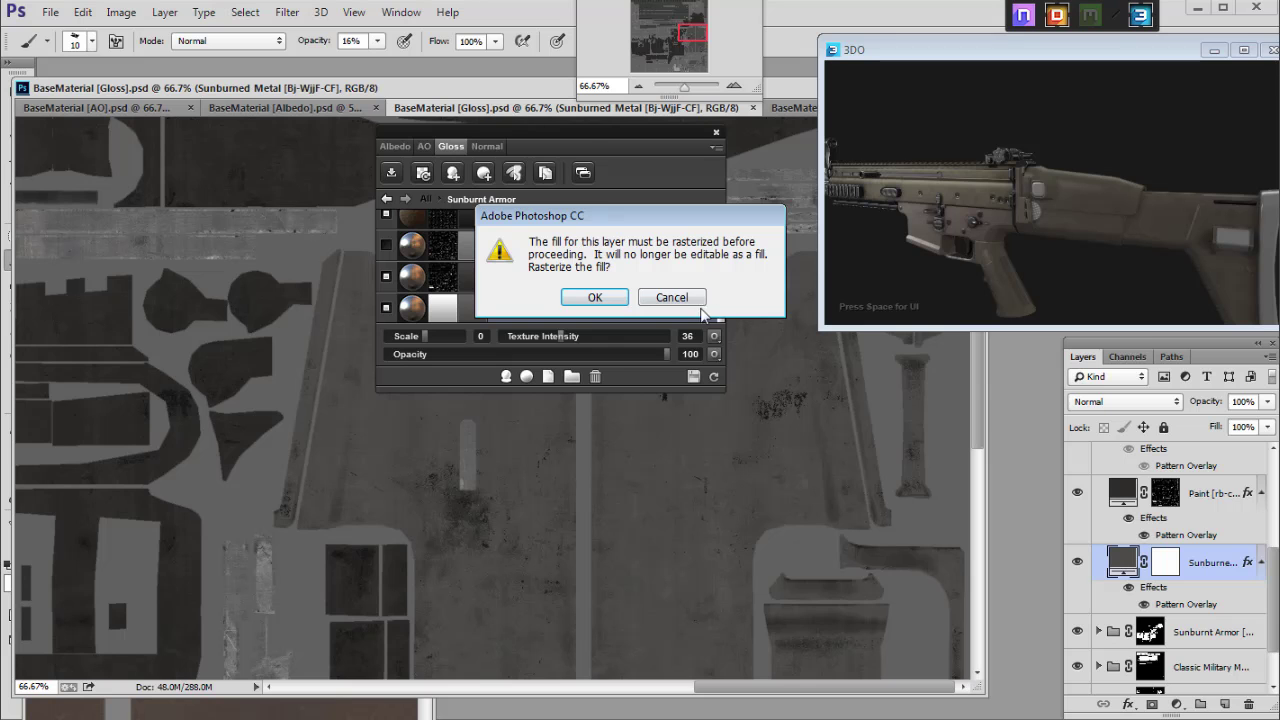
pyautogui.press('Return')
pyautogui.scroll(-3, 993, 278)
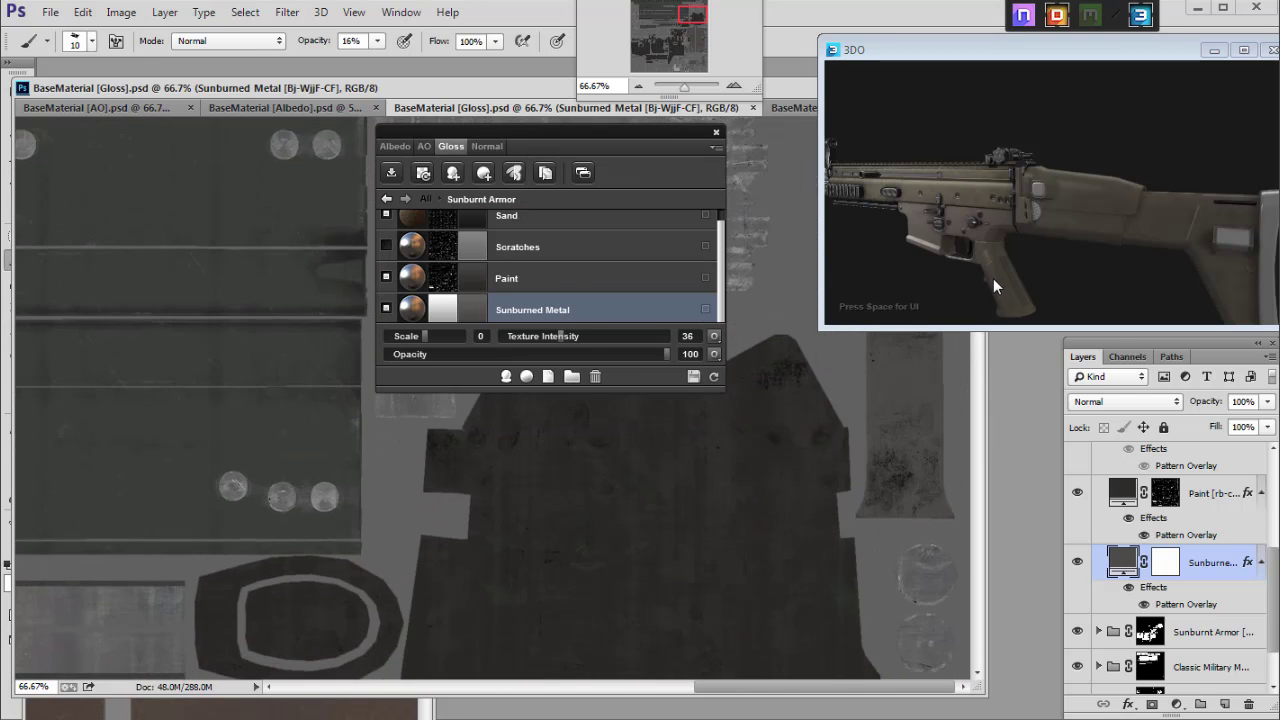
pyautogui.moveTo(776, 686)
pyautogui.mouseDown()
pyautogui.moveTo(392, 636)
pyautogui.moveTo(780, 672)
pyautogui.mouseUp()
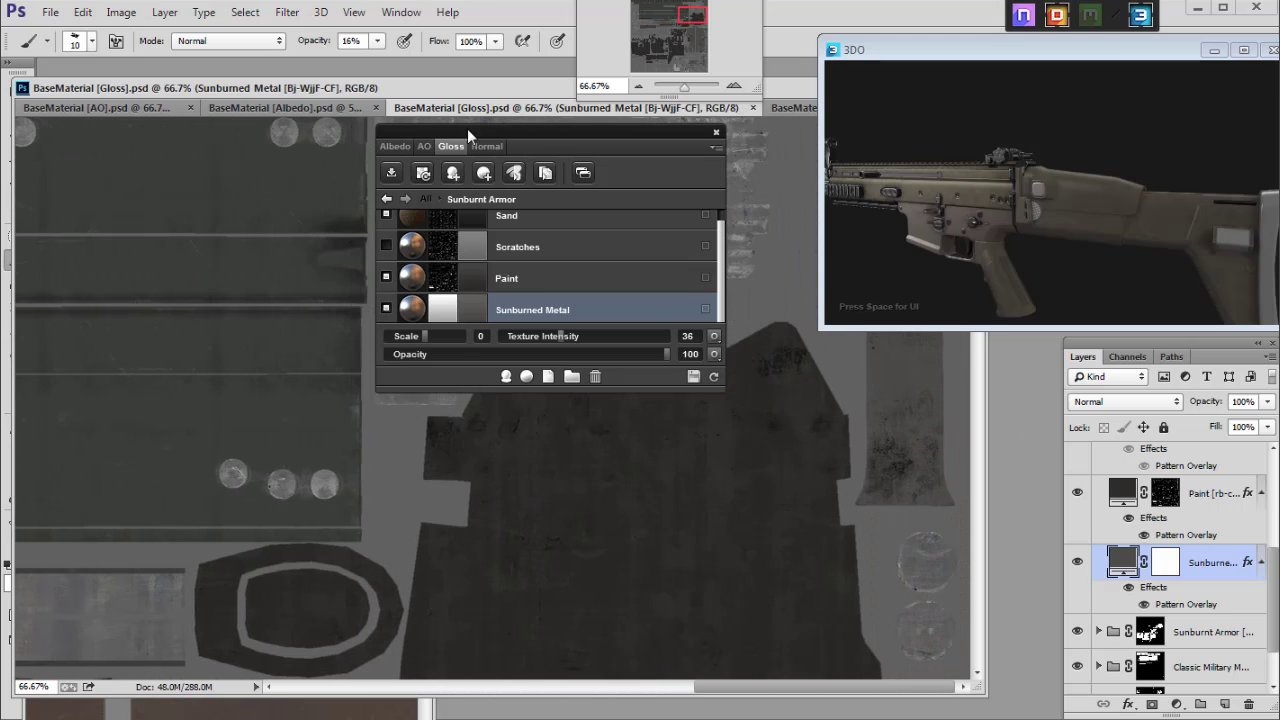
pyautogui.moveTo(449, 89); pyautogui.dragTo(453, 85)
pyautogui.scroll(1, 927, 532)
pyautogui.moveTo(1040, 270); pyautogui.dragTo(1255, 220)
pyautogui.moveTo(819, 329); pyautogui.dragTo(395, 544)
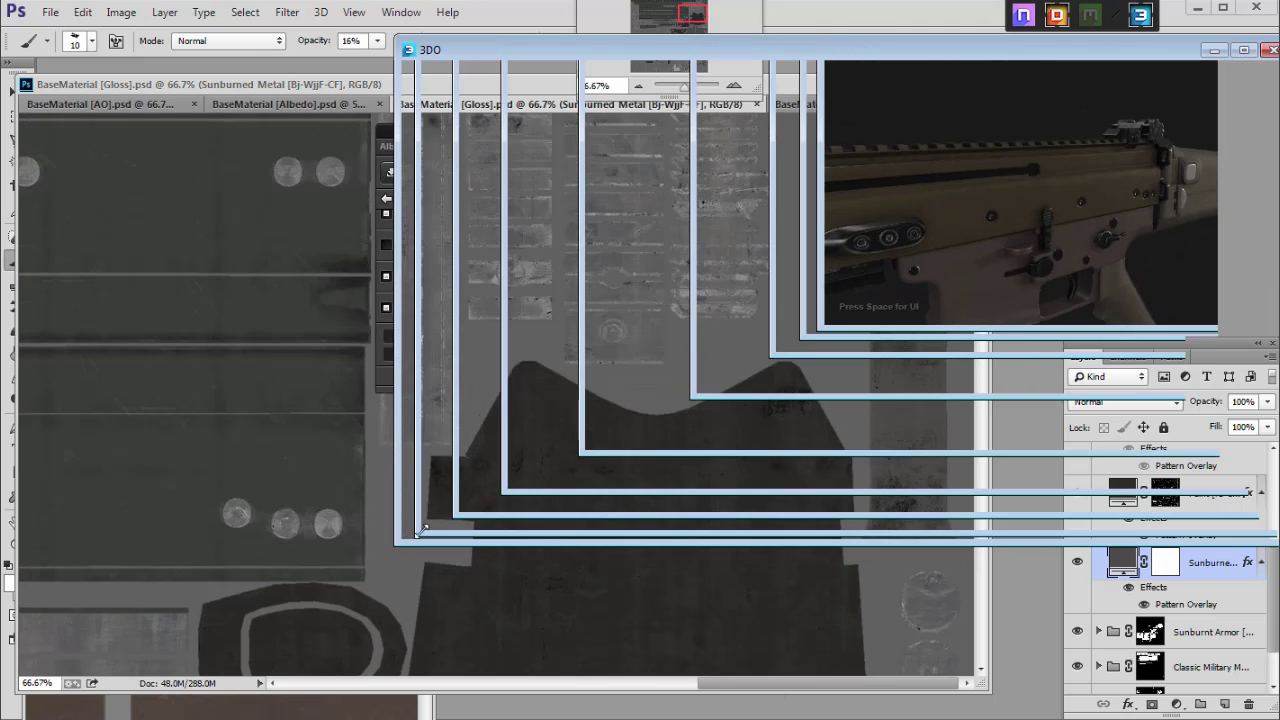
pyautogui.moveTo(784, 325); pyautogui.dragTo(880, 343)
# Step: Show the 3DO render settings and try the third and second reflection environments on the rifle
pyautogui.press('space')
pyautogui.moveTo(769, 248); pyautogui.dragTo(718, 213)
pyautogui.click(484, 174)
pyautogui.click(450, 174)
pyautogui.moveTo(600, 218); pyautogui.dragTo(670, 202)
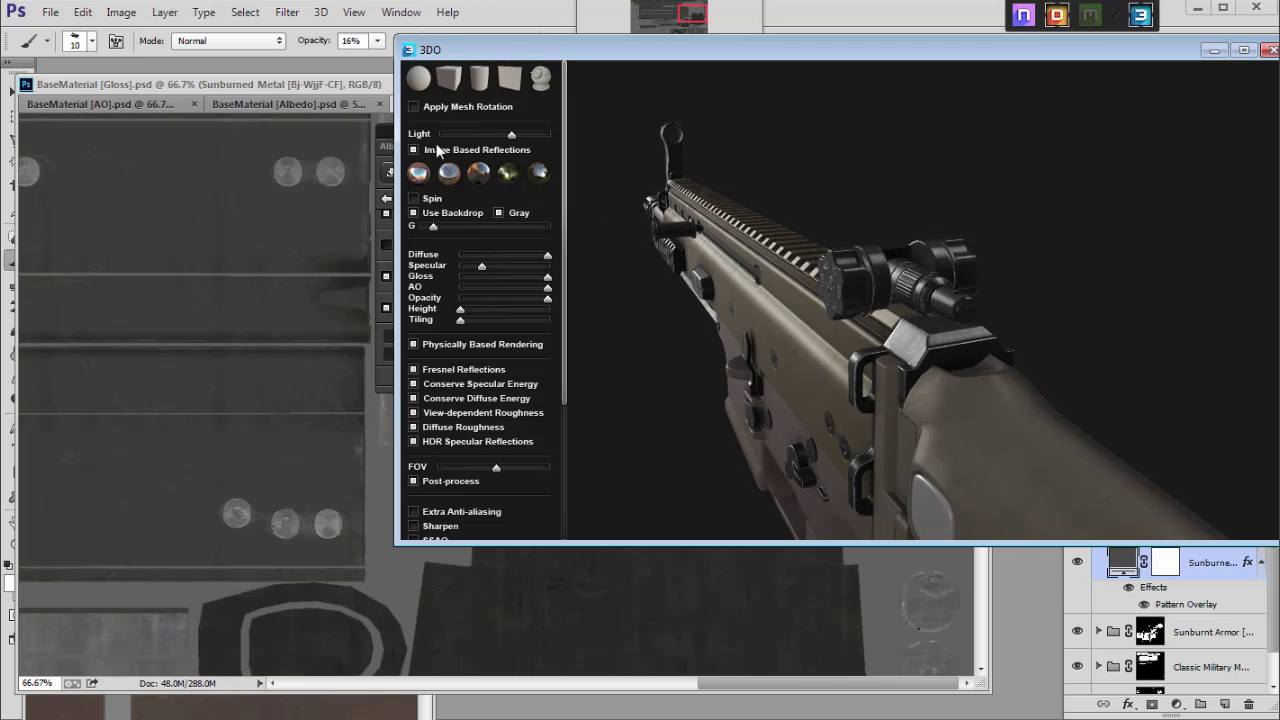
# Step: Disable the gray option and the solid backdrop in the 3DO settings so the environment image fills the background
pyautogui.click(413, 211)
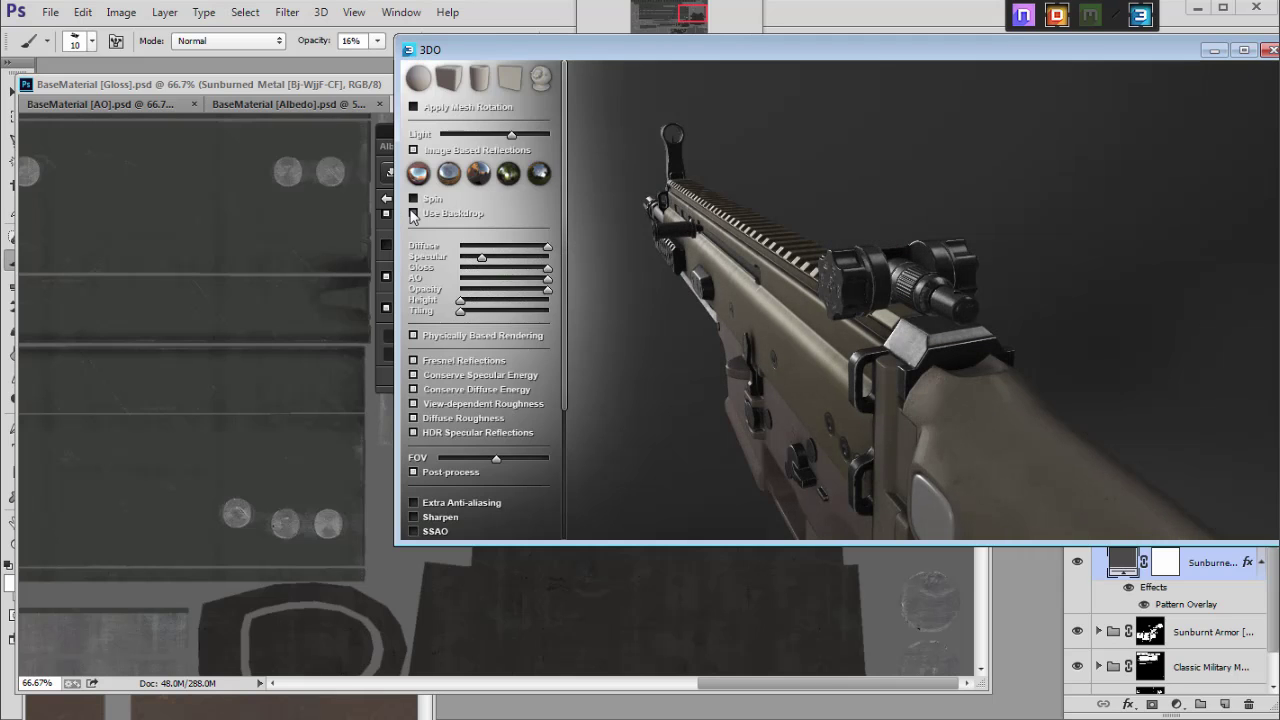
pyautogui.click(499, 213)
pyautogui.moveTo(709, 278); pyautogui.dragTo(700, 244)
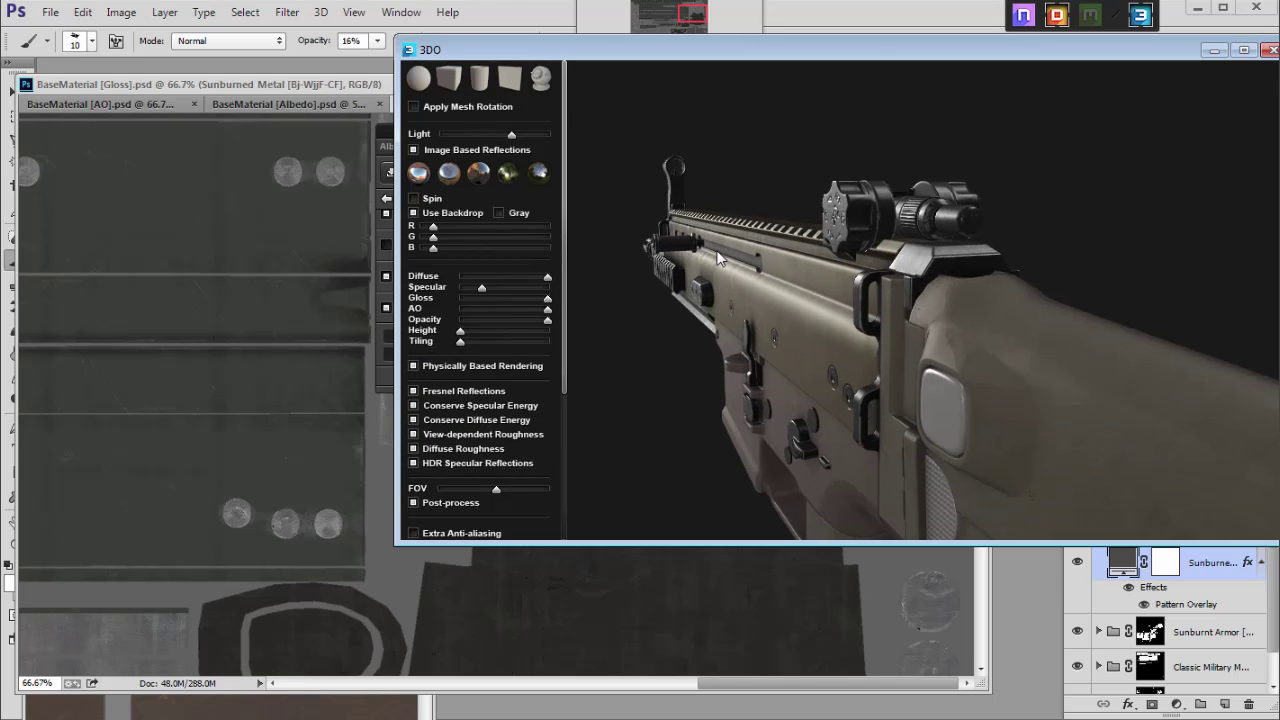
pyautogui.click(413, 213)
pyautogui.moveTo(757, 274); pyautogui.dragTo(752, 283)
pyautogui.click(413, 213)
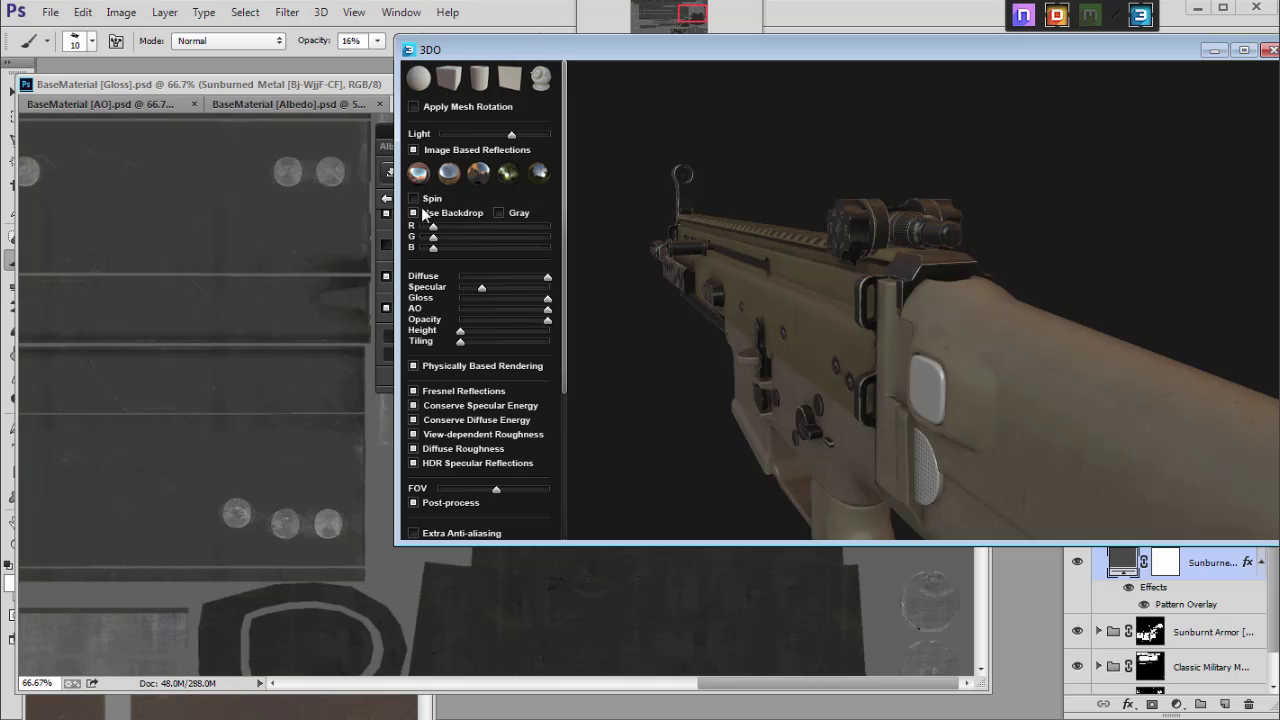
pyautogui.click(414, 212)
# Step: Examine the rifle's handguard, rails and receiver in the 3DO preview from several angles and distances
pyautogui.moveTo(873, 302); pyautogui.dragTo(944, 228)
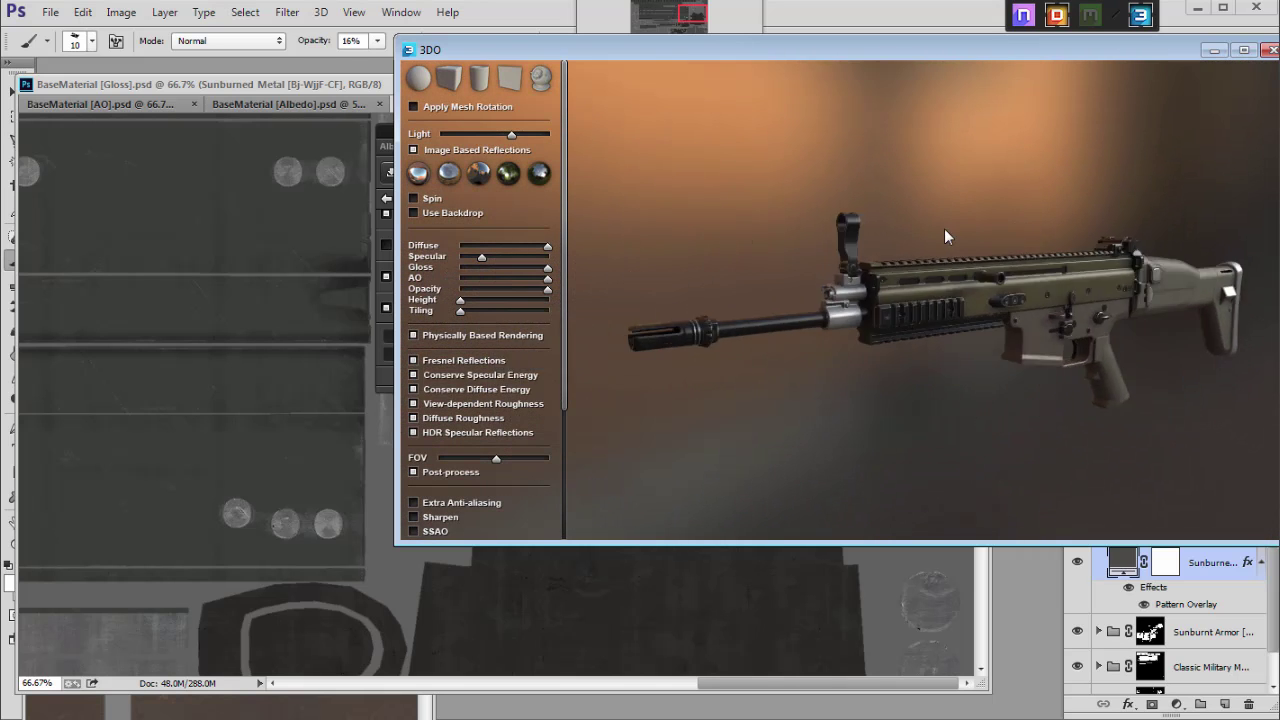
pyautogui.scroll(6, 943, 277)
pyautogui.moveTo(1009, 283); pyautogui.dragTo(748, 280)
pyautogui.scroll(-5, 748, 280)
pyautogui.moveTo(966, 252); pyautogui.dragTo(811, 333)
pyautogui.scroll(4, 872, 295)
pyautogui.scroll(4, 894, 391)
pyautogui.scroll(-5, 825, 345)
pyautogui.scroll(6, 869, 332)
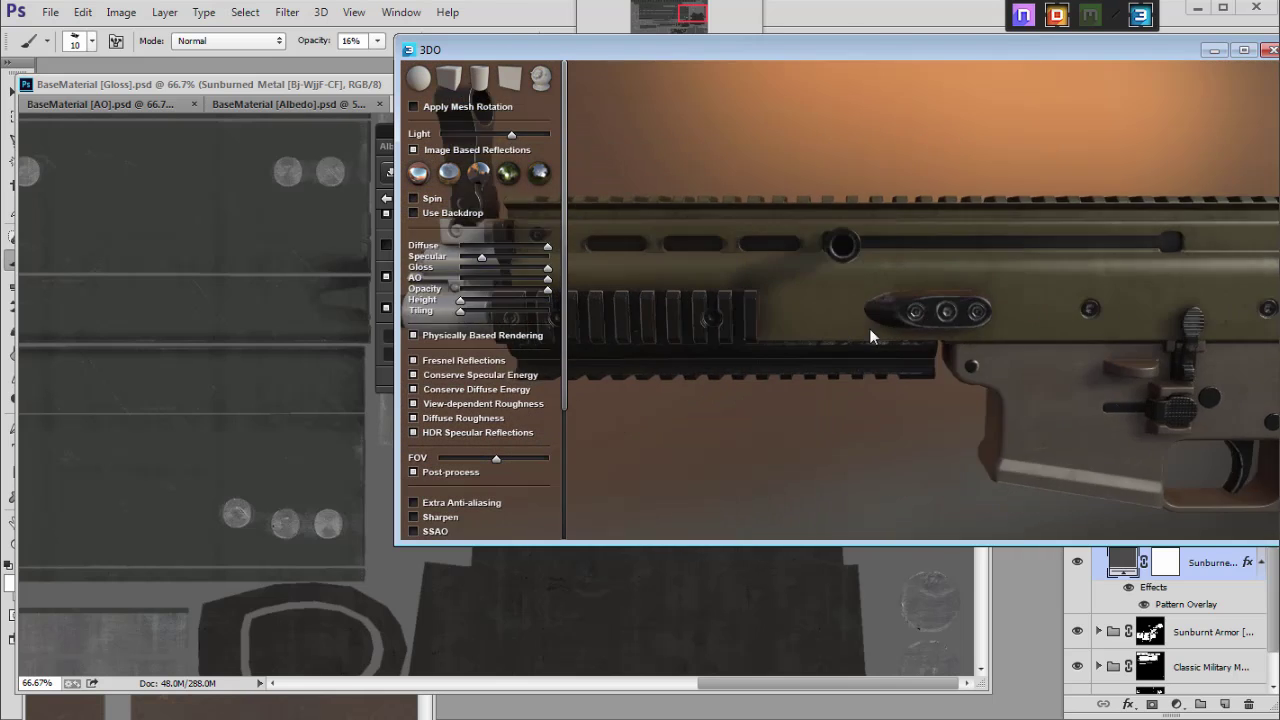
pyautogui.scroll(-6, 903, 404)
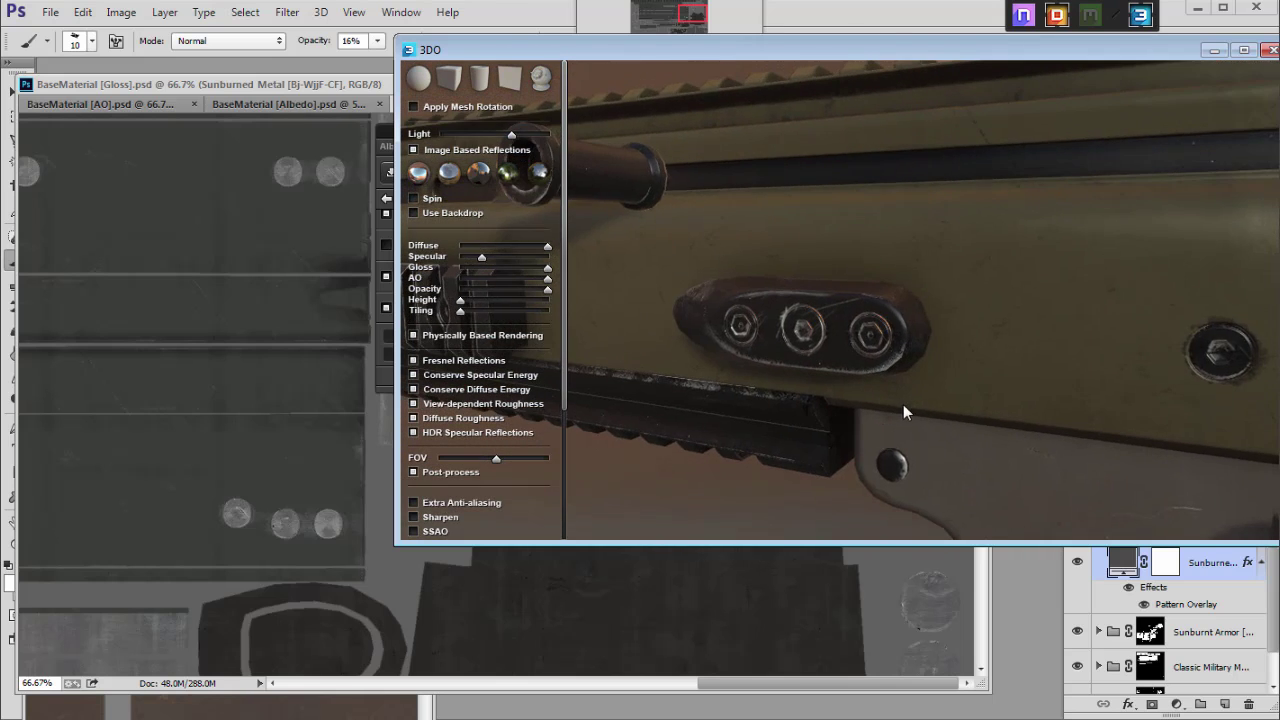
pyautogui.moveTo(911, 403); pyautogui.dragTo(778, 267)
pyautogui.scroll(5, 778, 267)
pyautogui.scroll(-6, 765, 208)
pyautogui.moveTo(765, 208); pyautogui.dragTo(905, 282)
pyautogui.scroll(5, 981, 224)
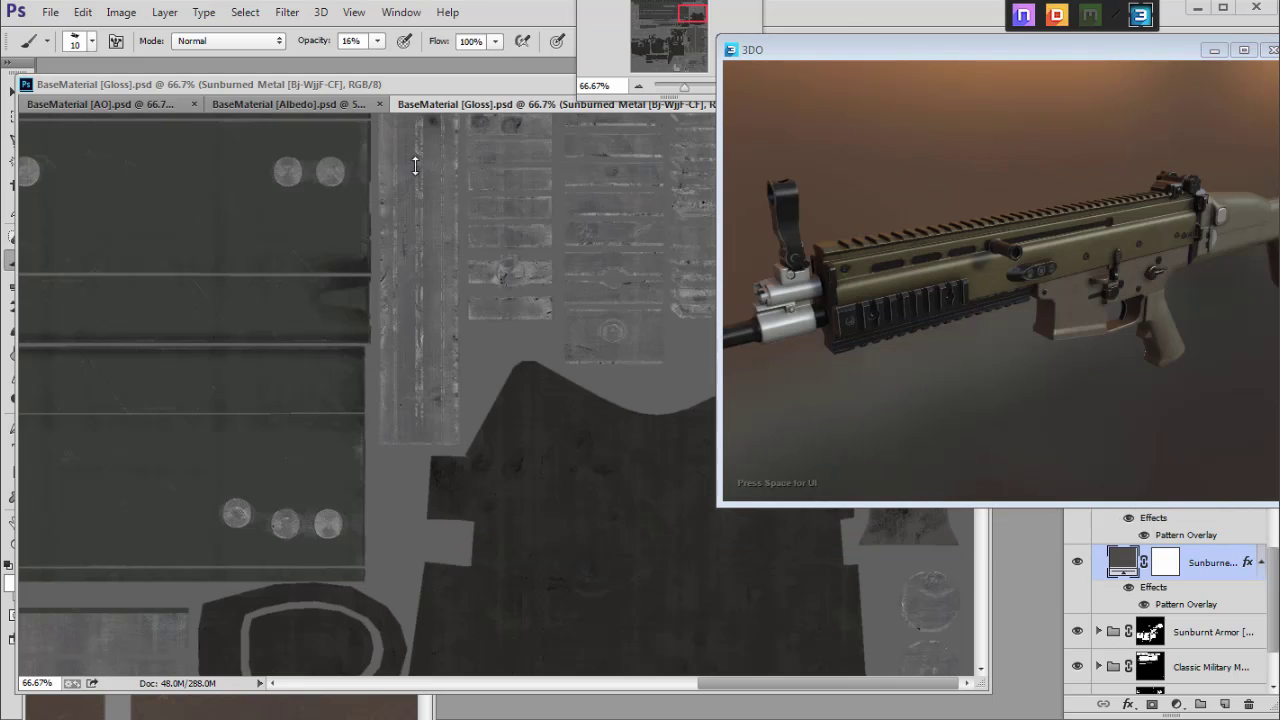
# Step: Switch to the Albedo document and examine the receiver and grip in the repositioned 3DO preview
pyautogui.click(325, 103)
pyautogui.click(172, 103)
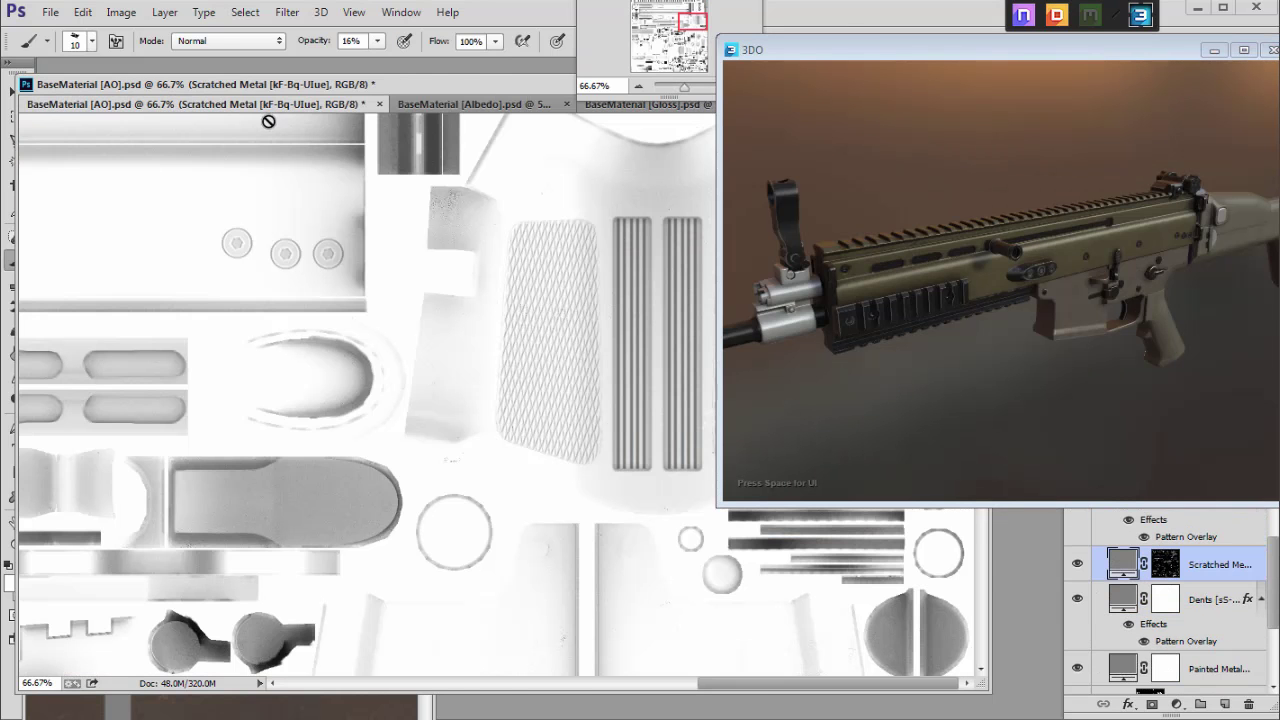
pyautogui.click(422, 101)
pyautogui.moveTo(938, 51); pyautogui.dragTo(929, 52)
pyautogui.moveTo(999, 227); pyautogui.dragTo(927, 236)
pyautogui.scroll(4, 1064, 281)
pyautogui.moveTo(1064, 281); pyautogui.dragTo(974, 277)
pyautogui.scroll(3, 1000, 312)
pyautogui.scroll(-4, 1057, 265)
pyautogui.scroll(-3, 918, 318)
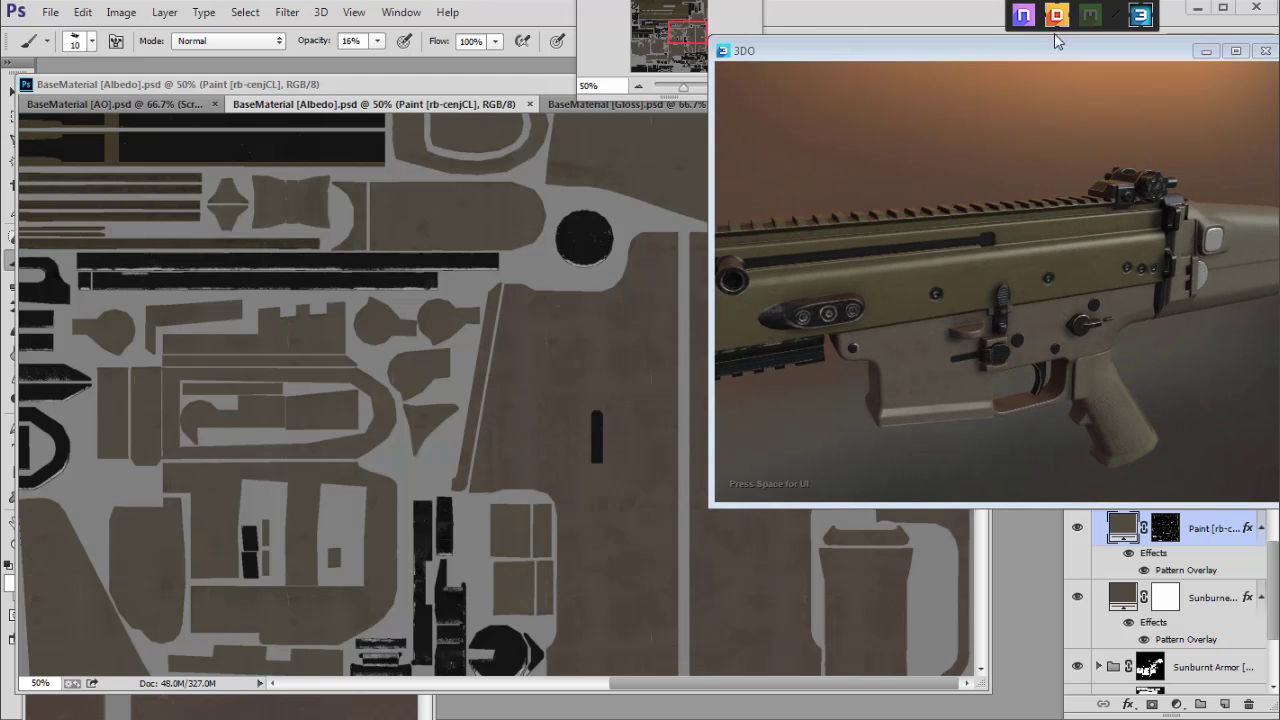
# Step: Open and enlarge the DDO layer panel, go back to all material groups and select the Steel group
pyautogui.click(1056, 15)
pyautogui.moveTo(723, 387); pyautogui.dragTo(571, 515)
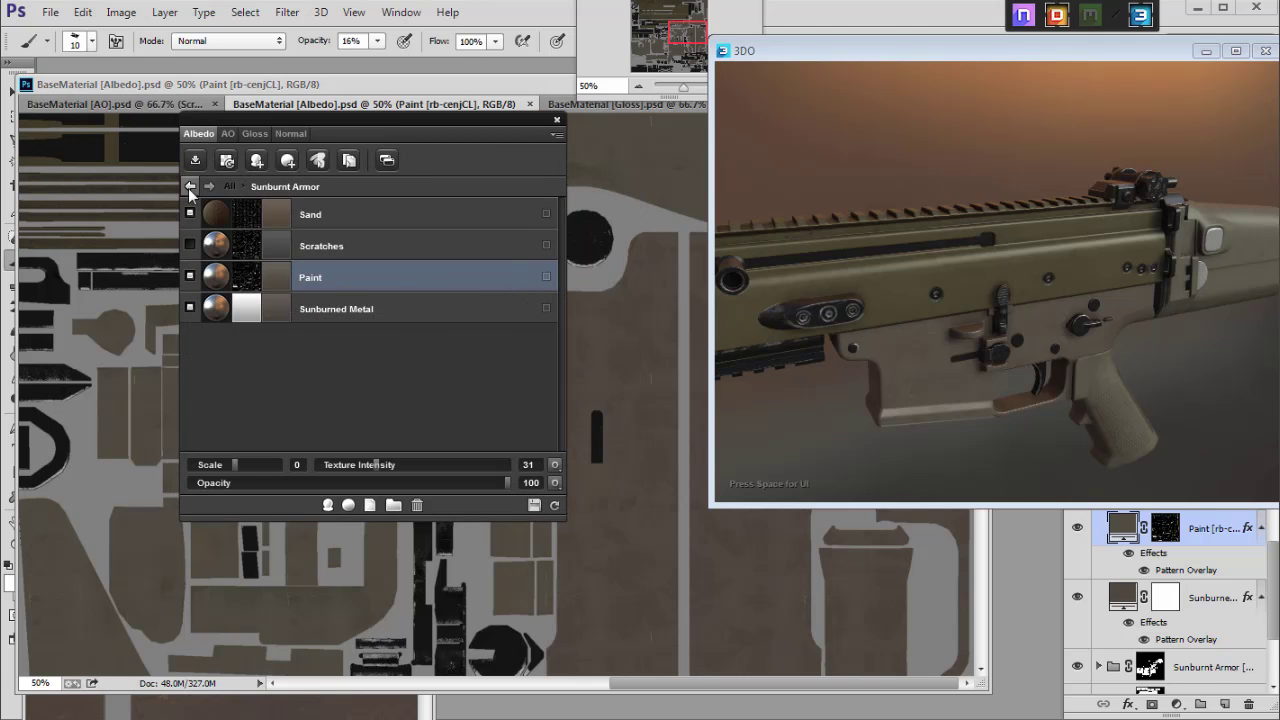
pyautogui.click(188, 188)
pyautogui.click(327, 248)
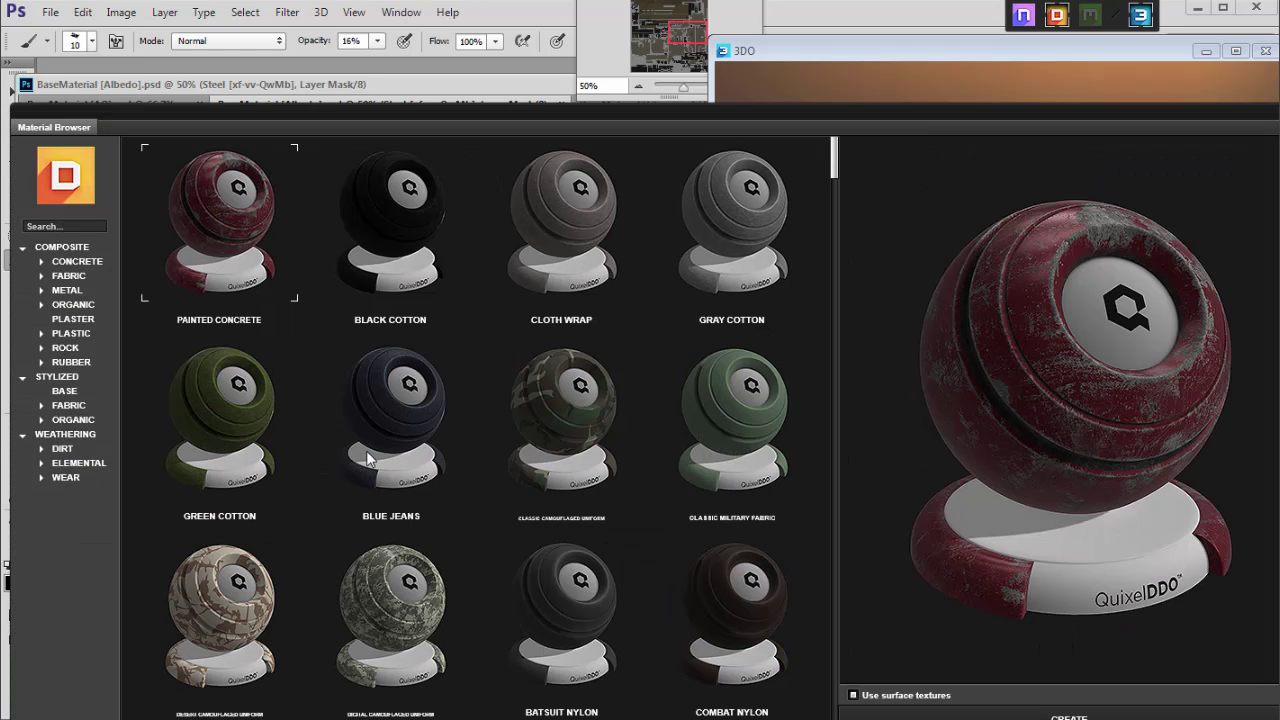
# Step: Search the Material Browser for "sand", check the Composite category and clear the search
pyautogui.write('and')
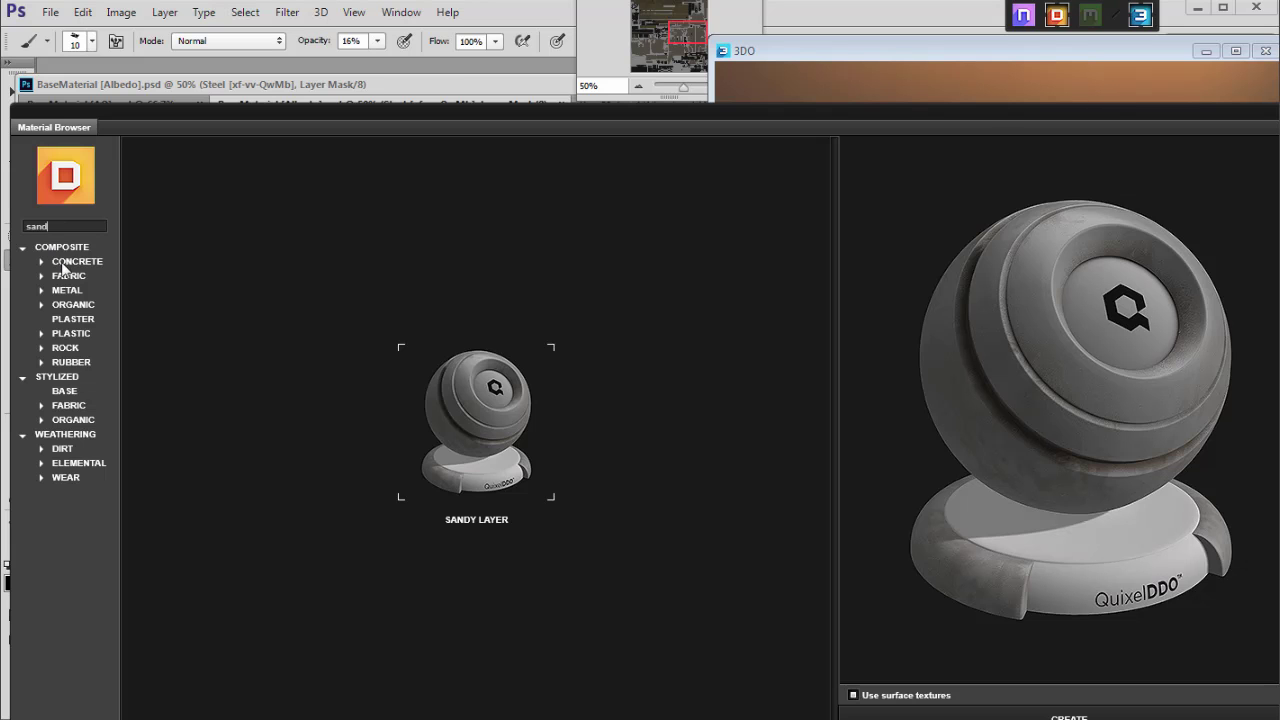
pyautogui.click(62, 250)
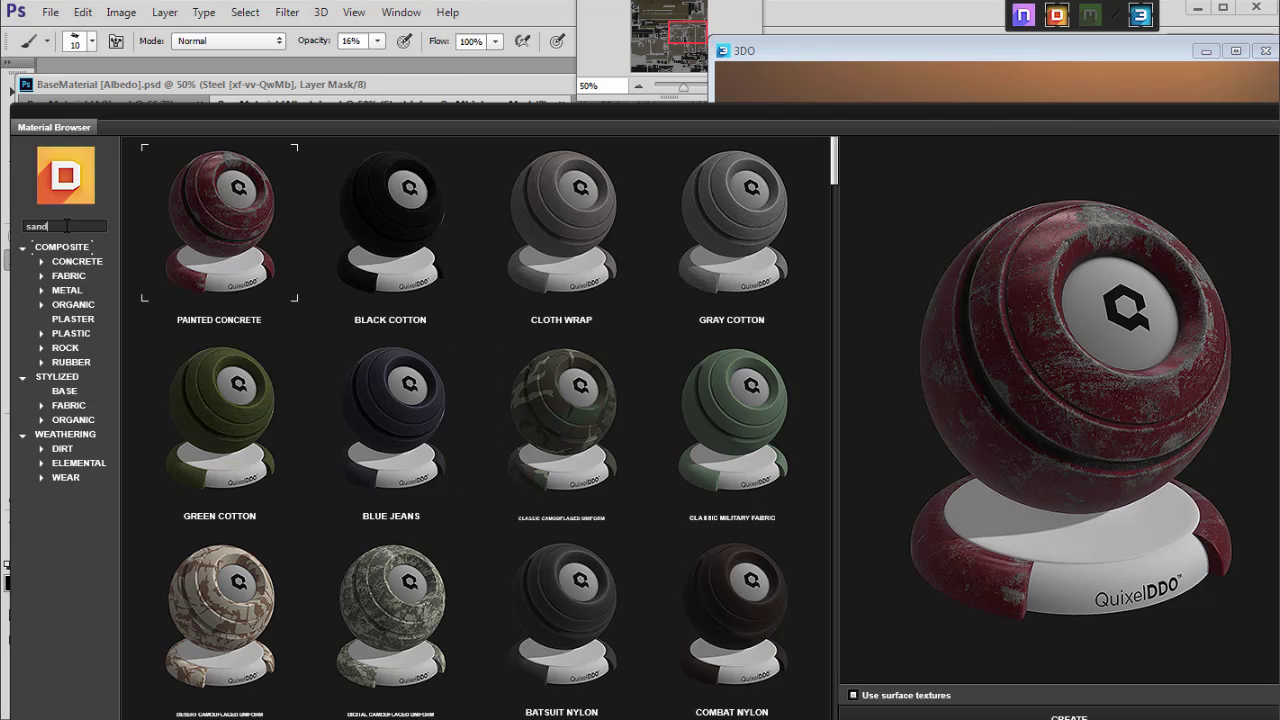
pyautogui.press('BackSpace')
pyautogui.press('BackSpace')
pyautogui.press('BackSpace')
pyautogui.press('BackSpace')
# Step: Browse the Stylized materials and the Weathering category's Dirt, Elemental and Wear materials in the Material Browser
pyautogui.click(57, 377)
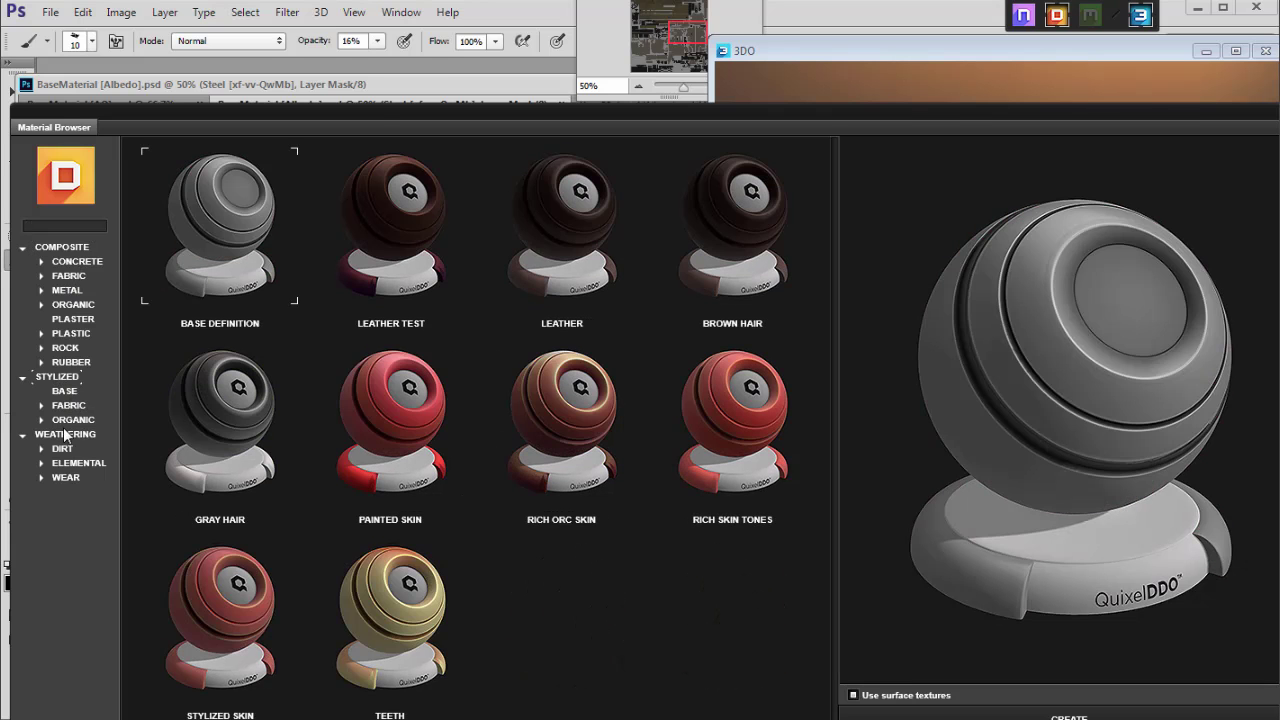
pyautogui.click(64, 435)
pyautogui.click(63, 450)
pyautogui.click(72, 464)
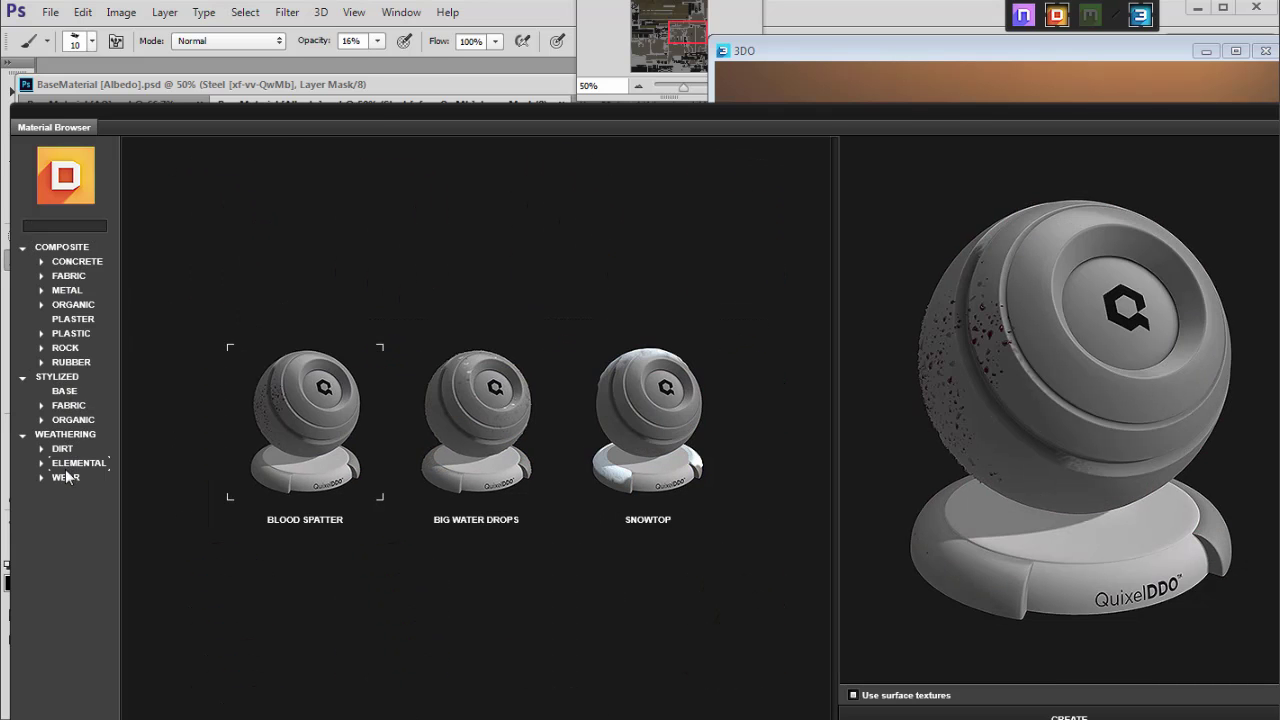
pyautogui.click(66, 478)
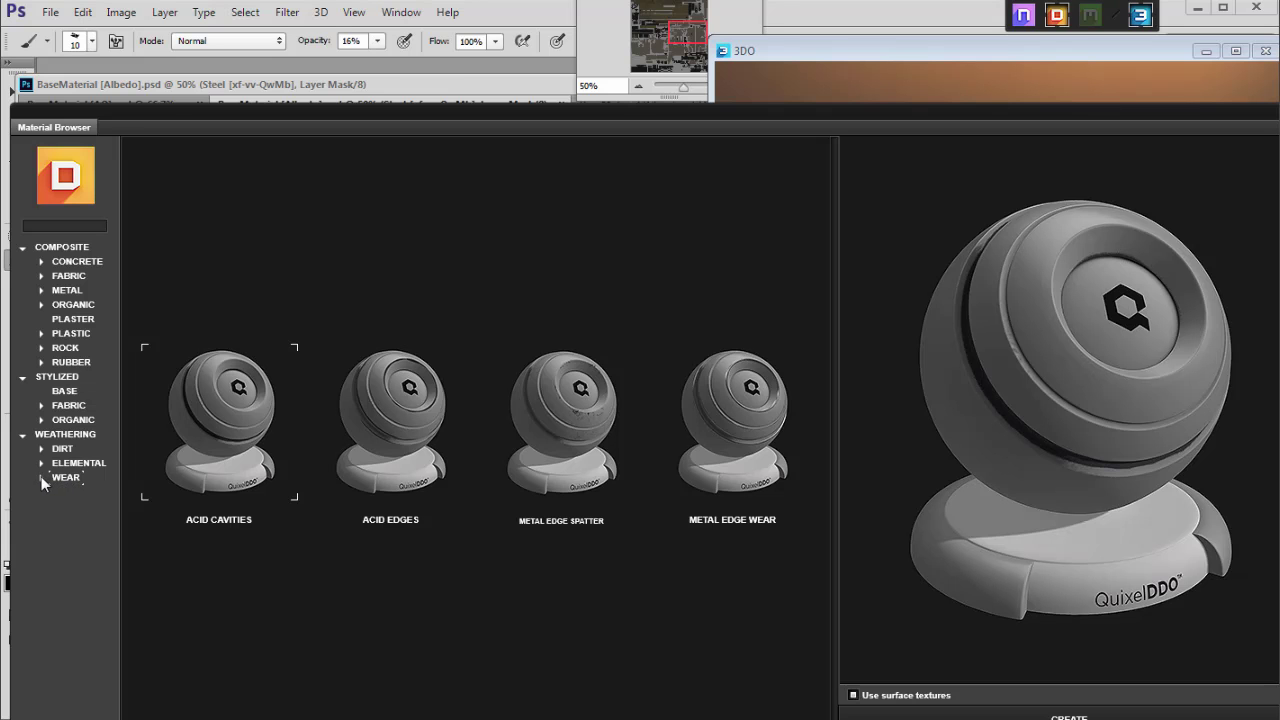
pyautogui.click(41, 477)
pyautogui.click(41, 477)
# Step: Look through the Composite rubber, plaster, plastic, rock, fabric, concrete and organic materials for a suitable sand surface
pyautogui.click(63, 364)
pyautogui.click(71, 323)
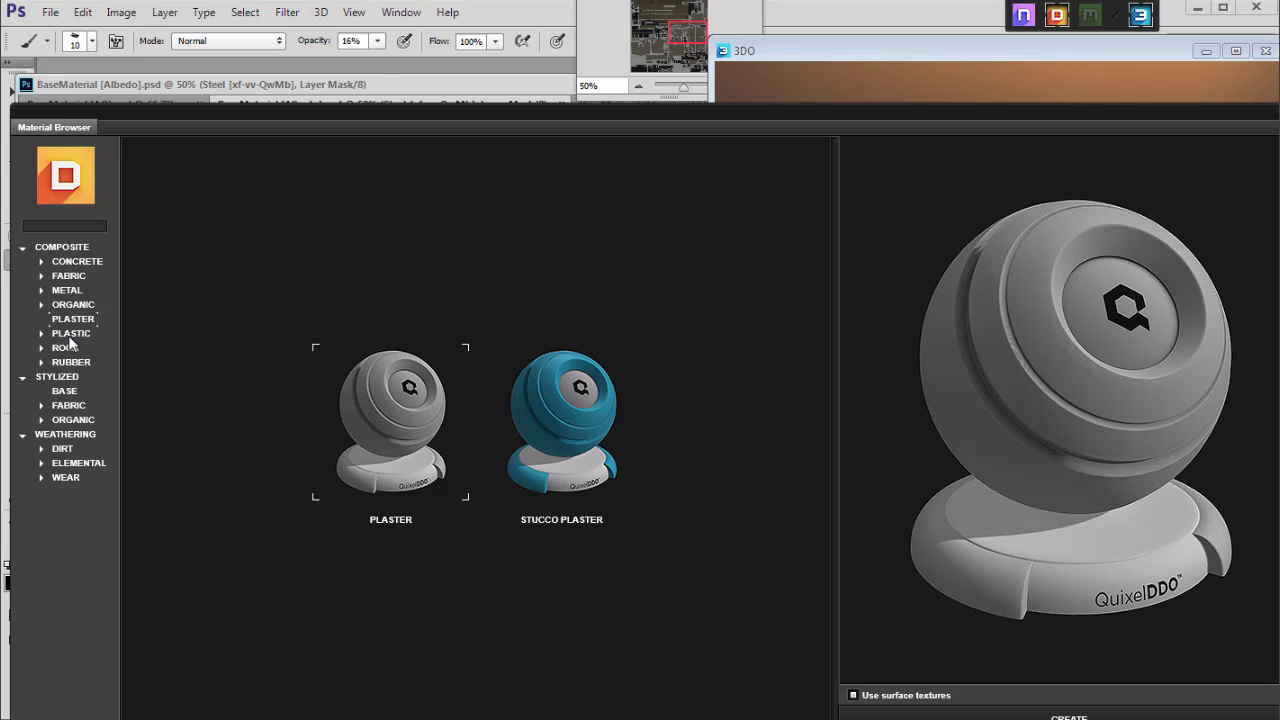
pyautogui.click(70, 335)
pyautogui.click(65, 348)
pyautogui.click(70, 276)
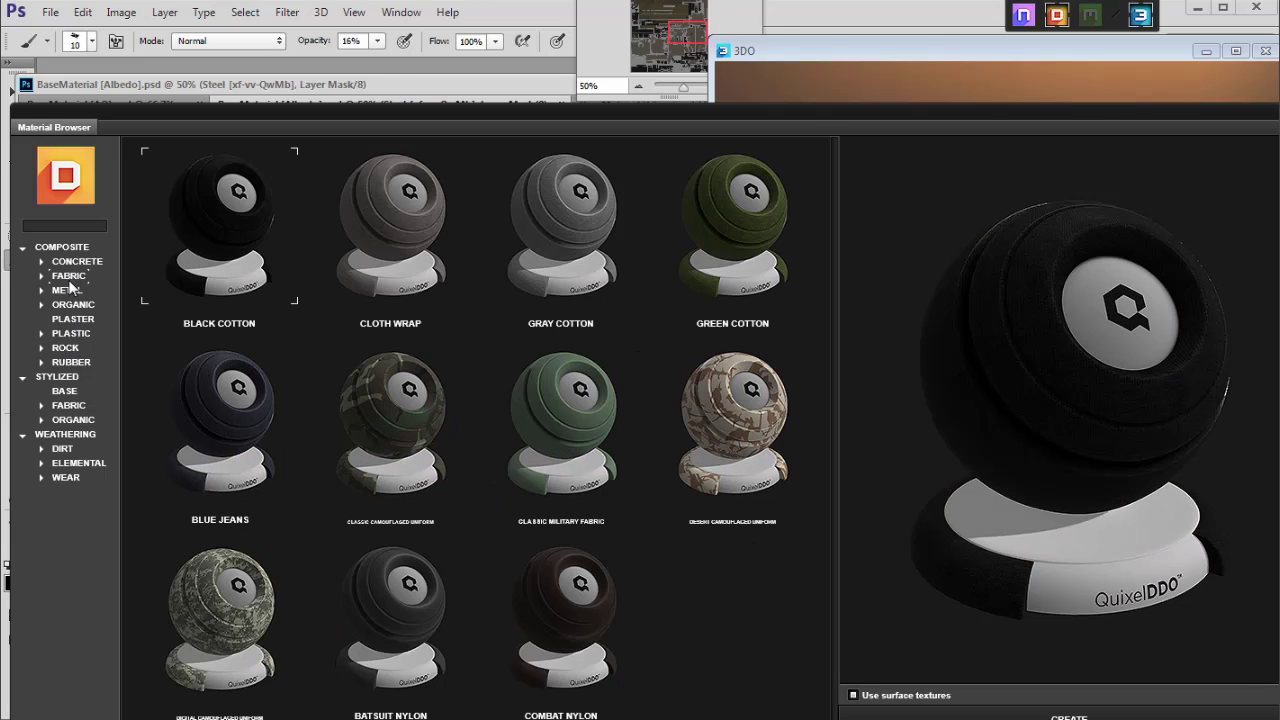
pyautogui.click(77, 262)
pyautogui.click(68, 306)
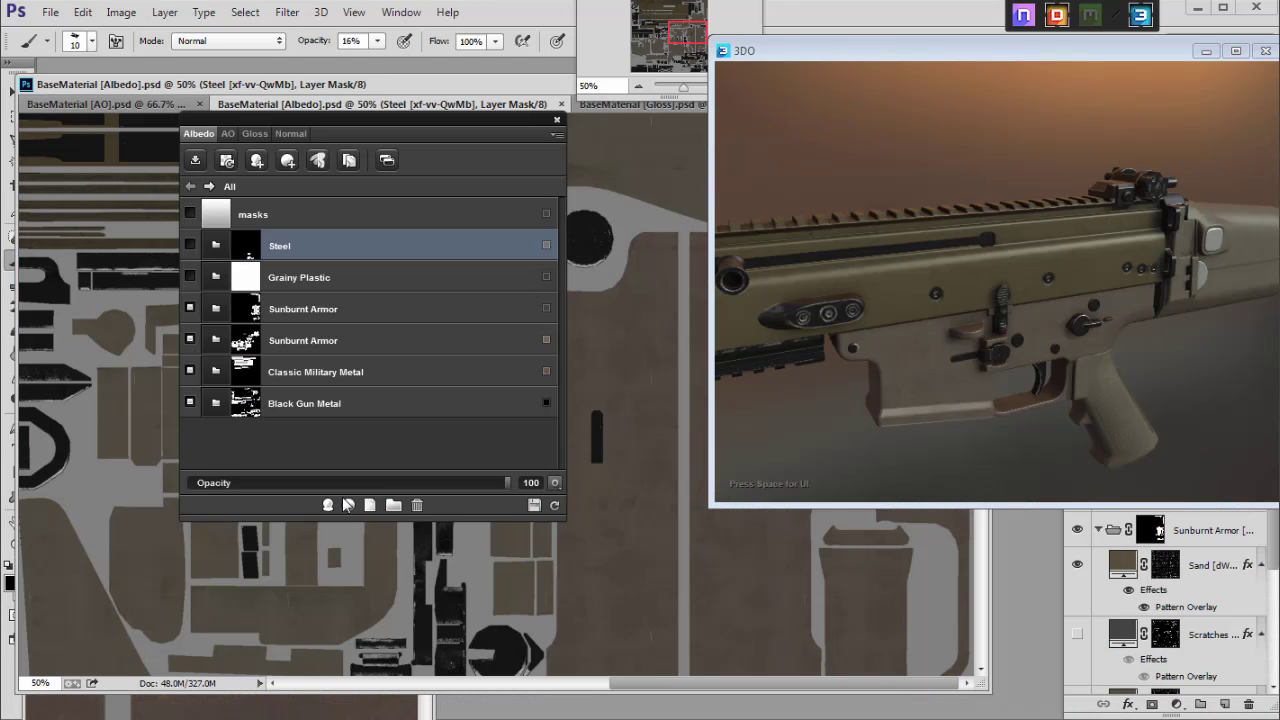
# Step: Add the Megascans Beach material as a new layer above all groups and inspect its grain on the rifle in 3DO
pyautogui.click(347, 504)
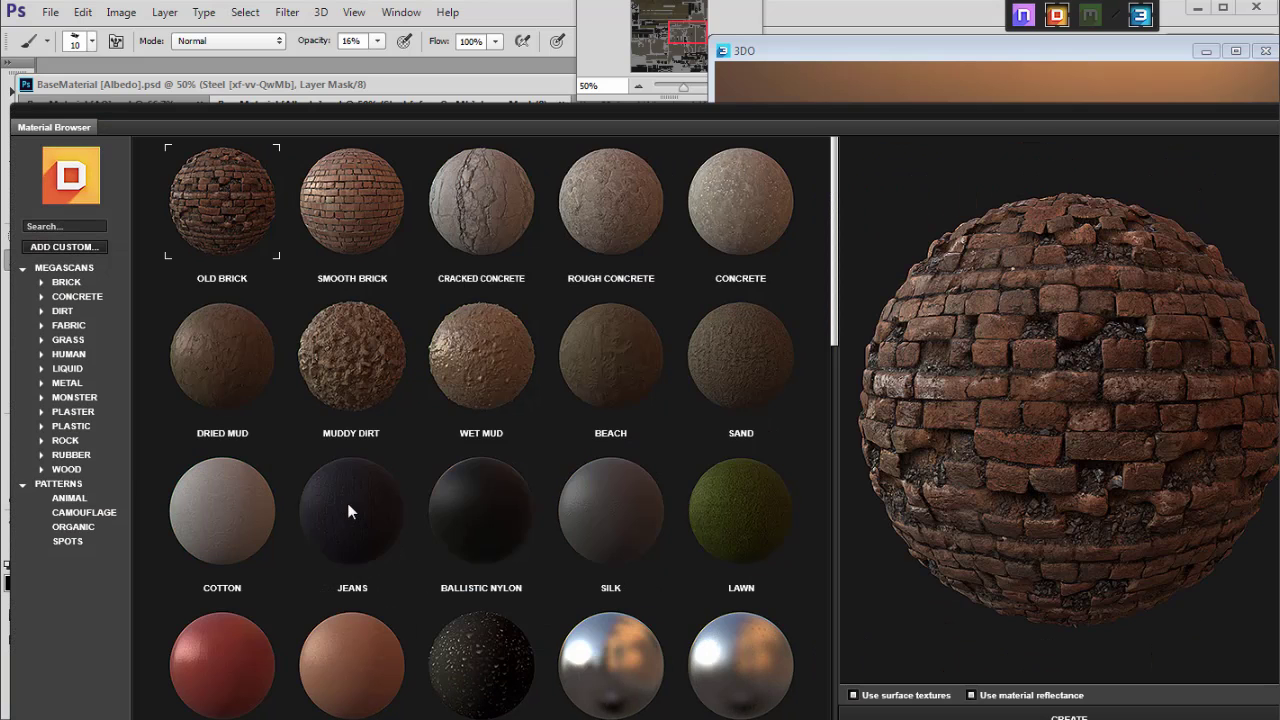
pyautogui.click(212, 355)
pyautogui.click(612, 357)
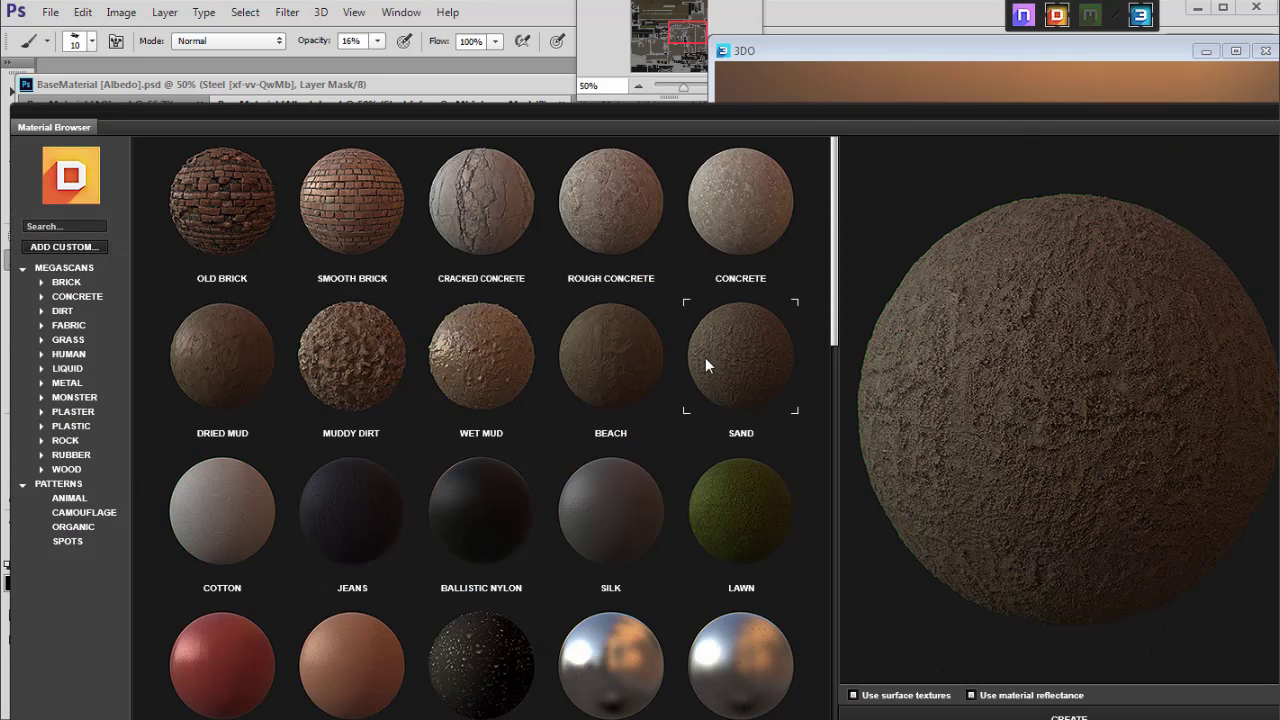
pyautogui.click(1024, 712)
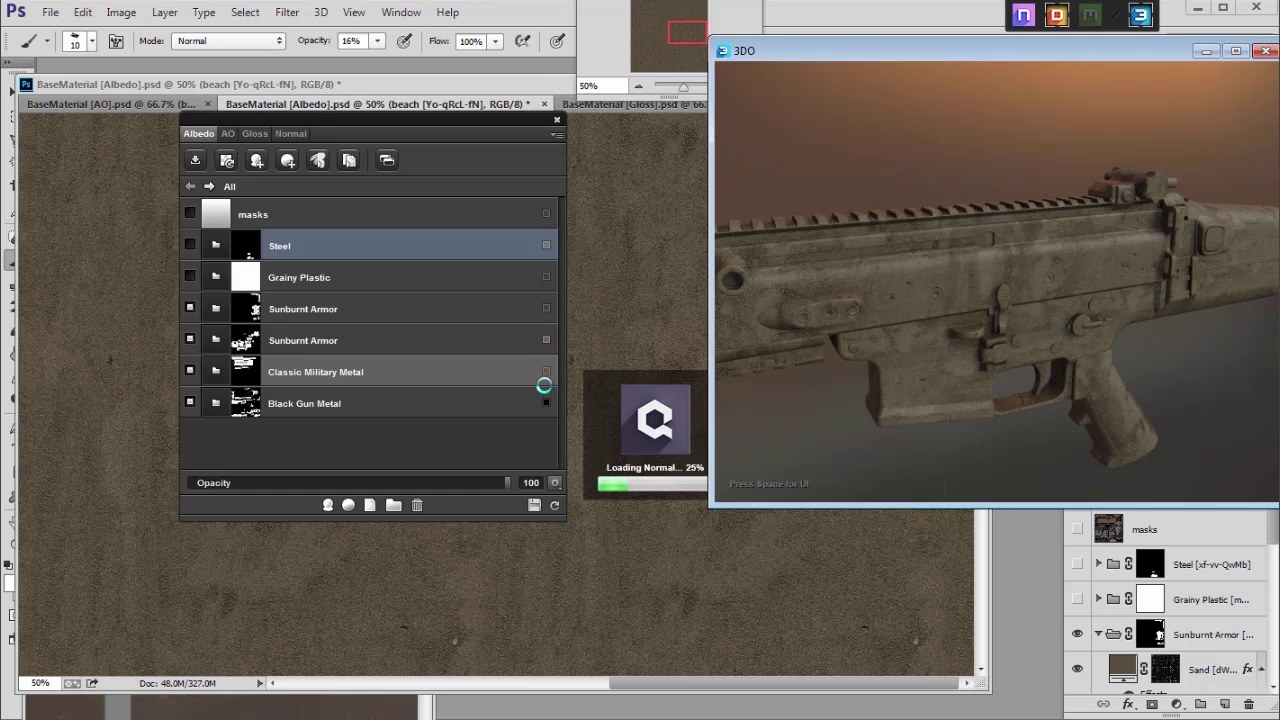
pyautogui.moveTo(878, 267)
pyautogui.mouseDown()
pyautogui.moveTo(823, 241)
pyautogui.moveTo(956, 323)
pyautogui.moveTo(1005, 319)
pyautogui.moveTo(1054, 338)
pyautogui.moveTo(823, 281)
pyautogui.moveTo(655, 300)
pyautogui.moveTo(885, 262)
pyautogui.mouseUp()
pyautogui.scroll(8, 924, 313)
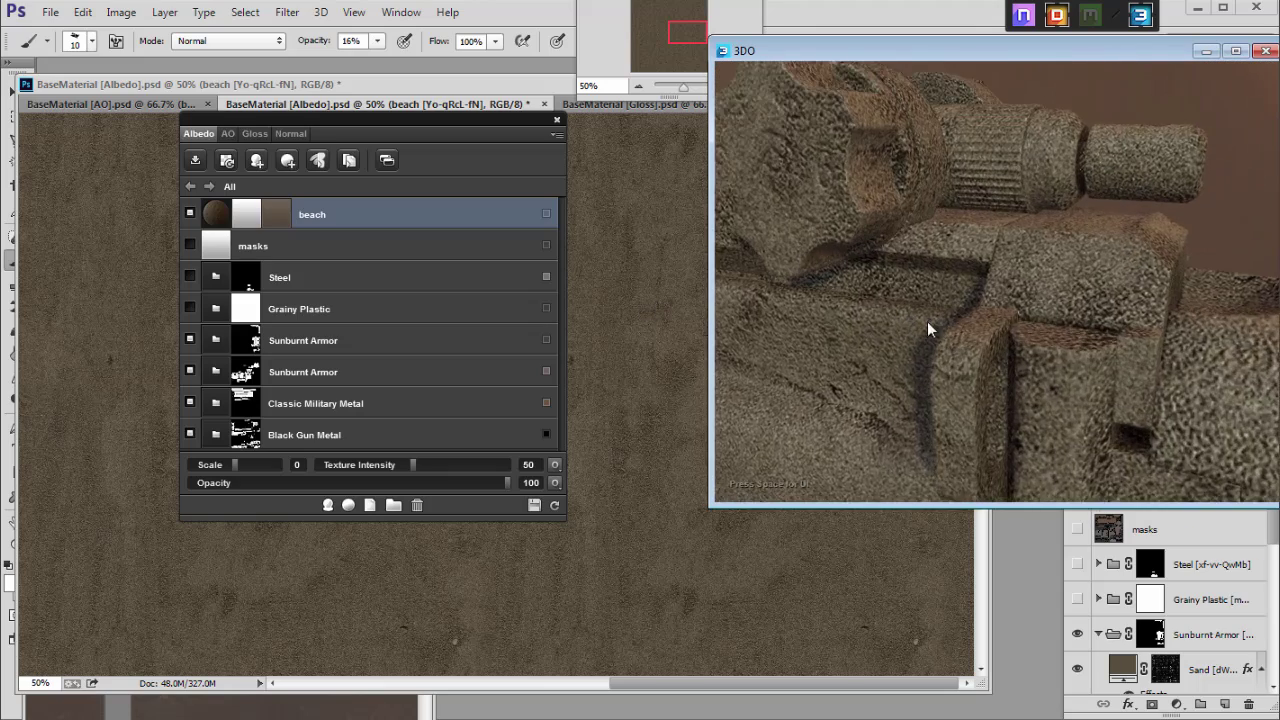
pyautogui.scroll(-5, 910, 316)
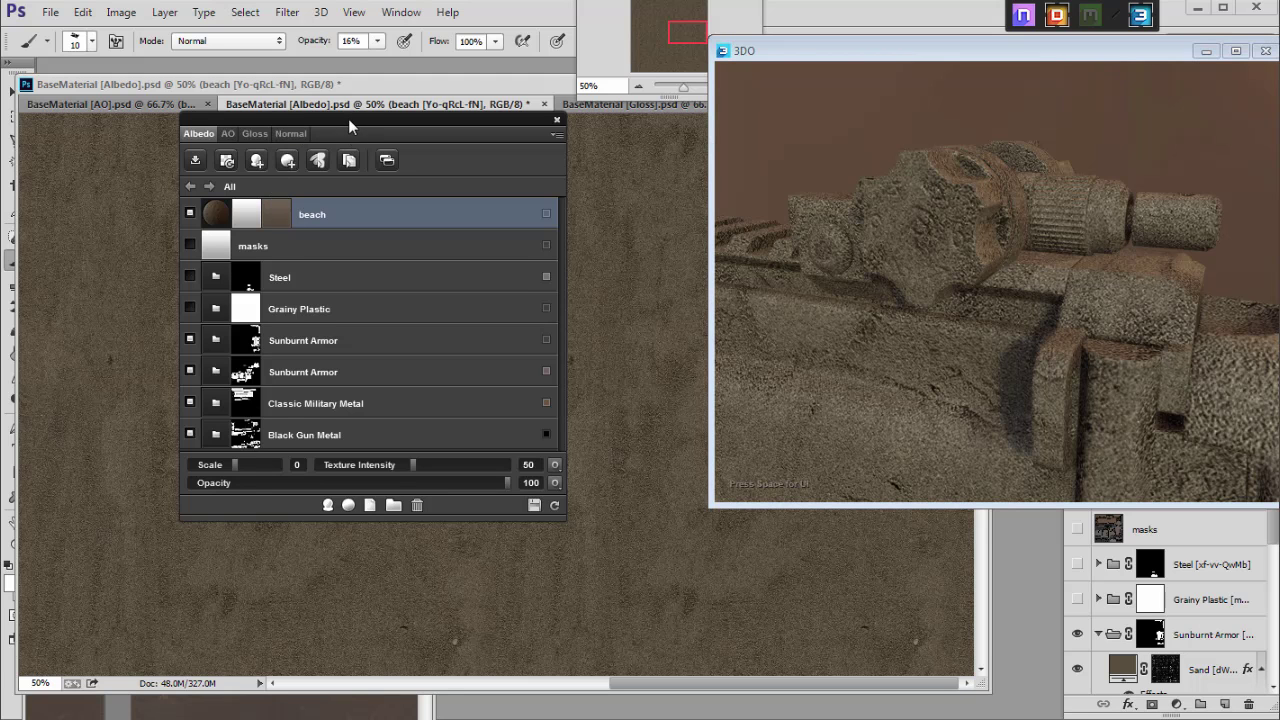
# Step: Mask the beach layer with the Sand preset in the Dynamask Editor, checking the mask on the rifle in 3DO
pyautogui.moveTo(348, 118); pyautogui.dragTo(345, 122)
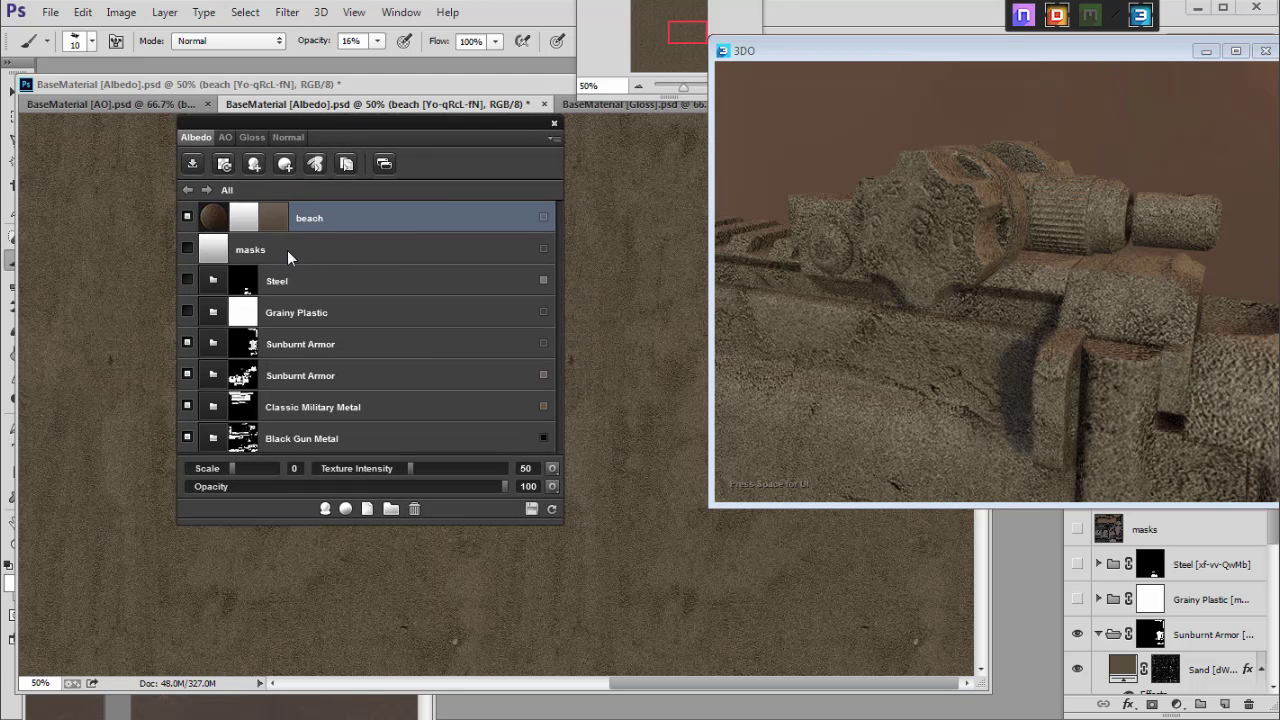
pyautogui.click(245, 219)
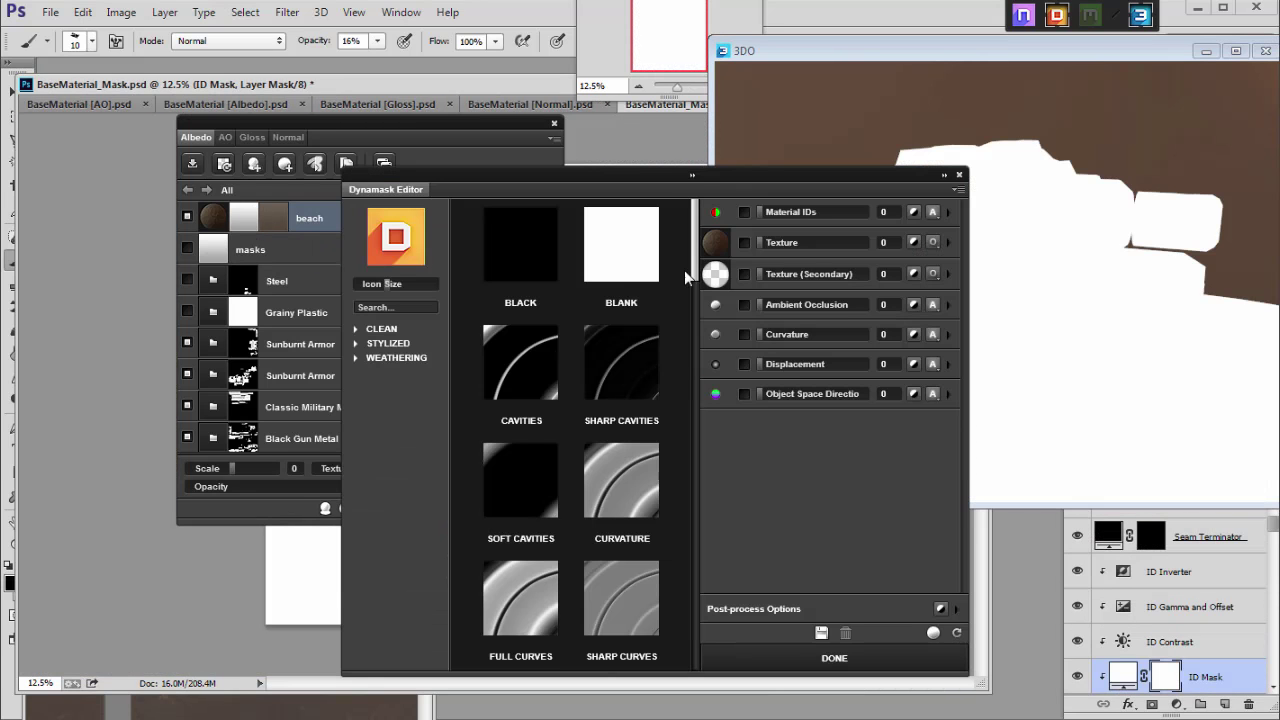
pyautogui.moveTo(567, 172); pyautogui.dragTo(268, 85)
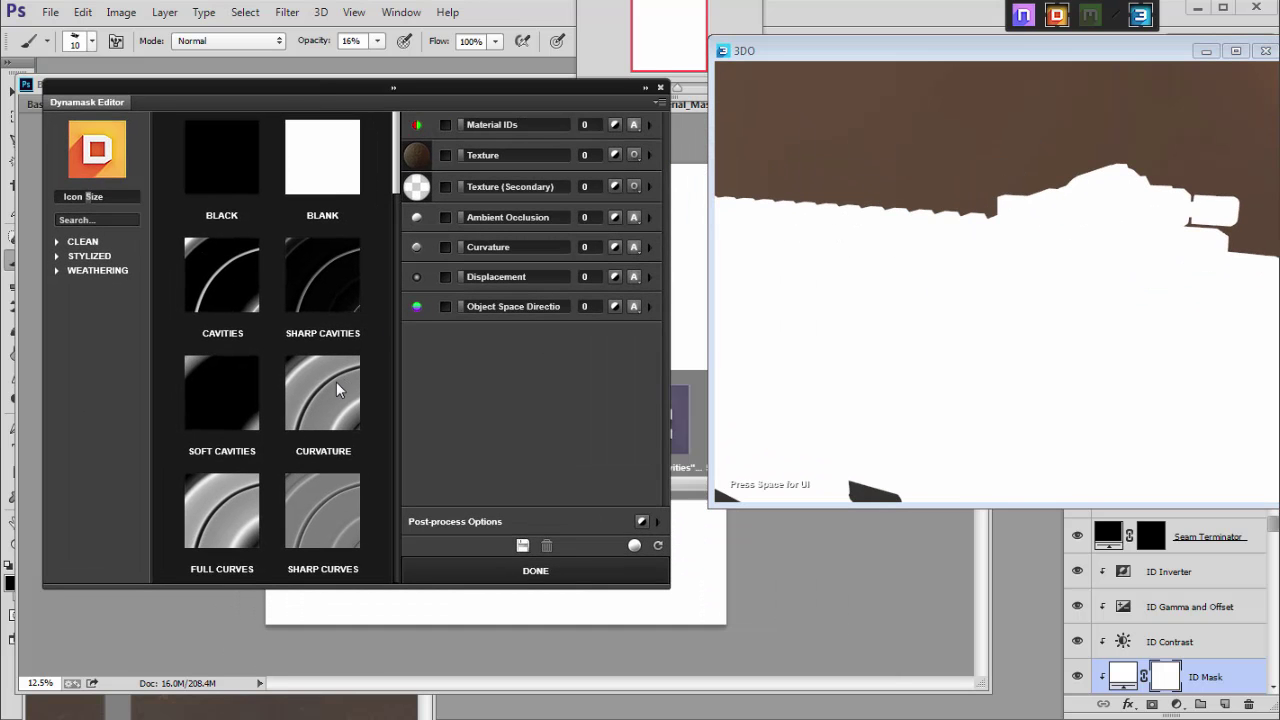
pyautogui.click(333, 381)
pyautogui.moveTo(395, 188); pyautogui.dragTo(385, 476)
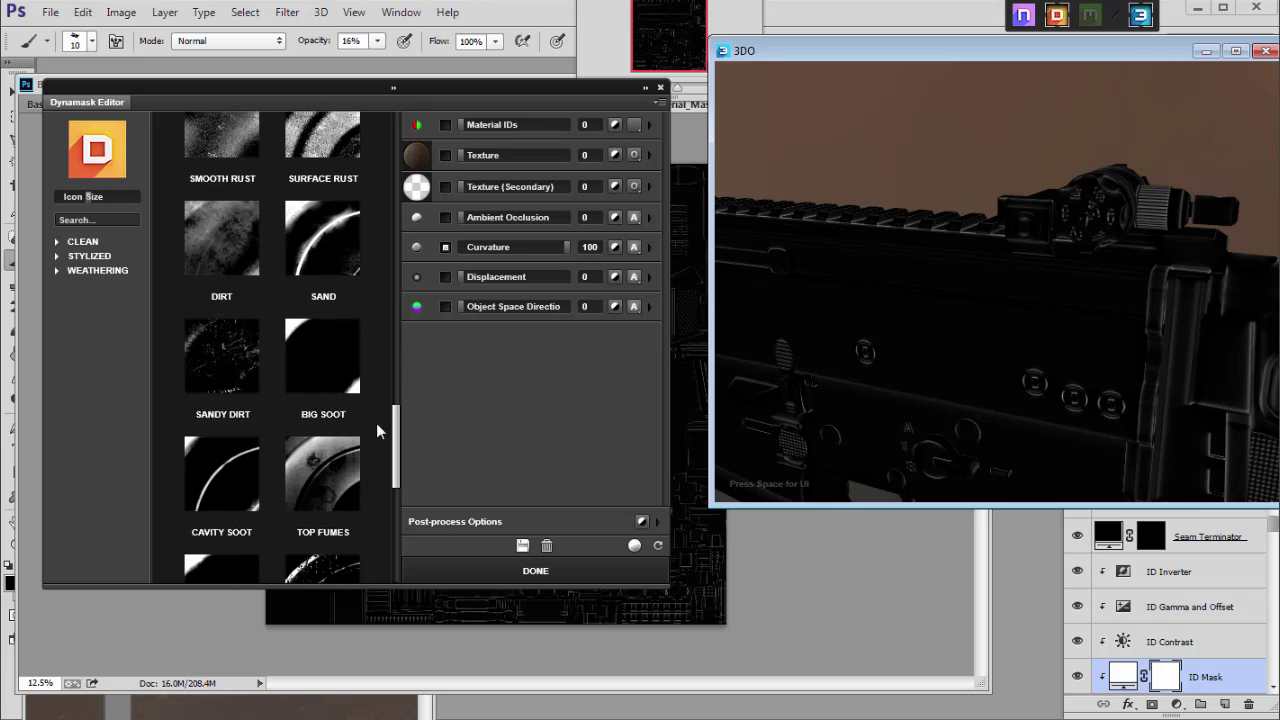
pyautogui.click(327, 243)
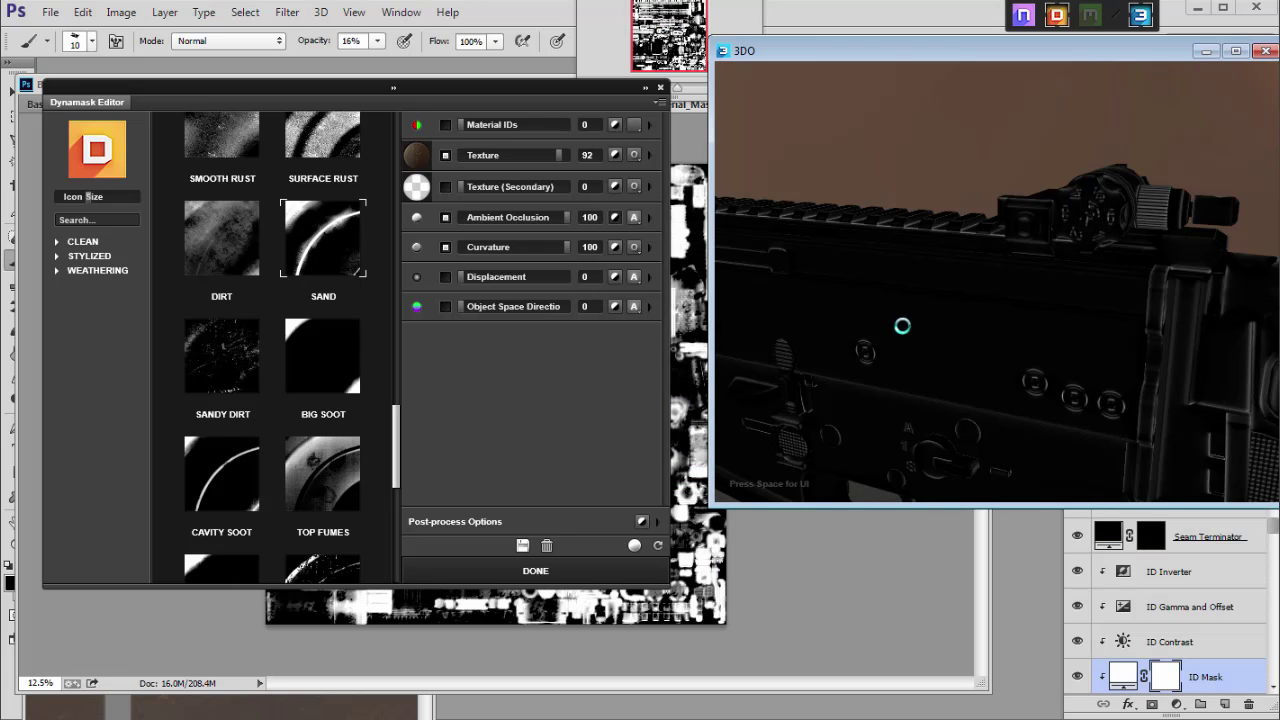
pyautogui.moveTo(903, 326)
pyautogui.mouseDown()
pyautogui.moveTo(835, 293)
pyautogui.moveTo(871, 298)
pyautogui.moveTo(892, 322)
pyautogui.mouseUp()
pyautogui.scroll(3, 892, 322)
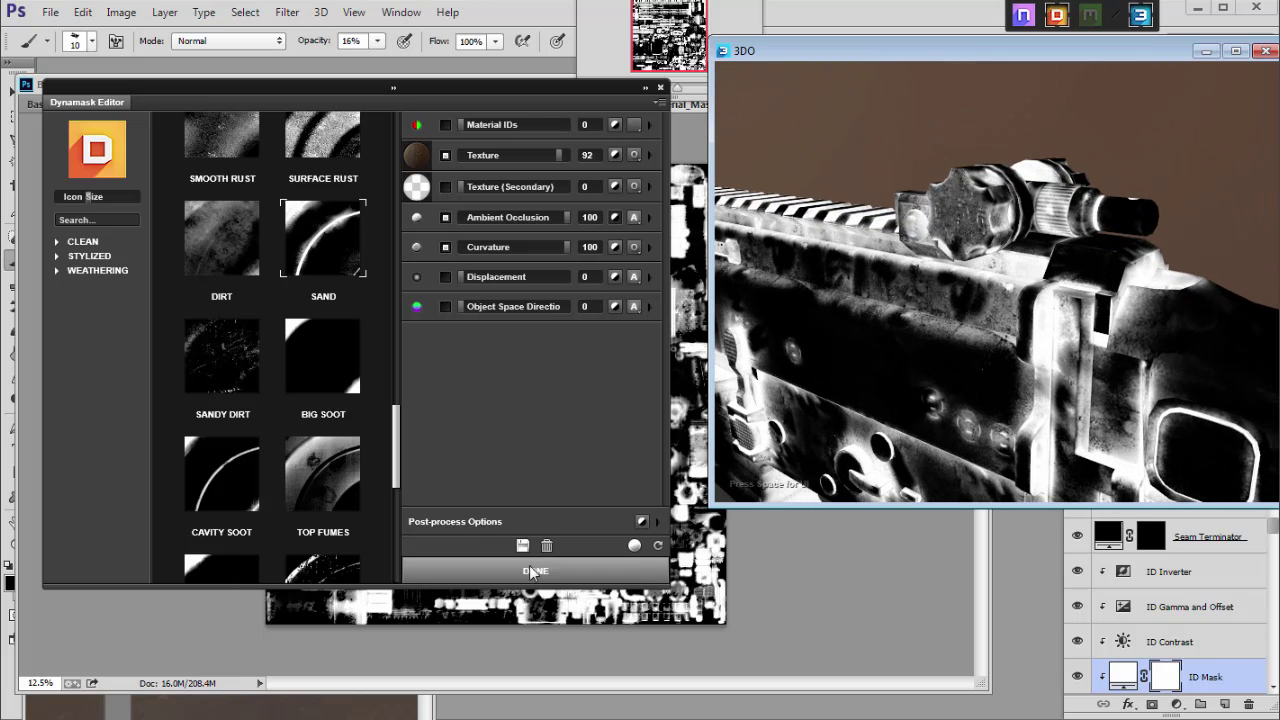
pyautogui.click(531, 570)
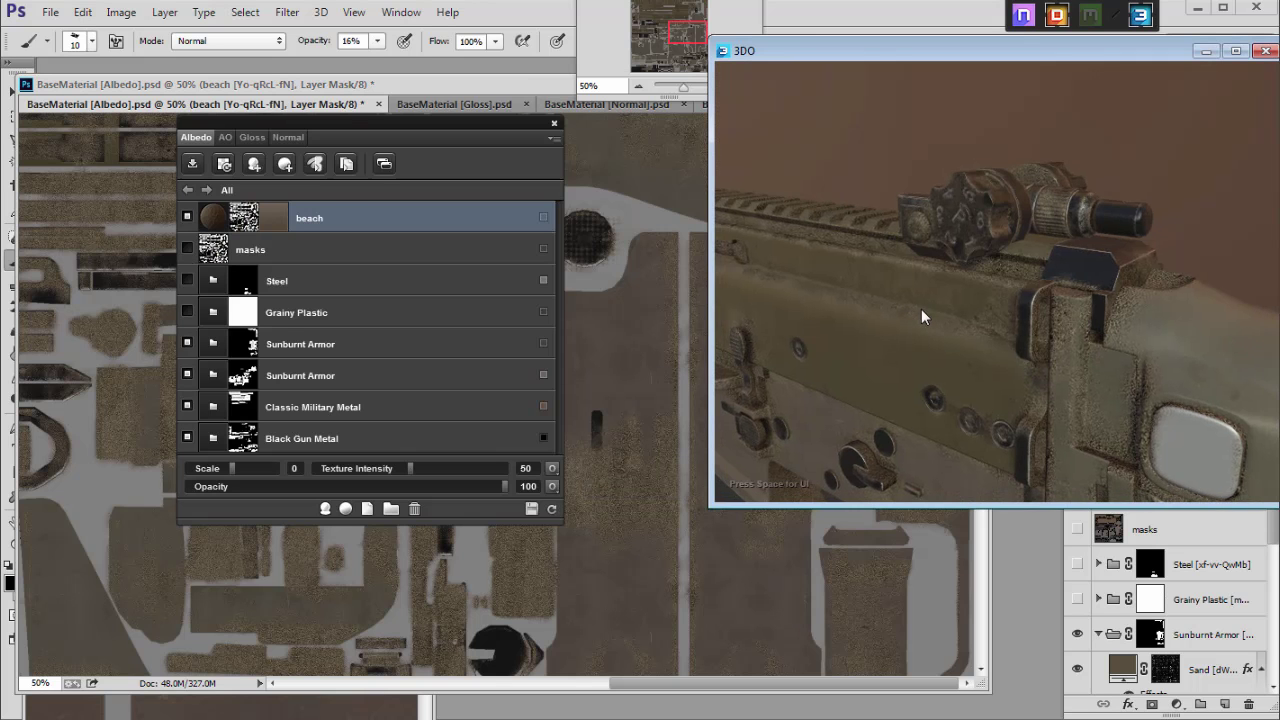
# Step: Try switching the beach layer's material to the Megascans Sand and view the result on the rifle
pyautogui.moveTo(921, 309); pyautogui.dragTo(1099, 319)
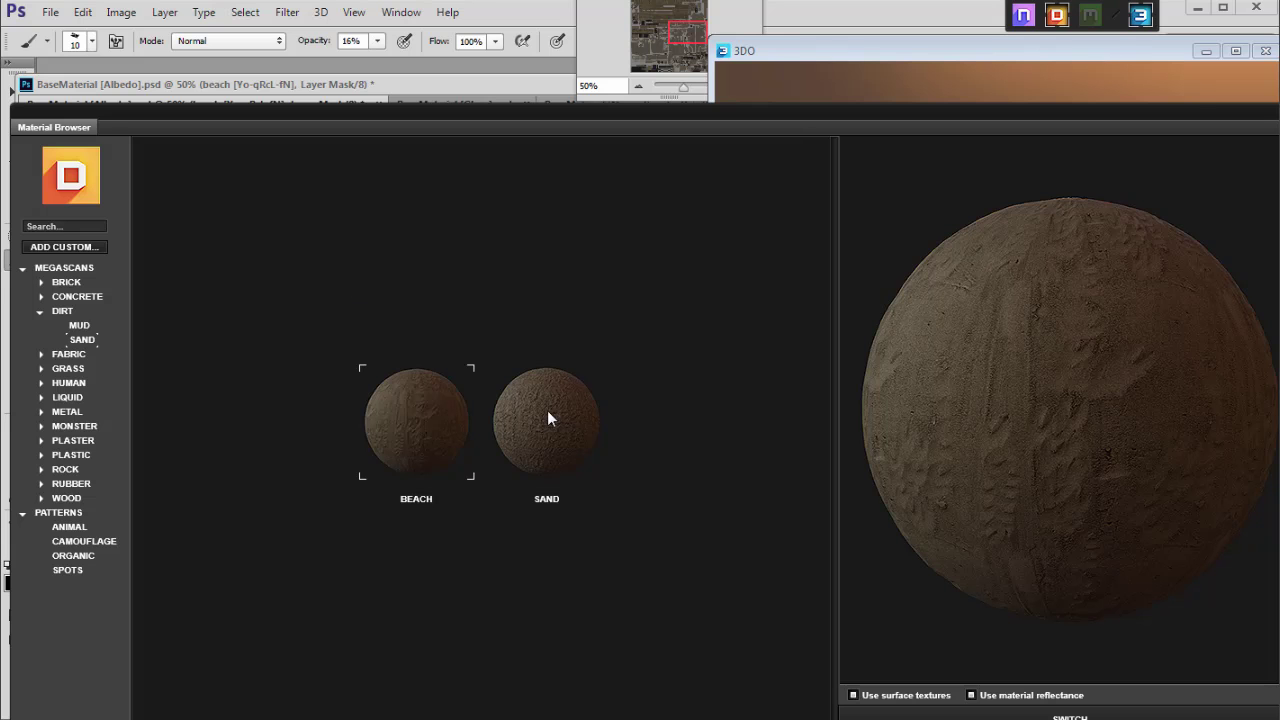
pyautogui.click(548, 418)
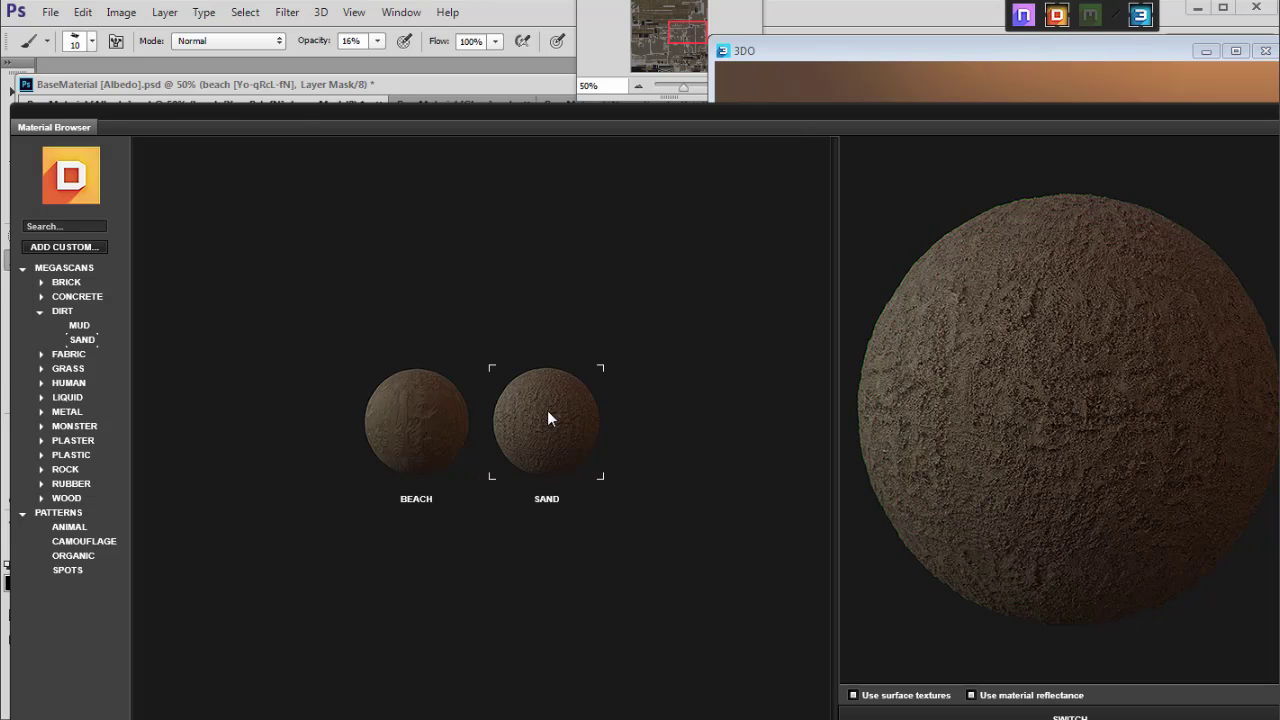
pyautogui.click(1069, 717)
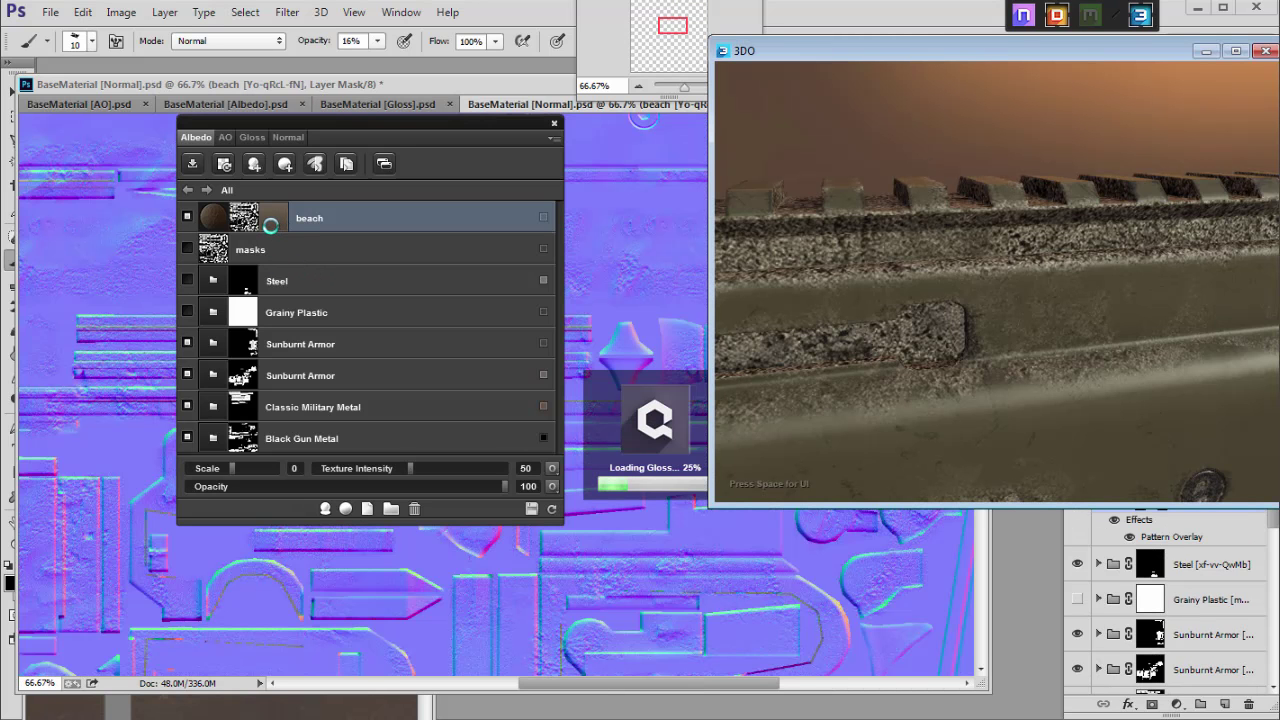
pyautogui.moveTo(943, 284); pyautogui.dragTo(782, 214)
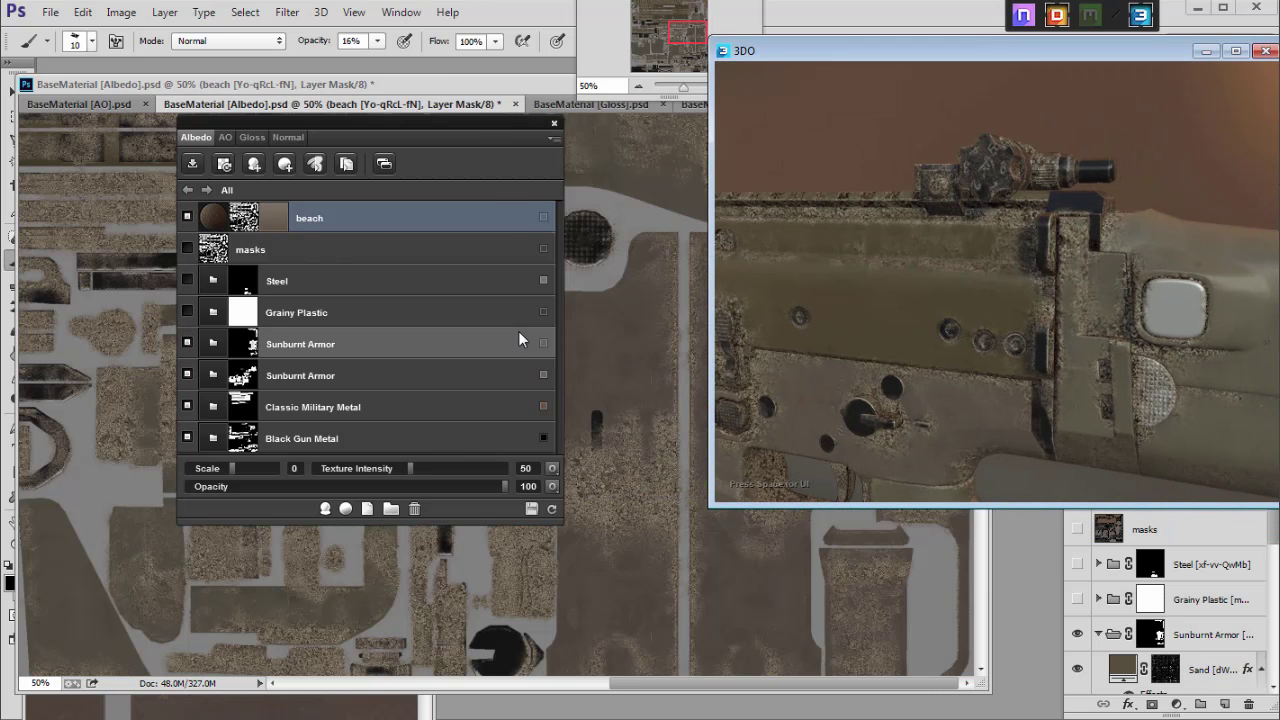
# Step: Switch the layer's material back to the Megascans Beach and examine the rail and receiver in 3DO
pyautogui.click(213, 222)
pyautogui.click(406, 412)
pyautogui.click(80, 326)
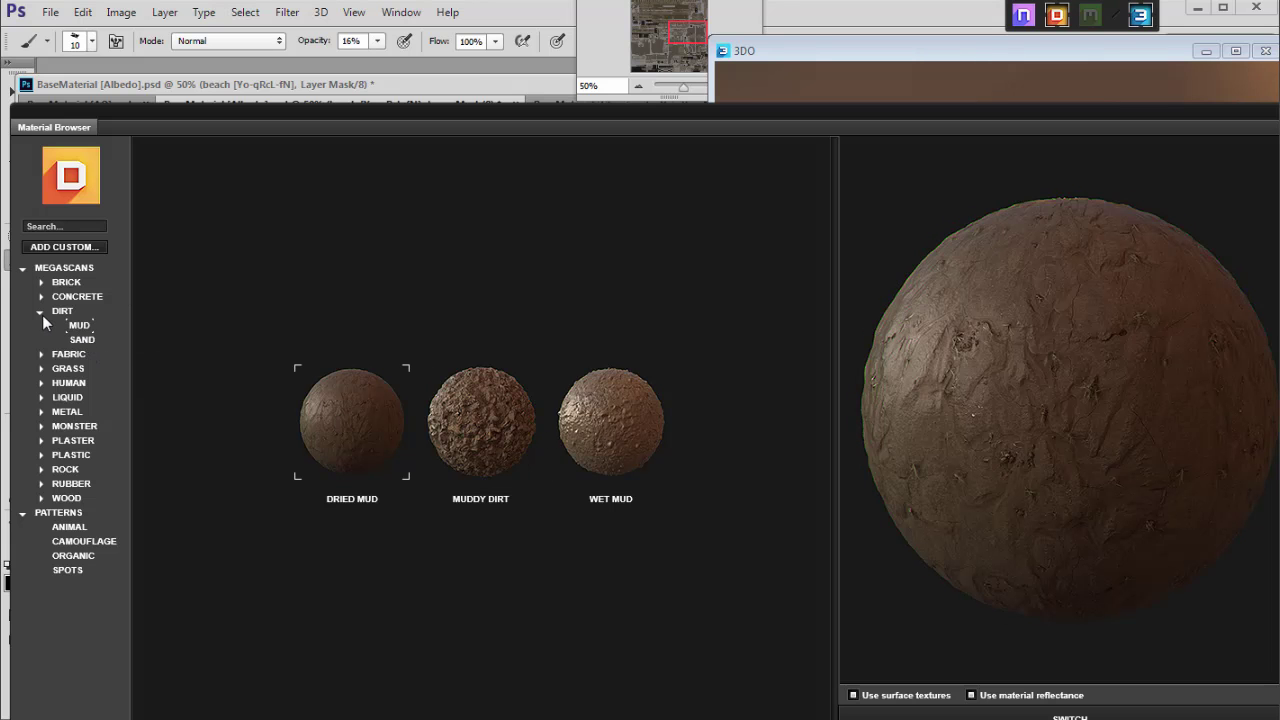
pyautogui.click(80, 342)
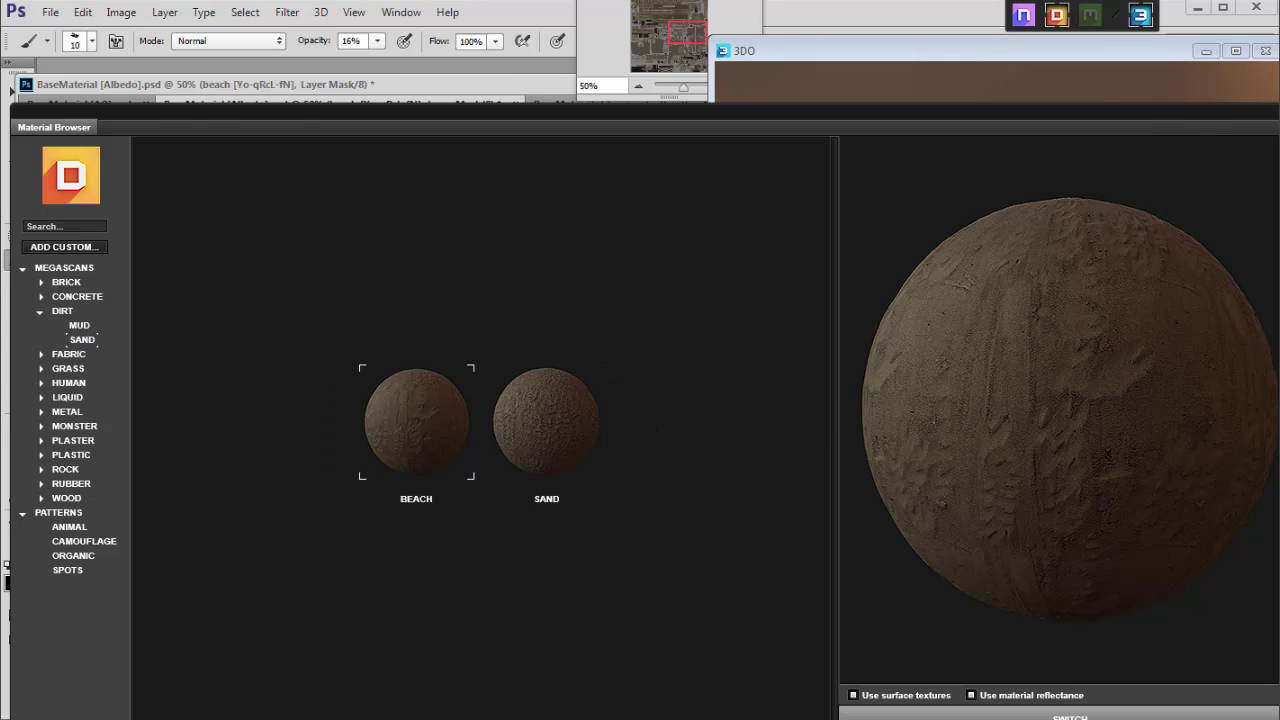
pyautogui.doubleClick(401, 443)
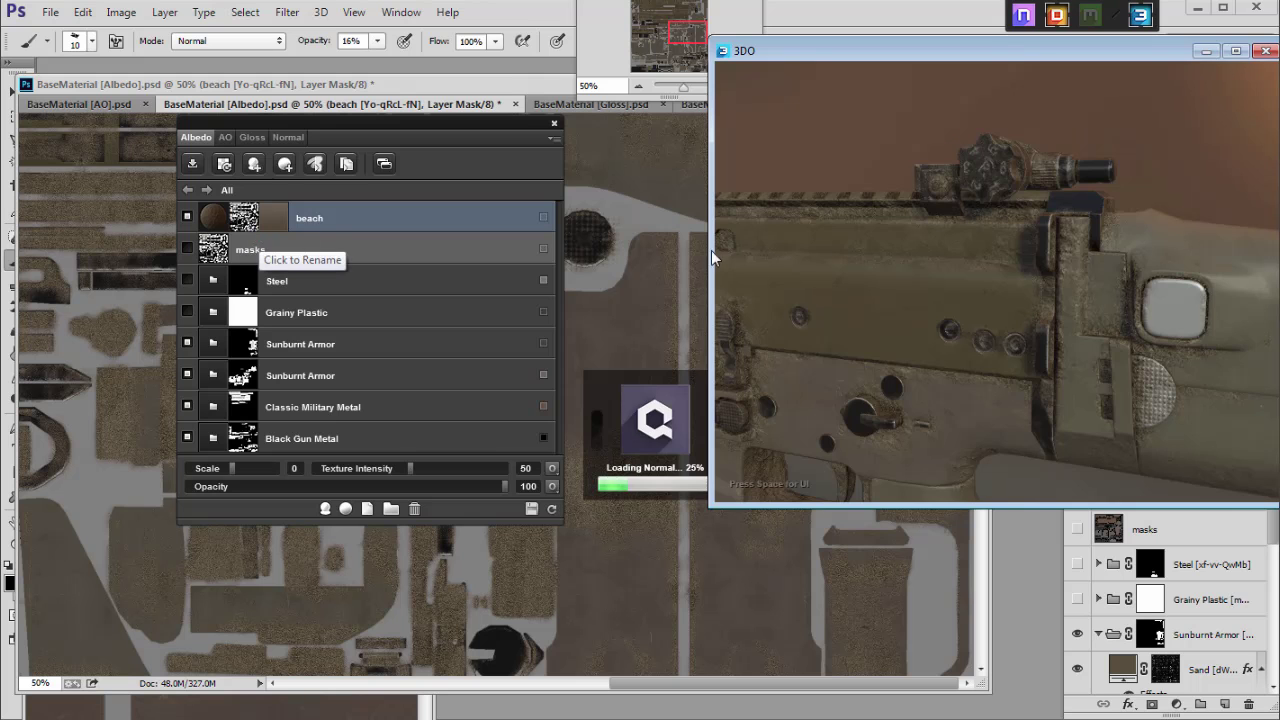
pyautogui.moveTo(856, 243); pyautogui.dragTo(1054, 291)
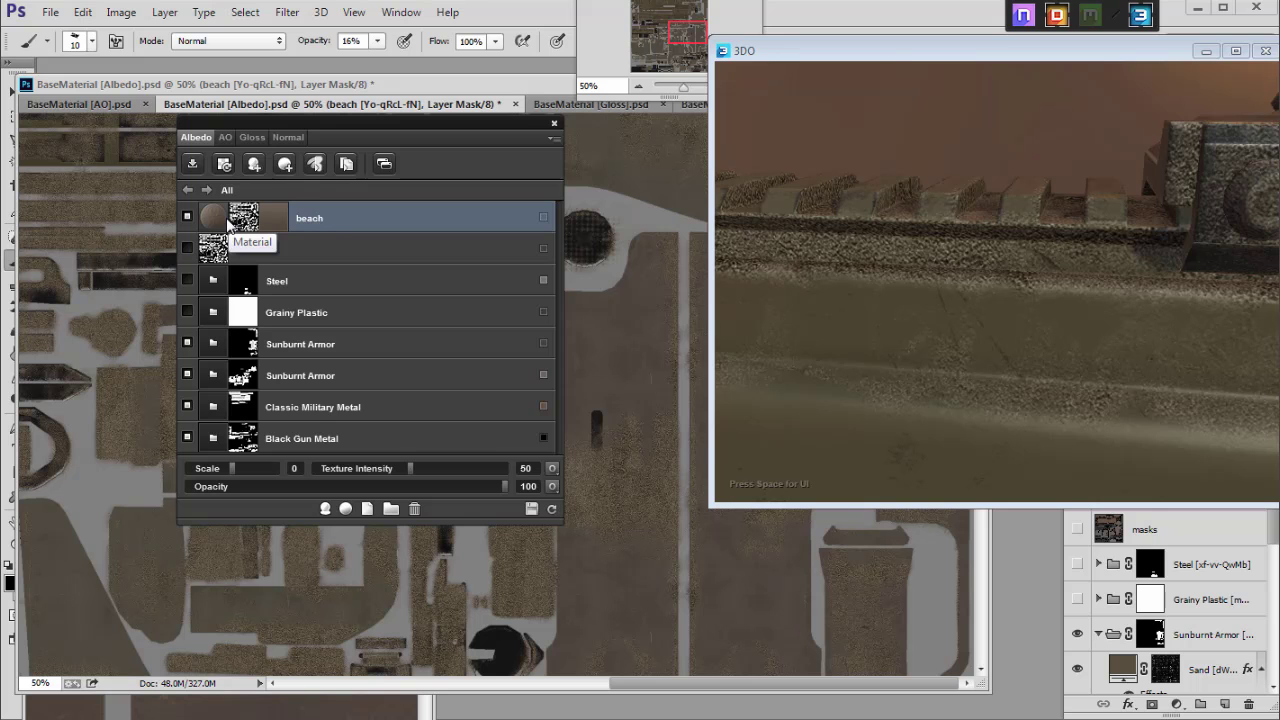
# Step: Review the beach layer in the AO, Gloss and Normal documents, return to Albedo and set its scale to -3
pyautogui.click(226, 137)
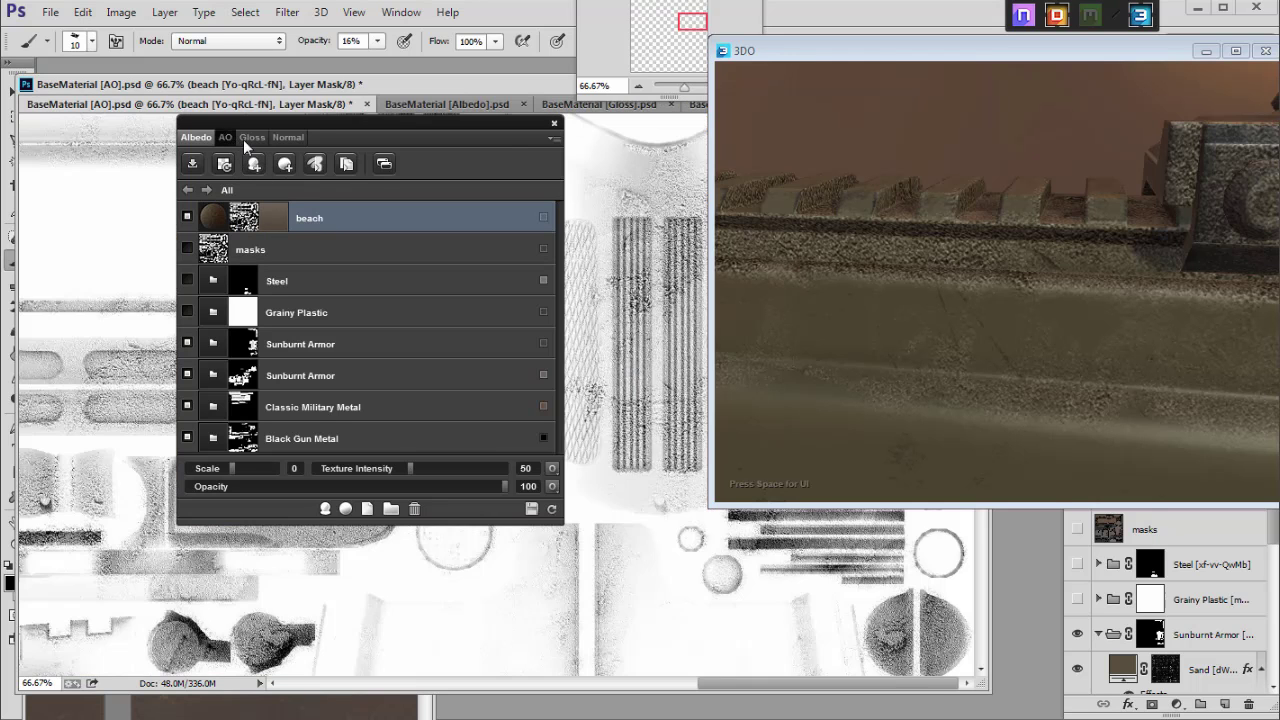
pyautogui.click(251, 139)
pyautogui.click(288, 138)
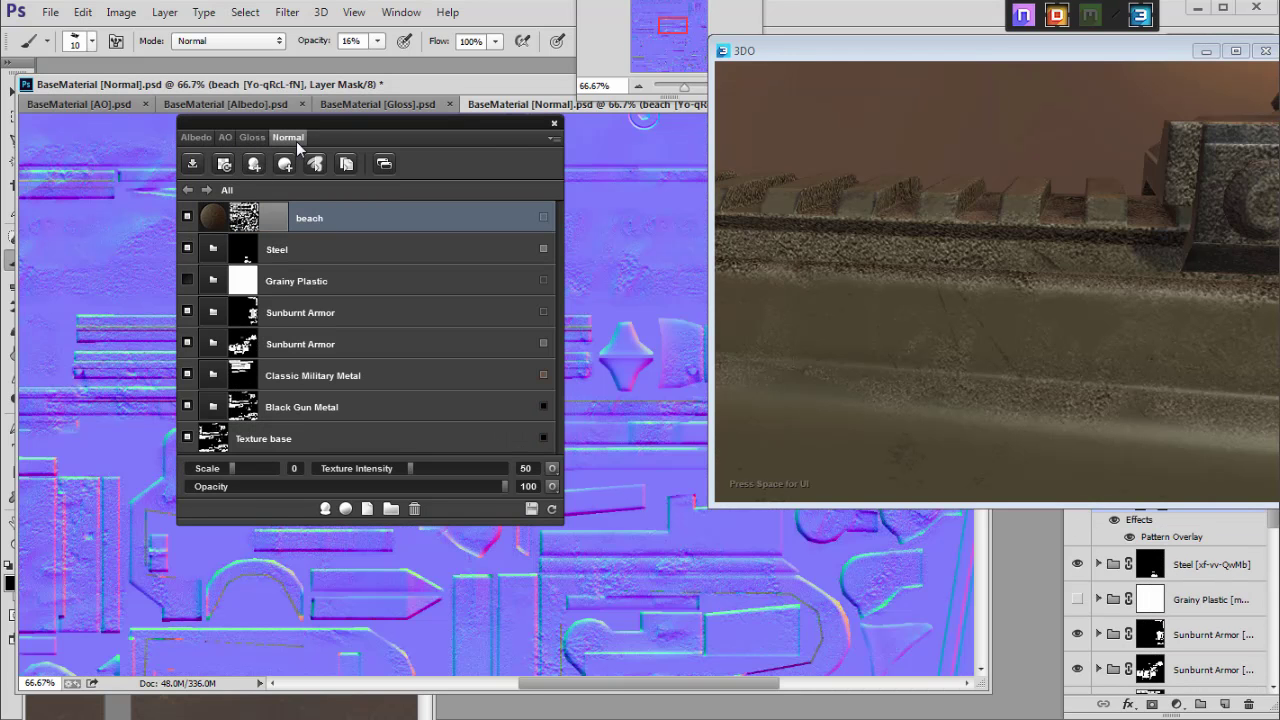
pyautogui.click(197, 137)
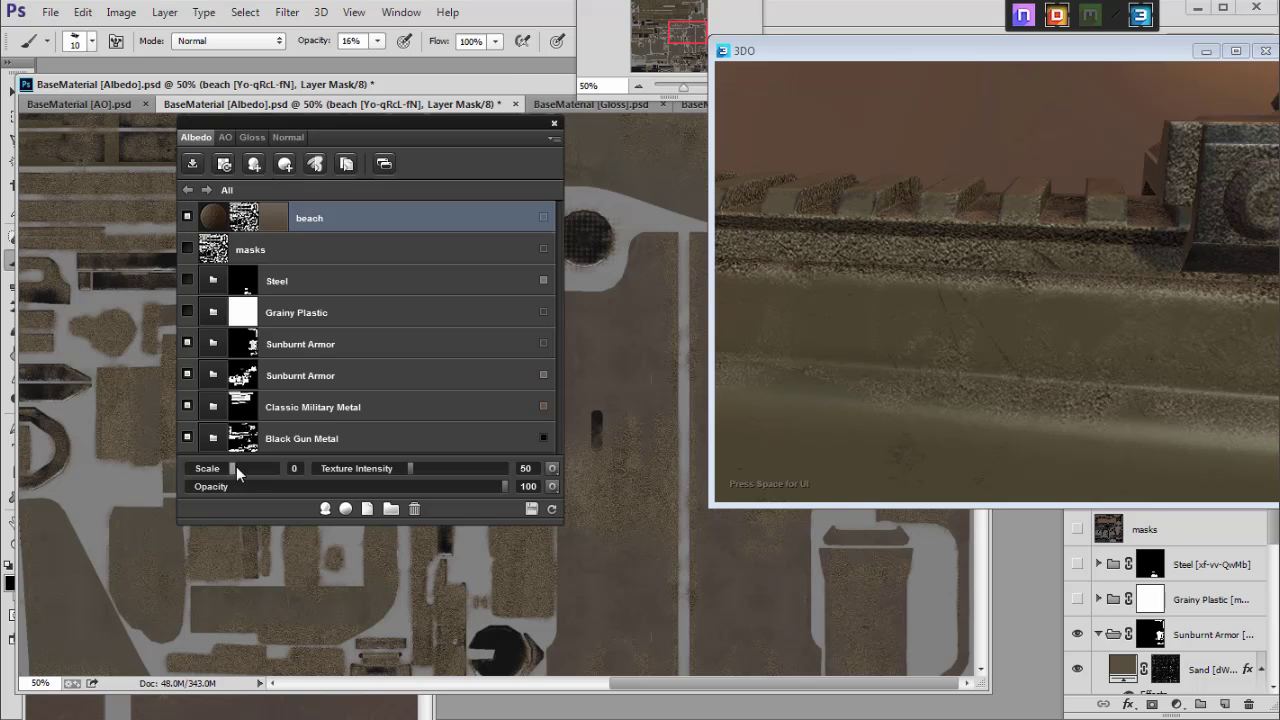
pyautogui.moveTo(231, 467); pyautogui.dragTo(217, 467)
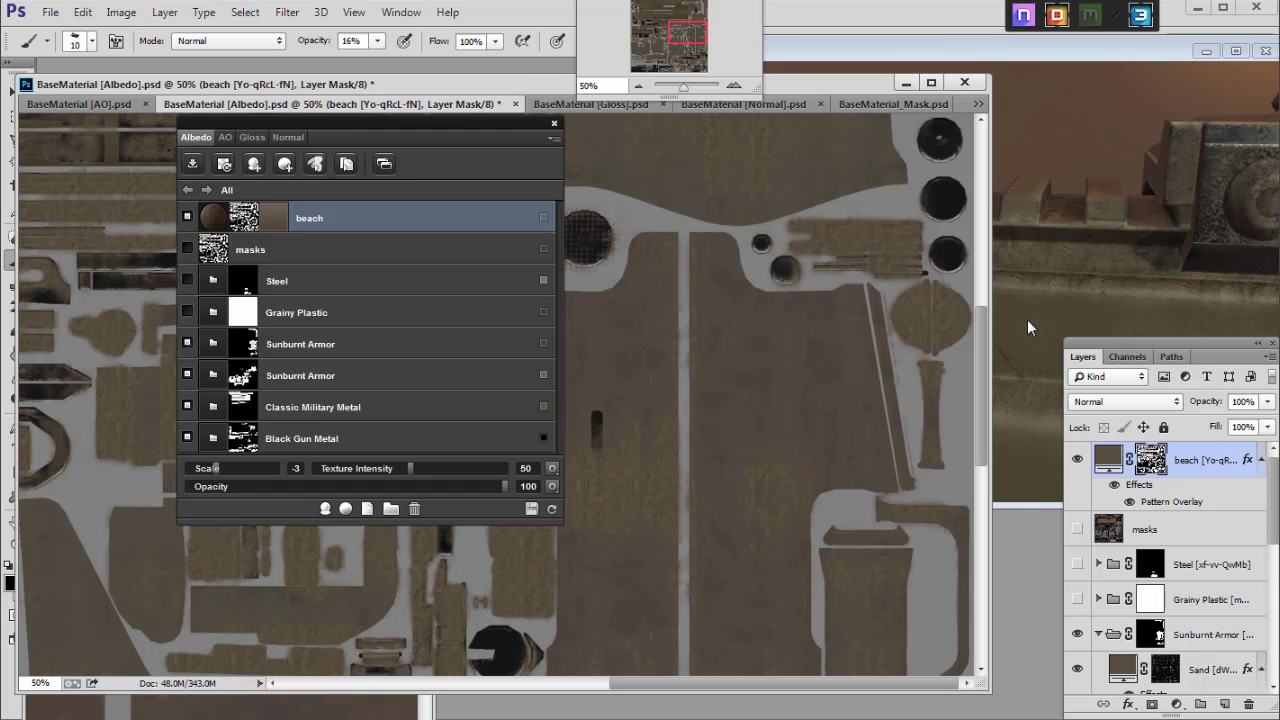
# Step: Examine the rescaled beach material around the receiver controls, trigger and rear sight in the 3DO preview
pyautogui.moveTo(1037, 294); pyautogui.dragTo(973, 209)
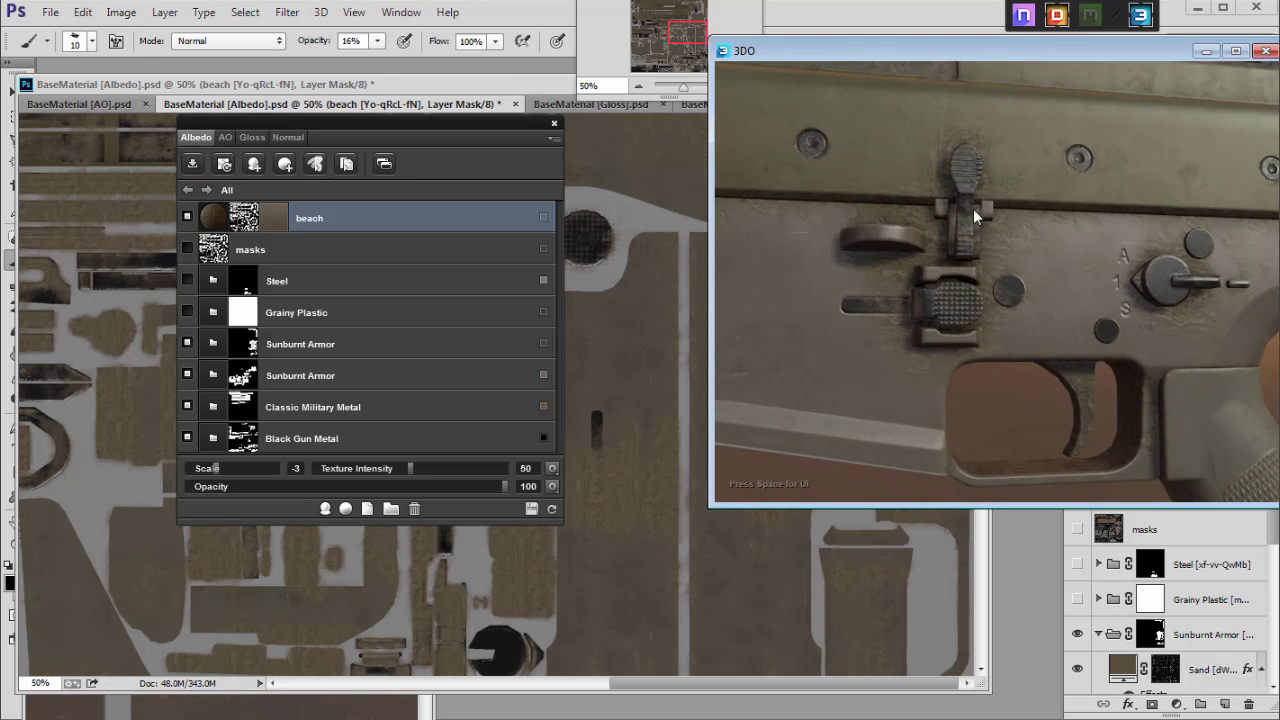
pyautogui.scroll(3, 1030, 230)
pyautogui.scroll(-5, 1065, 222)
pyautogui.moveTo(1065, 222); pyautogui.dragTo(1122, 312)
pyautogui.scroll(4, 1084, 292)
pyautogui.scroll(1, 1132, 295)
pyautogui.scroll(2, 1067, 300)
pyautogui.scroll(-1, 1067, 300)
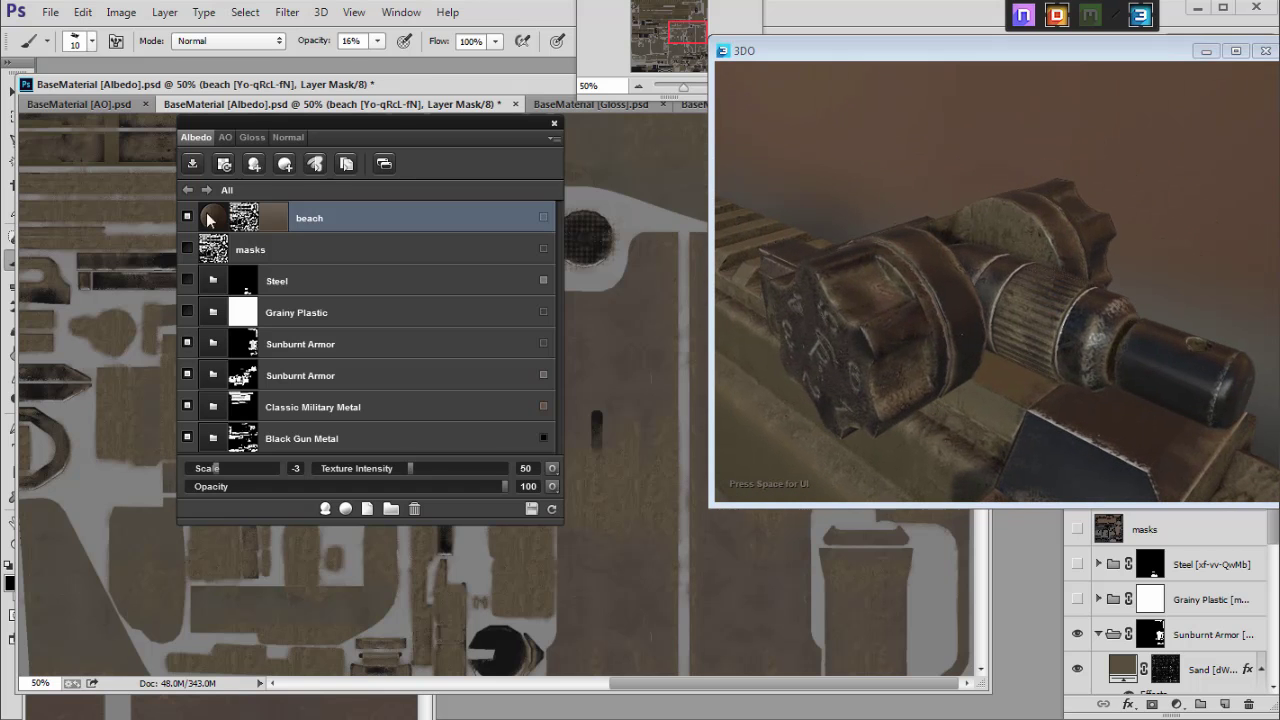
# Step: Set the beach layer's texture intensity to 9 in the Normal document
pyautogui.click(288, 137)
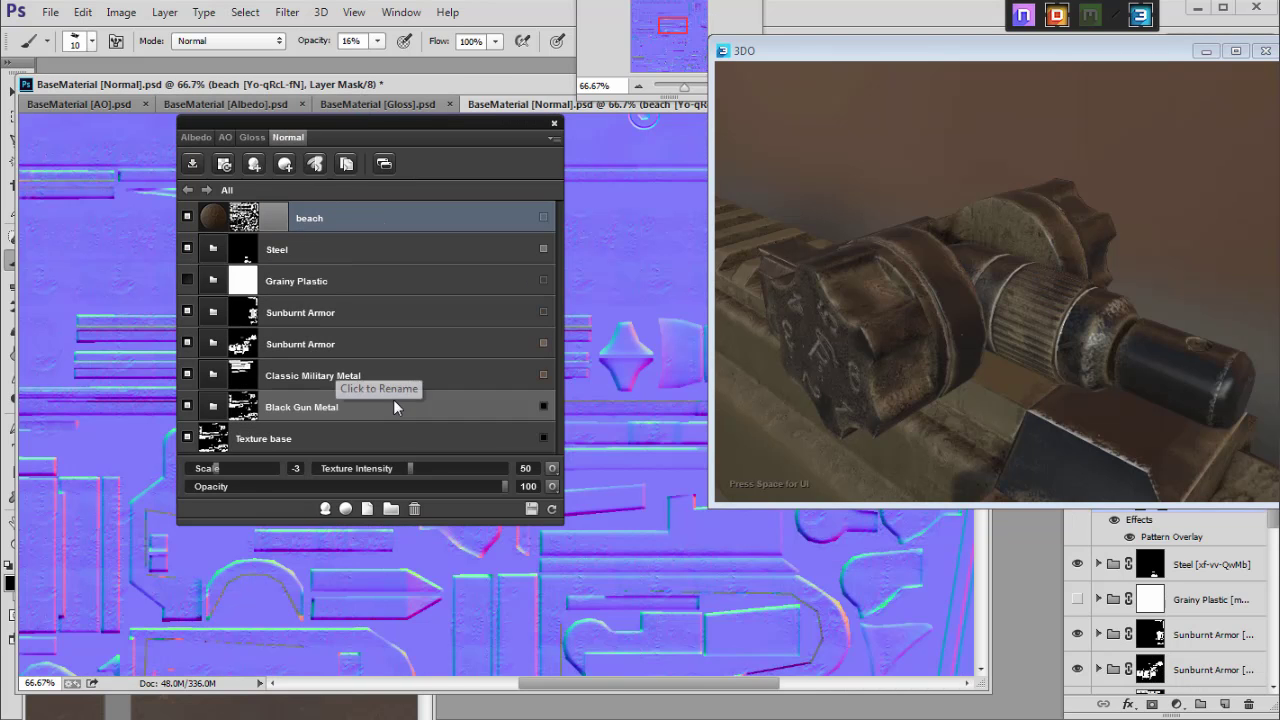
pyautogui.click(347, 466)
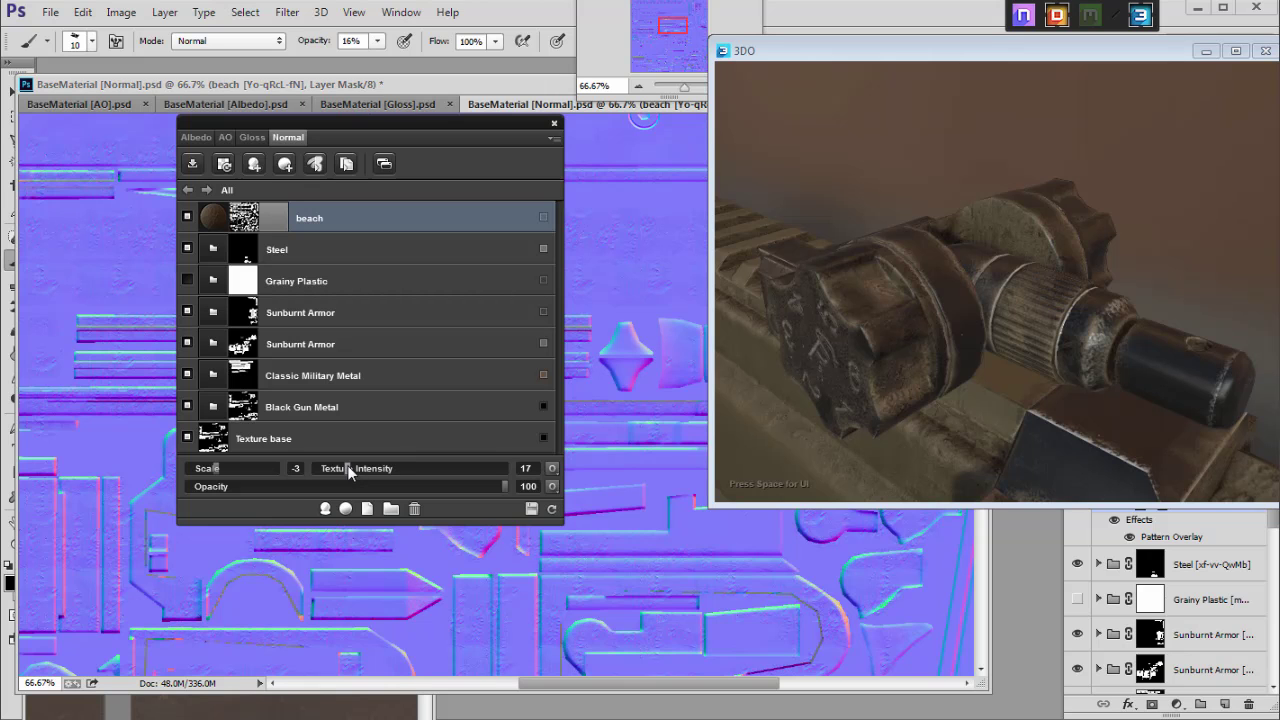
pyautogui.click(330, 465)
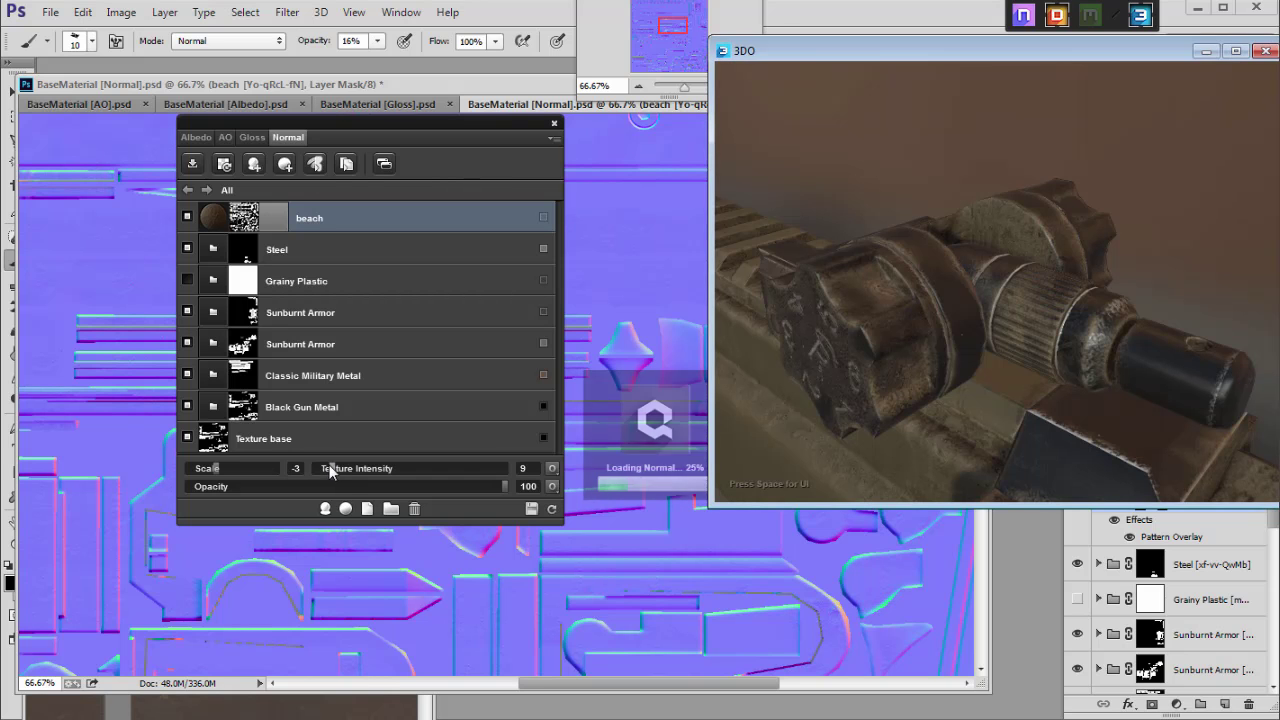
# Step: Set the beach layer's scale to 0 and its texture intensity to 26 in the Albedo document
pyautogui.moveTo(993, 353); pyautogui.dragTo(770, 243)
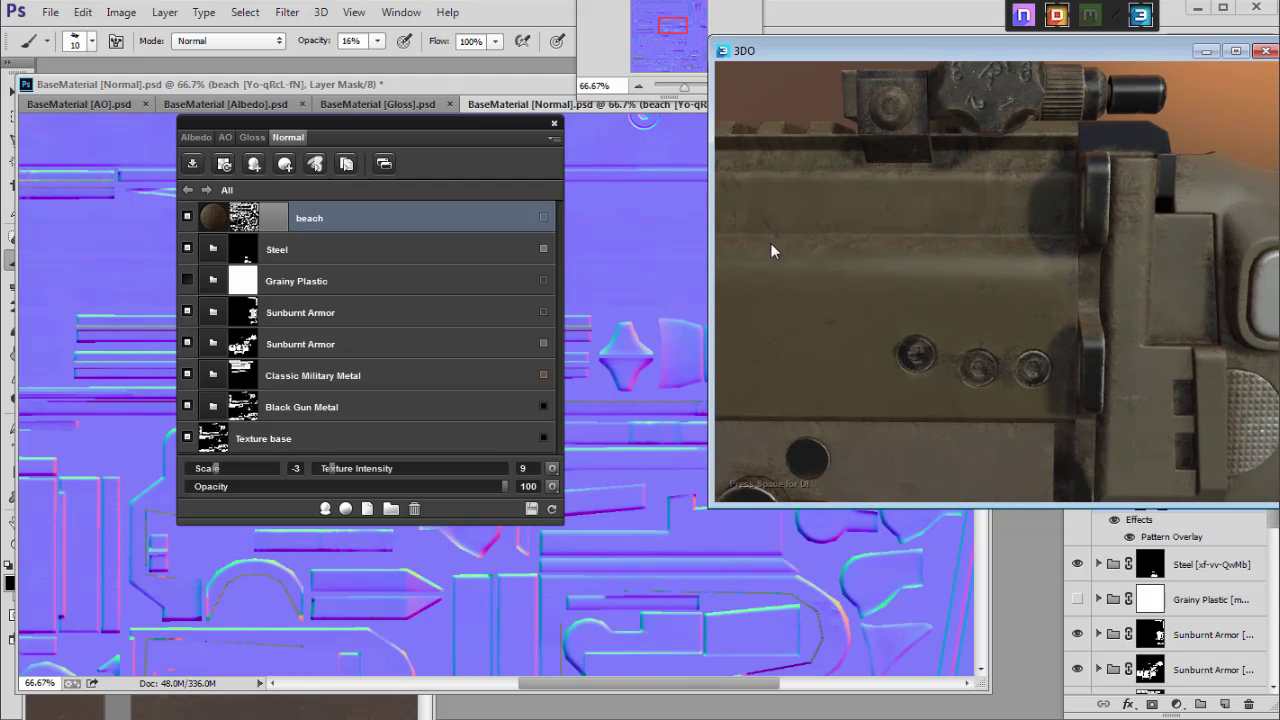
pyautogui.click(200, 138)
pyautogui.click(238, 467)
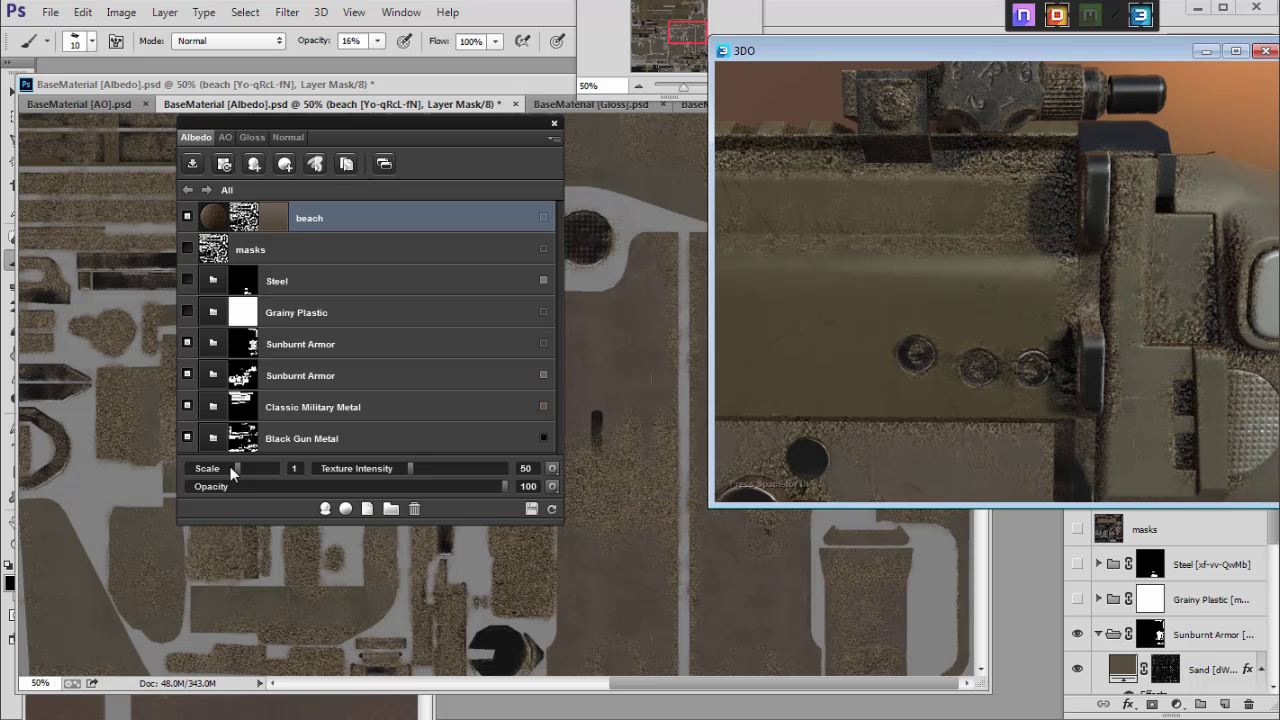
pyautogui.click(231, 467)
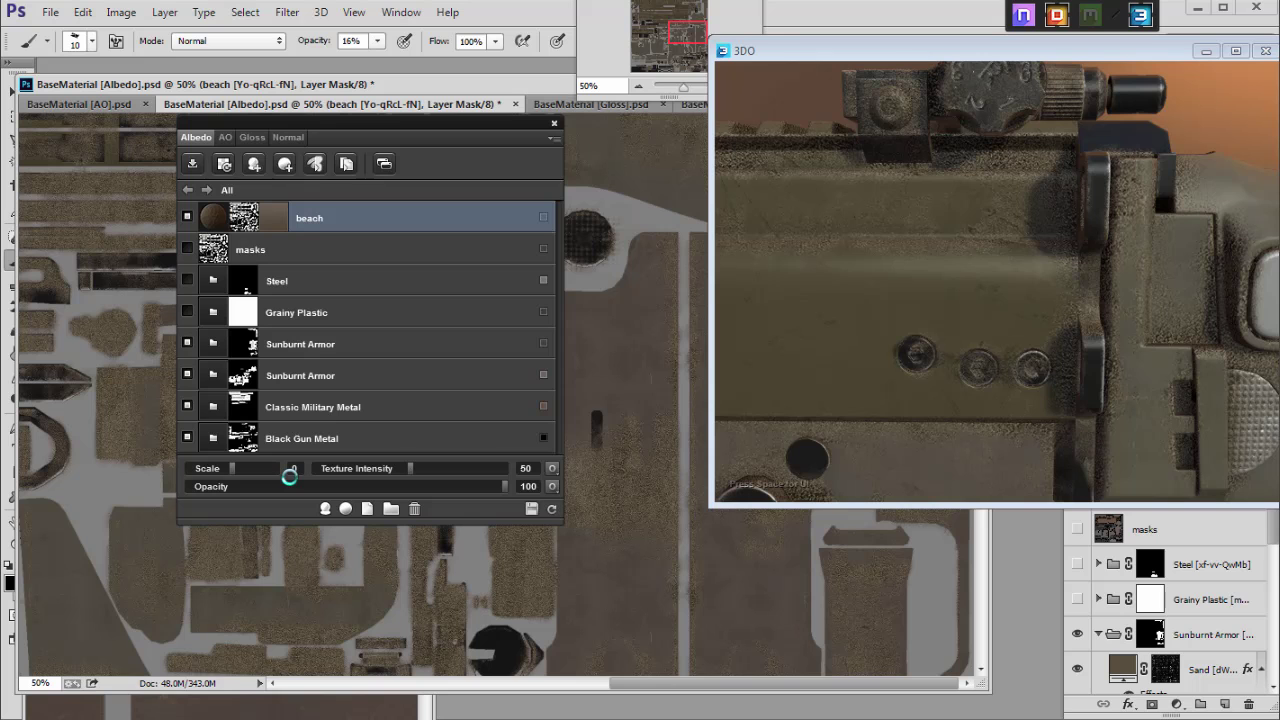
pyautogui.click(364, 468)
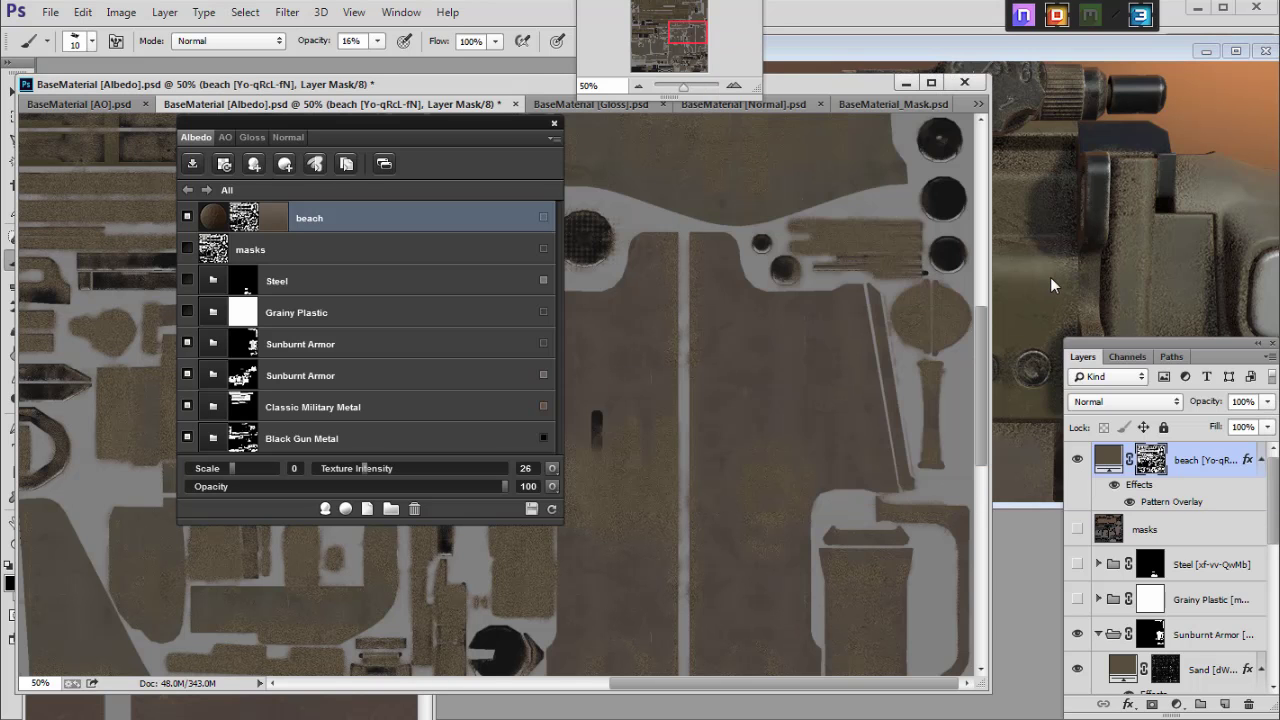
# Step: Examine the beach layer around the rear sight in 3DO and check its assigned material in the Megascans Mud category
pyautogui.click(1050, 277)
pyautogui.moveTo(953, 287); pyautogui.dragTo(1138, 470)
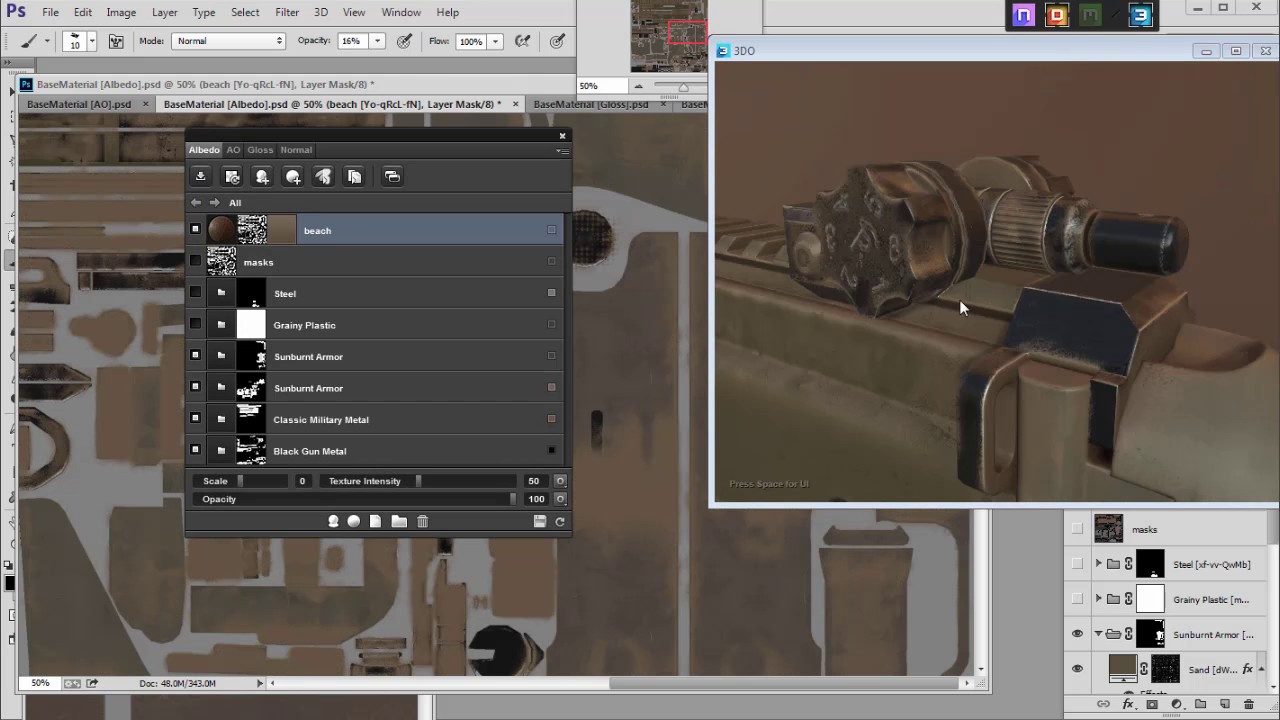
pyautogui.moveTo(944, 288)
pyautogui.mouseDown()
pyautogui.moveTo(945, 307)
pyautogui.moveTo(964, 277)
pyautogui.mouseUp()
pyautogui.click(216, 229)
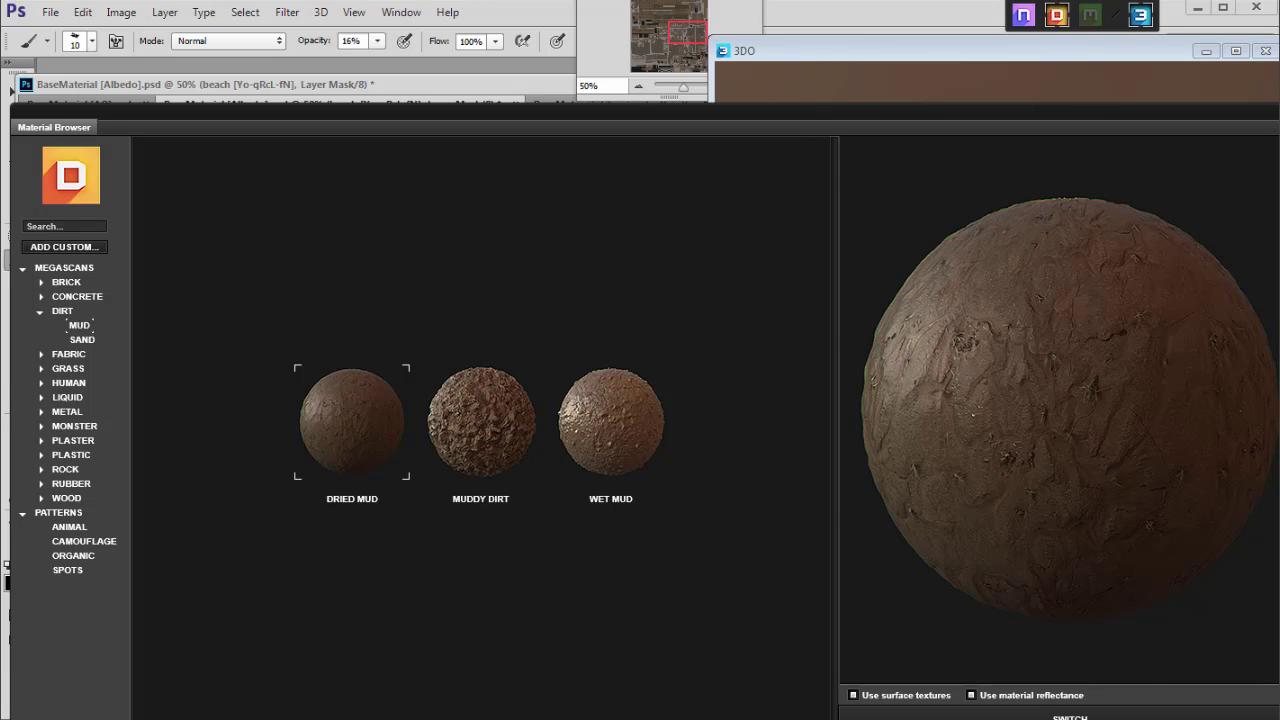
pyautogui.click(1272, 111)
pyautogui.moveTo(968, 259); pyautogui.dragTo(935, 246)
# Step: Enlarge the 3DO preview and examine the sand coverage along the rifle's receiver, rail and front sight
pyautogui.moveTo(710, 499); pyautogui.dragTo(463, 557)
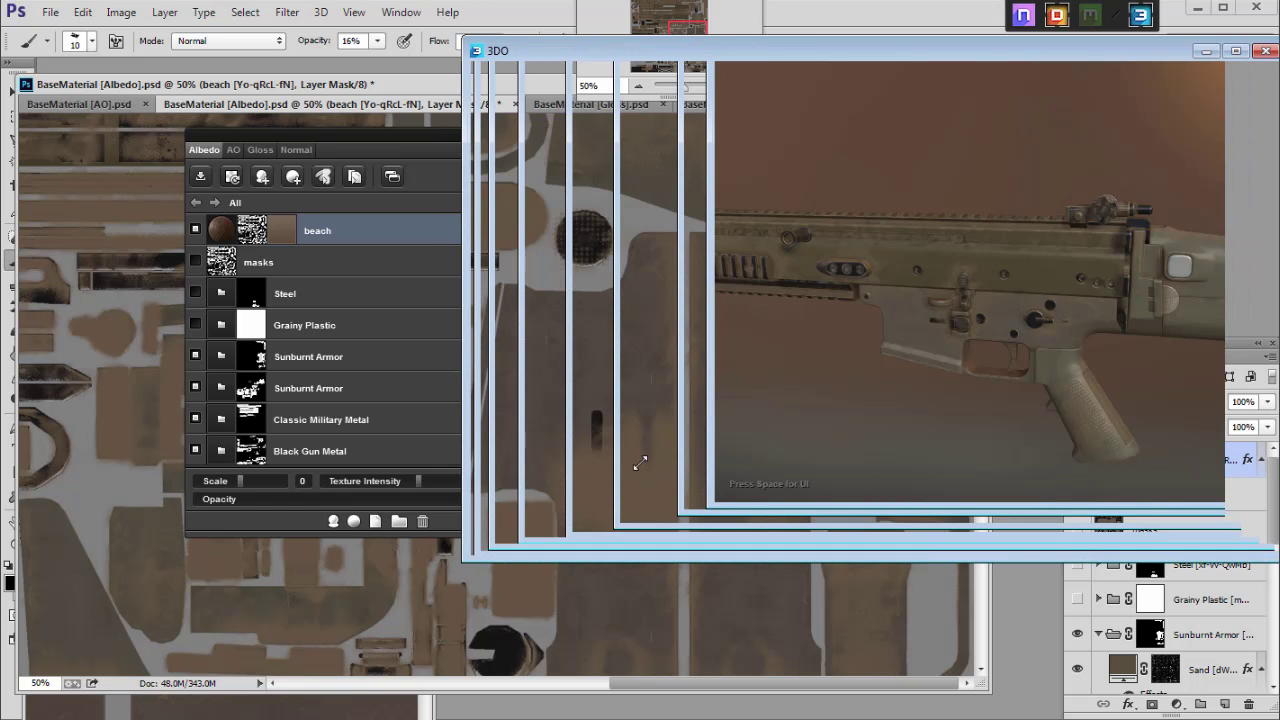
pyautogui.moveTo(854, 316); pyautogui.dragTo(917, 290)
pyautogui.scroll(3, 841, 252)
pyautogui.moveTo(841, 252); pyautogui.dragTo(1050, 216)
pyautogui.scroll(-4, 770, 215)
pyautogui.scroll(3, 900, 244)
pyautogui.scroll(3, 902, 243)
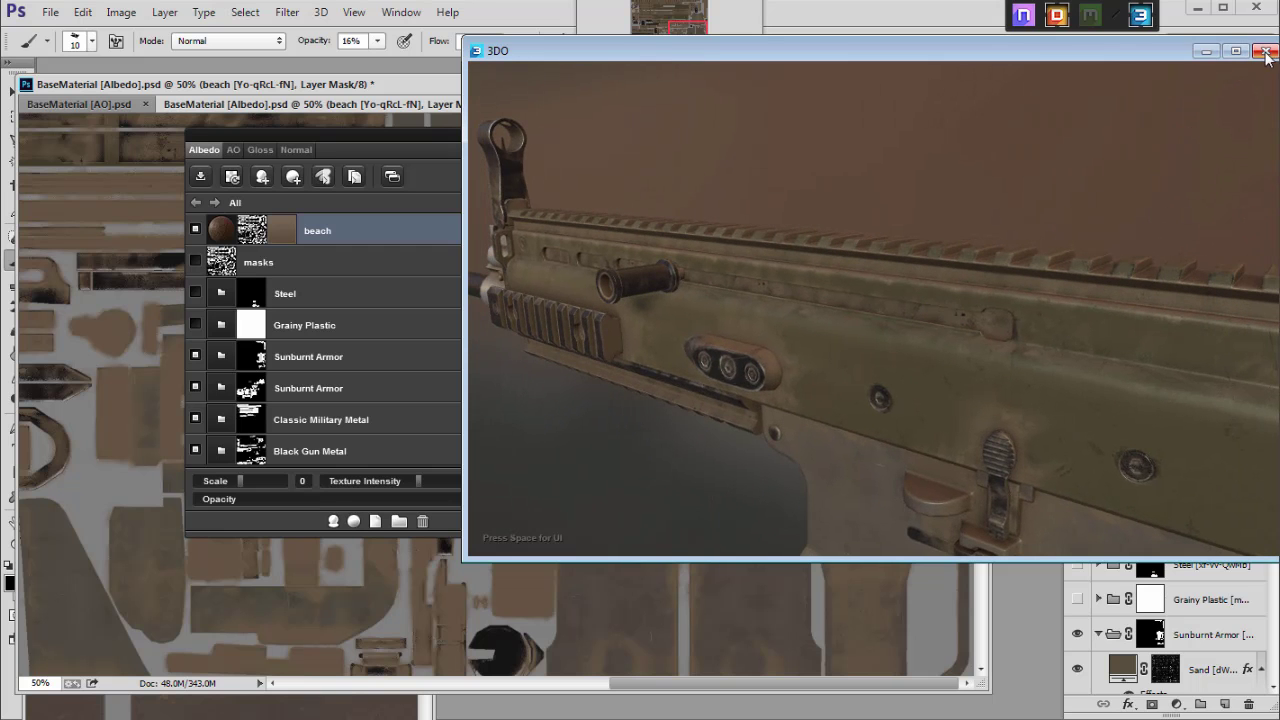
# Step: Narrow the 3DO preview, save the texture project and close the DDO layer editor
pyautogui.moveTo(466, 244); pyautogui.dragTo(851, 248)
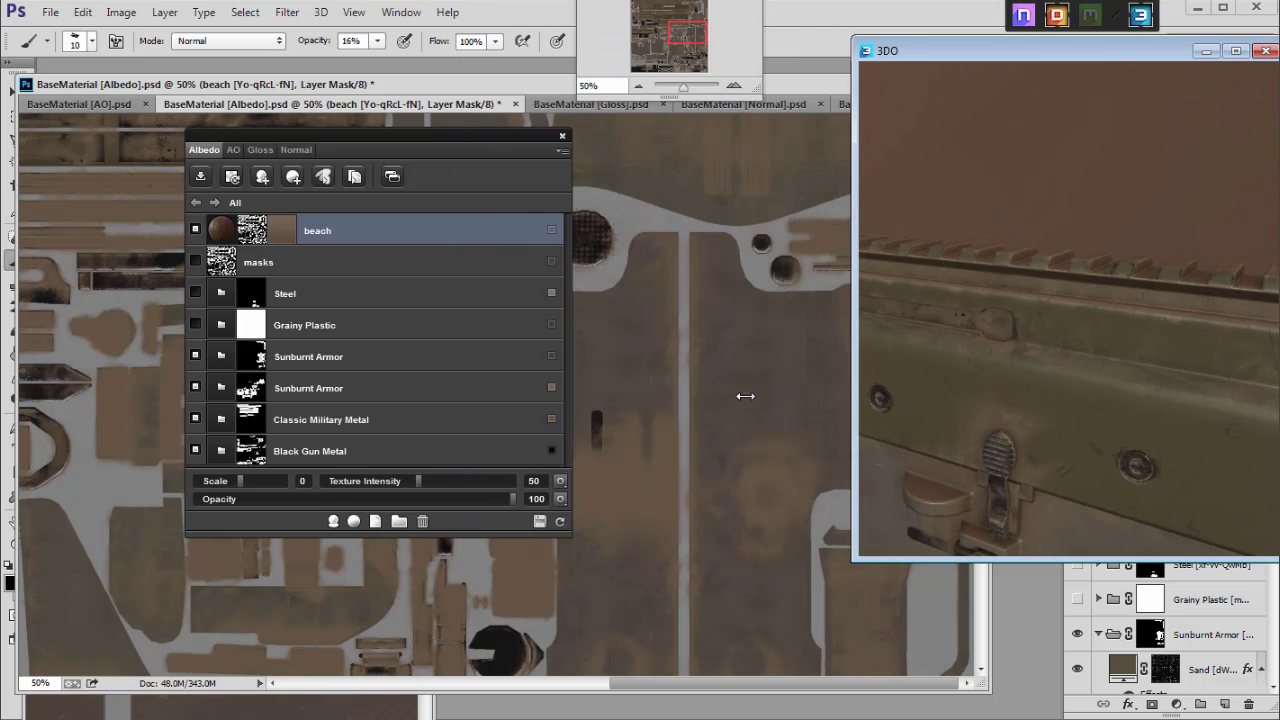
pyautogui.click(539, 522)
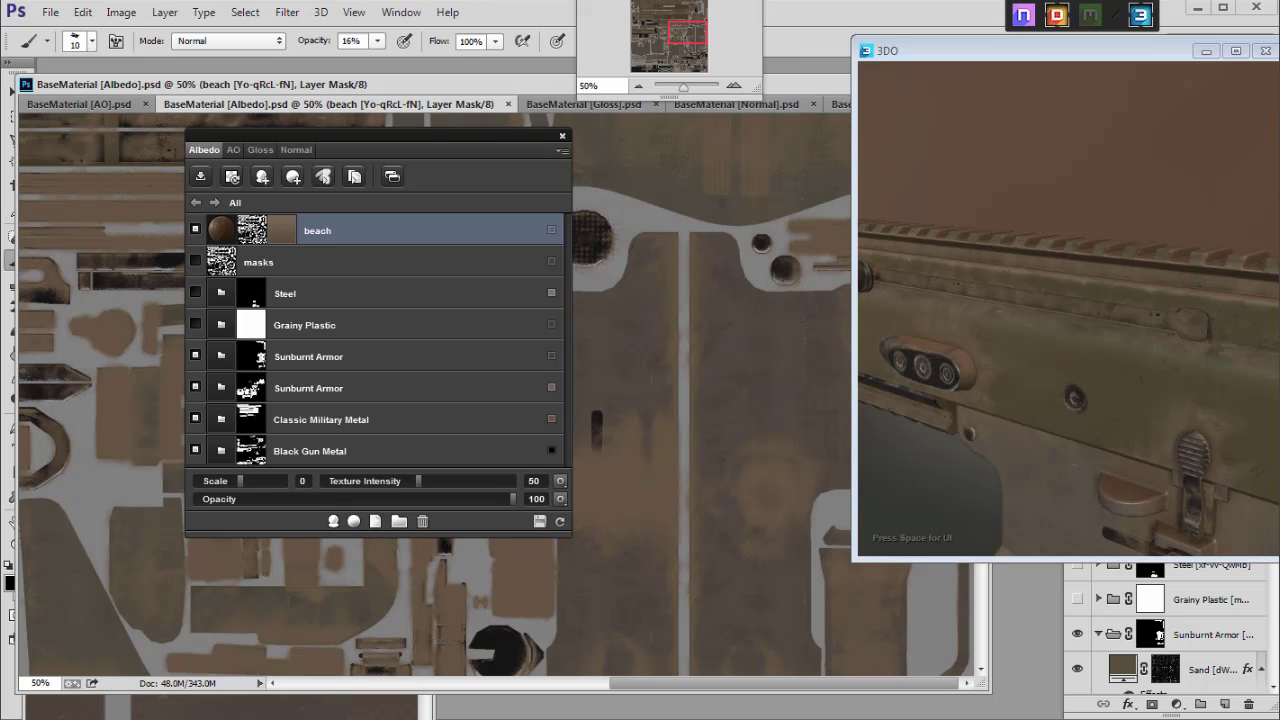
pyautogui.click(563, 136)
pyautogui.moveTo(484, 83); pyautogui.dragTo(487, 83)
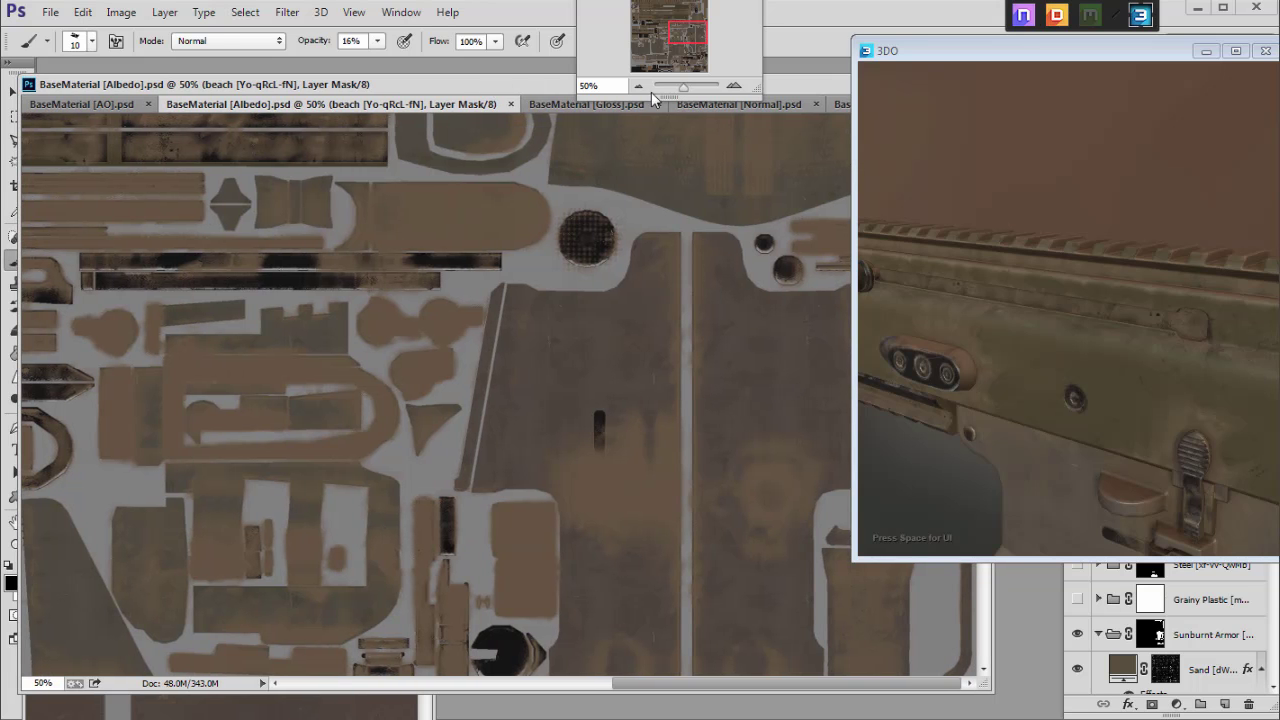
# Step: Shrink the 3DO preview and reposition it so the Photoshop layer list is uncovered
pyautogui.moveTo(851, 560); pyautogui.dragTo(930, 452)
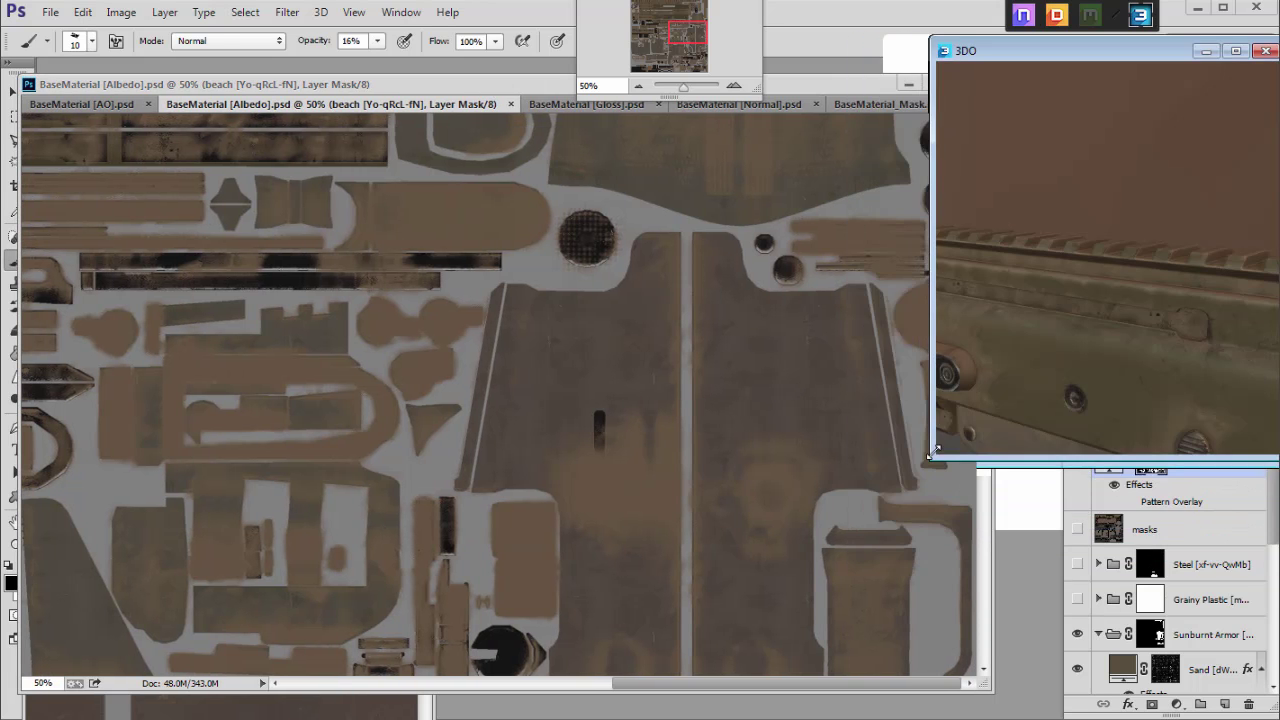
pyautogui.click(1274, 510)
pyautogui.moveTo(1113, 57); pyautogui.dragTo(773, 23)
pyautogui.moveTo(1274, 487); pyautogui.dragTo(1272, 494)
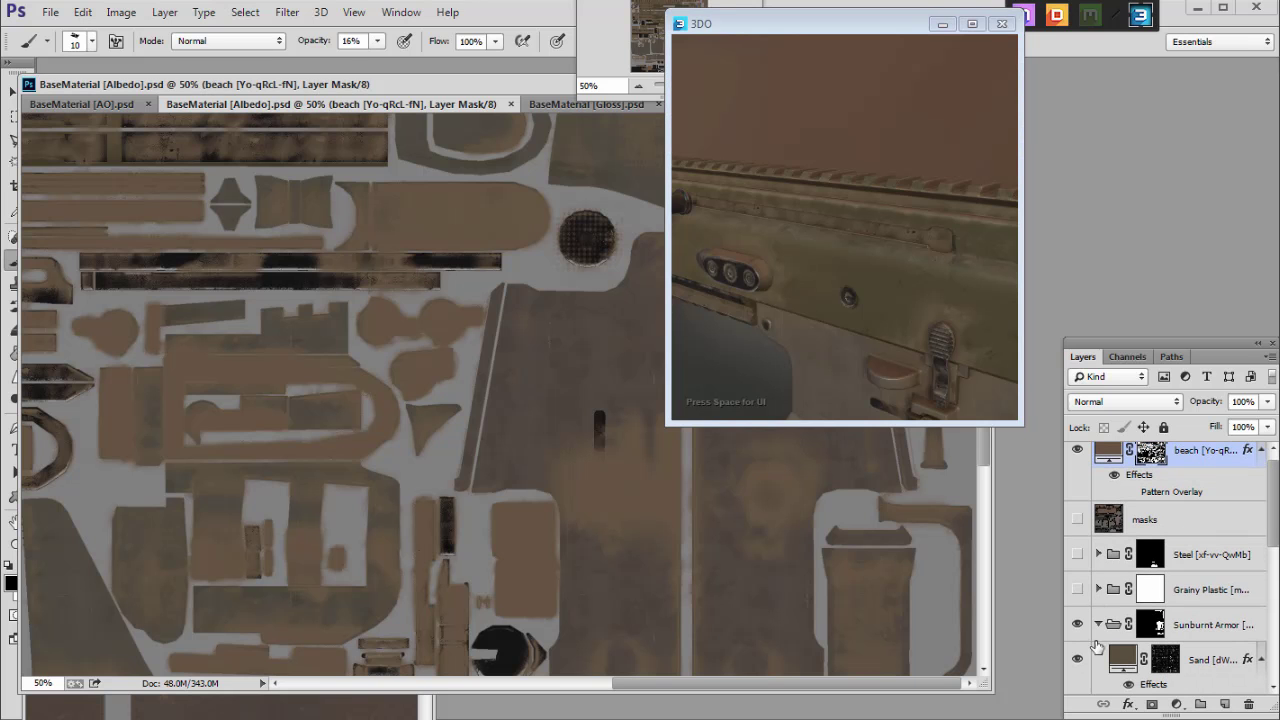
# Step: Look through the Albedo layer stack, checking the contents of the Sunburnt Armor and Black Gun Metal groups
pyautogui.click(1098, 626)
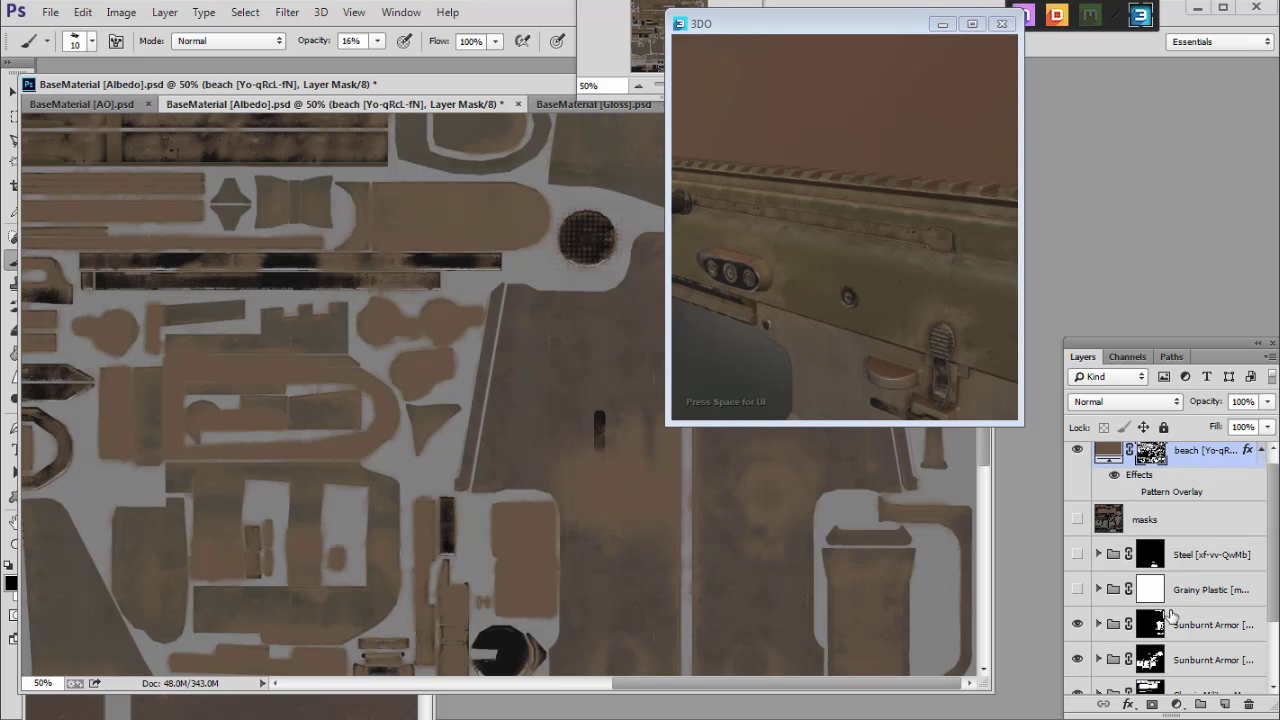
pyautogui.scroll(-3, 1150, 612)
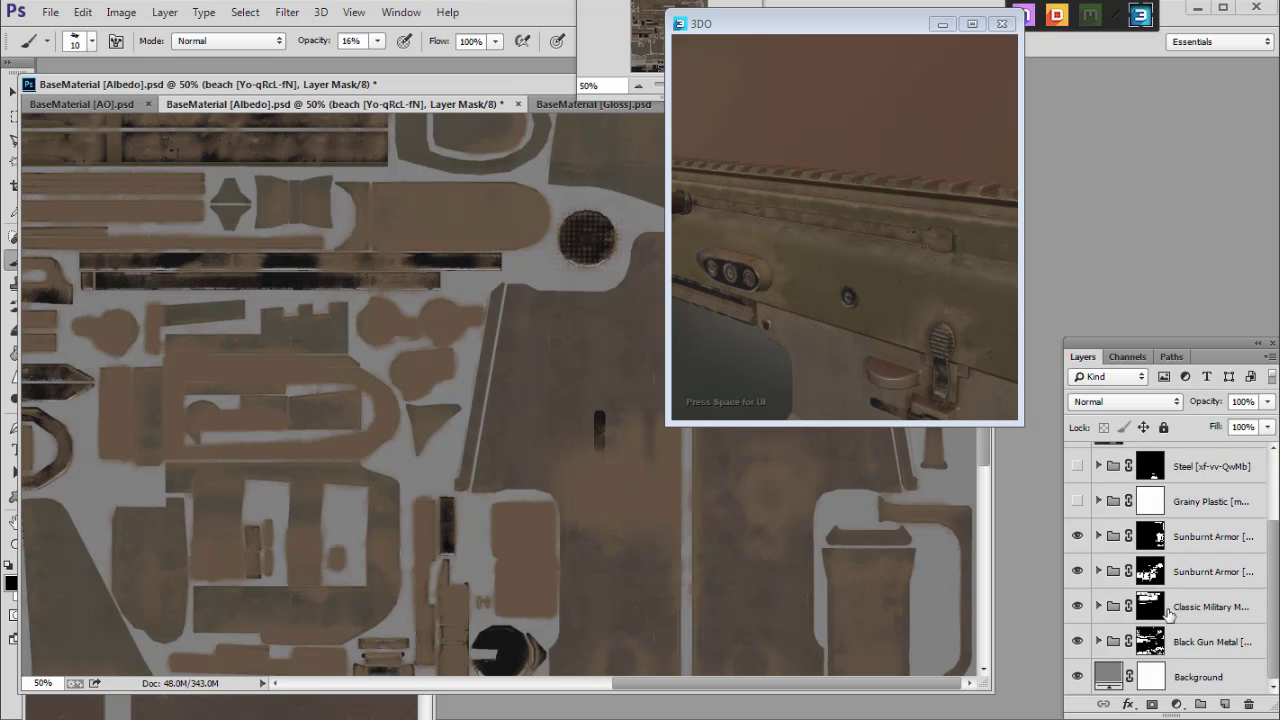
pyautogui.click(1236, 538)
pyautogui.scroll(3, 1211, 610)
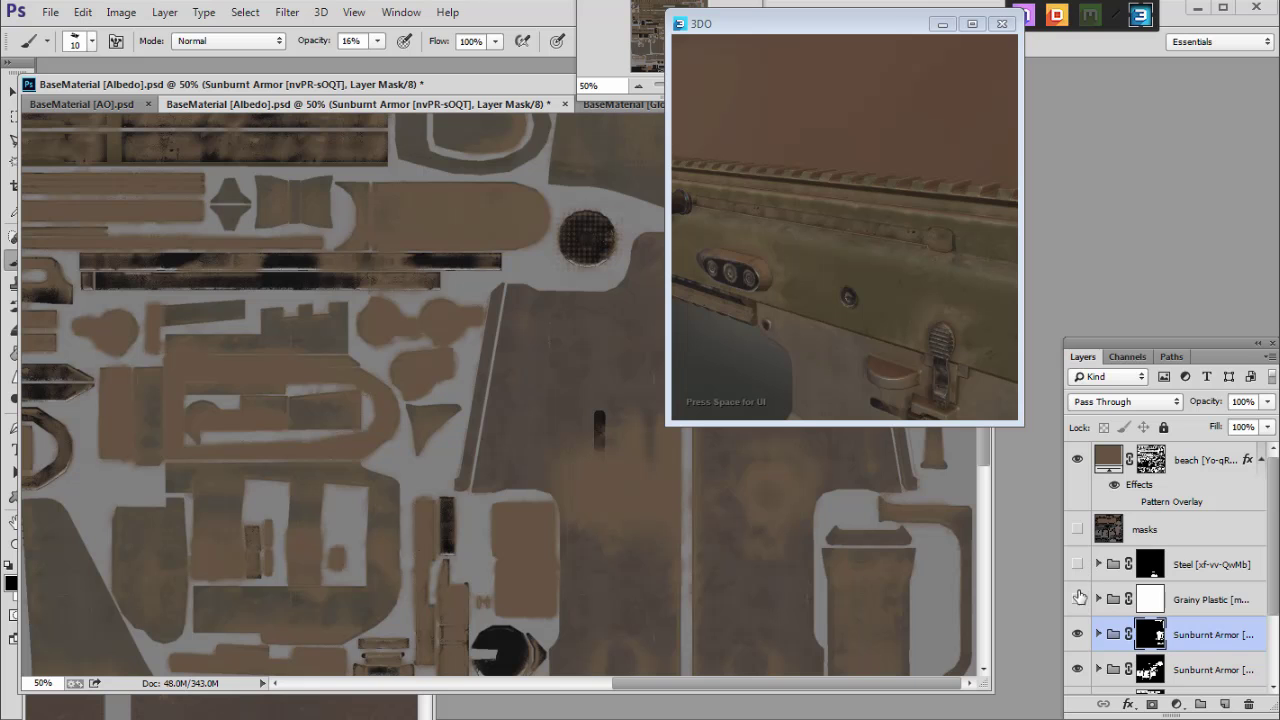
pyautogui.scroll(-3, 1120, 611)
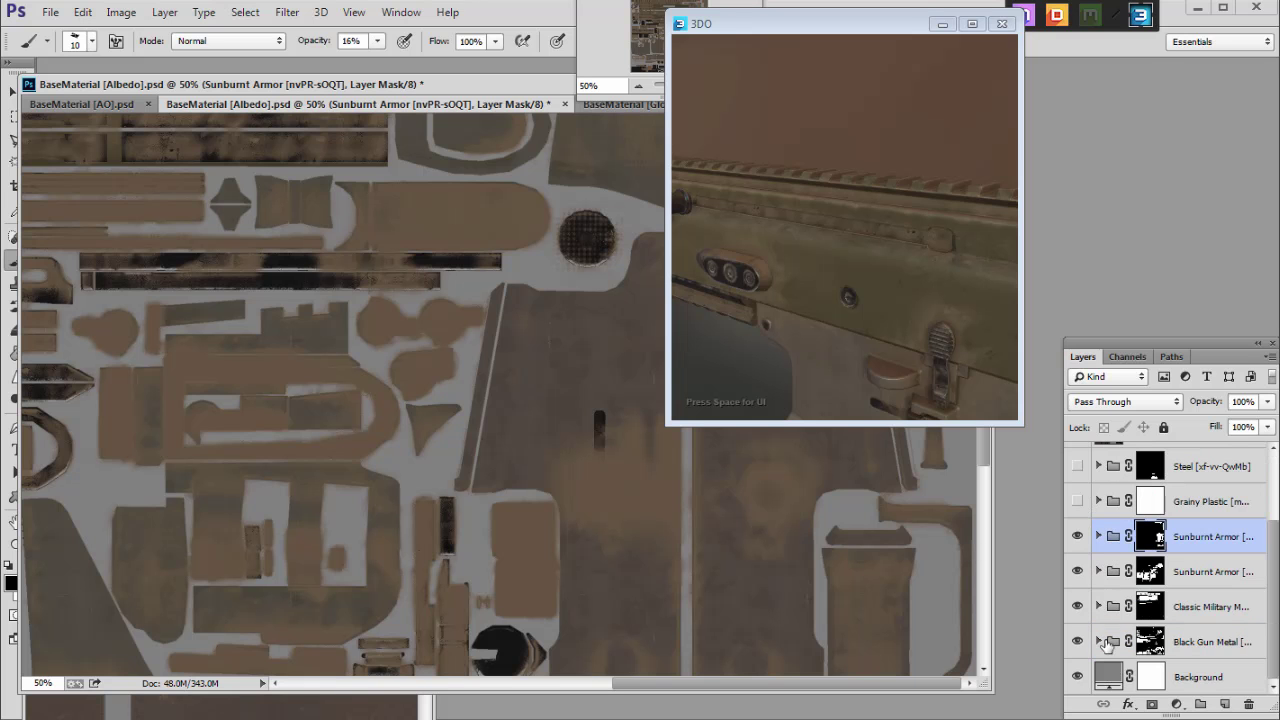
pyautogui.click(1098, 537)
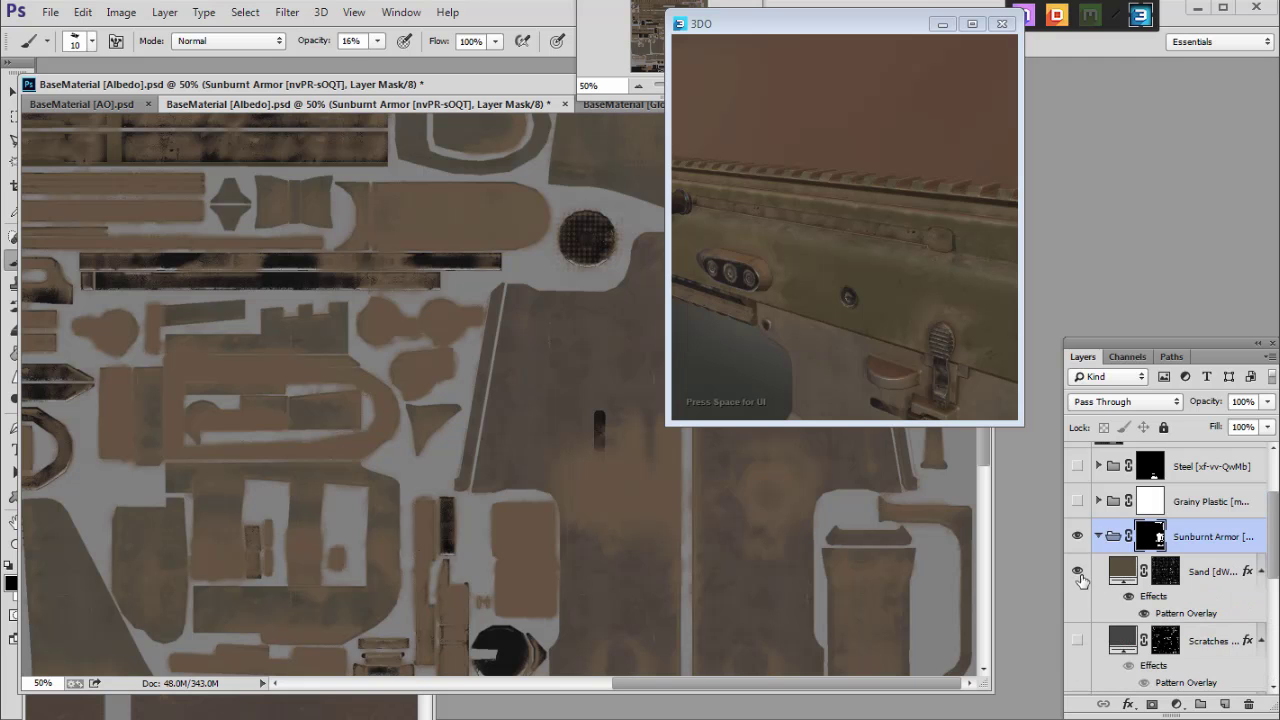
pyautogui.click(1098, 537)
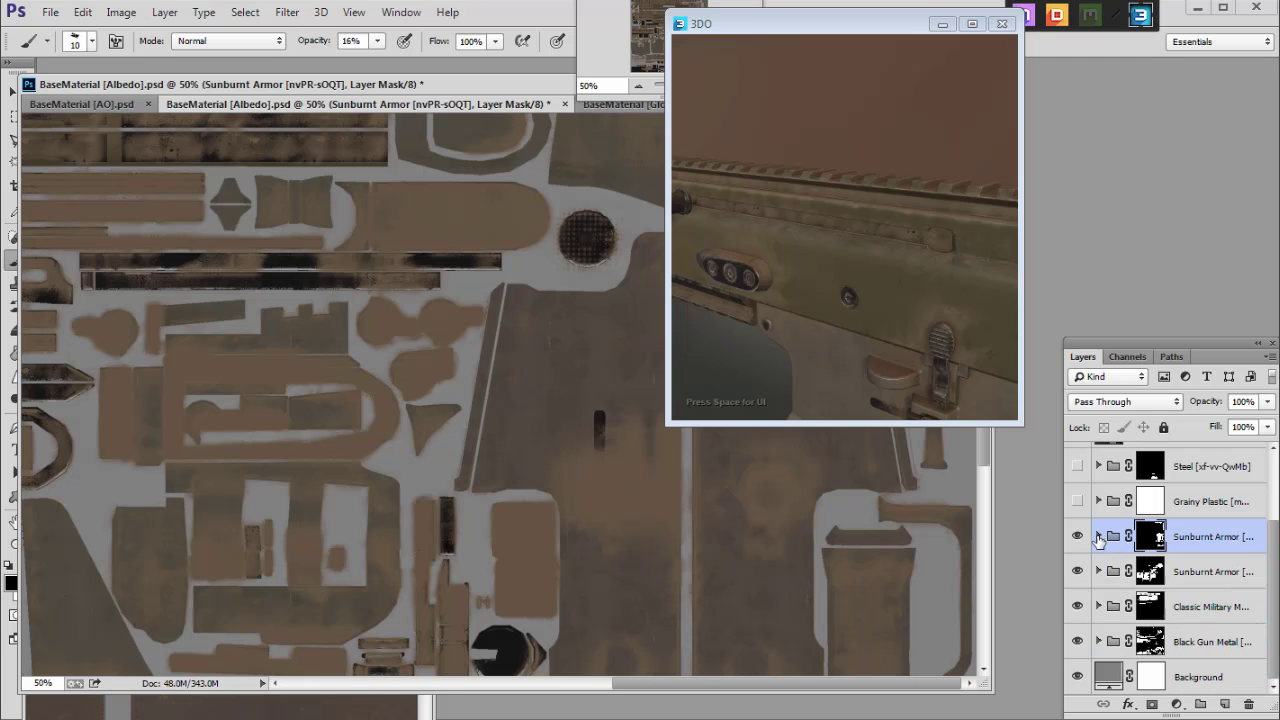
pyautogui.scroll(1, 1107, 562)
pyautogui.scroll(-1, 1119, 622)
pyautogui.click(1097, 641)
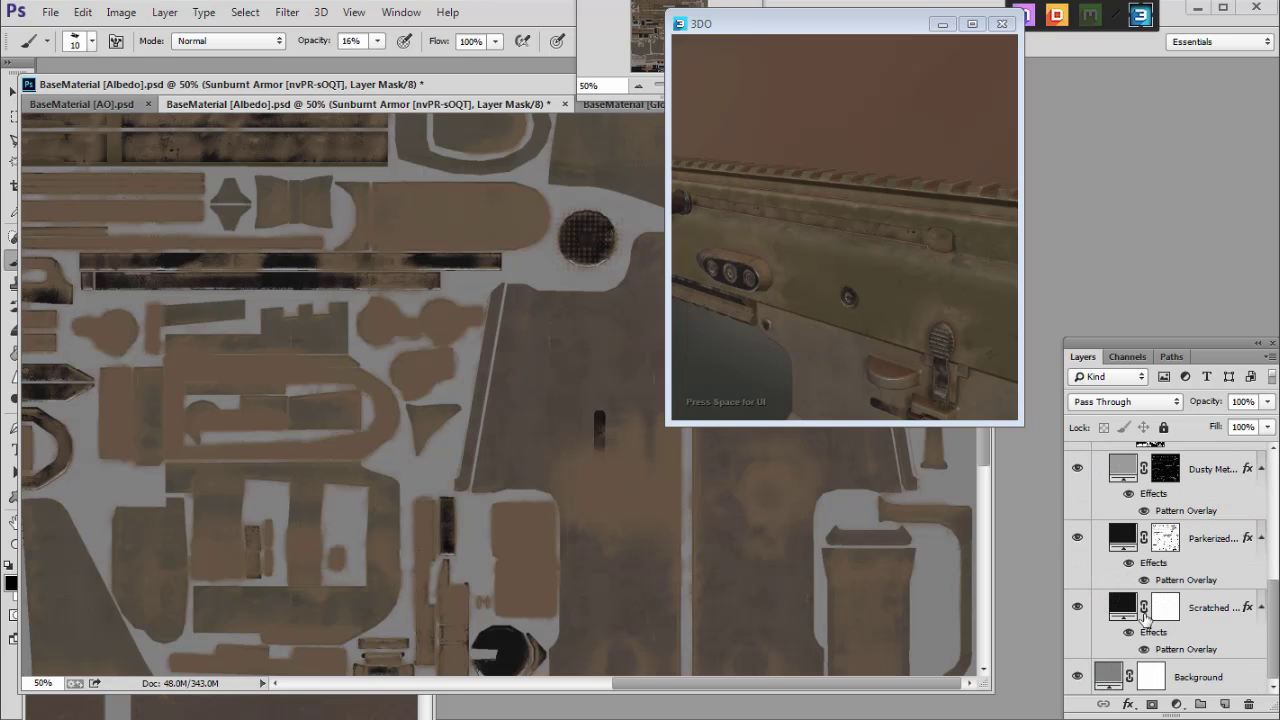
pyautogui.scroll(5, 1145, 617)
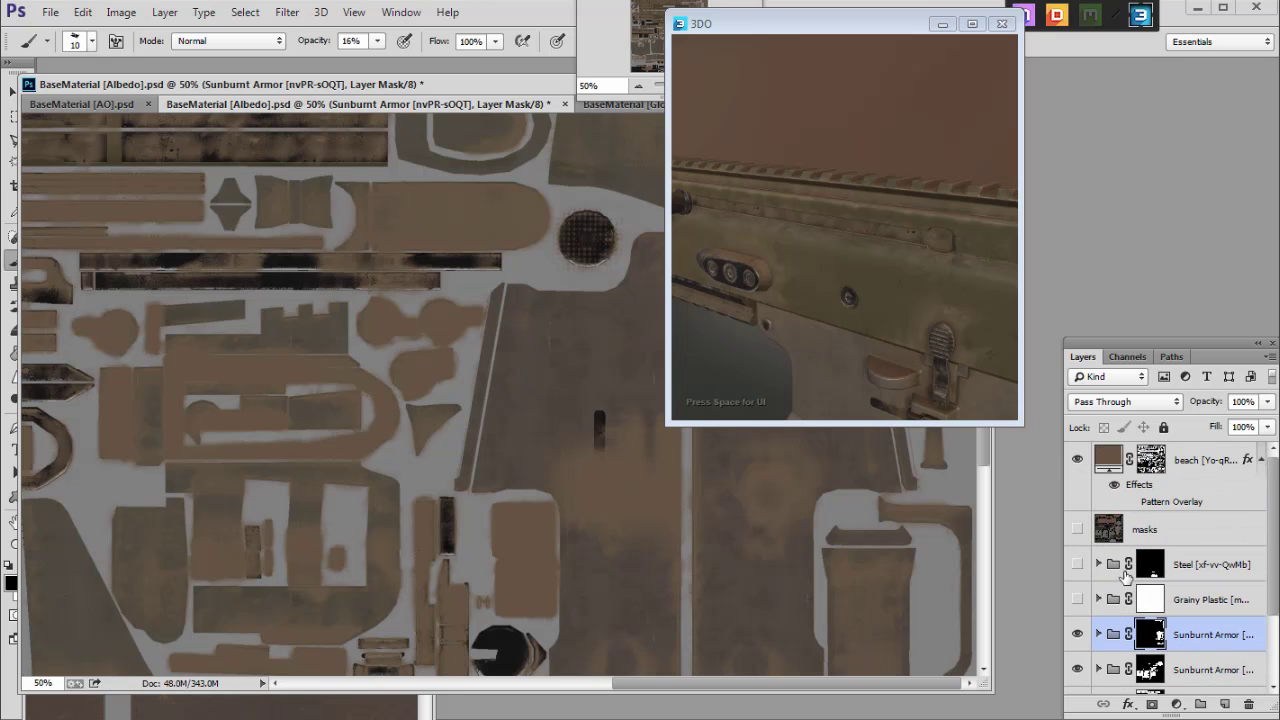
# Step: Toggle the beach layer's visibility off and on, and select its layer mask
pyautogui.click(1100, 461)
pyautogui.doubleClick(1077, 460)
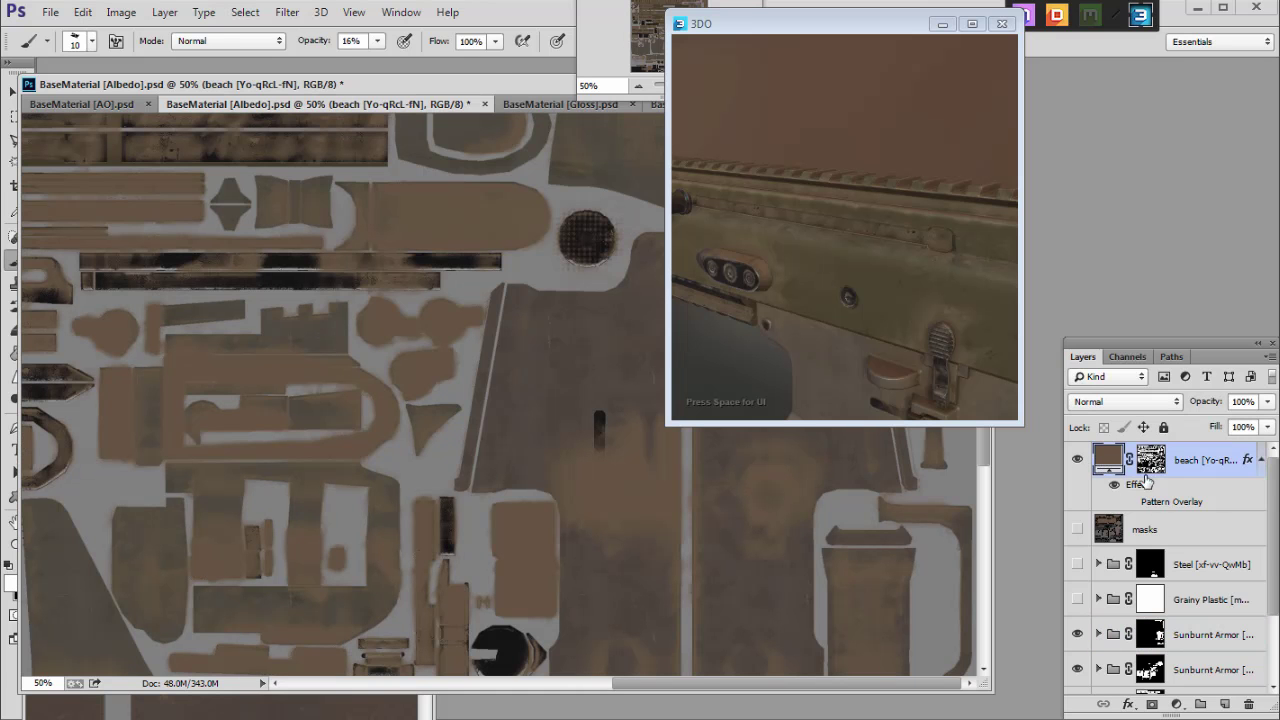
pyautogui.click(1150, 461)
# Step: Prepare a white brush of size 25 at 40% opacity for painting the beach mask over the slotted strip
pyautogui.moveTo(781, 25); pyautogui.dragTo(891, 23)
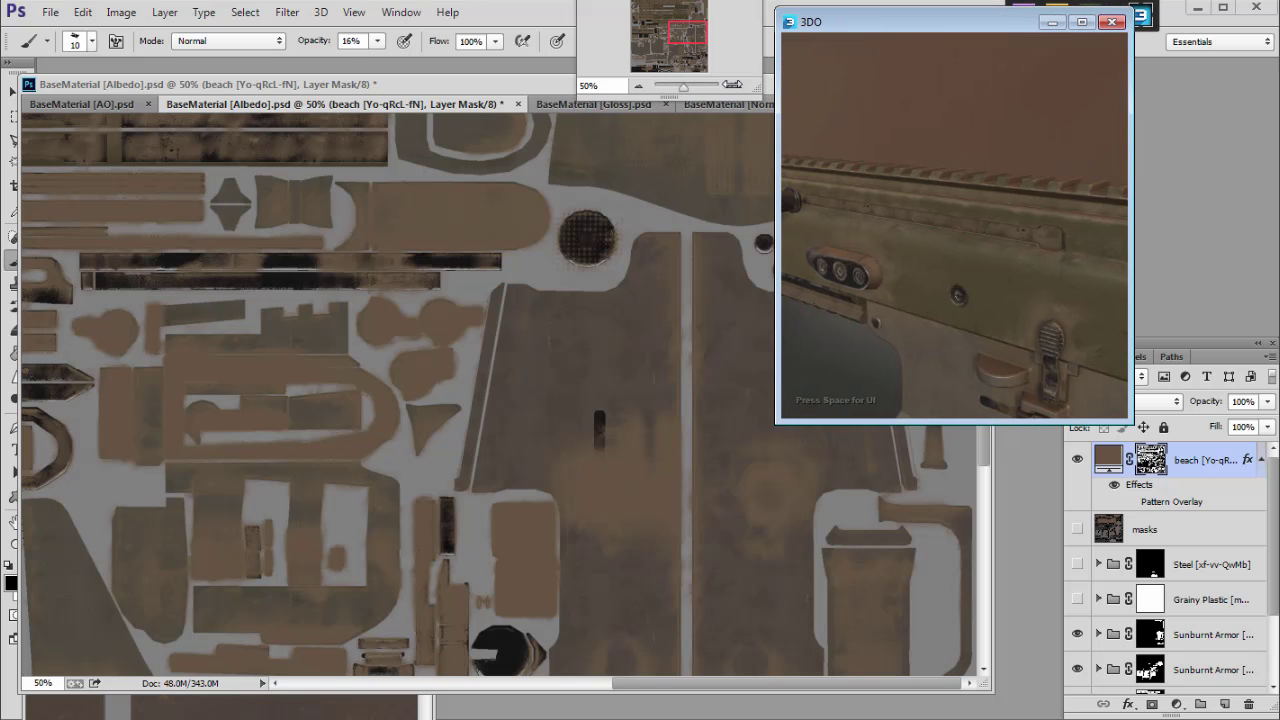
pyautogui.click(737, 85)
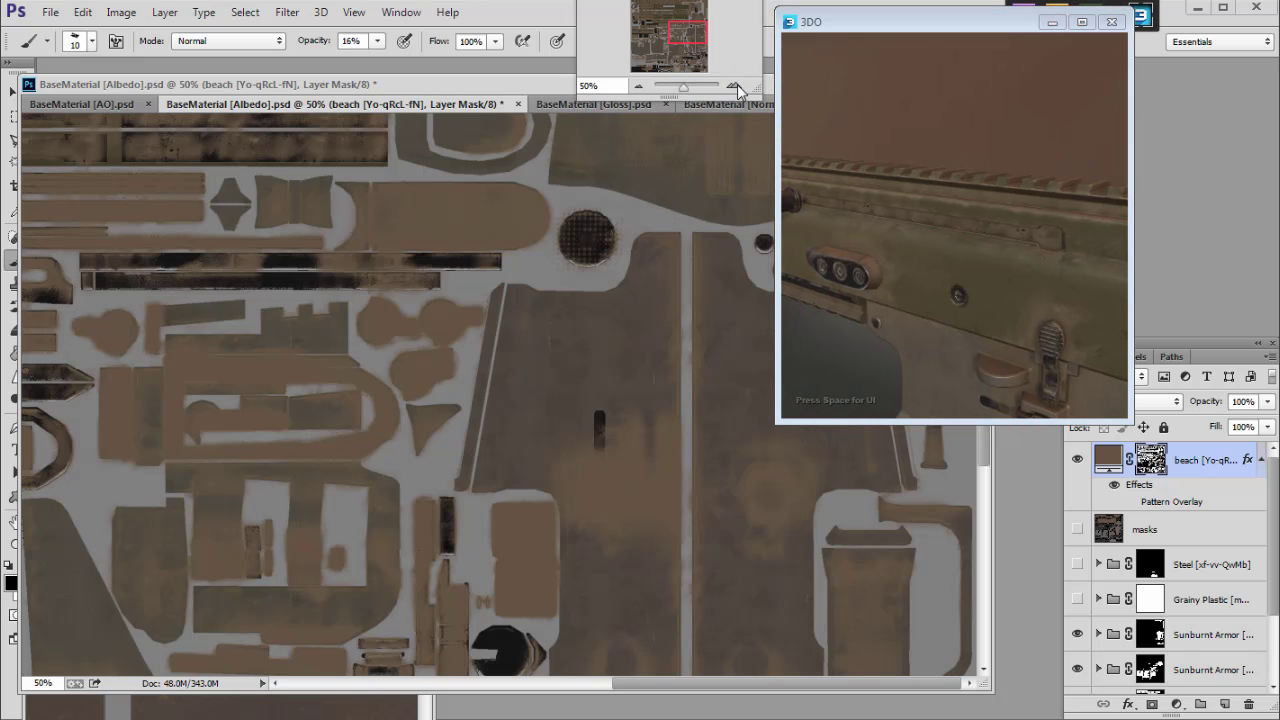
pyautogui.click(737, 85)
pyautogui.click(737, 85)
pyautogui.moveTo(681, 36); pyautogui.dragTo(650, 12)
pyautogui.click(733, 85)
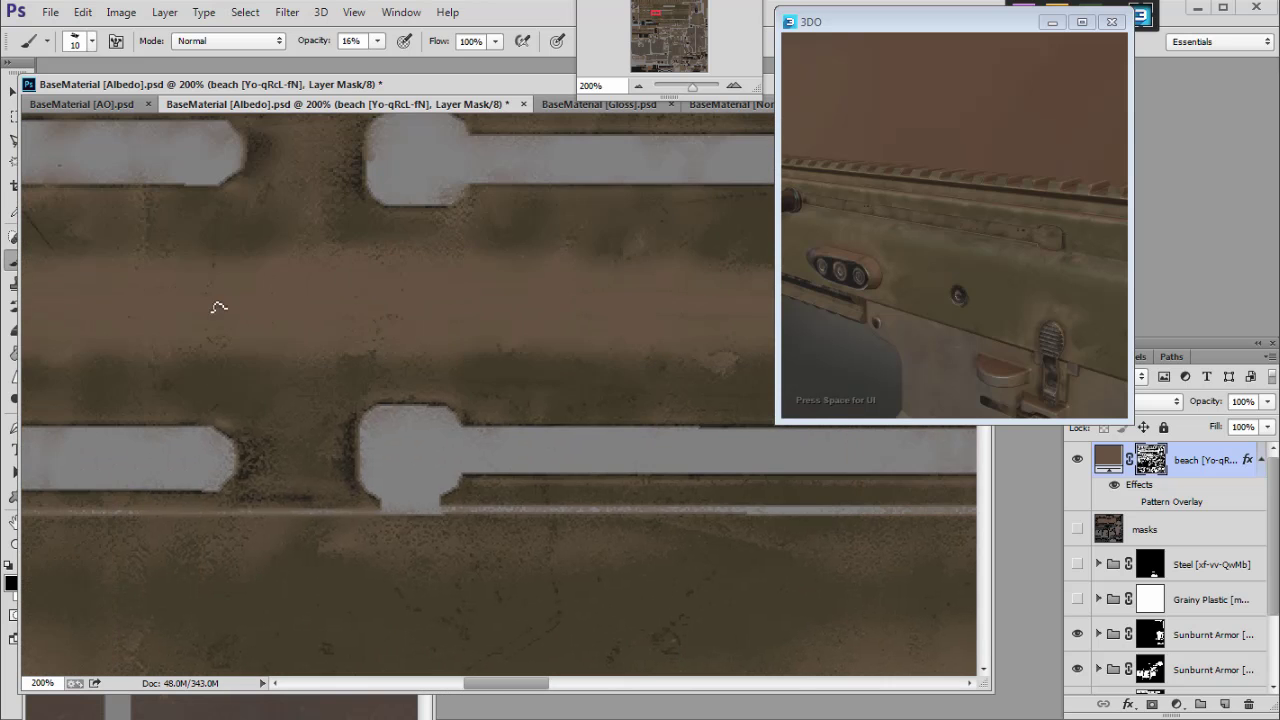
pyautogui.moveTo(90, 84); pyautogui.dragTo(114, 82)
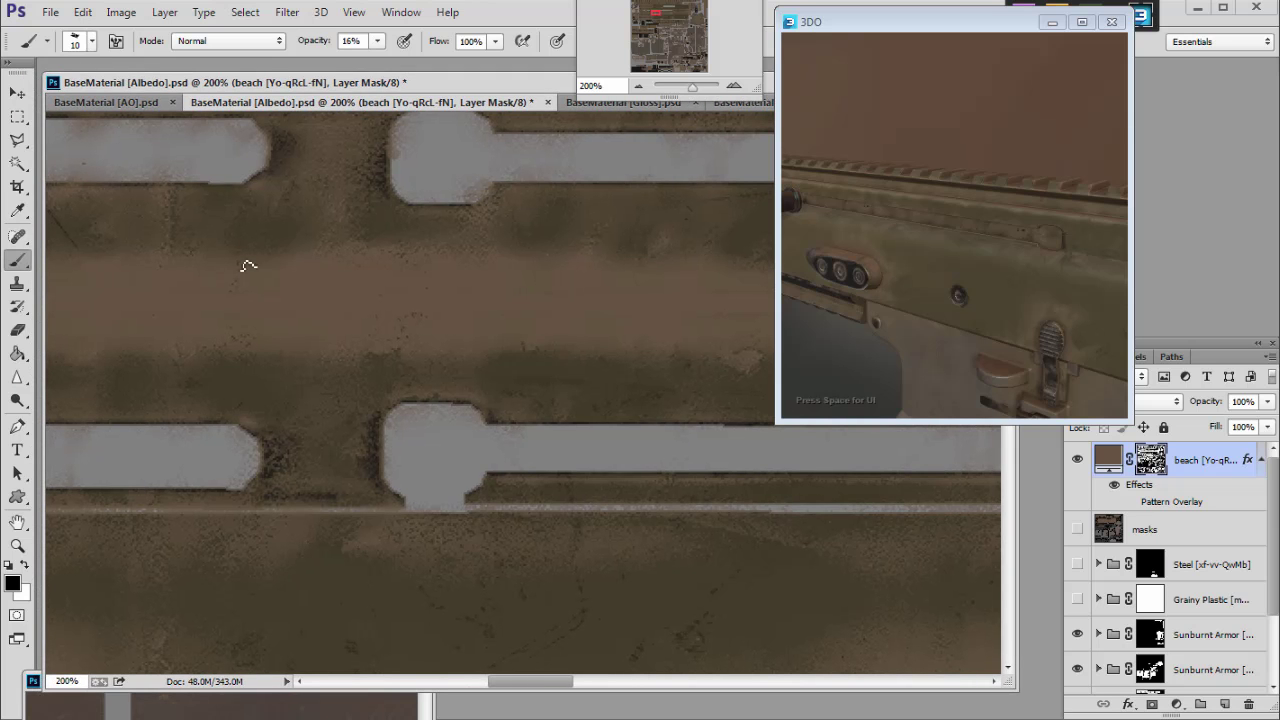
pyautogui.press(']')
pyautogui.press(']')
pyautogui.press(']')
pyautogui.moveTo(438, 335)
pyautogui.mouseDown()
pyautogui.moveTo(400, 354)
pyautogui.moveTo(338, 350)
pyautogui.moveTo(542, 364)
pyautogui.moveTo(358, 355)
pyautogui.mouseUp()
pyautogui.press('x')
pyautogui.click(373, 43)
pyautogui.click(362, 57)
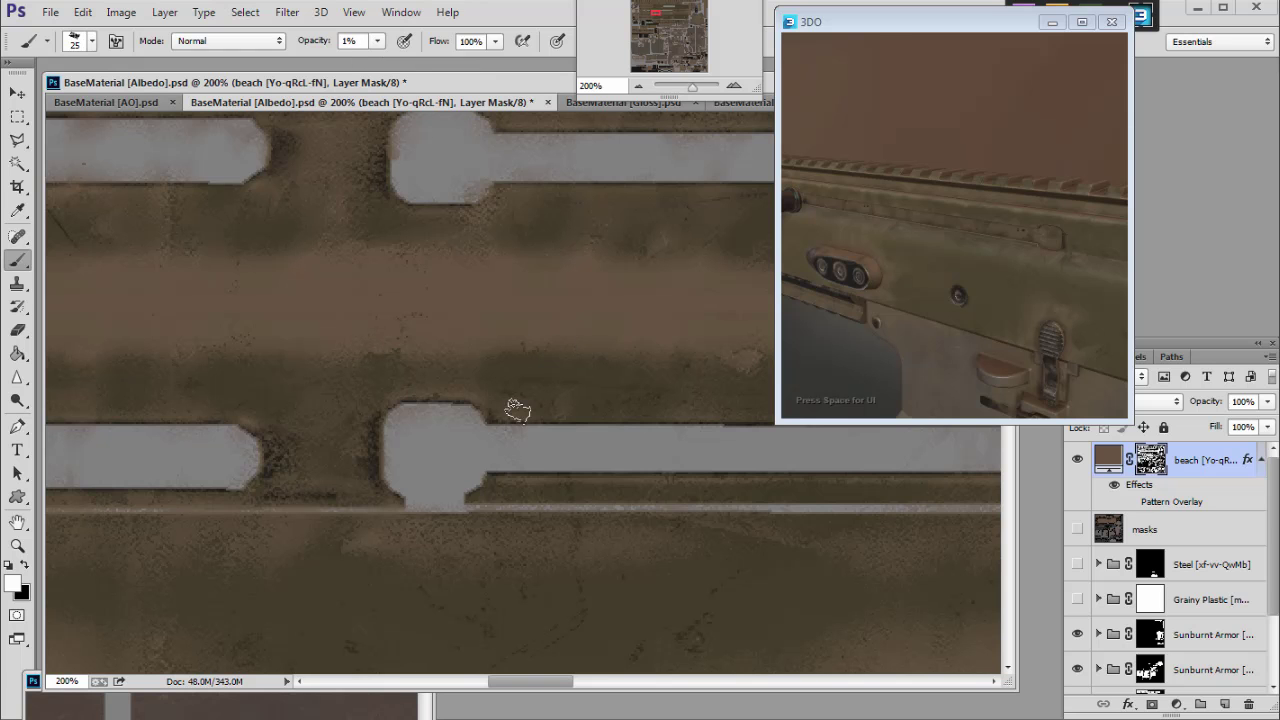
pyautogui.moveTo(377, 41); pyautogui.dragTo(443, 251)
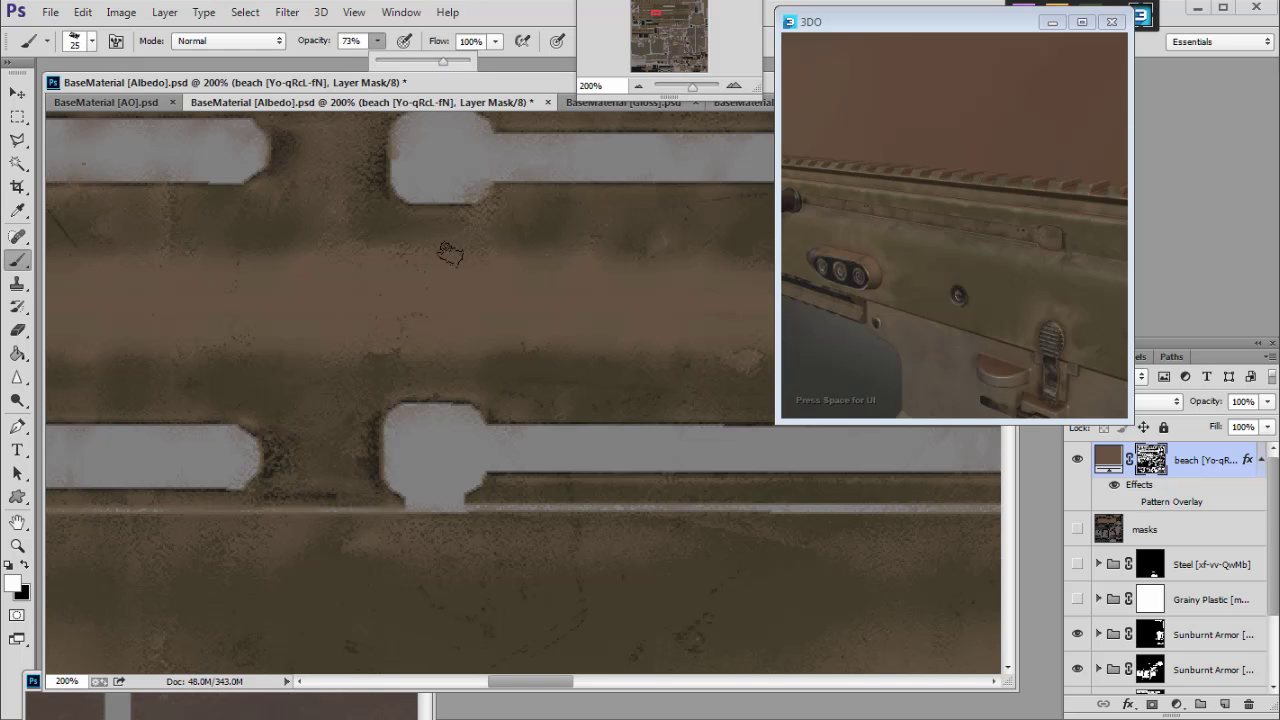
pyautogui.moveTo(377, 41); pyautogui.dragTo(352, 80)
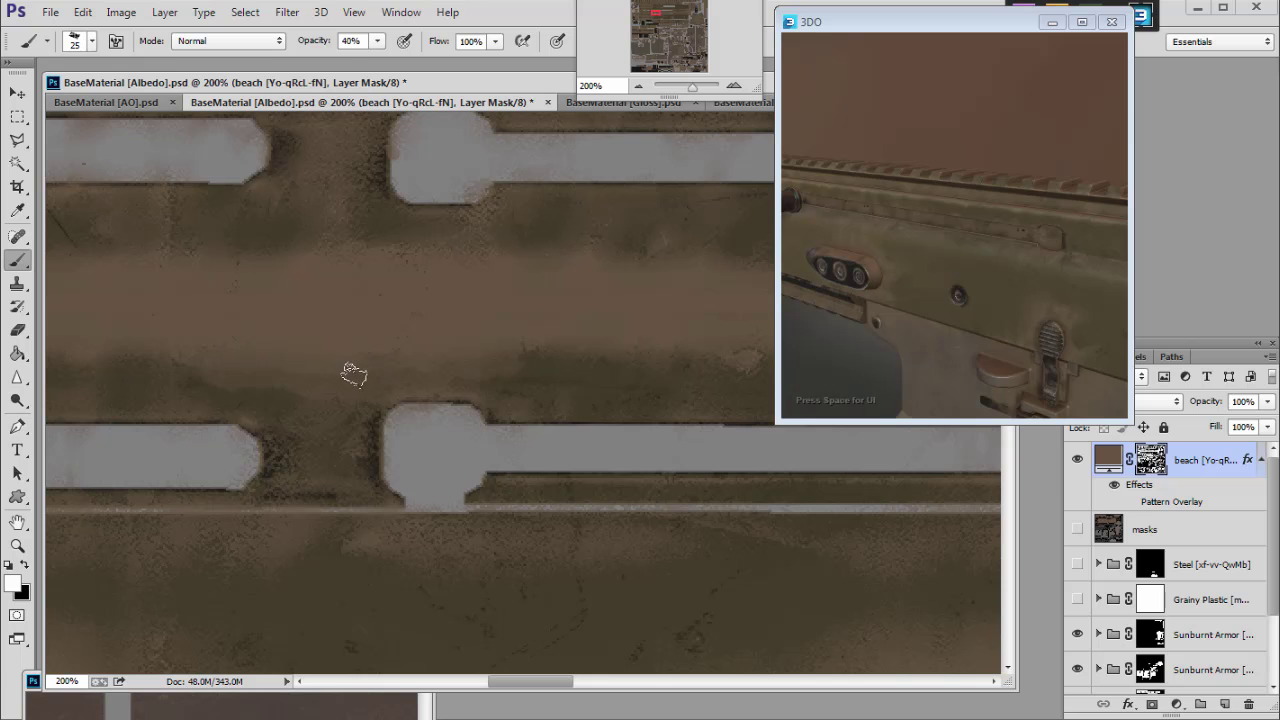
# Step: Try white and black brush strokes on the beach mask around the brown band between the slots
pyautogui.moveTo(180, 362)
pyautogui.mouseDown()
pyautogui.moveTo(303, 374)
pyautogui.moveTo(346, 398)
pyautogui.moveTo(138, 408)
pyautogui.moveTo(422, 442)
pyautogui.mouseUp()
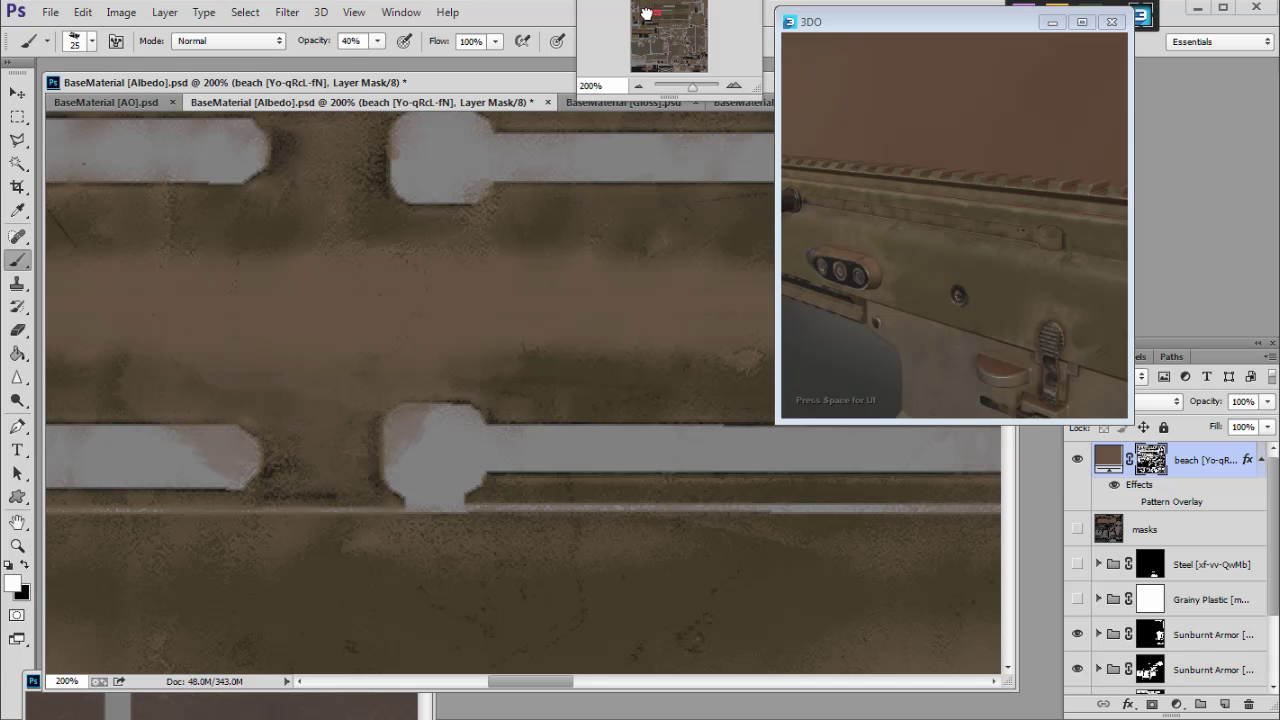
pyautogui.moveTo(647, 14); pyautogui.dragTo(645, 14)
pyautogui.hotkey('ctrl', 'alt', 'z')
pyautogui.hotkey('ctrl', 'alt', 'z')
pyautogui.hotkey('ctrl', 'alt', 'z')
pyautogui.press('x')
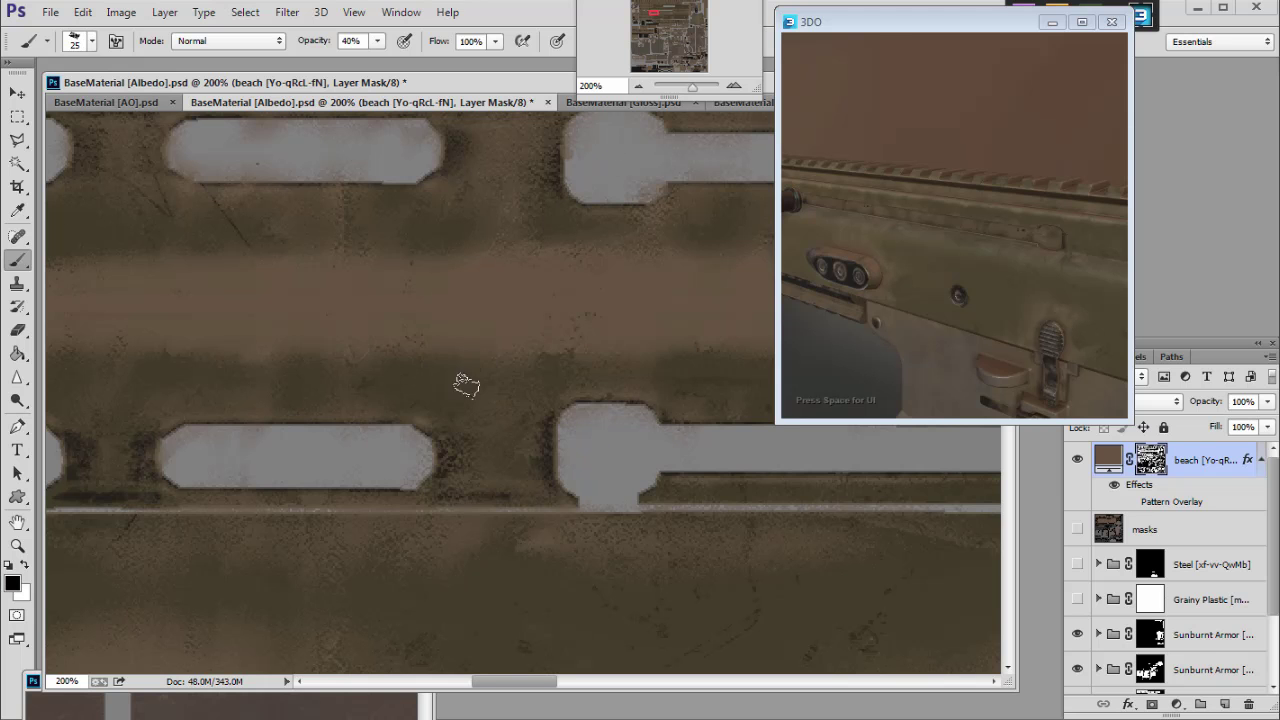
pyautogui.moveTo(317, 349); pyautogui.dragTo(360, 354)
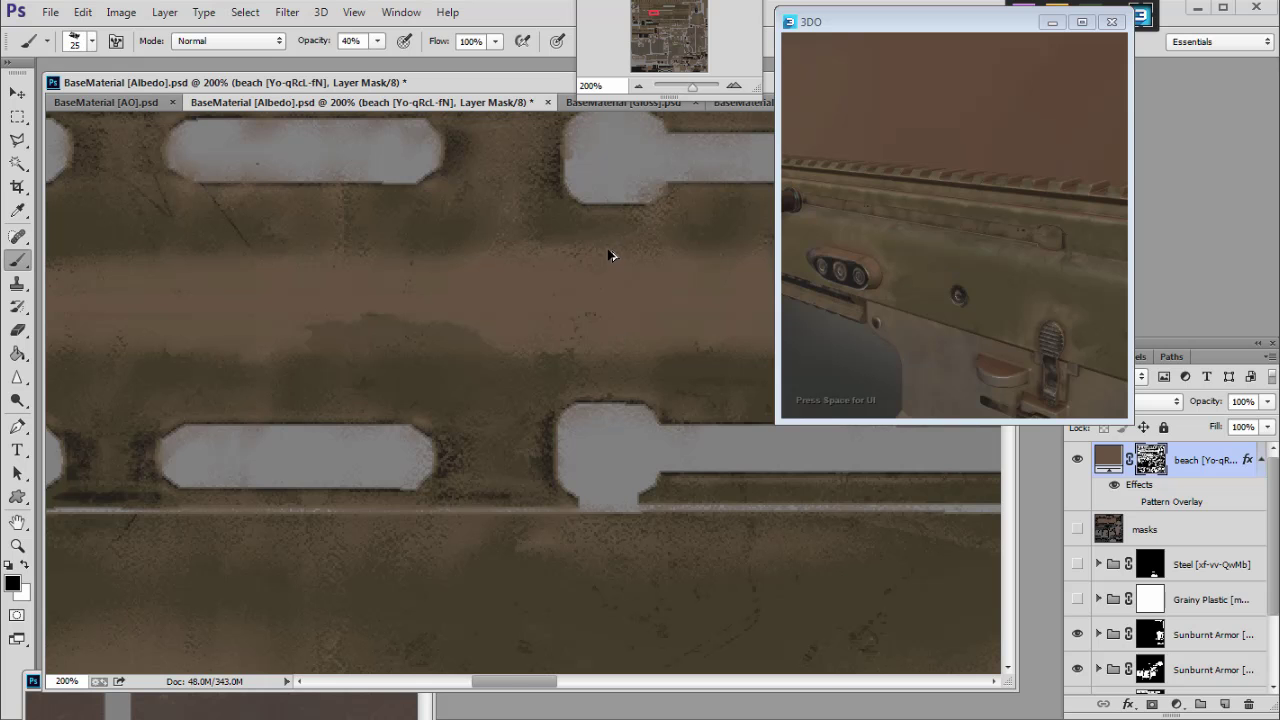
pyautogui.hotkey('ctrl', 'z')
# Step: Prepare a white brush of size 10 for painting the beach mask around the three screws on the green panel
pyautogui.moveTo(658, 30); pyautogui.dragTo(686, 17)
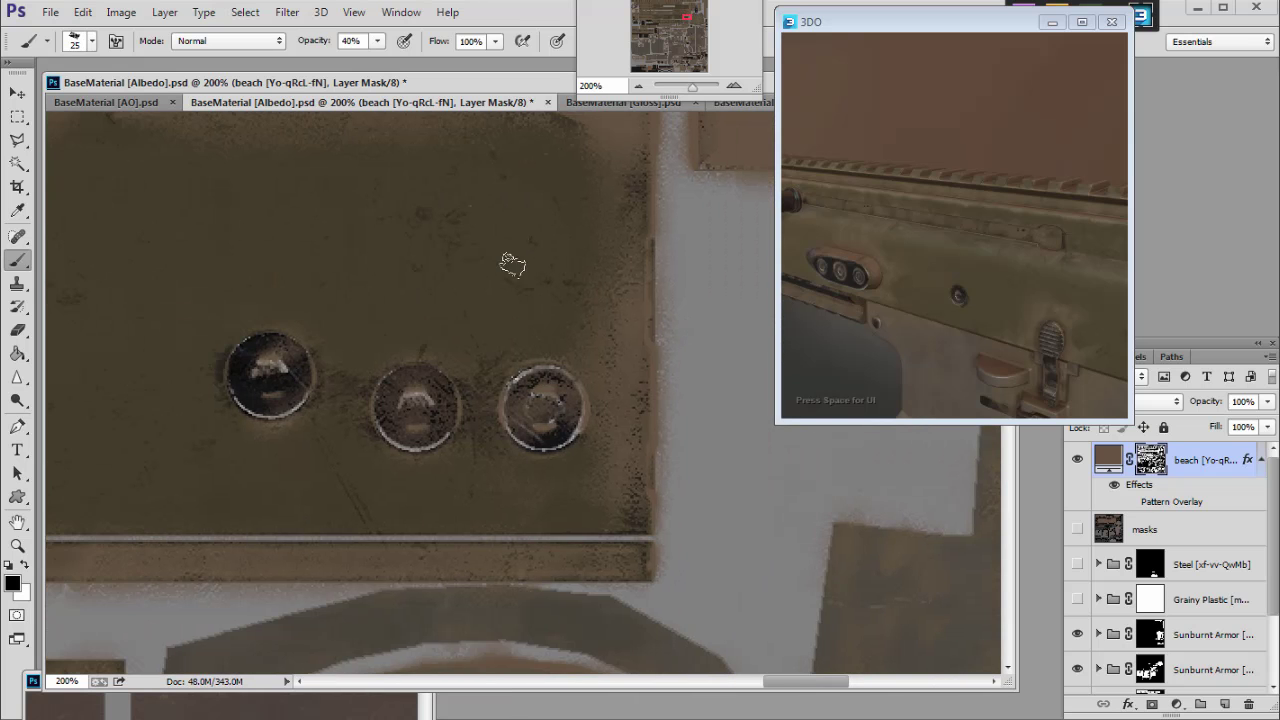
pyautogui.press('[')
pyautogui.press('[')
pyautogui.press('[')
pyautogui.press('[')
pyautogui.press('[')
pyautogui.press('[')
pyautogui.press('z')
pyautogui.press('b')
pyautogui.press('x')
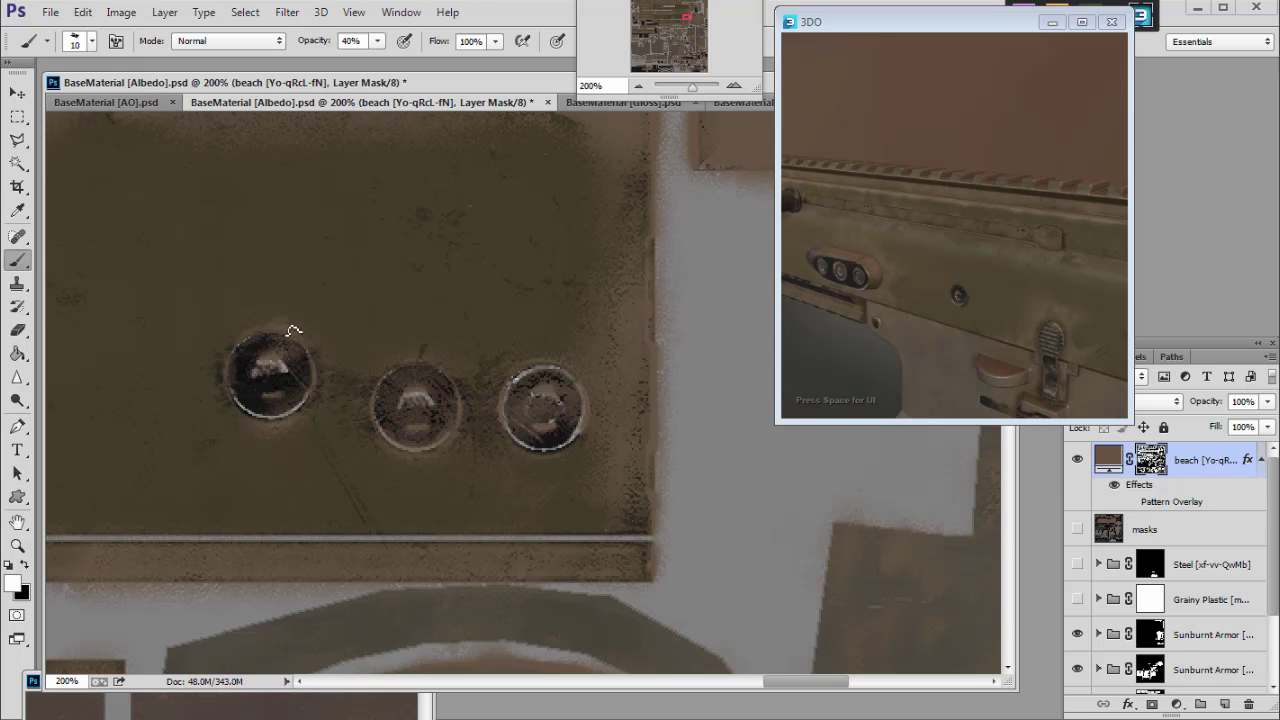
# Step: Reduce the brush to size 7 and touch up the sand around the first screw with white and black mask strokes
pyautogui.press('[')
pyautogui.press('[')
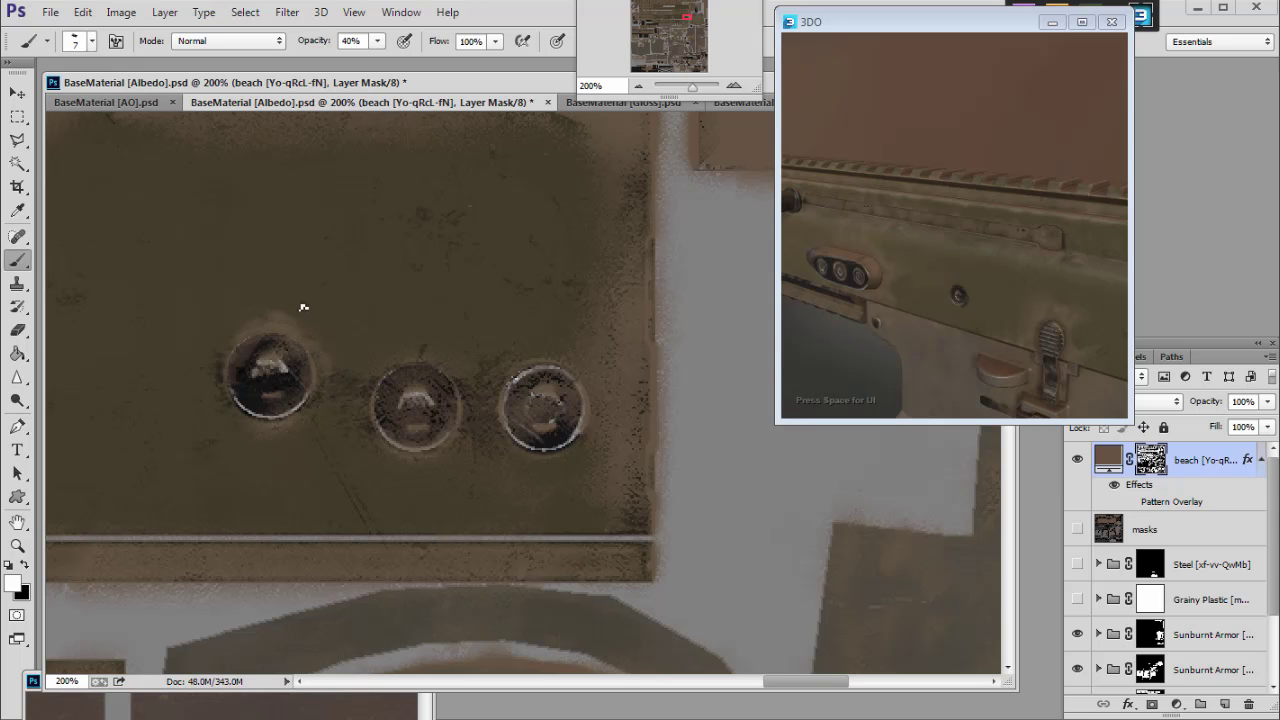
pyautogui.press('x')
pyautogui.moveTo(314, 349); pyautogui.dragTo(330, 357)
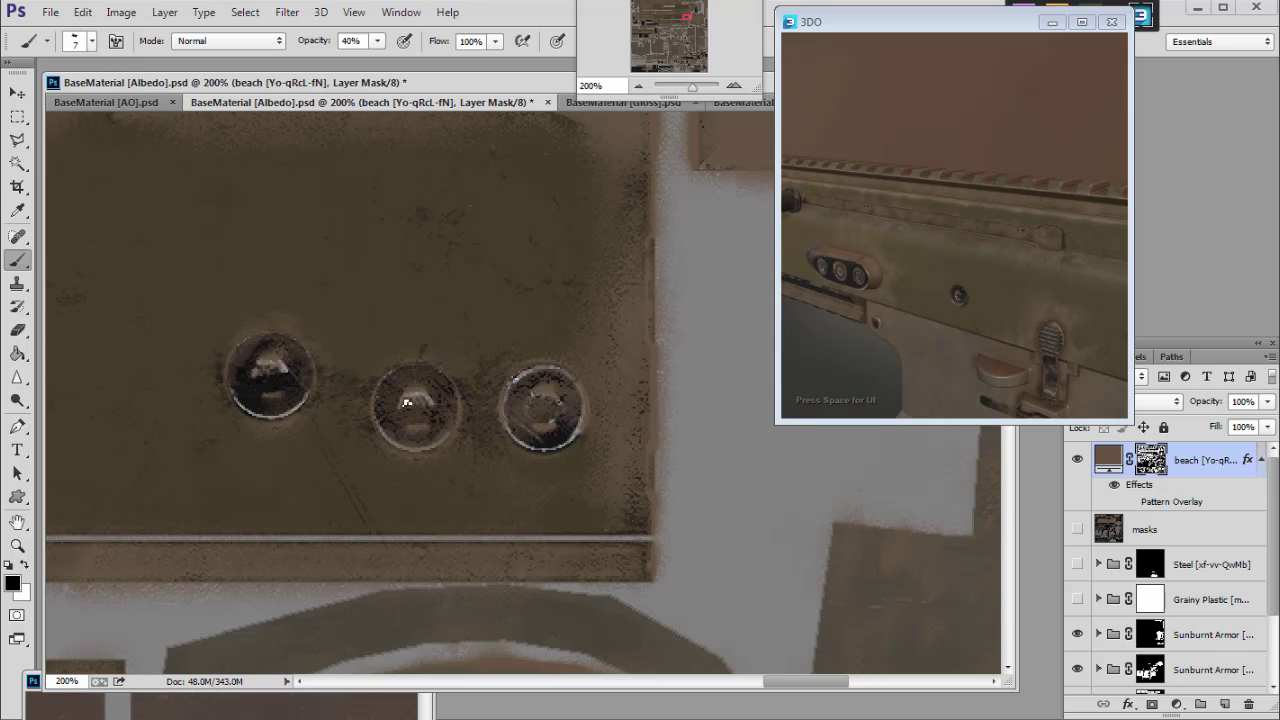
# Step: Lower the beach layer's opacity to 64%
pyautogui.scroll(1, 406, 402)
pyautogui.click(639, 87)
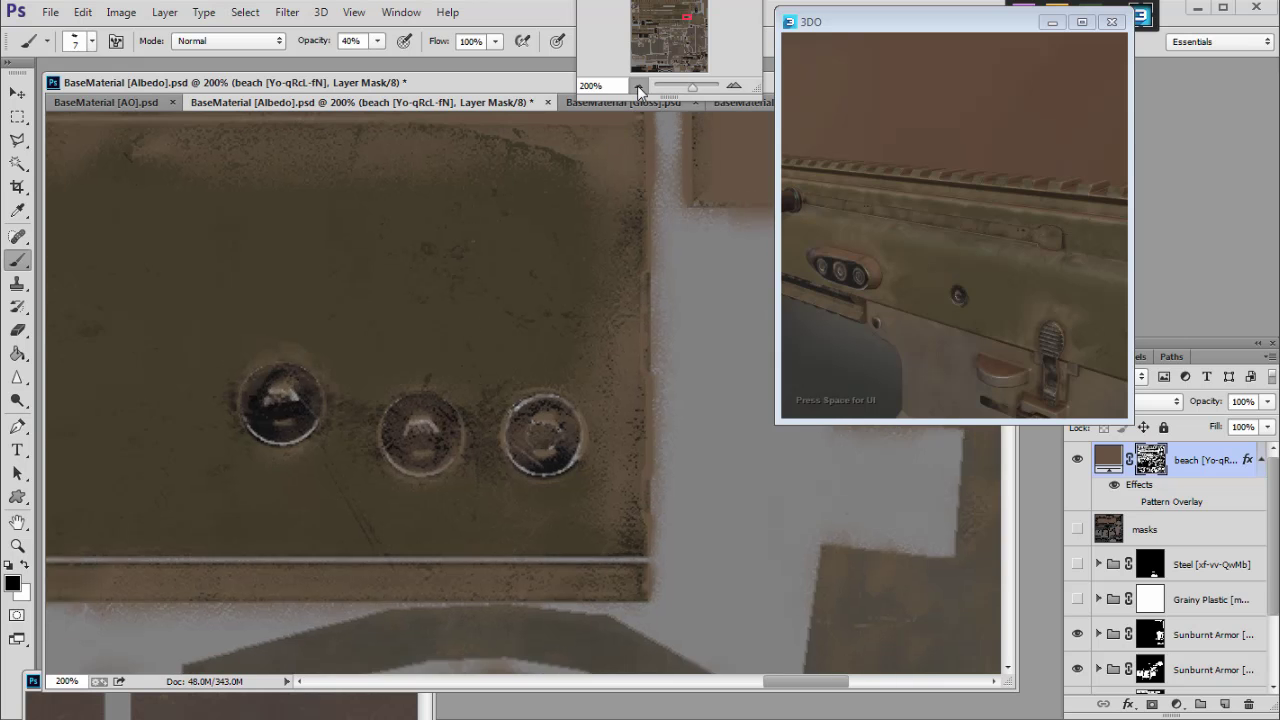
pyautogui.click(639, 87)
pyautogui.moveTo(686, 19); pyautogui.dragTo(675, 13)
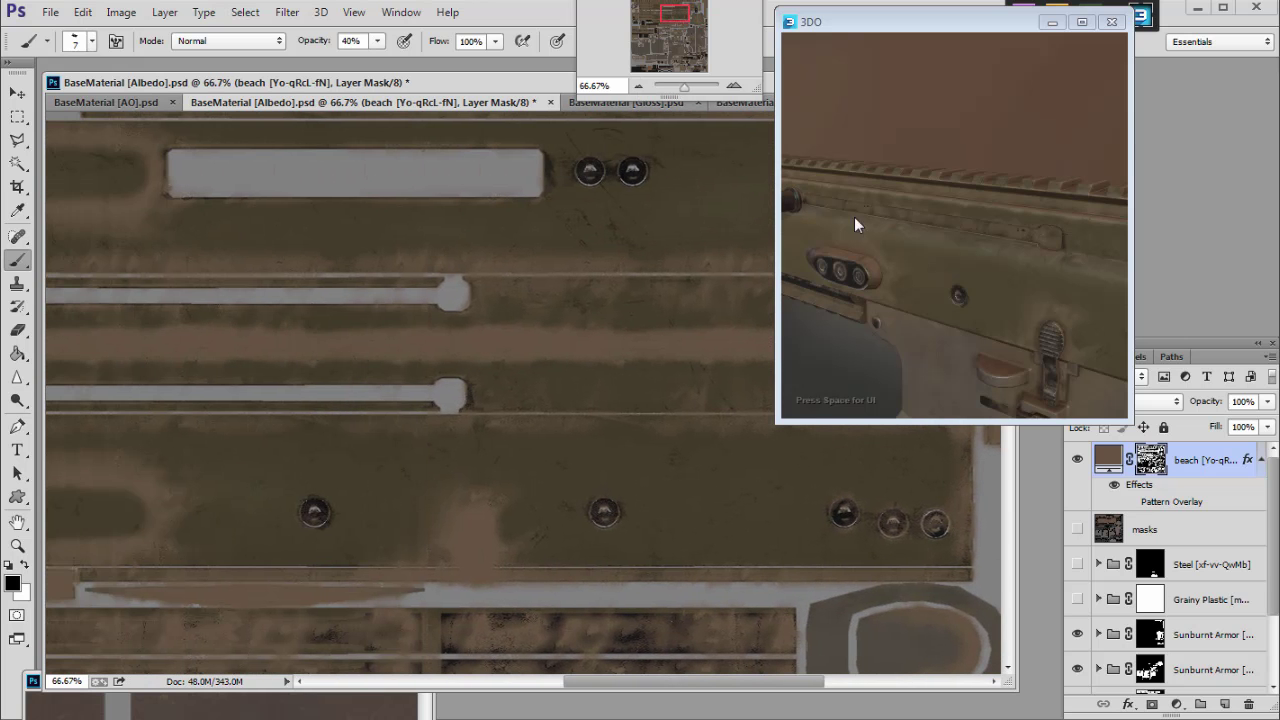
pyautogui.click(1267, 401)
pyautogui.moveTo(1262, 427); pyautogui.dragTo(1247, 427)
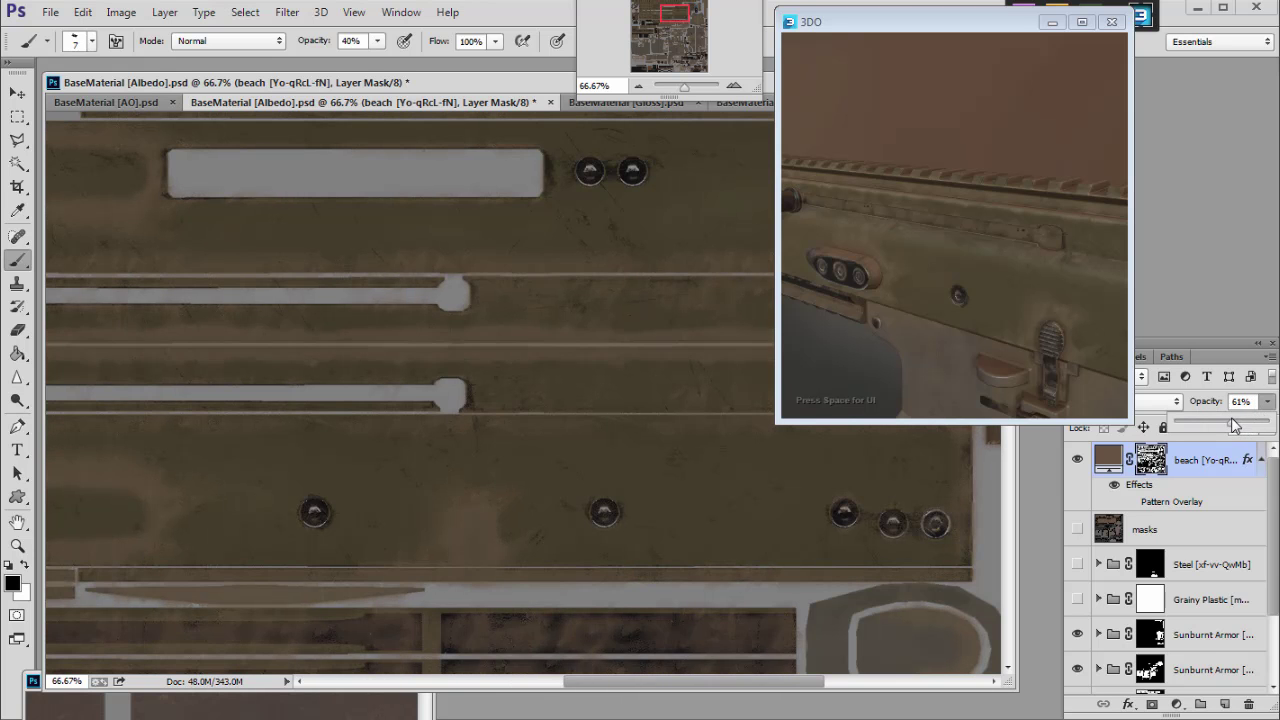
# Step: Check the weathering across the Albedo texture sheet at several magnifications and save the document
pyautogui.moveTo(682, 36)
pyautogui.mouseDown()
pyautogui.moveTo(657, 19)
pyautogui.moveTo(693, 16)
pyautogui.mouseUp()
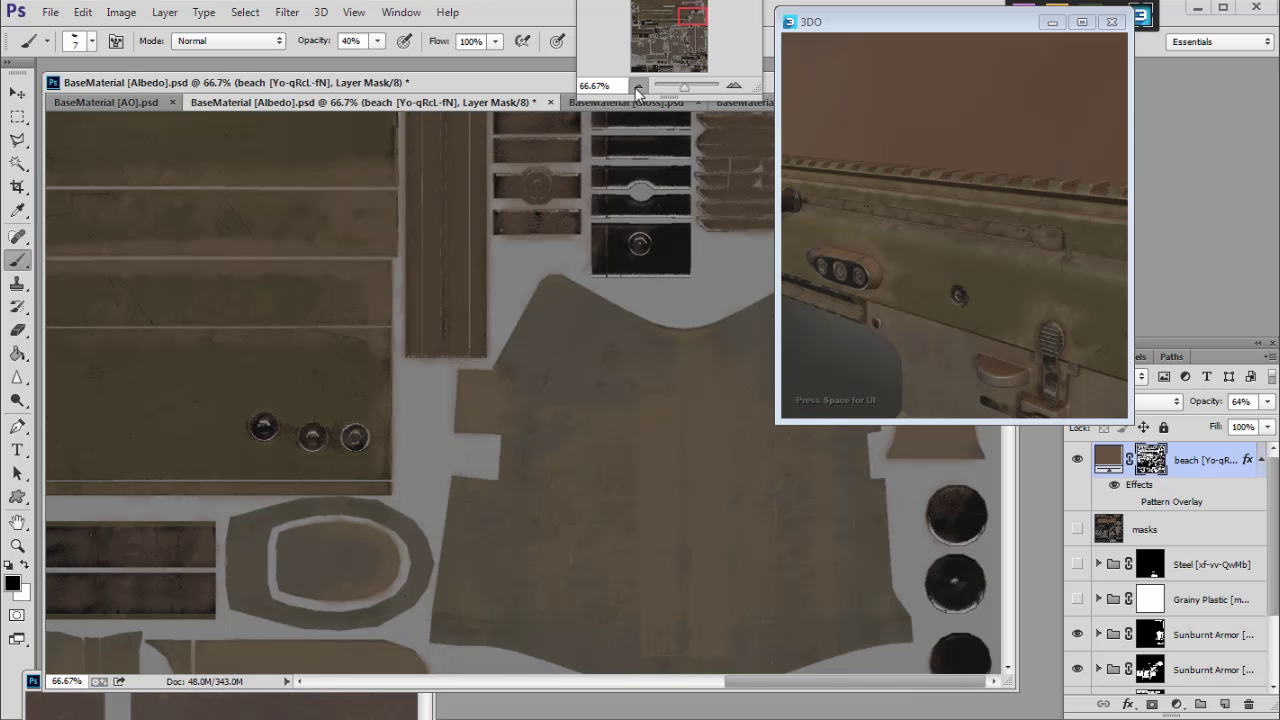
pyautogui.click(638, 90)
pyautogui.click(638, 90)
pyautogui.moveTo(676, 28)
pyautogui.mouseDown()
pyautogui.moveTo(675, 11)
pyautogui.moveTo(650, 56)
pyautogui.moveTo(693, 22)
pyautogui.mouseUp()
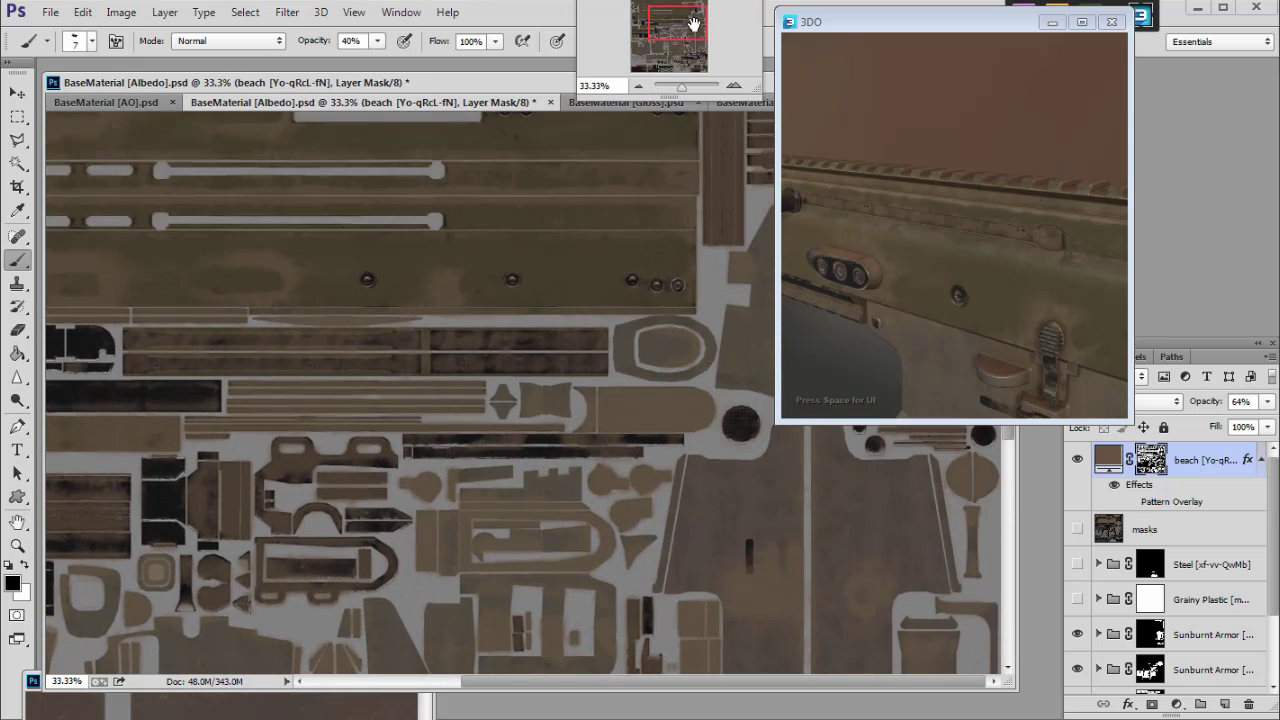
pyautogui.click(734, 86)
pyautogui.click(734, 86)
pyautogui.click(734, 86)
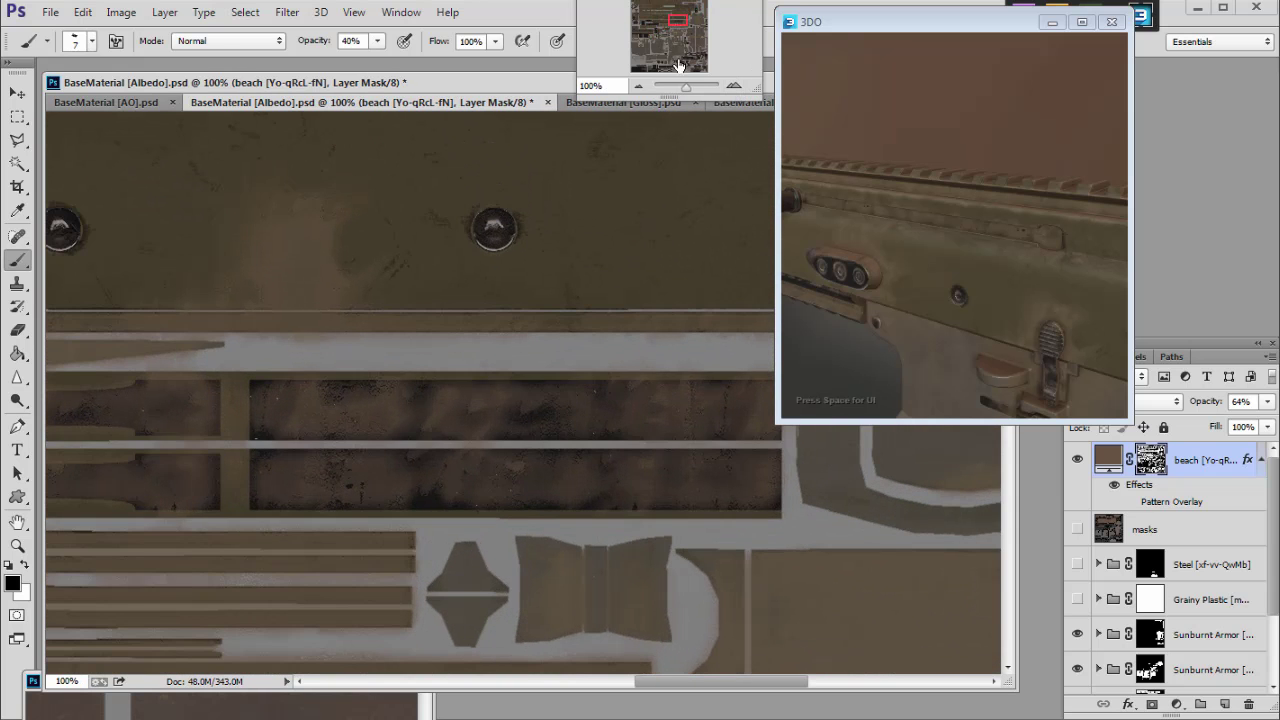
pyautogui.moveTo(679, 21); pyautogui.dragTo(675, 18)
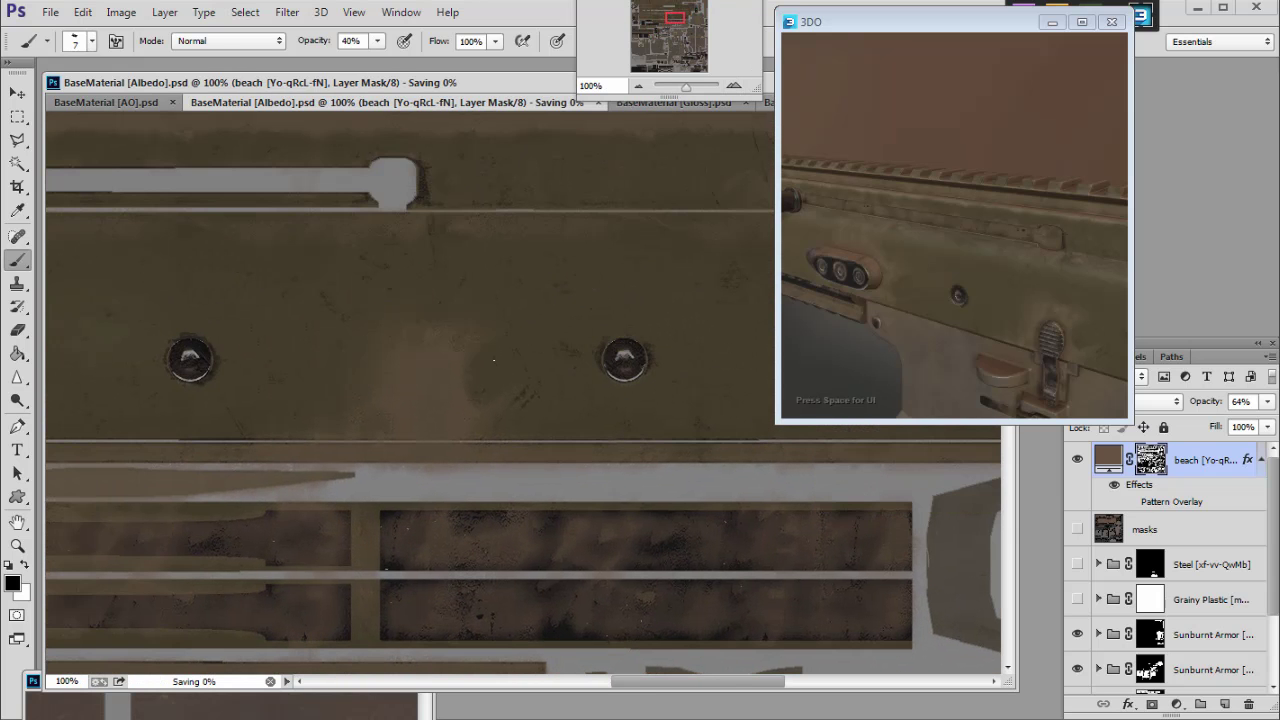
# Step: Bring up the Quixel layer list for the Albedo map and enlarge the 3DO preview window
pyautogui.moveTo(1023, 22); pyautogui.dragTo(1110, 56)
pyautogui.click(1058, 16)
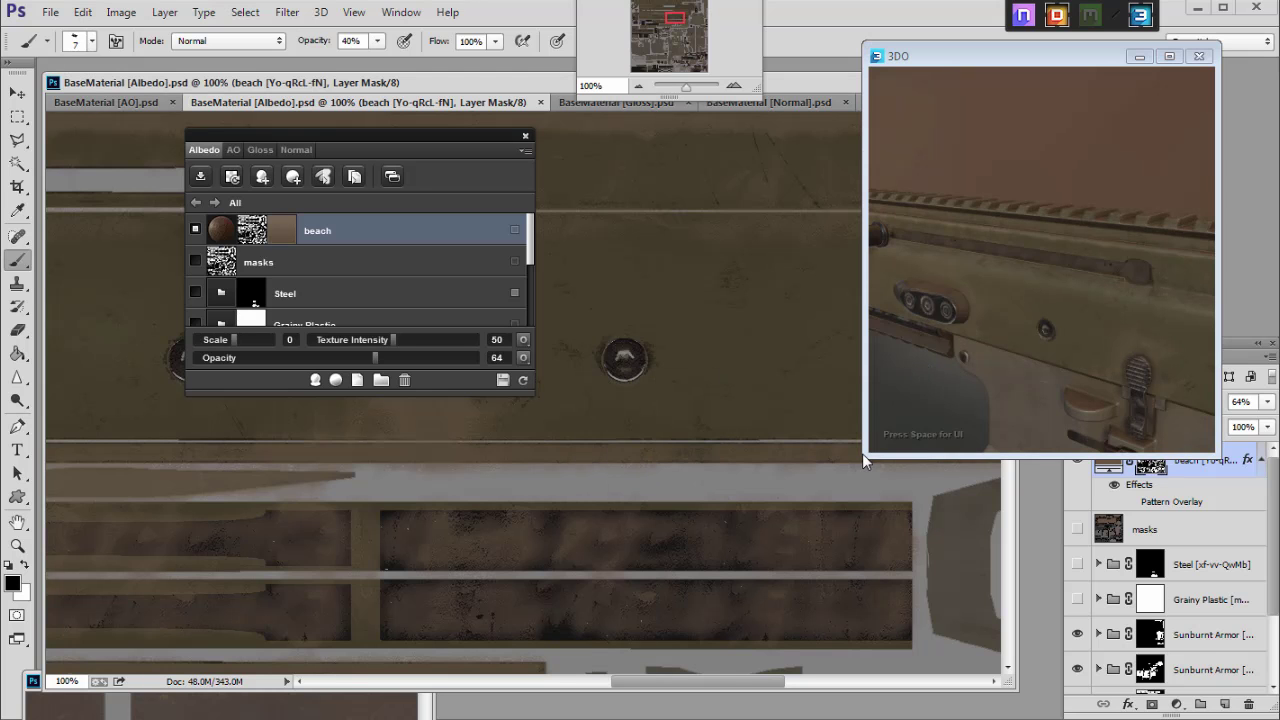
pyautogui.moveTo(866, 457); pyautogui.dragTo(613, 535)
# Step: Examine the sand weathering on the rifle's stock, handguard and side rail in the 3D preview
pyautogui.scroll(-3, 902, 376)
pyautogui.moveTo(965, 350); pyautogui.dragTo(1079, 398)
pyautogui.scroll(4, 991, 316)
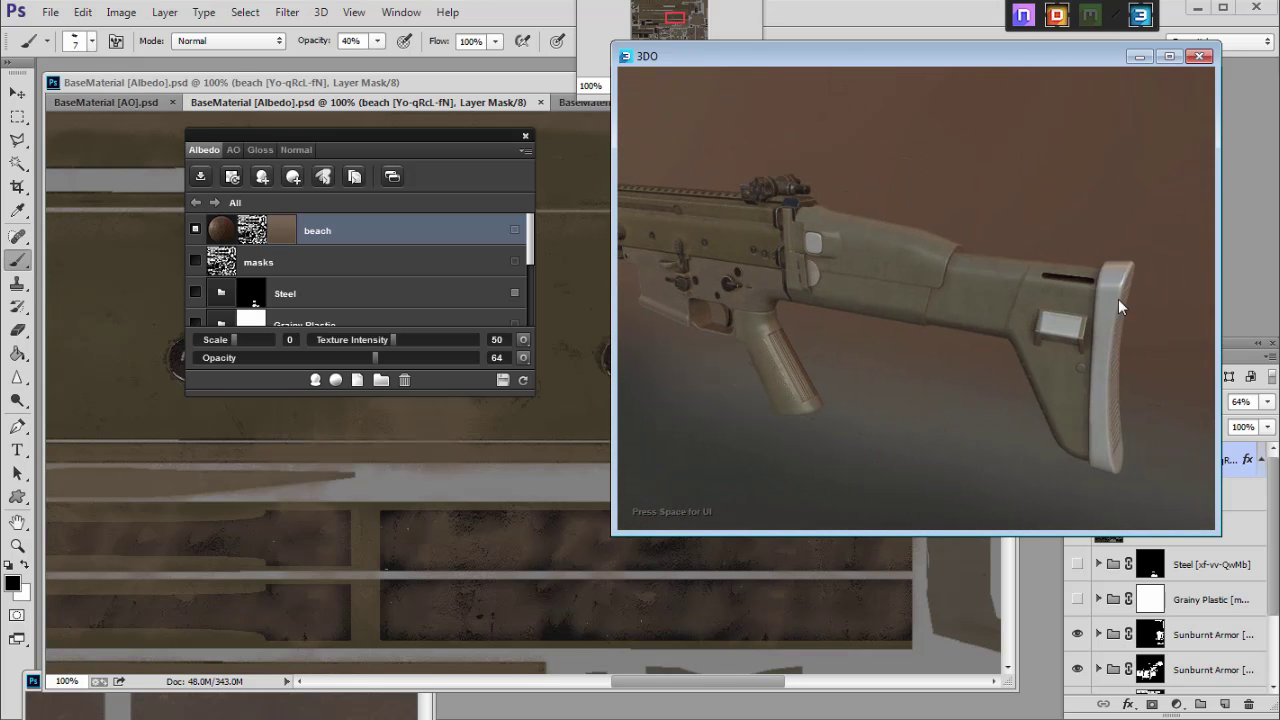
pyautogui.moveTo(741, 273); pyautogui.dragTo(846, 323)
pyautogui.moveTo(818, 375); pyautogui.dragTo(857, 380)
pyautogui.scroll(5, 883, 345)
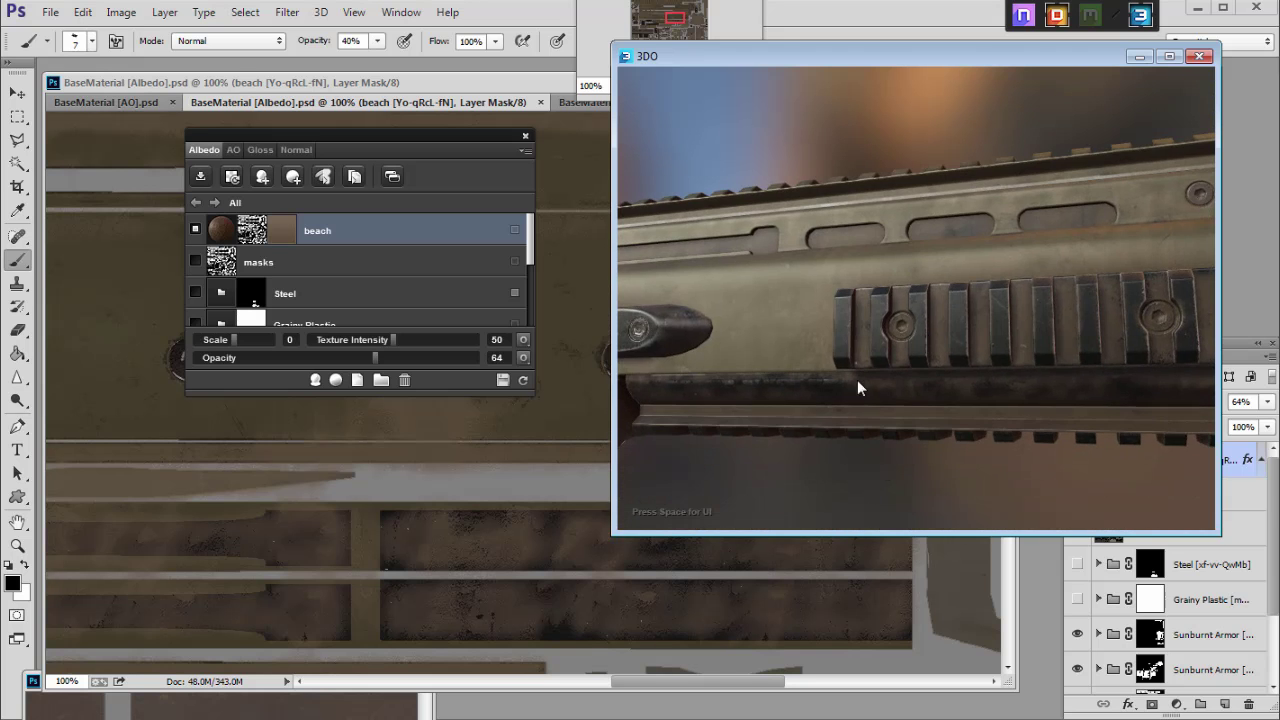
# Step: Examine the lower receiver, fire selector, pistol grip and stock hinge up close in the 3D preview
pyautogui.scroll(-4, 970, 352)
pyautogui.moveTo(973, 352); pyautogui.dragTo(680, 291)
pyautogui.scroll(5, 862, 322)
pyautogui.scroll(-5, 839, 333)
pyautogui.moveTo(845, 334); pyautogui.dragTo(966, 282)
pyautogui.scroll(2, 908, 330)
pyautogui.moveTo(908, 330); pyautogui.dragTo(1130, 290)
pyautogui.moveTo(850, 296); pyautogui.dragTo(1036, 211)
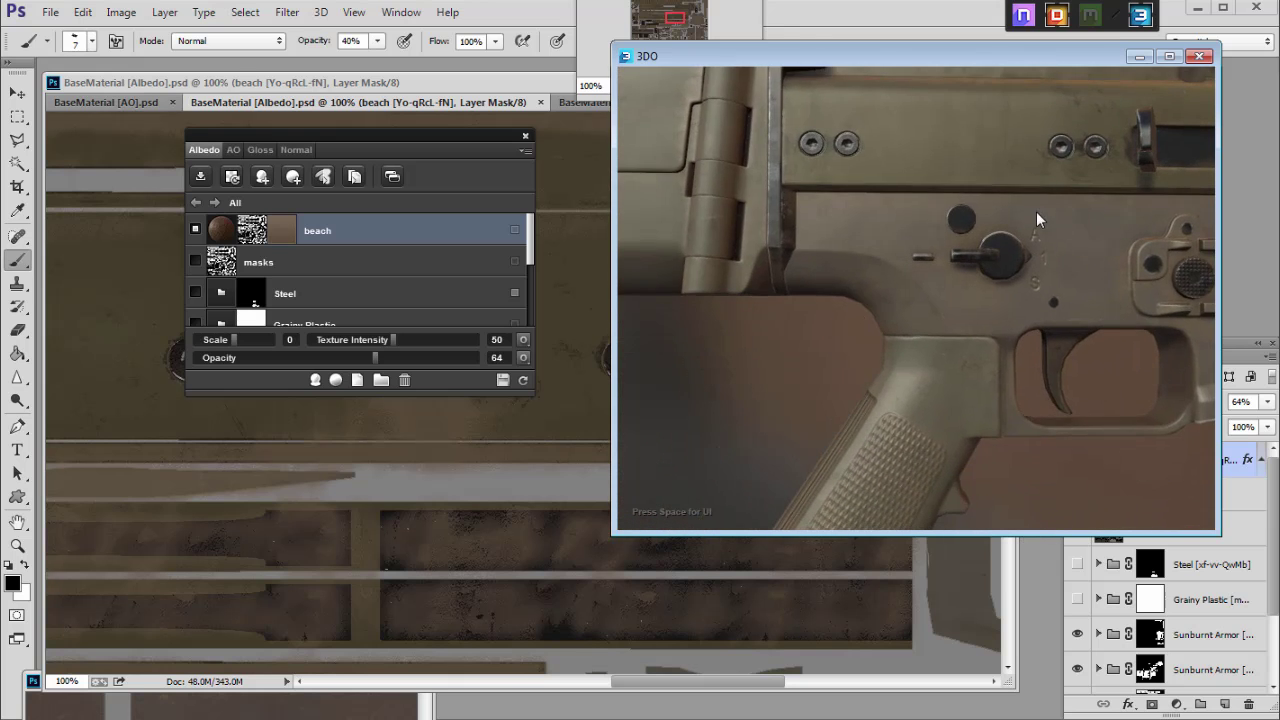
pyautogui.scroll(-3, 972, 241)
pyautogui.scroll(5, 972, 241)
pyautogui.scroll(-2, 908, 299)
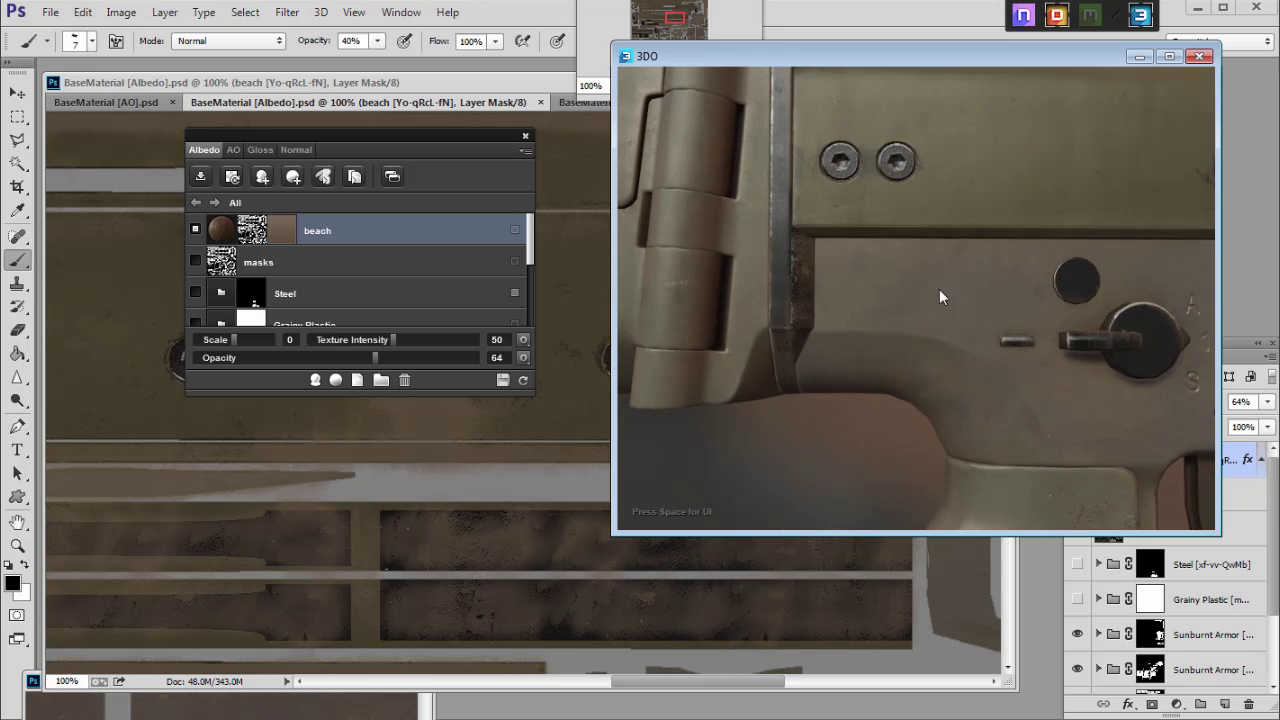
pyautogui.scroll(-3, 890, 436)
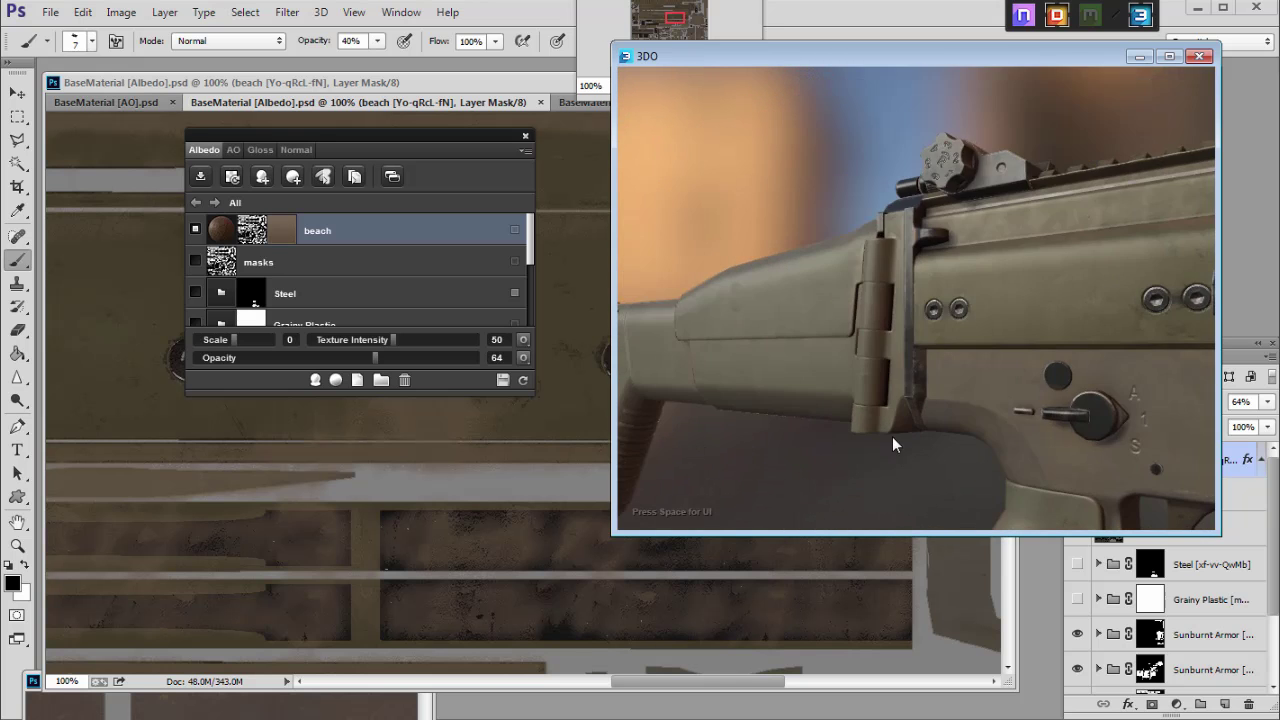